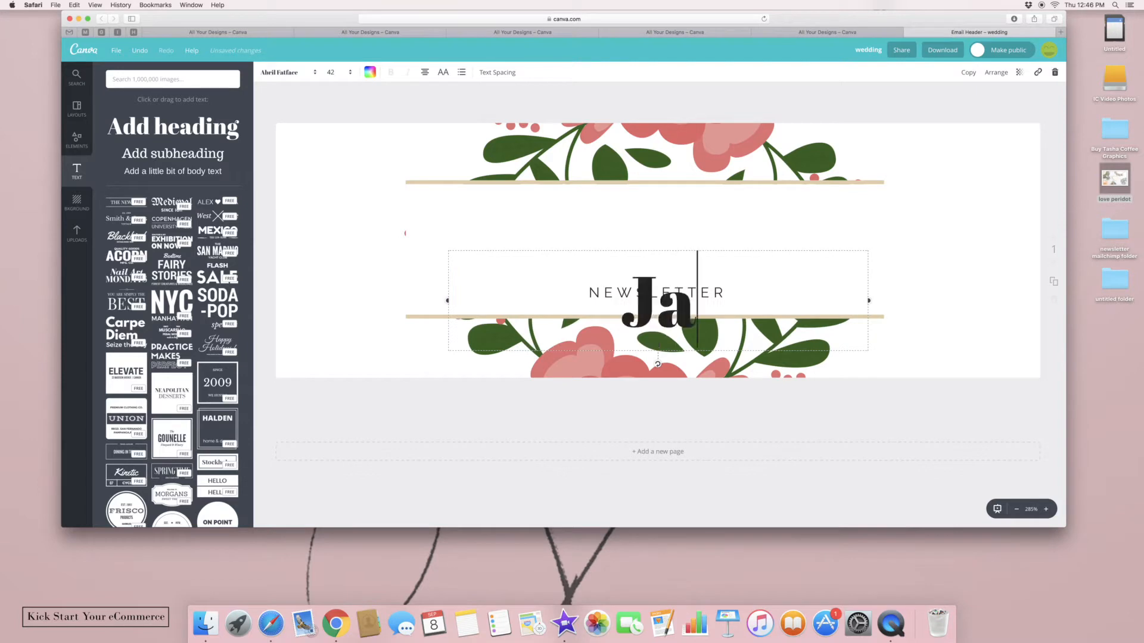
Enter 'Jasmine Floral Design' as the heading, widen it to one line, and move it above NEWSLETTER
text(Floral)
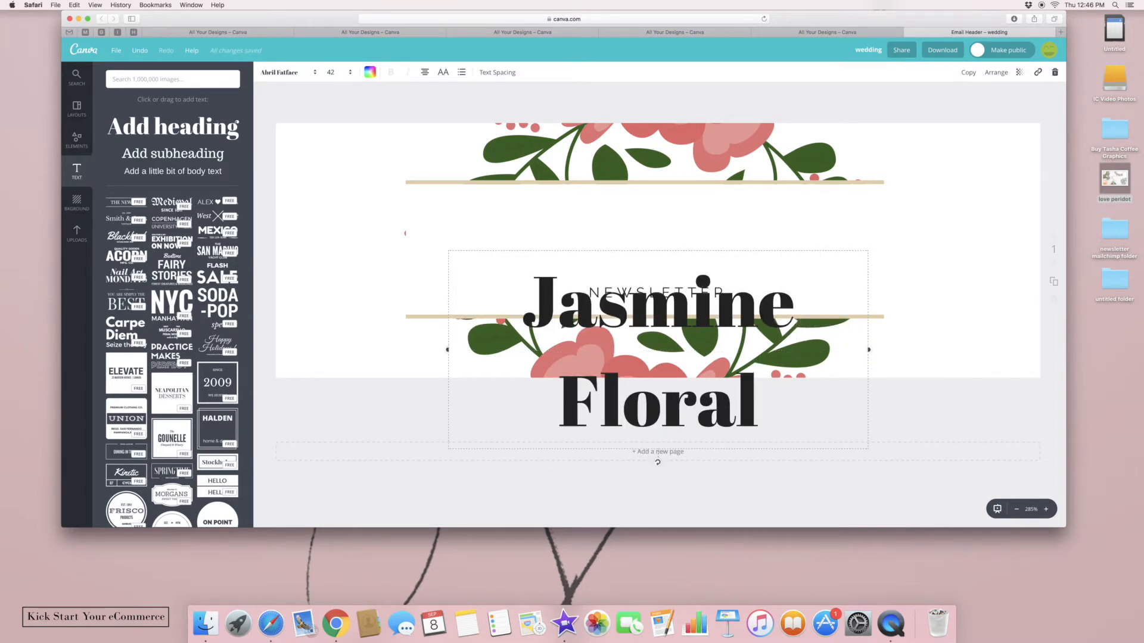
text( D)
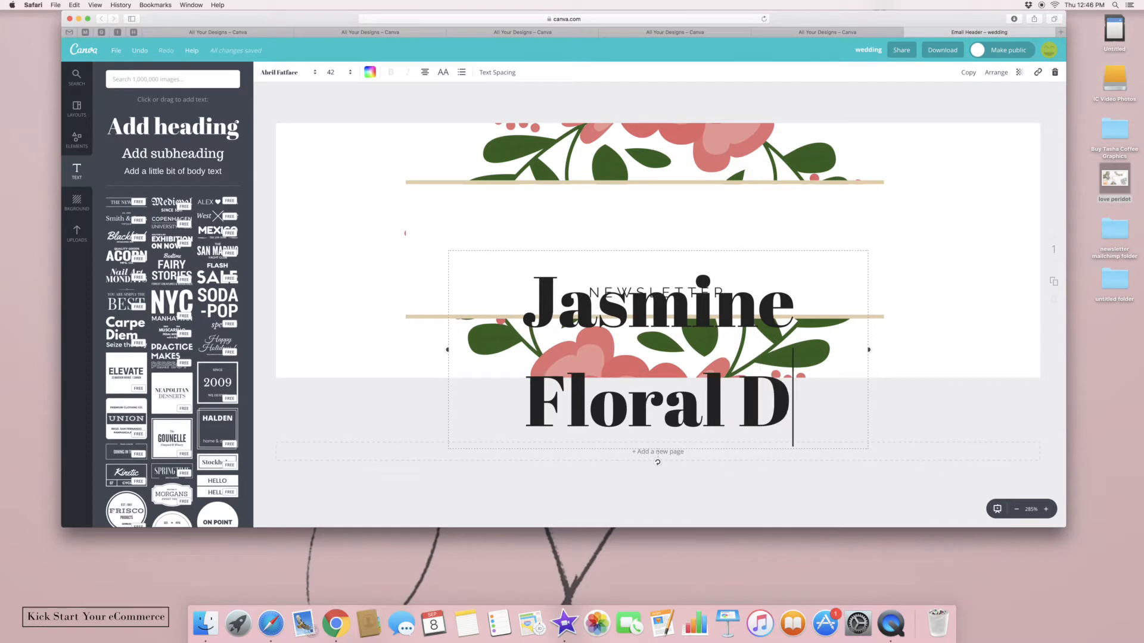
text(esign)
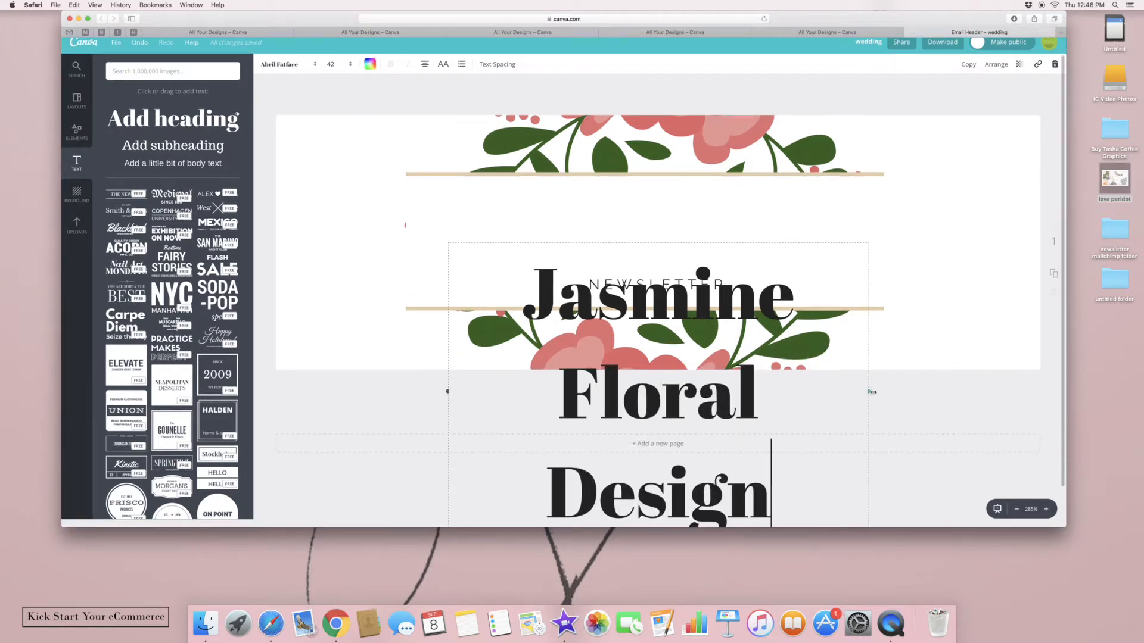
drag(871, 391, 1042, 341)
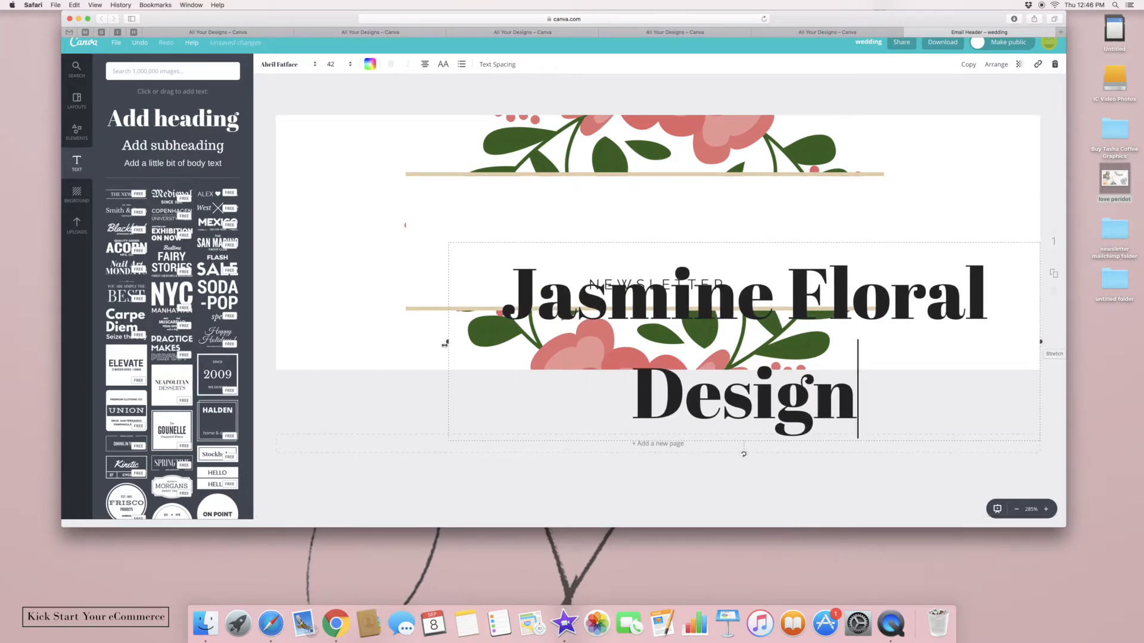
drag(445, 341, 276, 335)
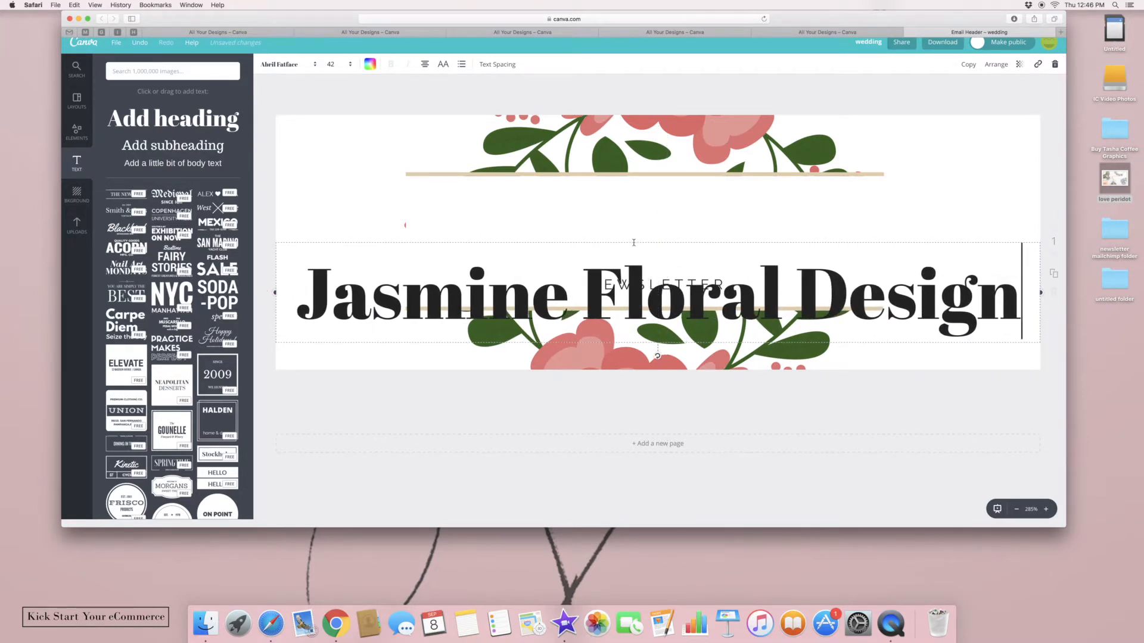
drag(634, 243, 638, 174)
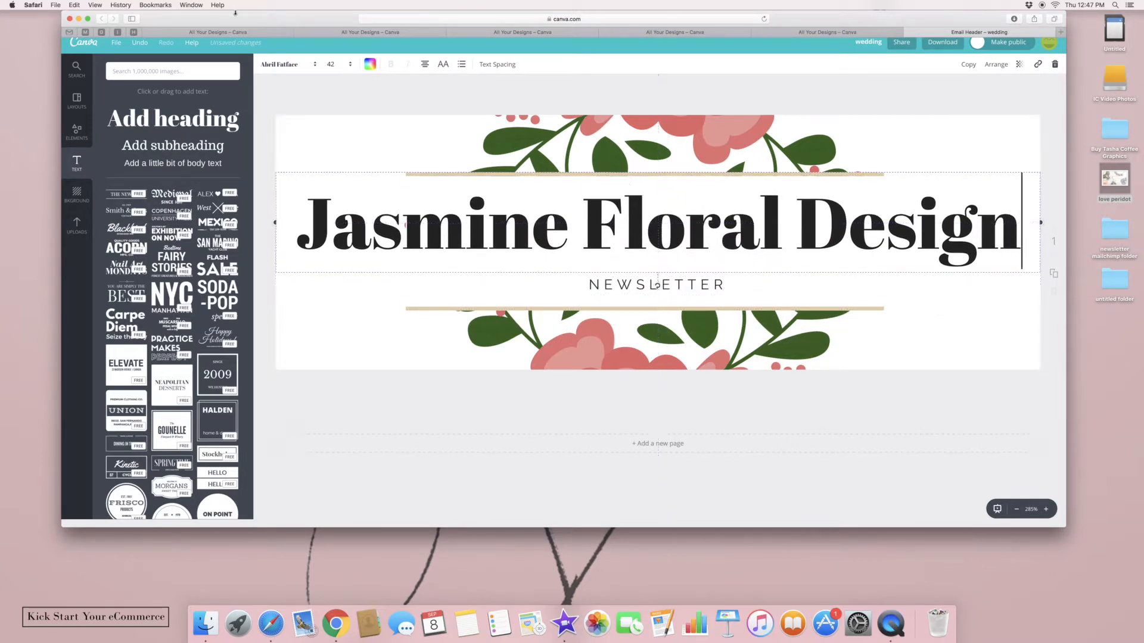
Change the heading font to Playlist Script
click(289, 66)
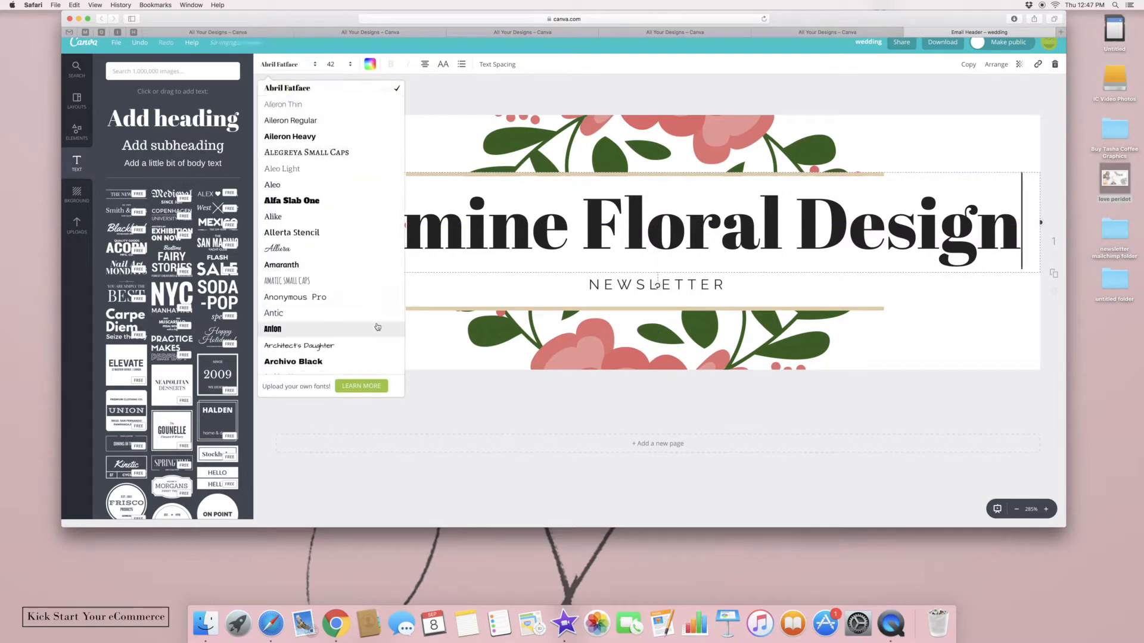
scroll(377, 327, down, 10)
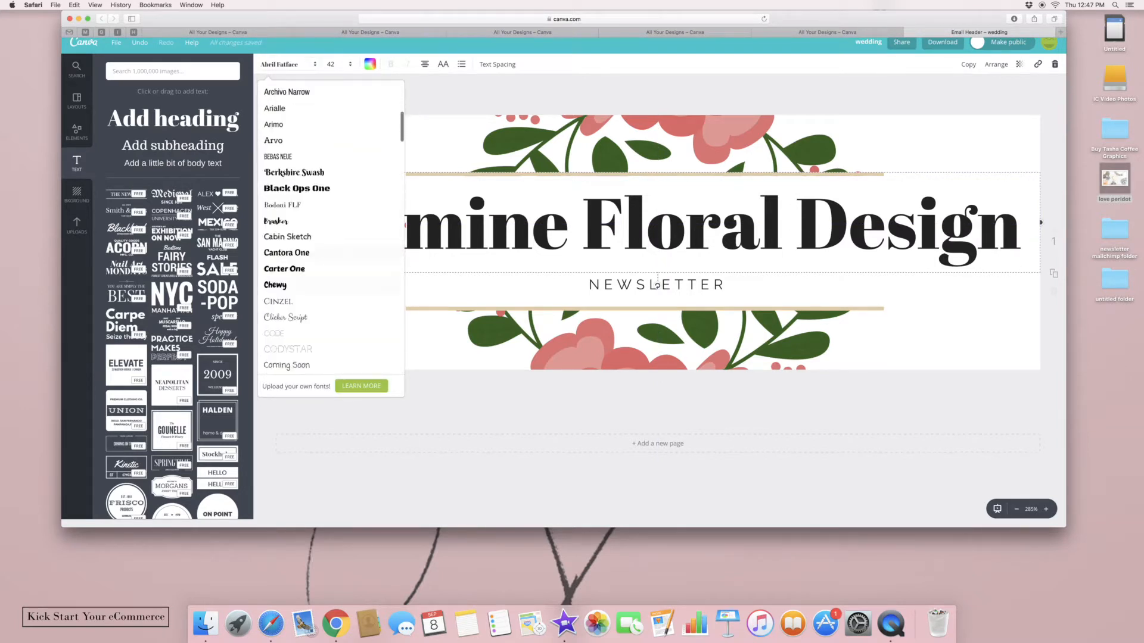
scroll(331, 285, down, 10)
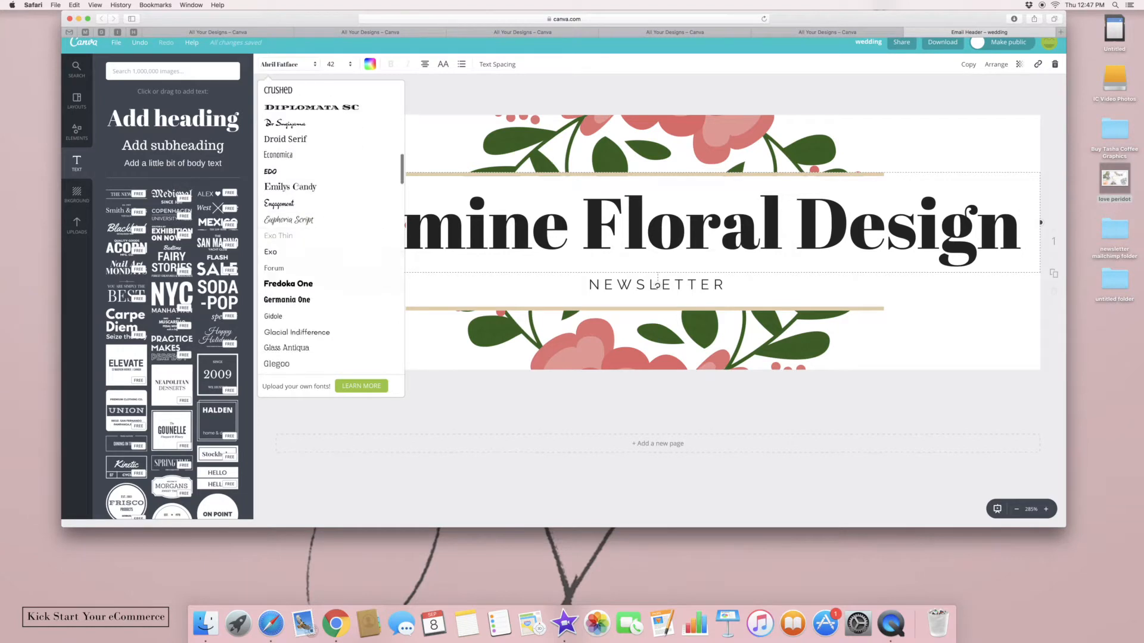
scroll(331, 256, down, 10)
scroll(331, 253, down, 10)
scroll(330, 246, down, 10)
scroll(331, 246, down, 10)
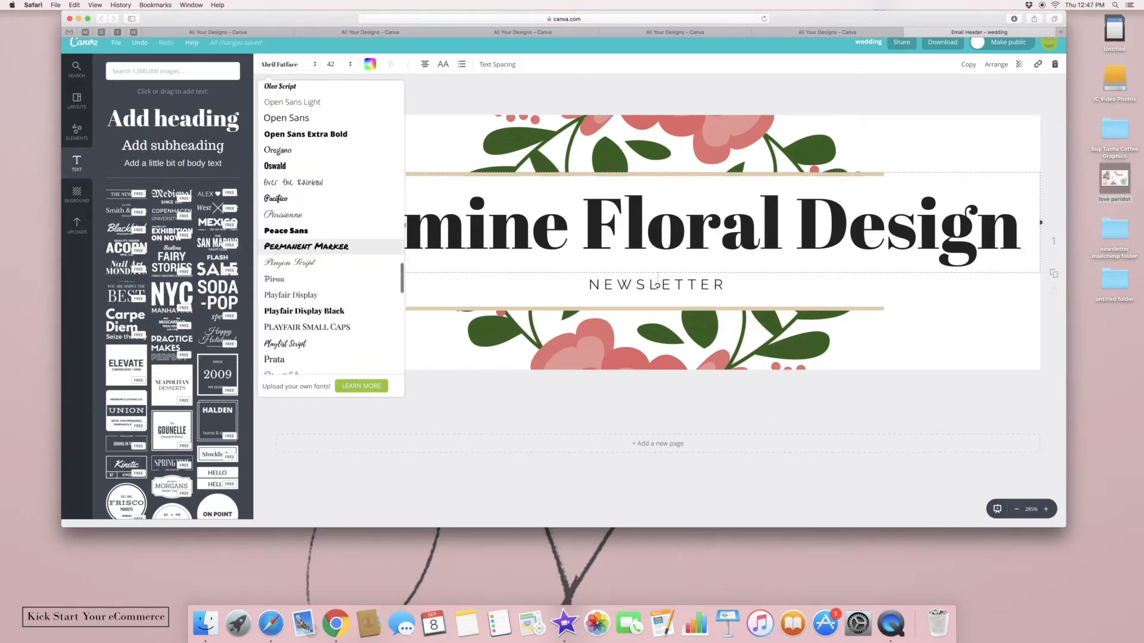
click(306, 343)
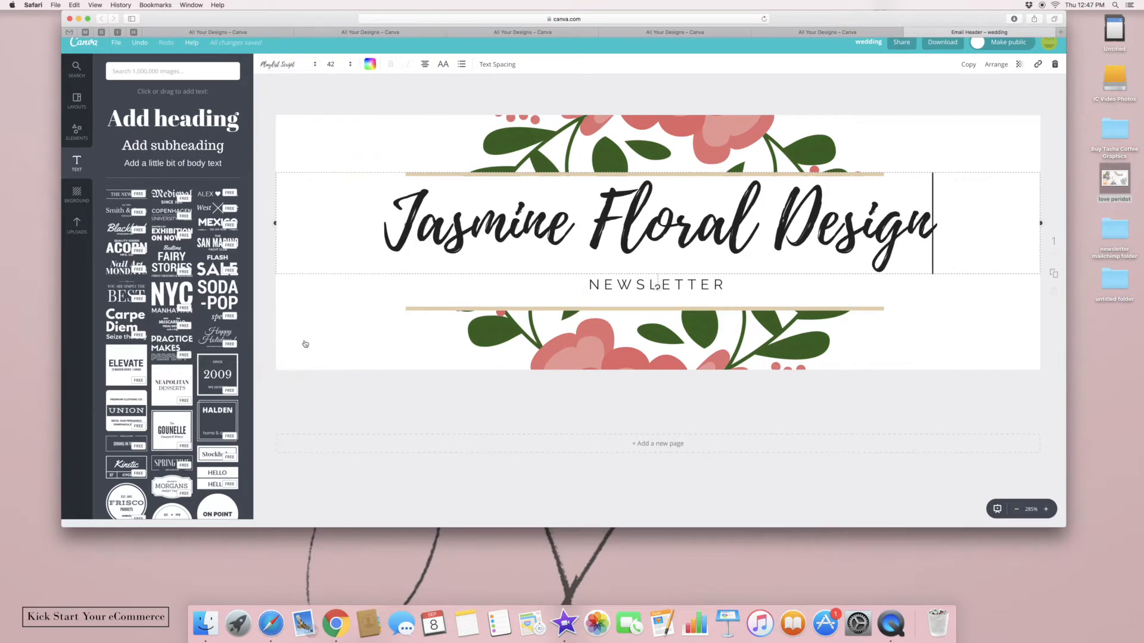
Recentre the heading directly above NEWSLETTER between the gold lines
drag(570, 205, 499, 167)
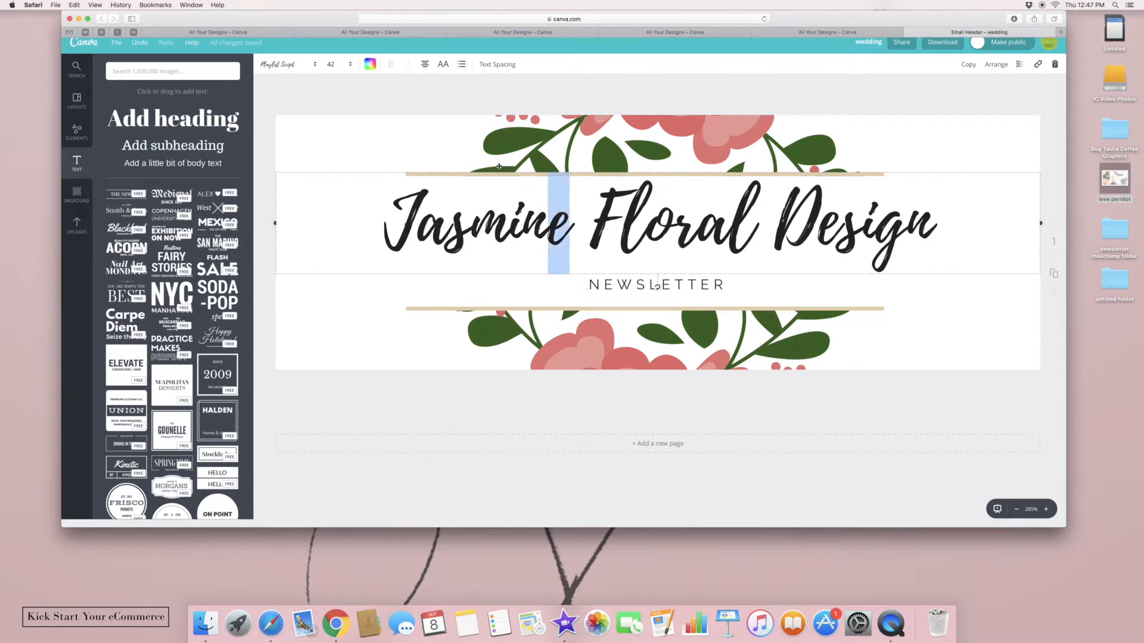
drag(419, 168, 414, 177)
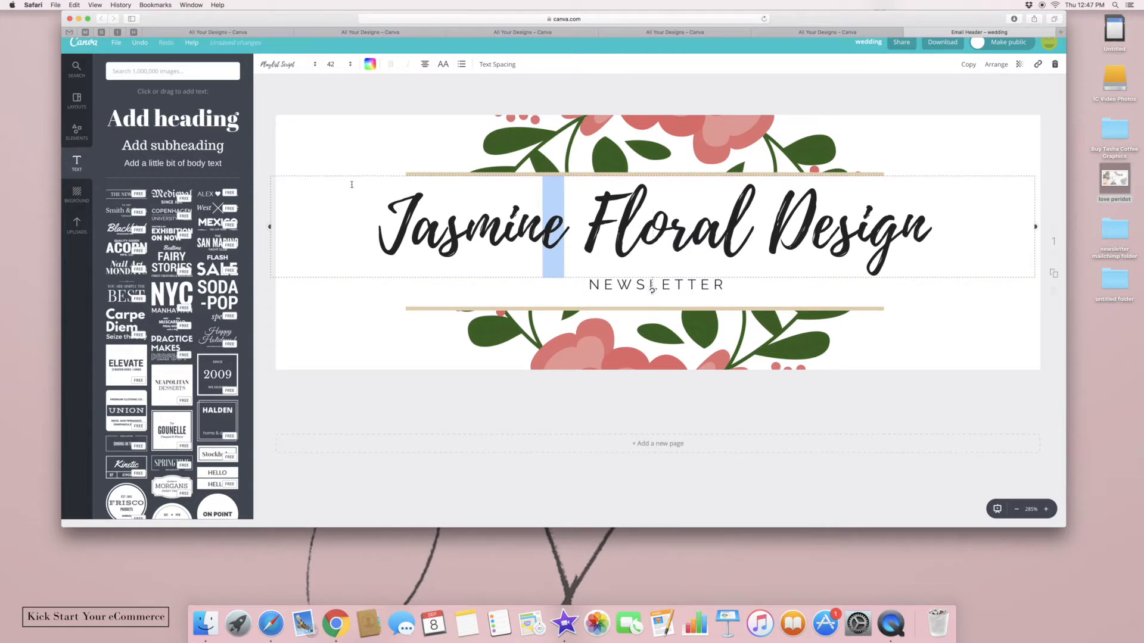
drag(372, 175, 377, 183)
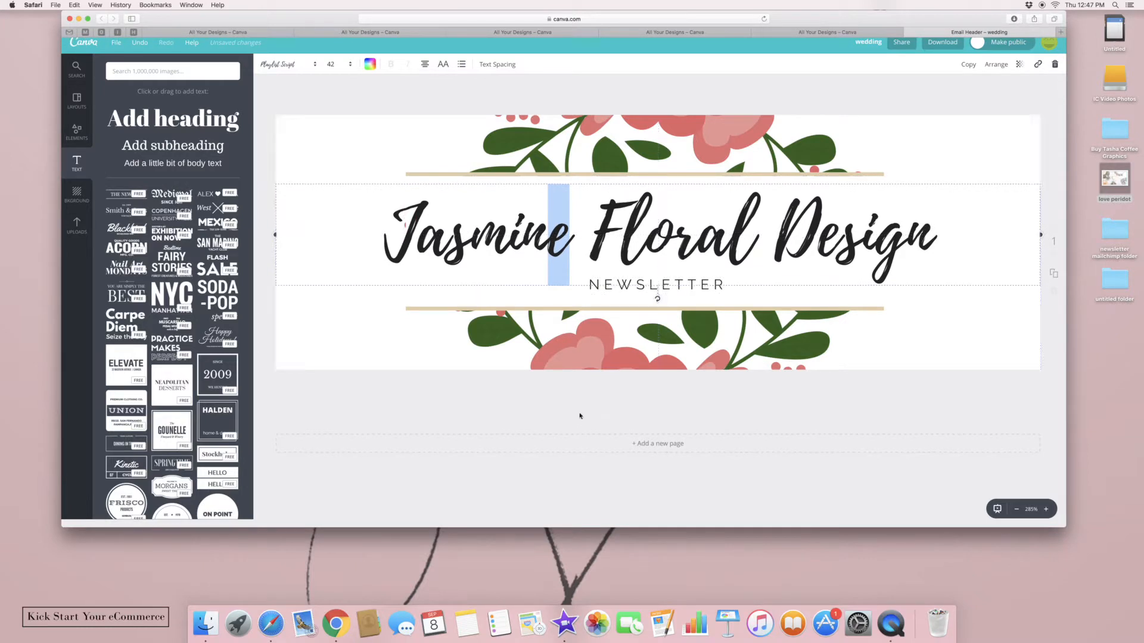
Deselect the heading and zoom out to see the whole header page
click(683, 486)
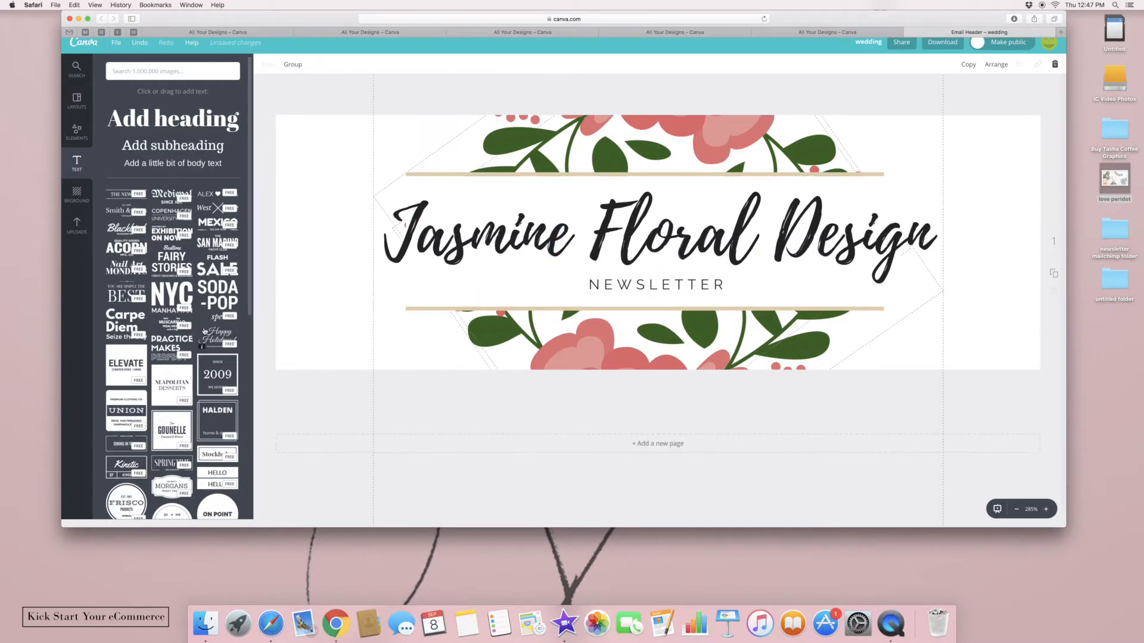
click(996, 98)
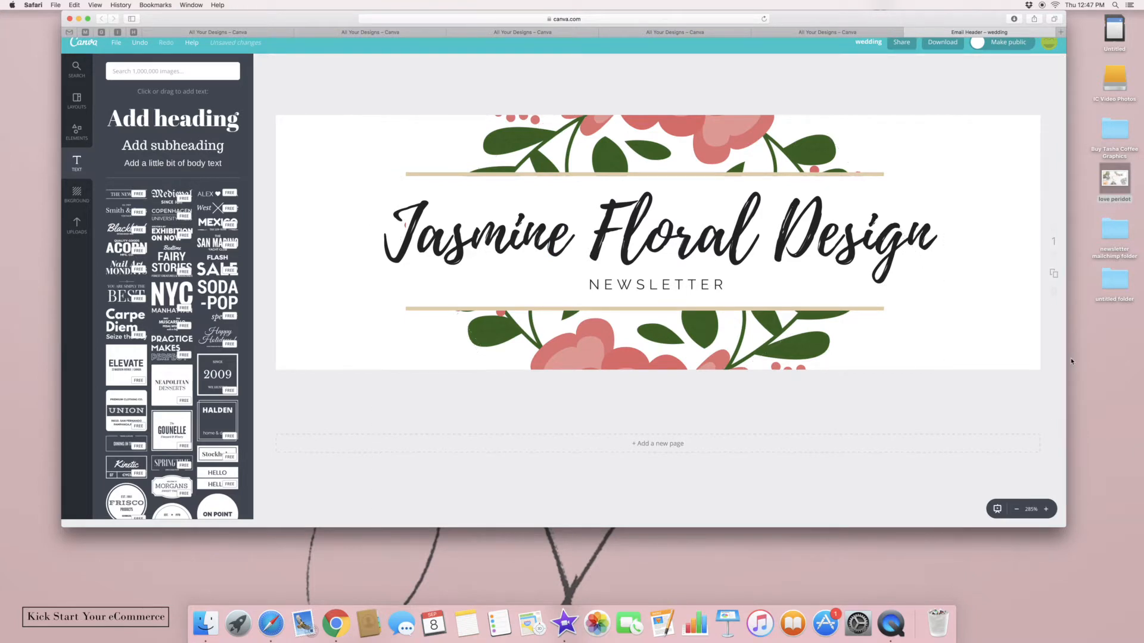
click(1017, 510)
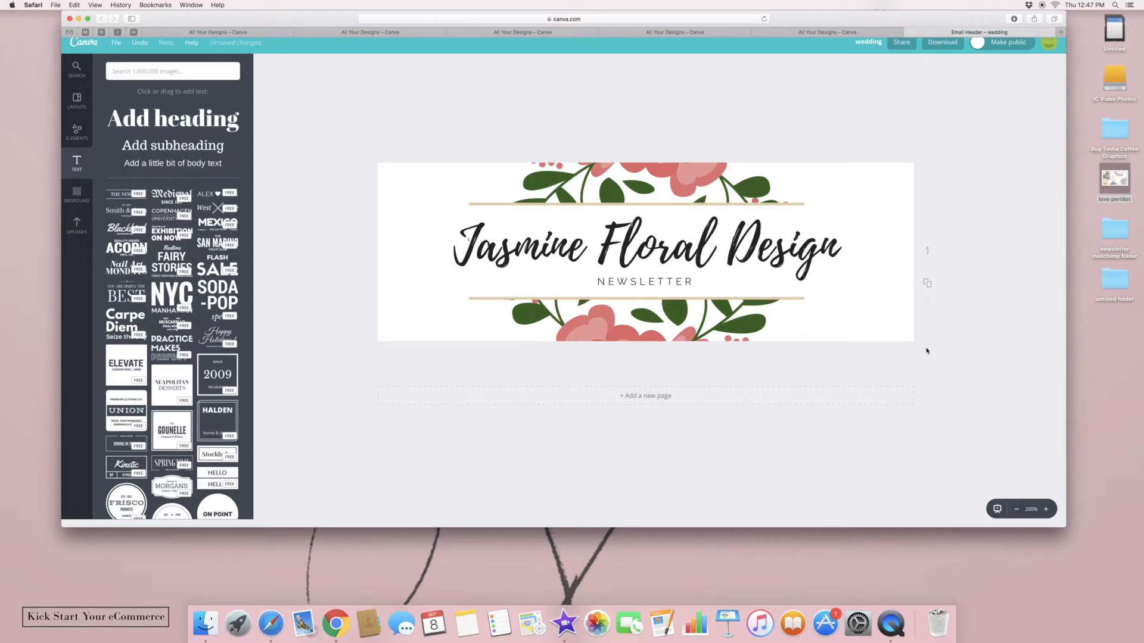
Duplicate the header page and delete all elements on the copy, leaving page 2 blank
click(927, 285)
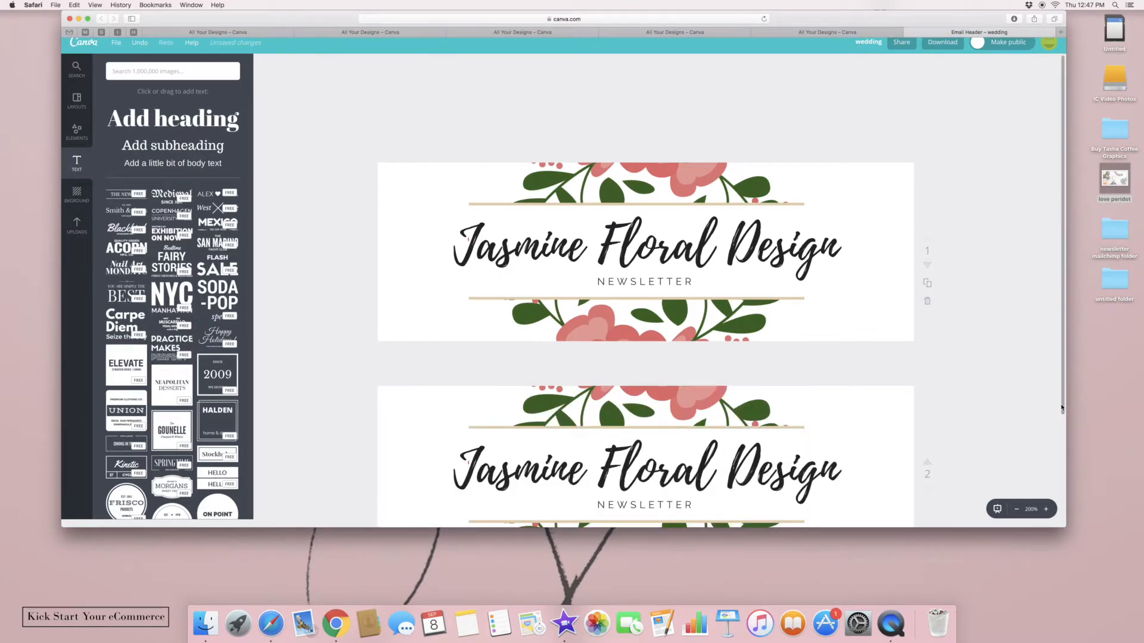
scroll(1060, 431, down, 5)
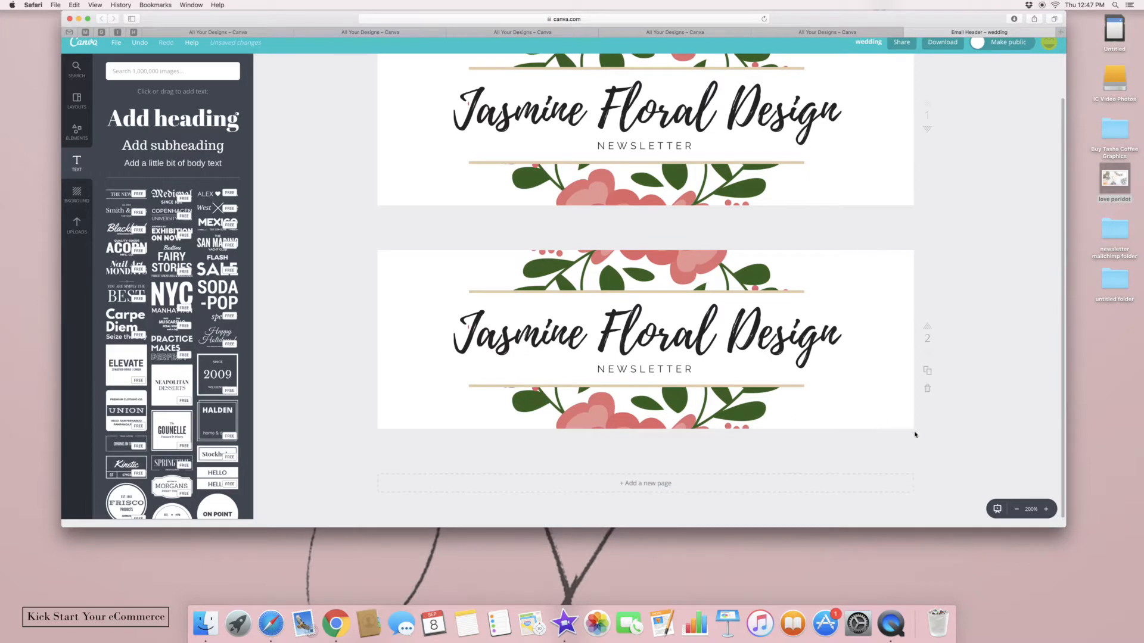
drag(882, 430, 379, 255)
click(1054, 64)
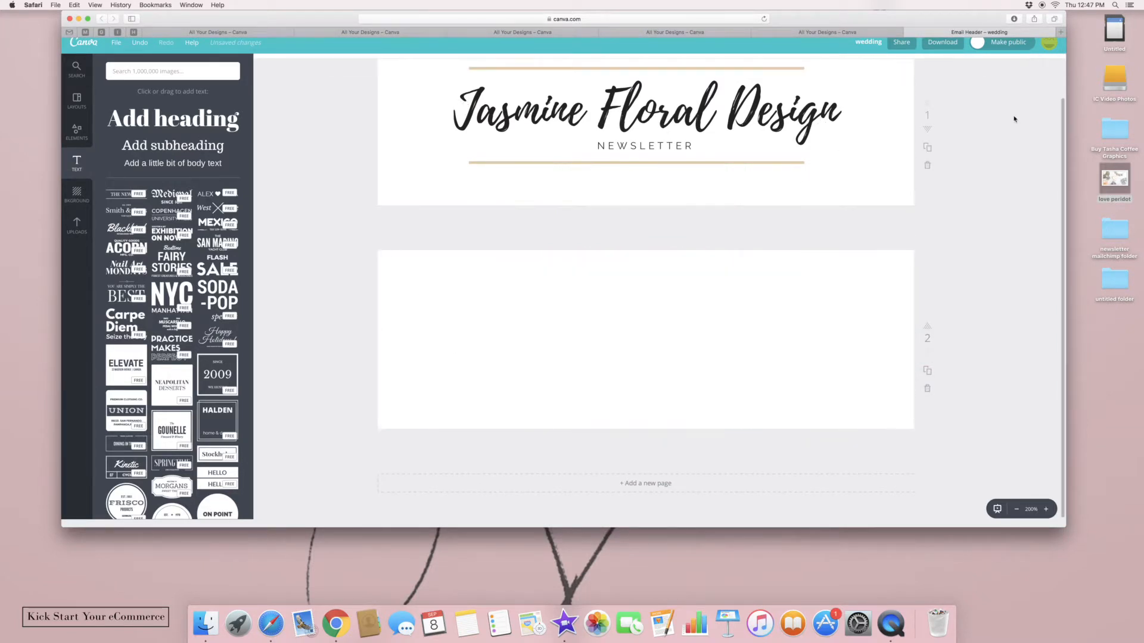
Add the desk and laptop photo from Uploads to page 2
click(76, 225)
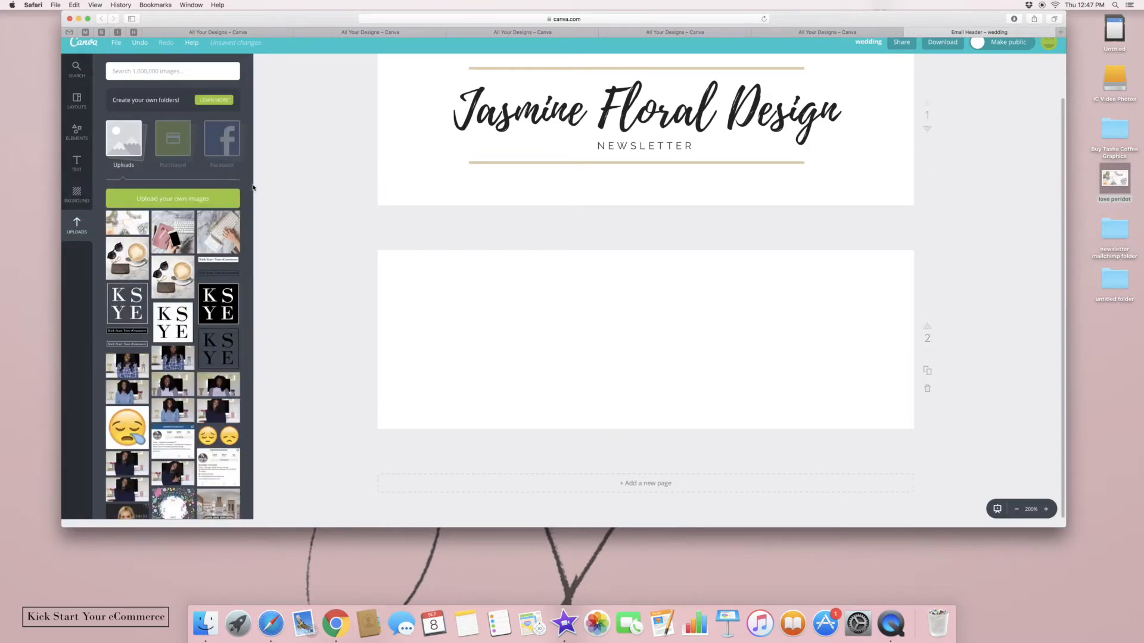
drag(251, 188, 257, 399)
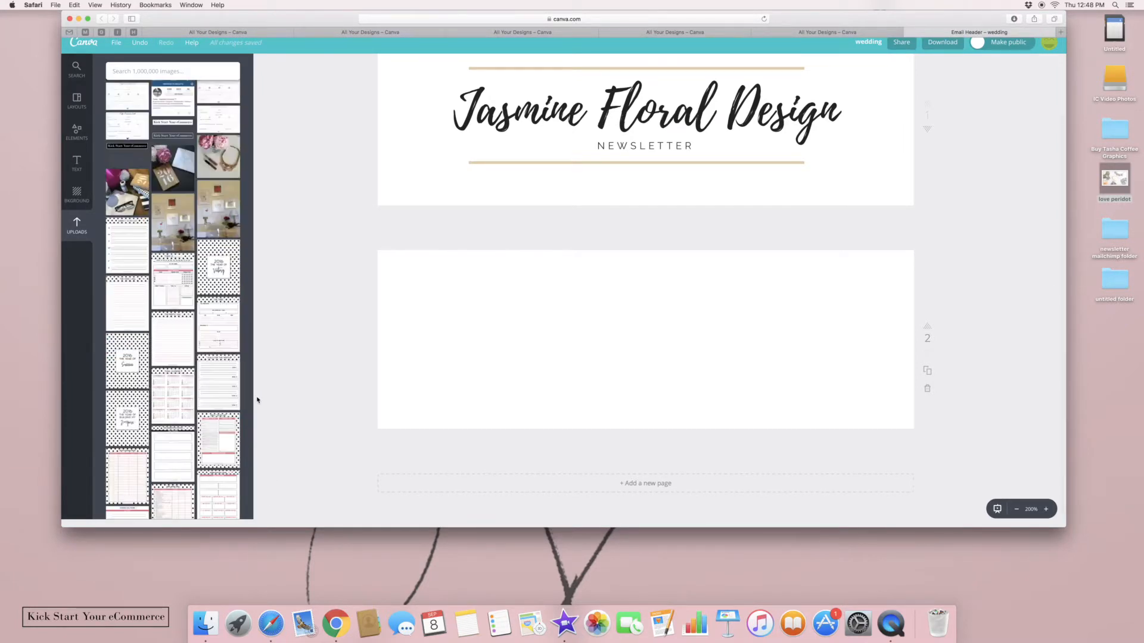
drag(250, 425, 255, 346)
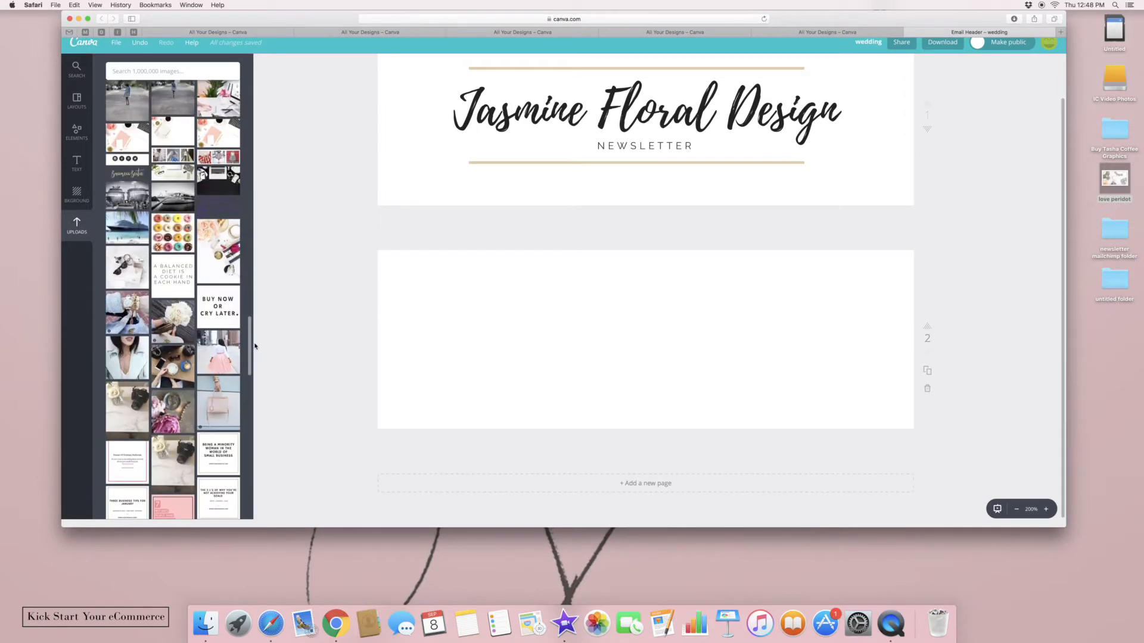
click(218, 183)
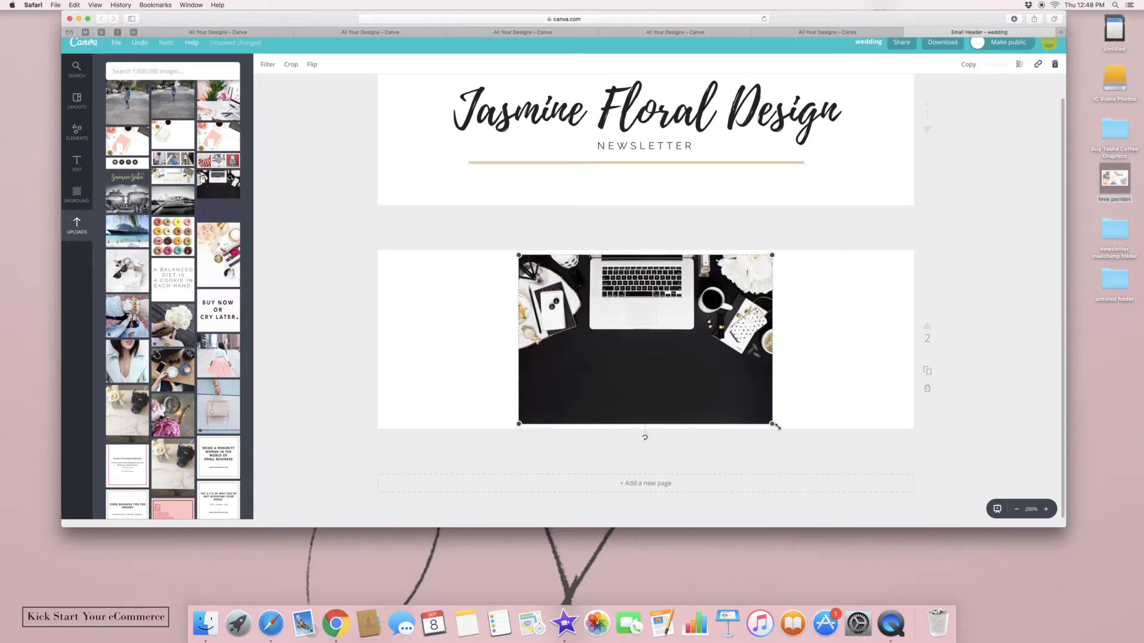
Stretch the photo to cover page 2 and place the gold Business Bestie graphic on it
drag(772, 425, 1072, 420)
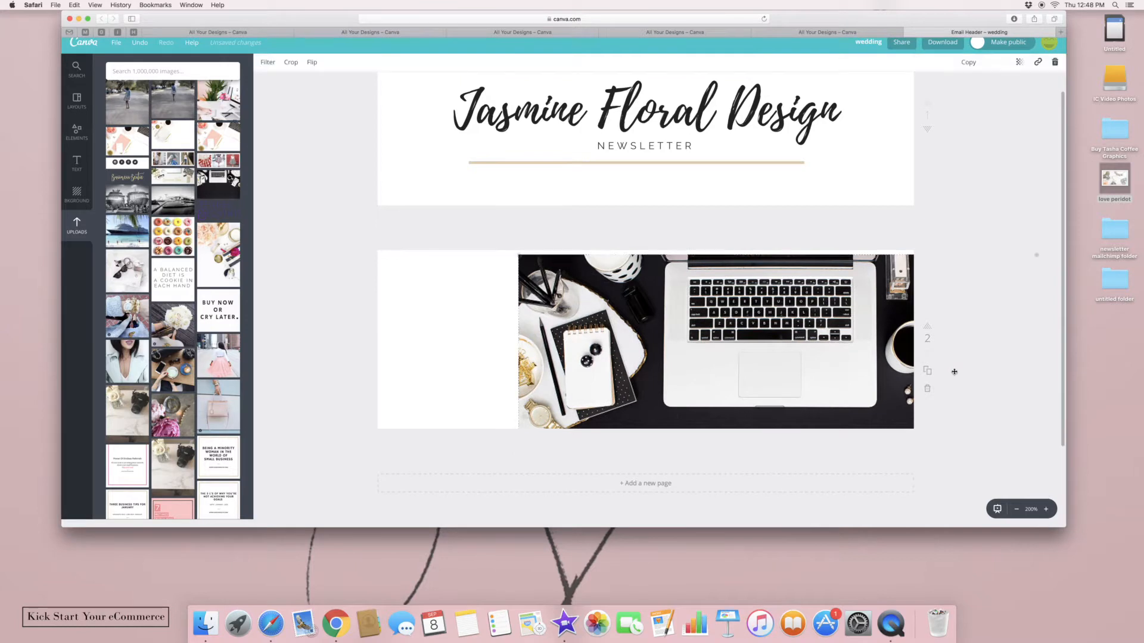
drag(797, 354, 661, 353)
drag(898, 252, 935, 255)
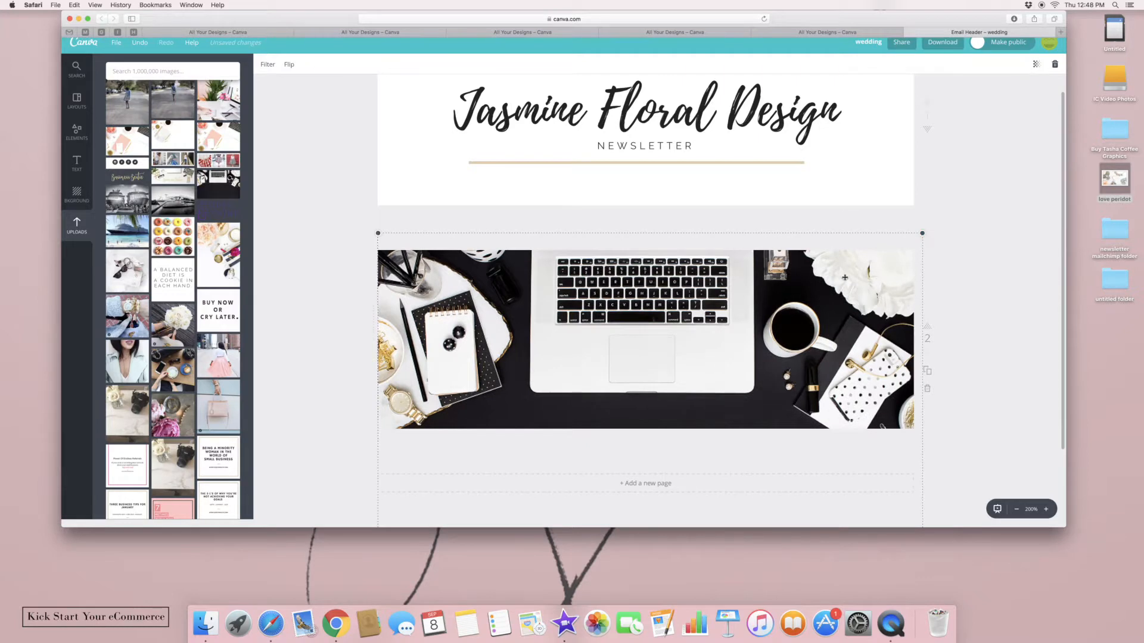
drag(843, 277, 838, 278)
drag(798, 361, 802, 315)
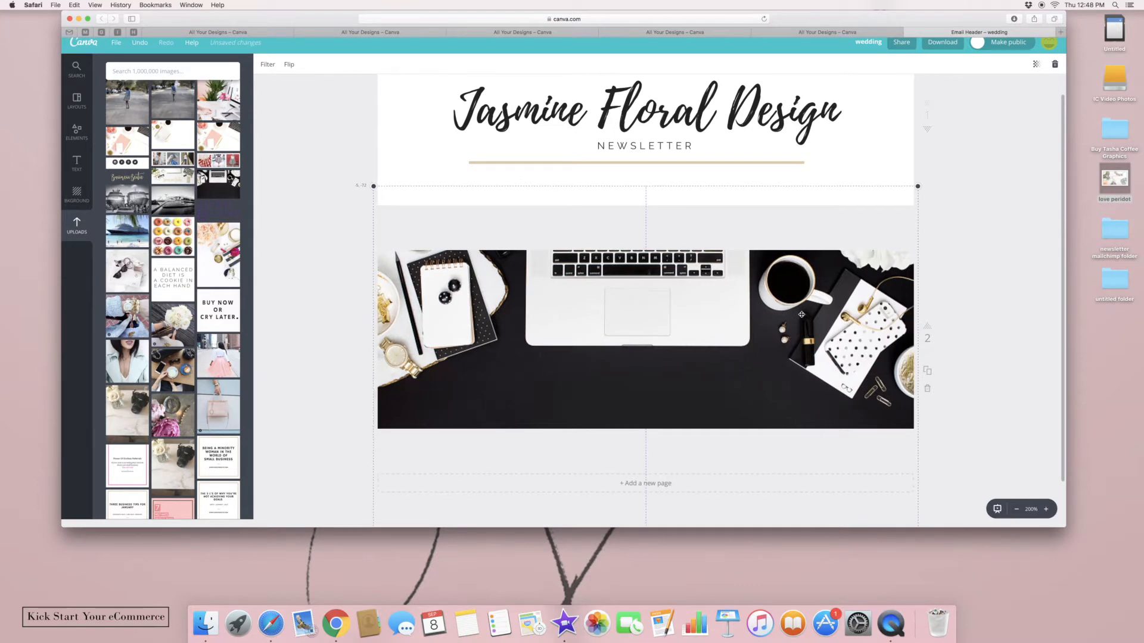
click(1034, 398)
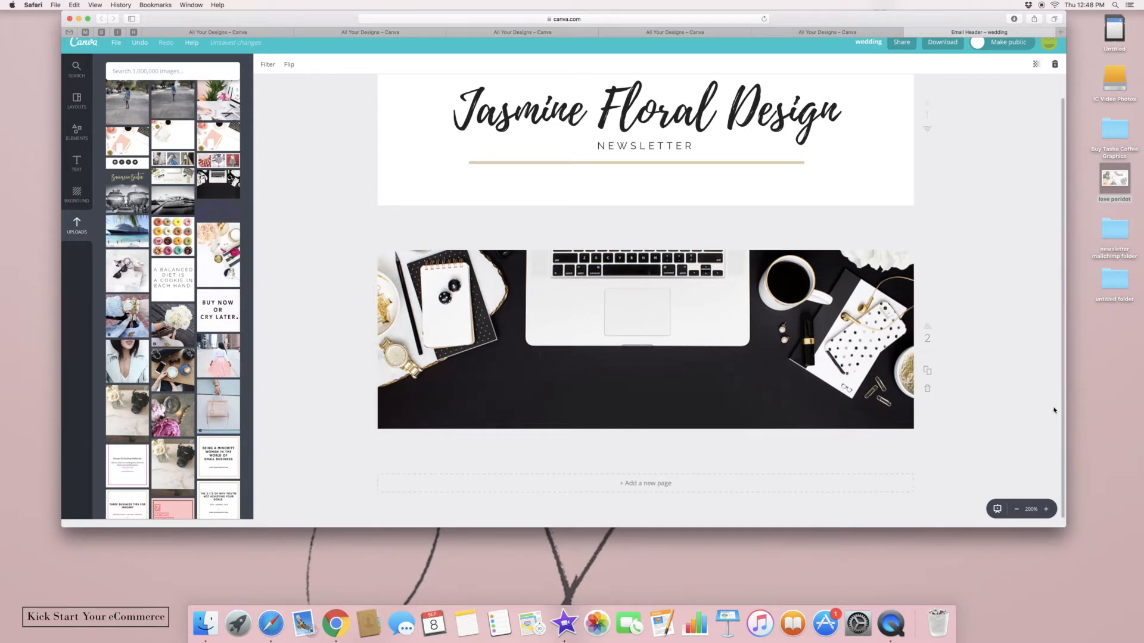
click(134, 179)
Remove the duplicate Business Bestie copy, then shrink the graphic and place it at the photo's bottom centre
drag(900, 404, 719, 359)
click(808, 359)
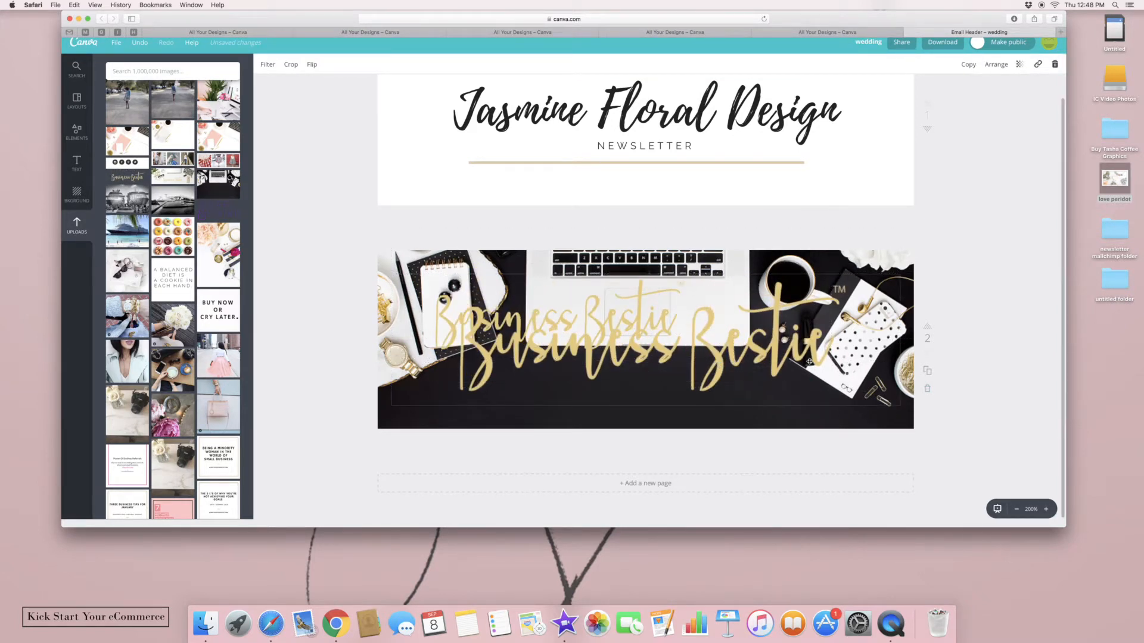
click(1055, 65)
drag(673, 301, 758, 373)
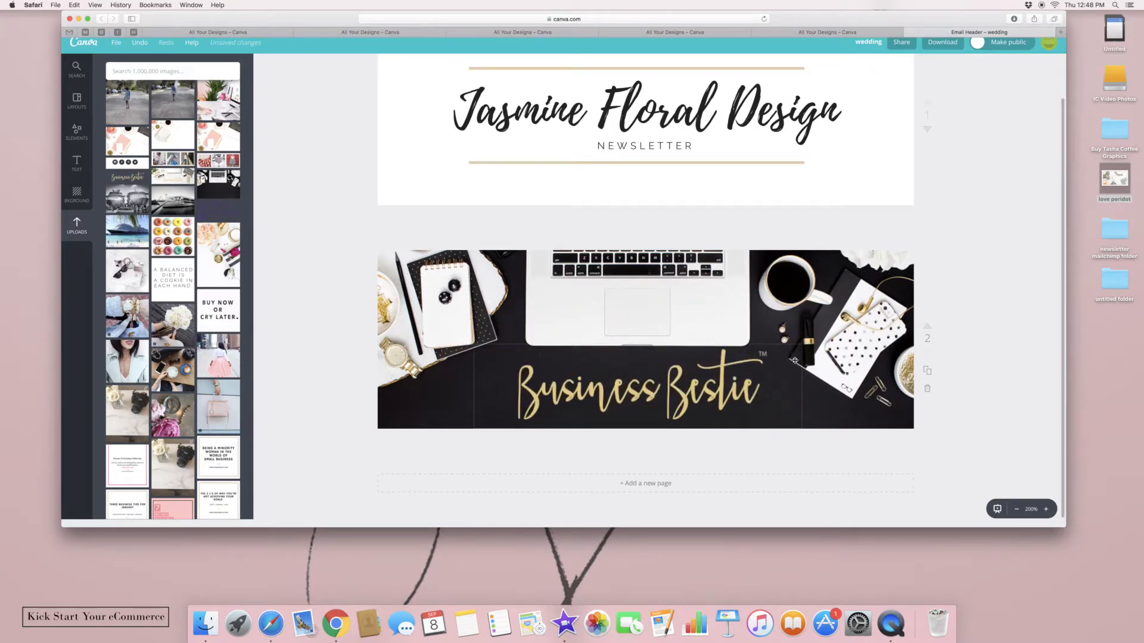
drag(801, 421, 675, 404)
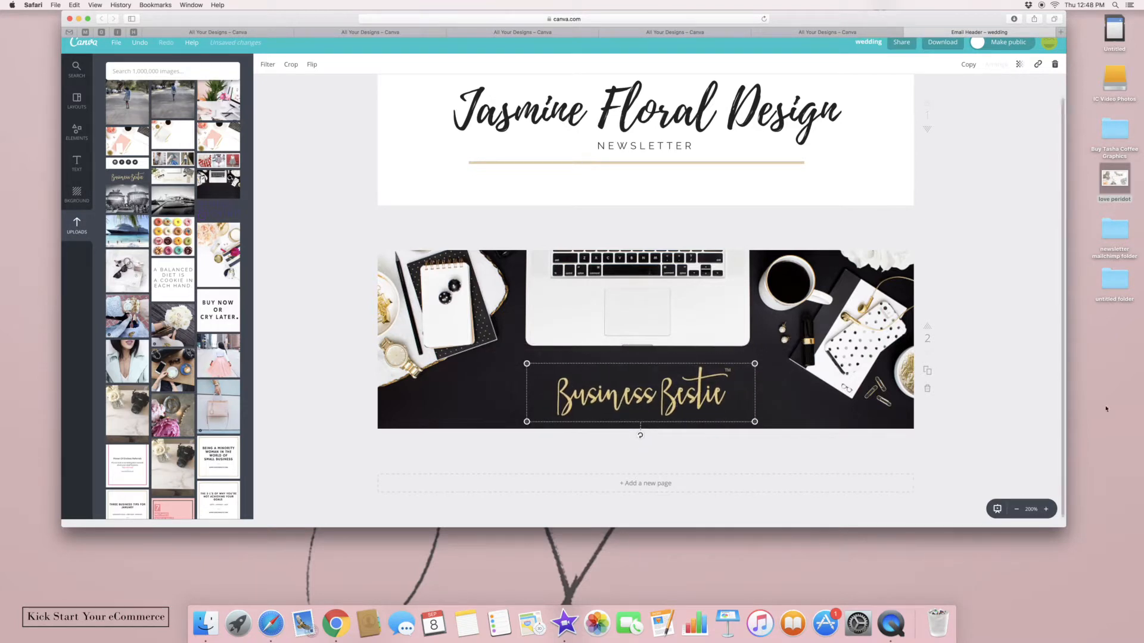
Deselect the graphic and zoom the canvas out to 175%
click(976, 371)
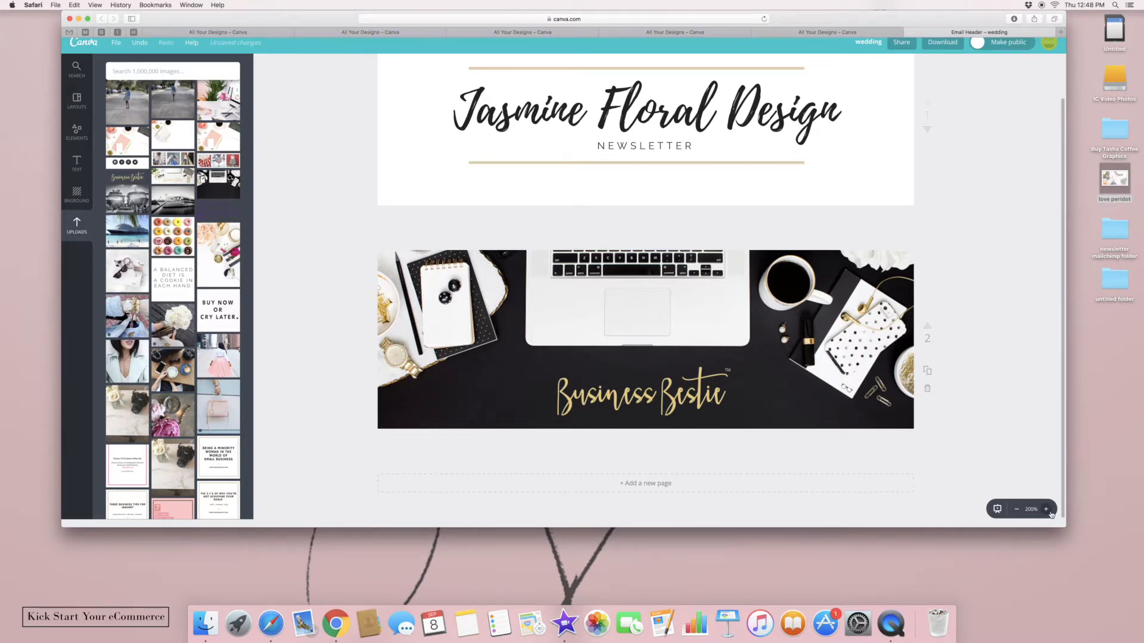
click(1016, 510)
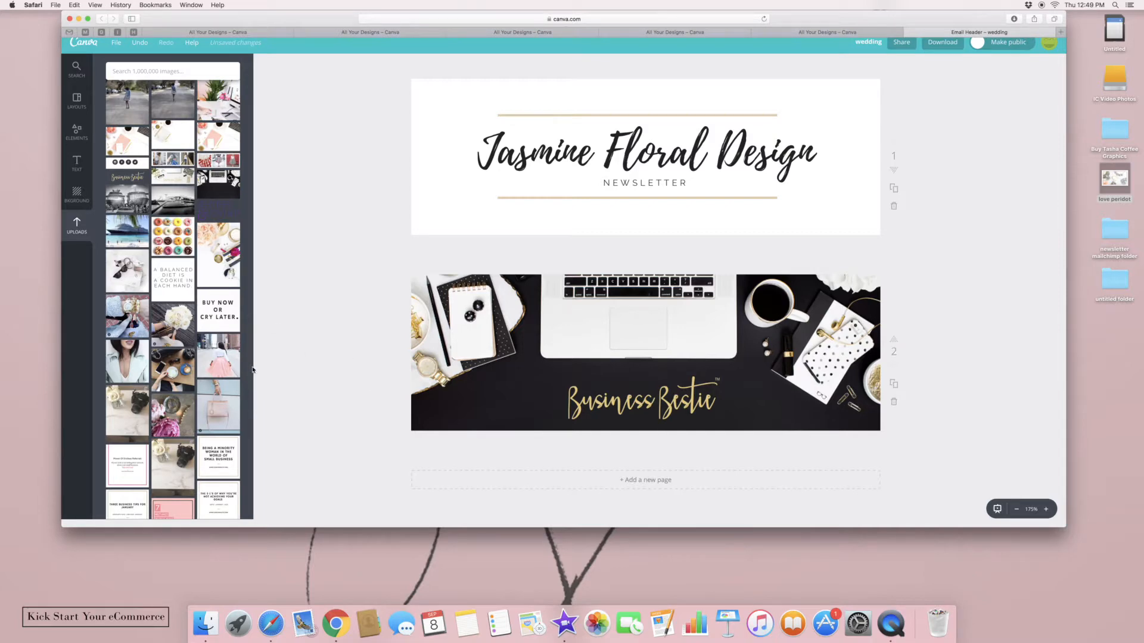
drag(253, 369, 260, 214)
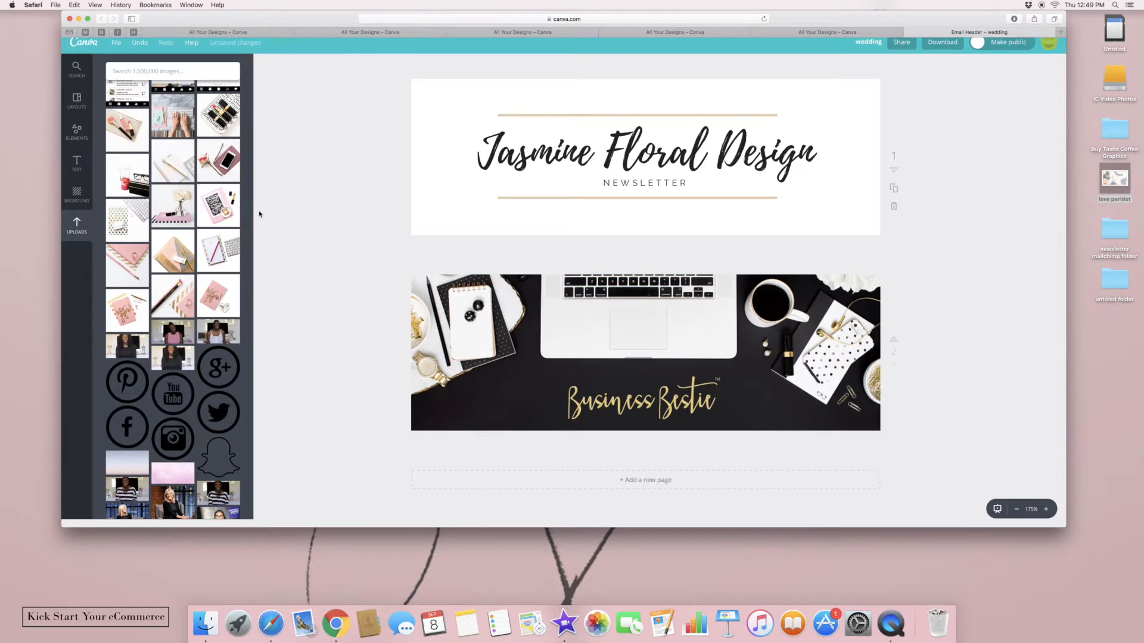
Apply the floral Wedding Help layout to page 1, then delete the HELP, WEDDING and JUNE - AUGUST text
click(77, 102)
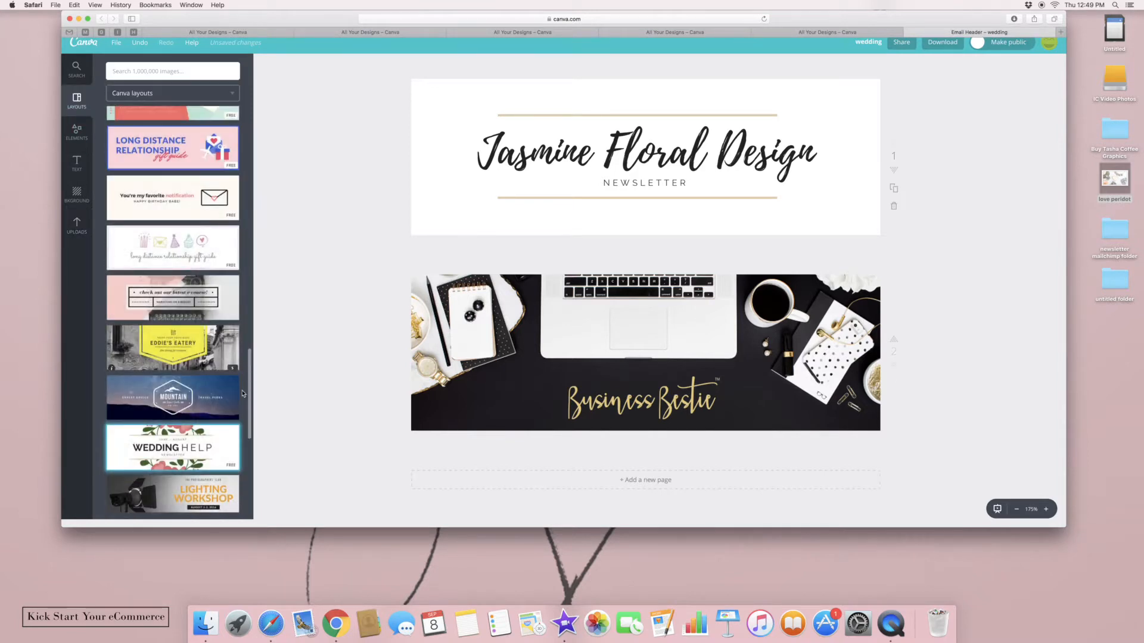
click(220, 443)
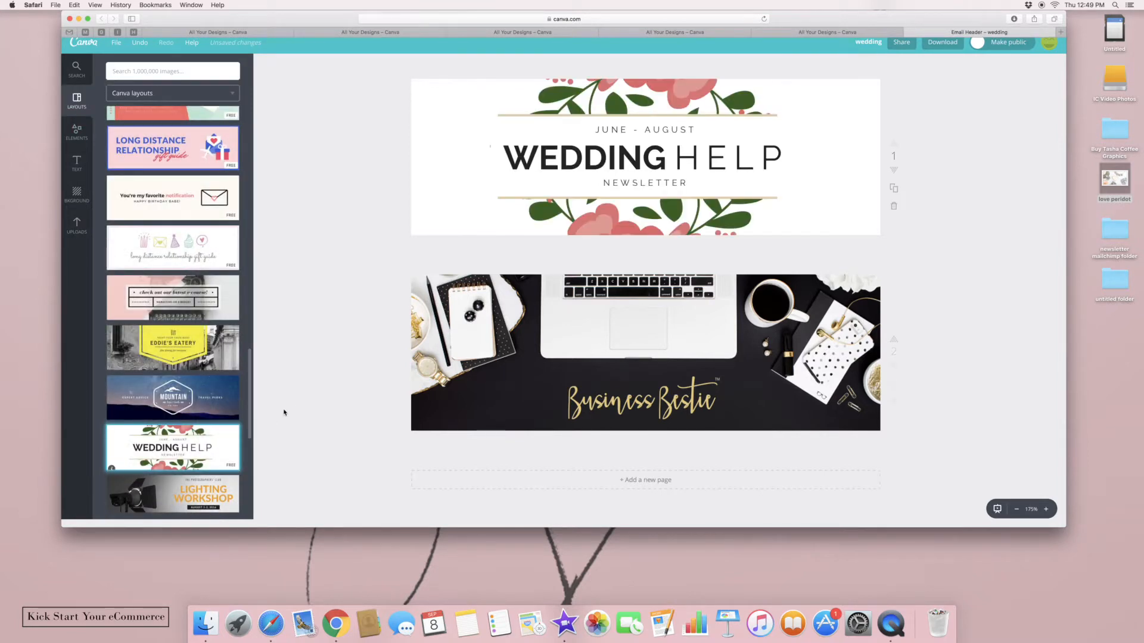
click(635, 169)
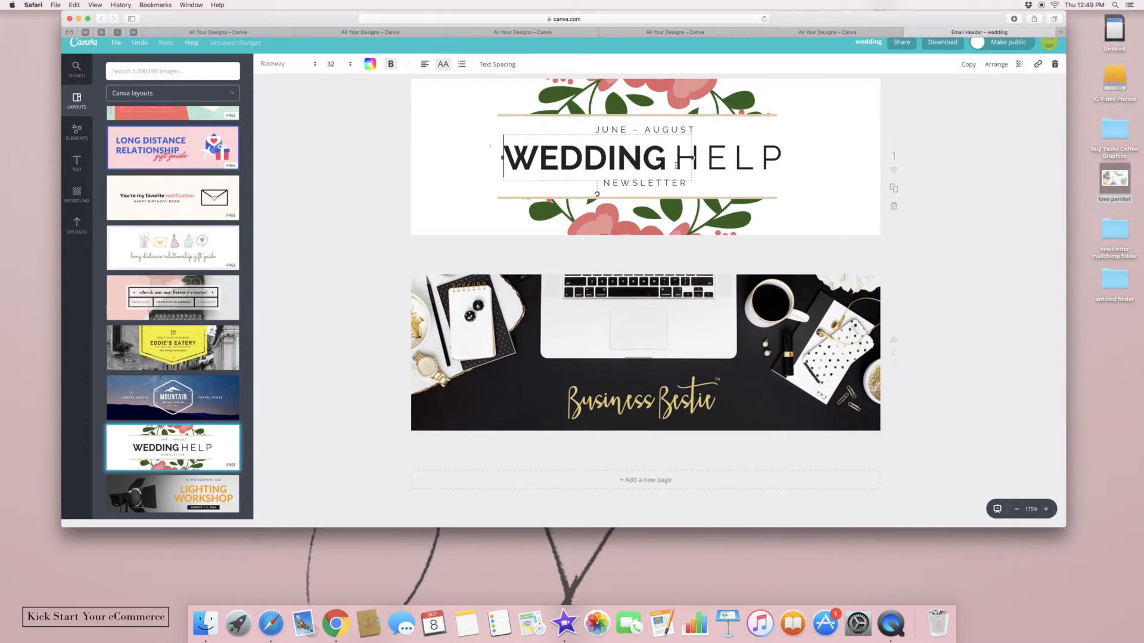
click(776, 164)
drag(777, 162, 734, 168)
click(1053, 64)
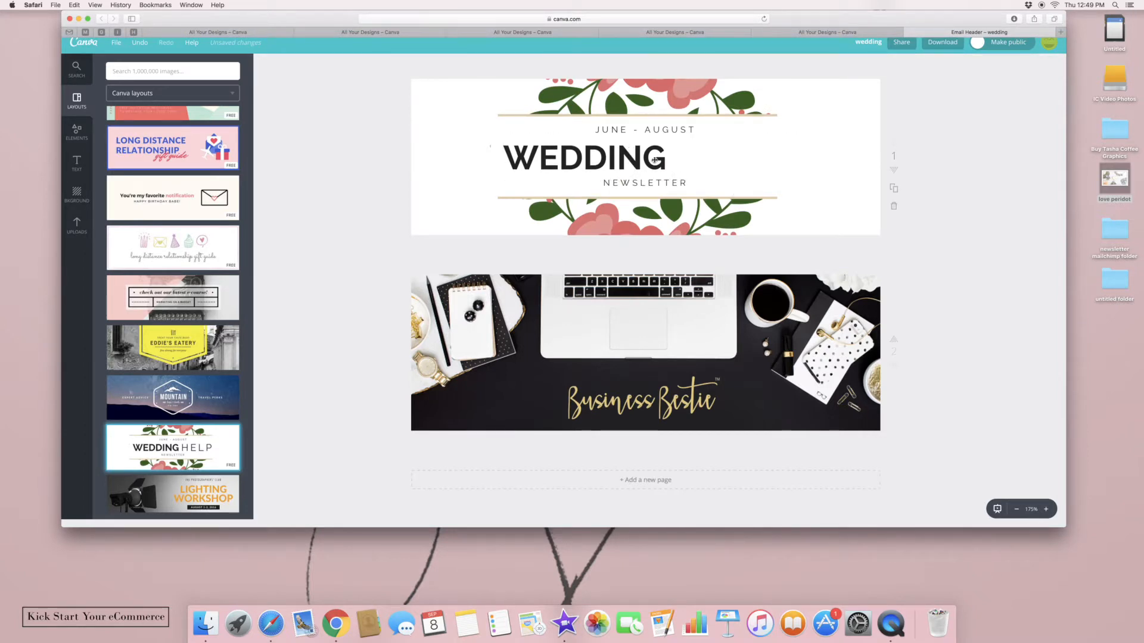
click(1056, 64)
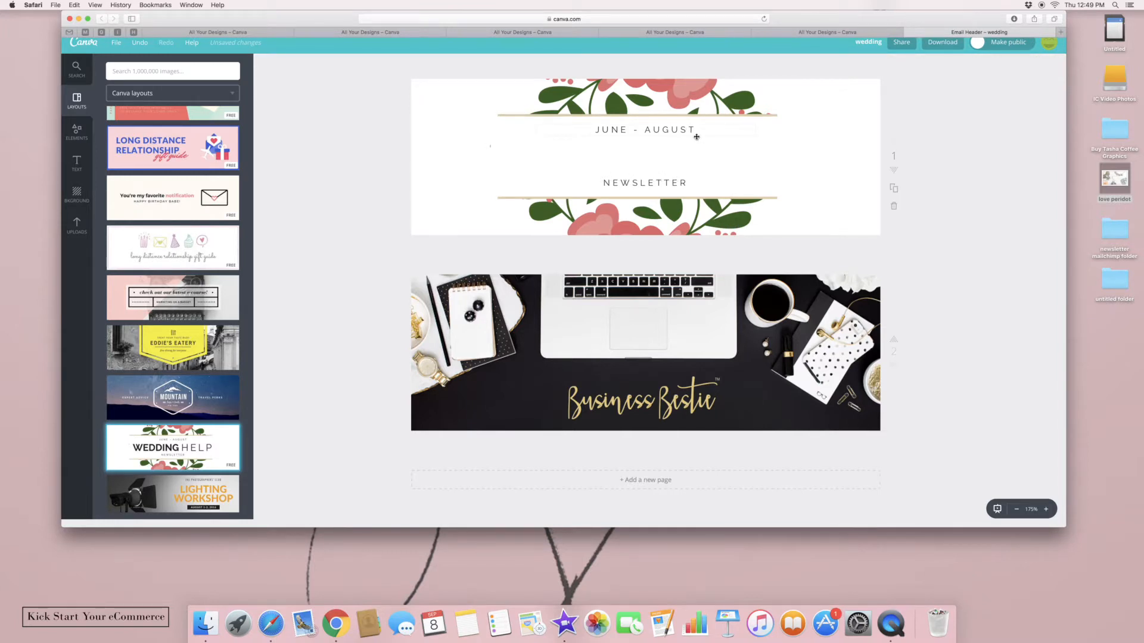
click(1053, 64)
click(83, 165)
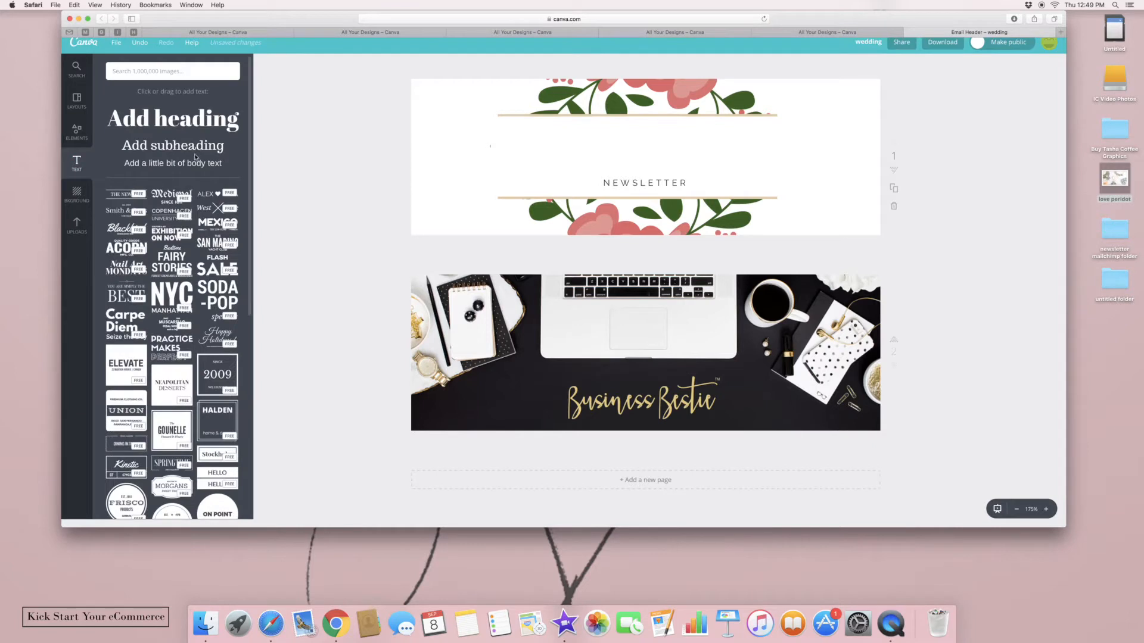
Add a heading reading 'Jasmine Floral Design', widen it to one line, and move it above NEWSLETTER
click(199, 122)
text(Jas)
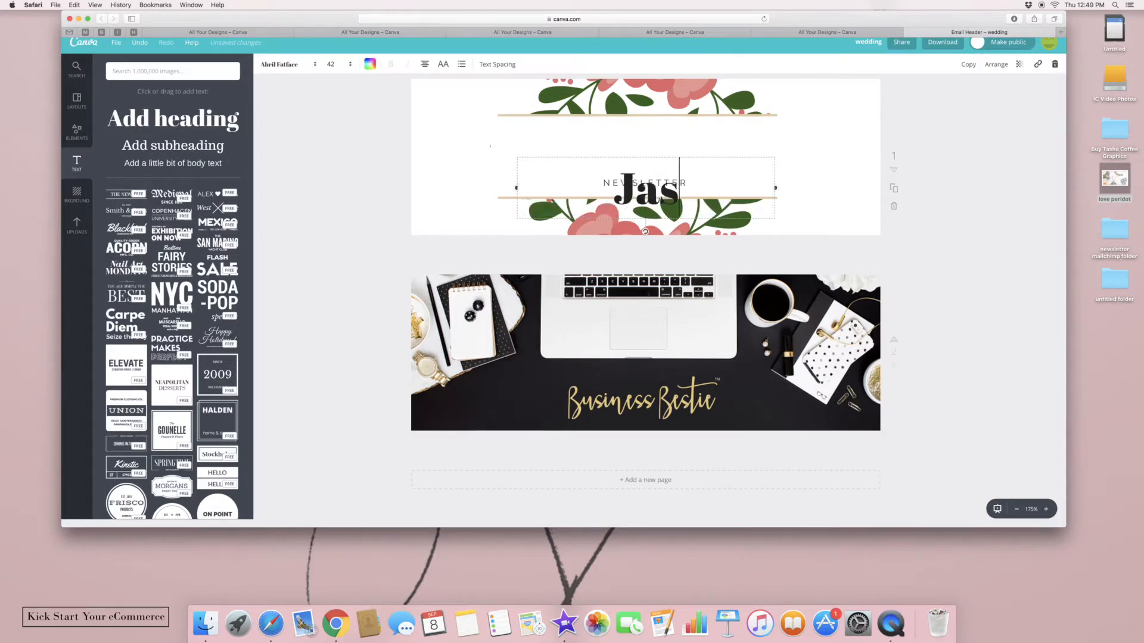
text(mine Floral)
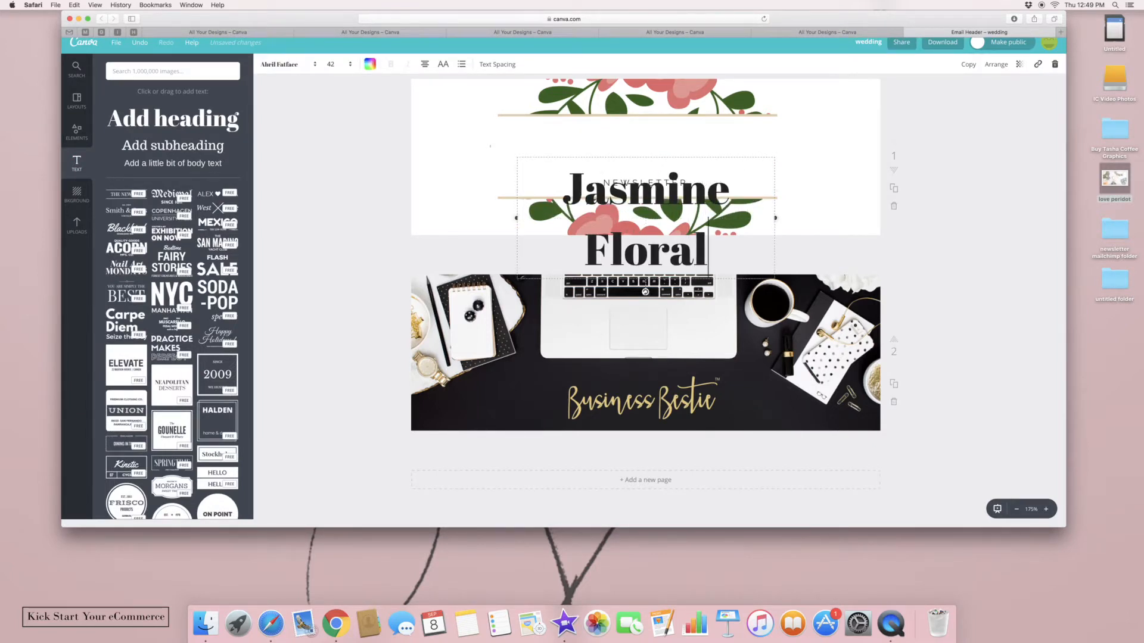
text( Design)
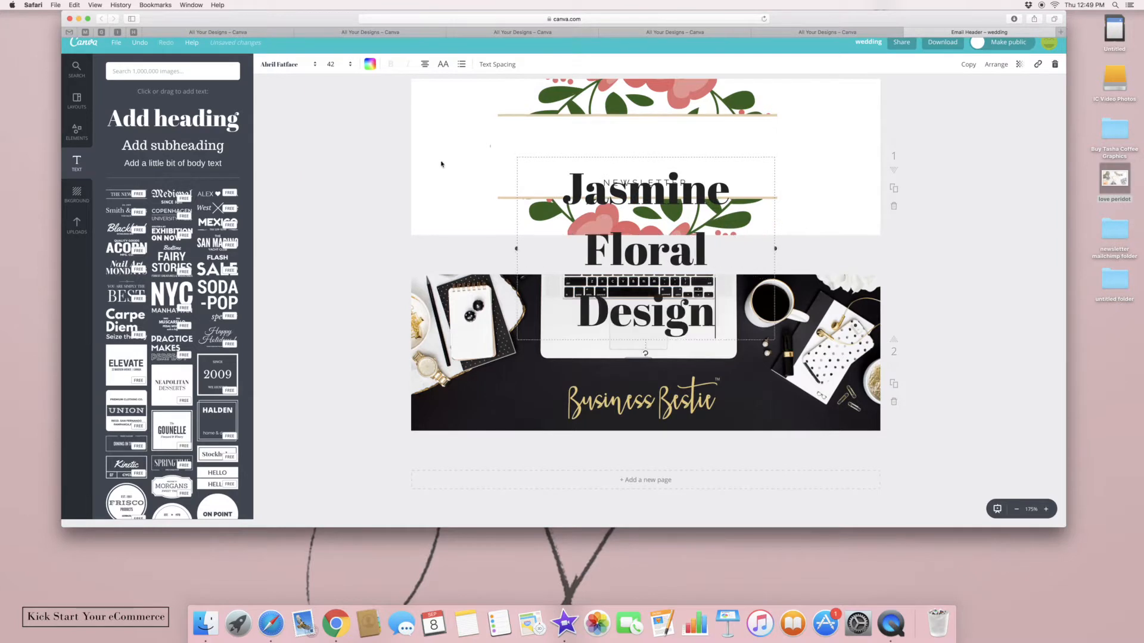
drag(778, 250, 882, 208)
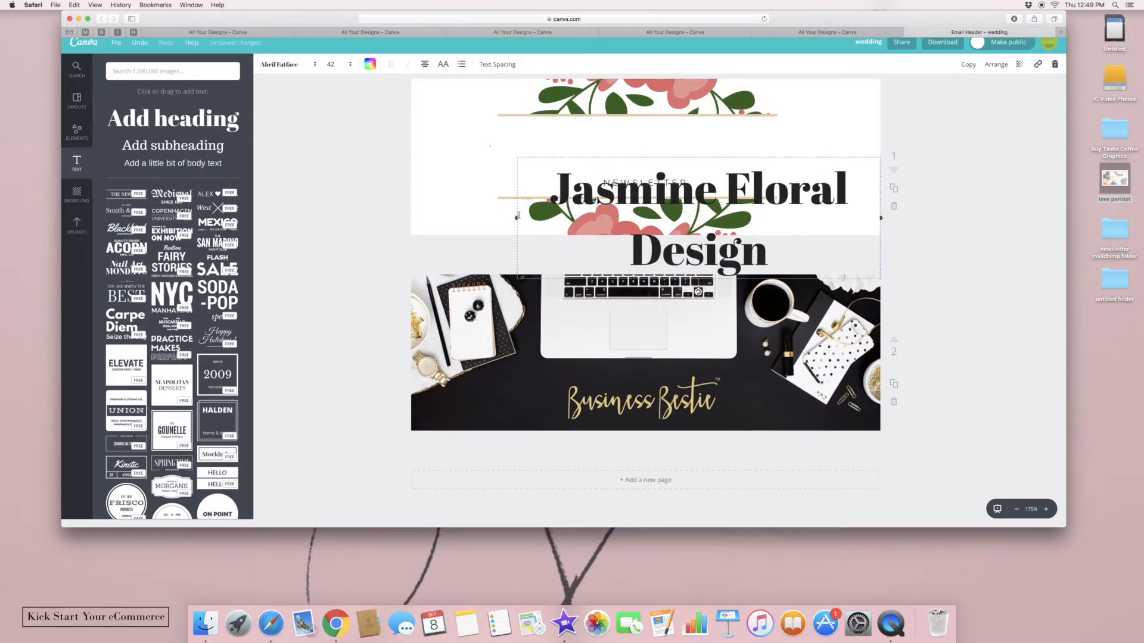
drag(490, 217, 407, 208)
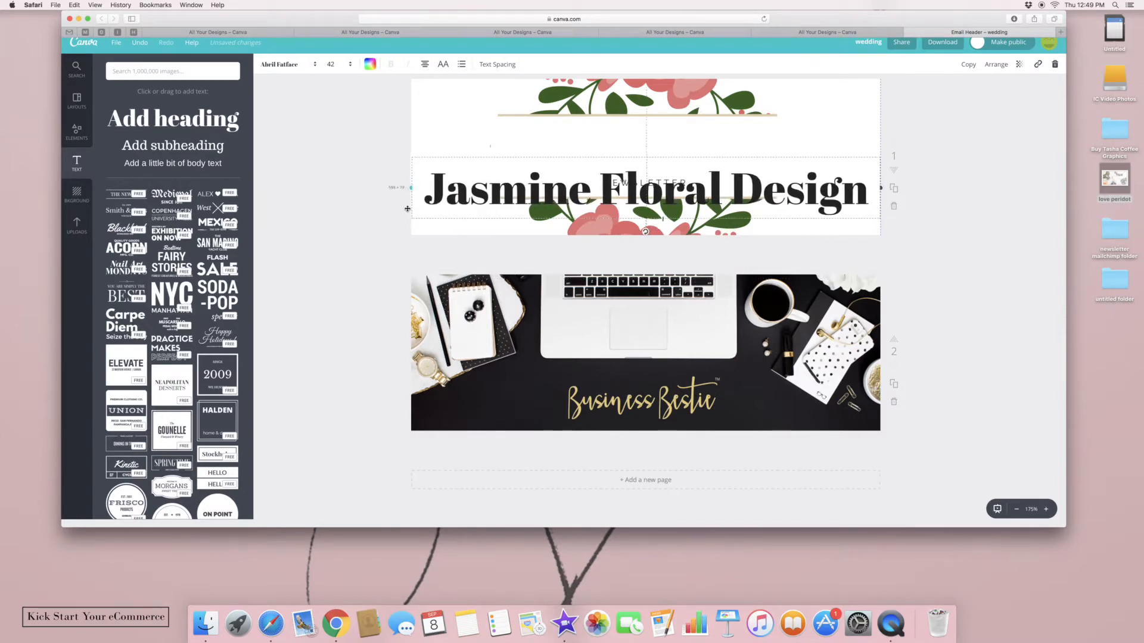
drag(527, 149, 528, 123)
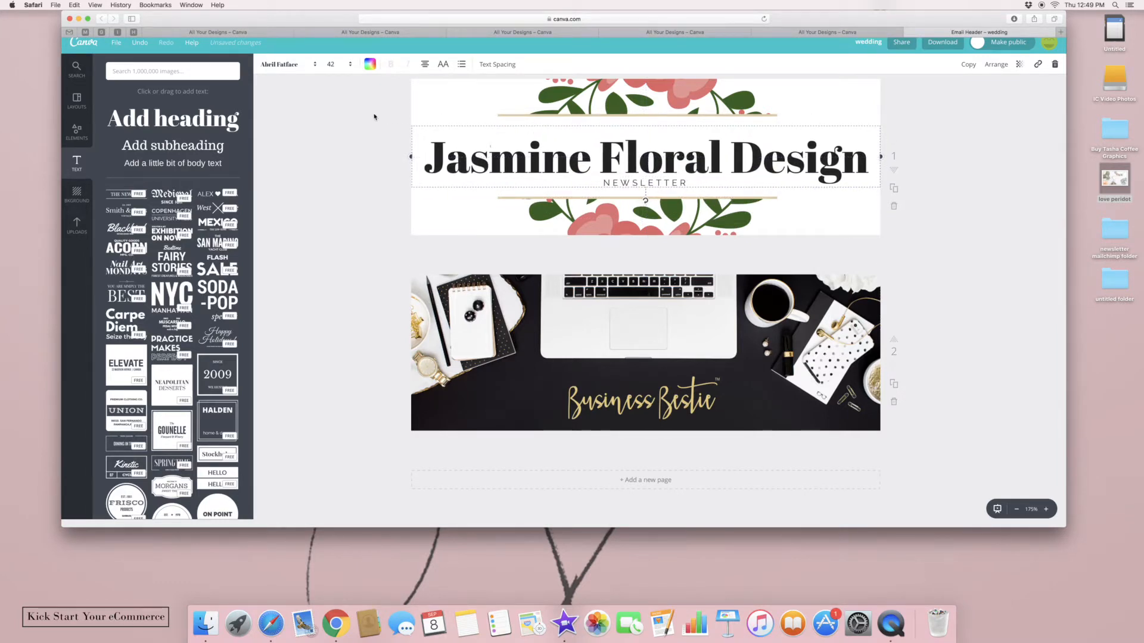
Change the 'Jasmine Floral Design' heading font to Playlist Script, then deselect it
click(277, 61)
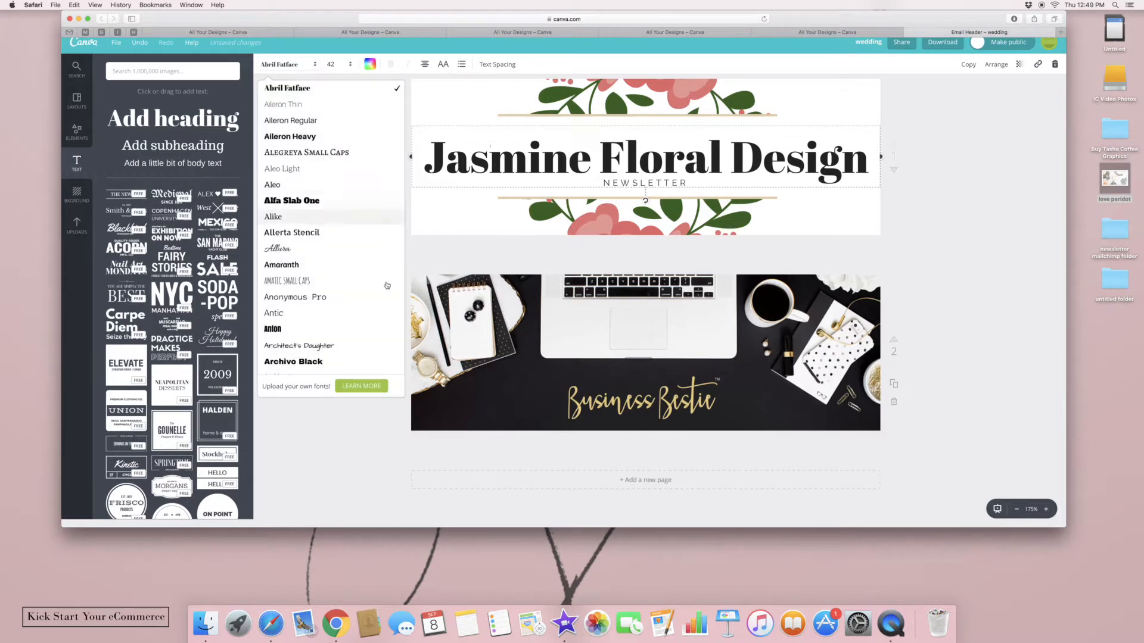
scroll(286, 298, down, 2)
scroll(286, 268, down, 10)
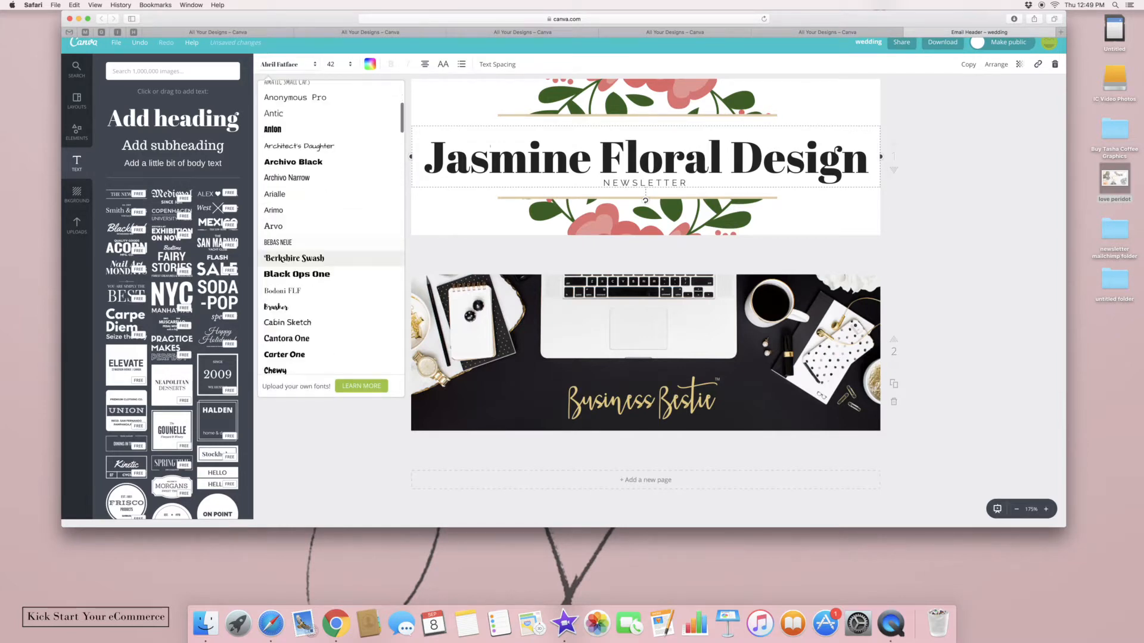
scroll(310, 253, down, 15)
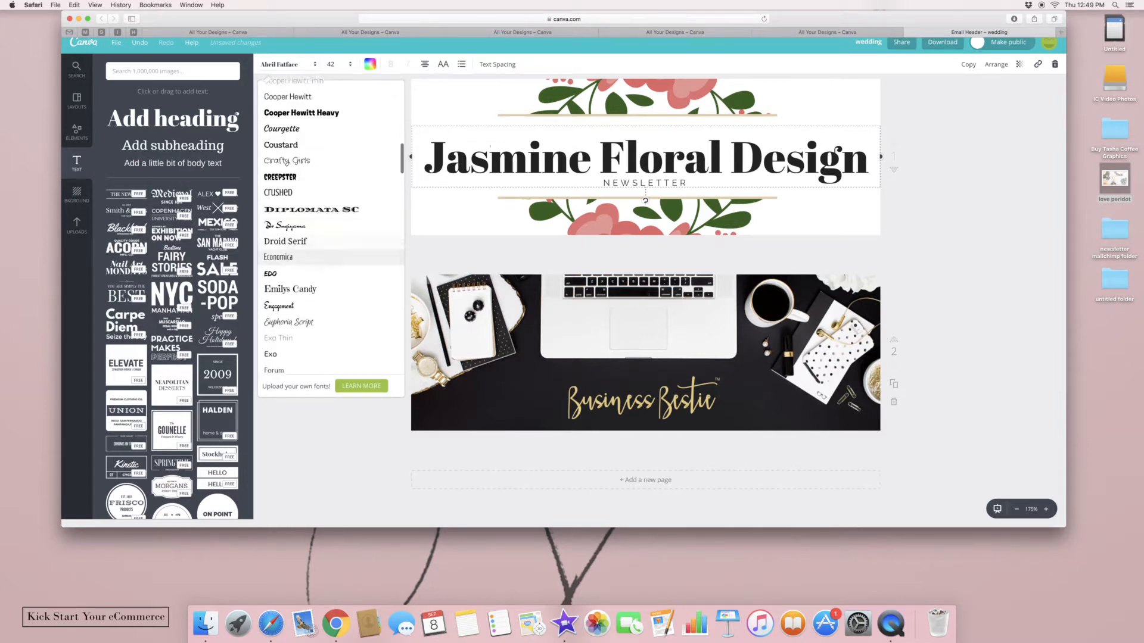
scroll(309, 250, down, 15)
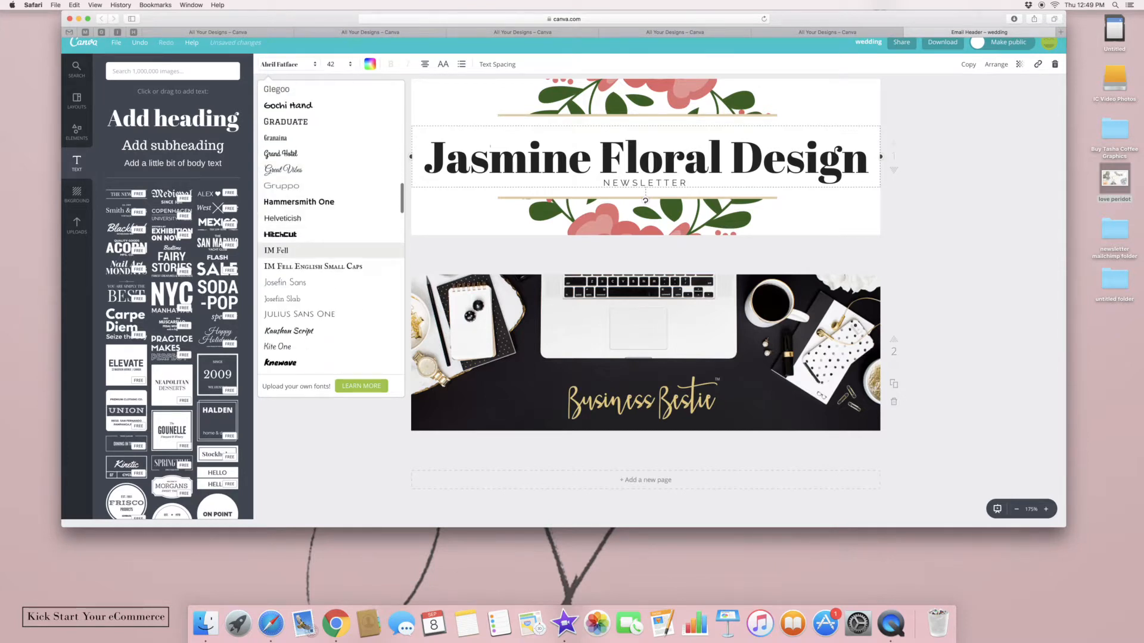
scroll(310, 250, down, 6)
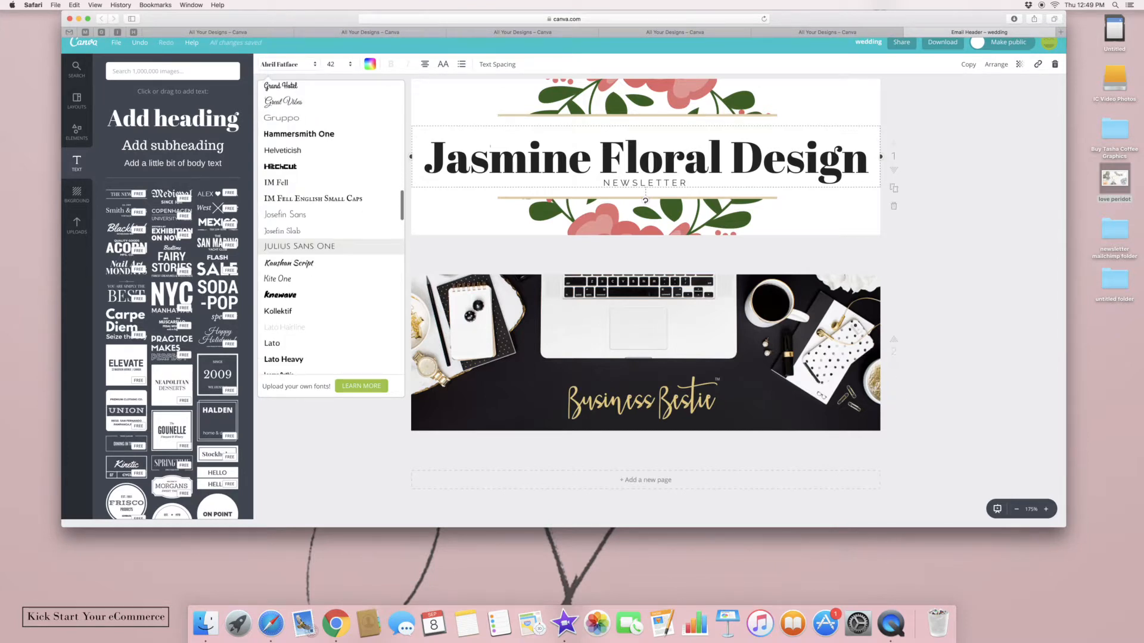
scroll(310, 253, down, 15)
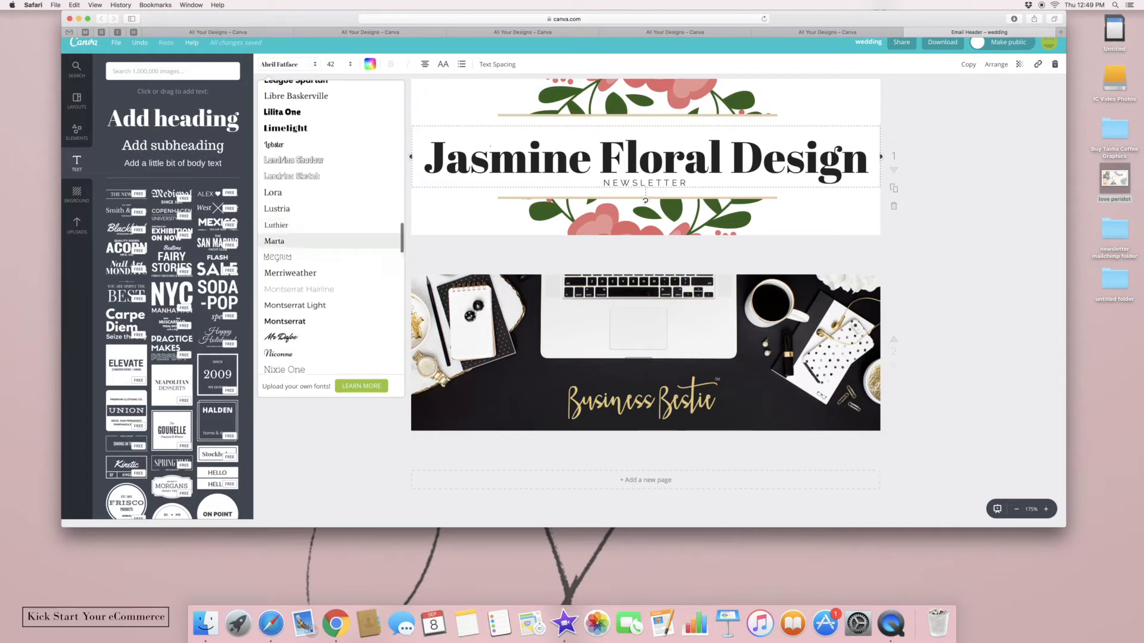
scroll(310, 247, down, 10)
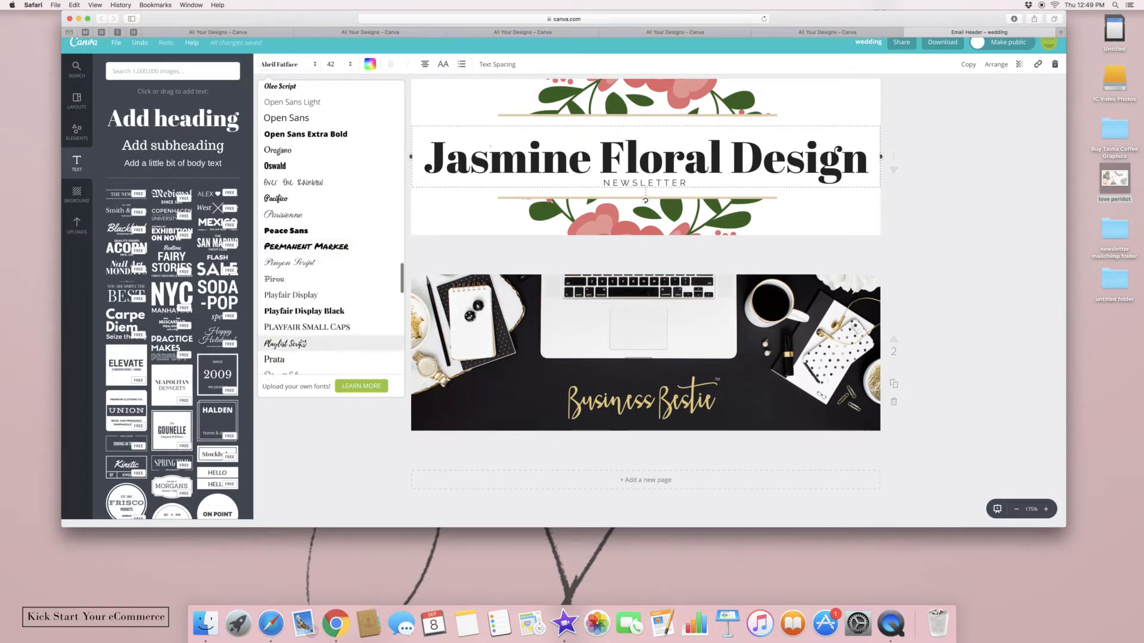
click(285, 344)
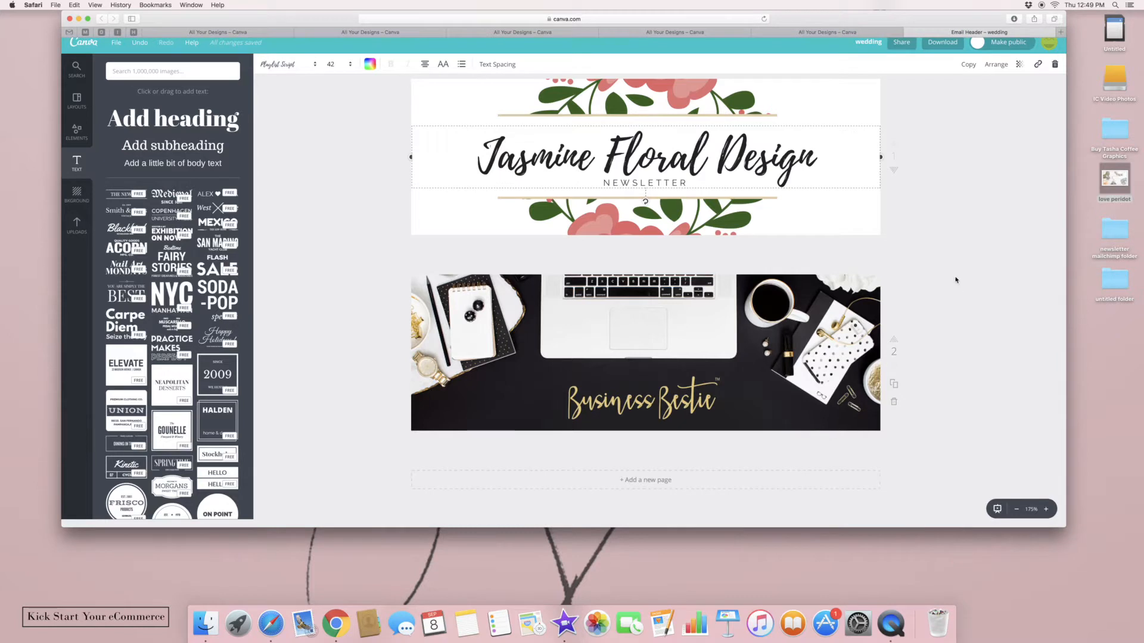
click(1022, 261)
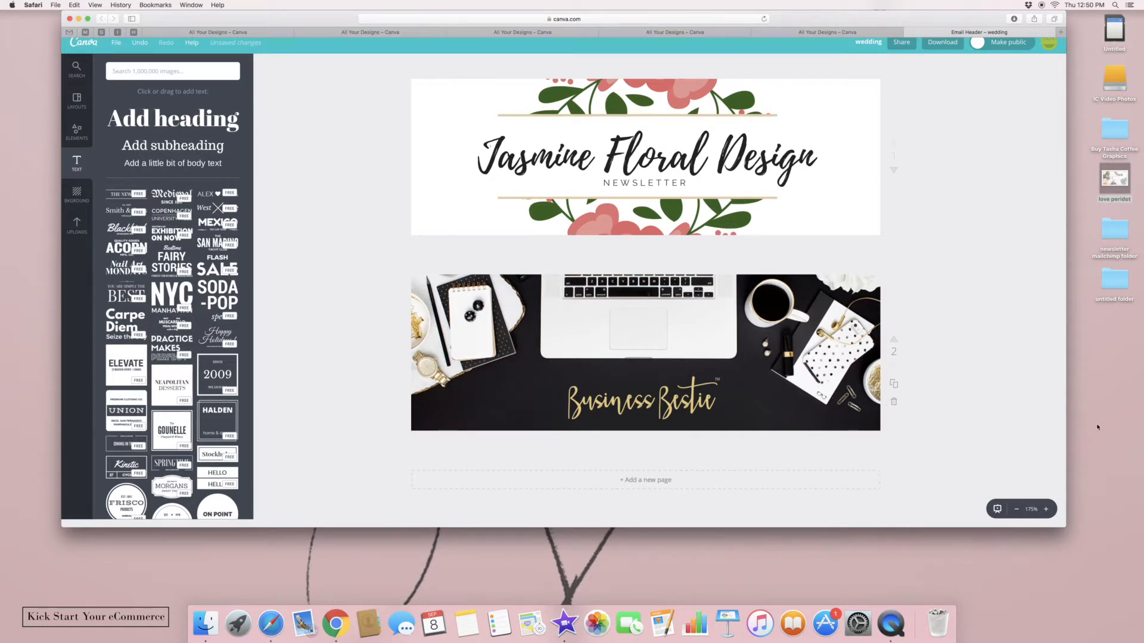
Duplicate the Business Bestie page as page 3 and delete its copied photo to leave it blank
click(891, 384)
scroll(1013, 387, down, 1)
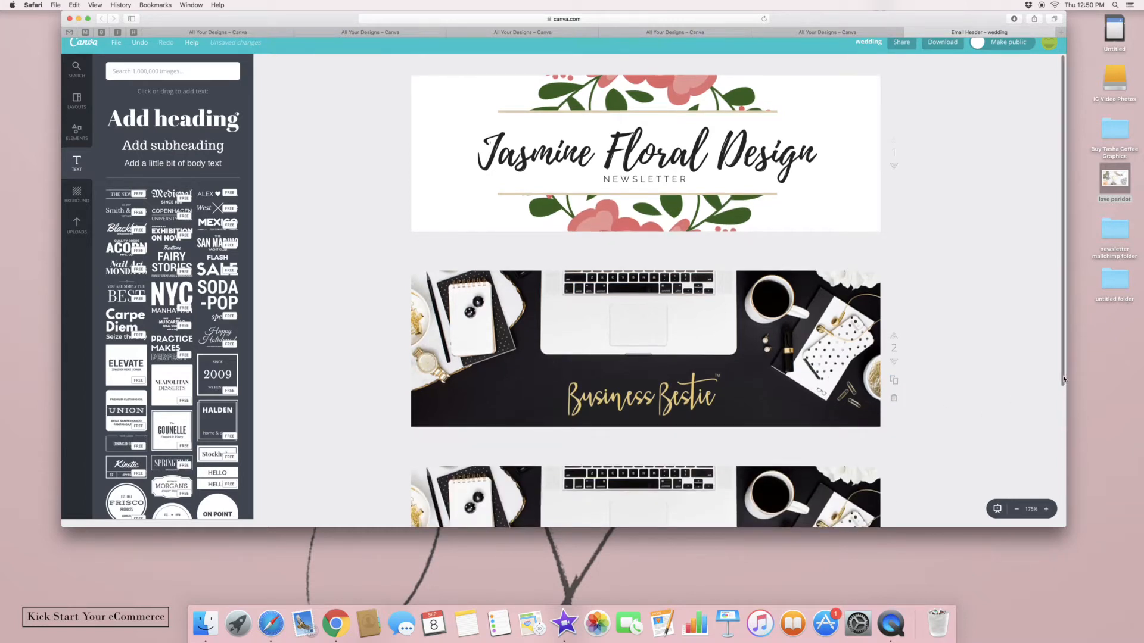
scroll(1064, 379, down, 2)
click(743, 398)
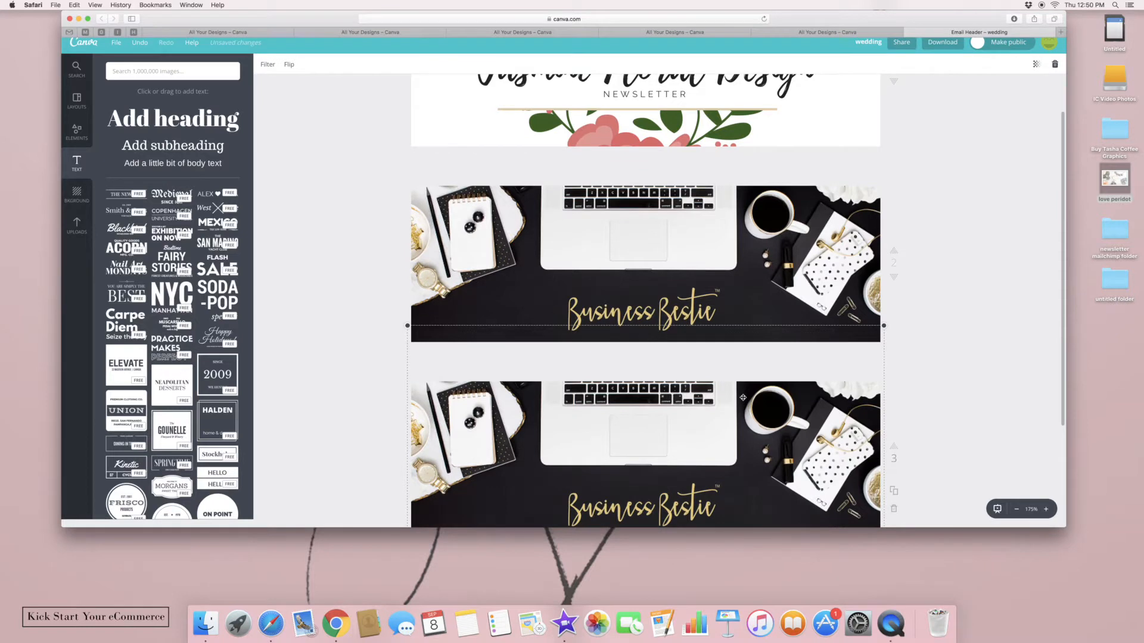
key(Delete)
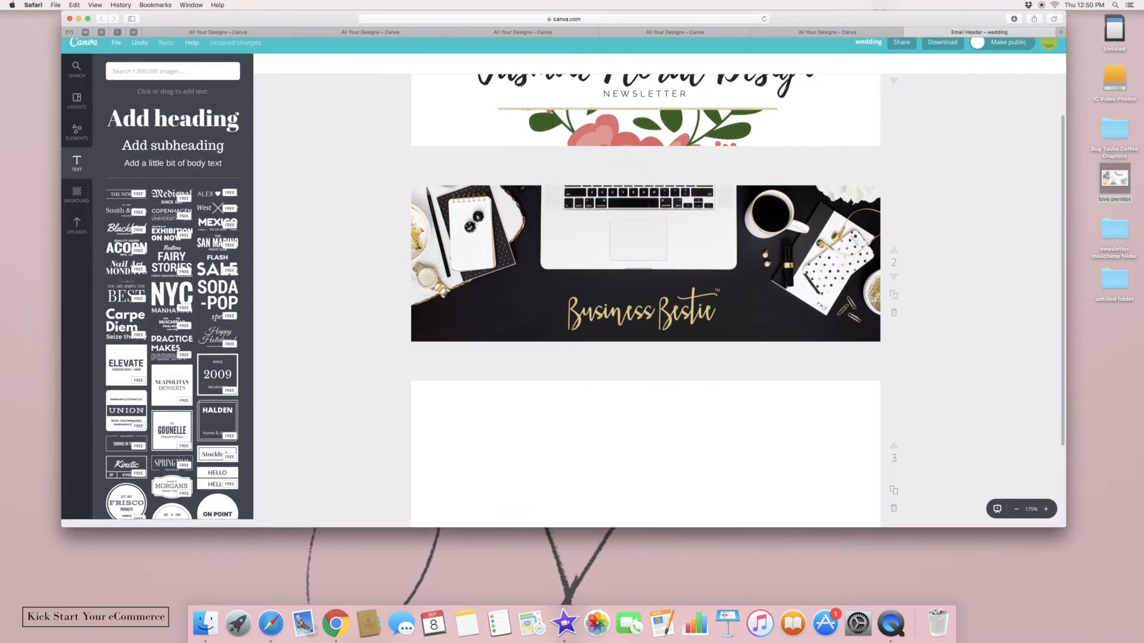
click(1118, 230)
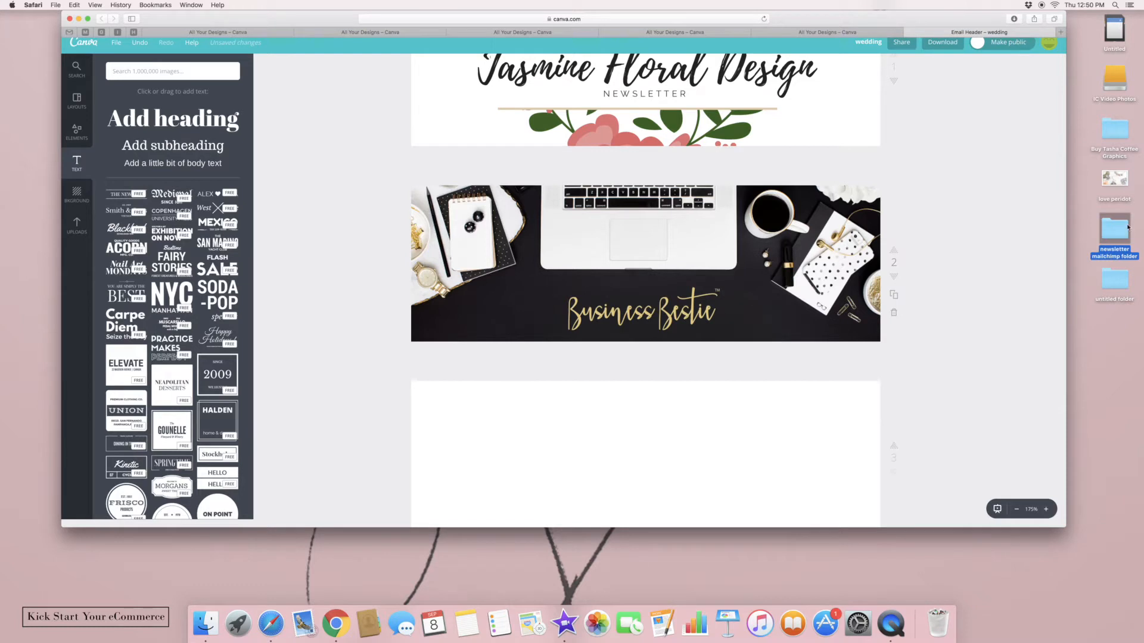
Drag the three PNGs from the newsletter mailchimp folder into Canva, then close the folder
double_click(1128, 227)
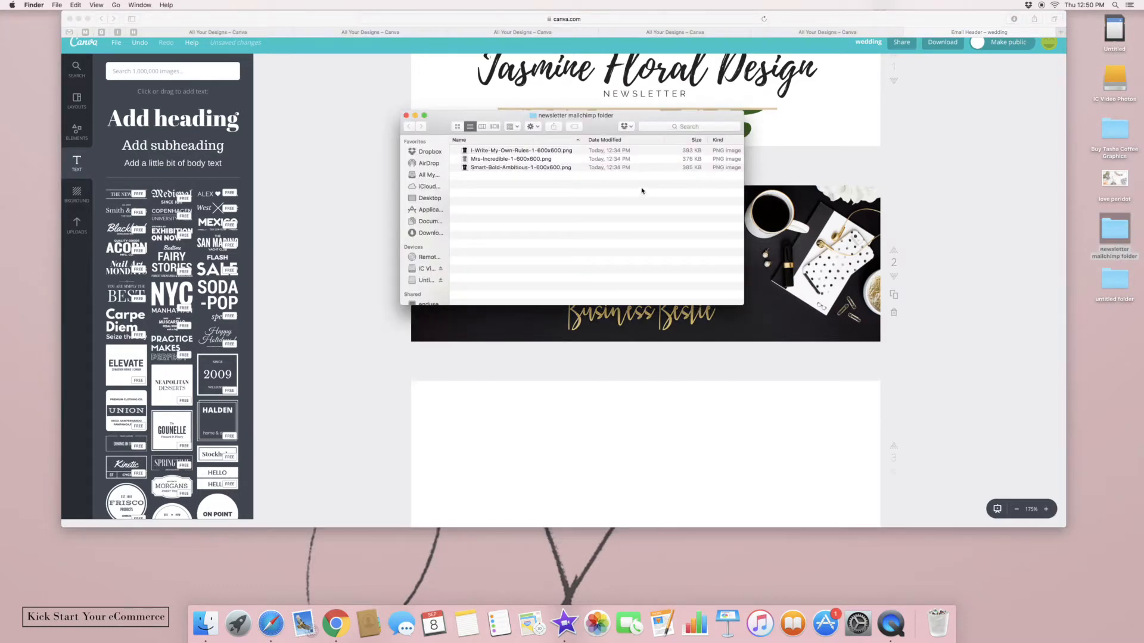
drag(641, 190, 592, 143)
drag(518, 158, 578, 477)
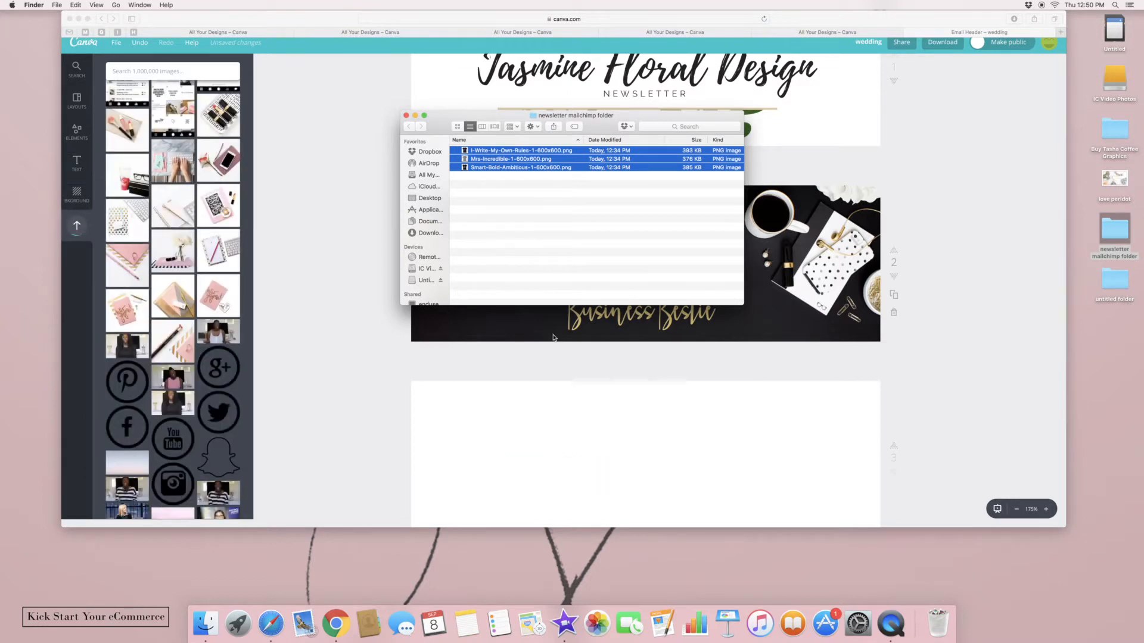
click(408, 116)
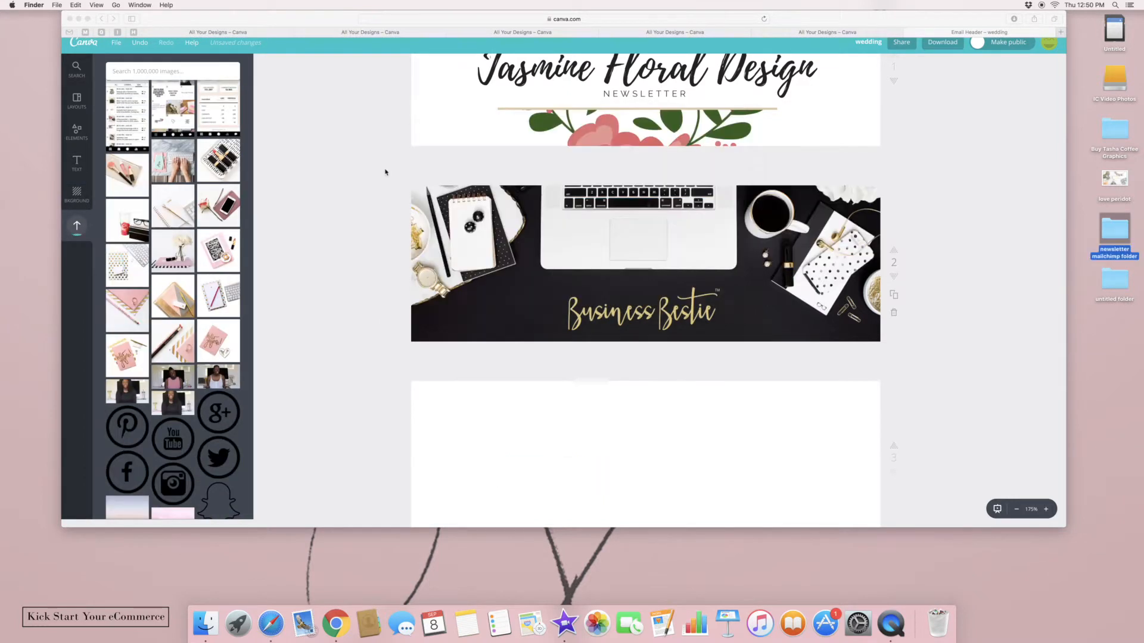
click(247, 255)
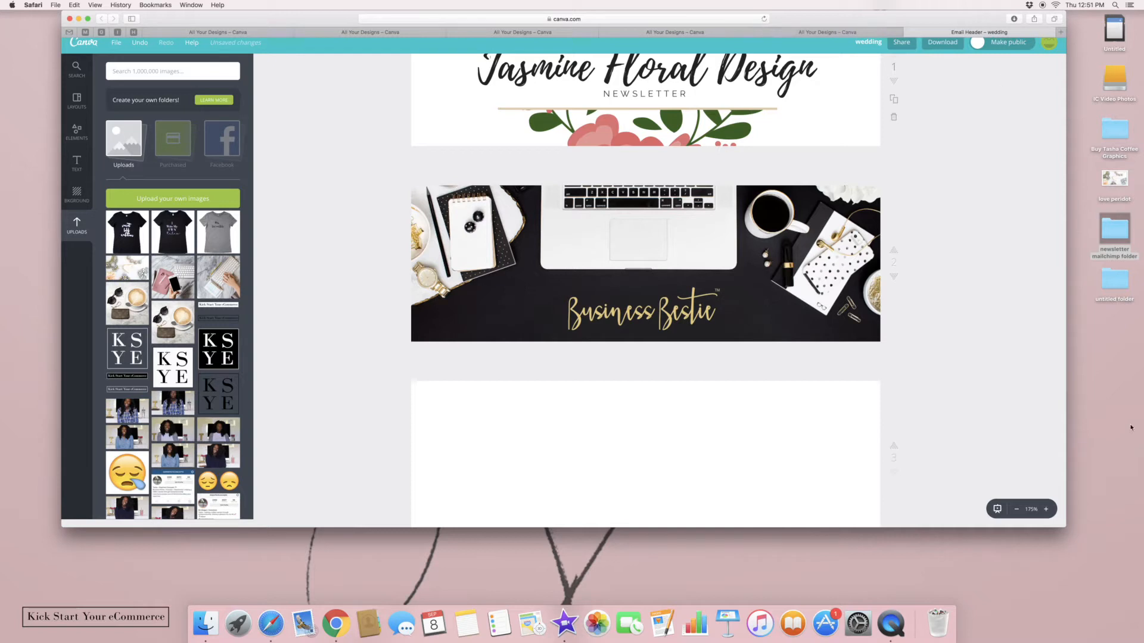
Place the Write My Own Rules, Mrs. Incredible and smart bold ambitions shirt photos on page 3
drag(1059, 438, 1053, 489)
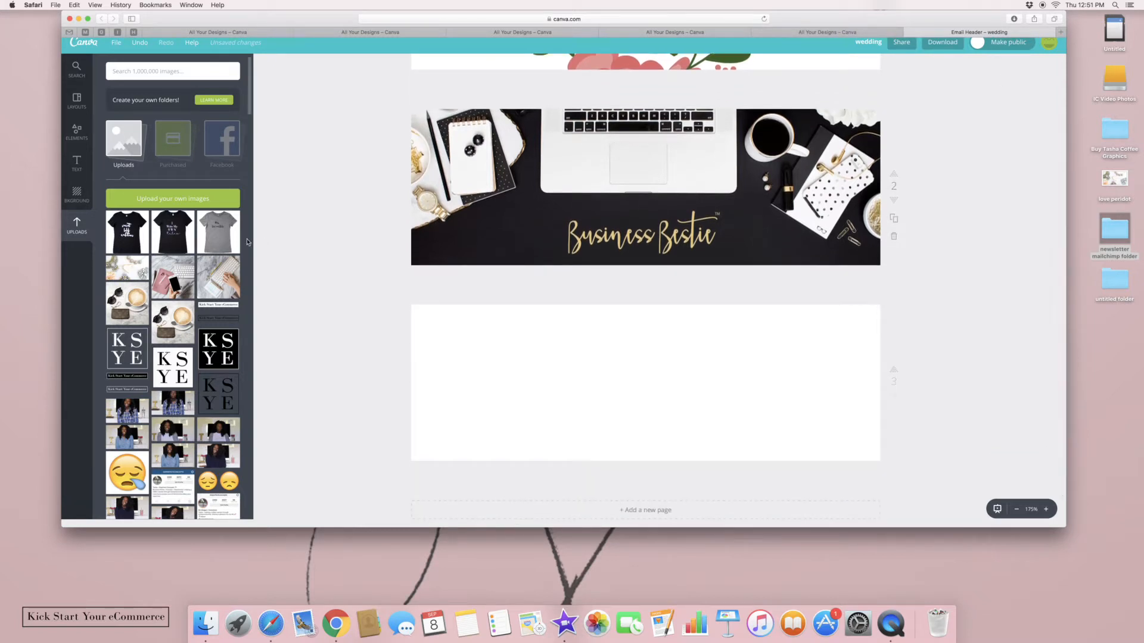
drag(131, 232, 258, 282)
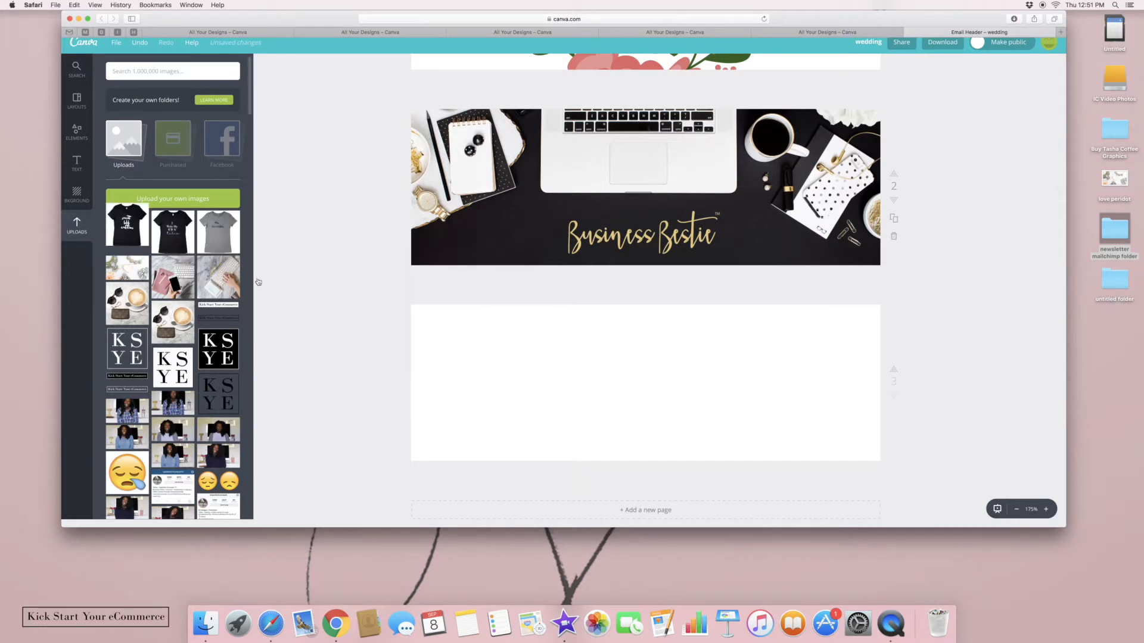
drag(143, 235, 524, 428)
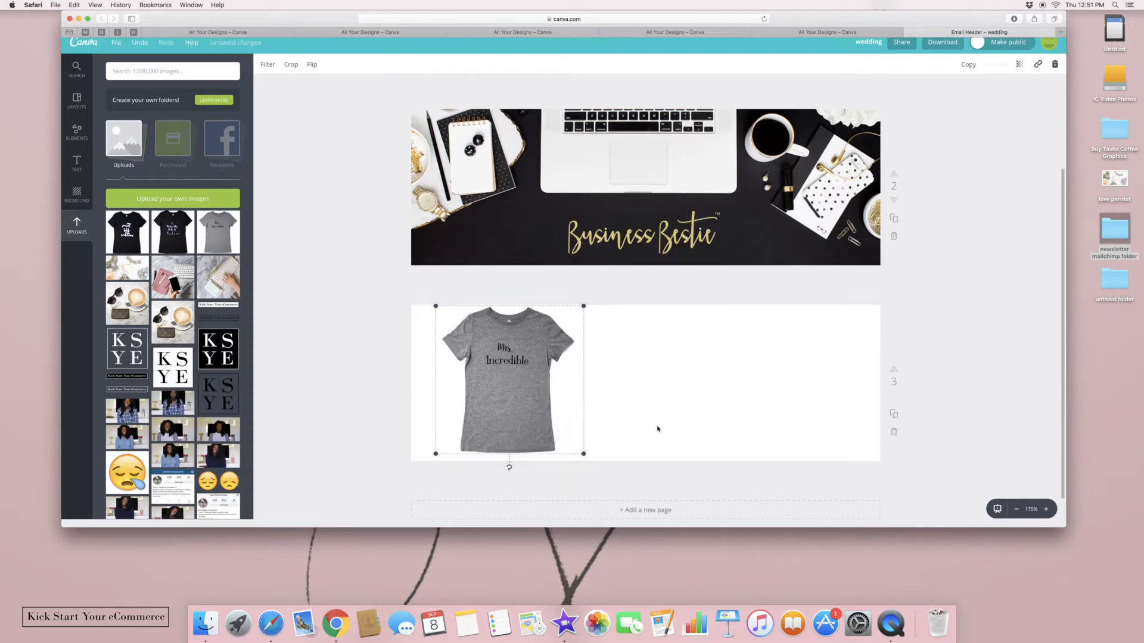
scroll(1062, 454, up, 5)
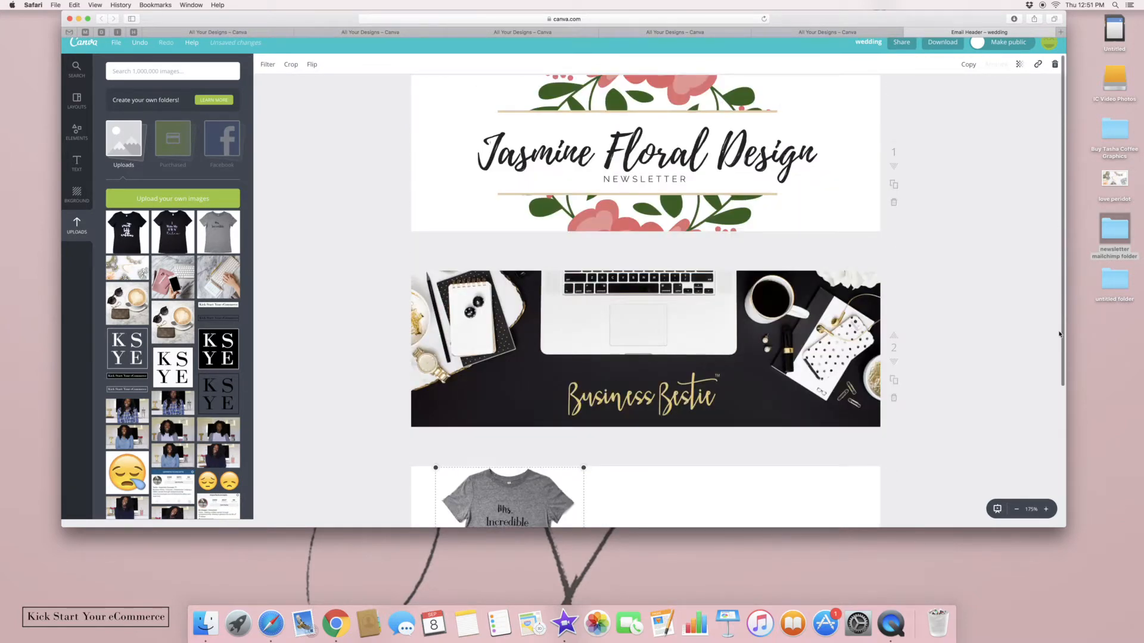
scroll(1052, 426, down, 4)
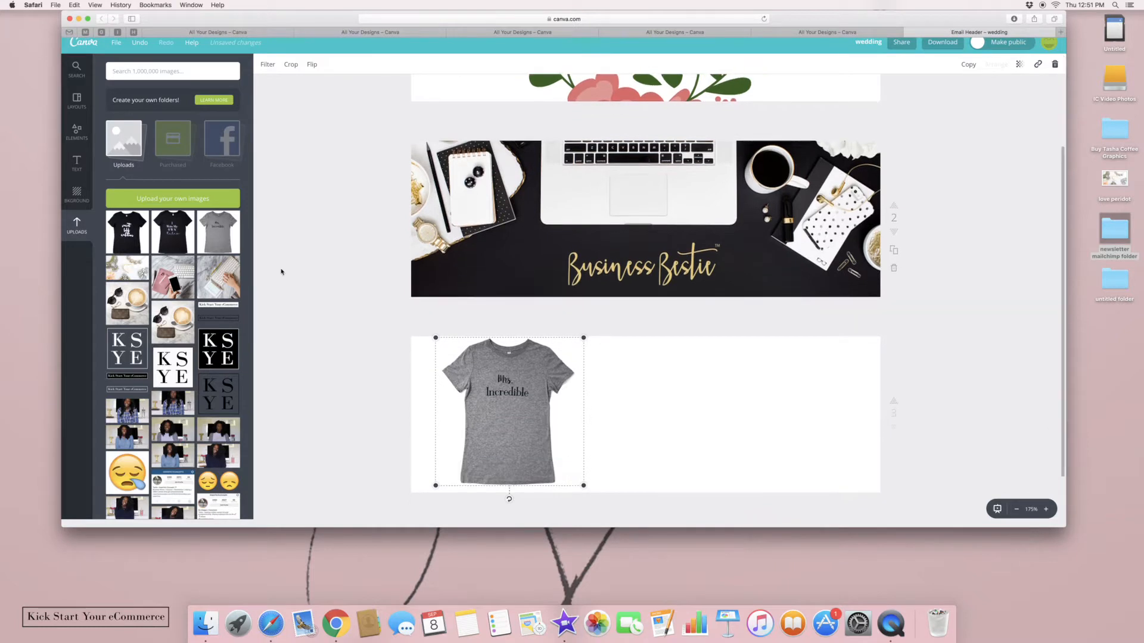
click(178, 236)
drag(656, 226, 664, 422)
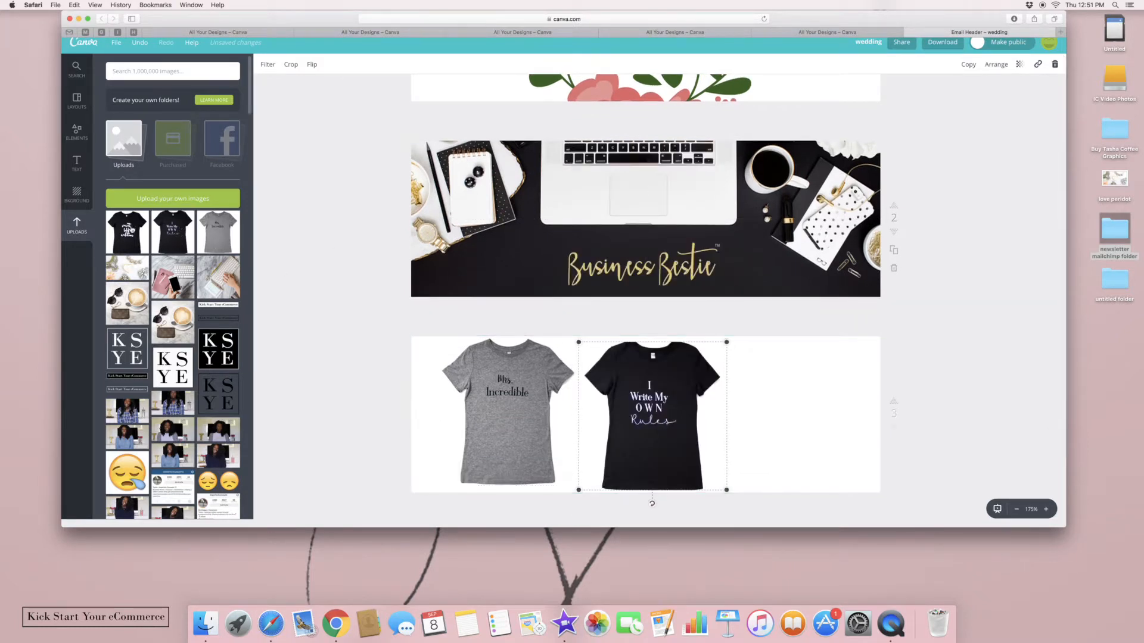
click(127, 231)
drag(579, 272, 758, 448)
Arrange the three T-shirt photos evenly spaced side by side, with the grey shirt centred
drag(525, 420, 726, 429)
drag(639, 421, 505, 420)
drag(684, 421, 630, 420)
drag(775, 433, 774, 435)
click(974, 389)
drag(512, 411, 500, 411)
drag(639, 425, 624, 425)
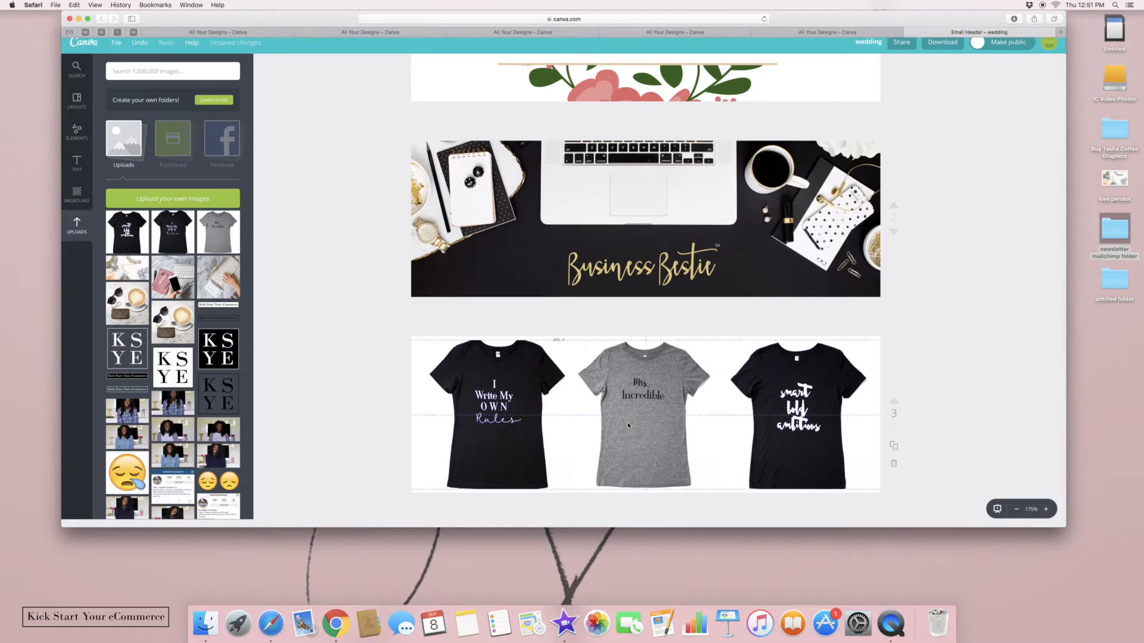
drag(783, 450, 780, 451)
click(966, 421)
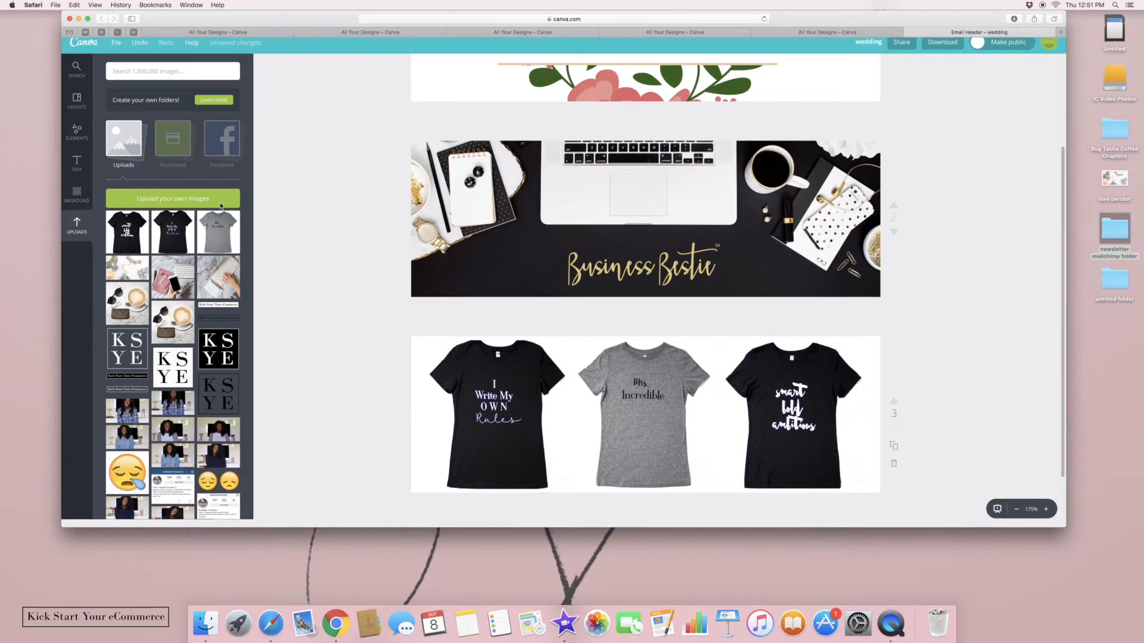
click(91, 162)
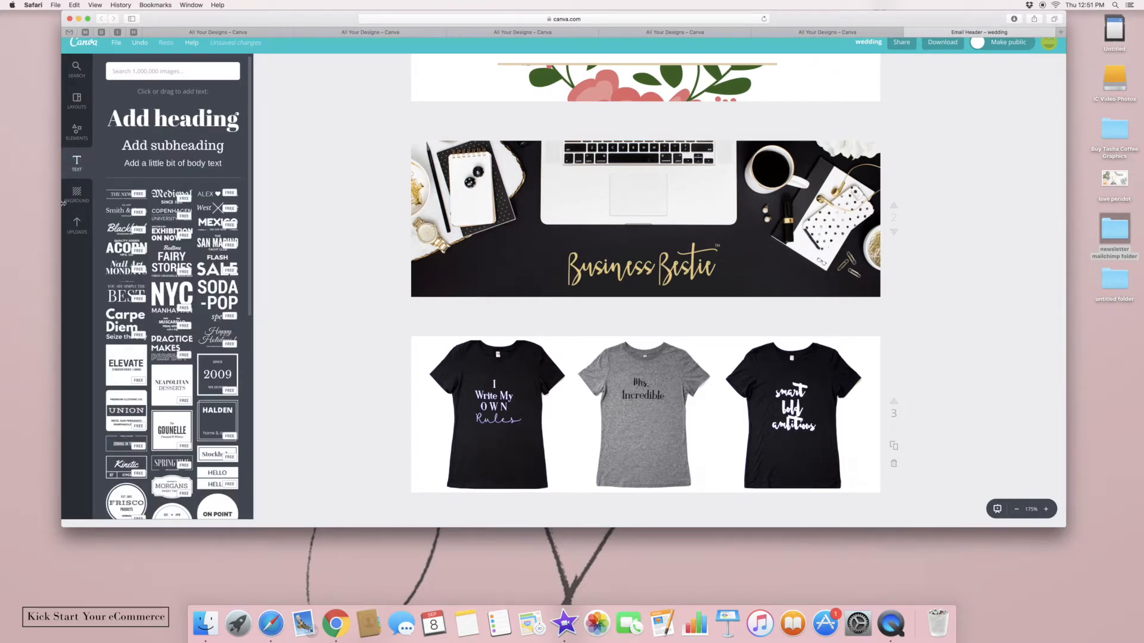
Drop a black square from Shapes onto page 3 and stretch it into a wide rectangle across the shirts
click(76, 131)
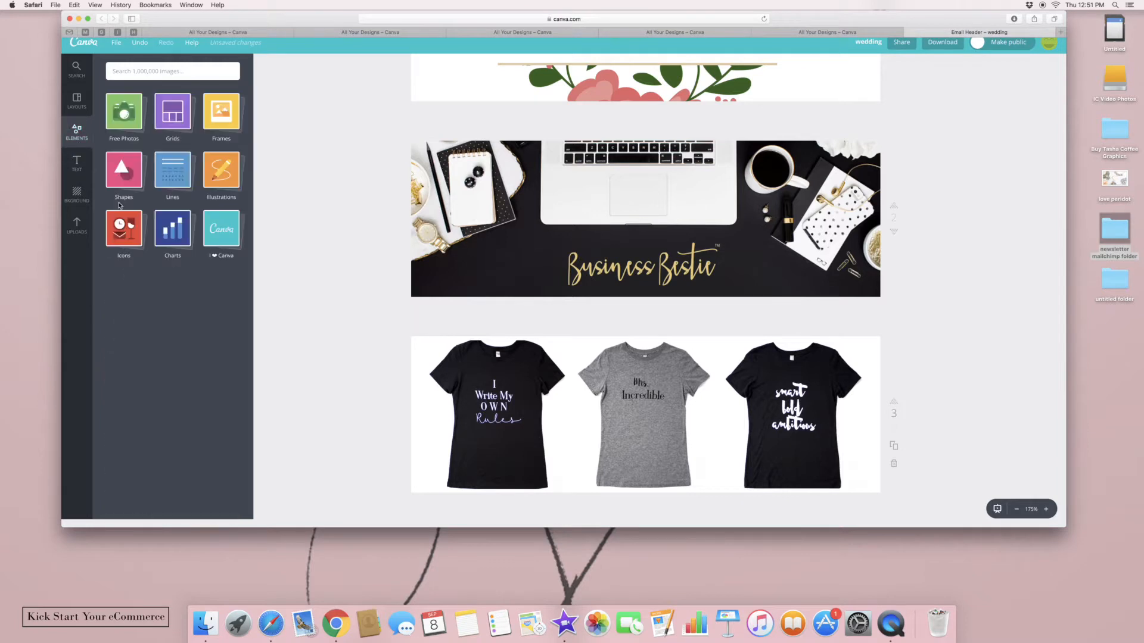
click(131, 200)
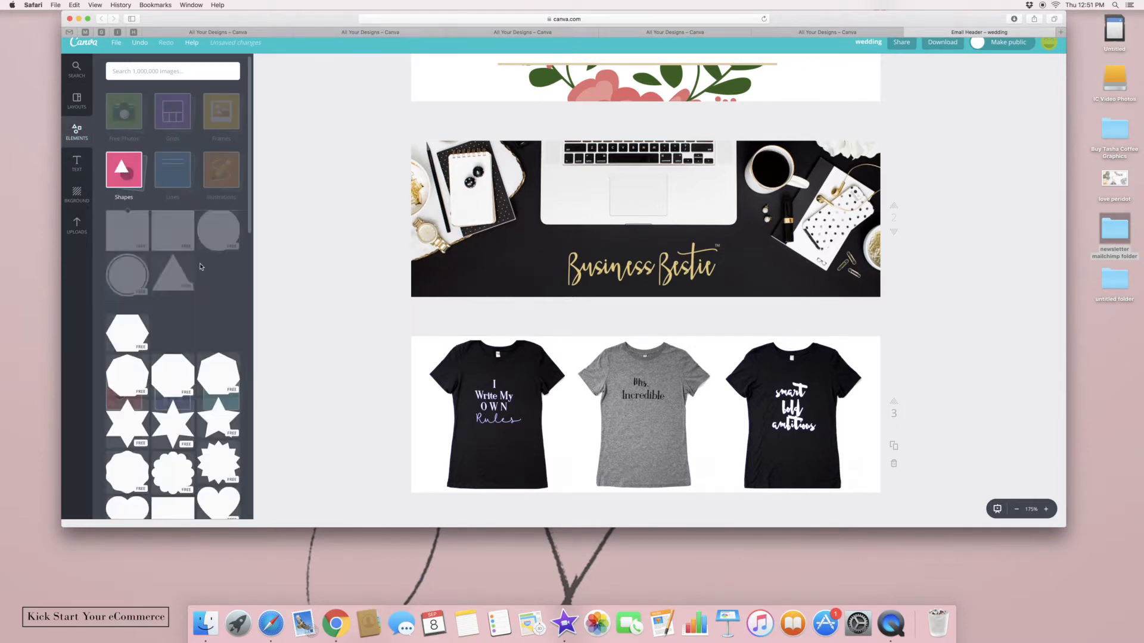
scroll(251, 228, down, 8)
scroll(247, 246, up, 6)
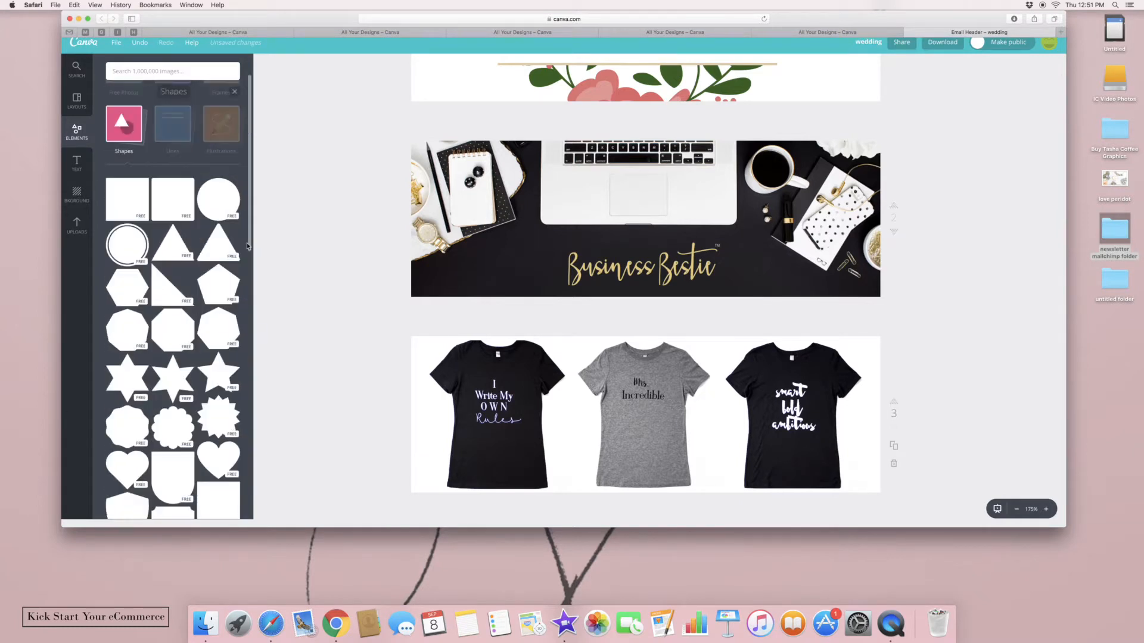
drag(173, 199, 646, 417)
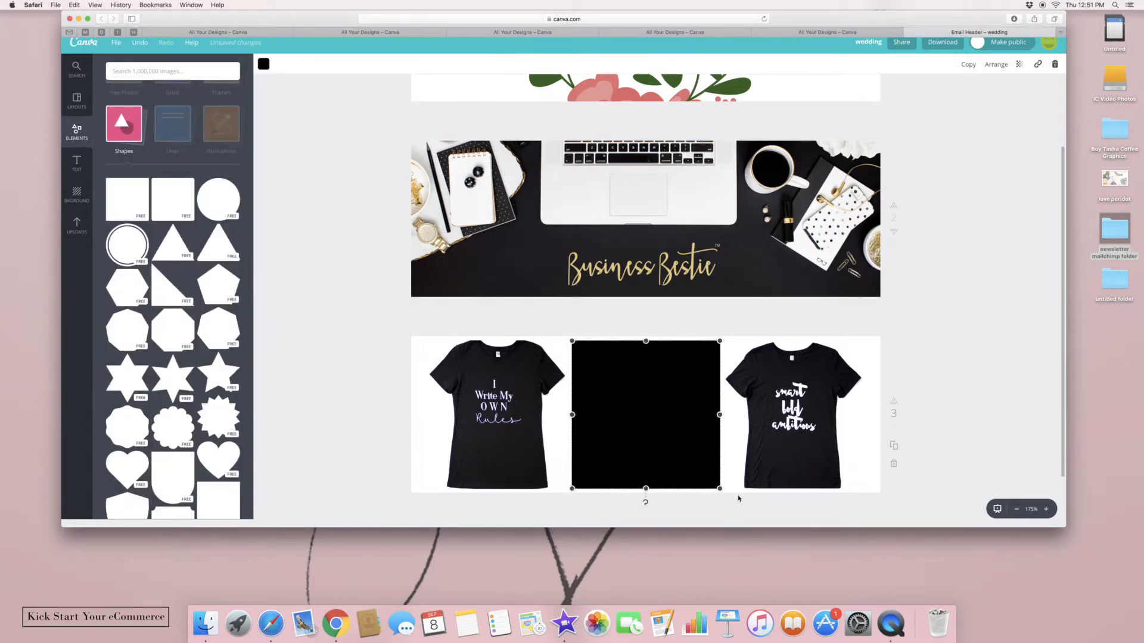
drag(719, 488, 687, 456)
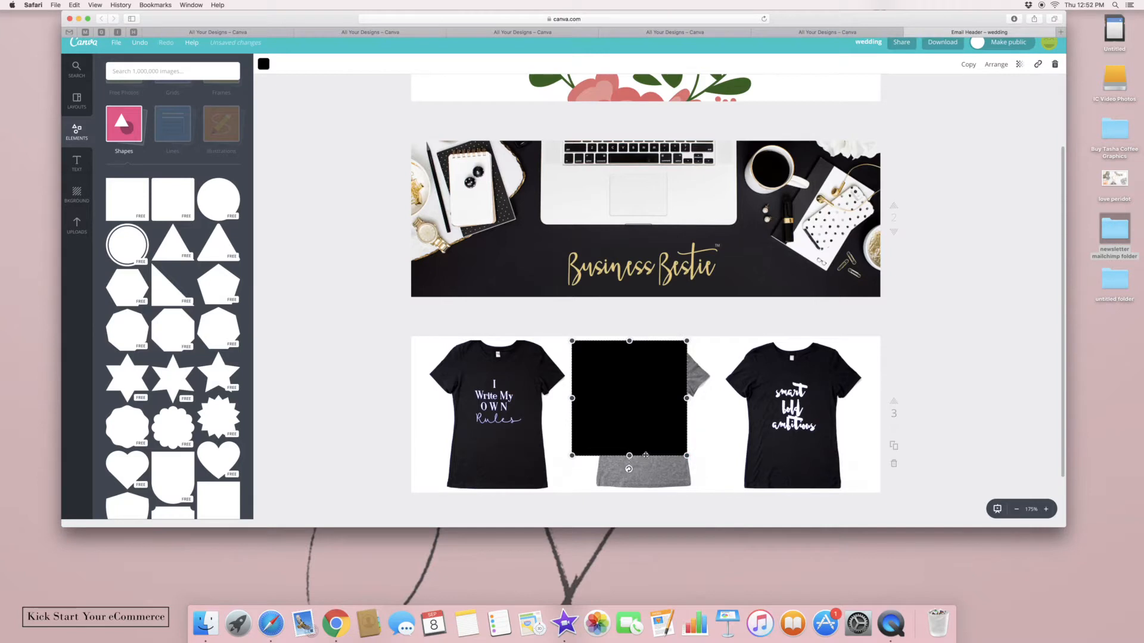
drag(571, 455, 586, 442)
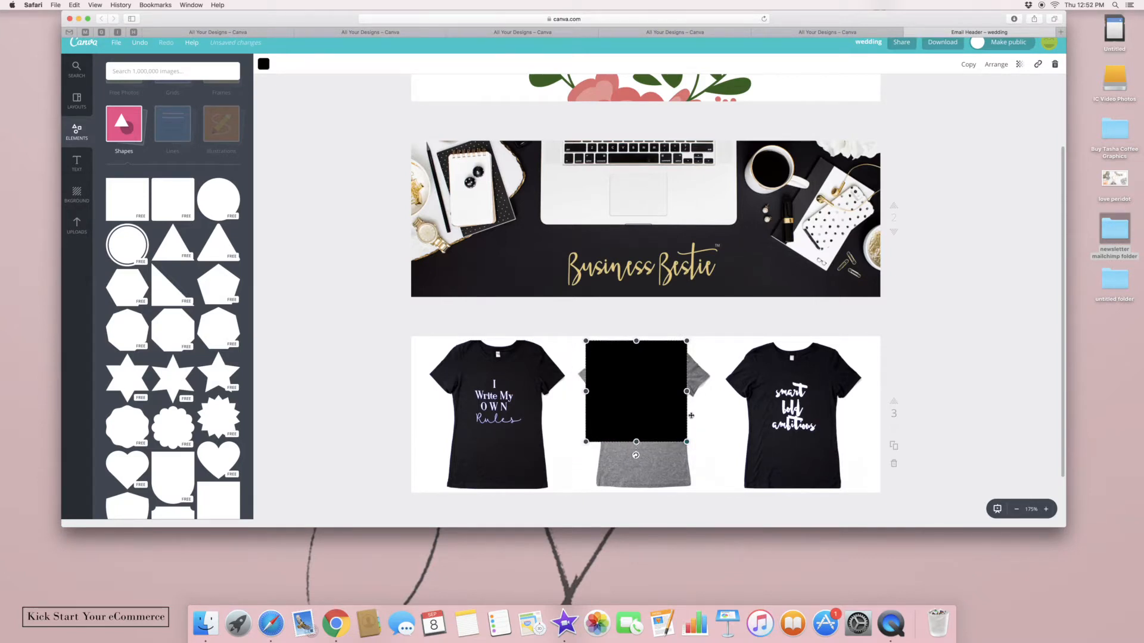
drag(687, 391, 751, 427)
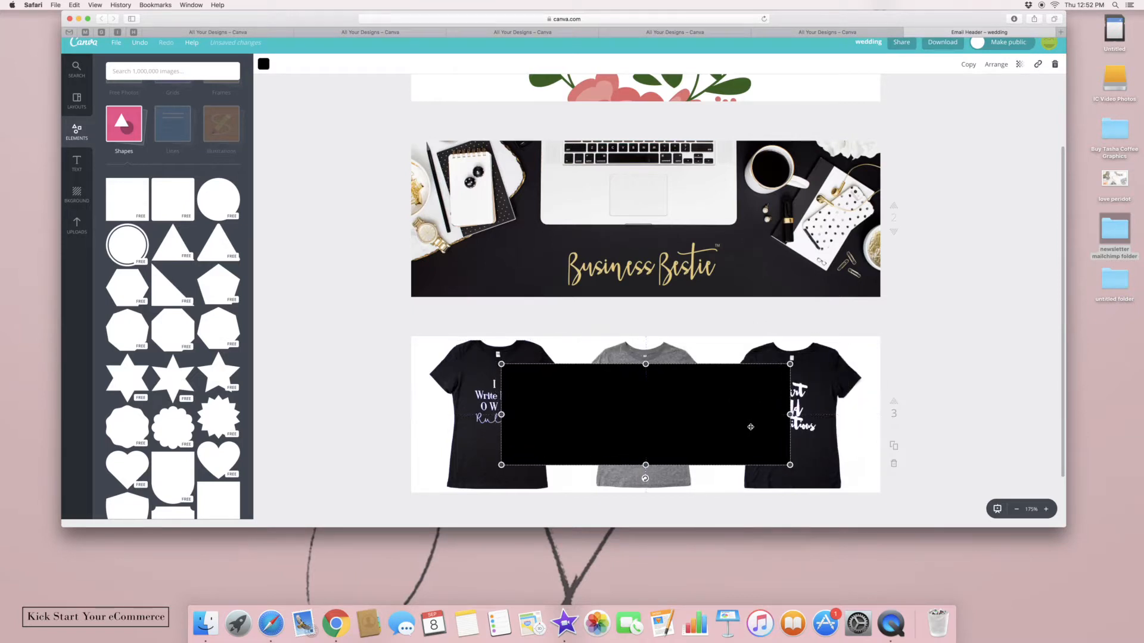
click(263, 64)
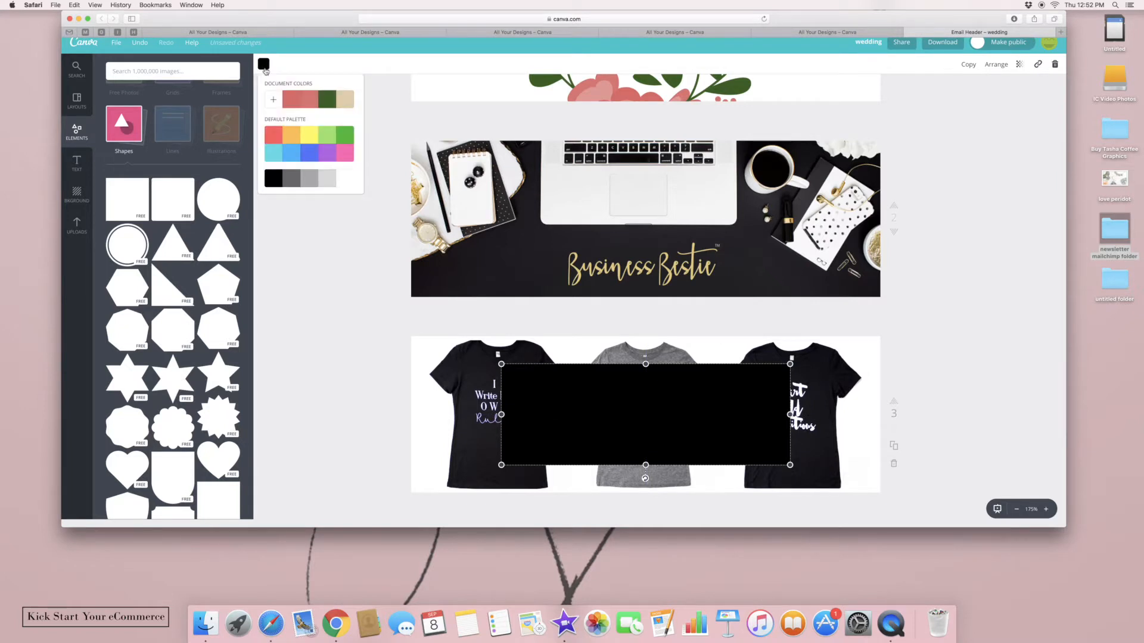
Make the rectangle white at transparency 70 so the shirts show through faintly
click(348, 181)
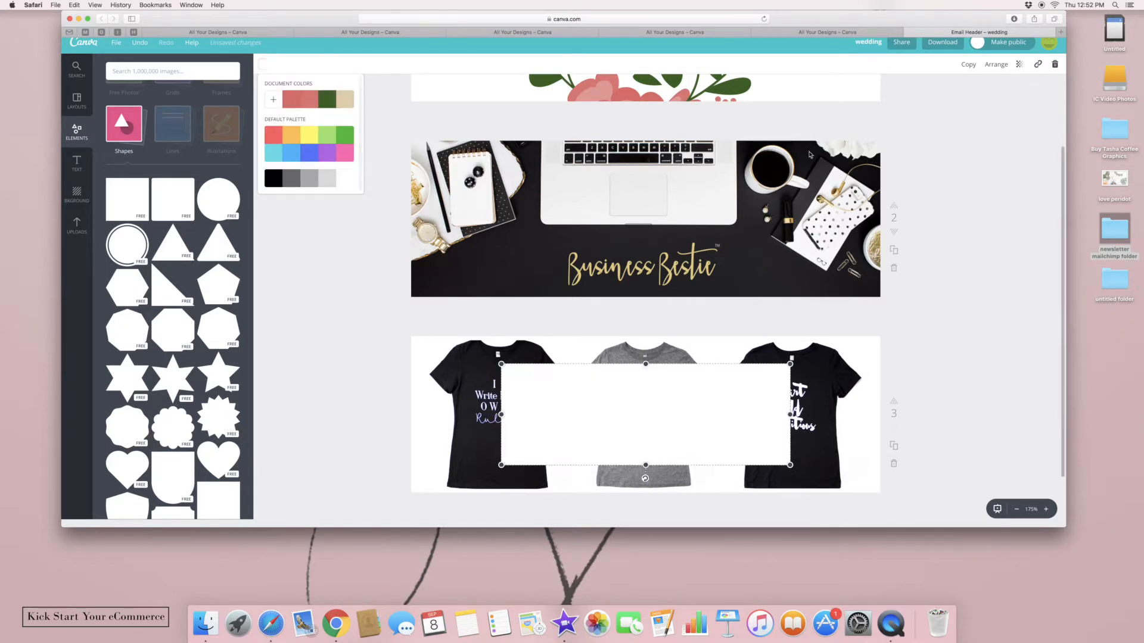
click(1019, 64)
mouse_move(996, 90)
mouse_down()
mouse_move(976, 93)
mouse_move(985, 93)
mouse_up()
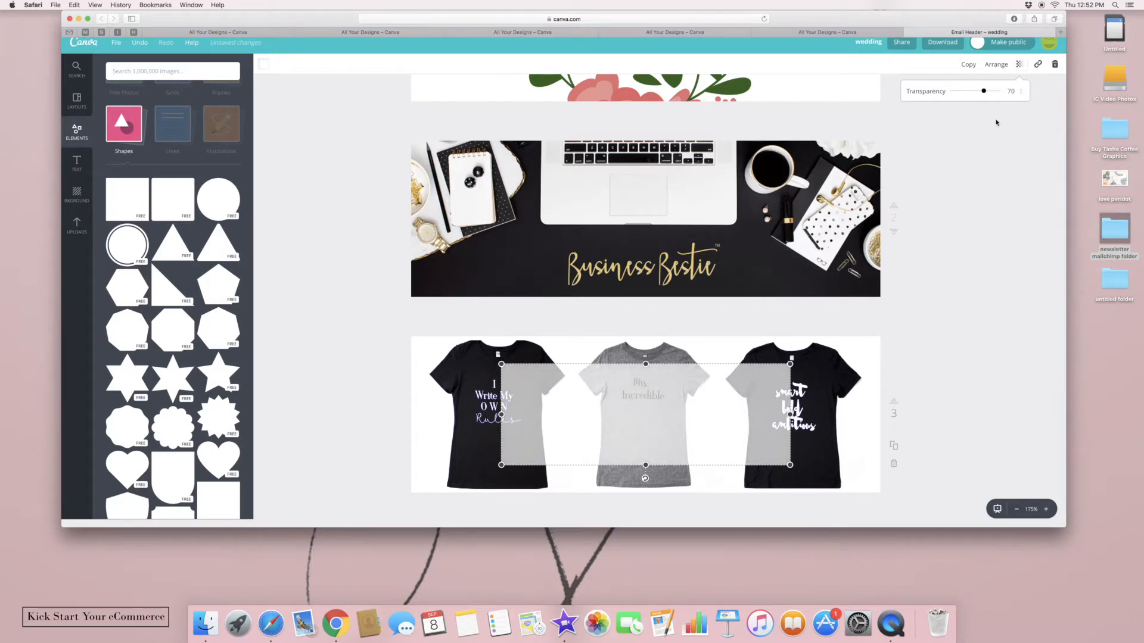
click(902, 367)
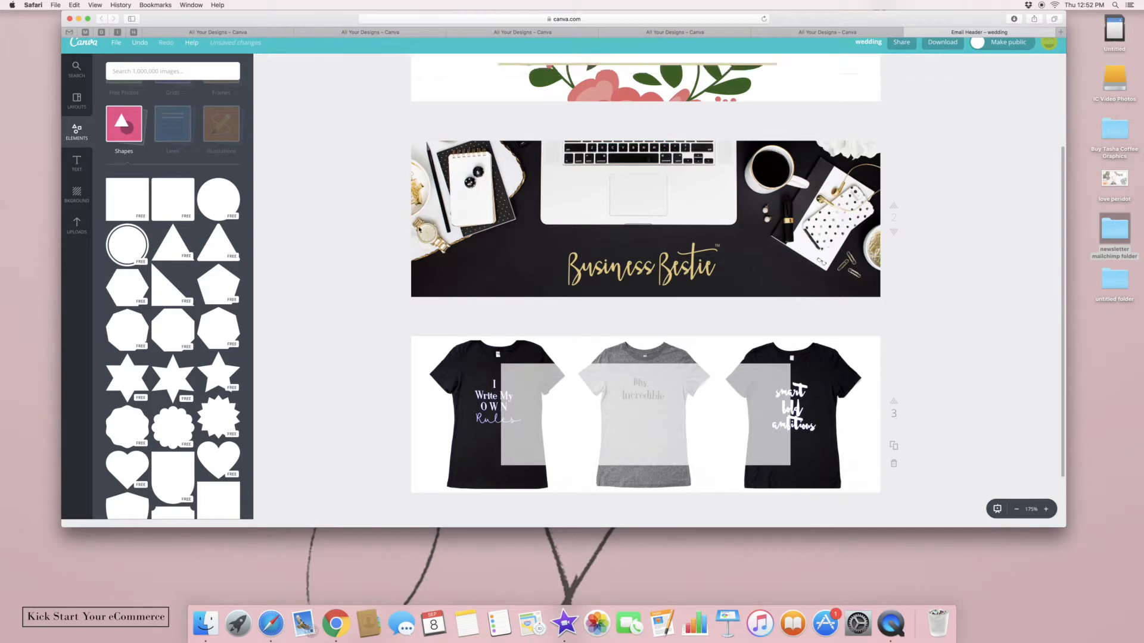
scroll(245, 232, down, 10)
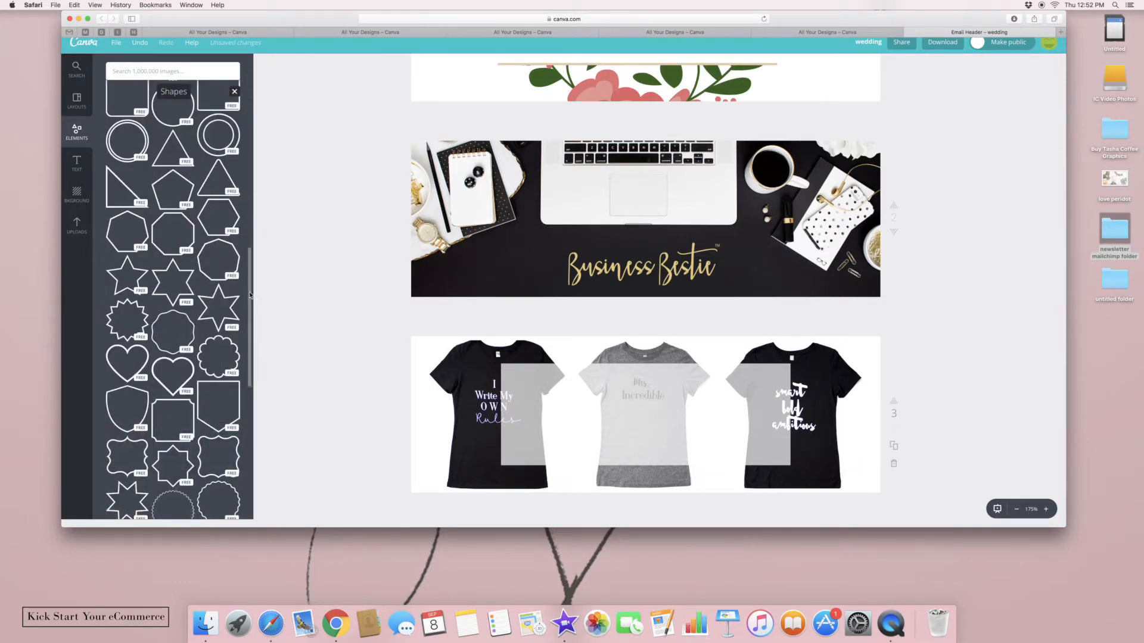
scroll(245, 234, up, 5)
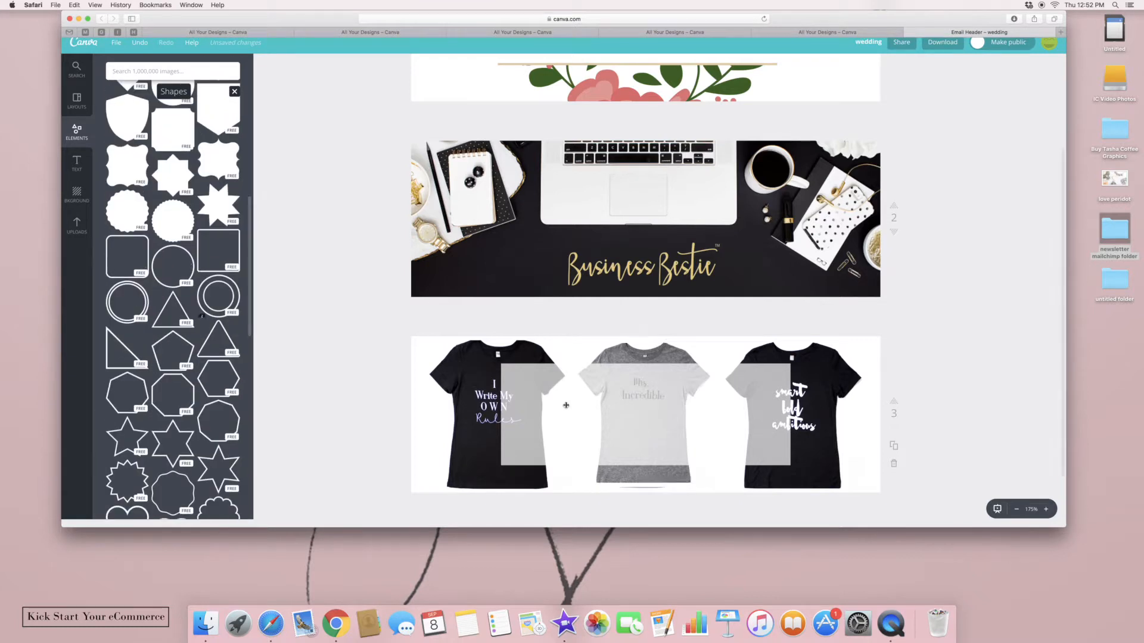
Add a rounded-square outline, resize it around the translucent panel, and colour it pink
click(127, 256)
drag(720, 489, 750, 519)
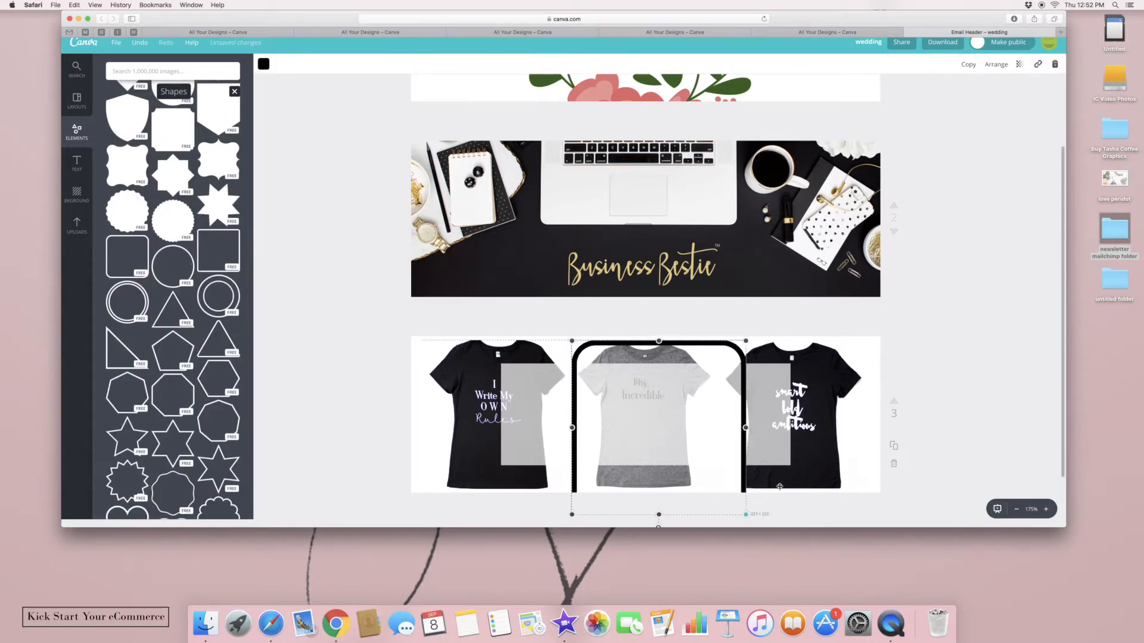
drag(750, 430, 812, 429)
drag(691, 518, 628, 430)
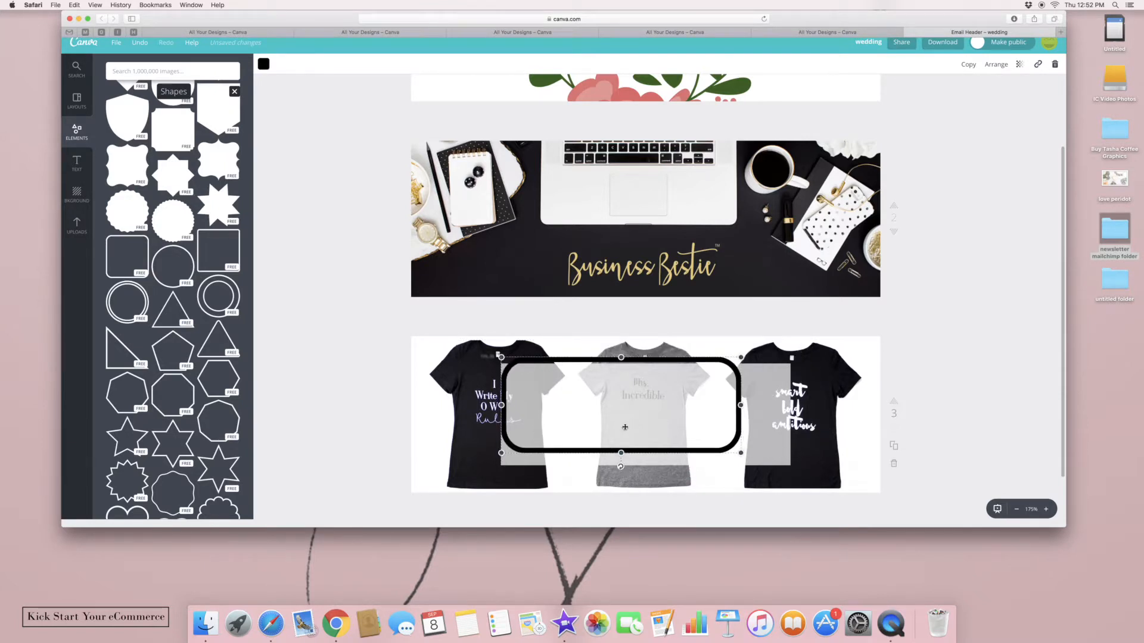
drag(744, 412, 844, 412)
mouse_move(672, 453)
mouse_down()
mouse_move(672, 483)
mouse_move(686, 468)
mouse_move(660, 464)
mouse_up()
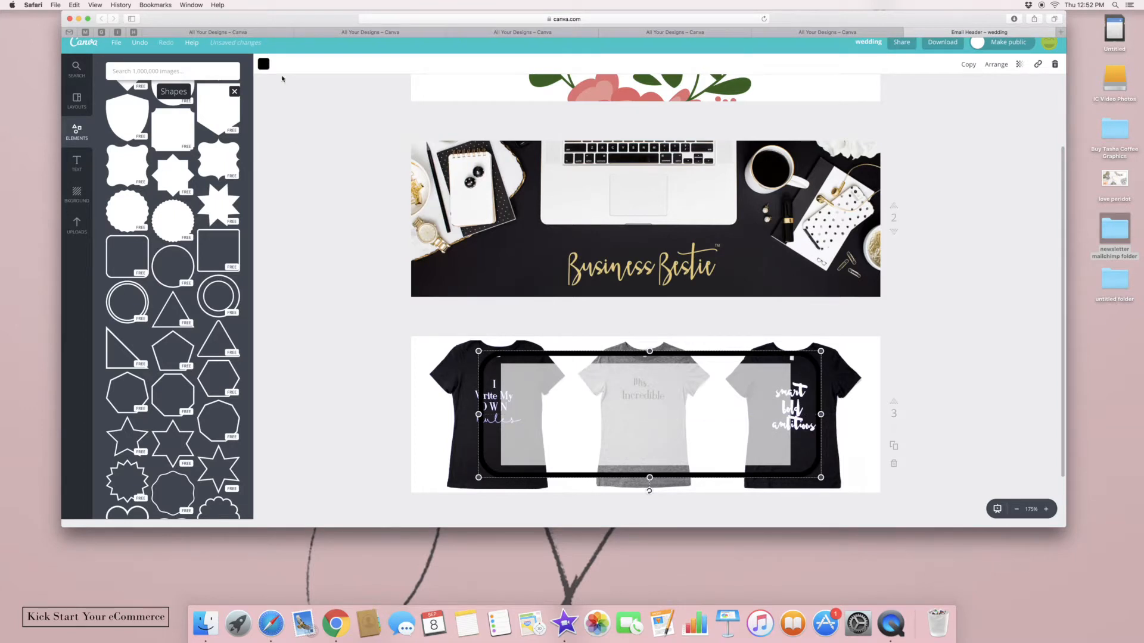
click(263, 64)
click(345, 153)
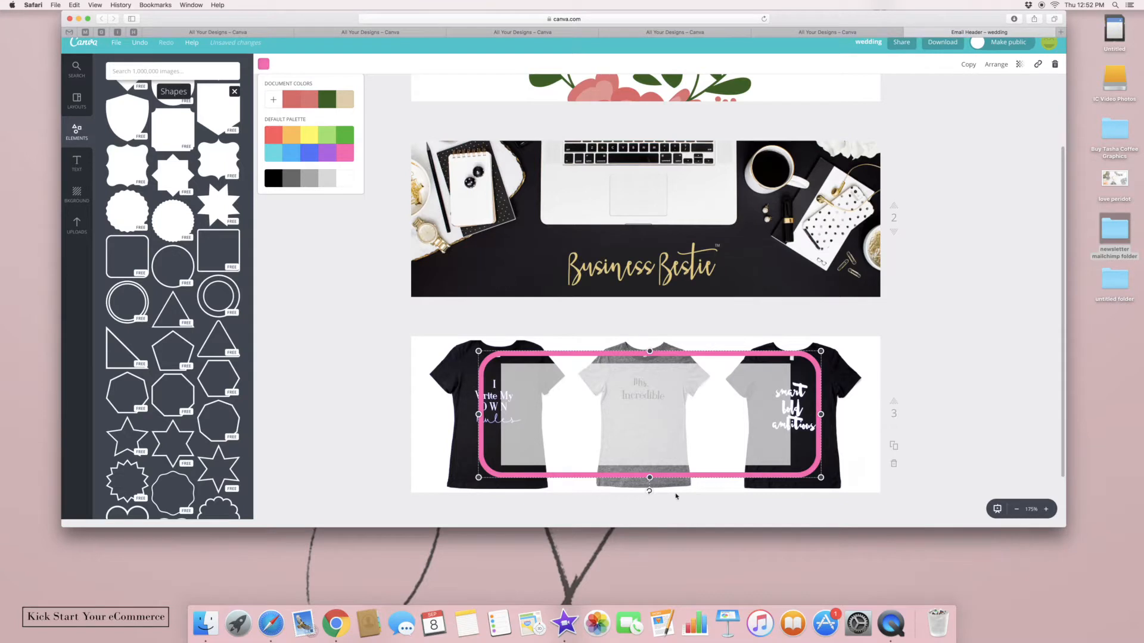
Add a 'DSR Apparel' heading, widen it to one line, and centre it over the shirts
click(987, 407)
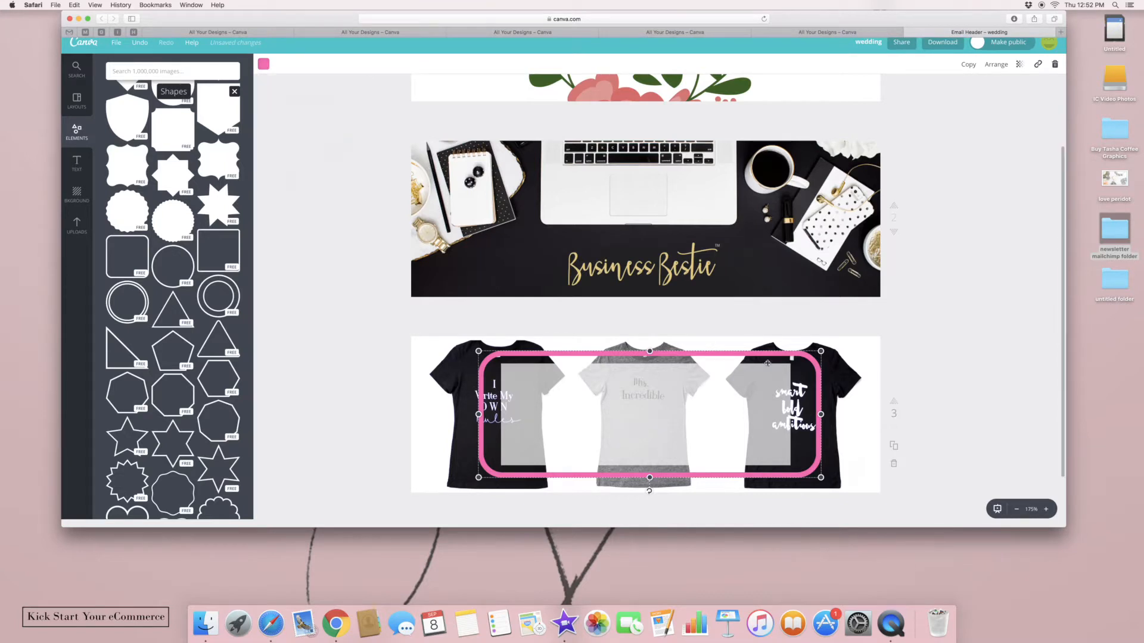
click(84, 156)
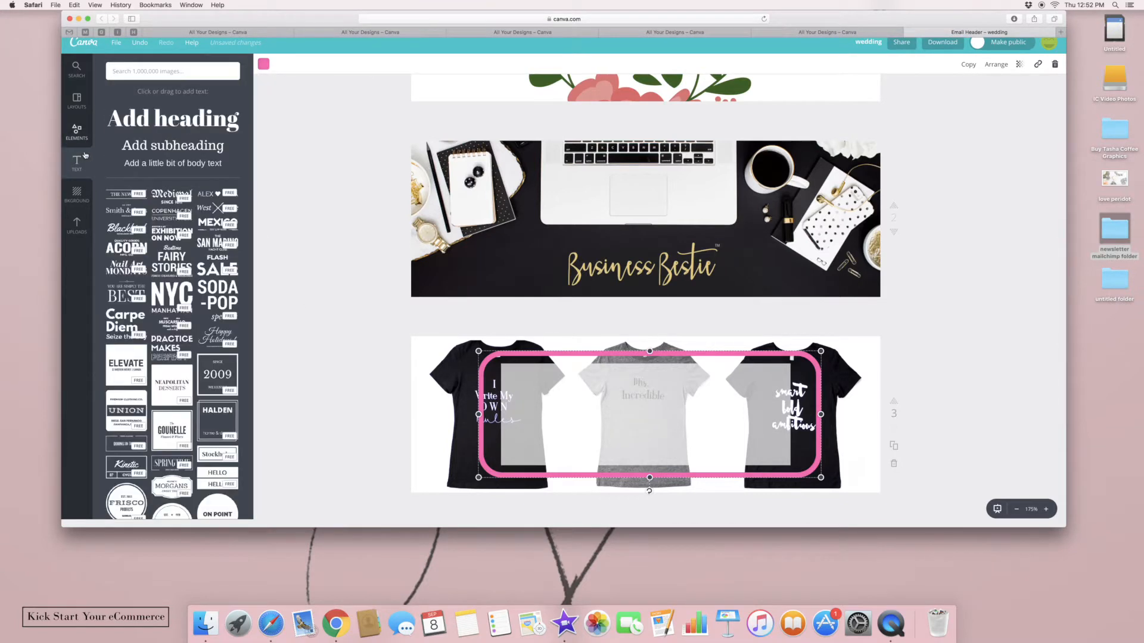
click(173, 118)
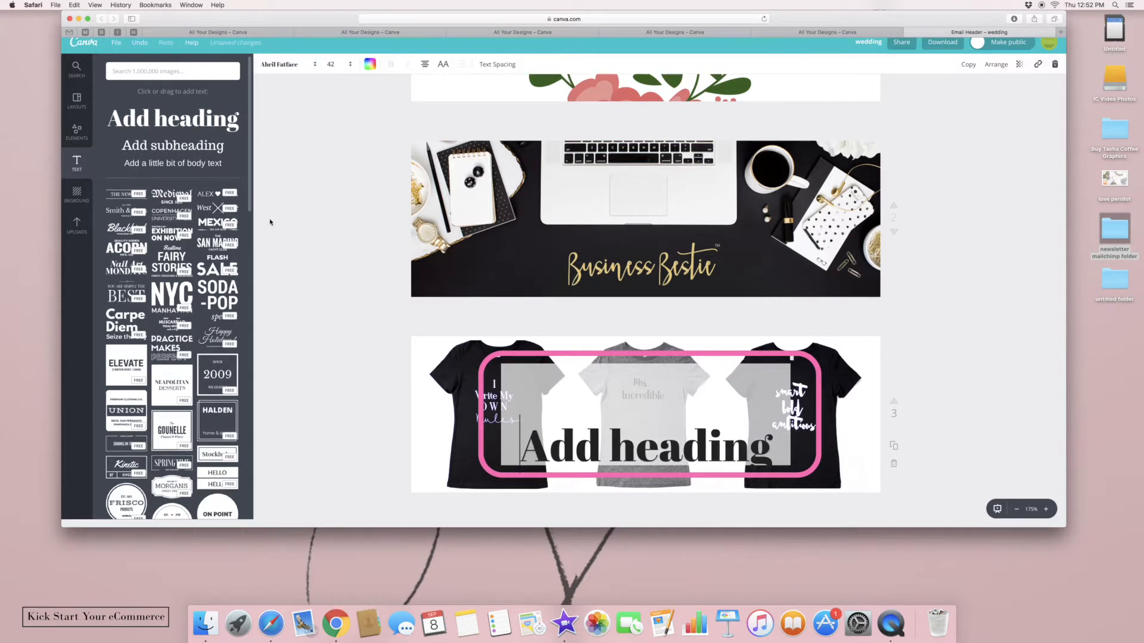
key(super+a)
key(BackSpace)
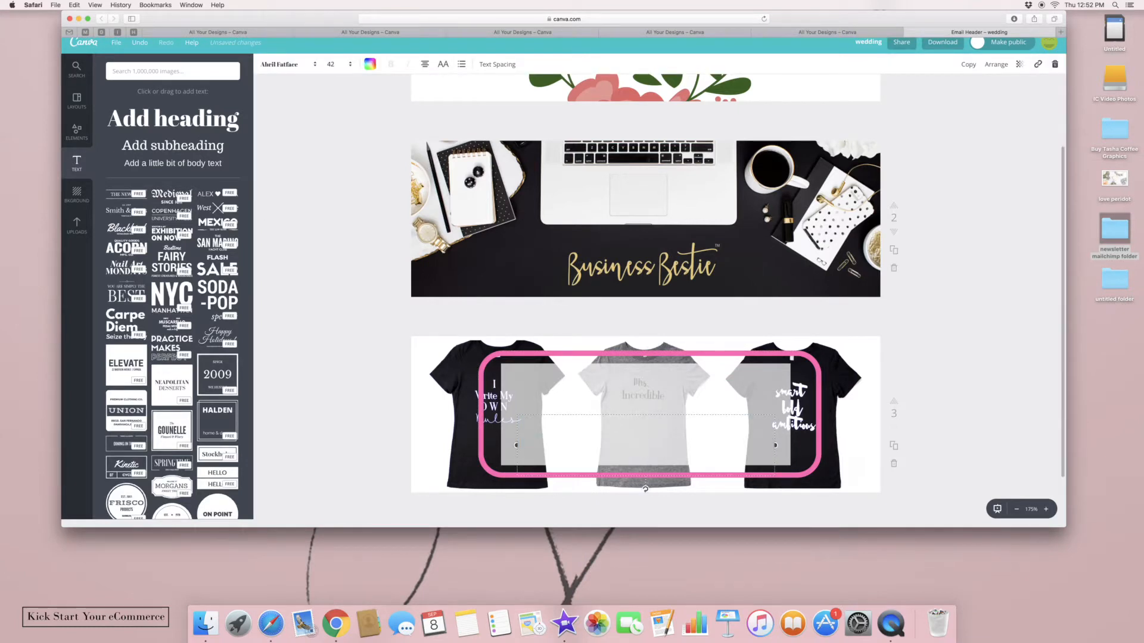
text(DSR Apparel)
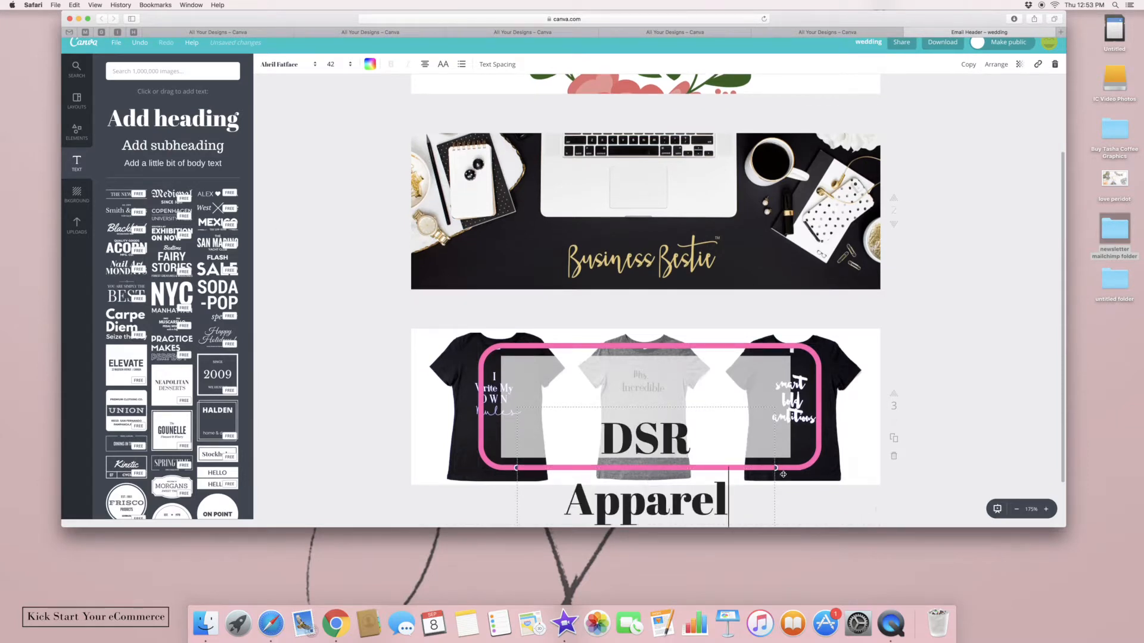
drag(783, 474, 880, 470)
drag(514, 438, 408, 426)
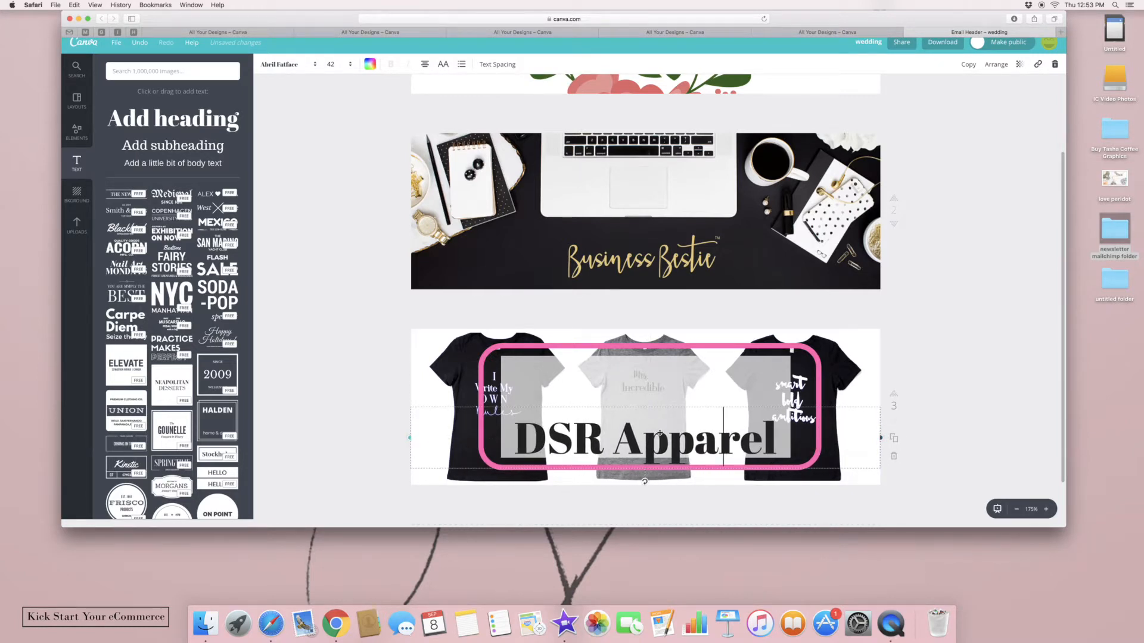
drag(683, 408, 680, 375)
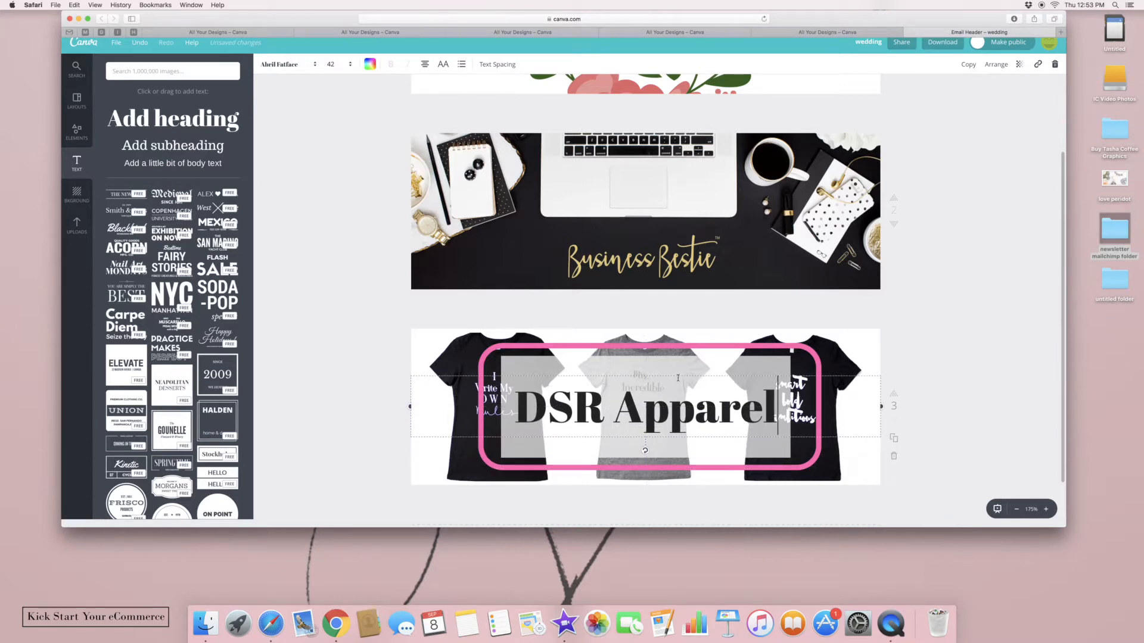
Set the DSR Apparel title in Playlist Script and move it slightly higher
click(288, 63)
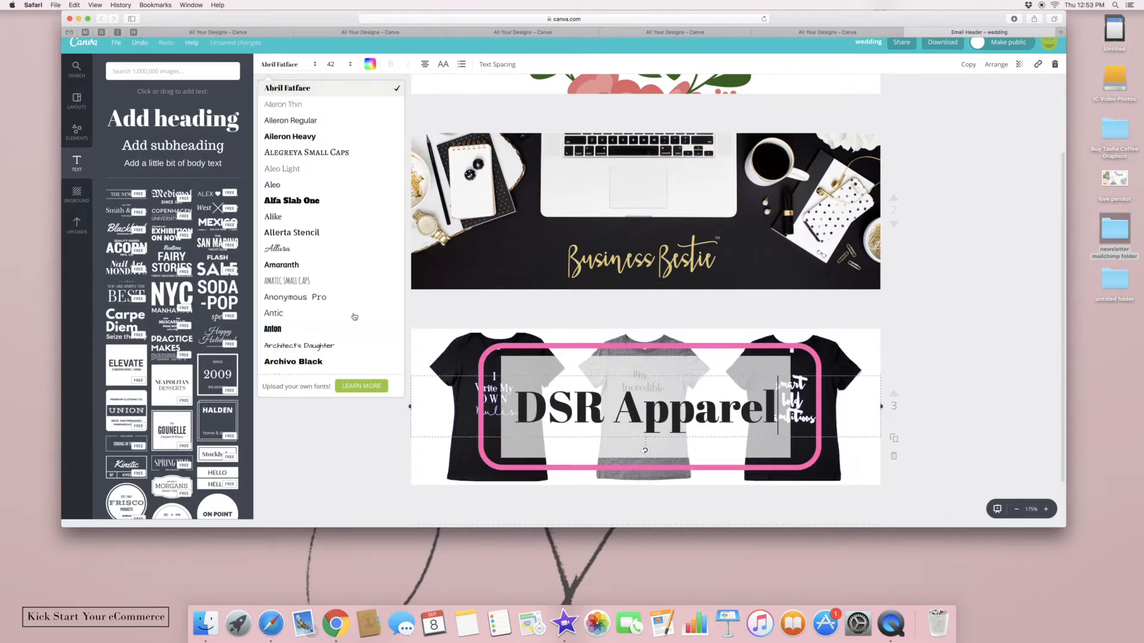
scroll(315, 361, down, 10)
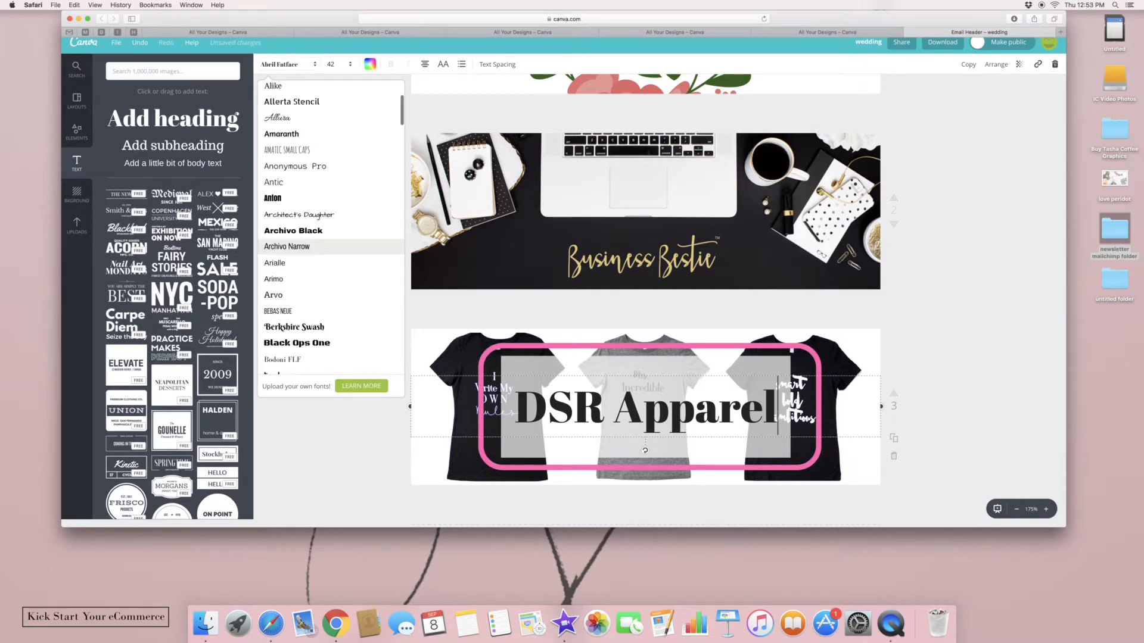
scroll(322, 247, down, 10)
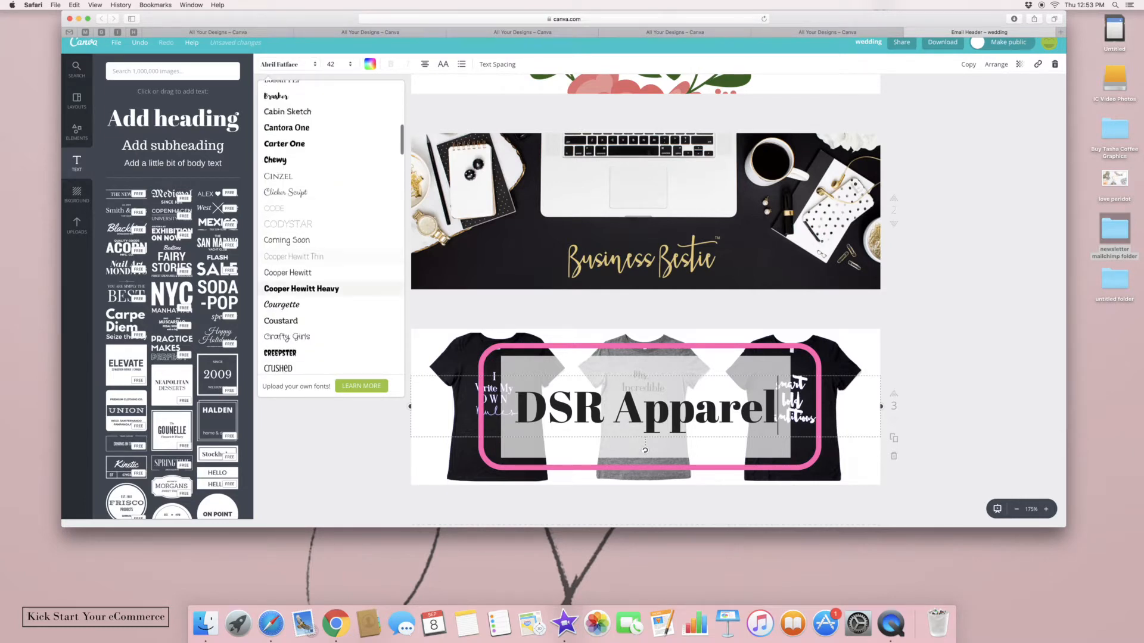
scroll(358, 209, down, 2)
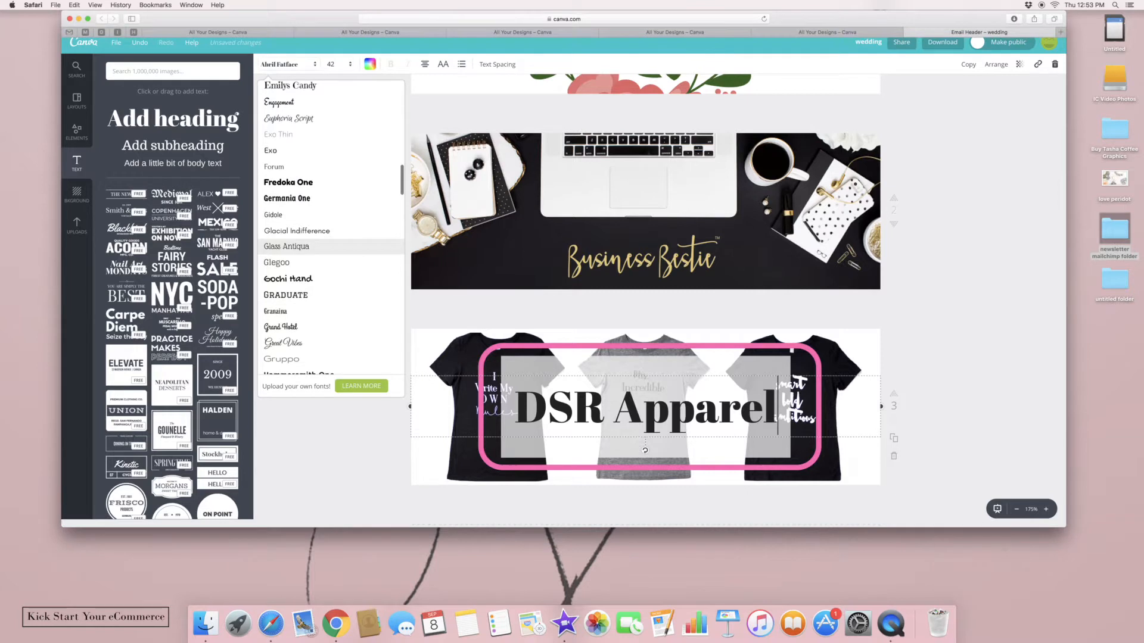
scroll(393, 239, down, 20)
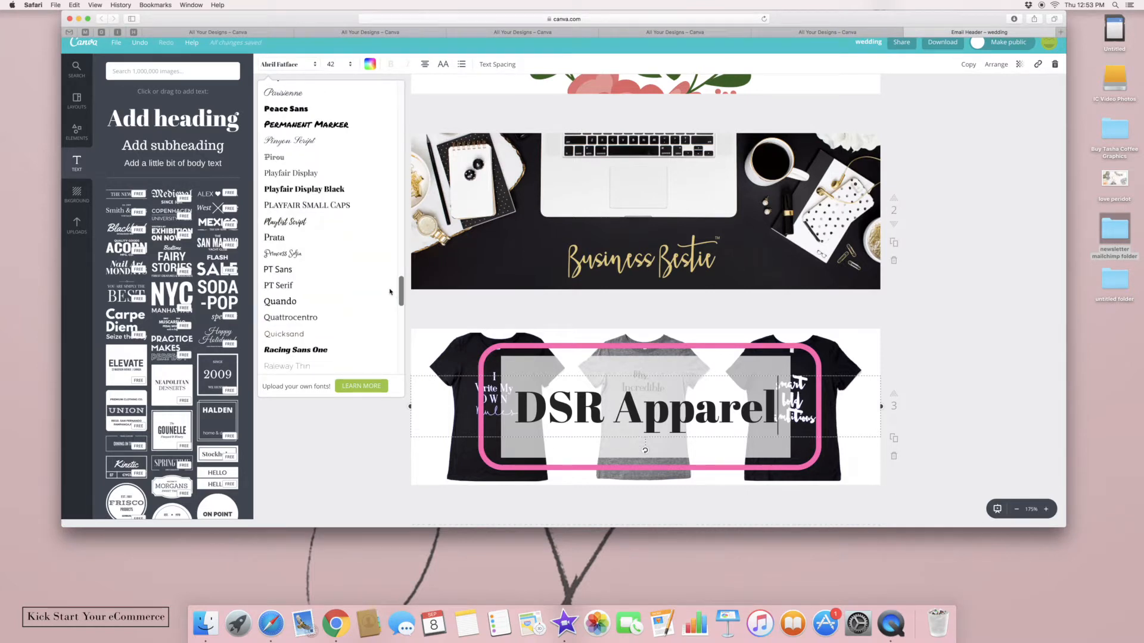
scroll(369, 262, up, 1)
click(338, 251)
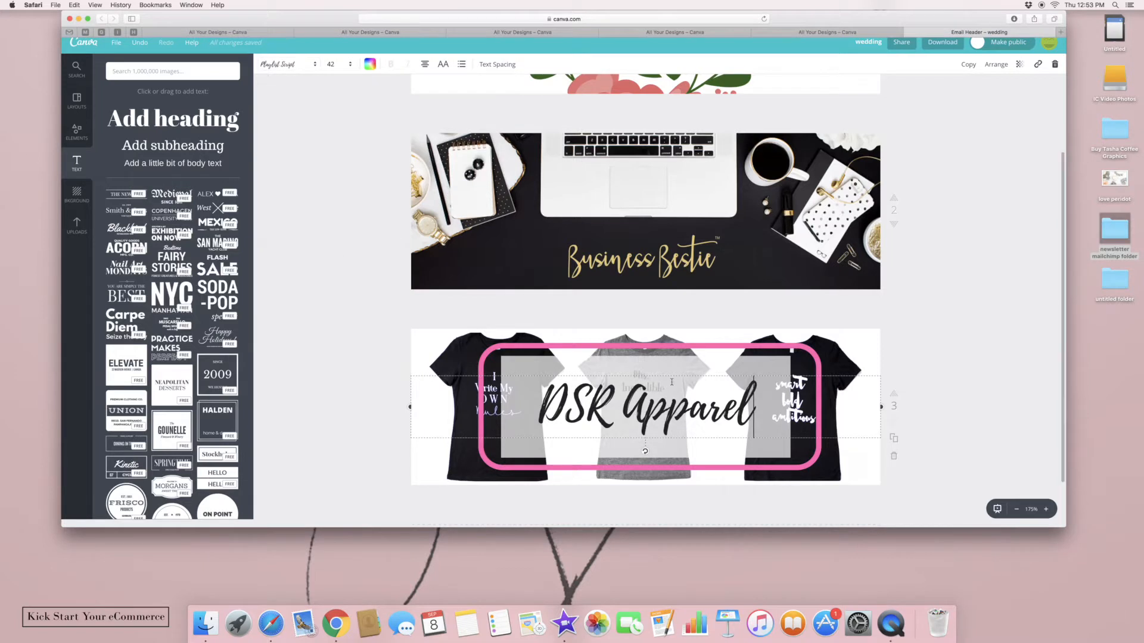
drag(685, 371, 684, 358)
click(1039, 352)
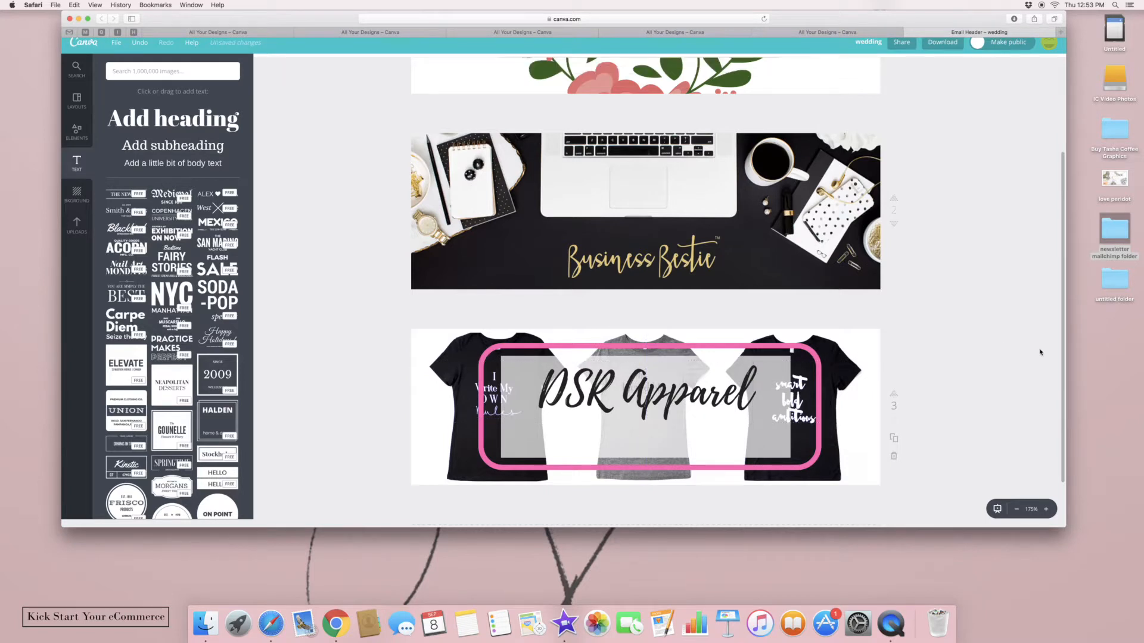
Add the subheading 'empowering women one shirt at a time' on one line at size 14
click(203, 146)
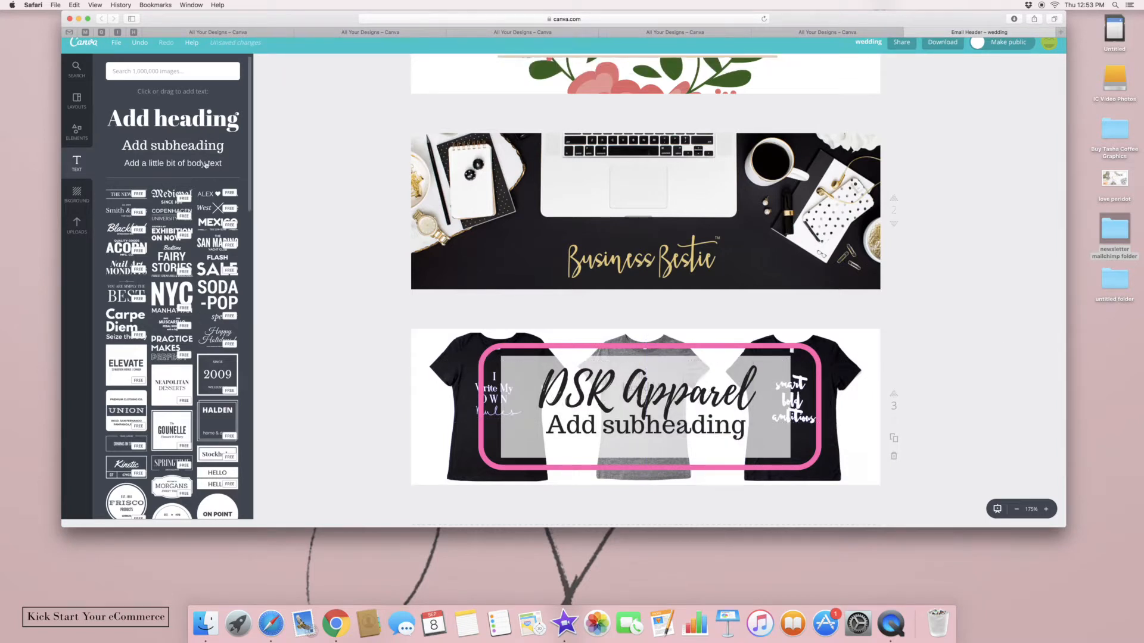
text(emp)
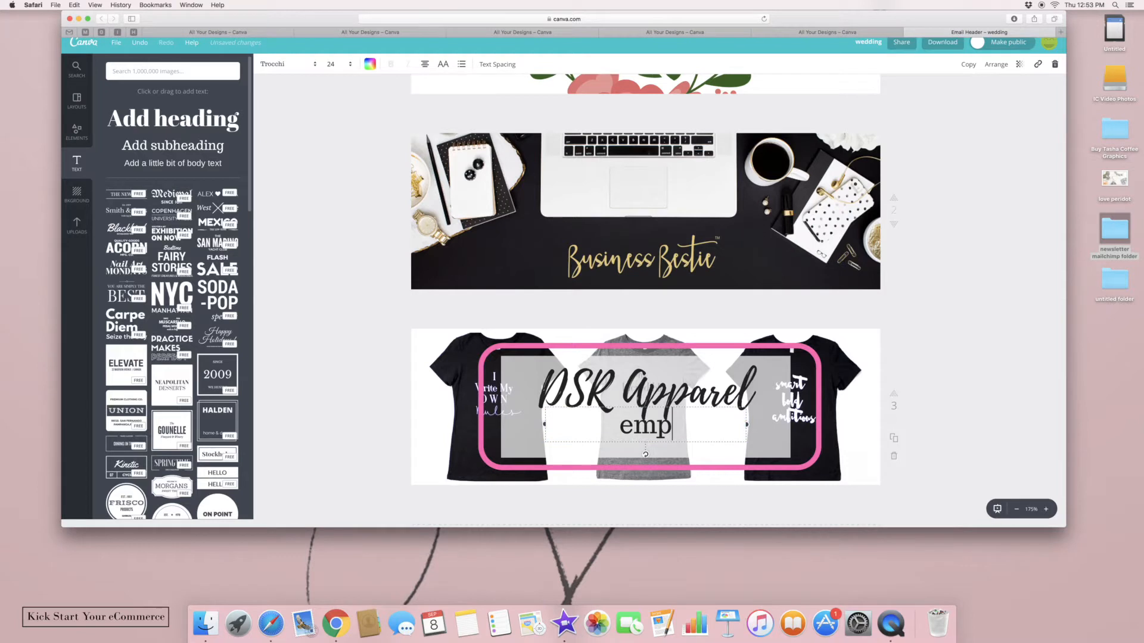
text(owering w)
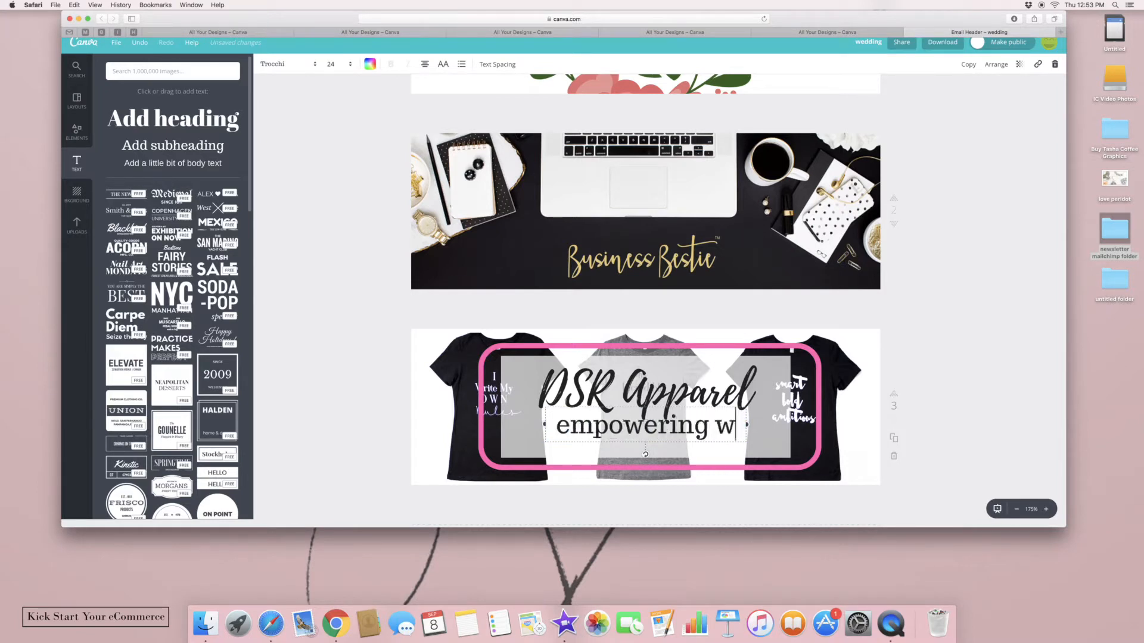
text(omen one )
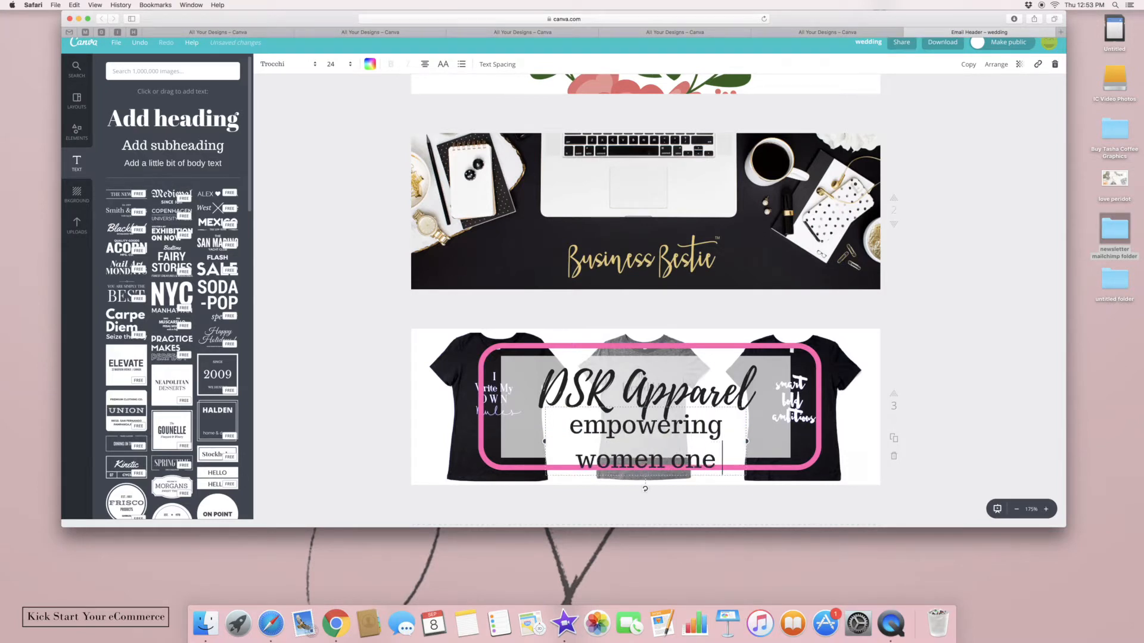
text(shirt at a)
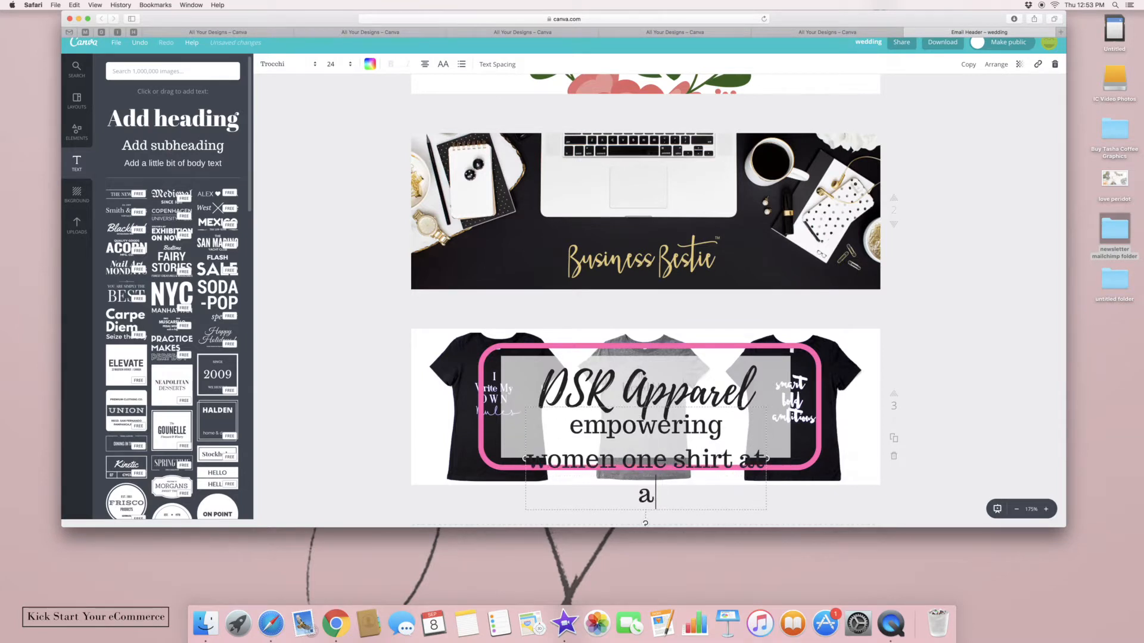
text( time)
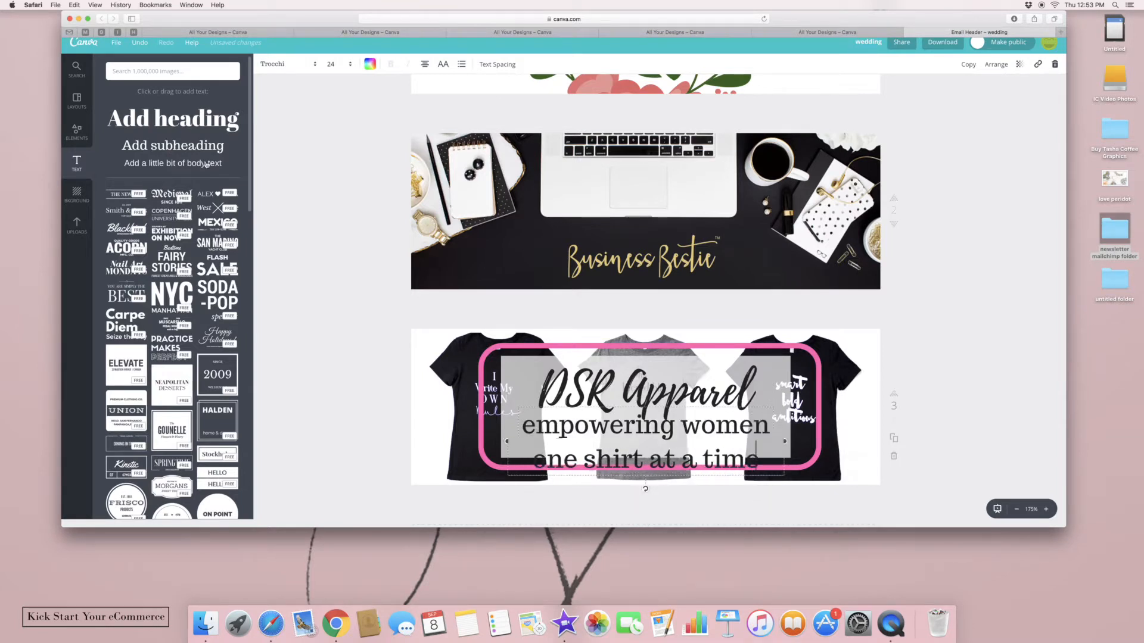
scroll(581, 346, up, 1)
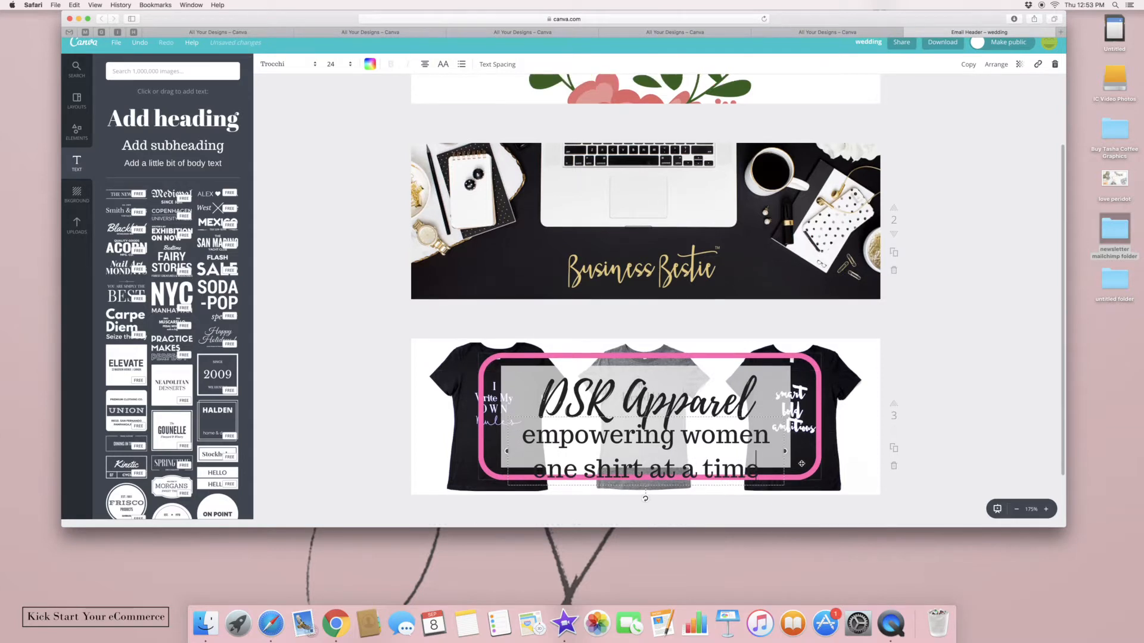
drag(787, 453, 884, 452)
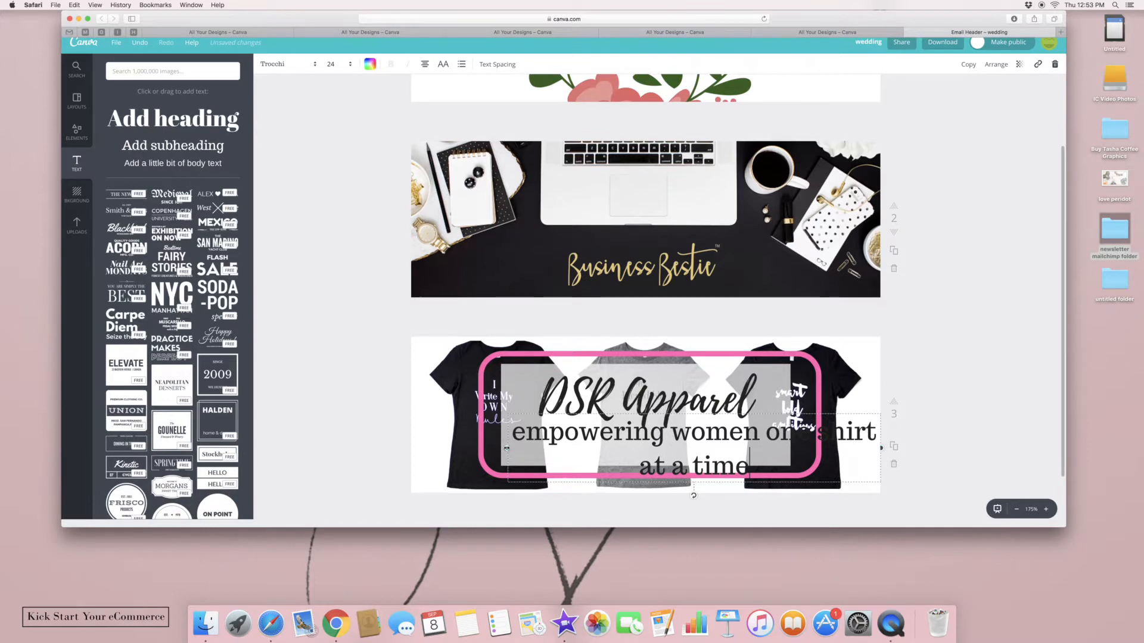
drag(507, 448, 411, 446)
click(335, 64)
click(340, 141)
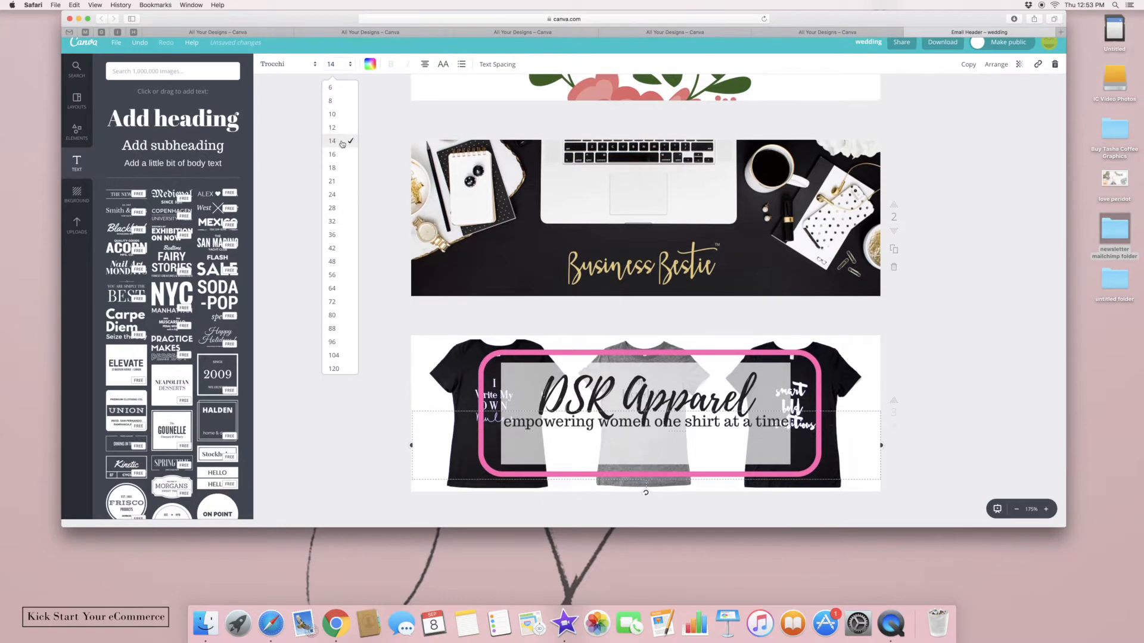
click(285, 75)
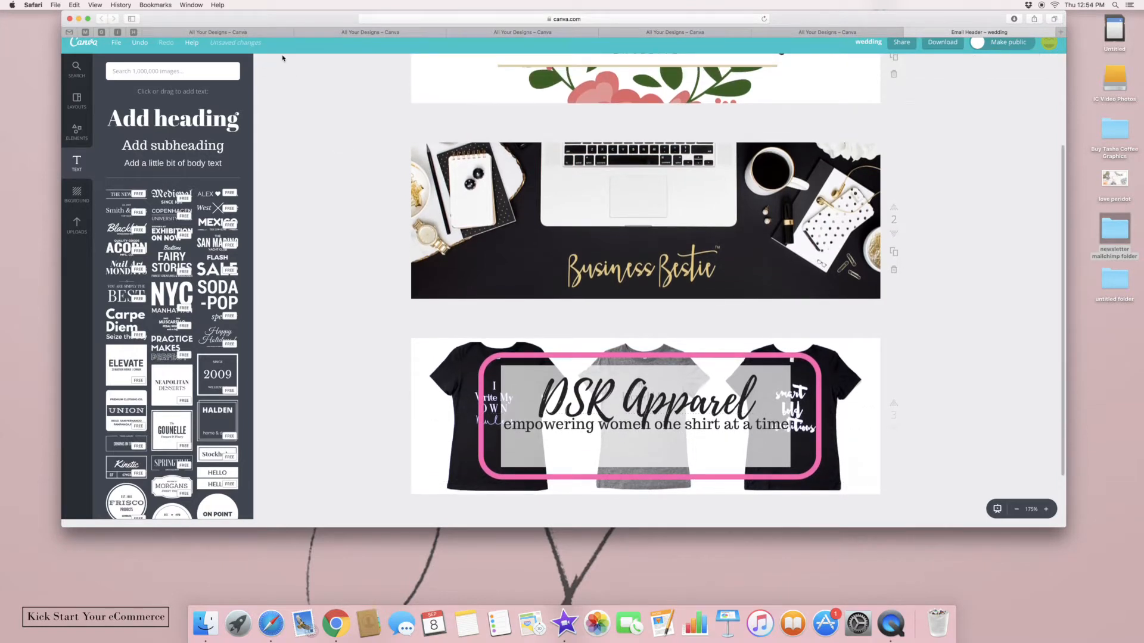
click(569, 424)
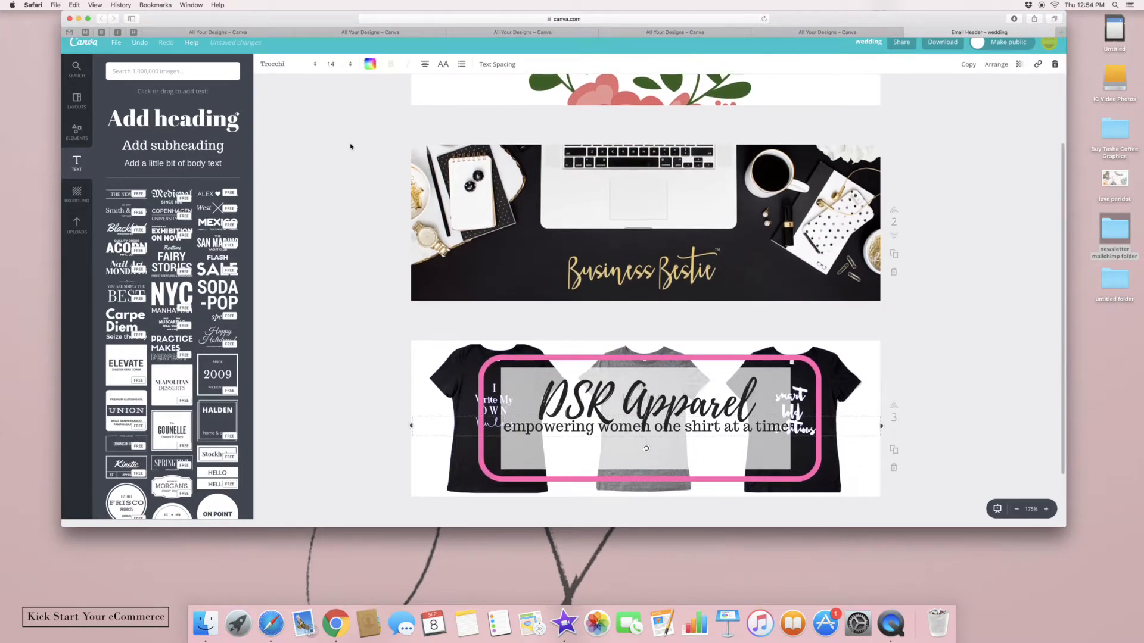
Set the tagline in Playfair Display and lower it slightly within the pink frame
click(310, 65)
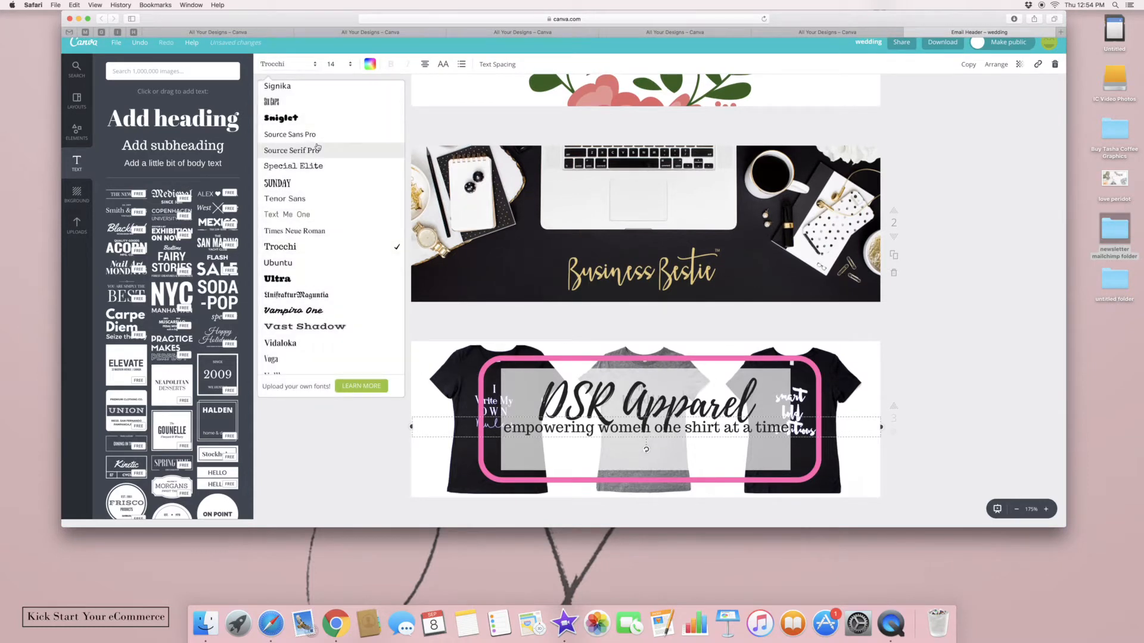
scroll(331, 242, up, 10)
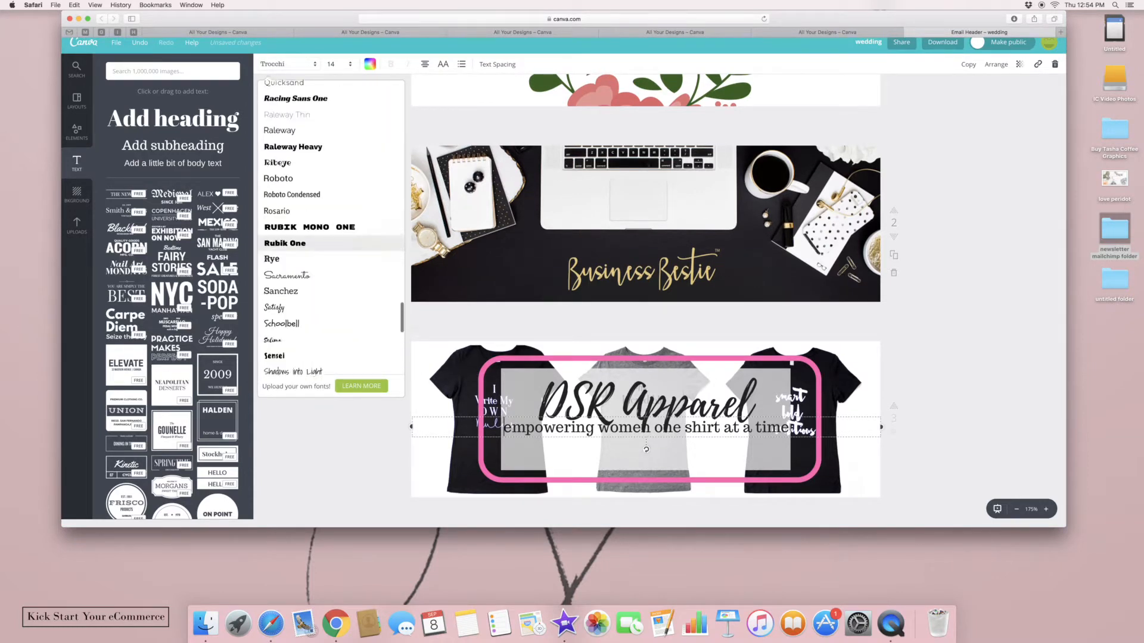
scroll(330, 238, up, 5)
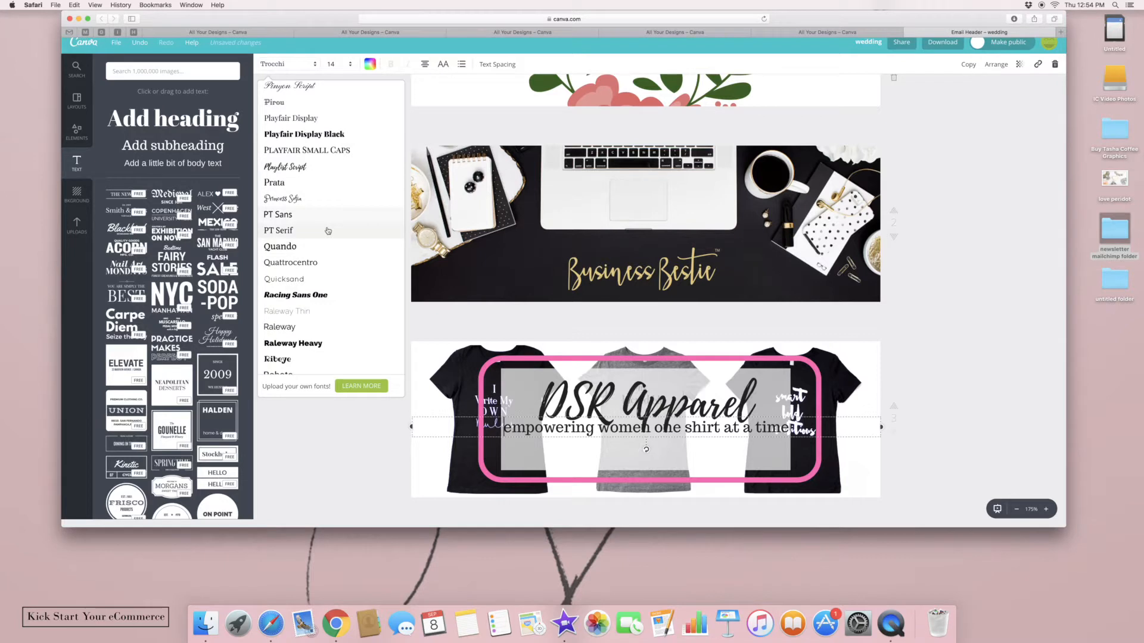
click(321, 119)
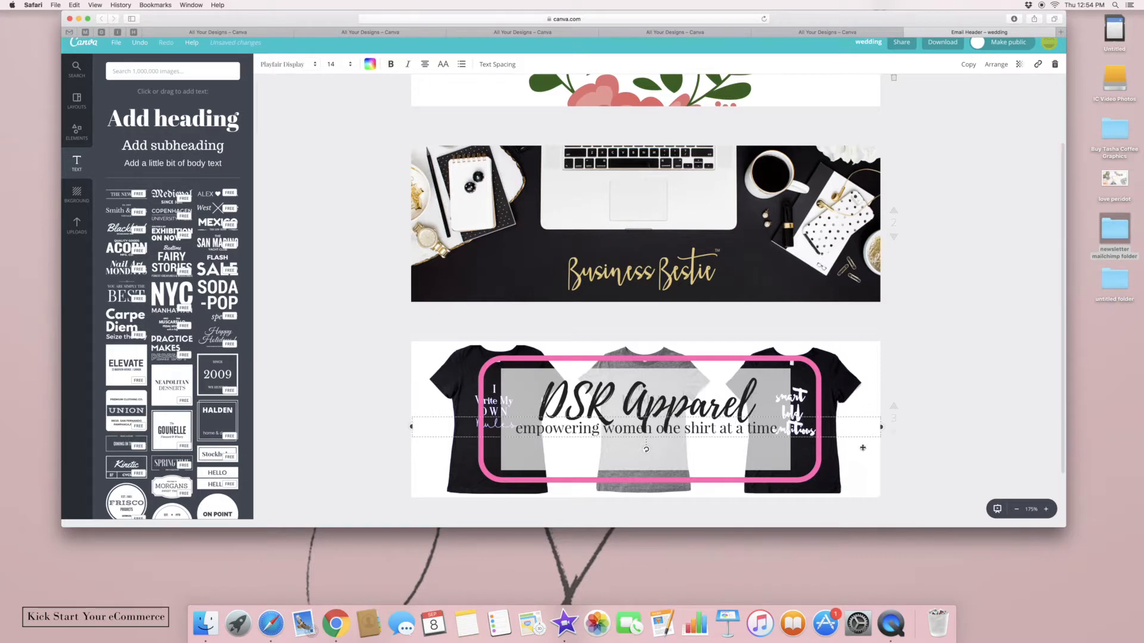
drag(857, 417, 858, 428)
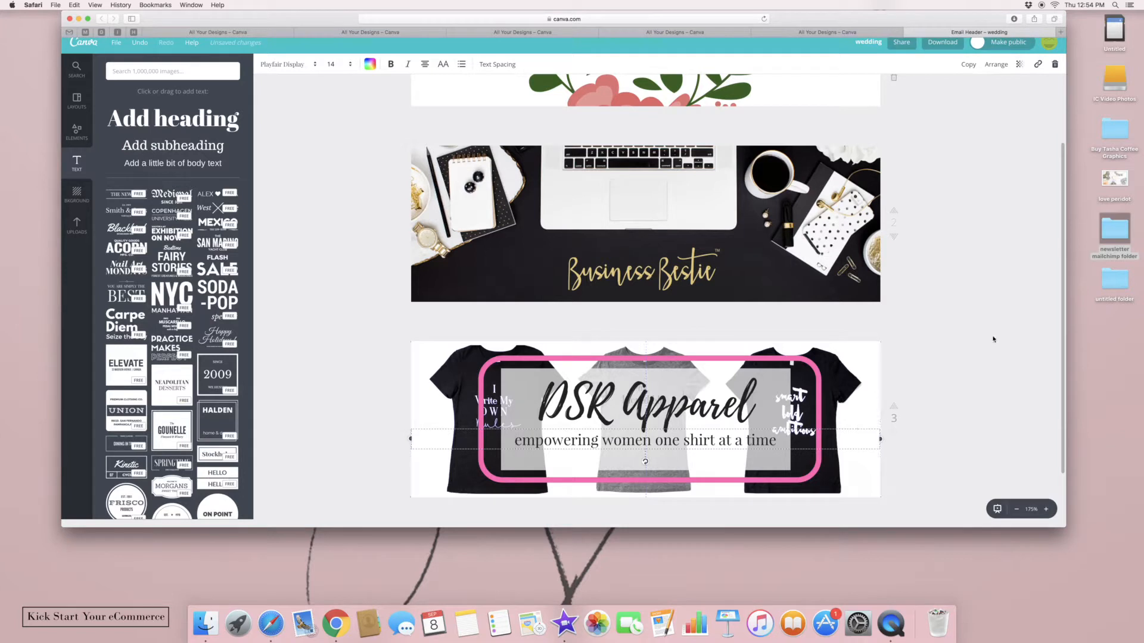
click(1004, 370)
Zoom the canvas out to 125% to see all three banners
scroll(1018, 389, down, 1)
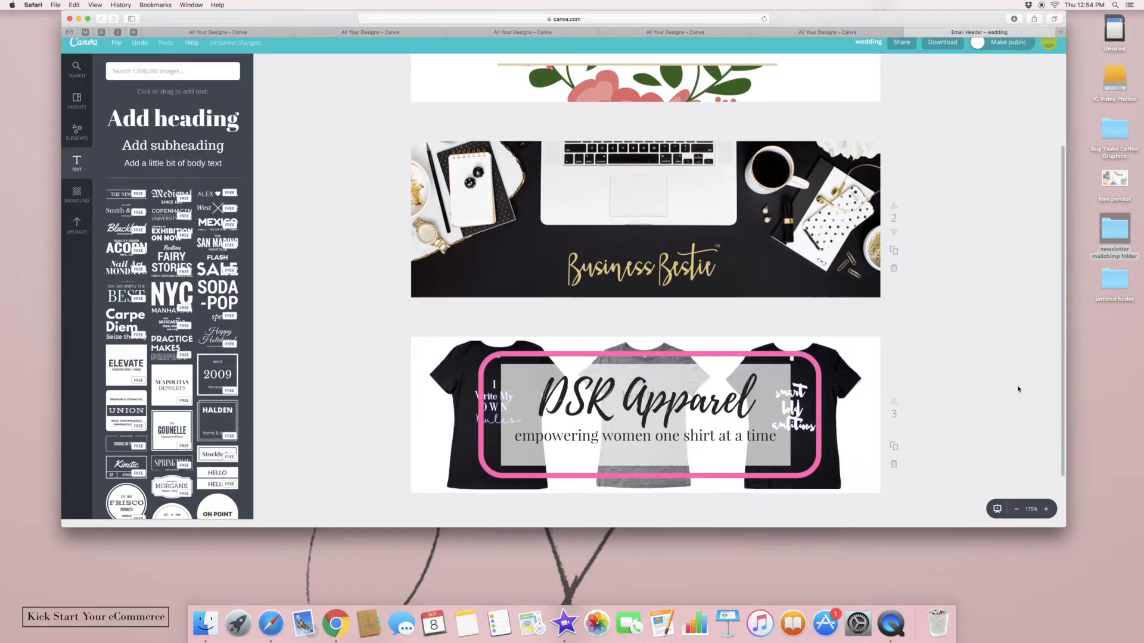
scroll(1021, 494, down, 1)
right_click(1017, 509)
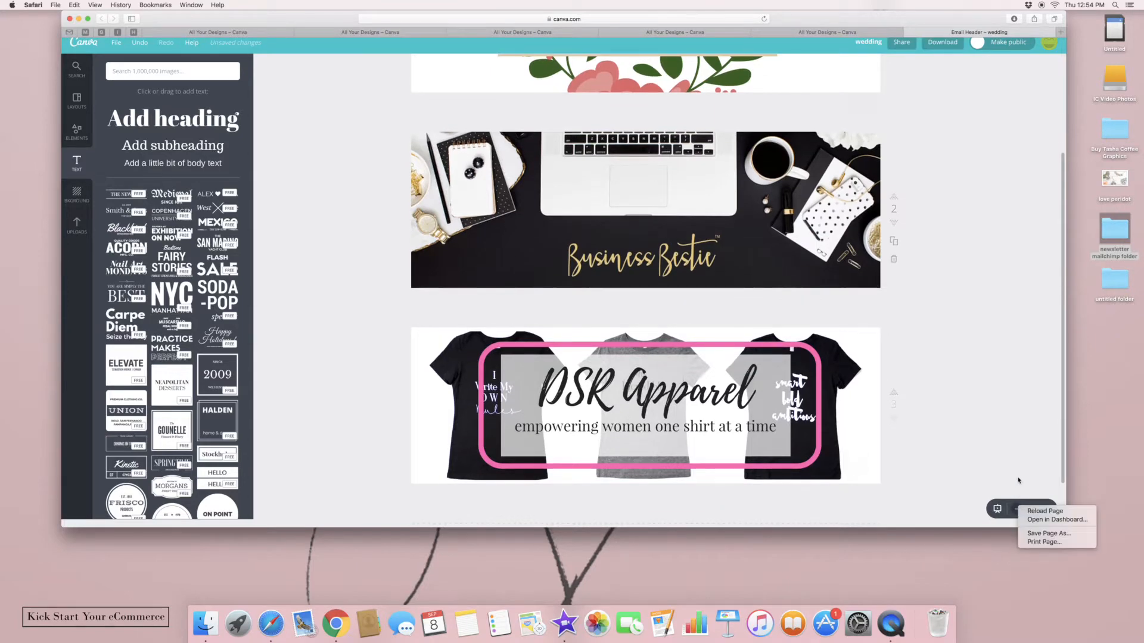
click(1018, 480)
click(1019, 509)
click(1018, 509)
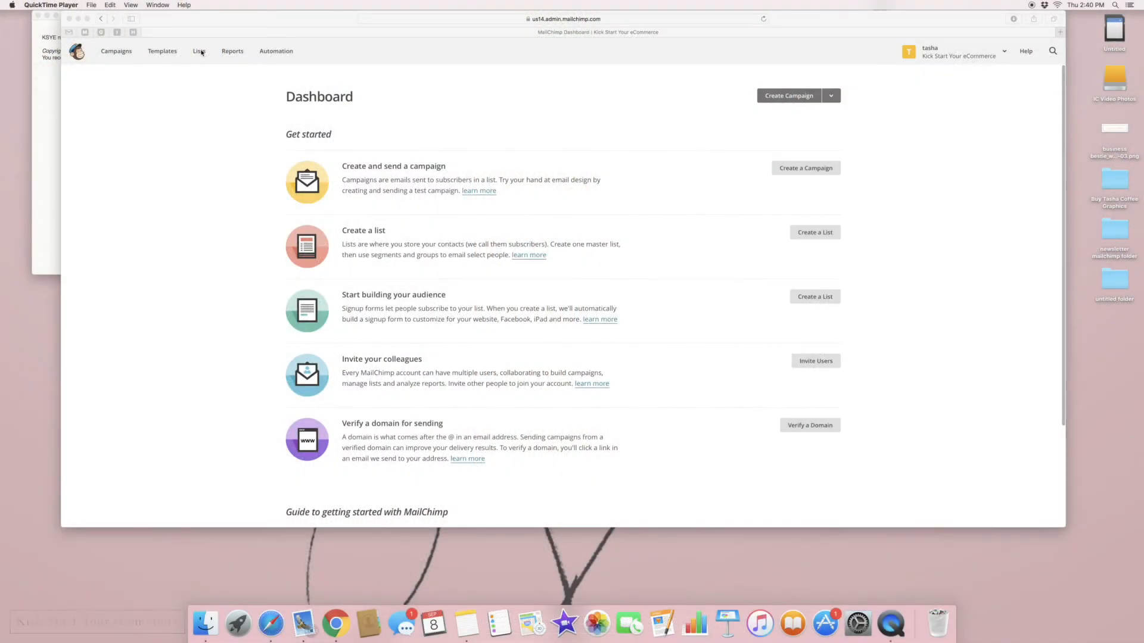
Go to MailChimp's Lists page in Safari and start creating a new list
click(802, 240)
click(803, 235)
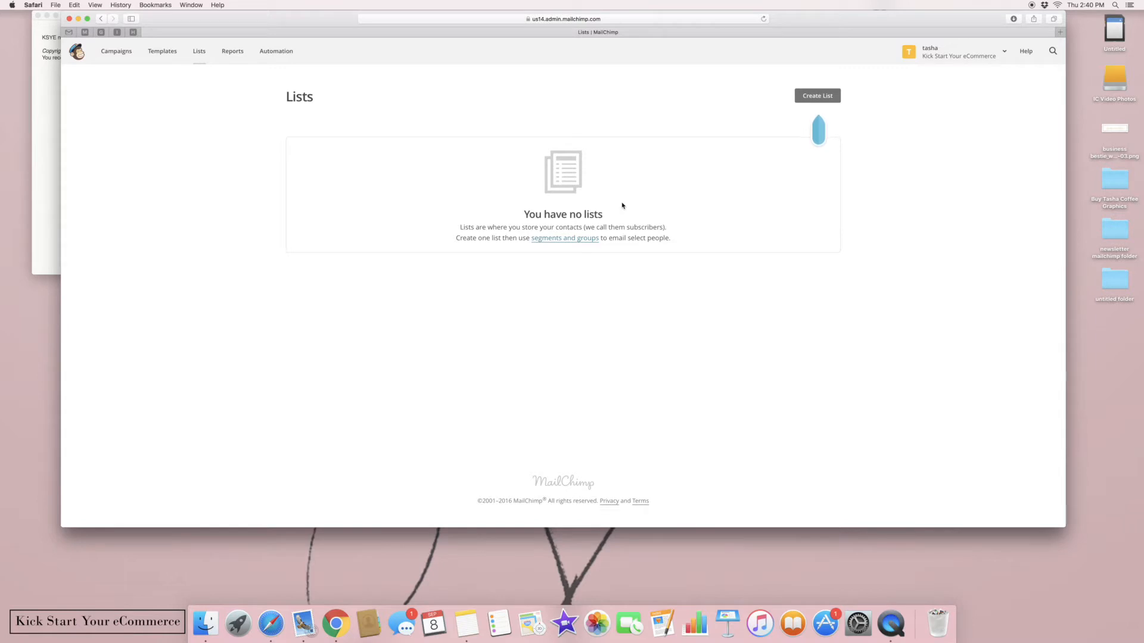
click(806, 96)
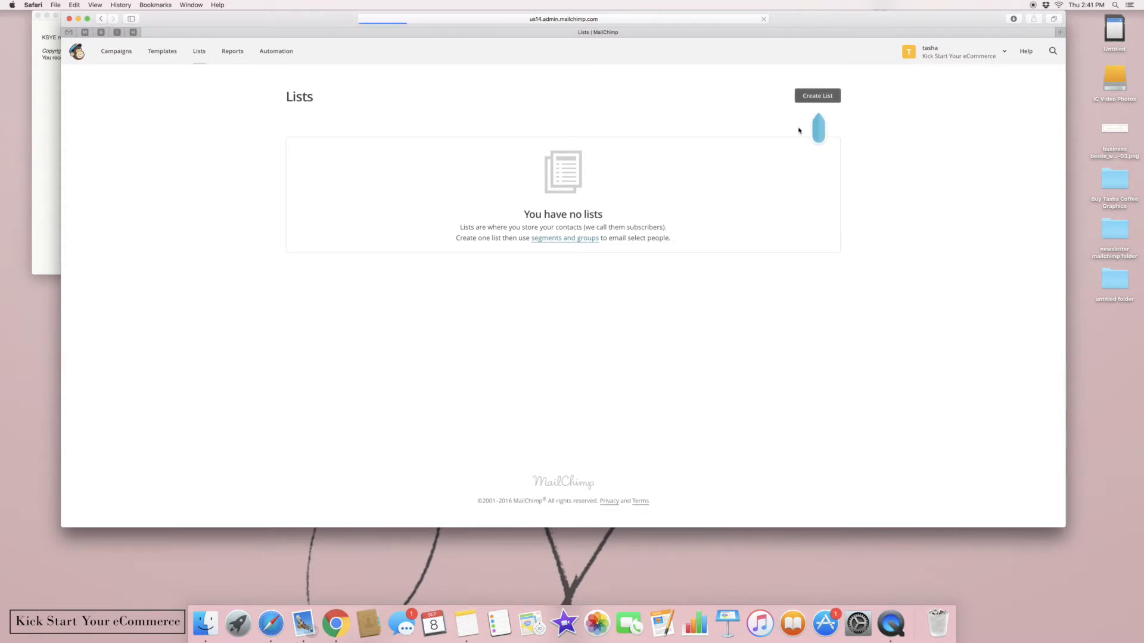
Name the list 'Sign Up List', then enter the sender's Gmail address and first name
click(495, 171)
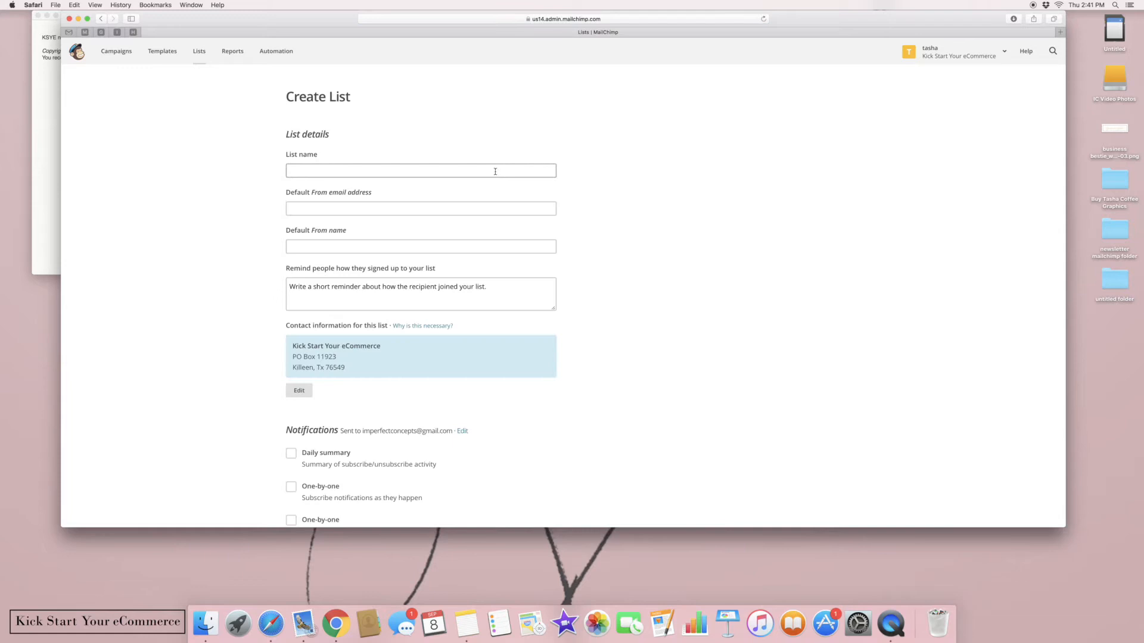
click(496, 168)
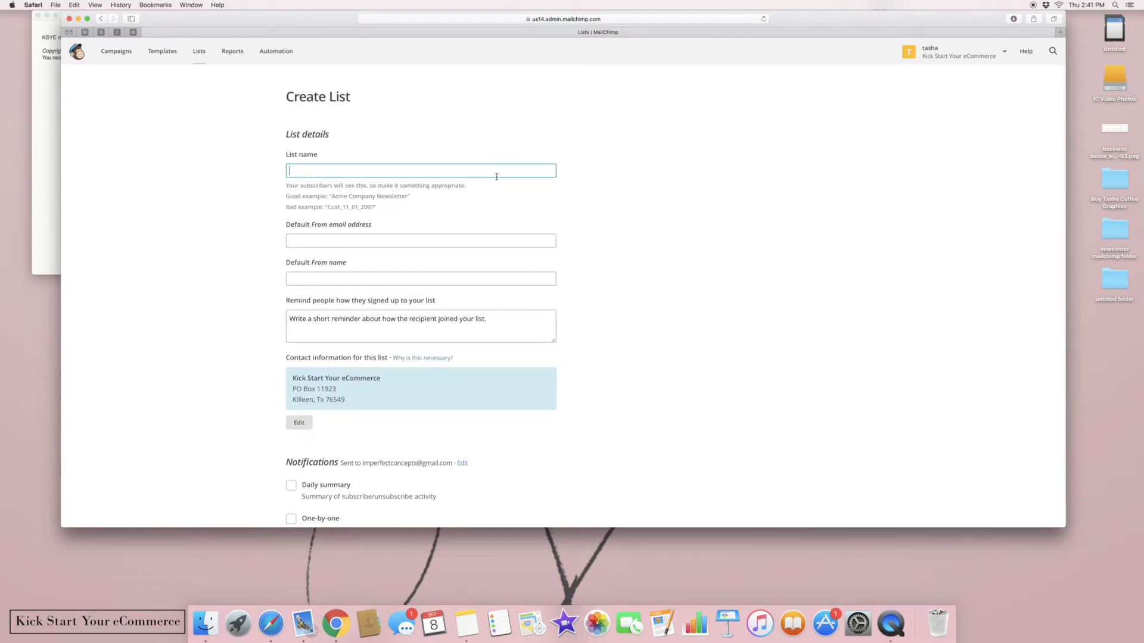
text(Sign Up List)
click(524, 241)
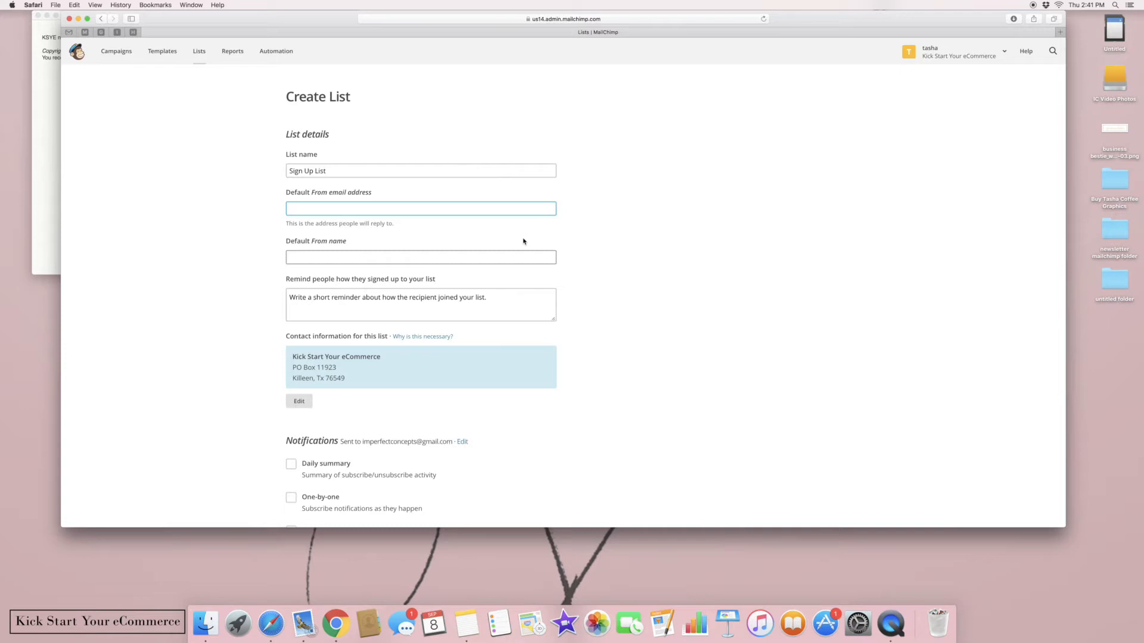
click(508, 259)
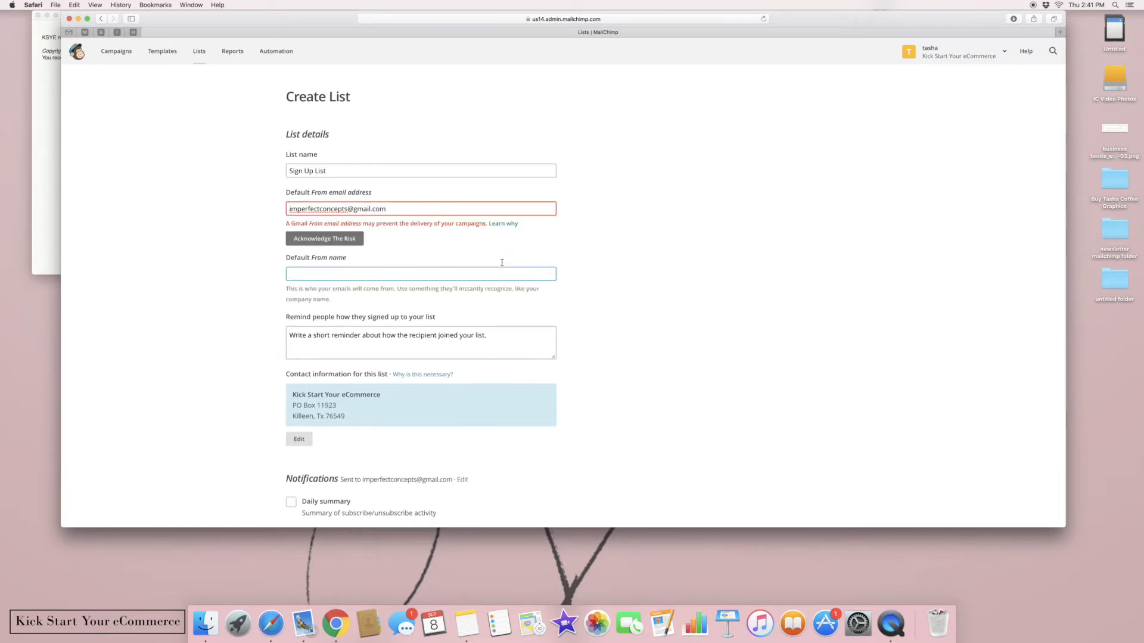
text(Tasha)
Accept the Gmail deliverability warning and complete the From name with 'of KS'
click(356, 238)
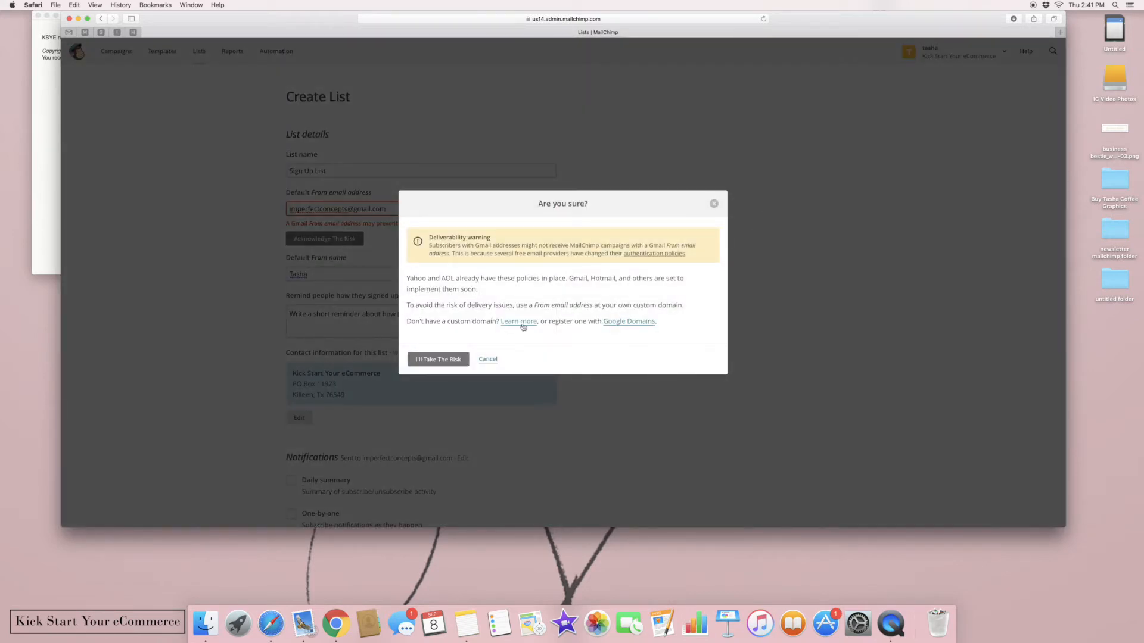
click(452, 360)
click(319, 249)
text(of KSYe)
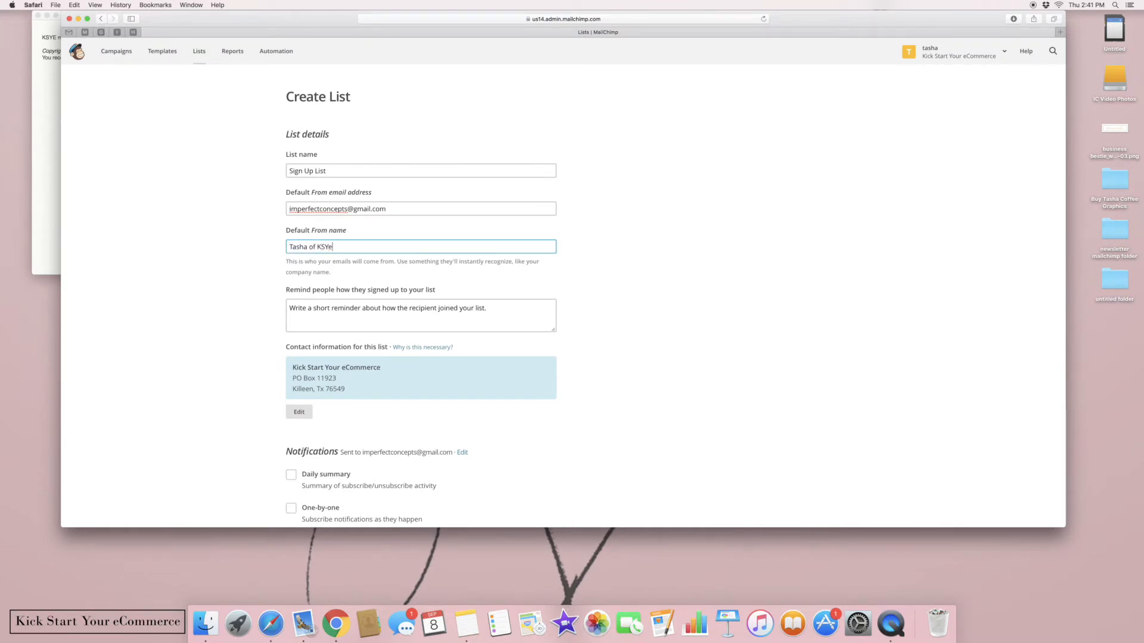
Enter the reminder 'You are recibiving this email because you subscribed on our website.' and save the list
click(393, 314)
text(You are rec)
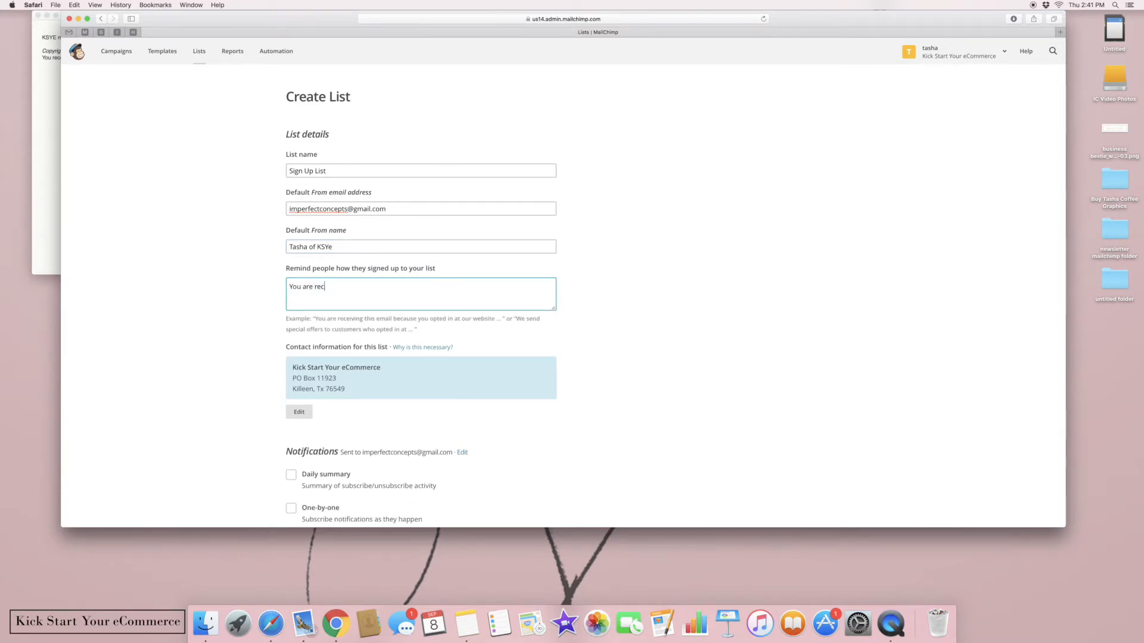
text(ibiving this email because you subscribed)
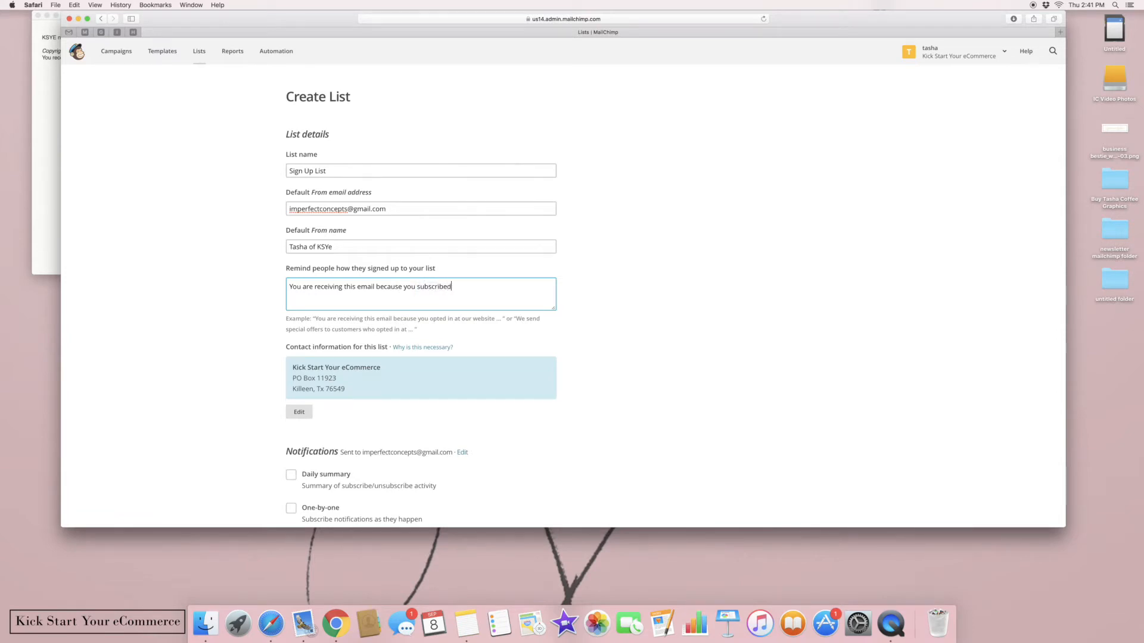
text( on our website.)
click(791, 412)
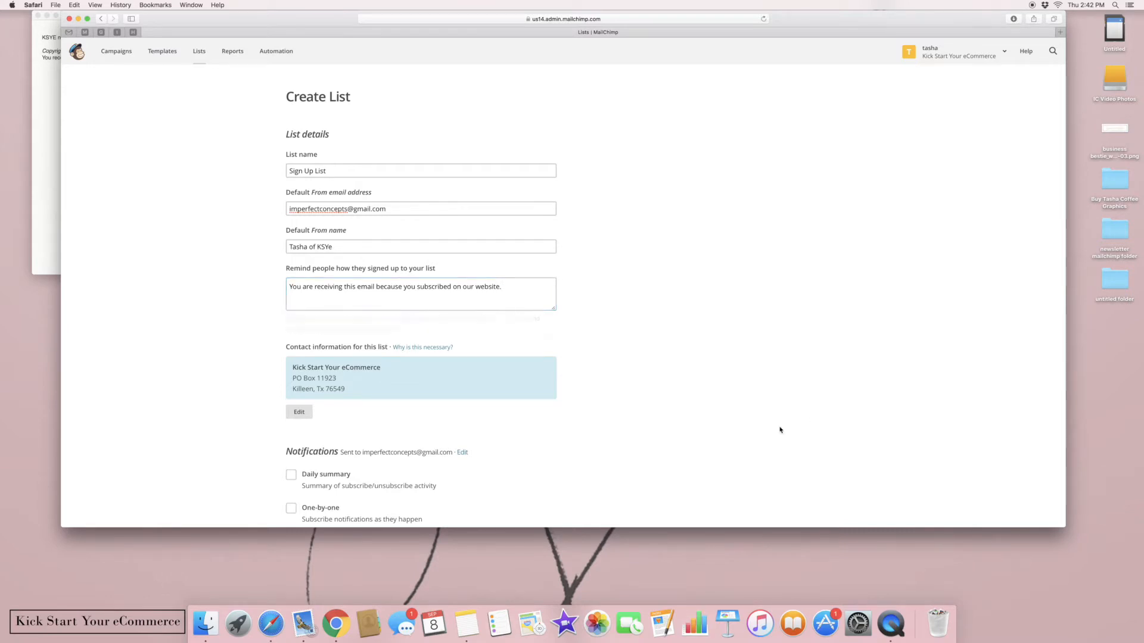
scroll(781, 417, down, 3)
scroll(781, 417, down, 2)
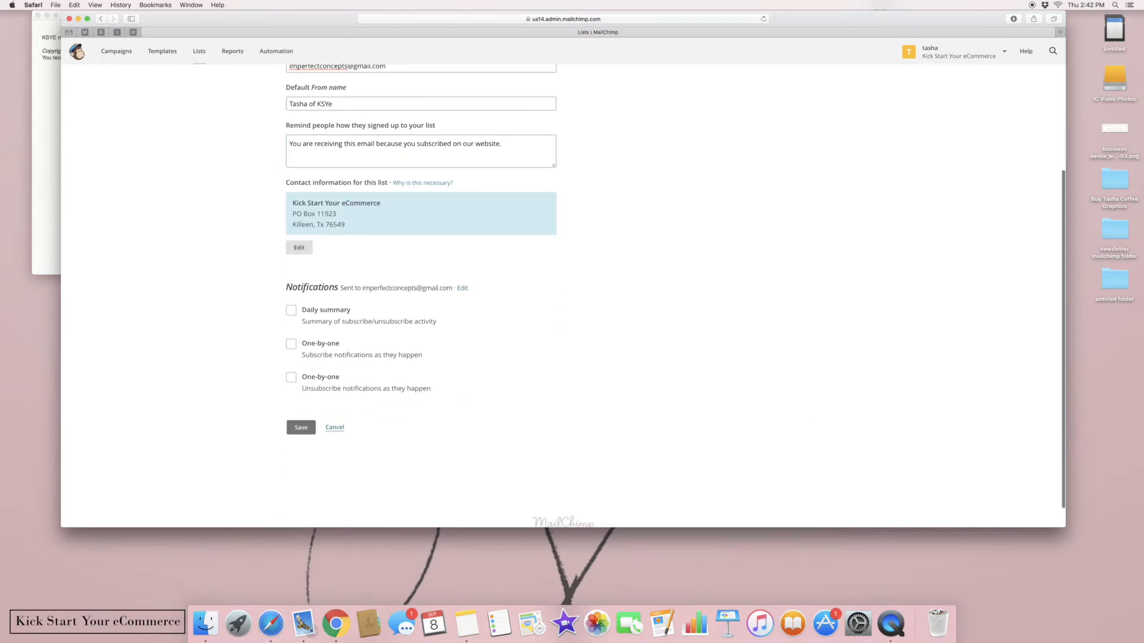
click(305, 429)
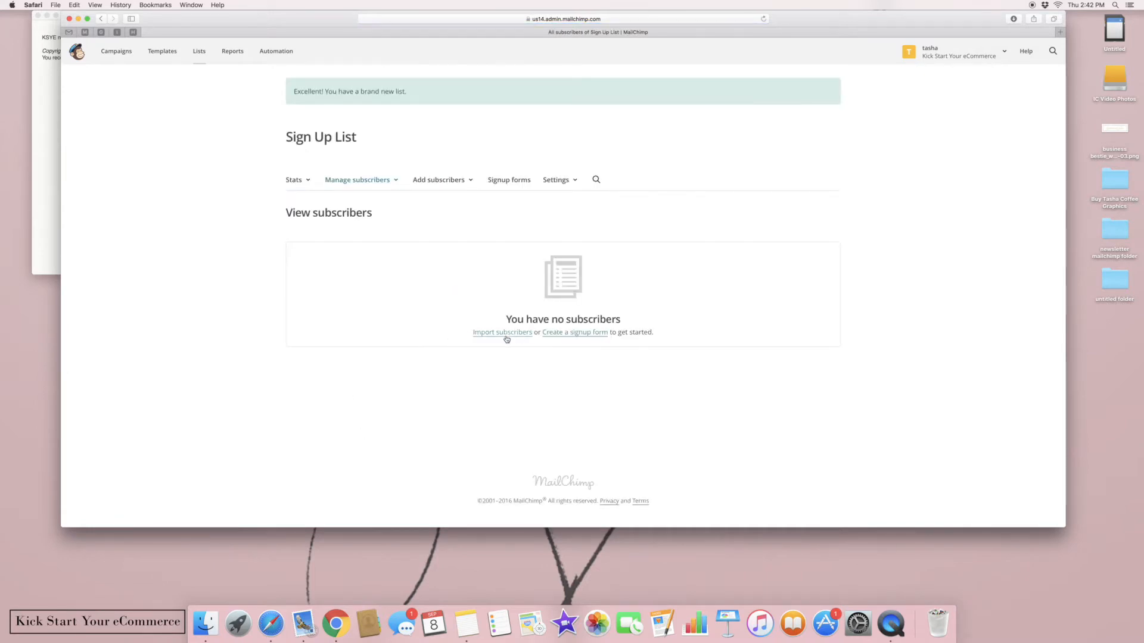
Start a Copy/paste import and paste the copied subscriber email addresses into the box
click(502, 333)
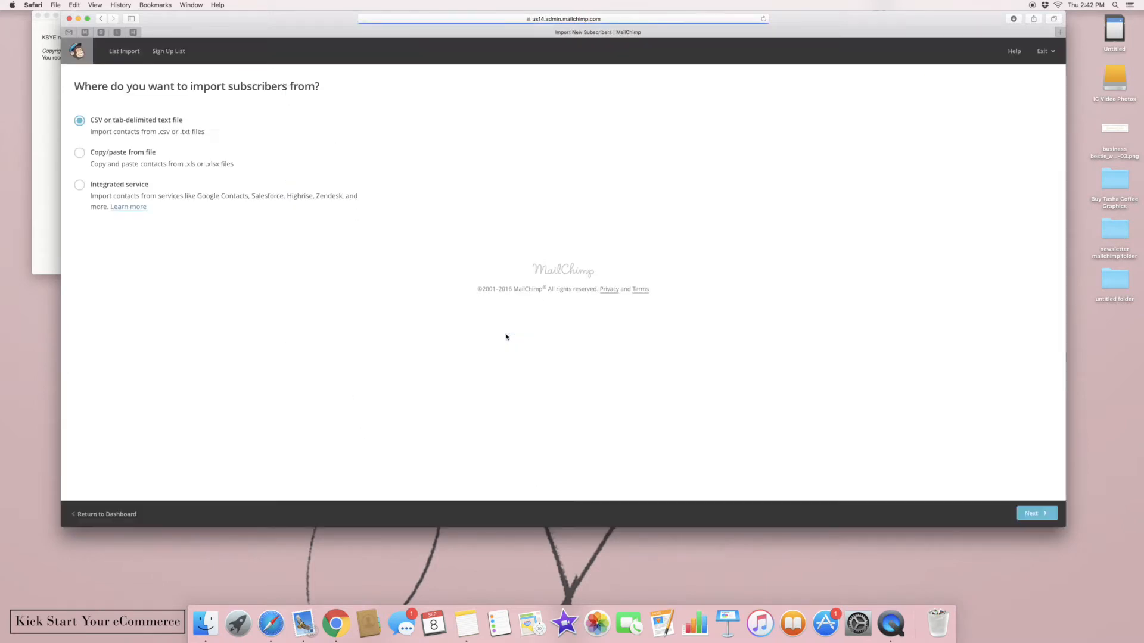
click(80, 153)
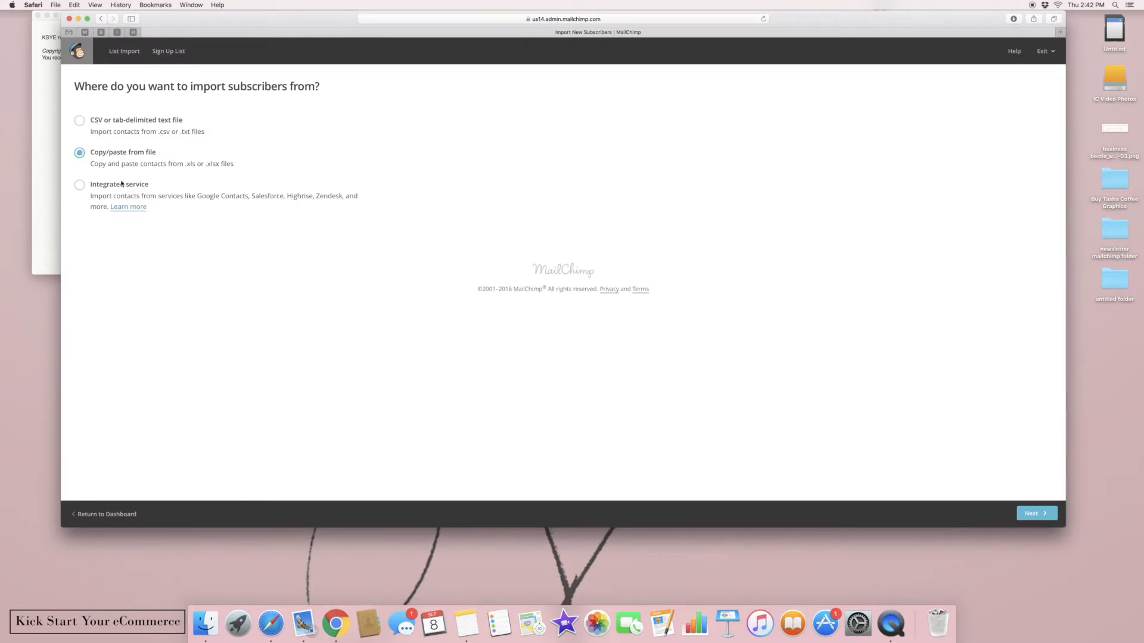
click(1037, 514)
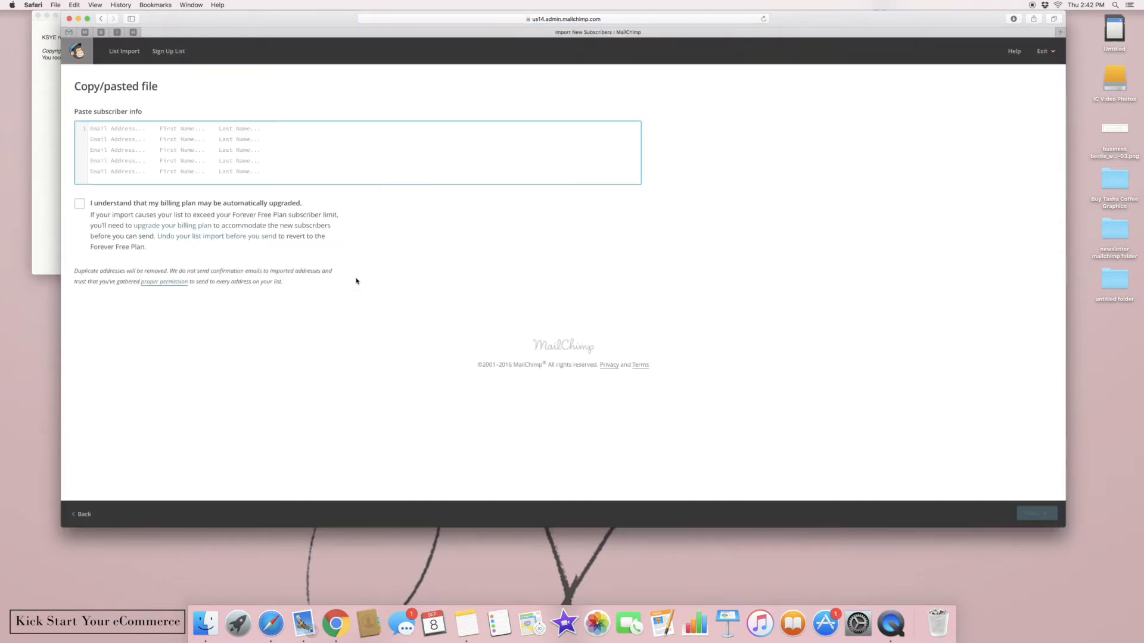
right_click(96, 129)
click(114, 150)
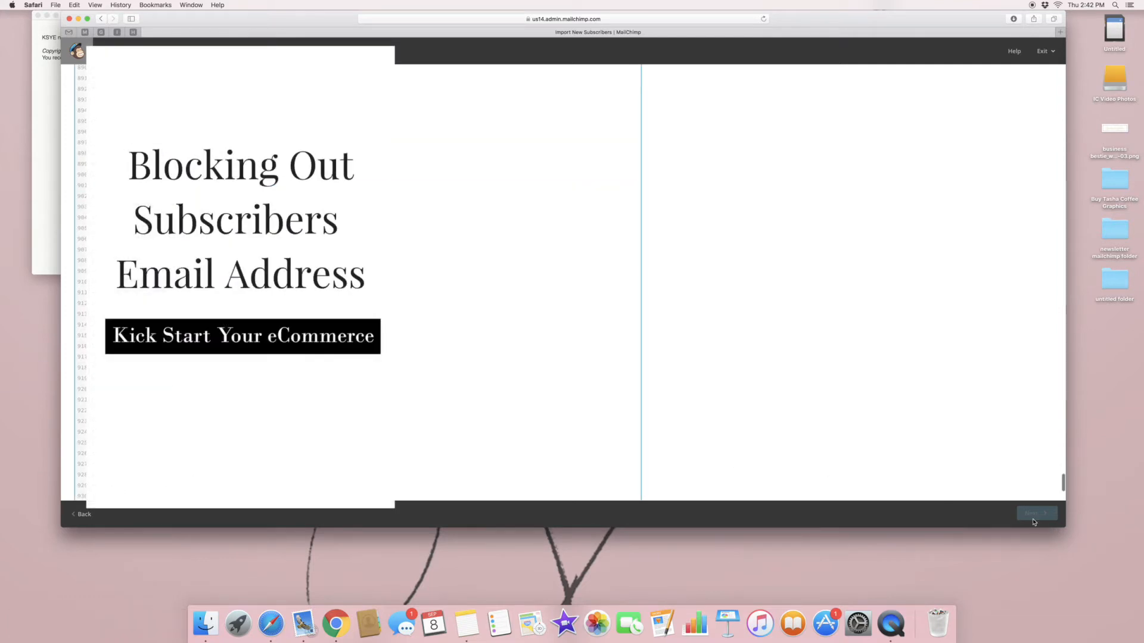
click(959, 453)
Agree that the billing plan may be upgraded and continue to the import review
scroll(947, 447, down, 1)
scroll(563, 283, down, 5)
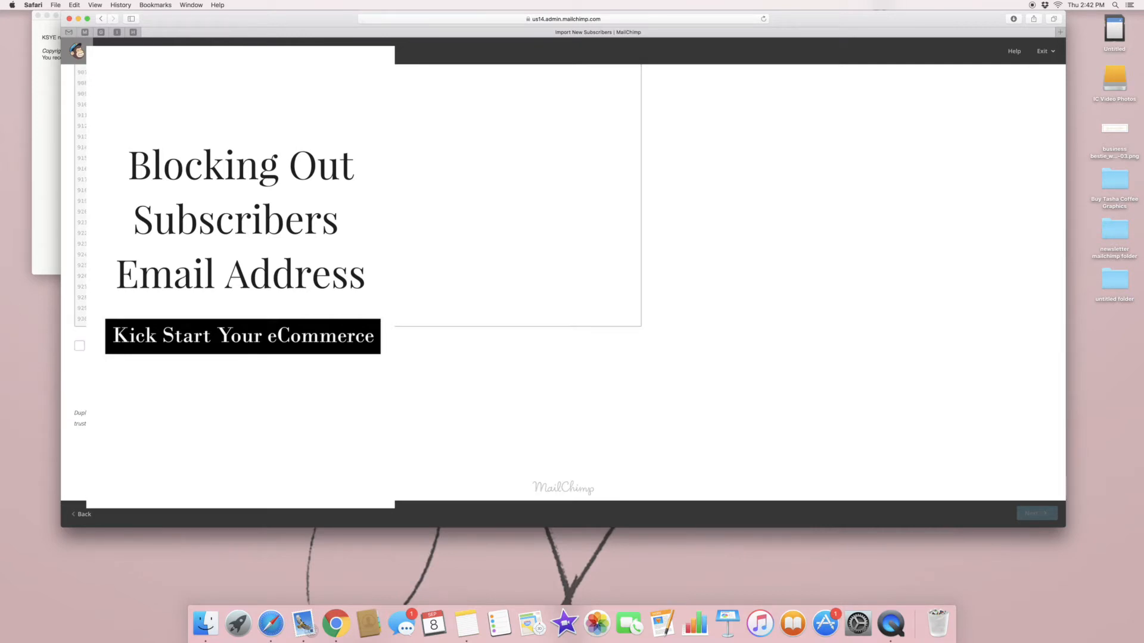
click(79, 345)
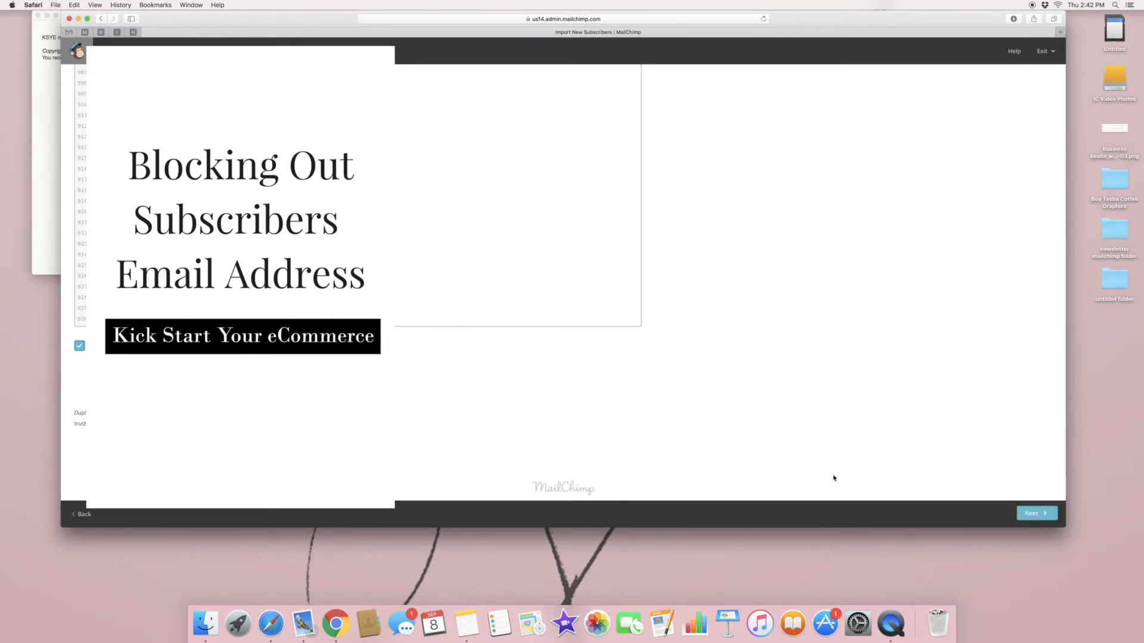
click(1028, 519)
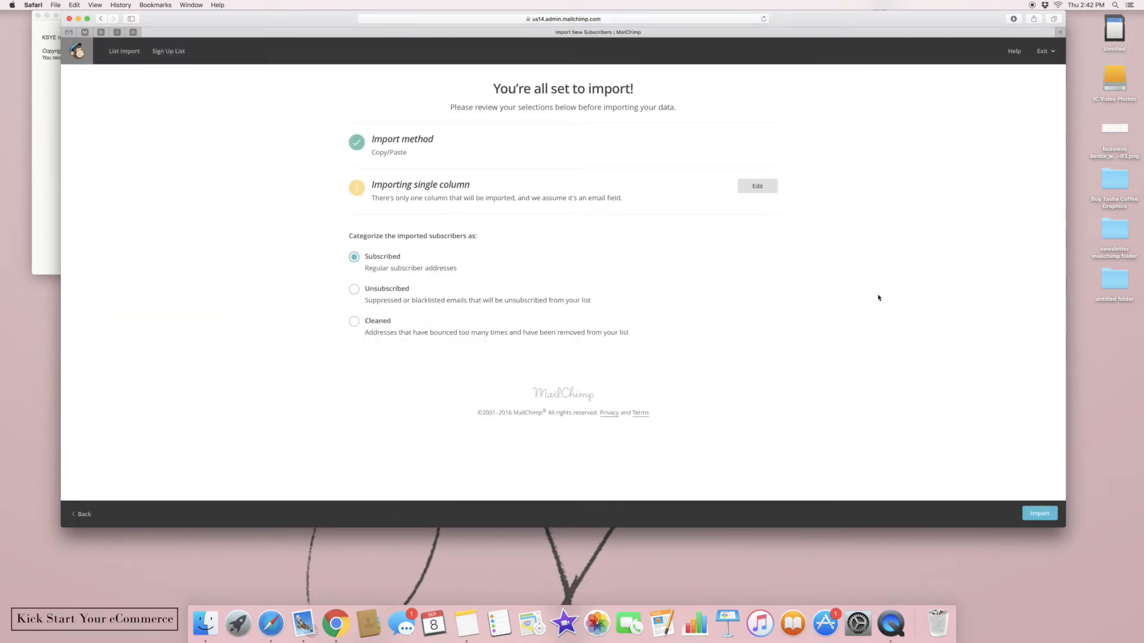
Import the addresses, view the list's 929 subscribers, then return to the Lists overview
click(1040, 514)
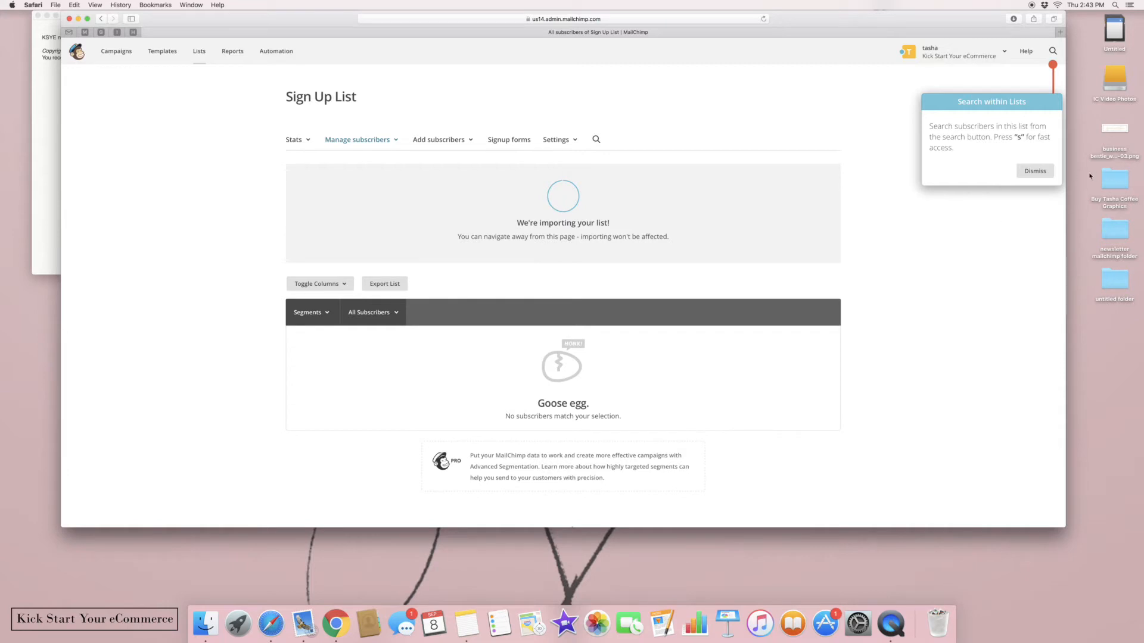
click(1030, 172)
scroll(946, 286, down, 1)
scroll(340, 246, up, 1)
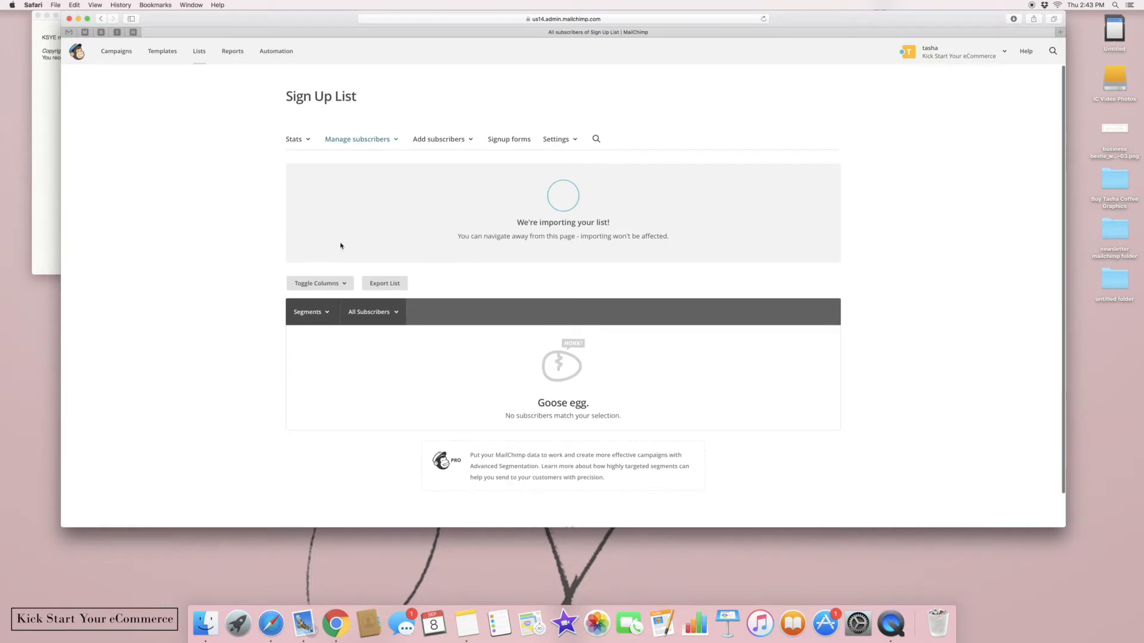
click(382, 143)
click(362, 161)
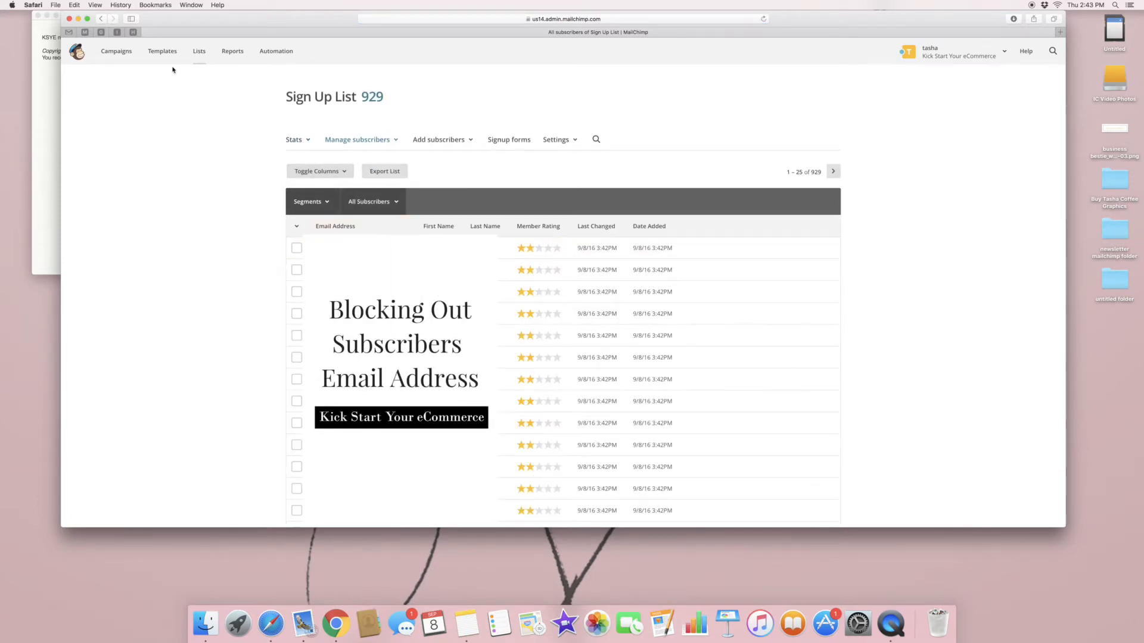
click(199, 52)
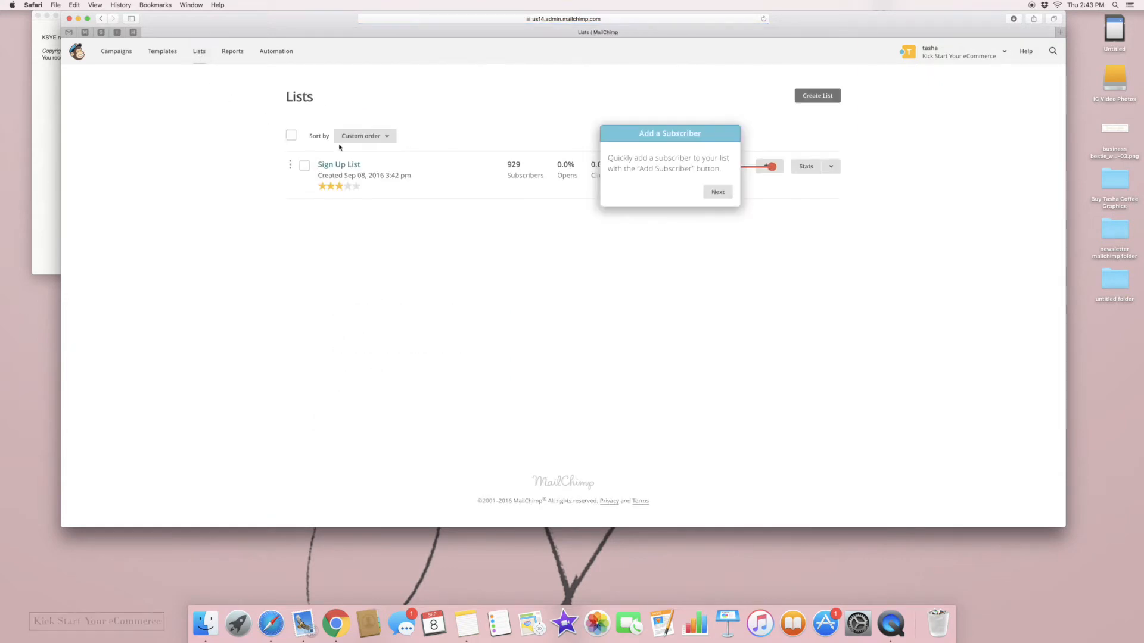
click(718, 191)
Dismiss the tour tip on the Lists page
click(812, 269)
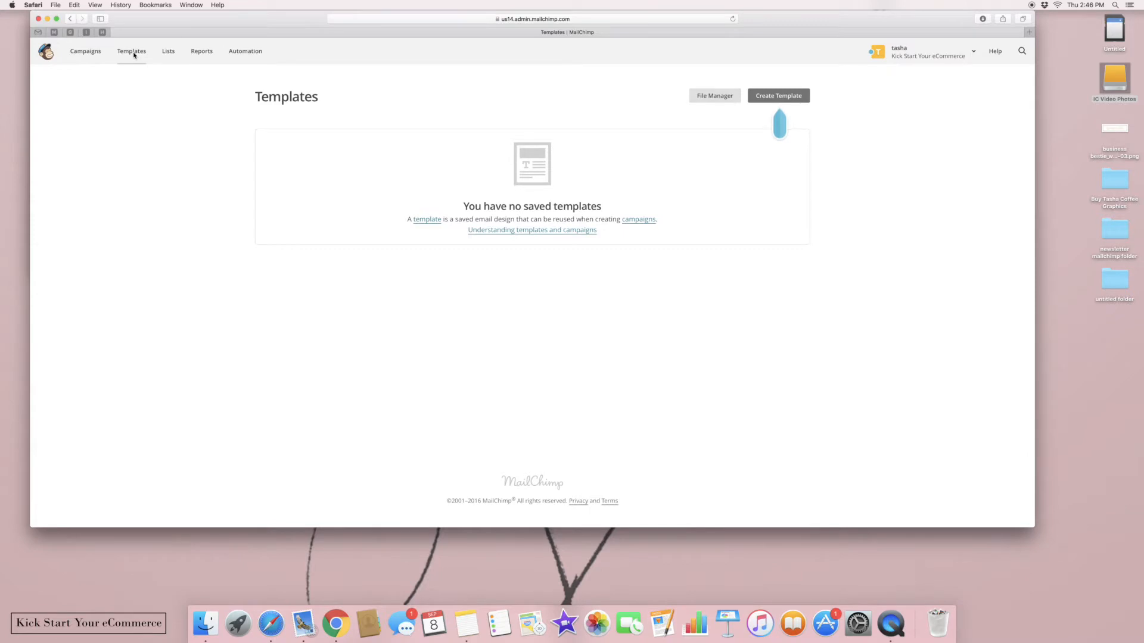
Create a template and browse the Themes, E-commerce category and Code your own options
click(776, 96)
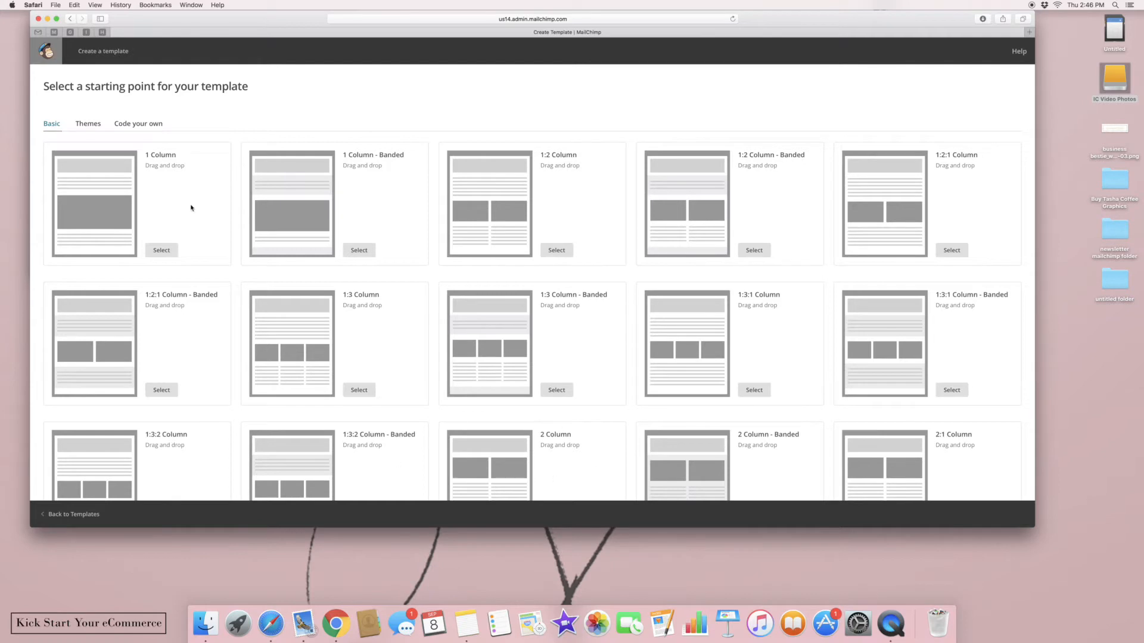
click(86, 123)
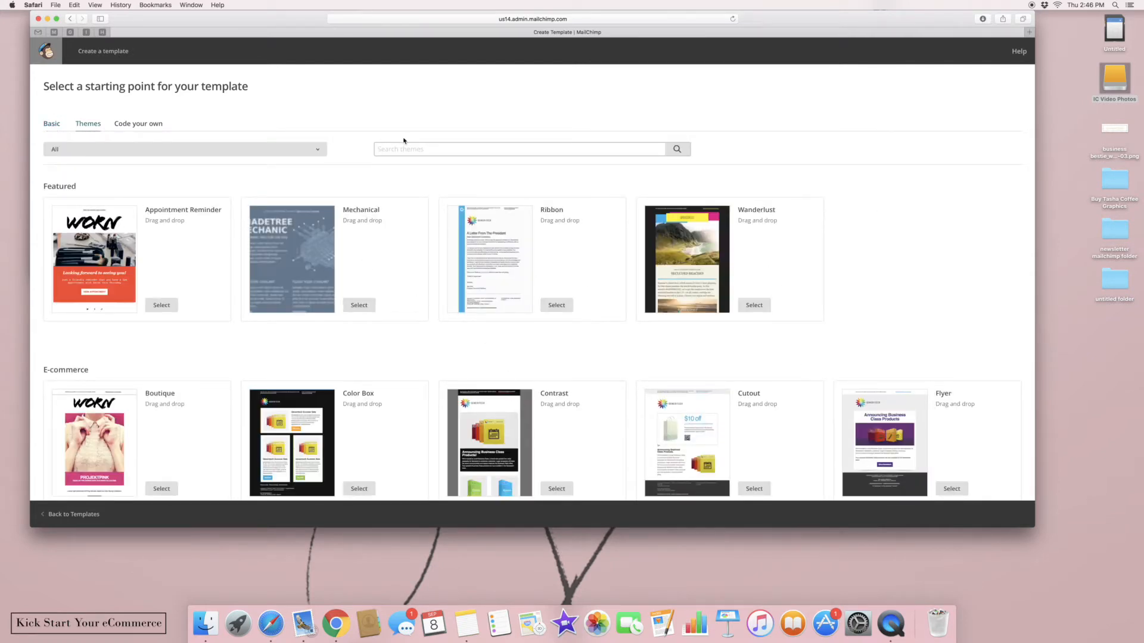
click(306, 150)
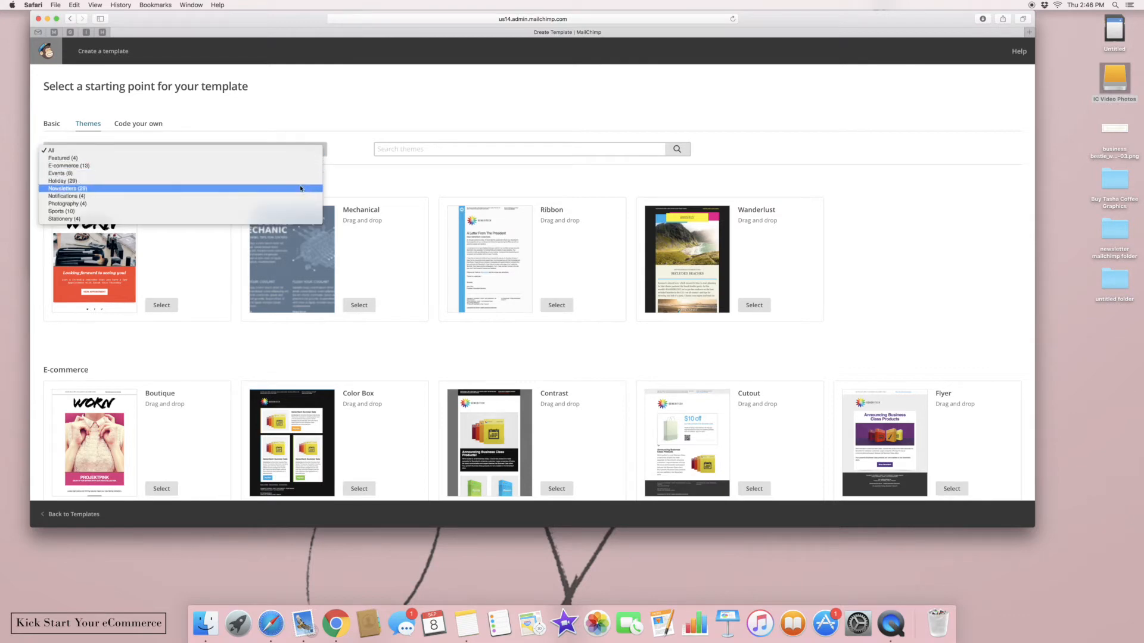
click(294, 170)
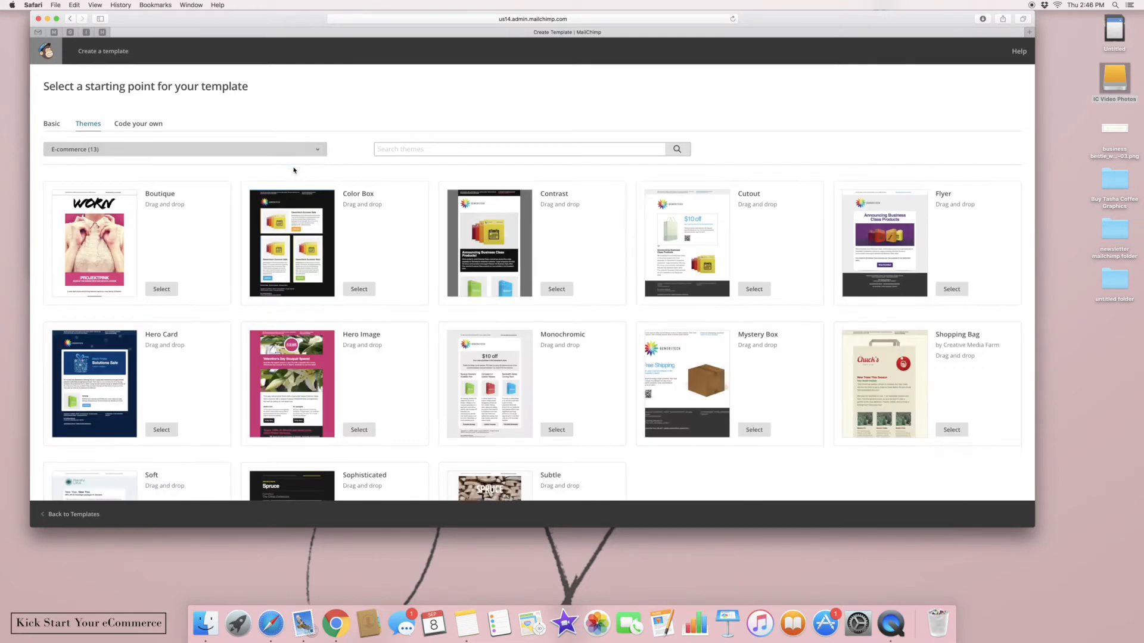
click(120, 125)
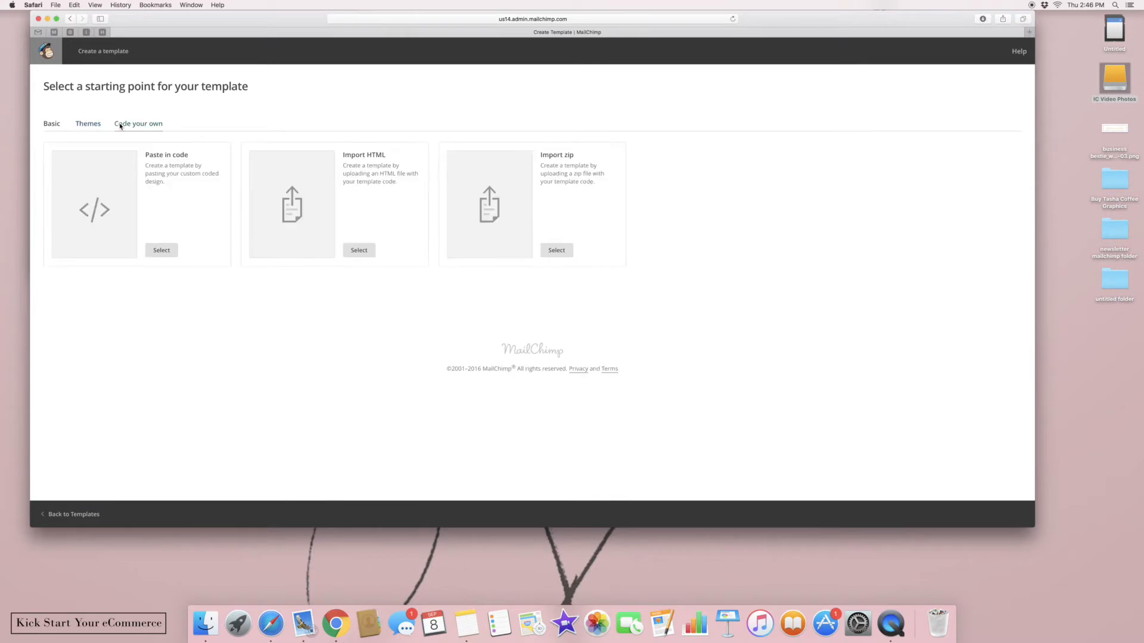
click(50, 125)
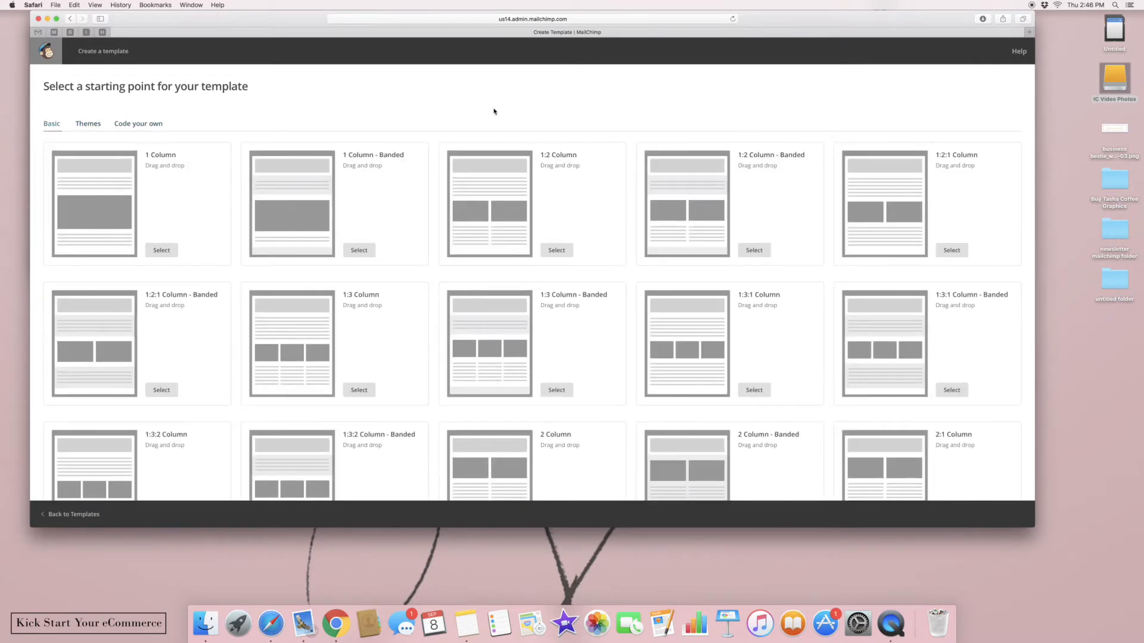
click(88, 124)
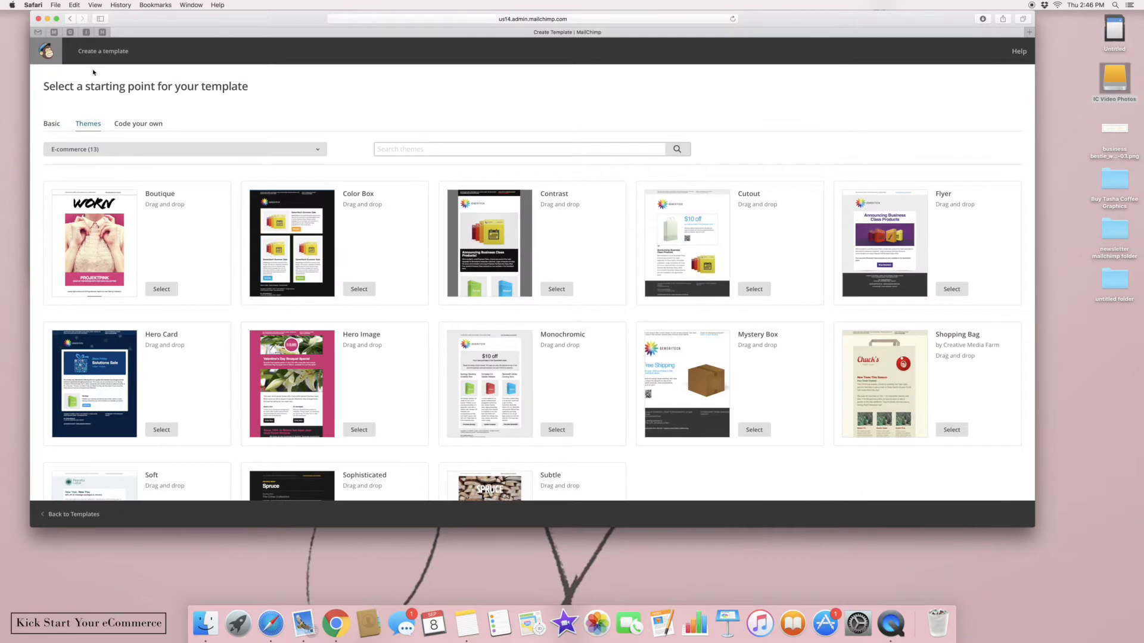
click(53, 124)
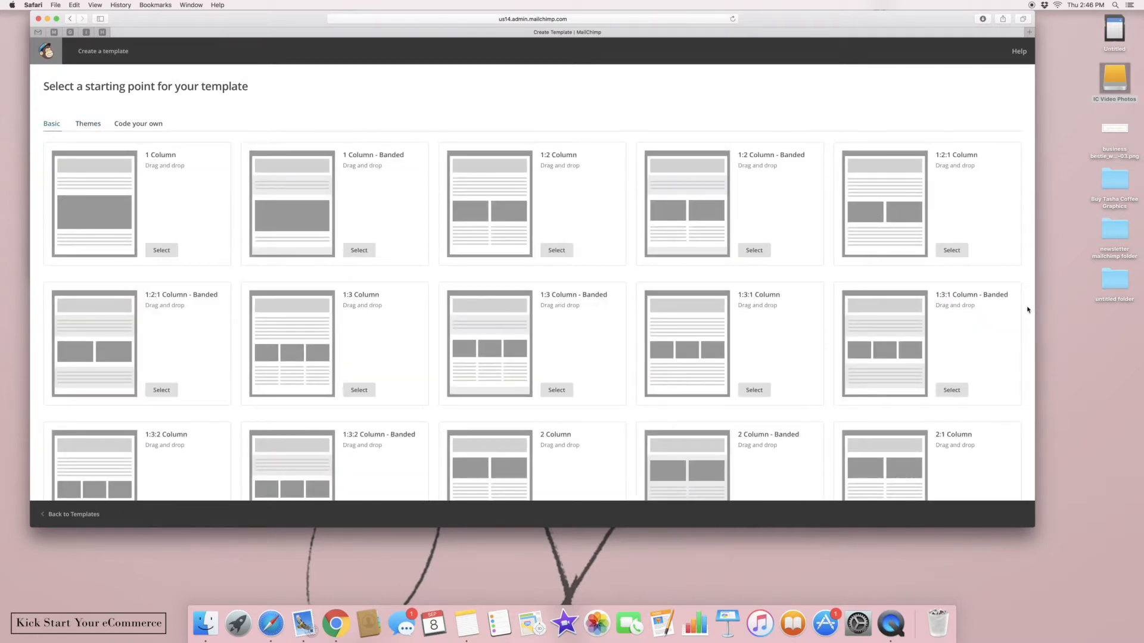
Start the template from the Basic 1:2 Column layout
scroll(533, 292, down, 3)
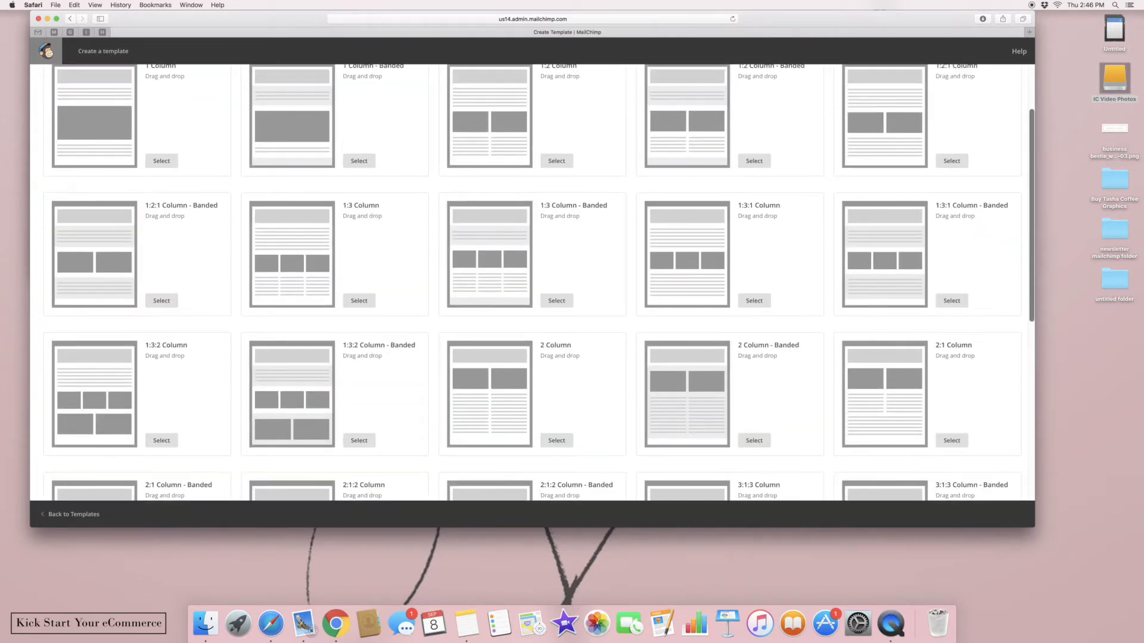
scroll(533, 283, up, 4)
scroll(533, 283, down, 3)
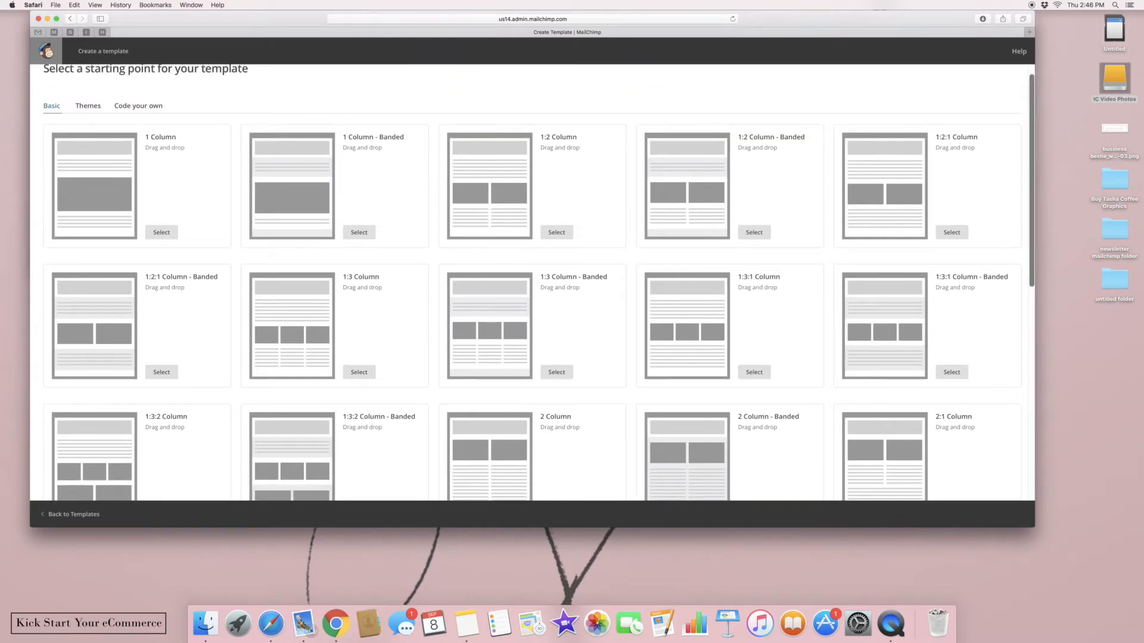
click(555, 215)
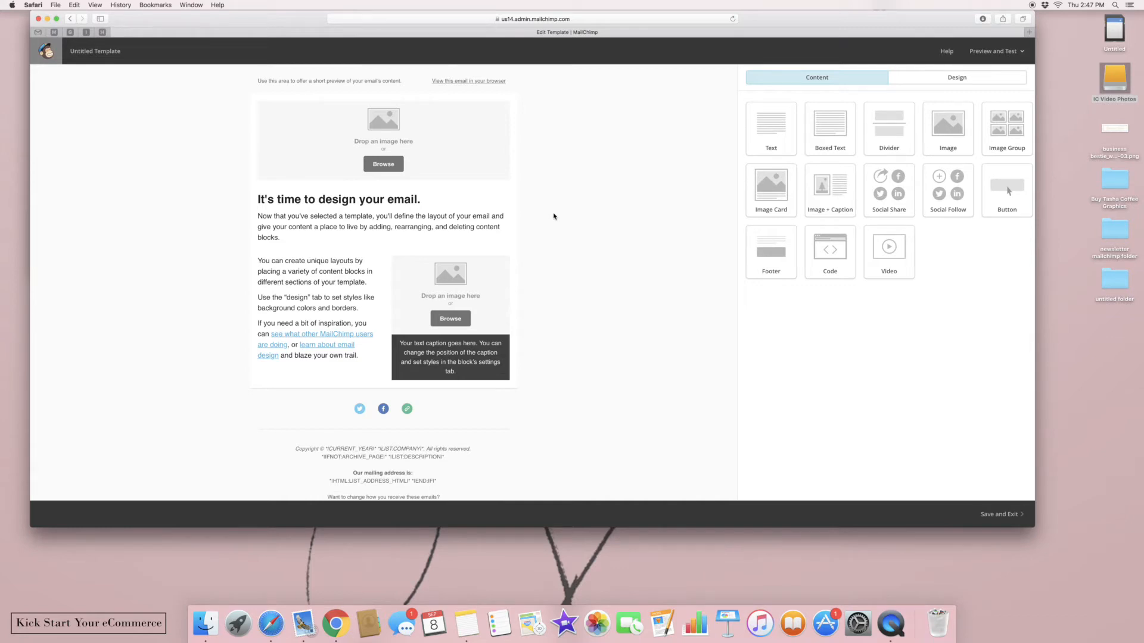
mouse_move(464, 469)
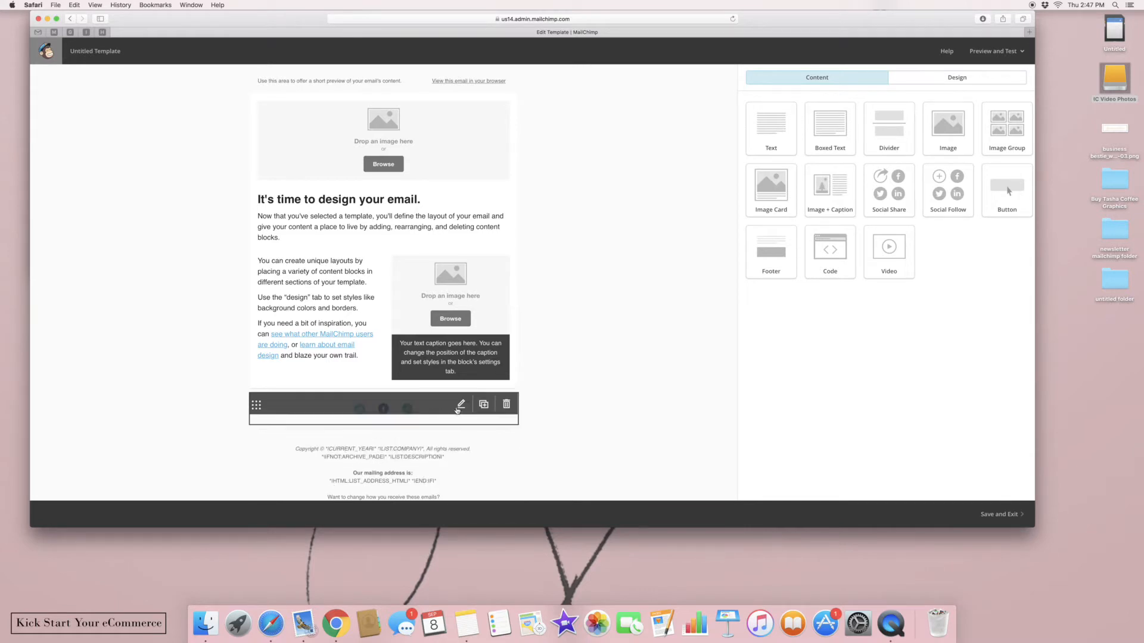
mouse_move(436, 412)
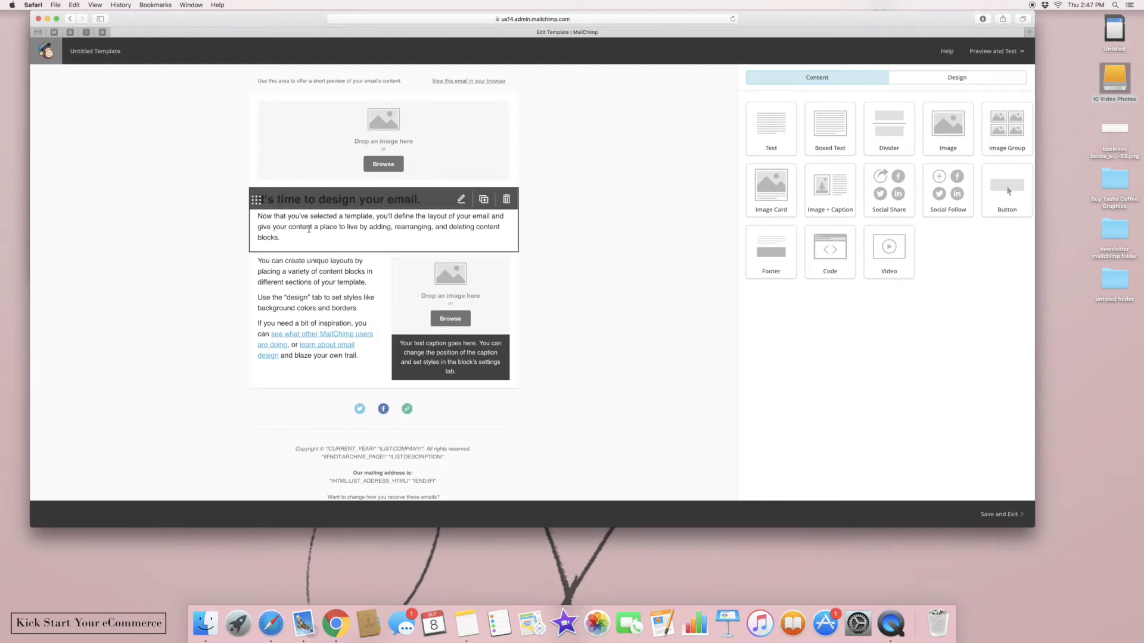
Drag 1.jpg from the newsletter mailchimp folder into the email's top image block
double_click(1115, 230)
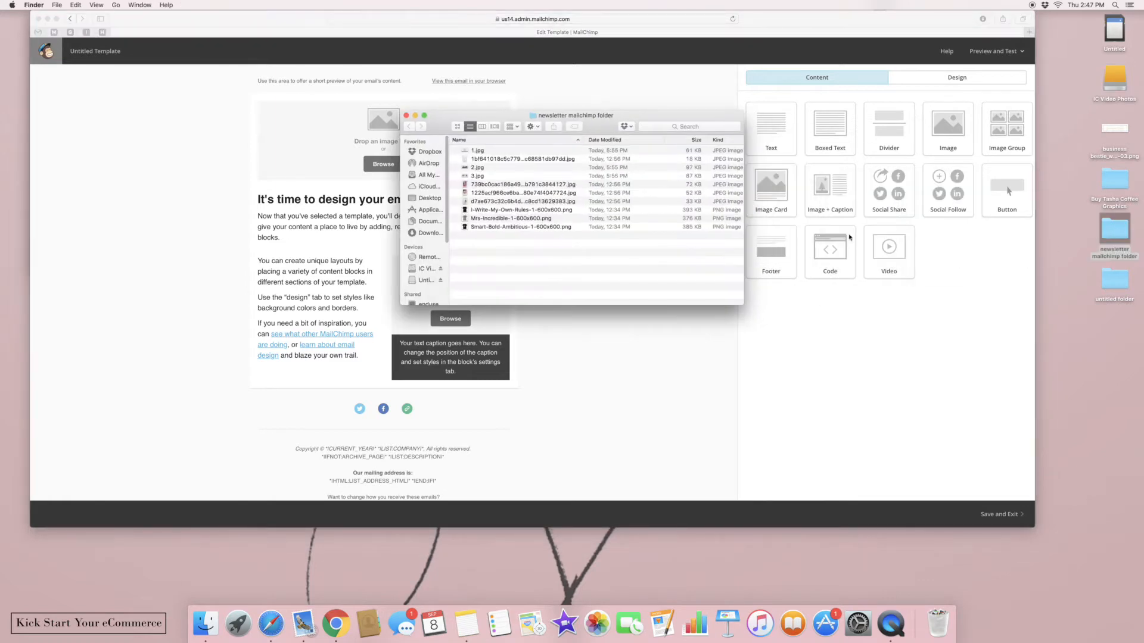
click(493, 168)
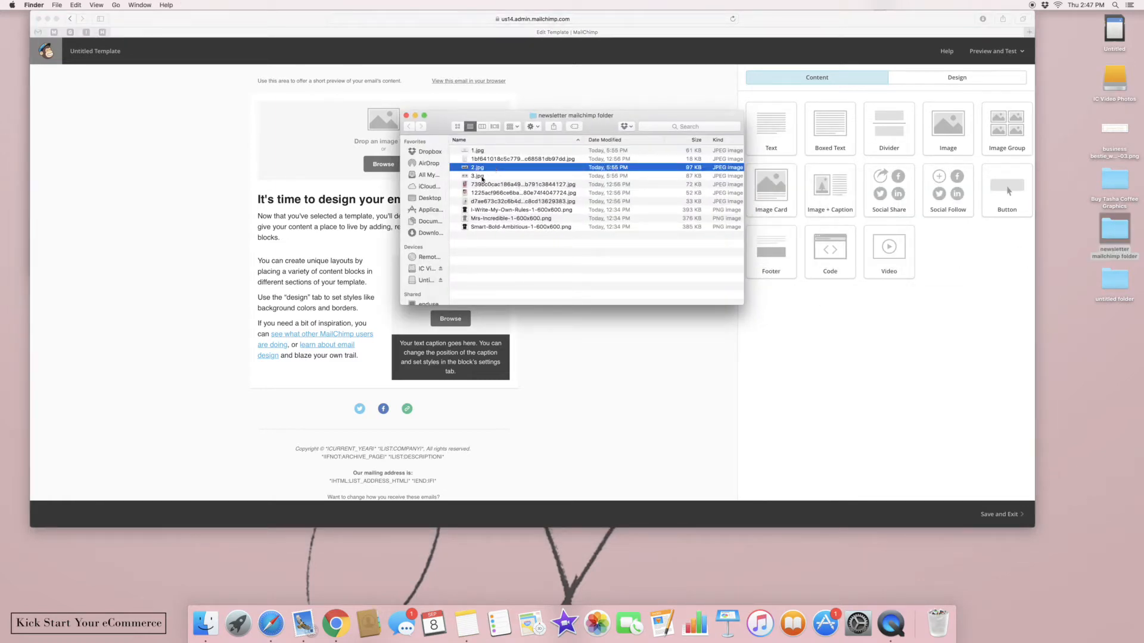
click(482, 176)
drag(527, 117, 854, 119)
drag(802, 153, 354, 152)
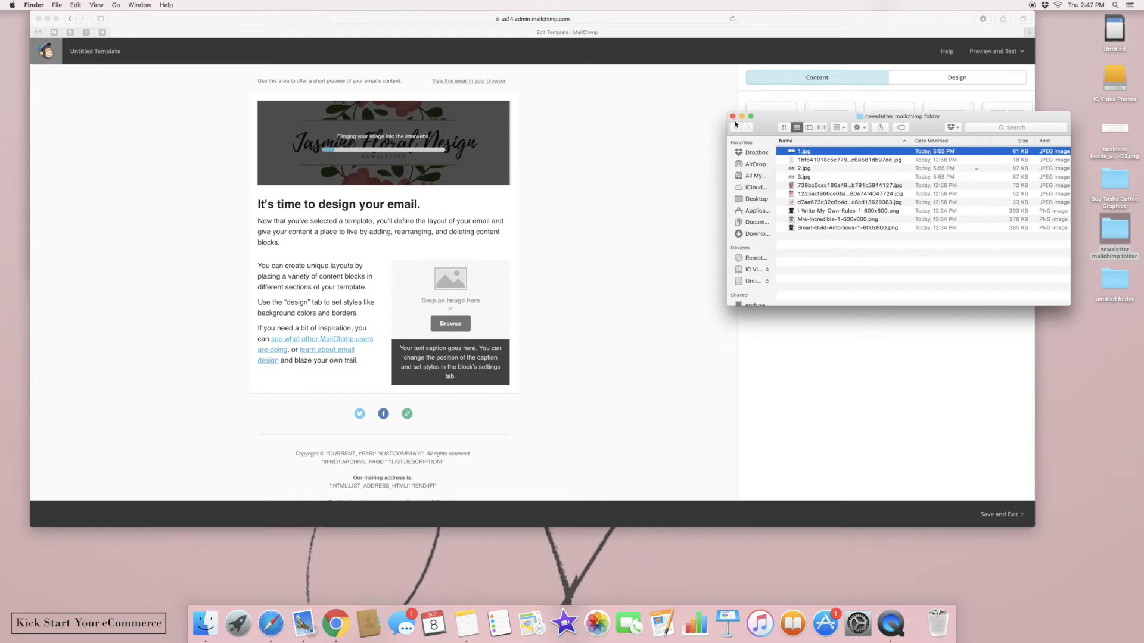
click(715, 123)
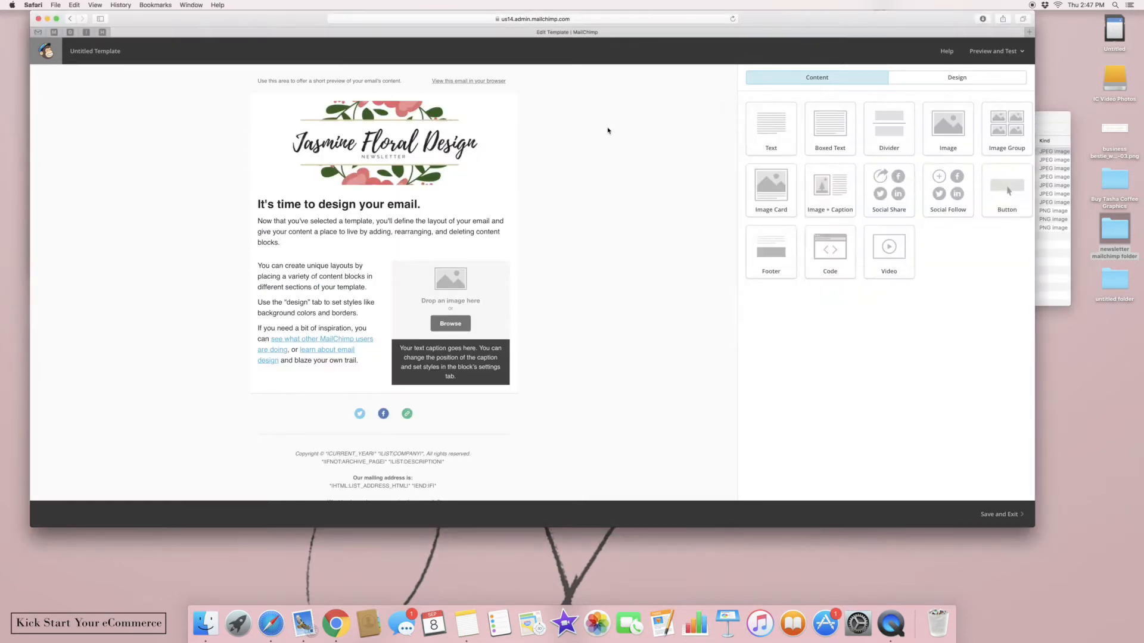
Leave the preheader text unchanged and open the footer block, with the editor beside the note
click(360, 88)
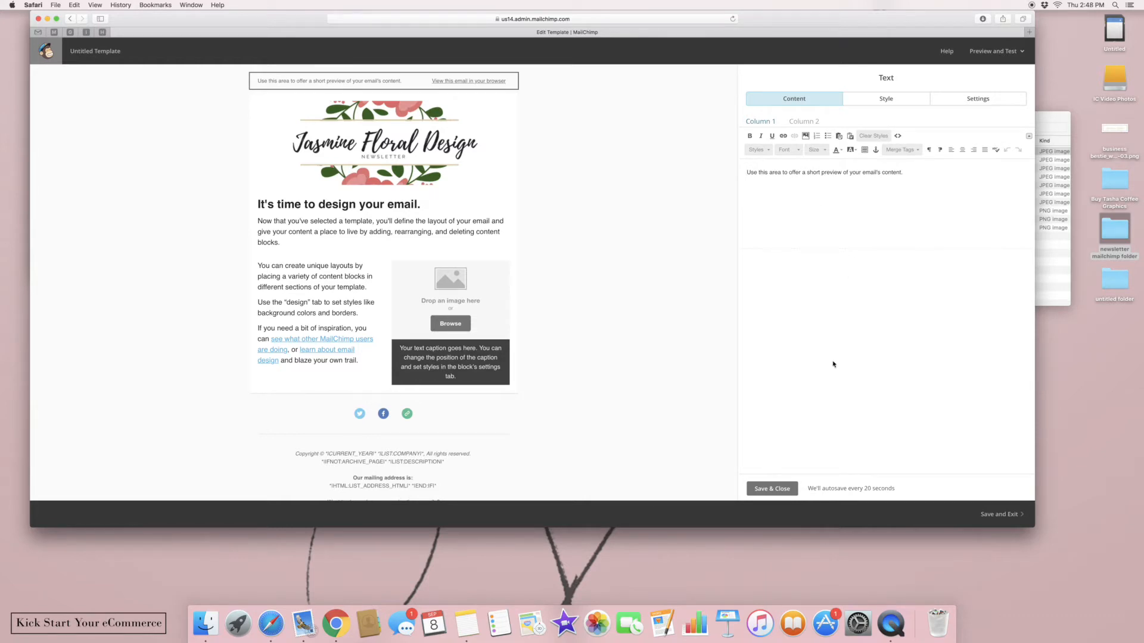
click(771, 491)
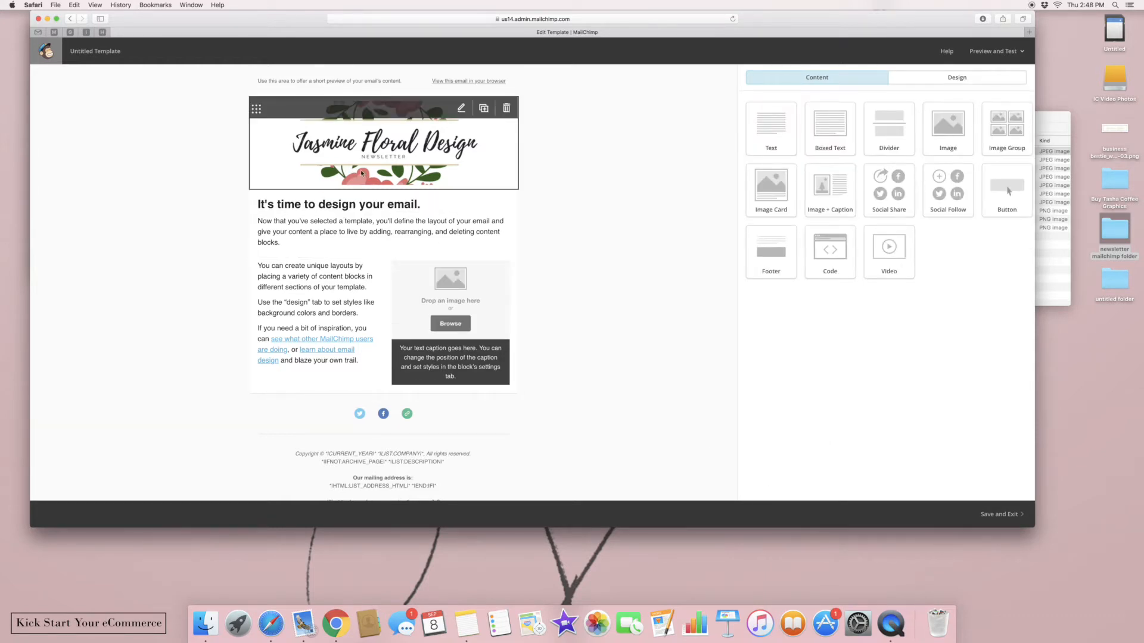
click(444, 464)
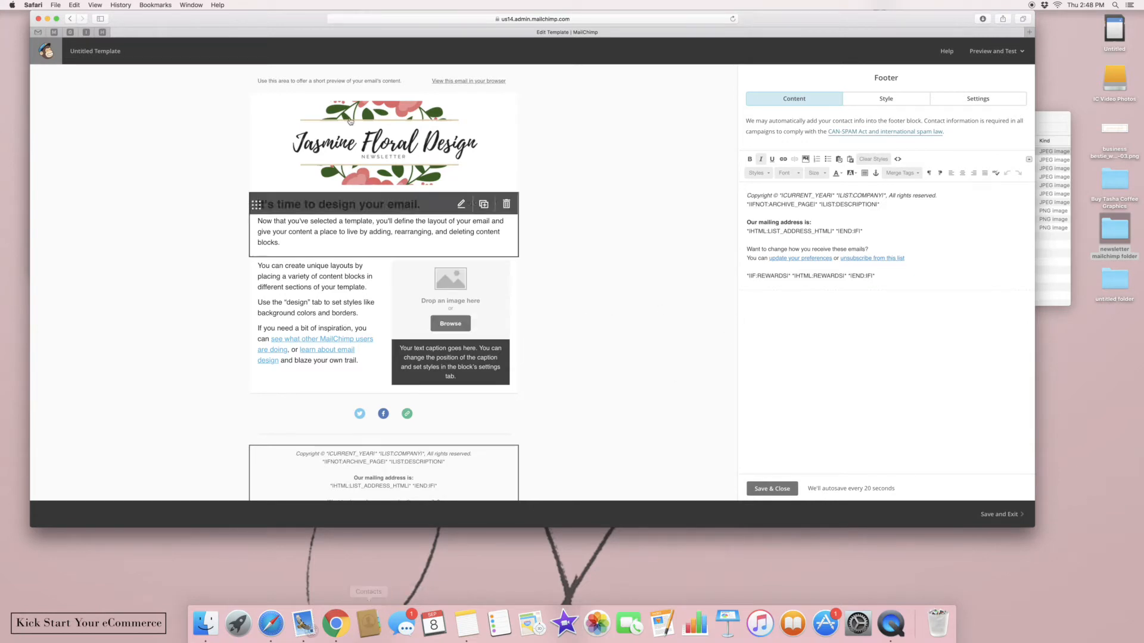
drag(266, 21, 432, 23)
Copy the copyright and signup lines from the 'KSYE newsletter content' note
click(125, 97)
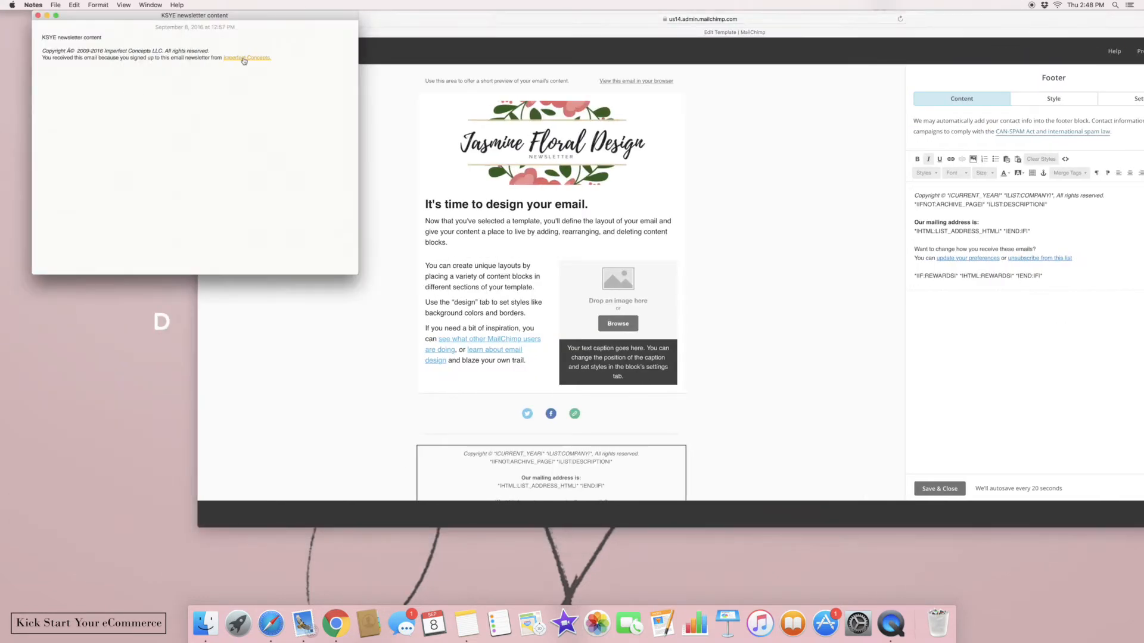
drag(291, 58, 250, 79)
click(56, 51)
right_click(207, 53)
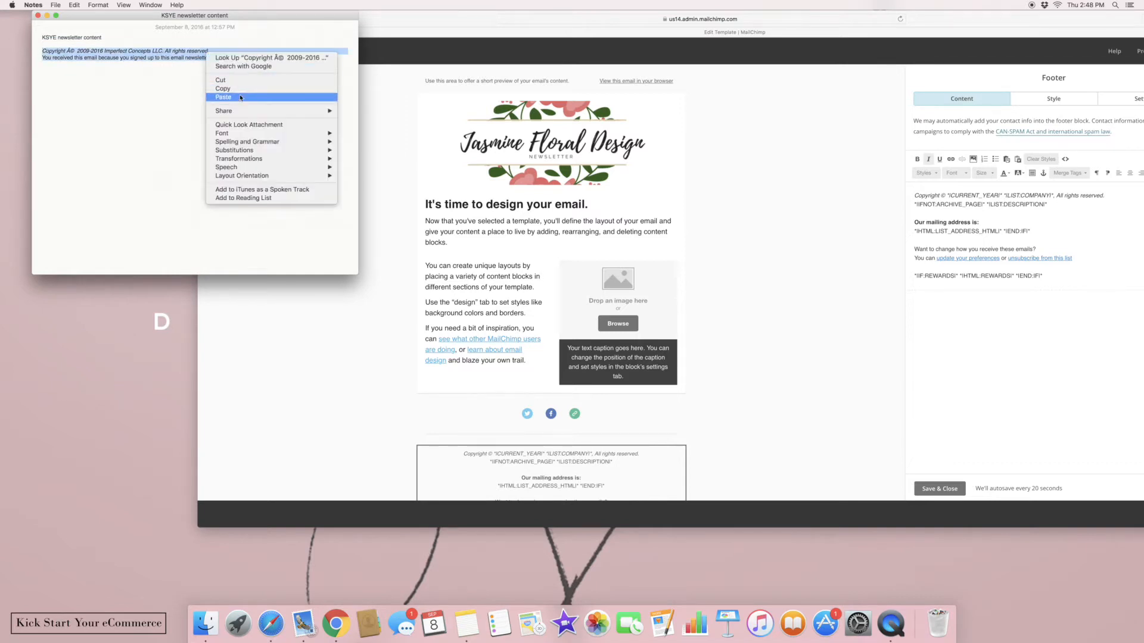
click(227, 90)
Replace the footer's old copyright and mailing-address lines with the copied text
click(778, 173)
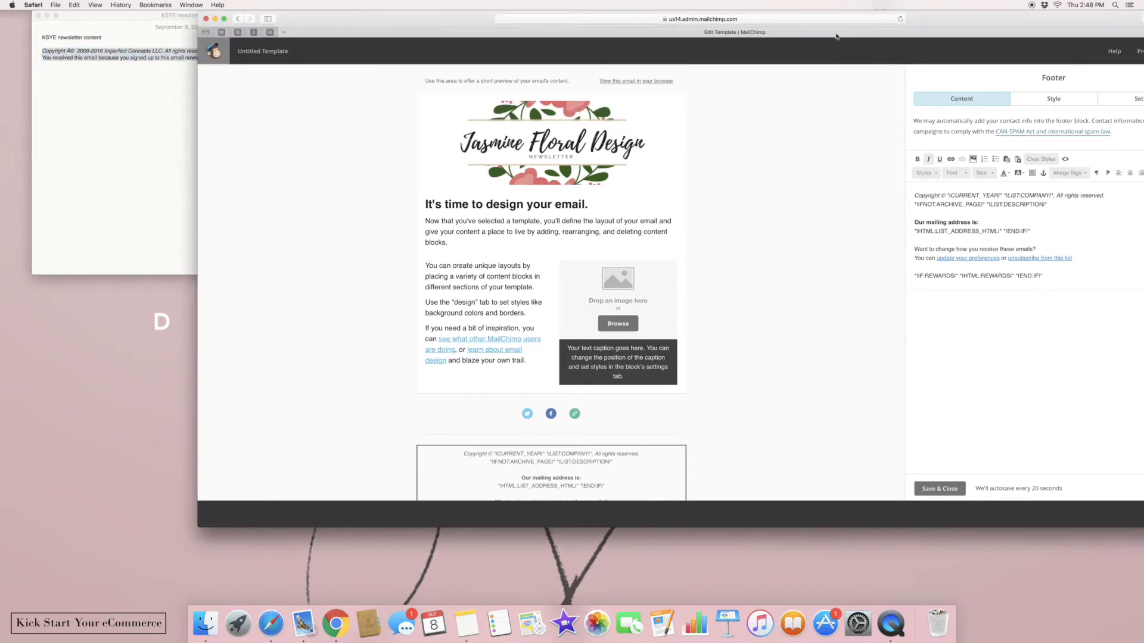
drag(972, 32, 776, 32)
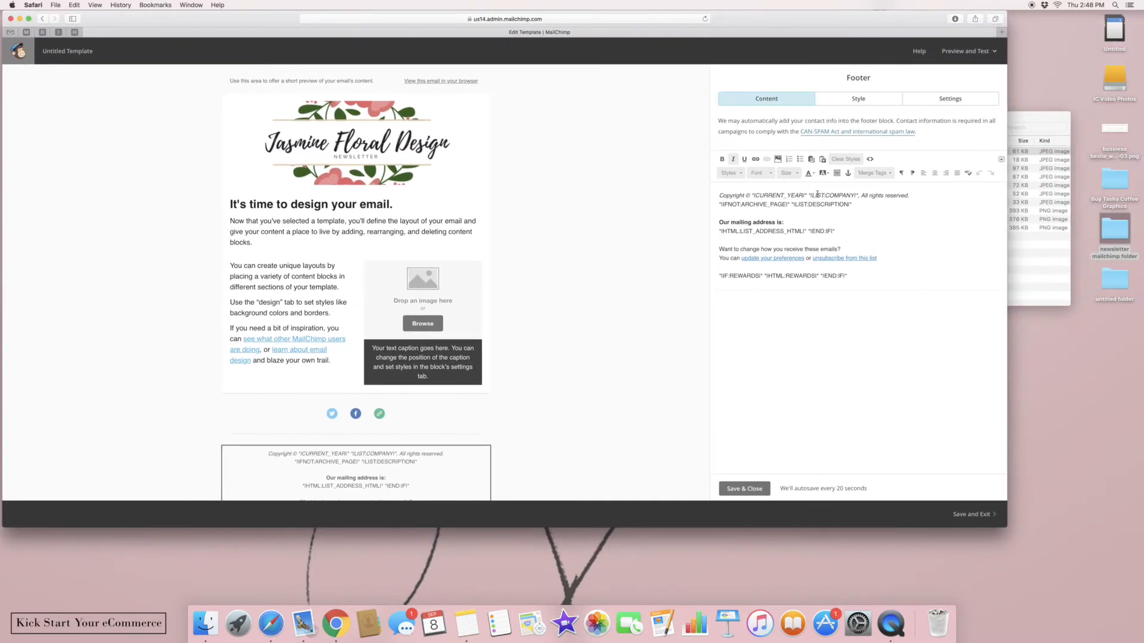
drag(836, 231, 719, 196)
key(BackSpace)
key(super+v)
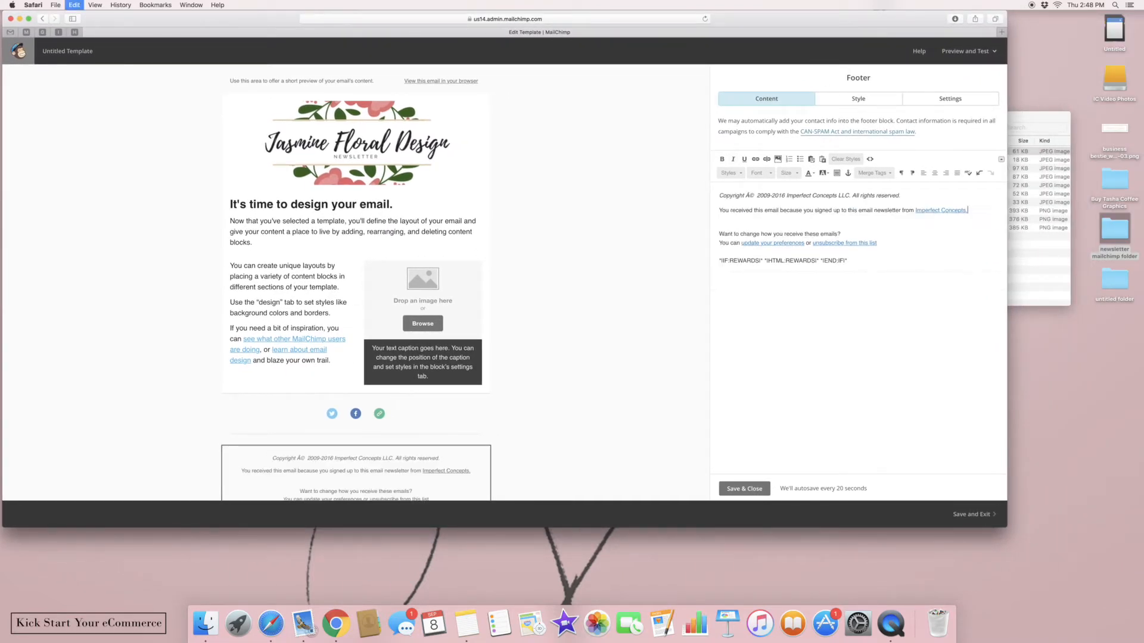
Change 'Imperfect Concepts LLC' to 'Jasmine Floral Design' in the copyright line
click(851, 196)
drag(847, 196, 788, 198)
key(BackSpace)
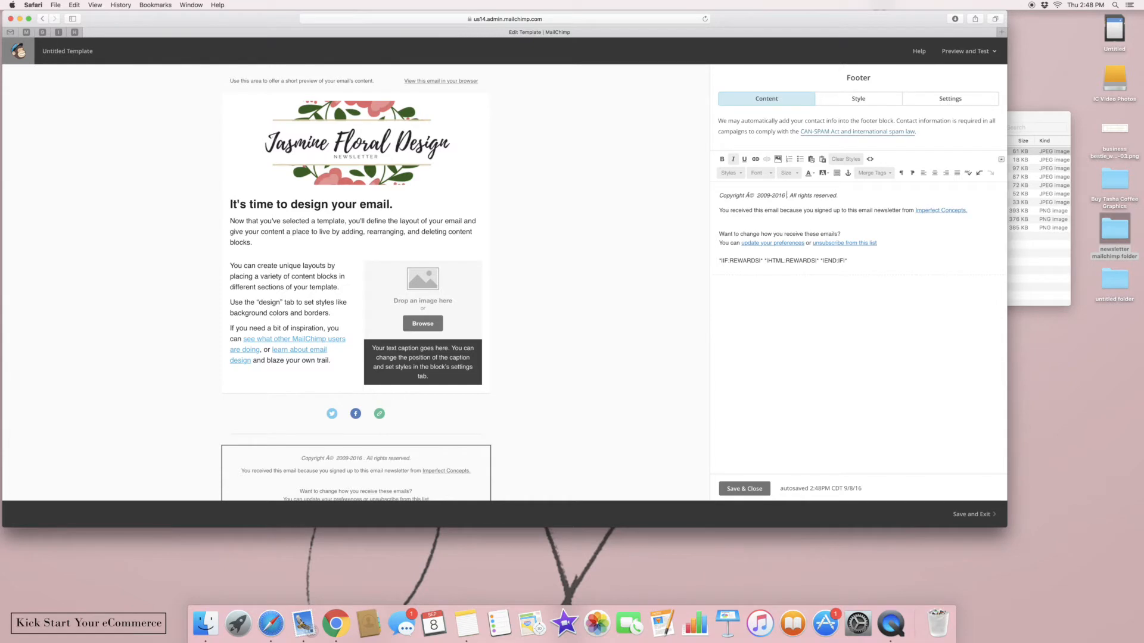
text(Jasmine Floral Design)
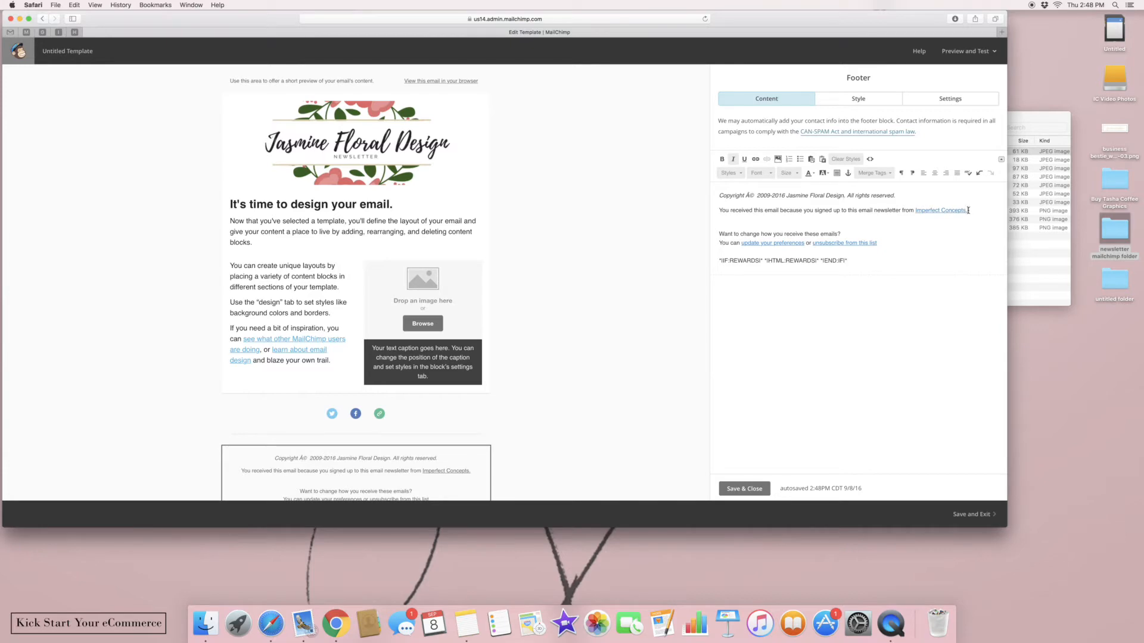
drag(968, 210, 916, 213)
Copy the existing link's imperfectconcepts.com web address
click(756, 159)
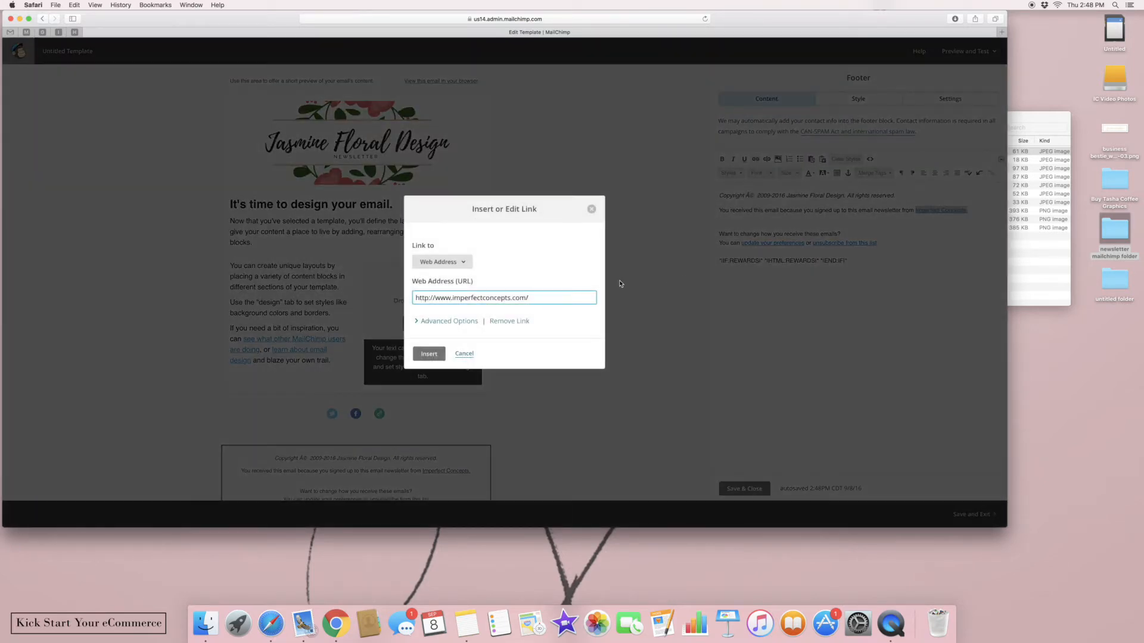
triple_click(544, 295)
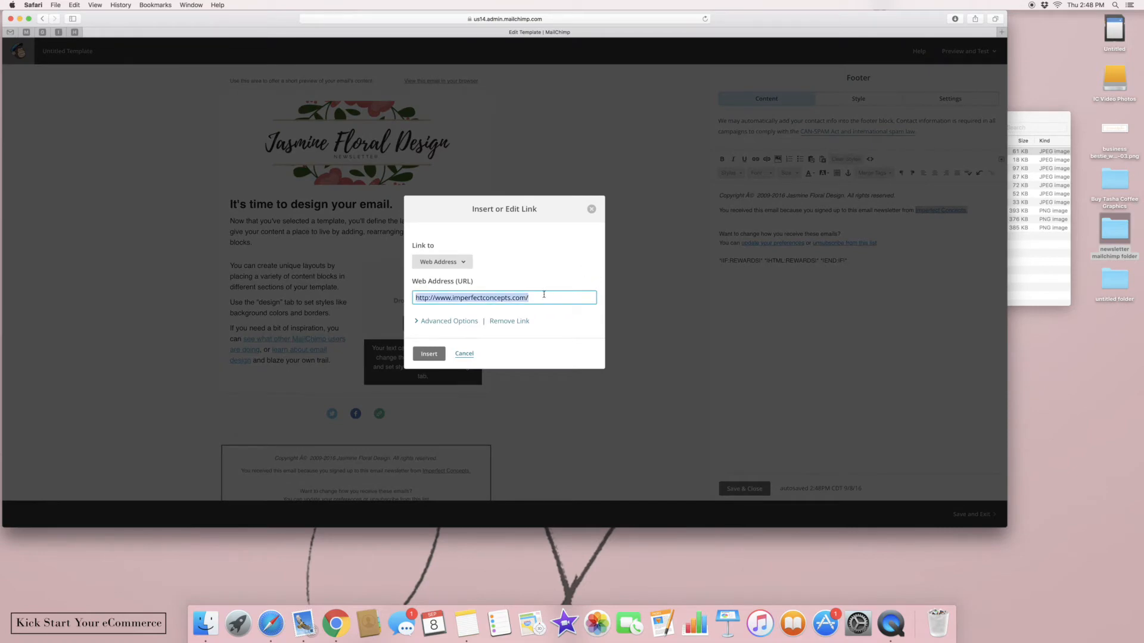
right_click(541, 296)
click(566, 332)
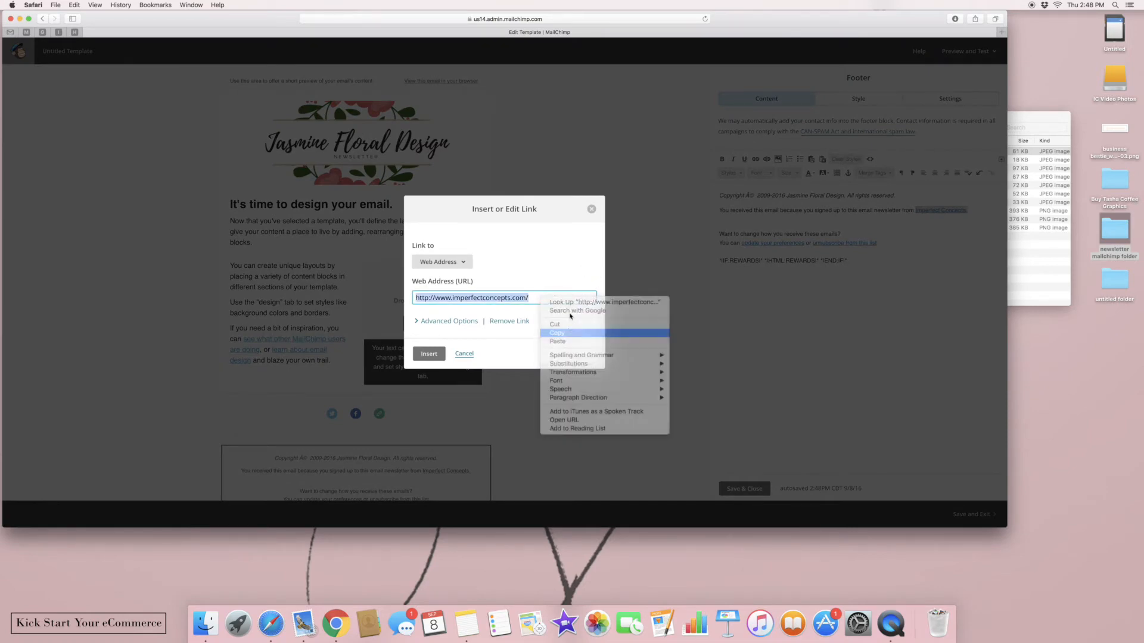
click(591, 209)
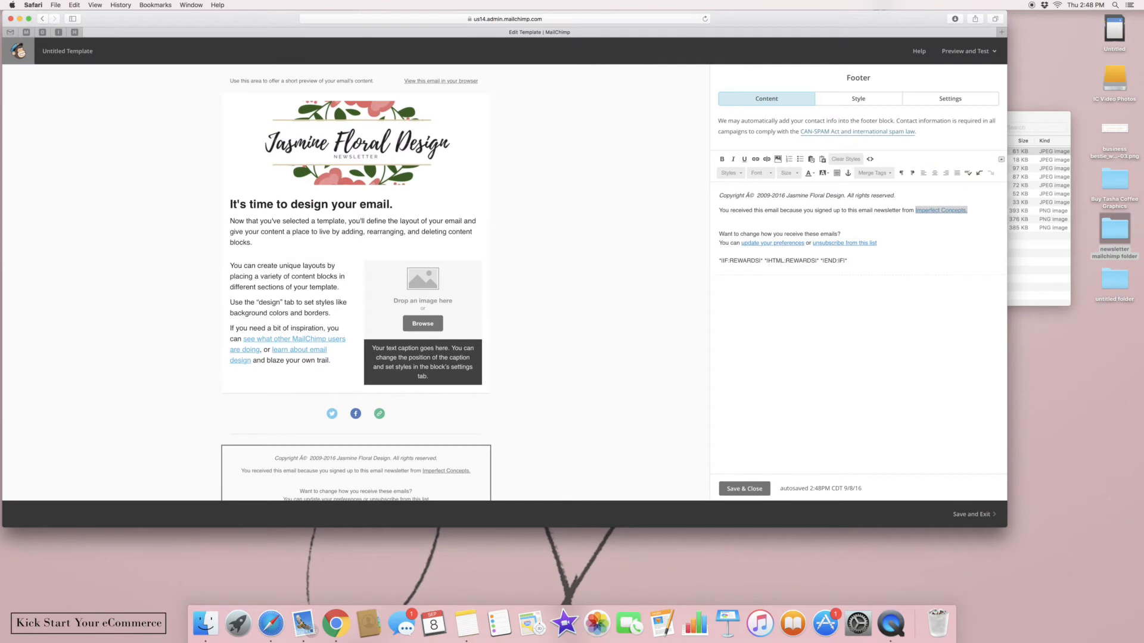
Retype the link text as 'Jasmine Floral Design.' and link it to the copied address
drag(986, 210, 915, 212)
text(Ja)
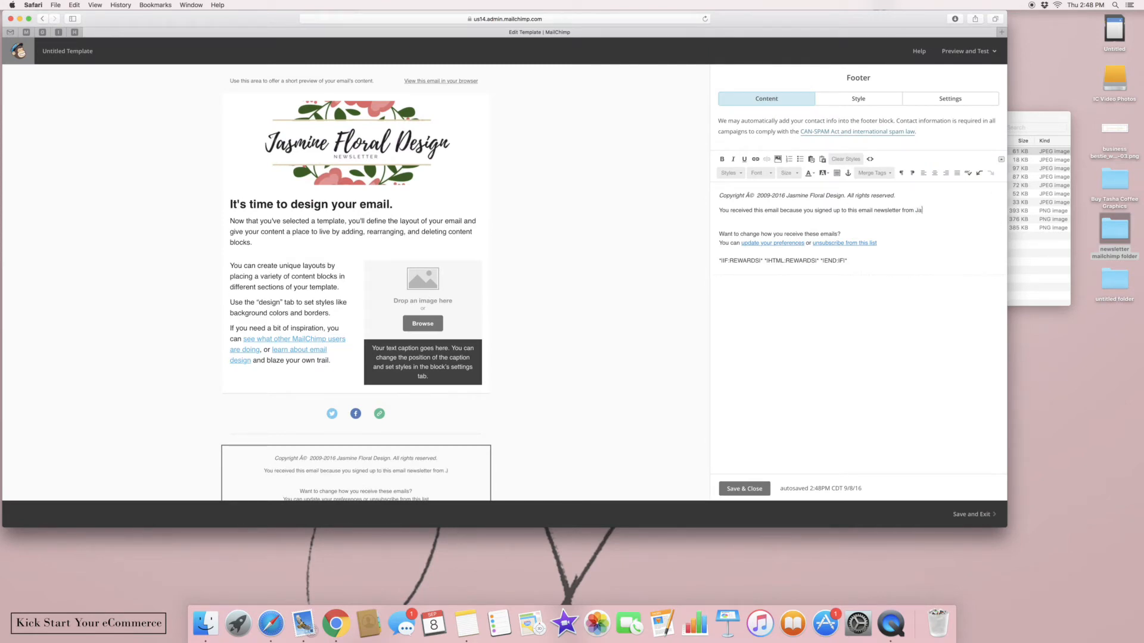
text(smine Floral Design.)
drag(974, 210, 916, 213)
click(756, 159)
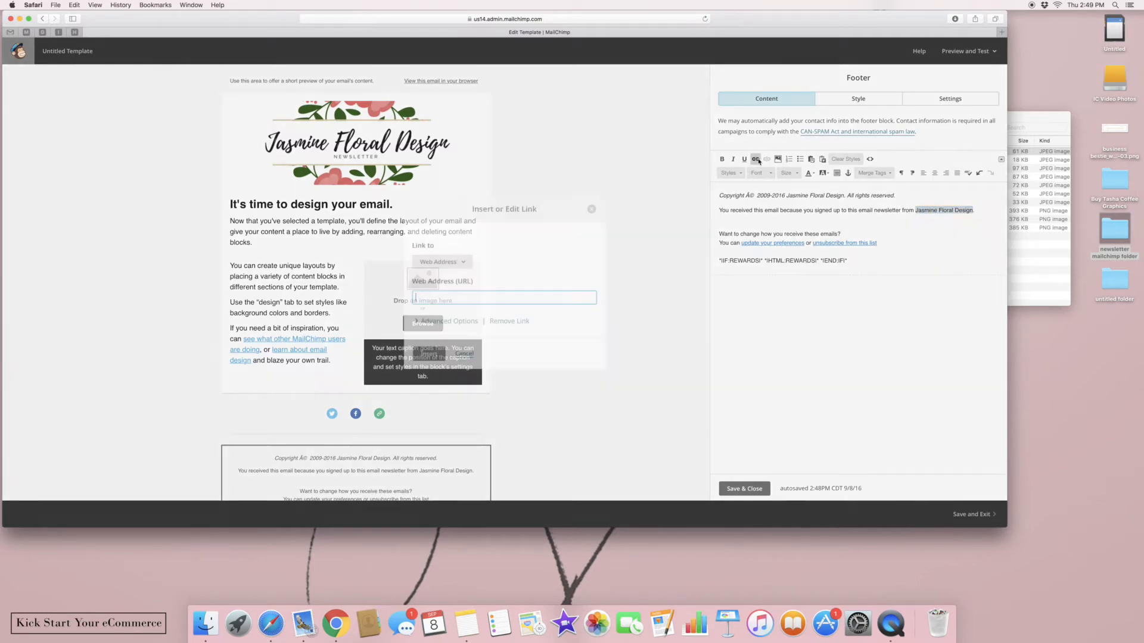
right_click(568, 291)
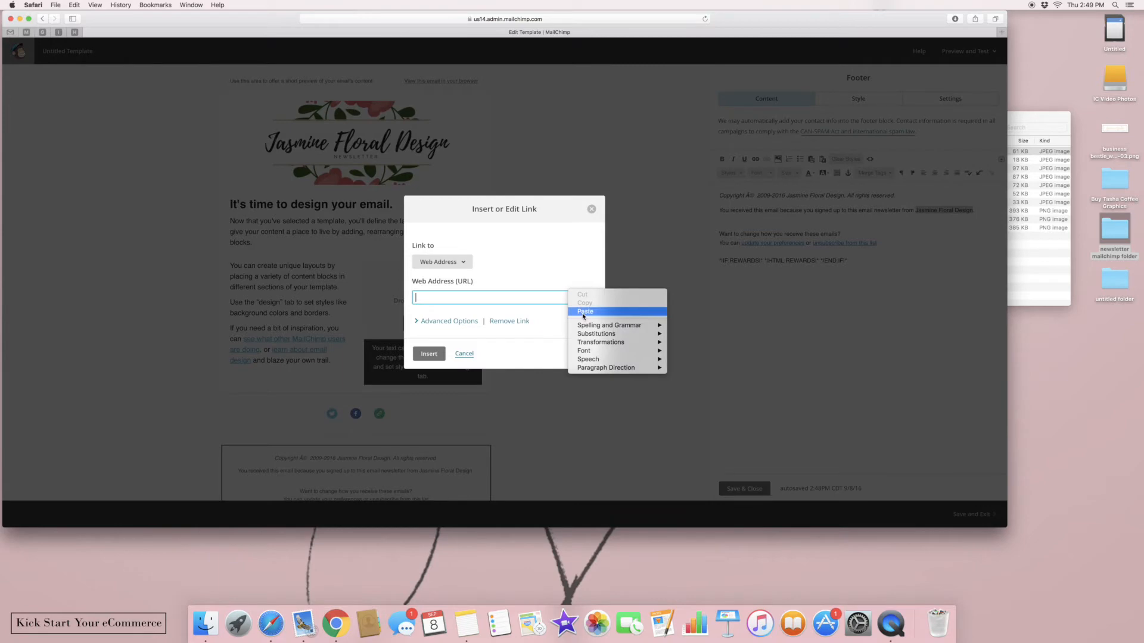
click(581, 309)
click(429, 354)
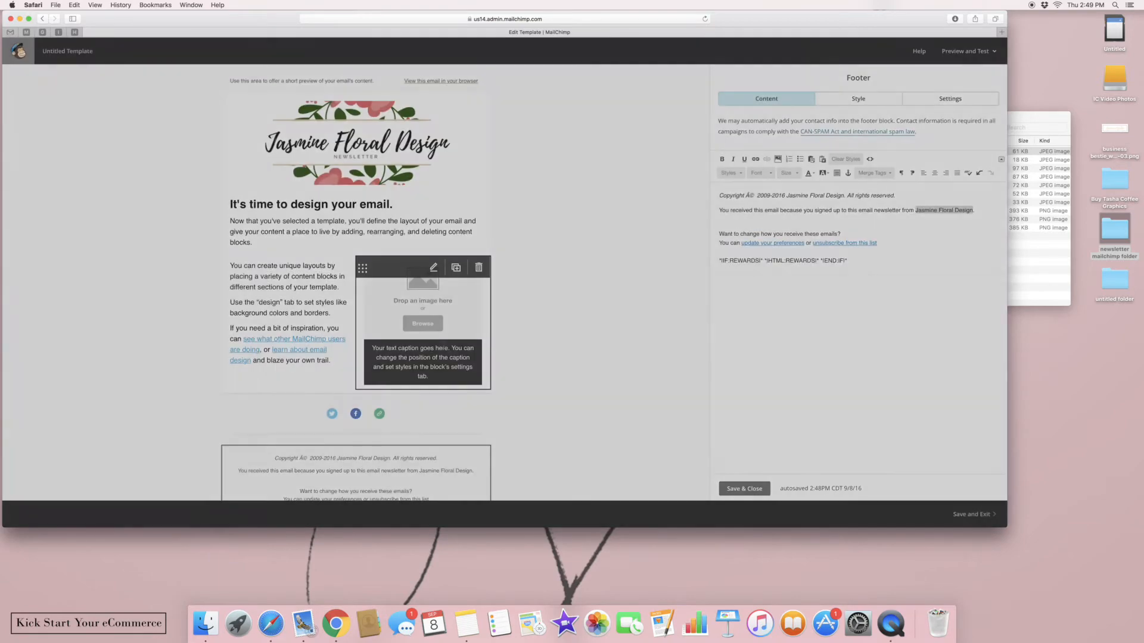
Delete the rewards merge-tag line and save the footer
drag(854, 259, 707, 262)
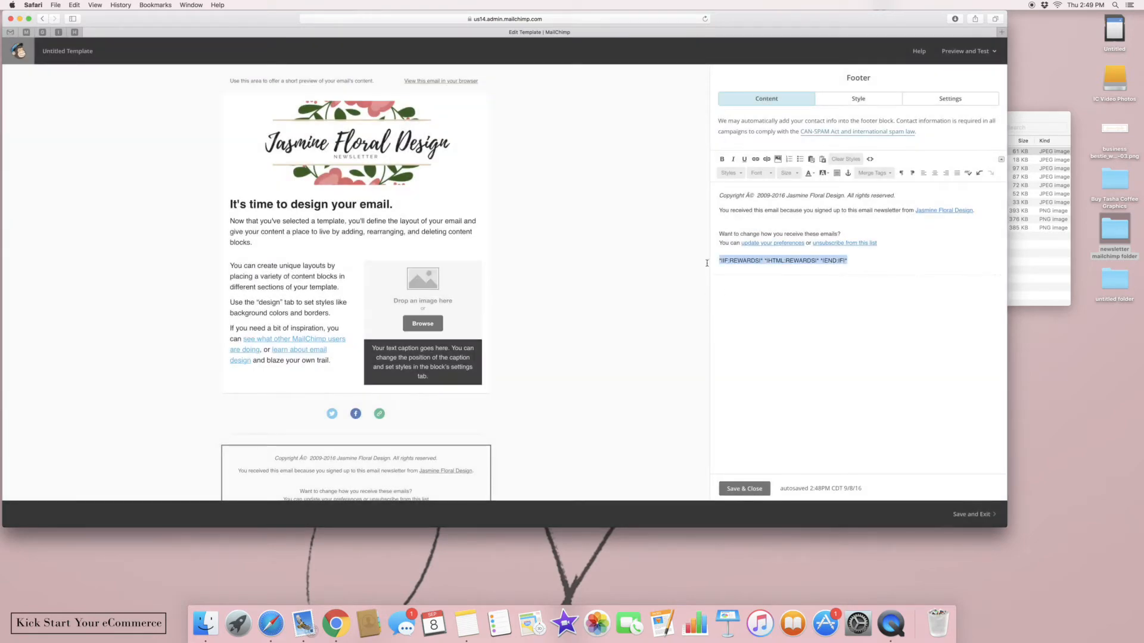
key(BackSpace)
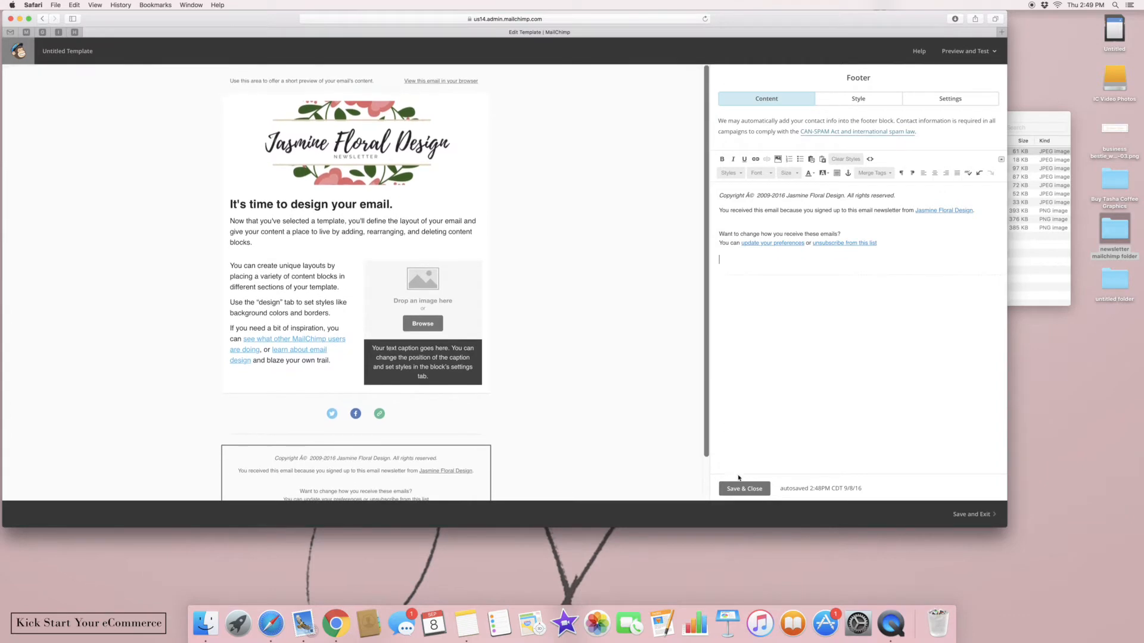
click(737, 488)
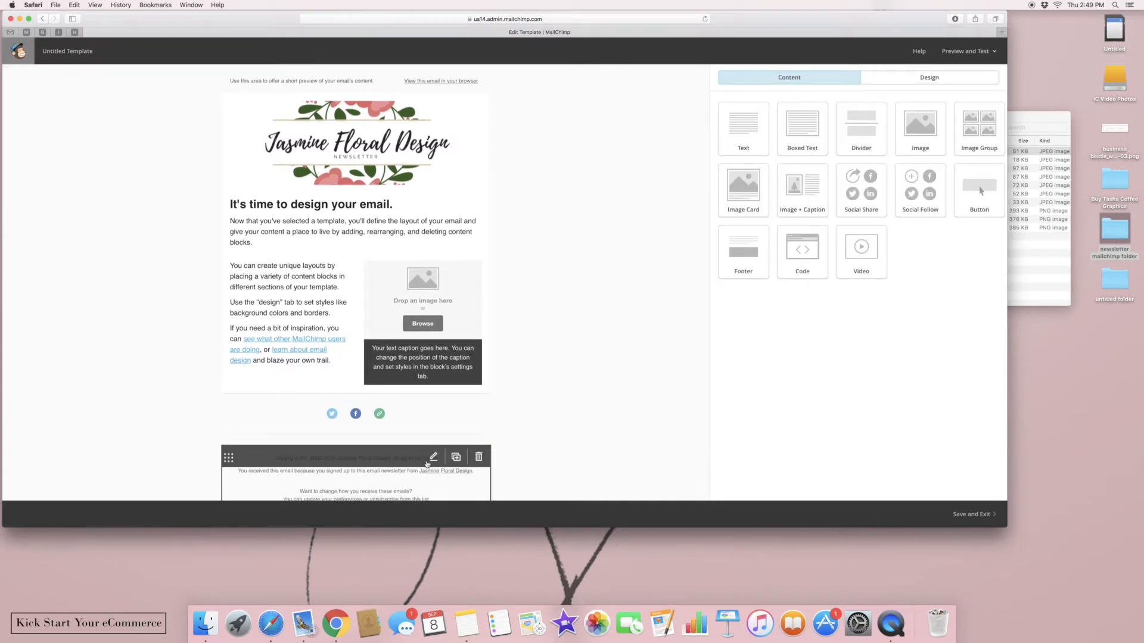
Add a Social Share bar and delete the Social Follow block
mouse_move(259, 359)
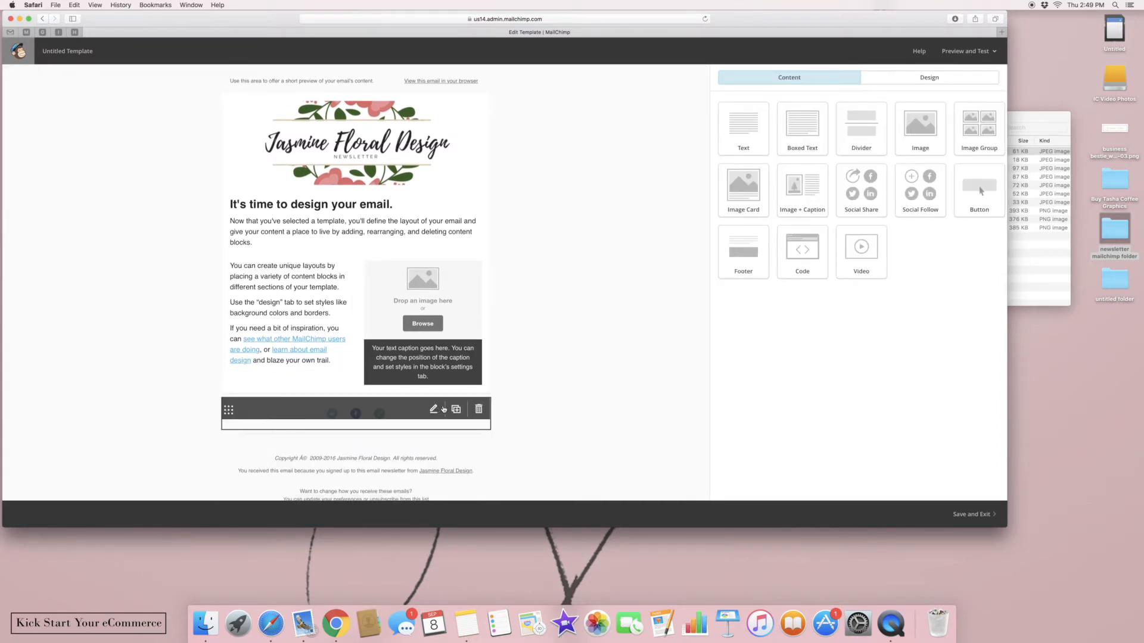
click(432, 410)
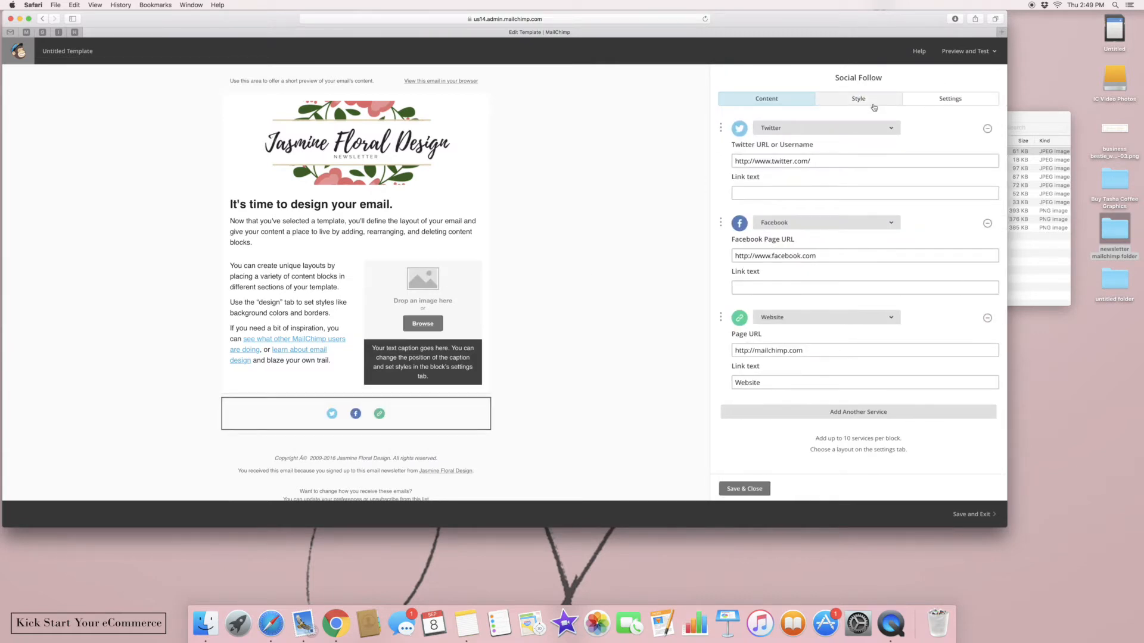
click(744, 488)
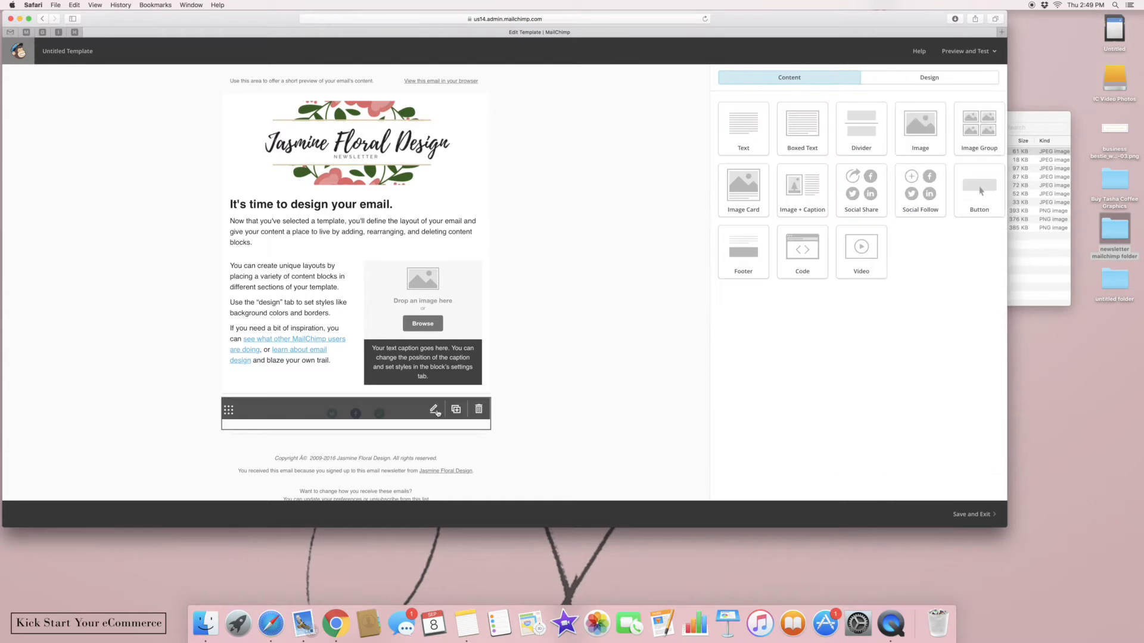
mouse_move(456, 410)
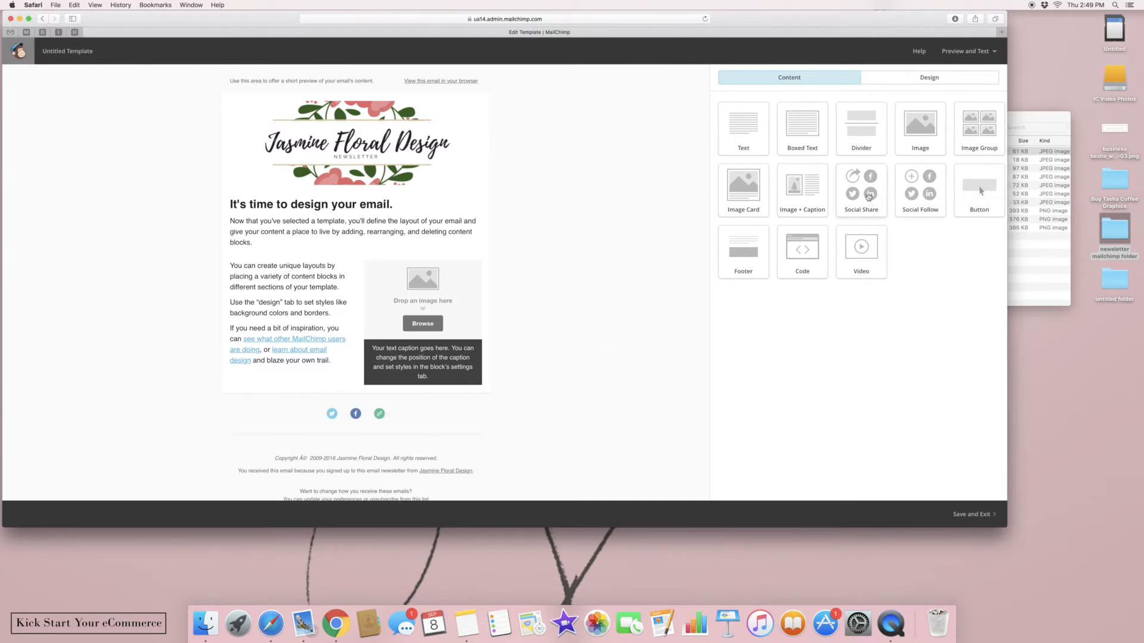
drag(863, 194, 380, 406)
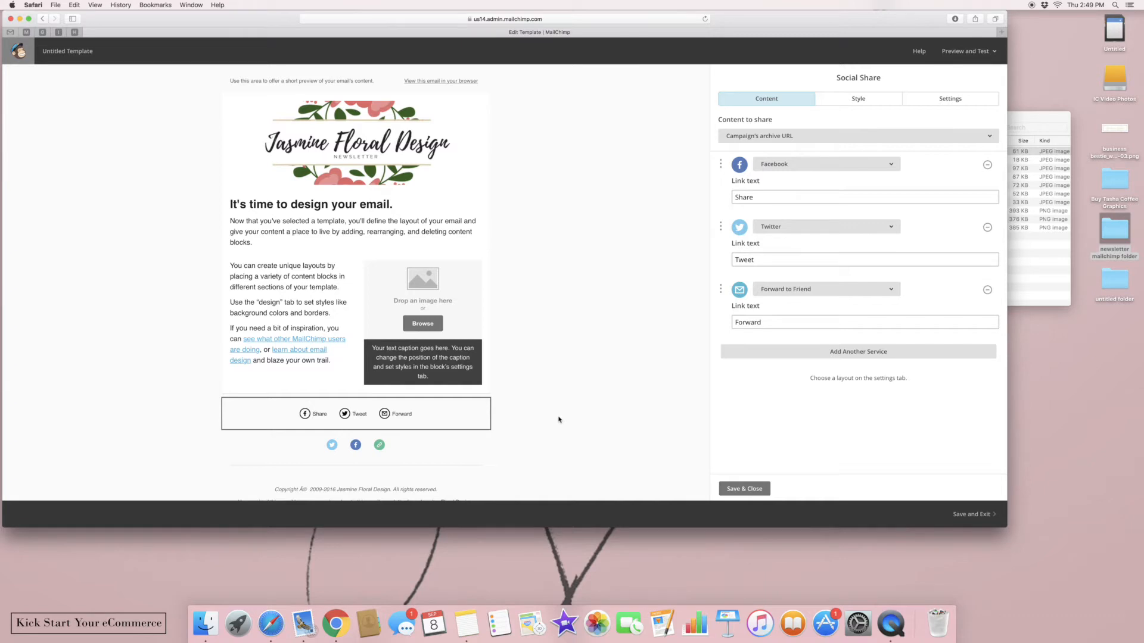
click(415, 448)
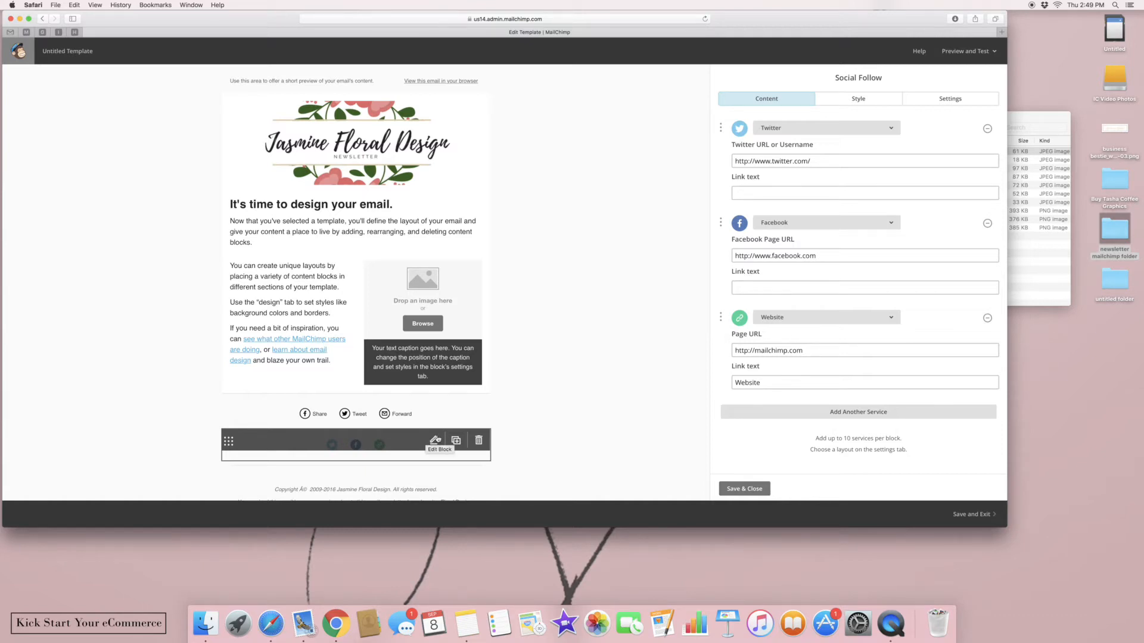
click(478, 440)
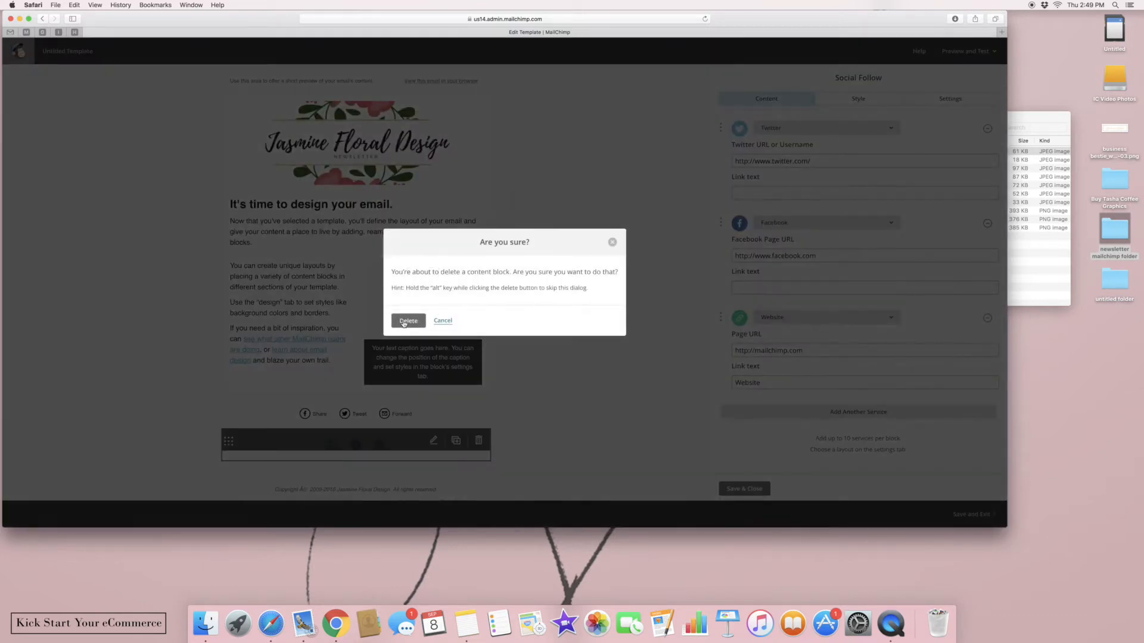
click(403, 322)
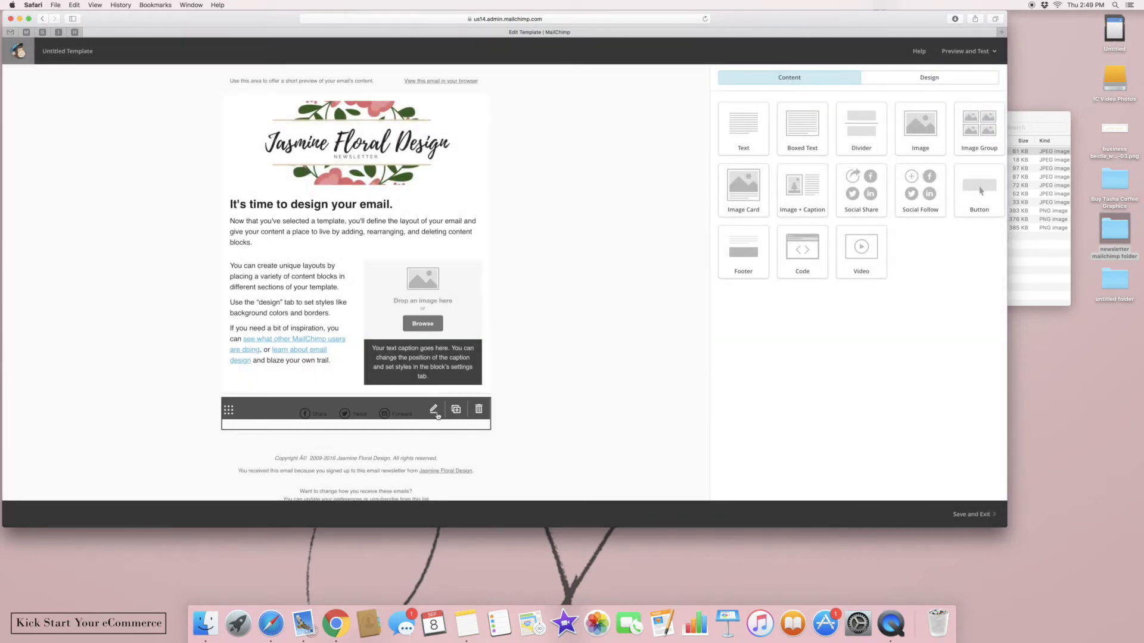
Add Google +1 and Read Later services to the share bar
click(435, 412)
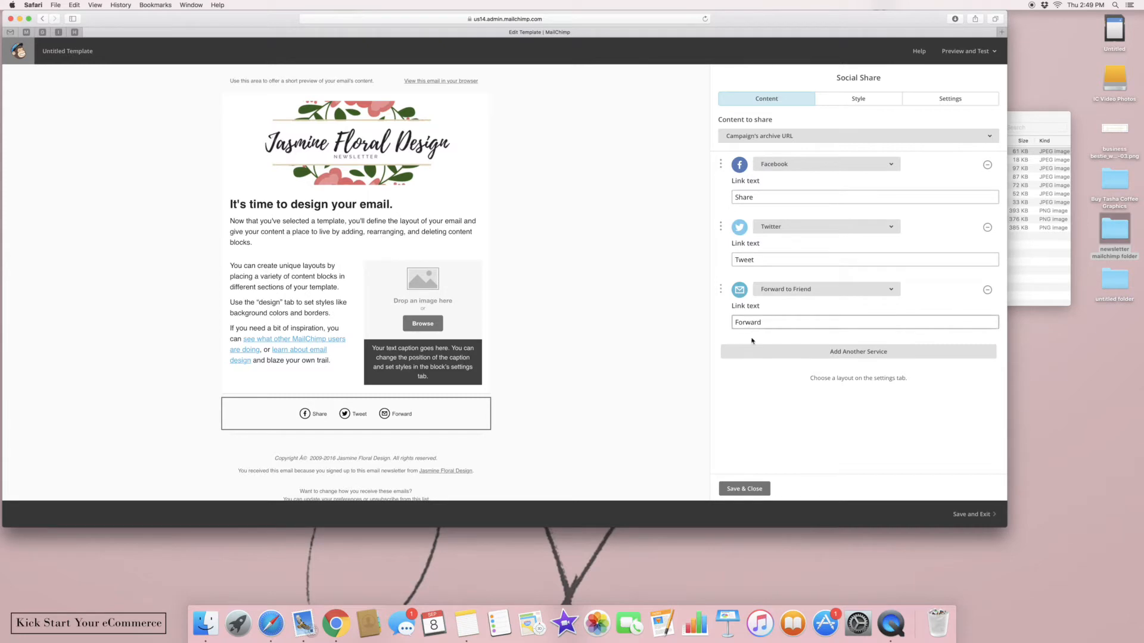
click(769, 355)
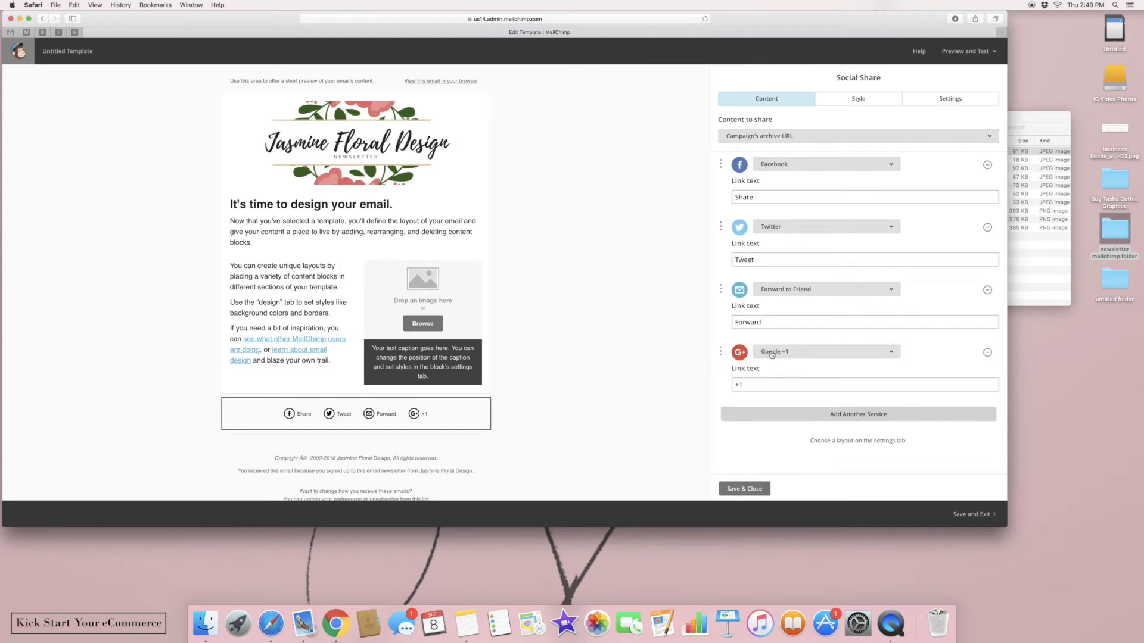
click(788, 415)
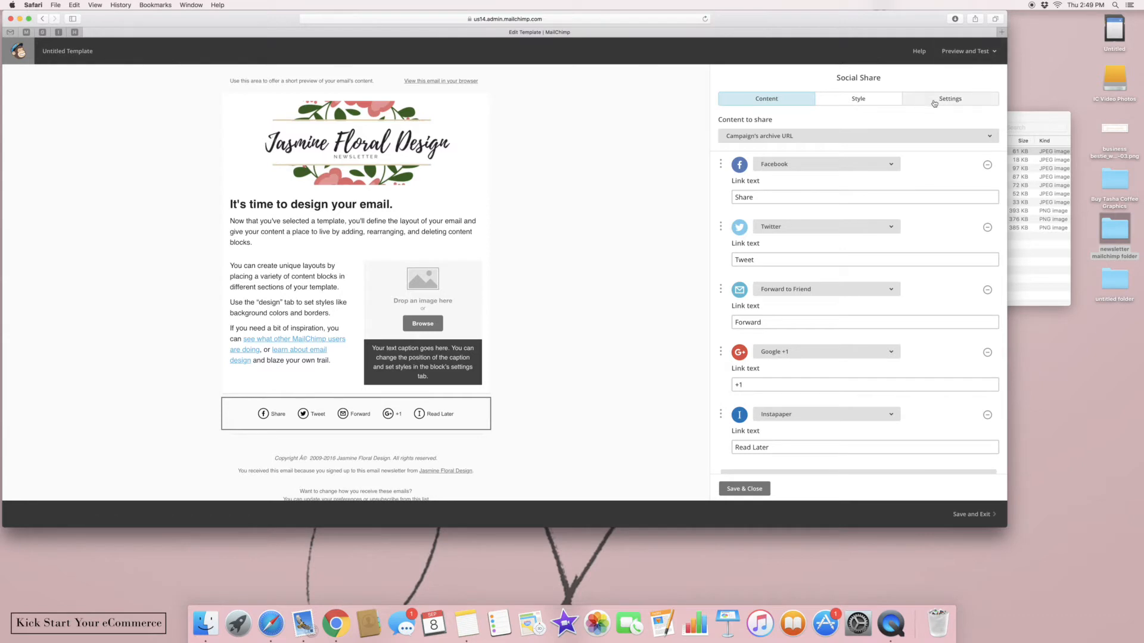
Set the share bar's container background to white #ffffff and save it
click(840, 99)
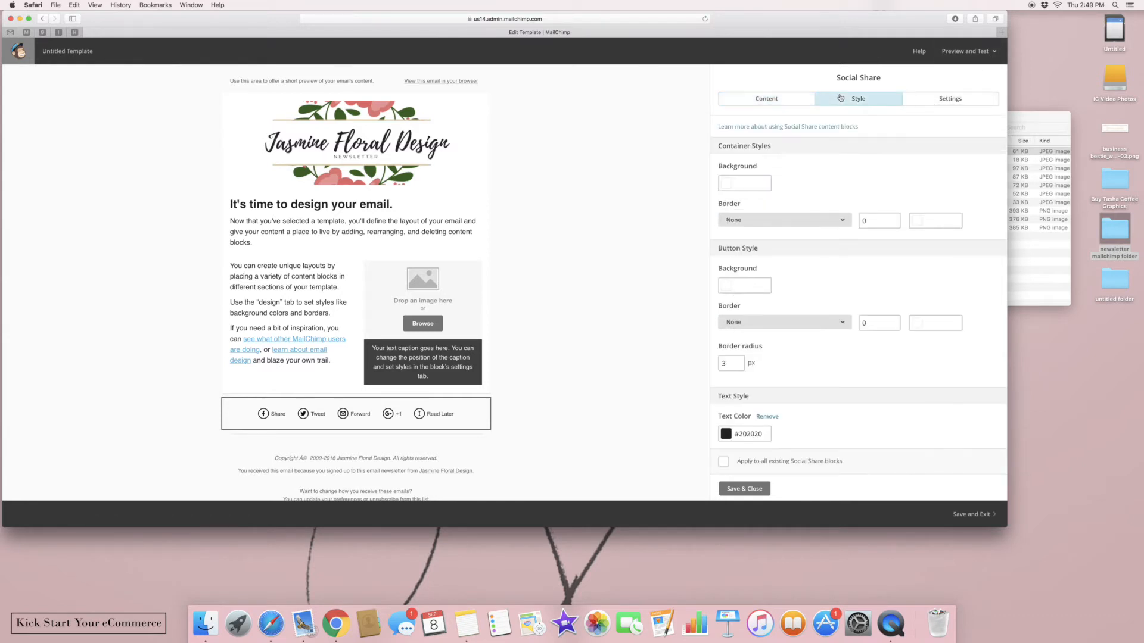
click(733, 184)
click(722, 201)
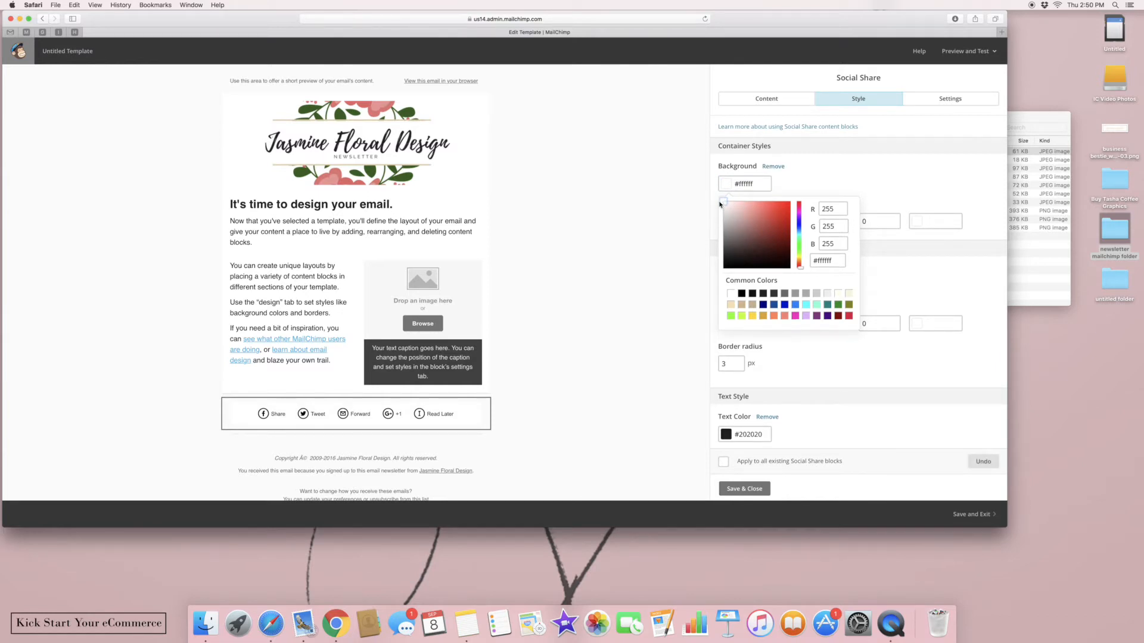
click(916, 179)
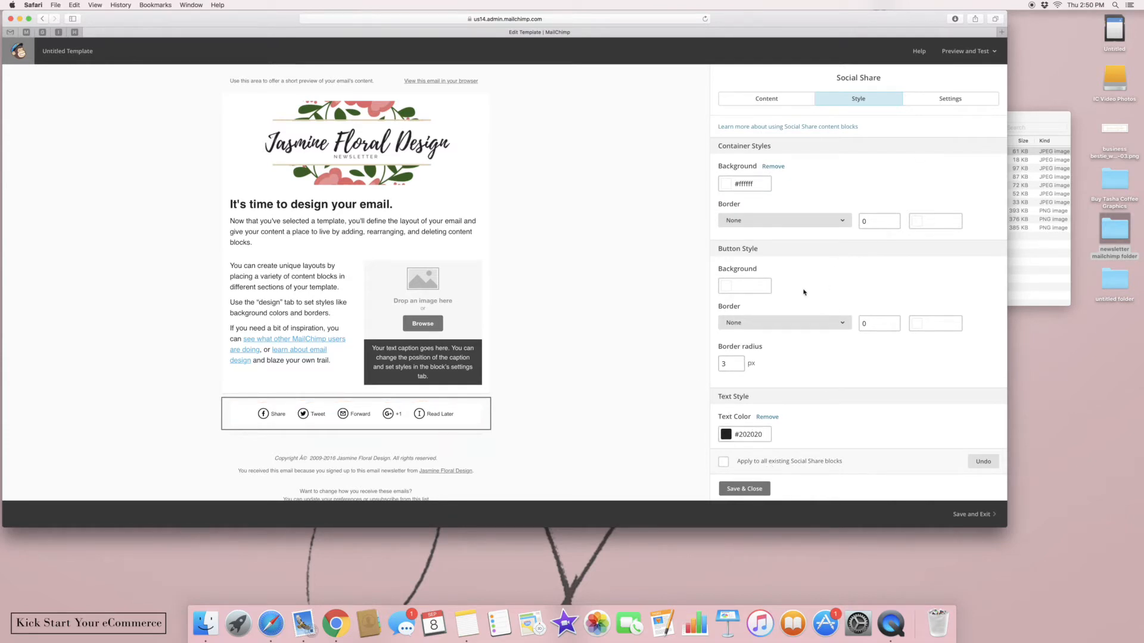
click(745, 489)
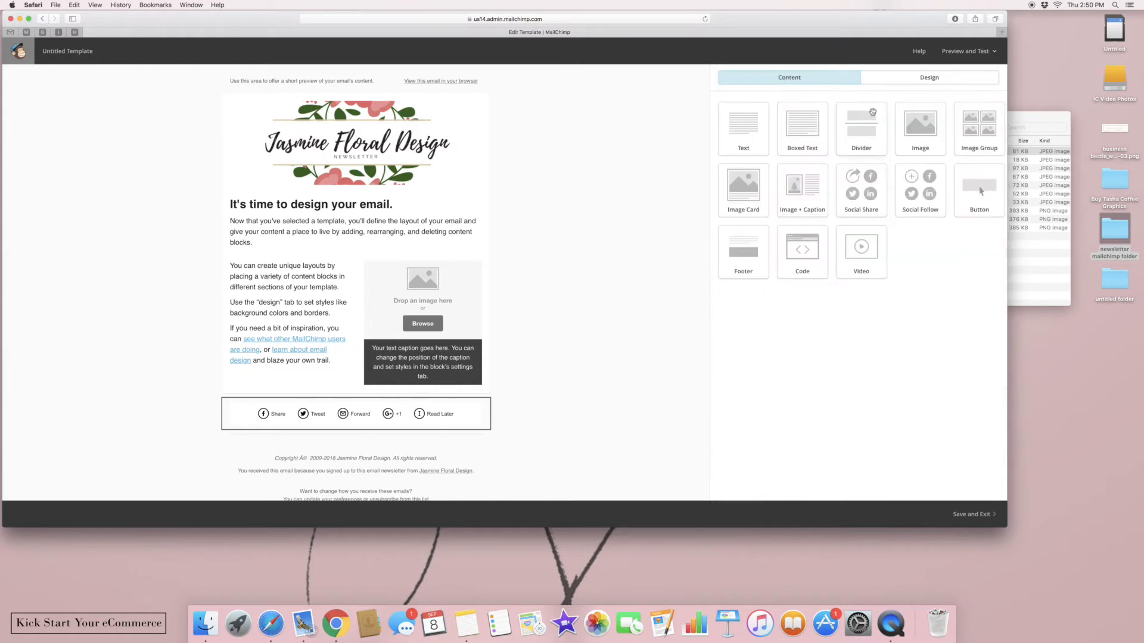
Add a Divider block directly below the intro text and save it
click(922, 83)
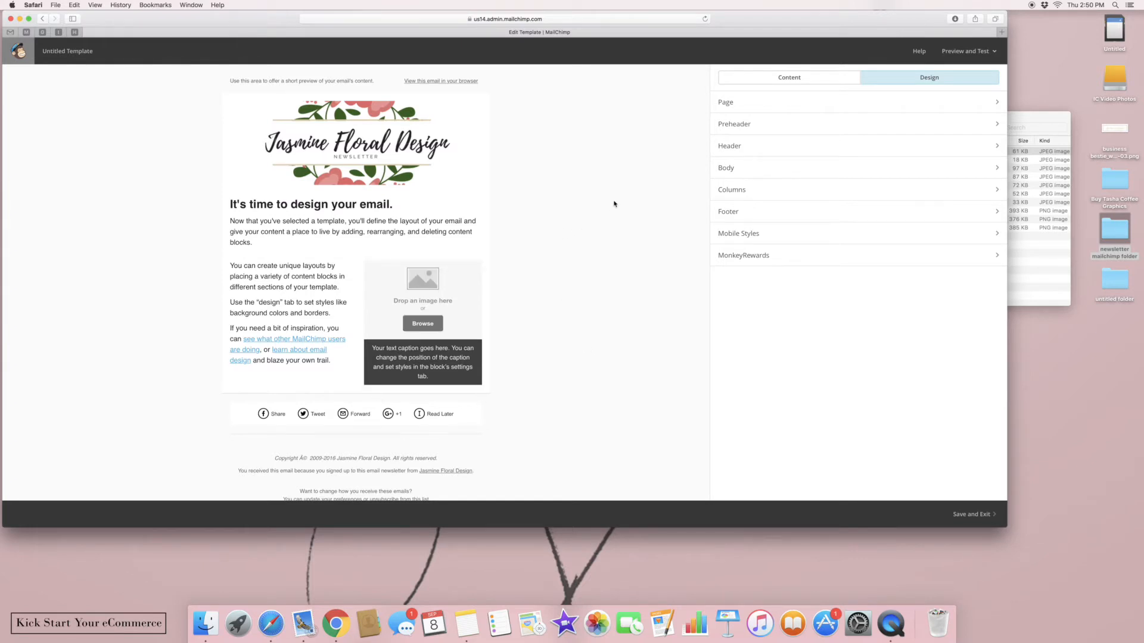
click(722, 83)
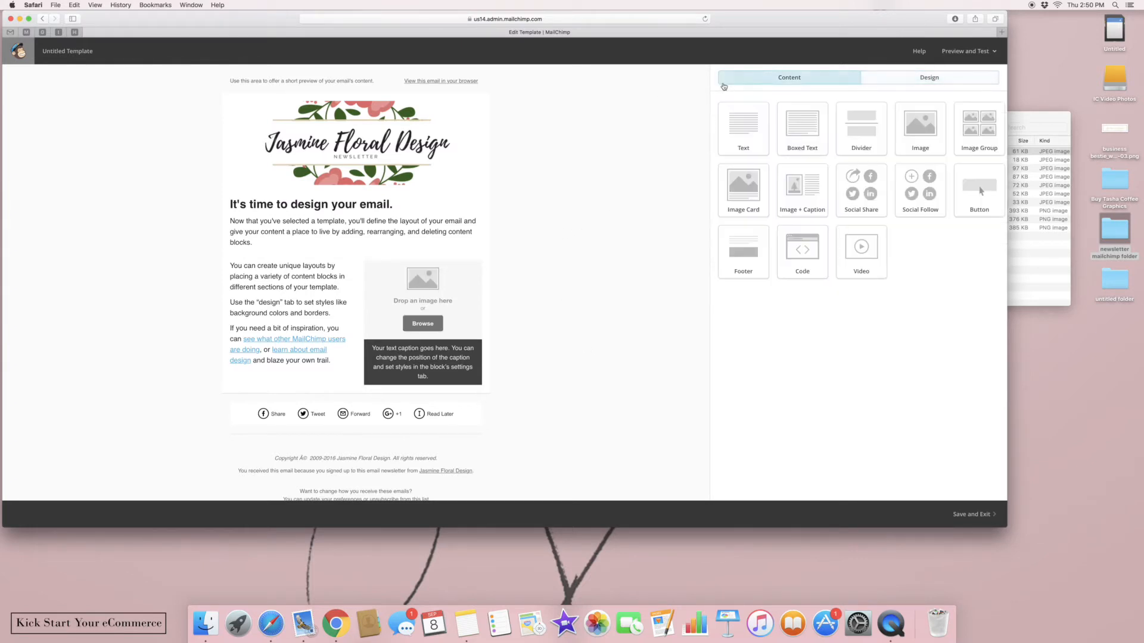
drag(862, 131, 393, 259)
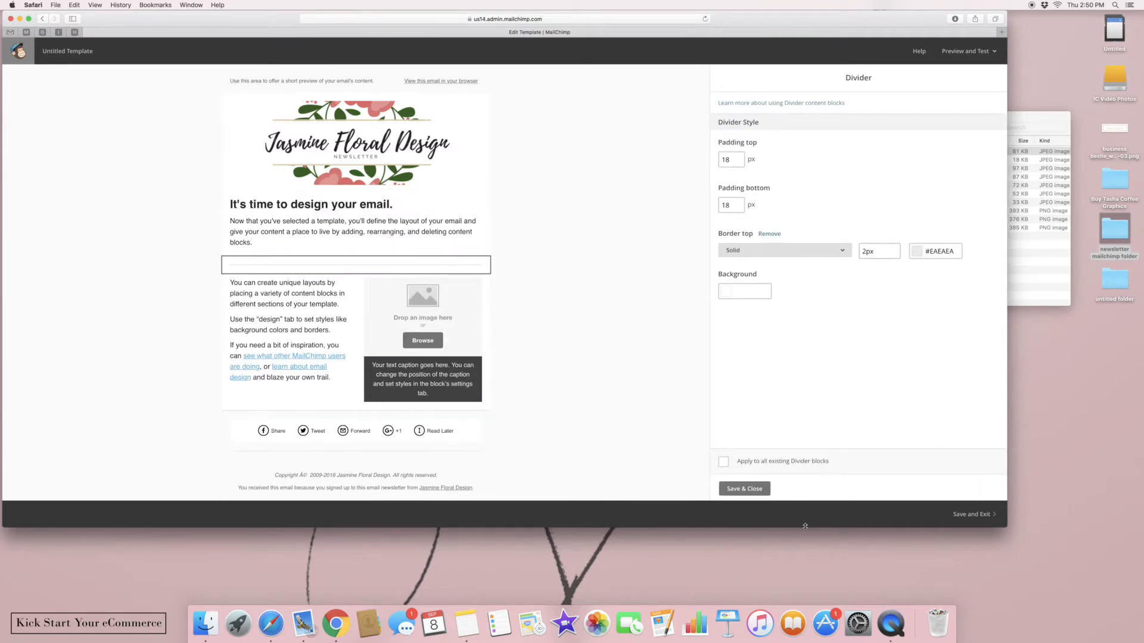
click(749, 488)
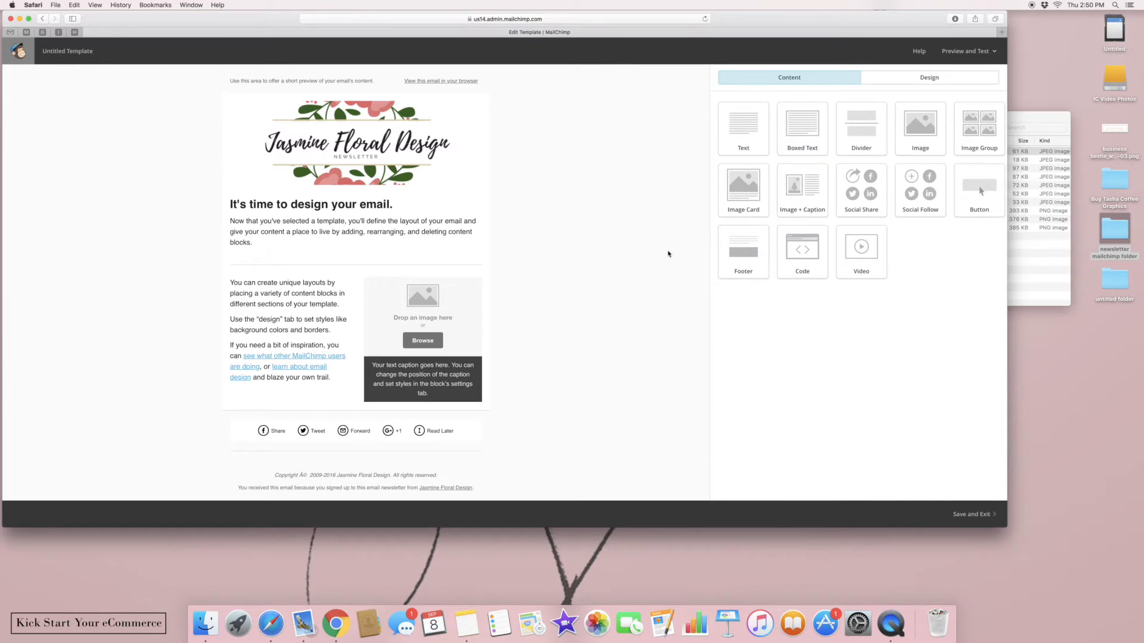
Place a second divider and a placeholder Text block just above the Social Share bar
drag(862, 131, 309, 420)
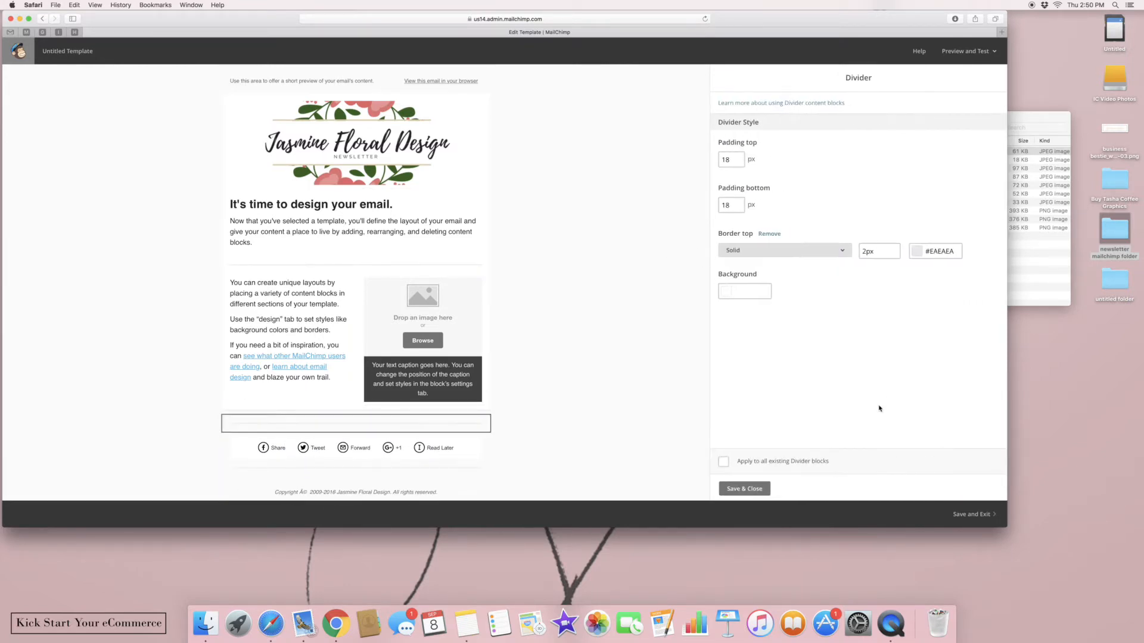
click(750, 490)
drag(745, 134, 370, 421)
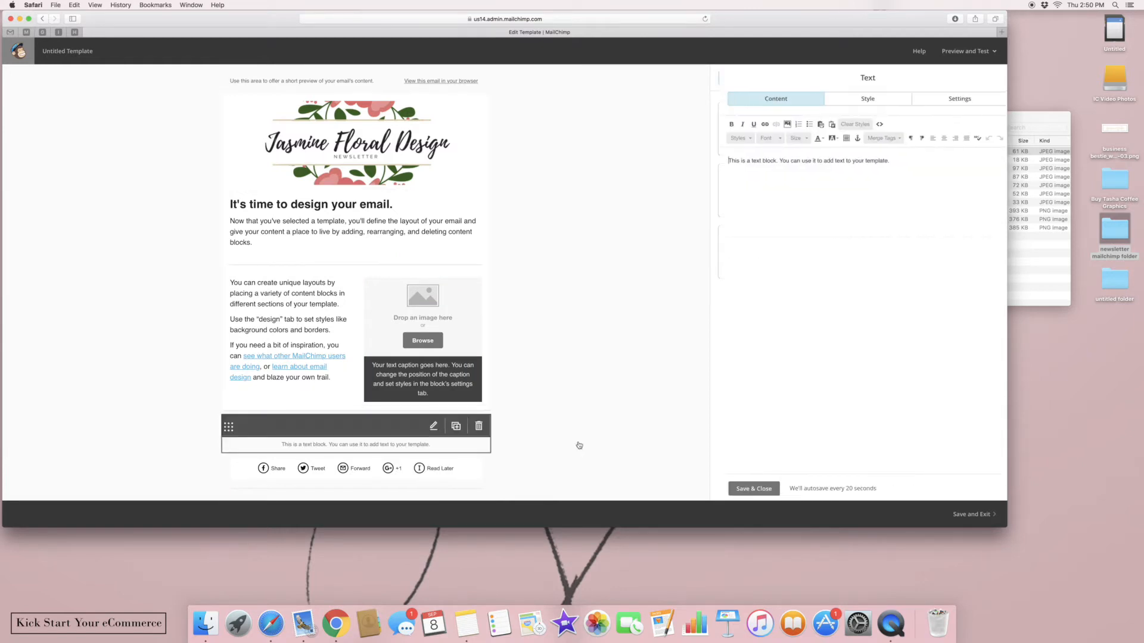
click(722, 490)
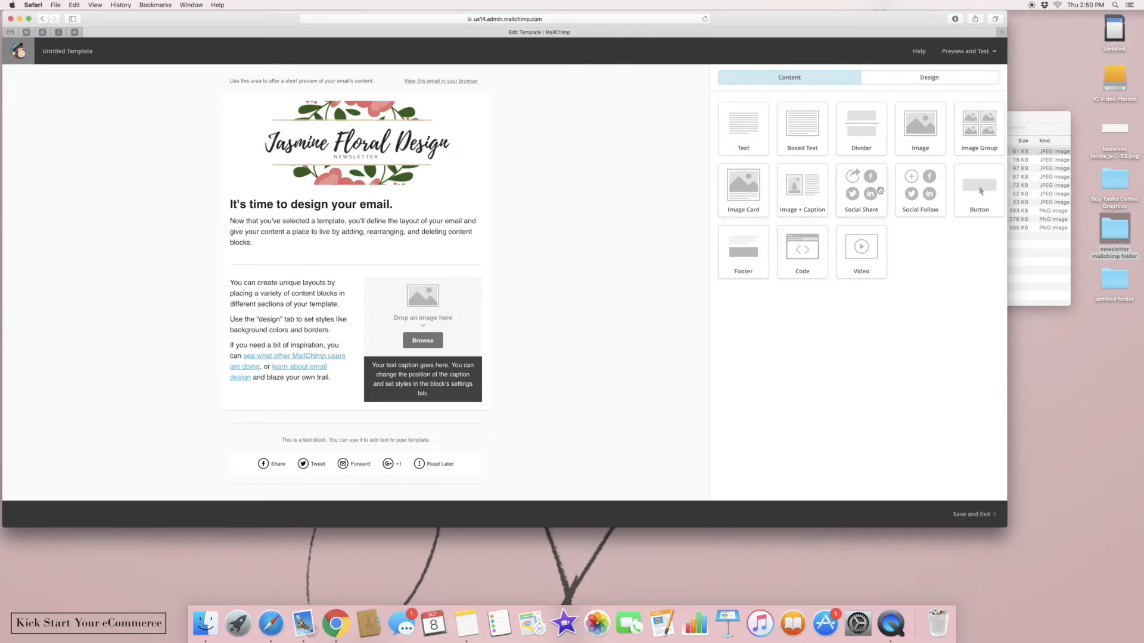
Drop a two-image Image Group and another Text block beneath the first text block, saving each
drag(970, 143, 380, 426)
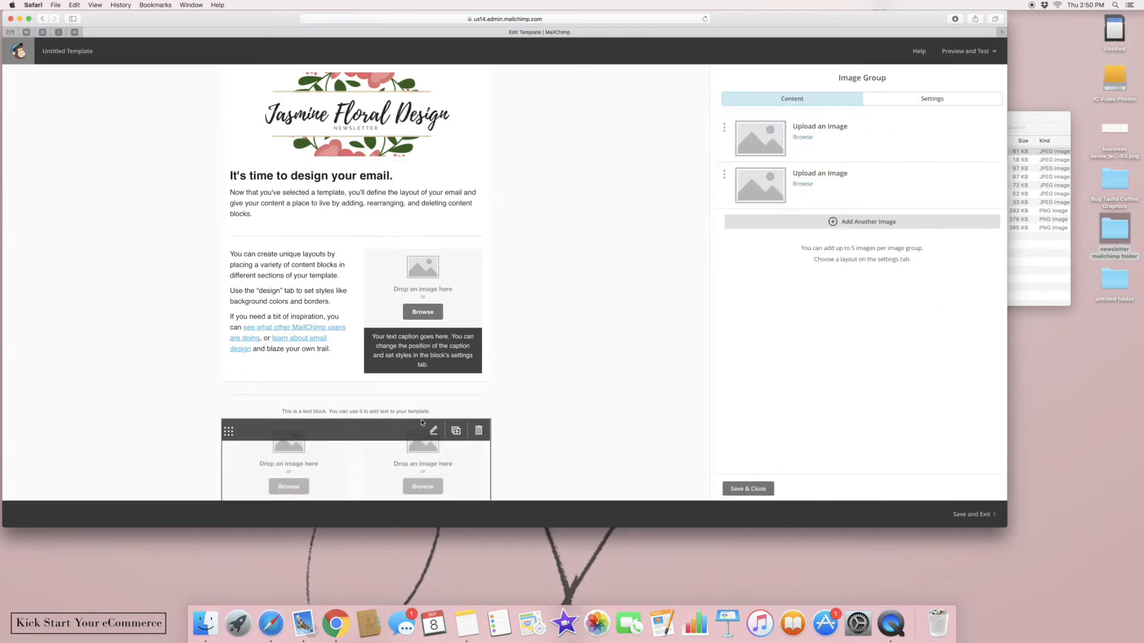
click(736, 490)
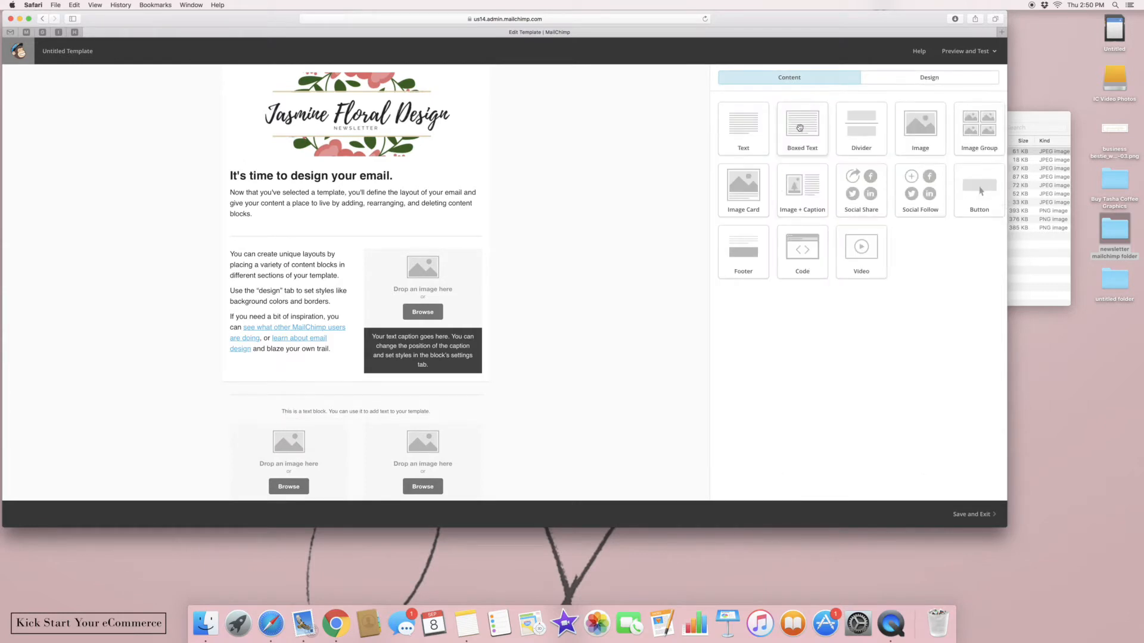
drag(753, 127, 385, 438)
click(746, 494)
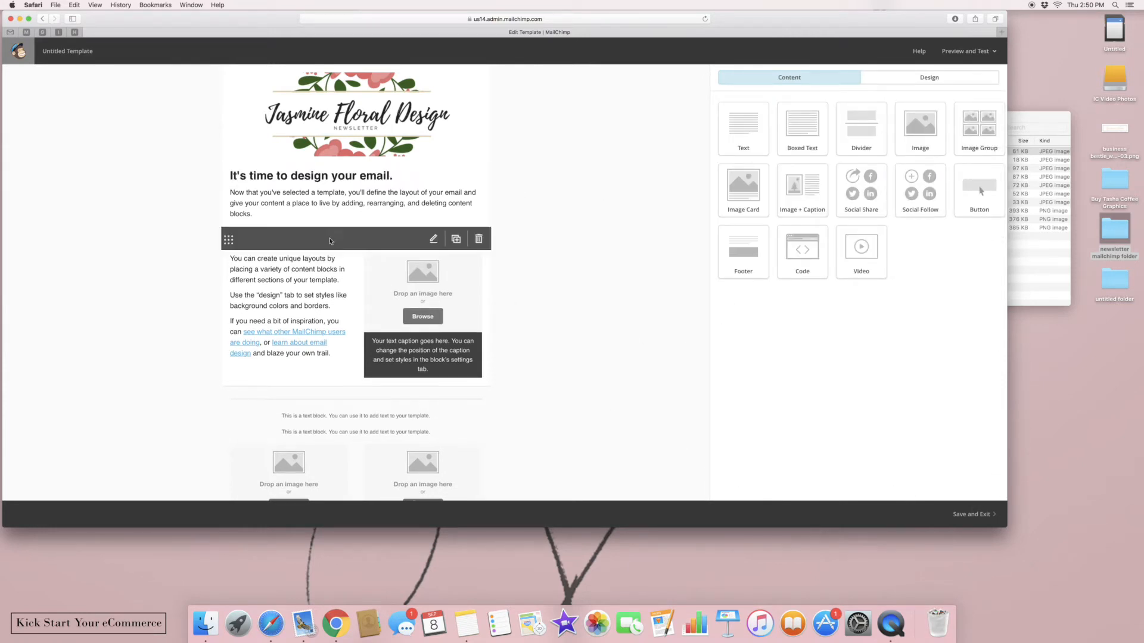
Open the intro text block's editor, close it unchanged, and review the layout
click(311, 204)
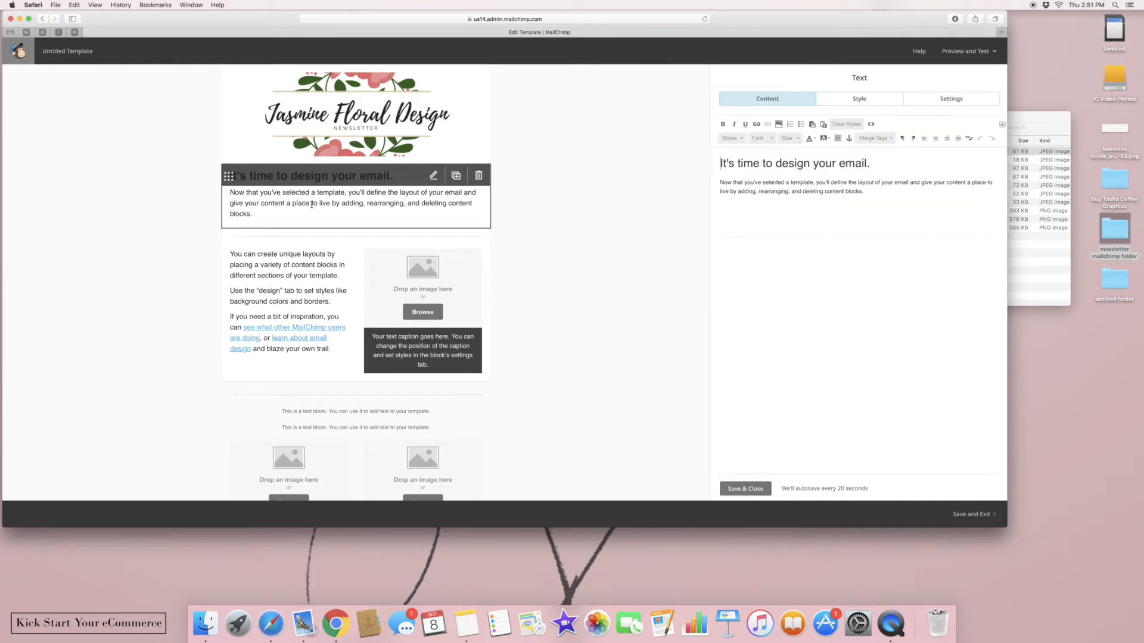
click(733, 490)
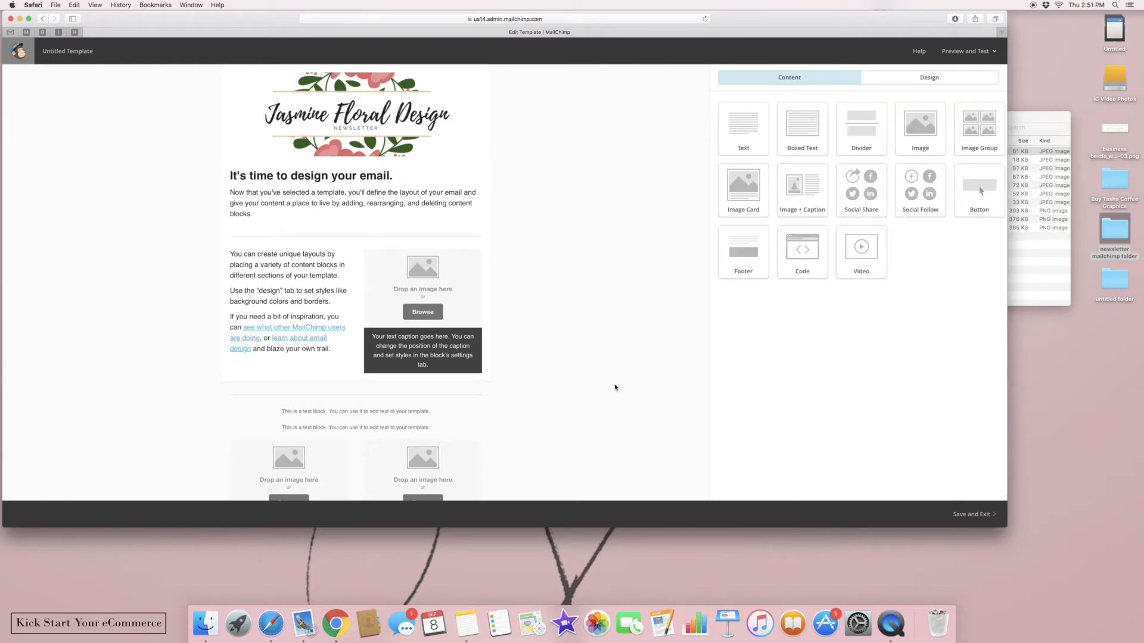
scroll(615, 388, down, 5)
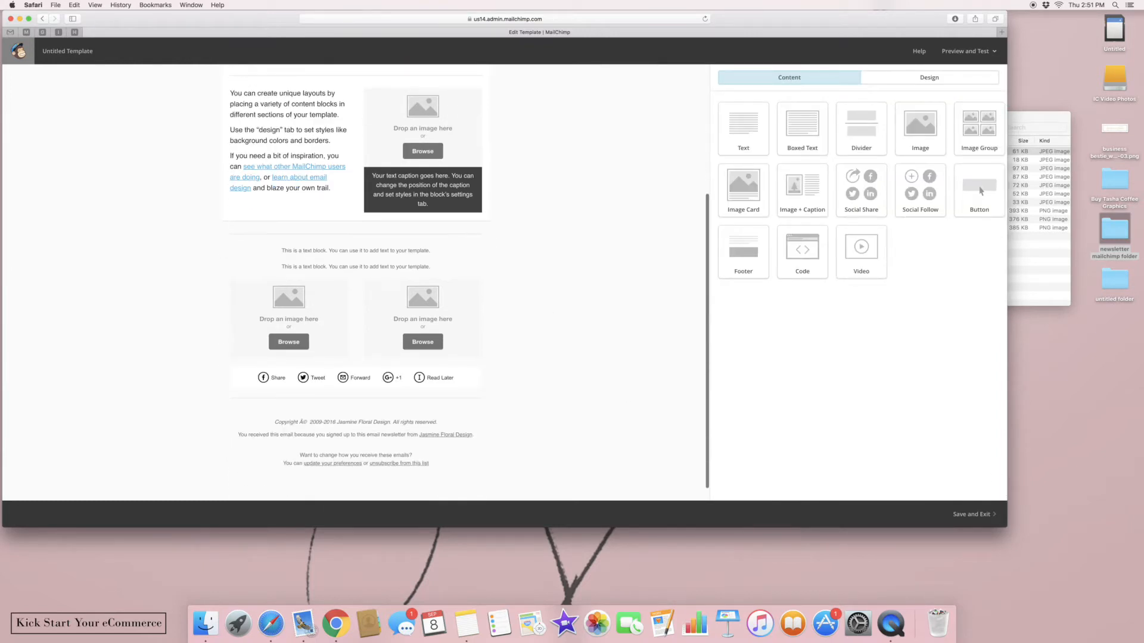
scroll(660, 380, up, 4)
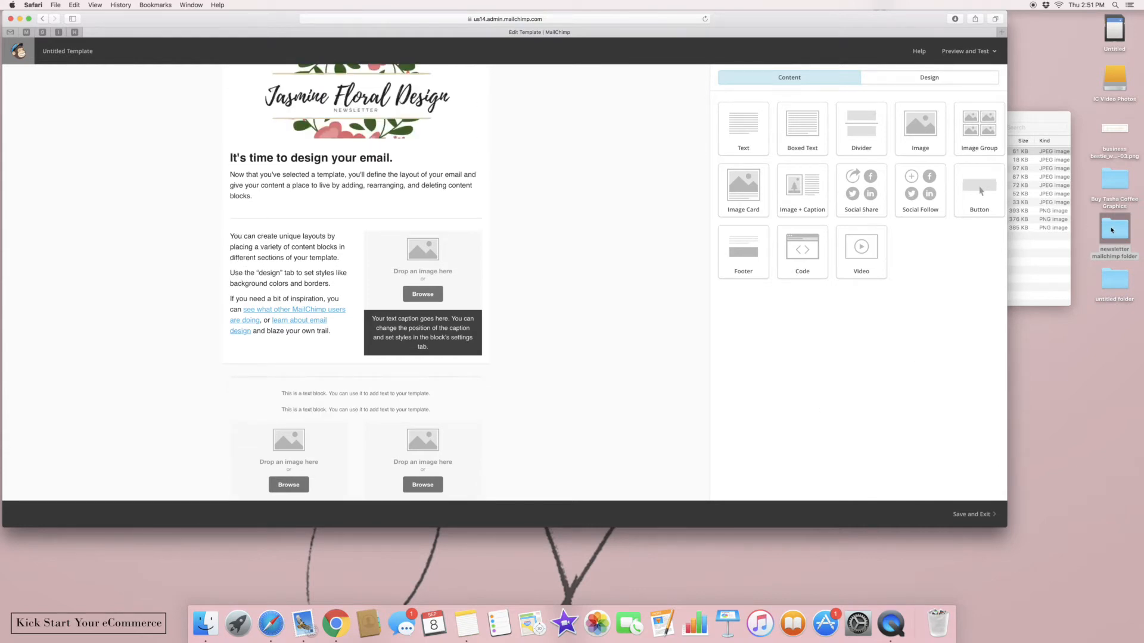
Drag the pink peony photo from the newsletter folder into the right-column image slot
click(1016, 235)
click(836, 186)
drag(806, 189, 465, 267)
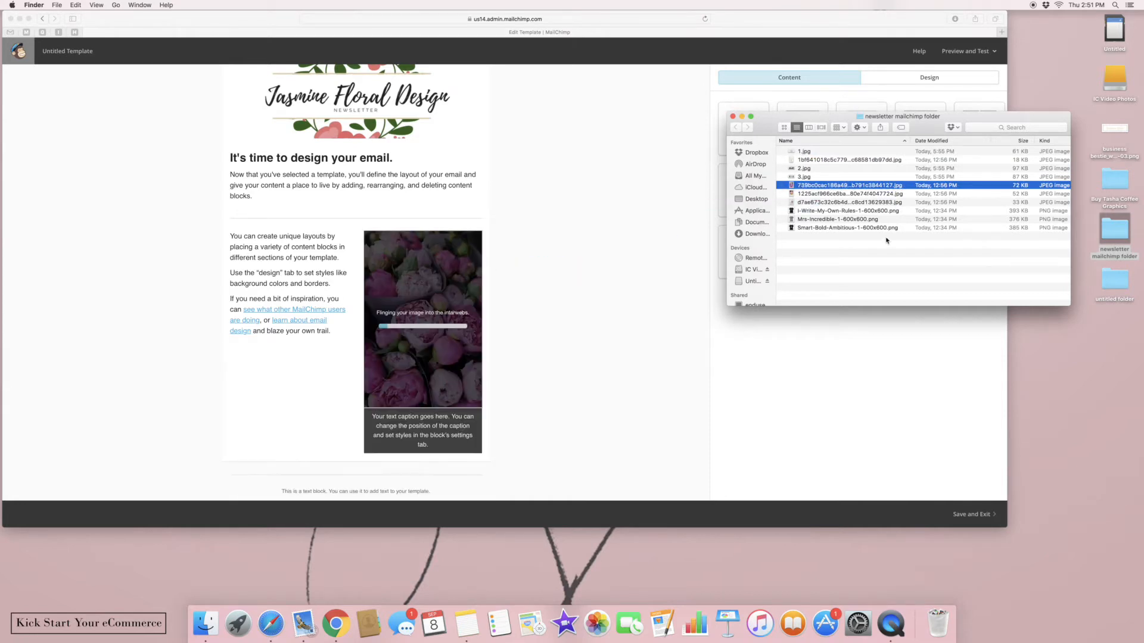
Fill both Image Group slots with pink rose bouquet photos from the newsletter folder
click(832, 194)
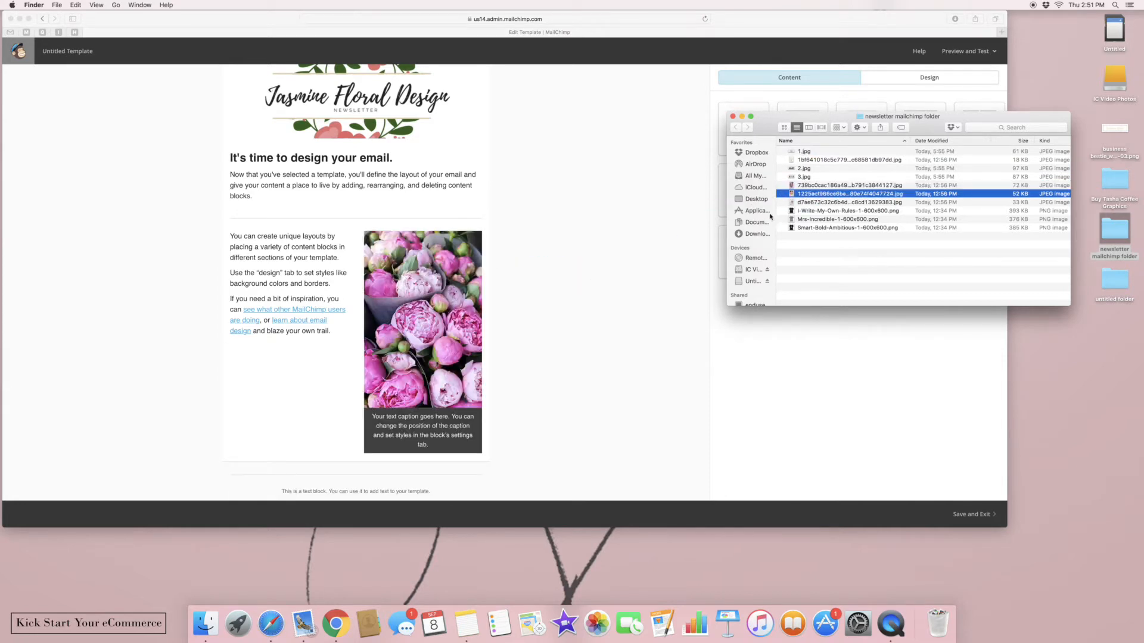
click(792, 203)
click(625, 323)
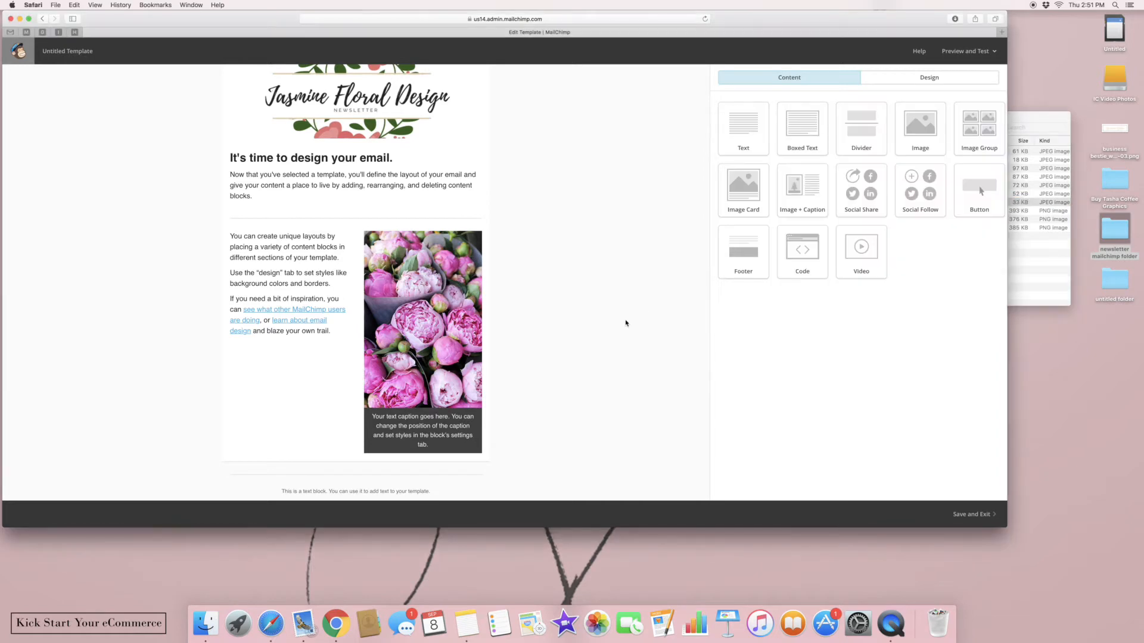
scroll(625, 323, down, 5)
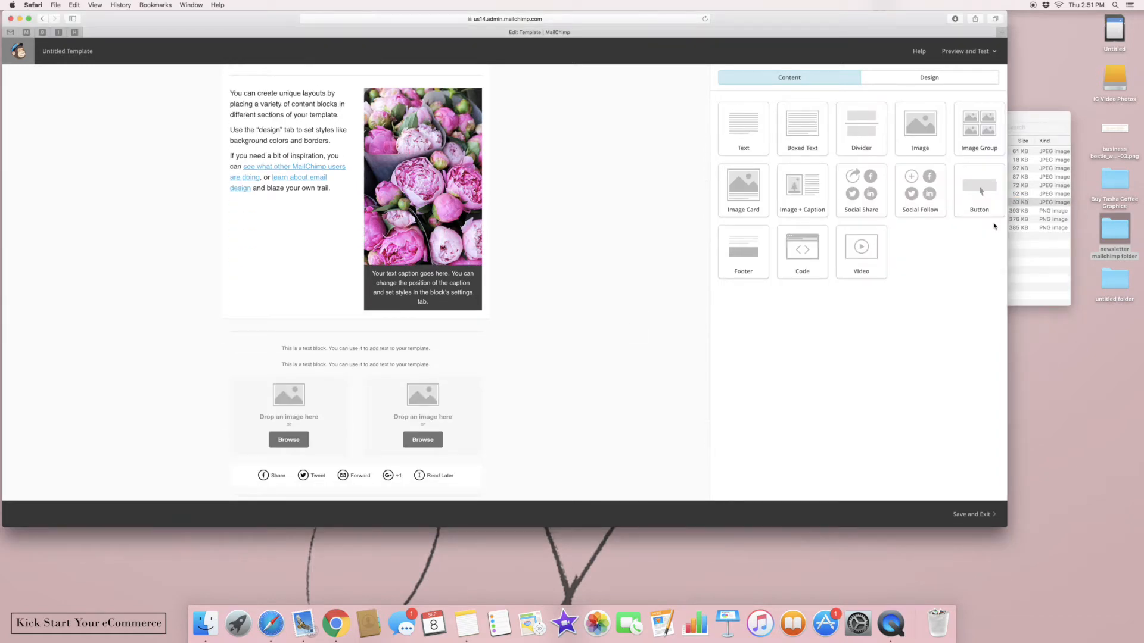
click(1025, 223)
drag(796, 204, 440, 398)
drag(814, 195, 300, 417)
click(559, 391)
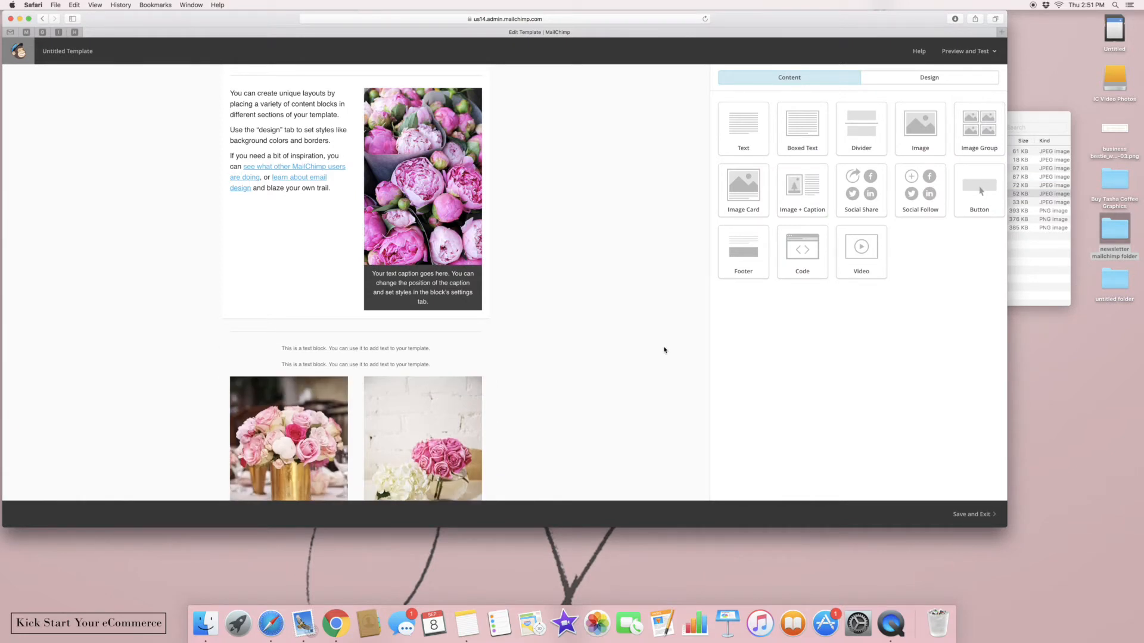
scroll(665, 350, up, 5)
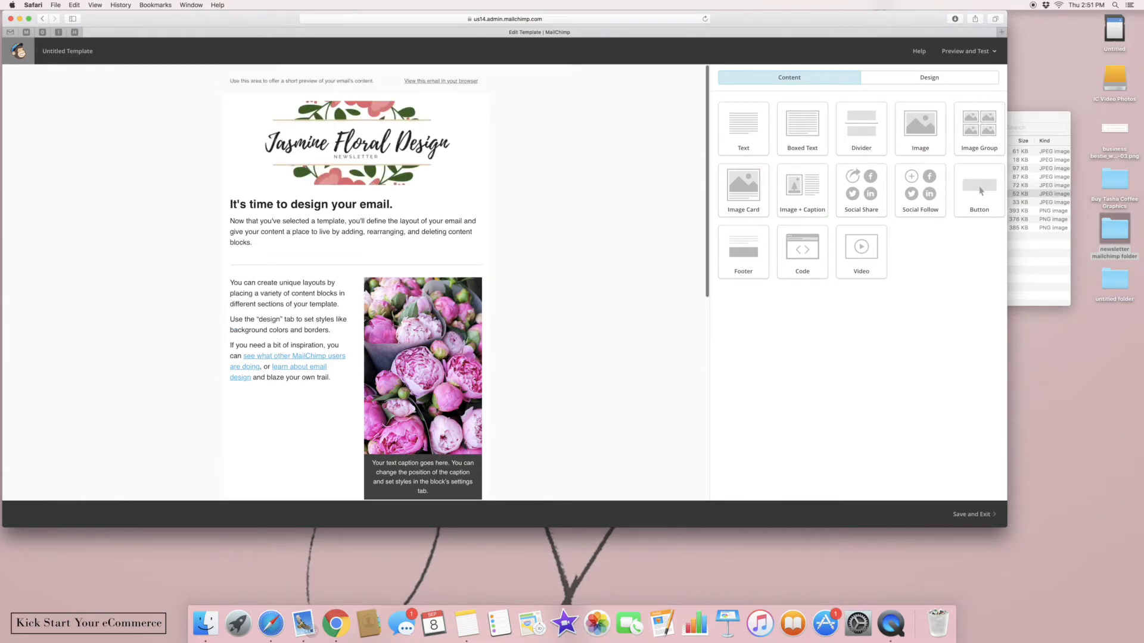
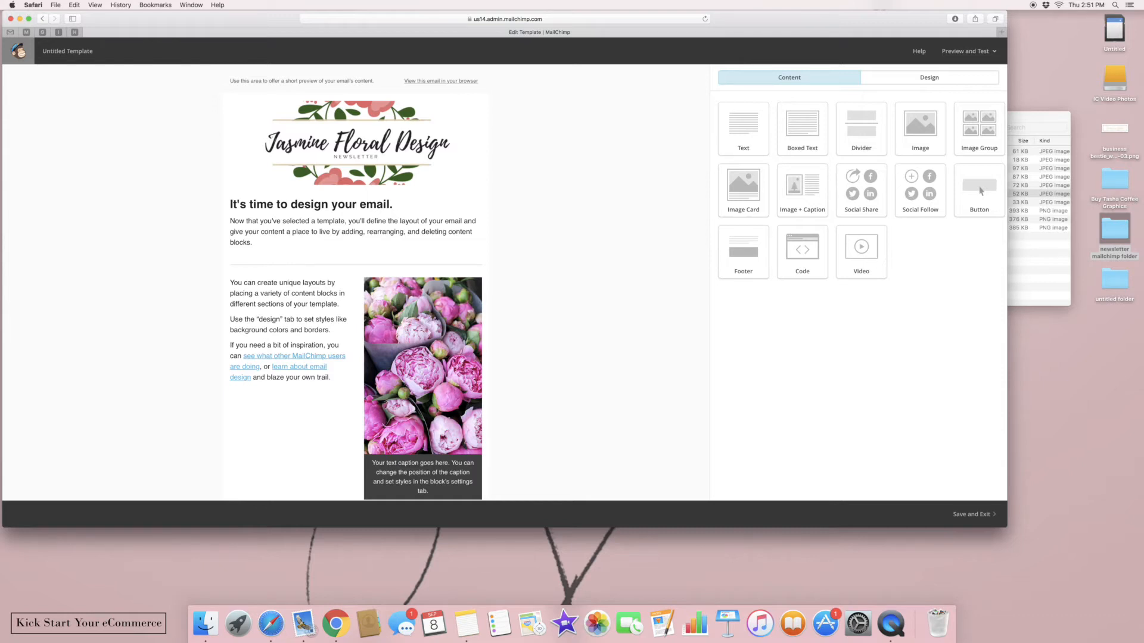
Open the upper 'This is a text block' placeholder below the peony photos for editing
scroll(982, 190, down, 10)
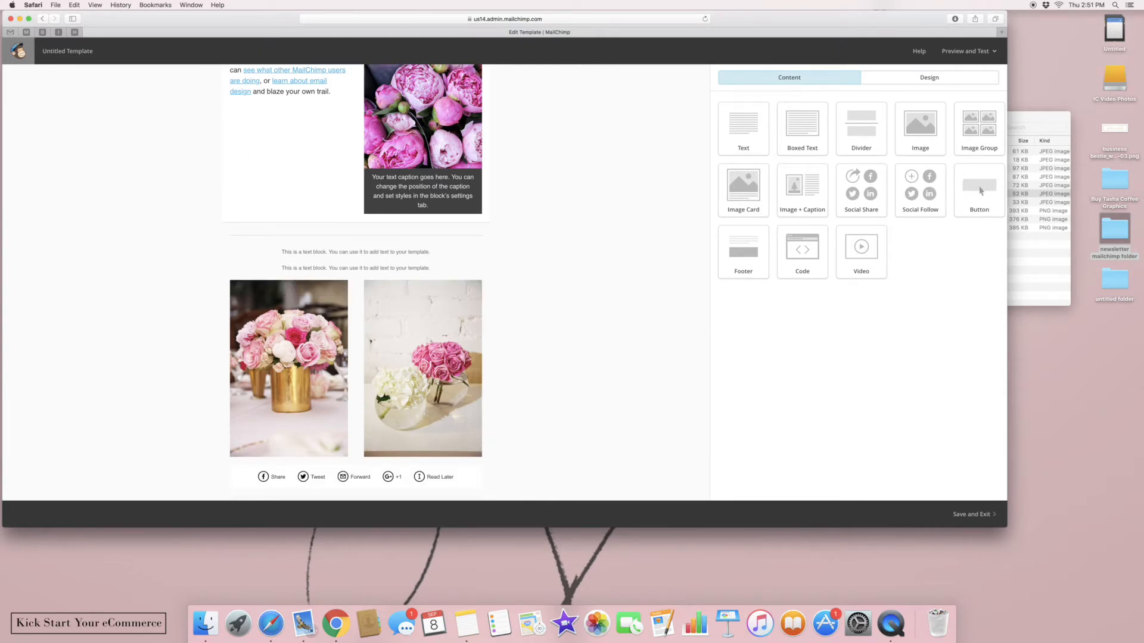
scroll(503, 393, up, 4)
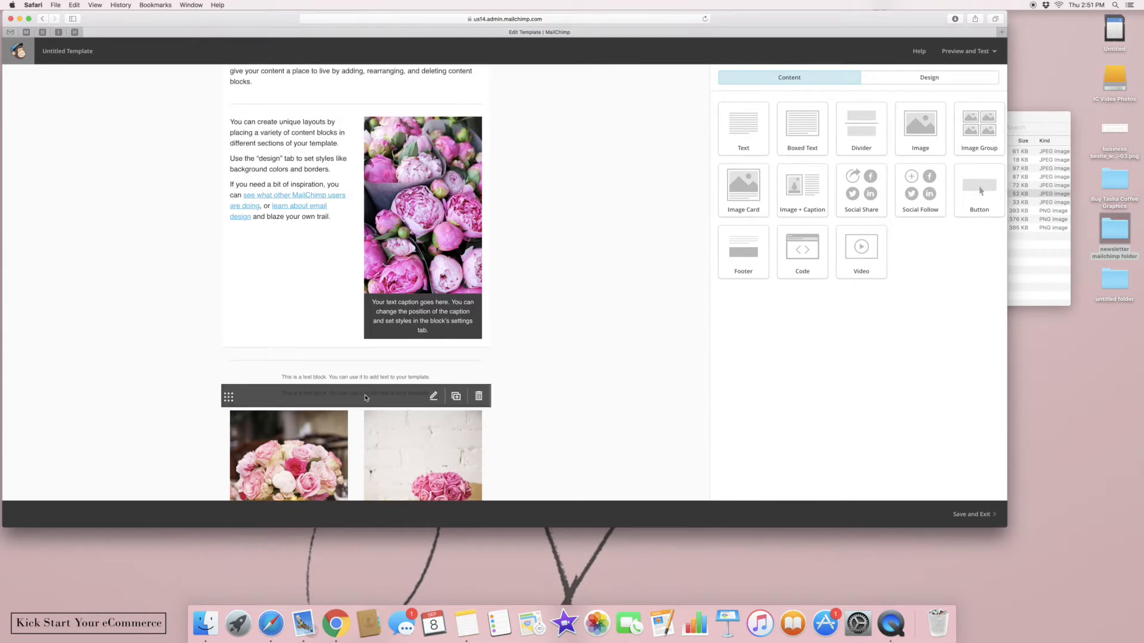
click(369, 379)
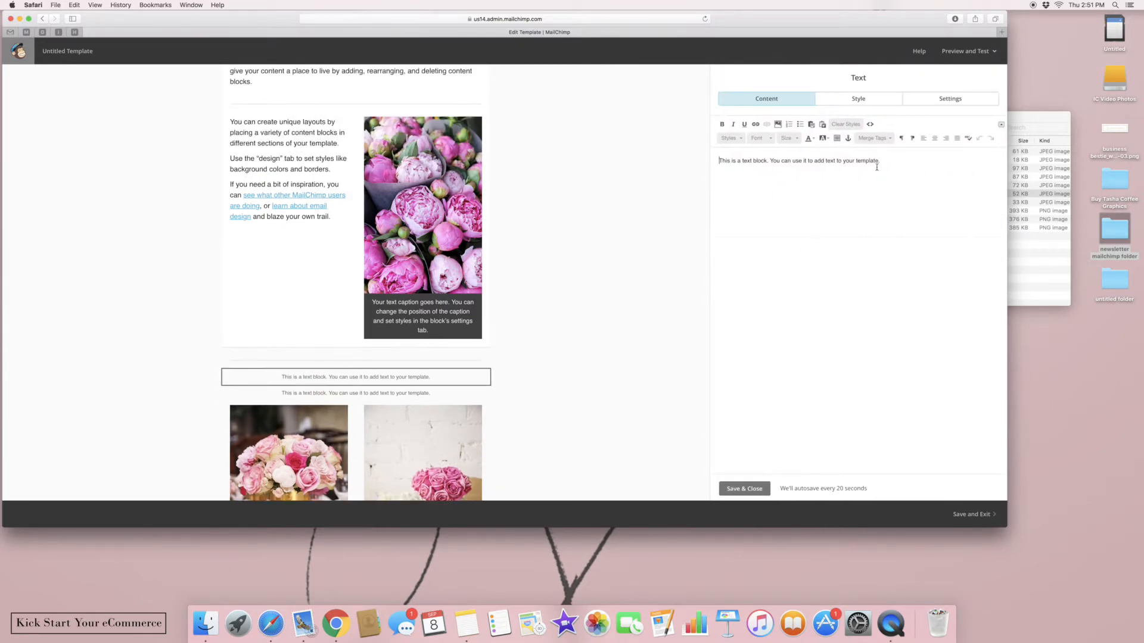
Replace the placeholder text with 'How To Utilize Our Floral Section'
drag(883, 162, 702, 157)
key(BackSpace)
text(How To Utilize)
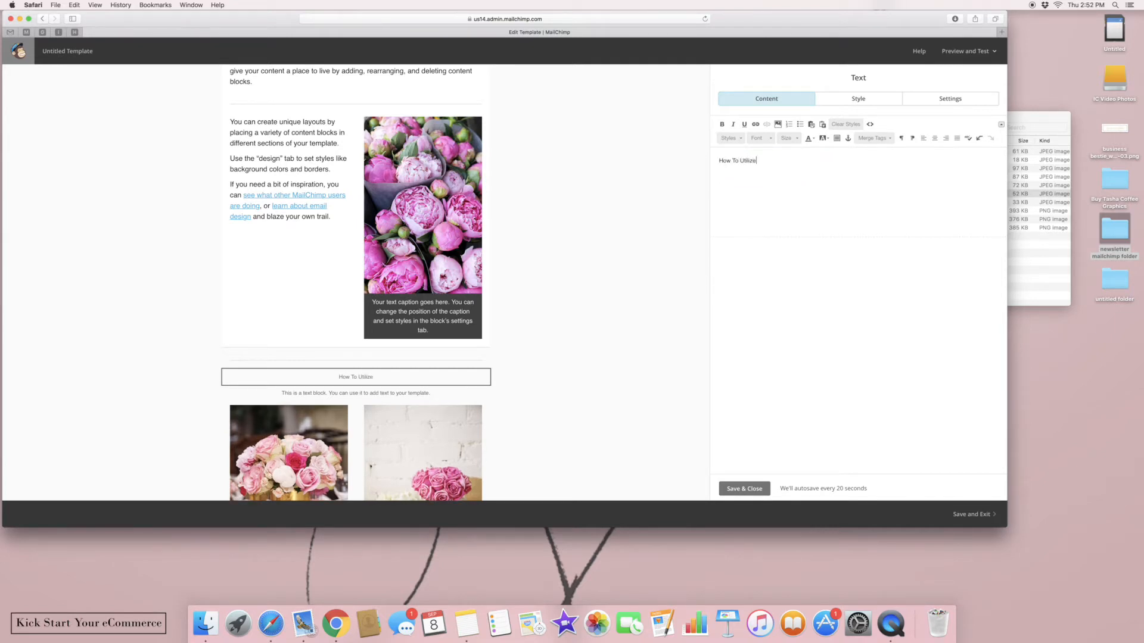
text( Our Floral Section)
Format the heading as size 18 Georgia
drag(828, 161, 699, 145)
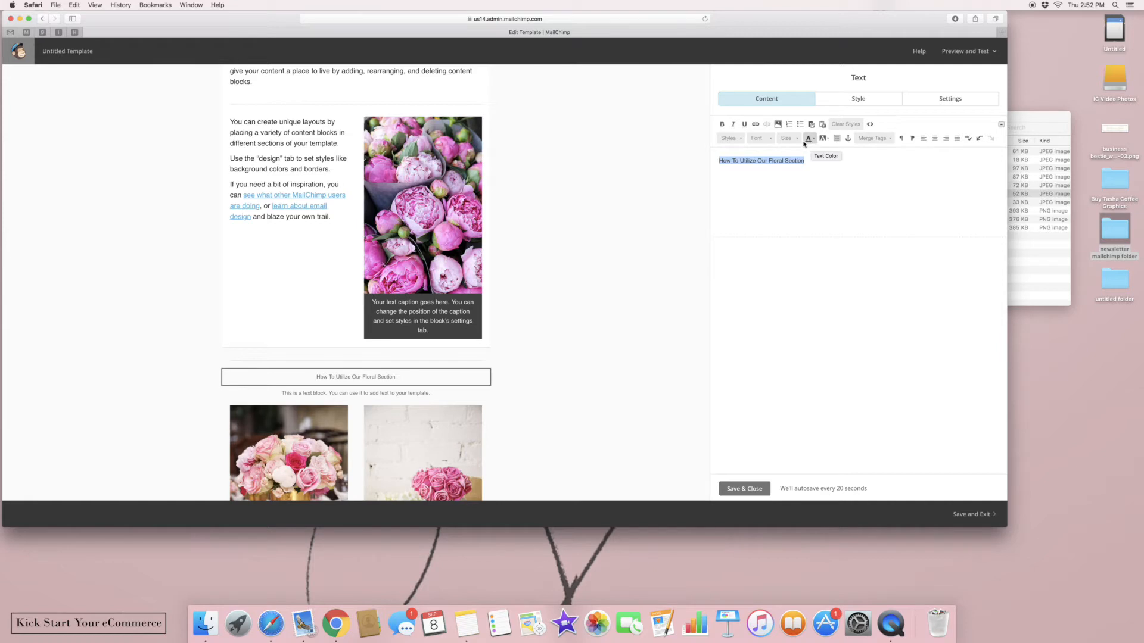
click(787, 138)
click(792, 186)
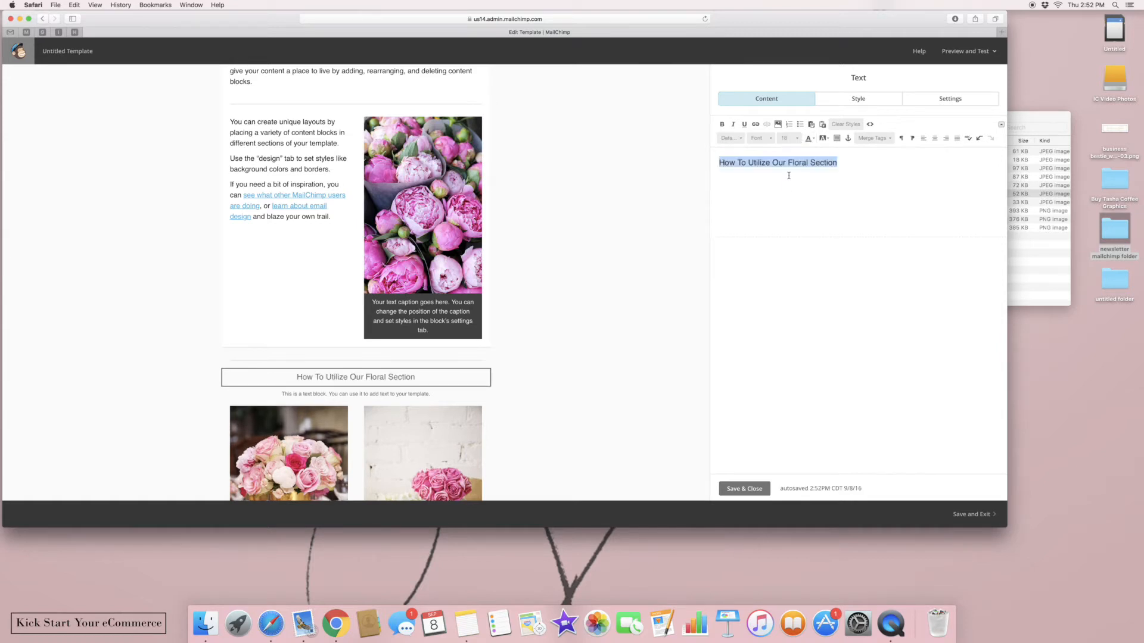
click(768, 140)
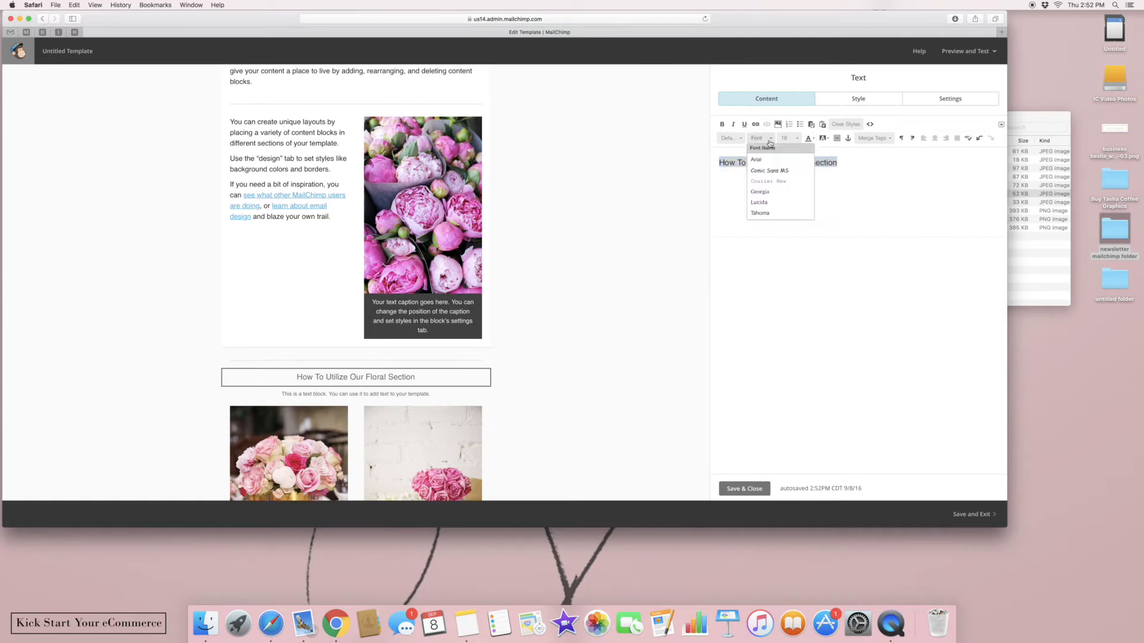
click(769, 192)
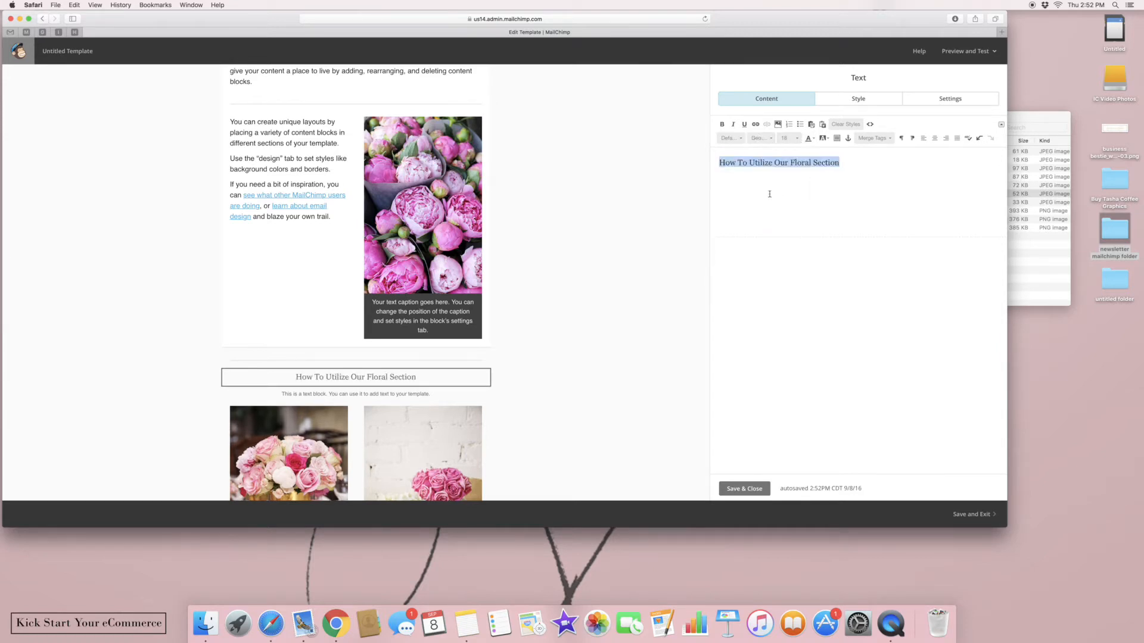
Colour the heading pink (#ff3399) via More Colors, left-align it, and save
click(817, 141)
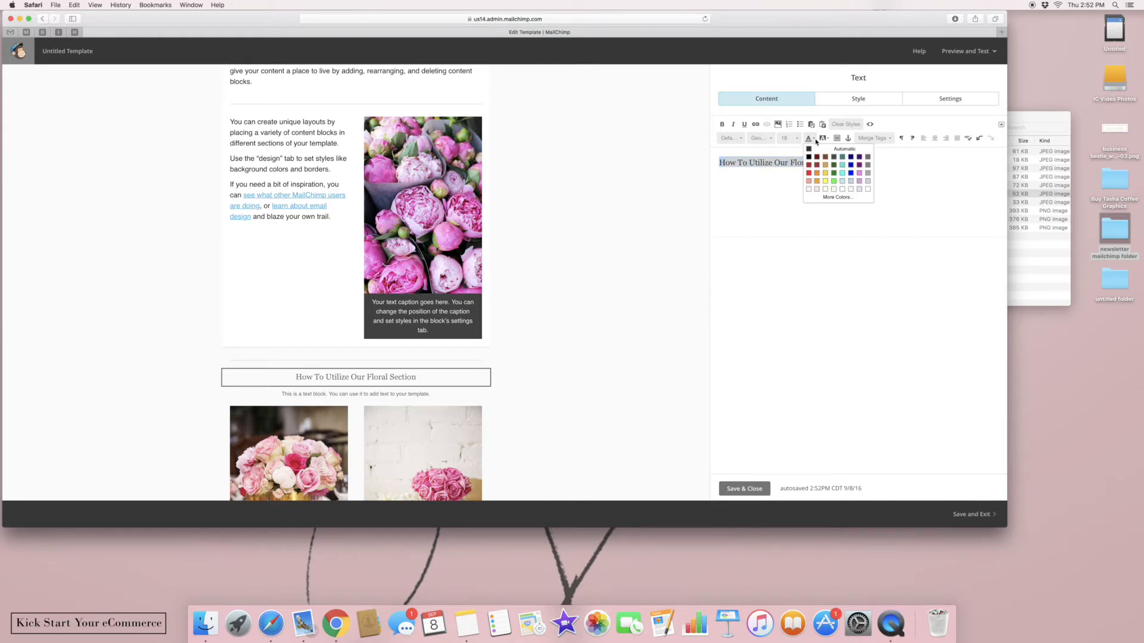
click(808, 174)
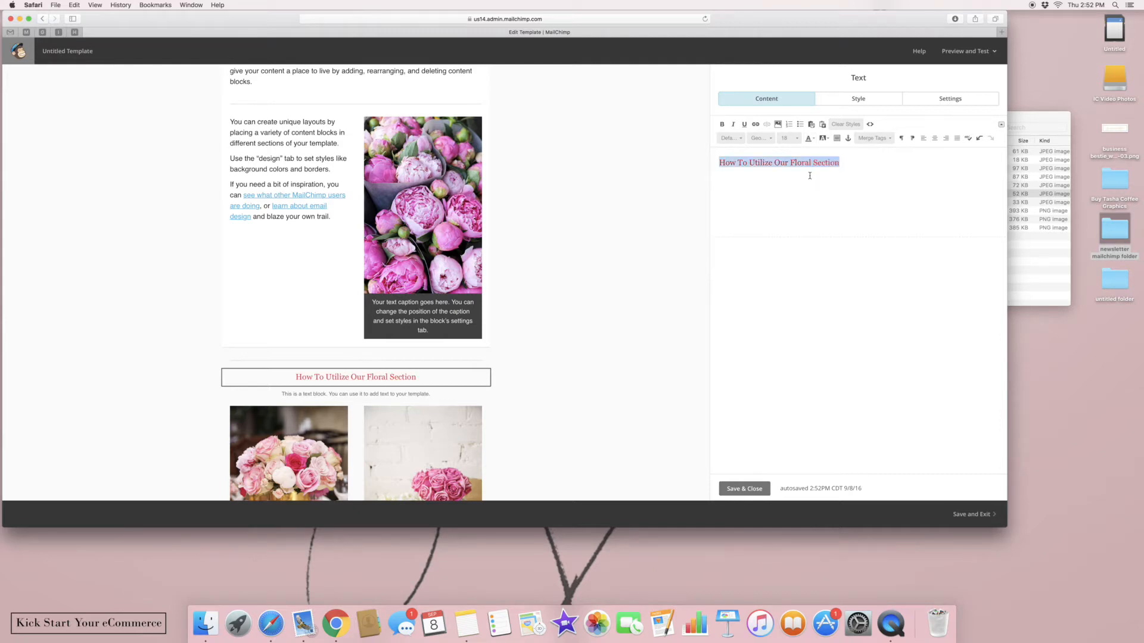
click(809, 139)
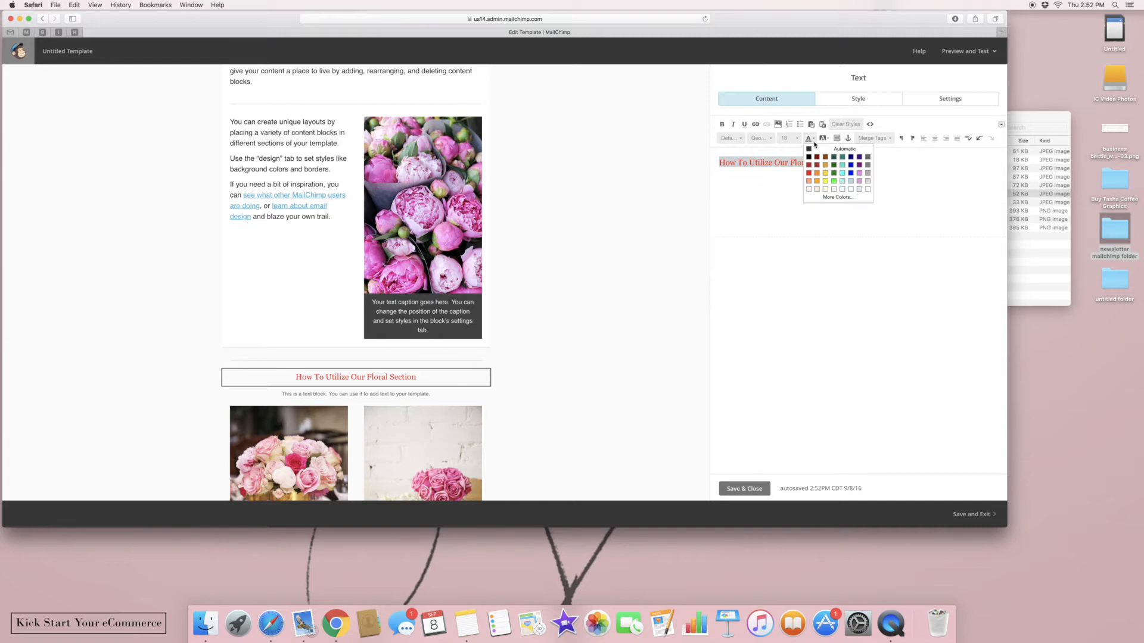
click(837, 197)
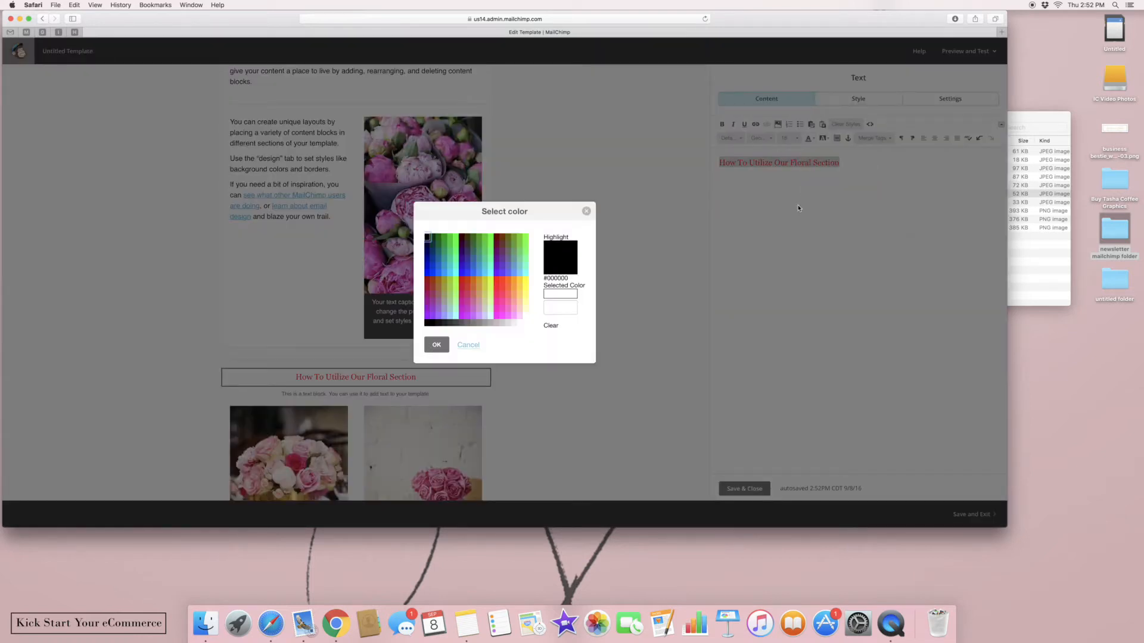
click(500, 300)
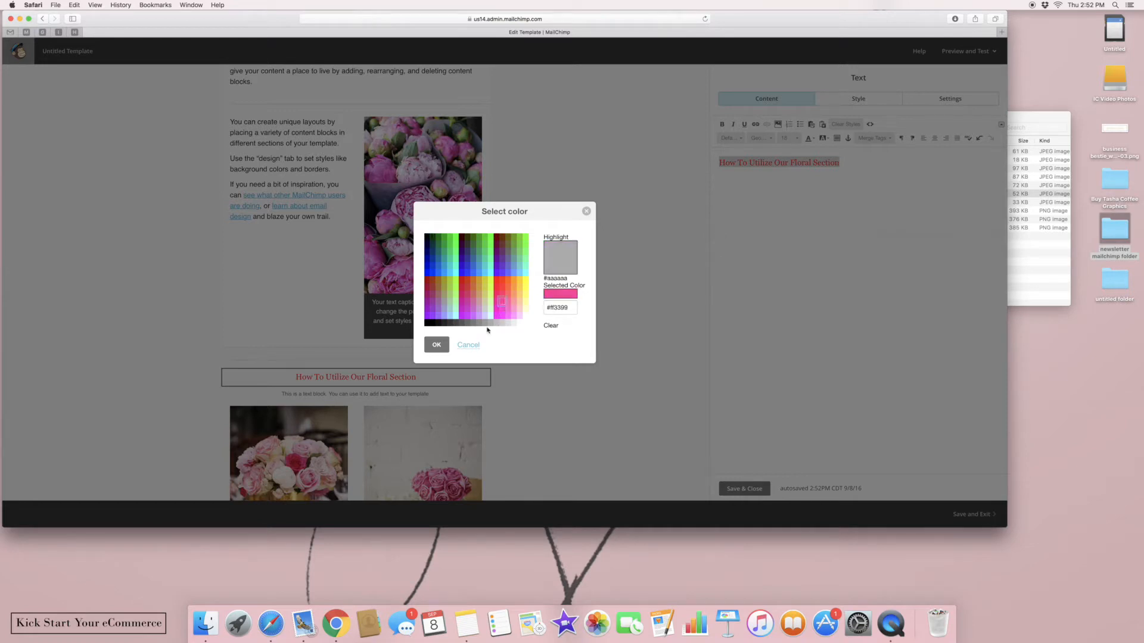
click(438, 343)
click(923, 139)
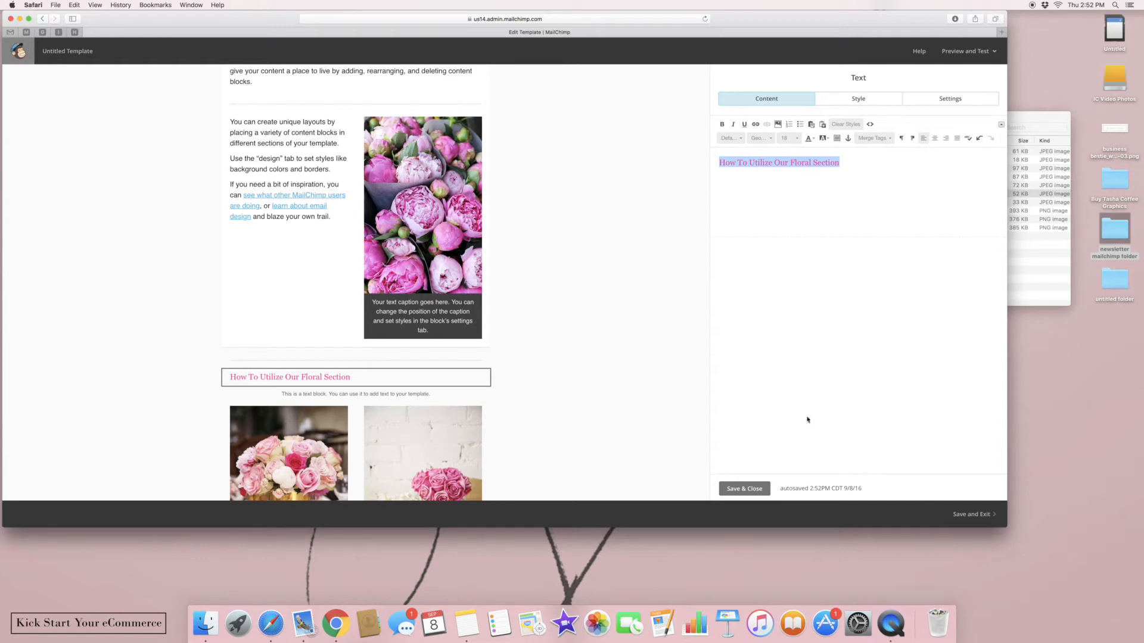
click(740, 491)
click(356, 394)
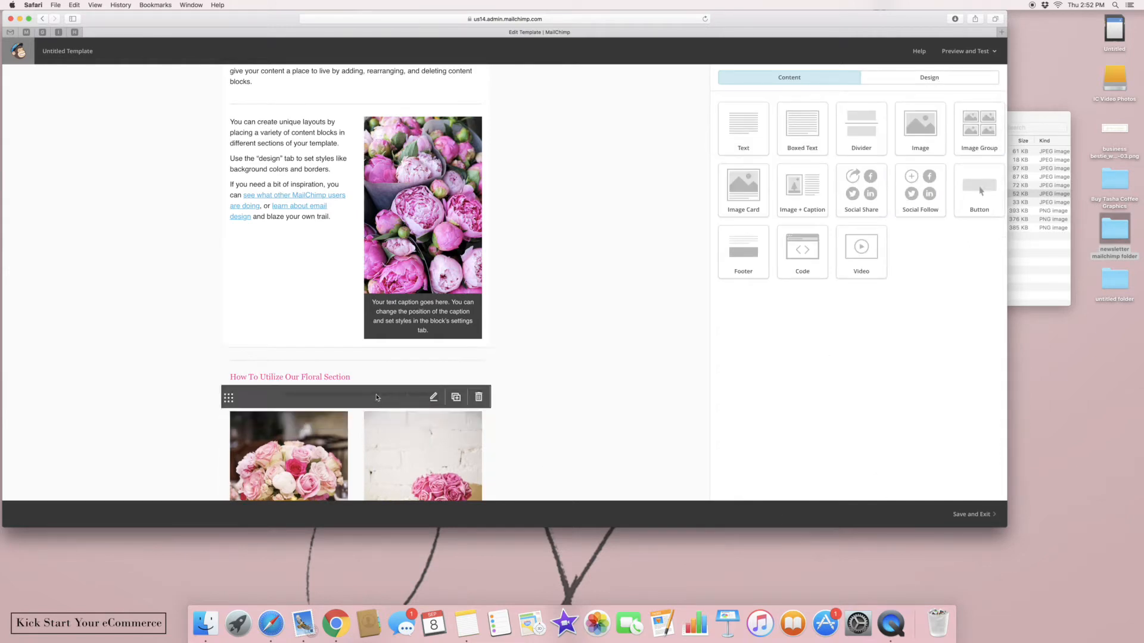
Replace the paragraph with 'We love creating floral arrangements be it at home, offices or special functions…' and save
drag(899, 162, 662, 147)
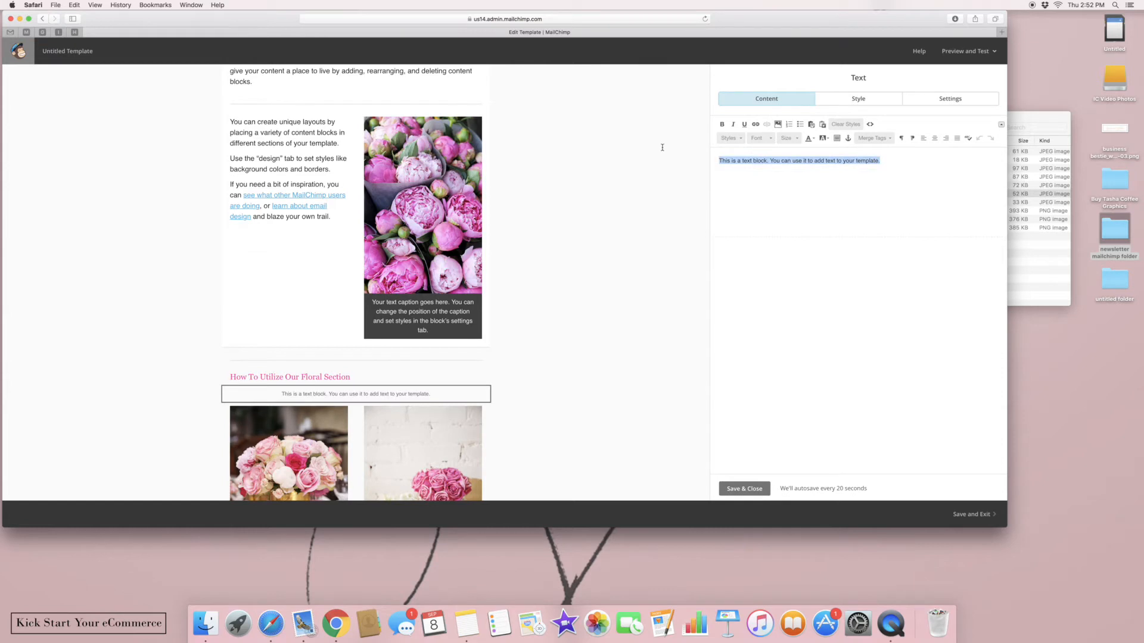
text(We love)
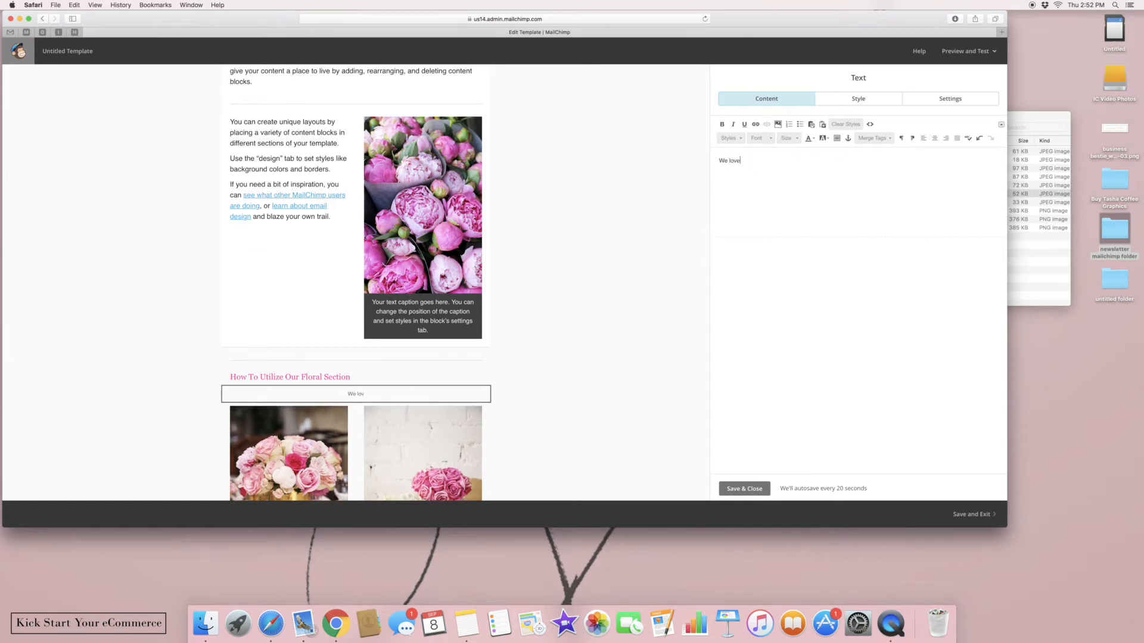
text( having)
key(BackSpace)
key(BackSpace)
key(BackSpace)
key(BackSpace)
text(creating floral arrangesment)
key(BackSpace)
text(s be)
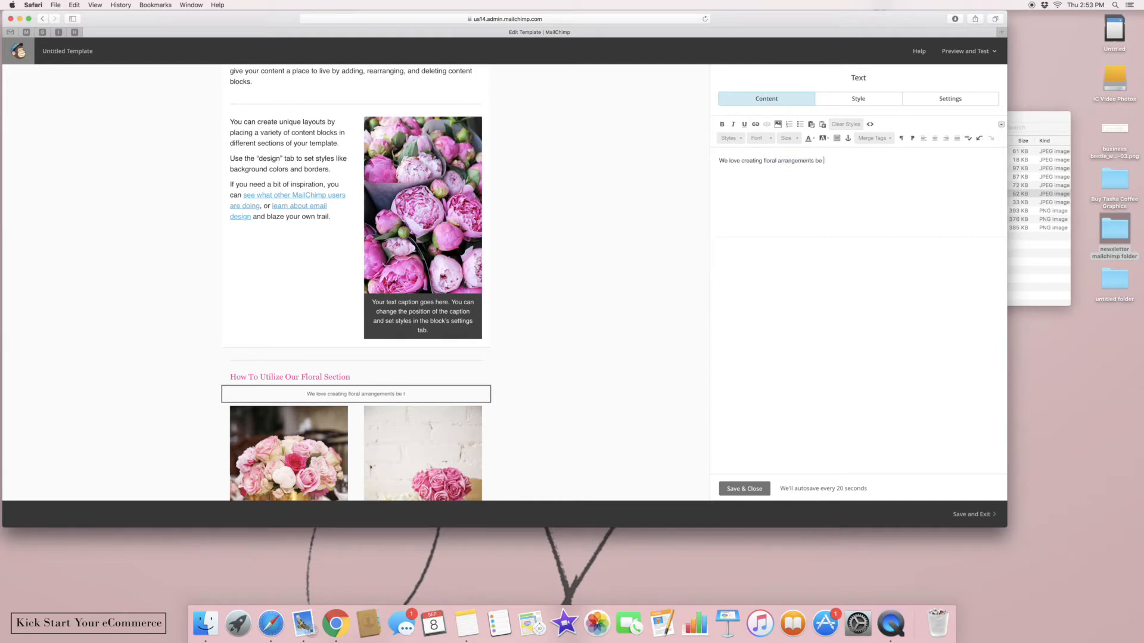
text( it at home or f)
key(BackSpace)
key(BackSpace)
key(BackSpace)
key(BackSpace)
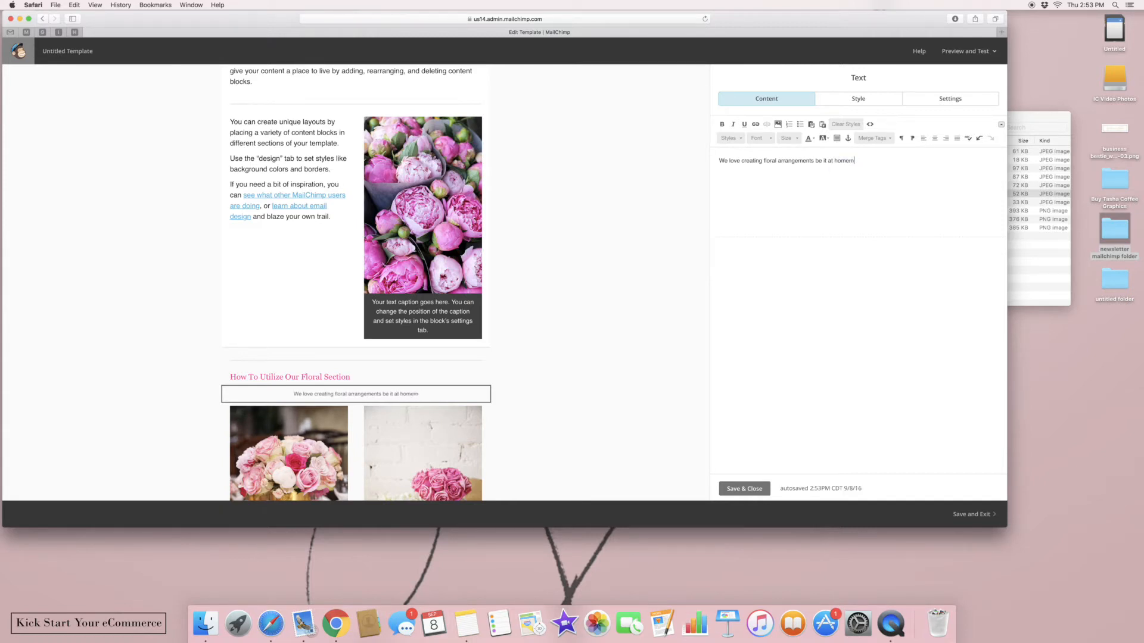
text(, offices or special functions. O)
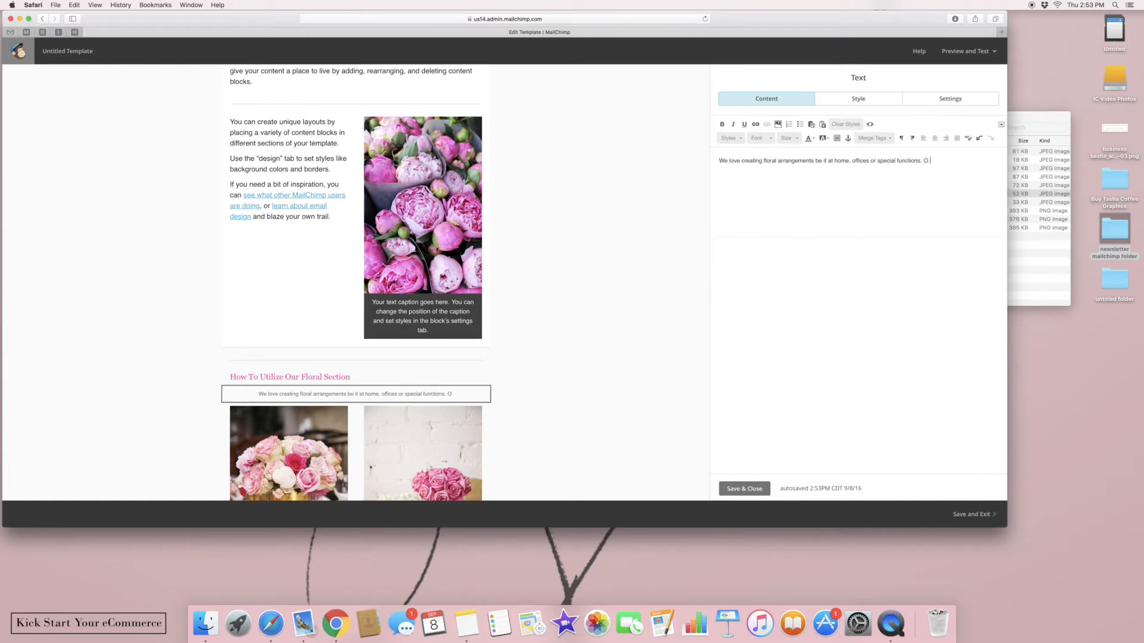
text(n our blog today, we show)
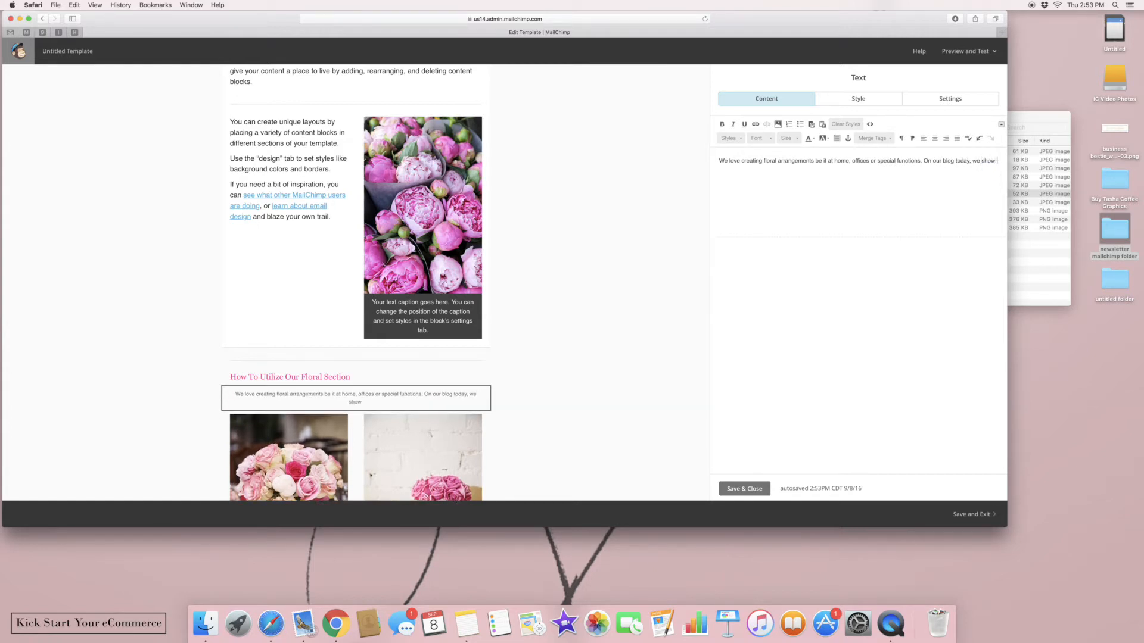
text( you how to create beautiful arrangements )
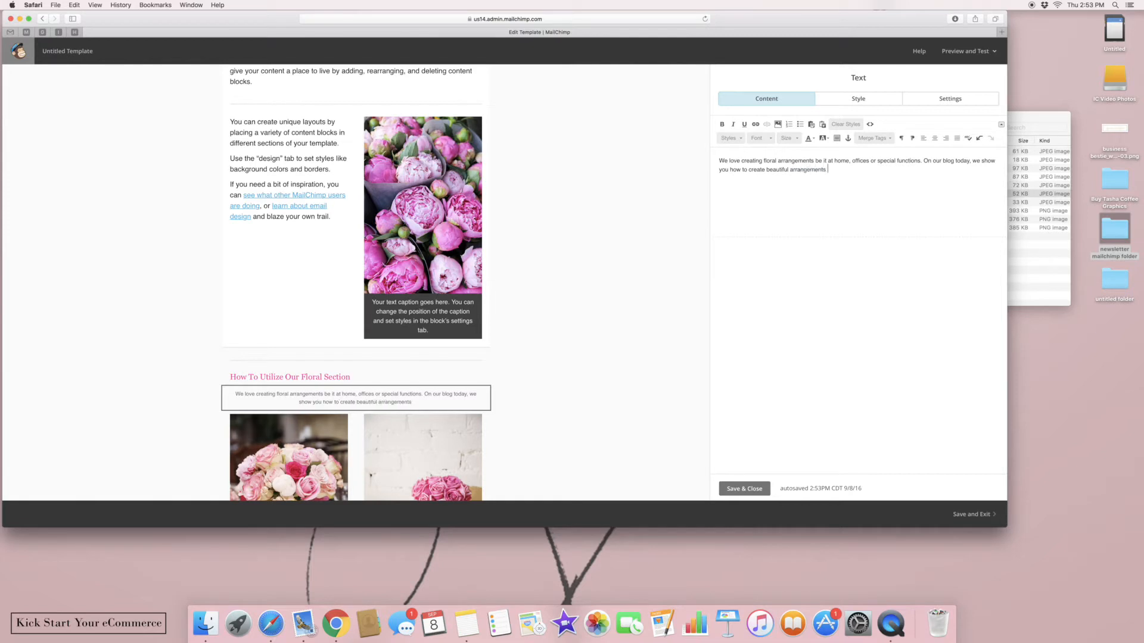
text(no matter the size of your budget.)
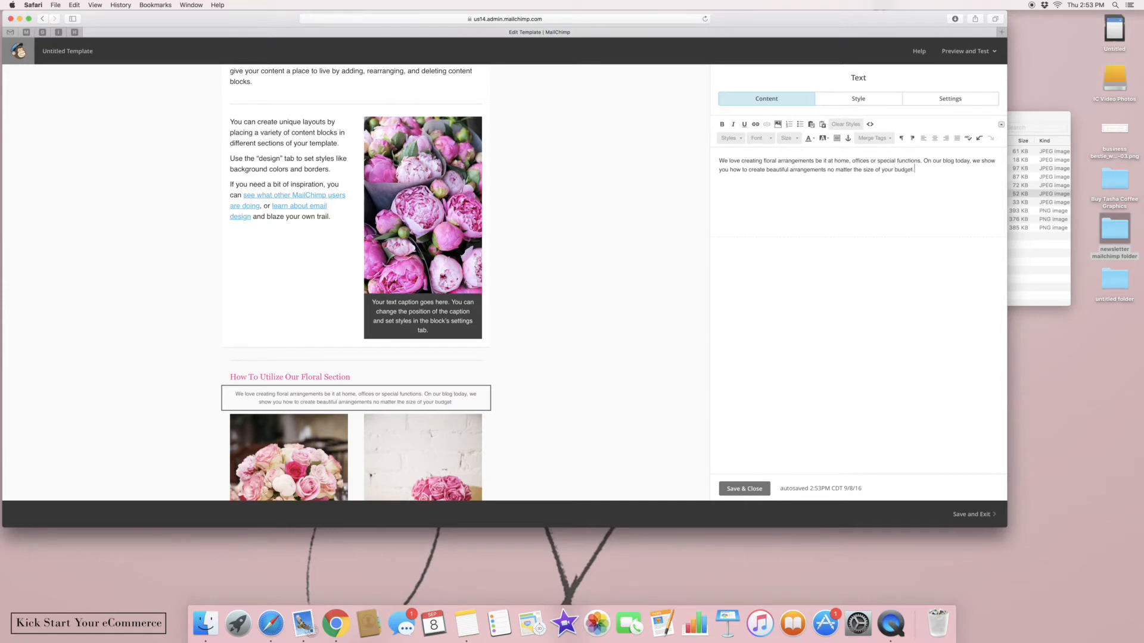
click(745, 489)
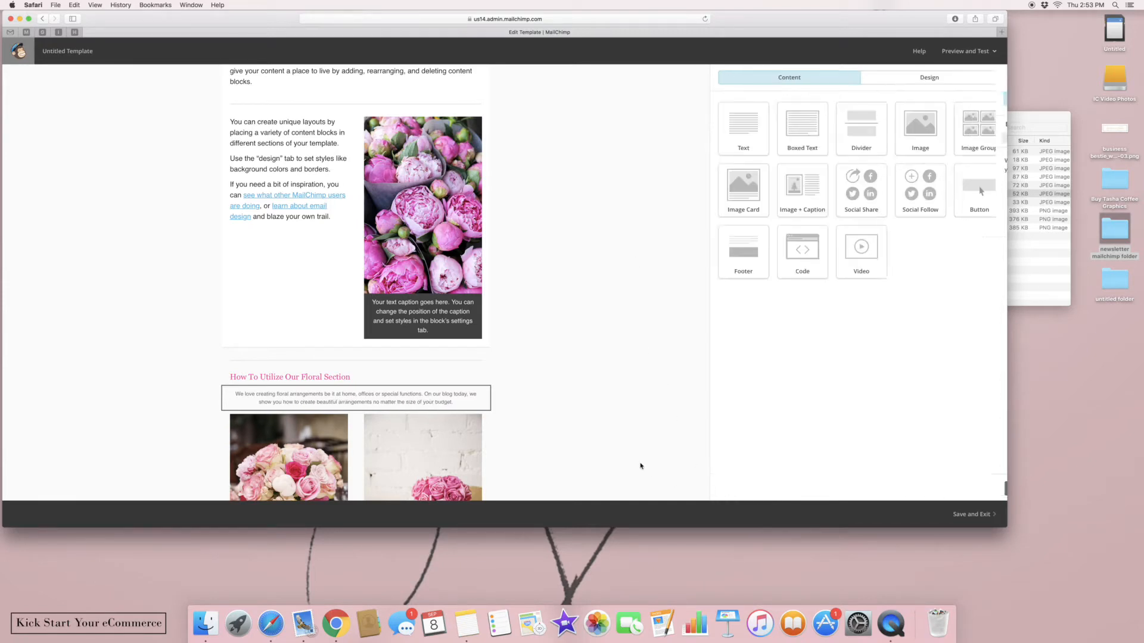
Open the image group holding the 564 × 846 and 474 × 711 flower photos
scroll(604, 444, down, 5)
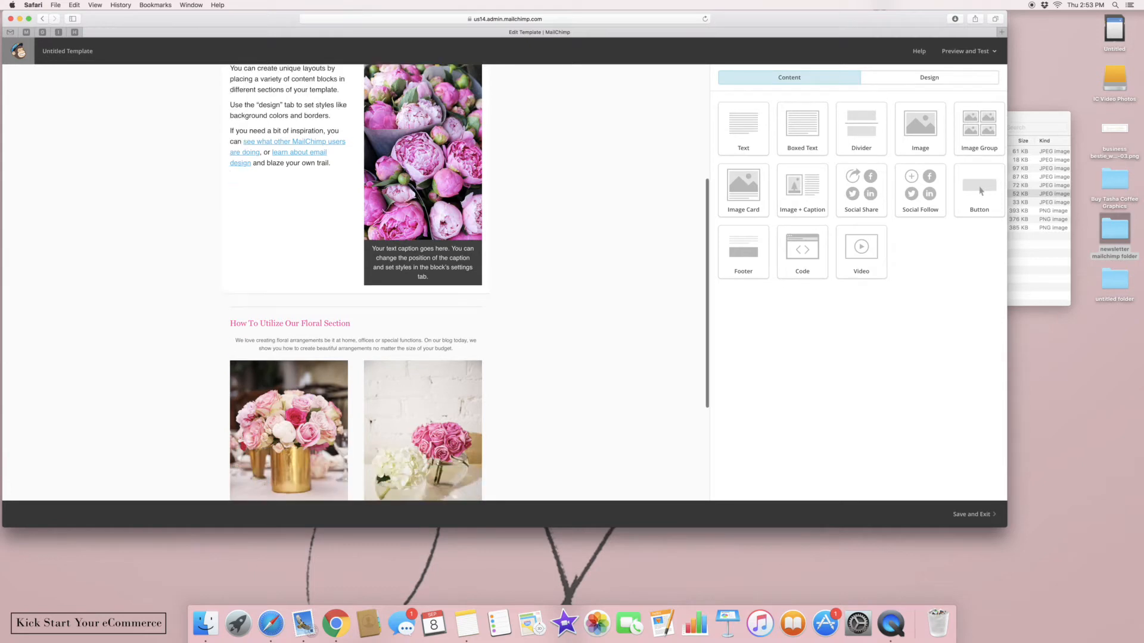
scroll(468, 281, up, 2)
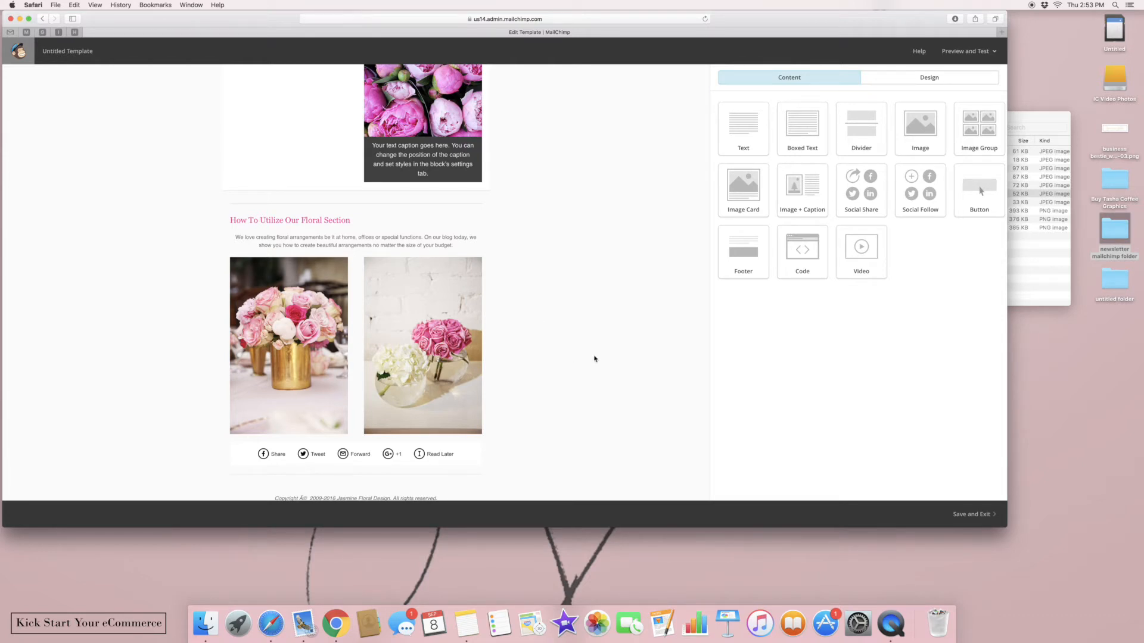
scroll(594, 359, down, 3)
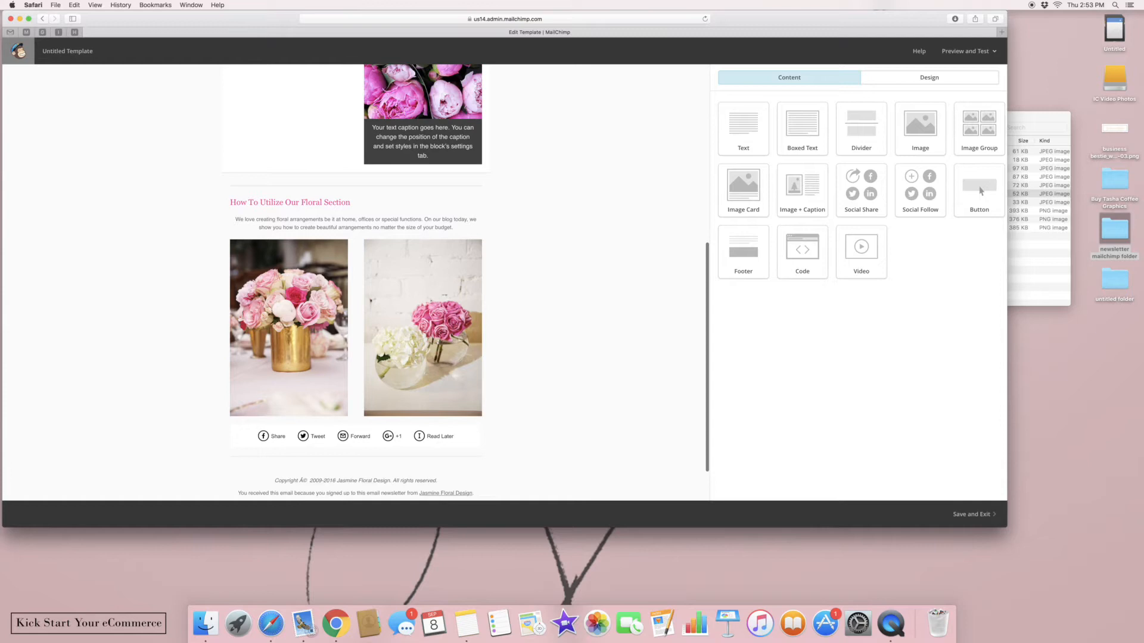
scroll(258, 286, up, 3)
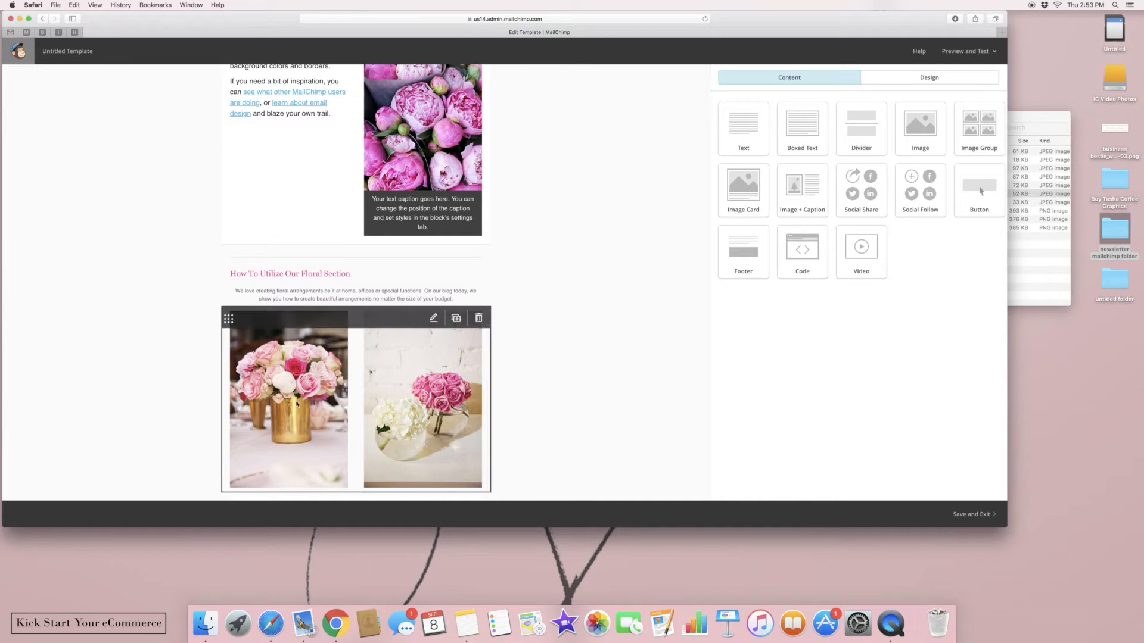
click(325, 399)
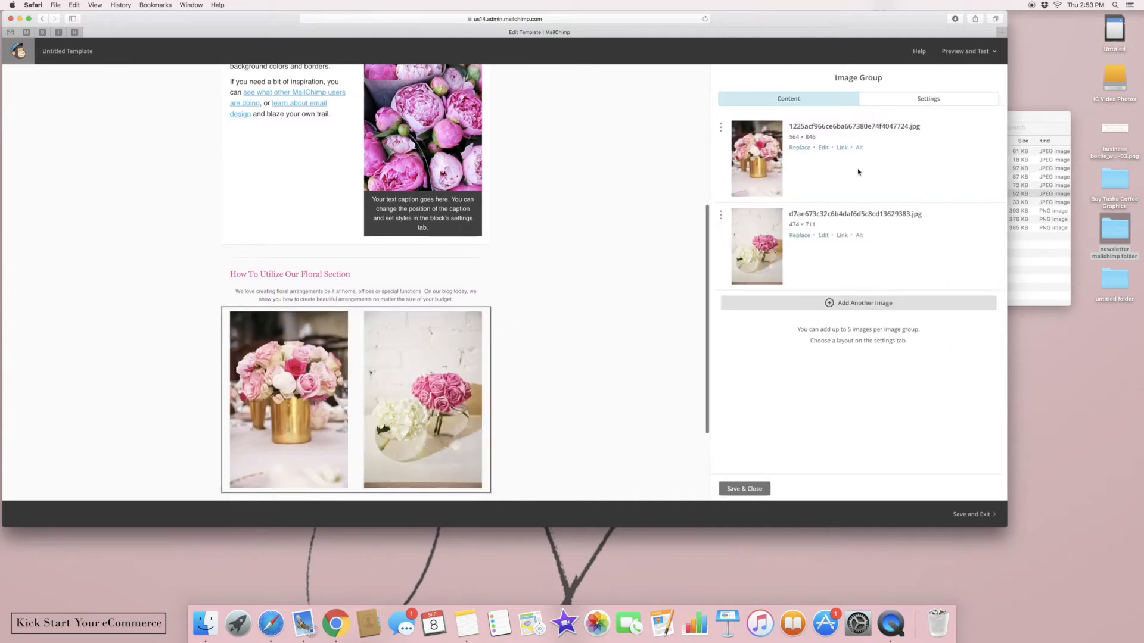
click(842, 148)
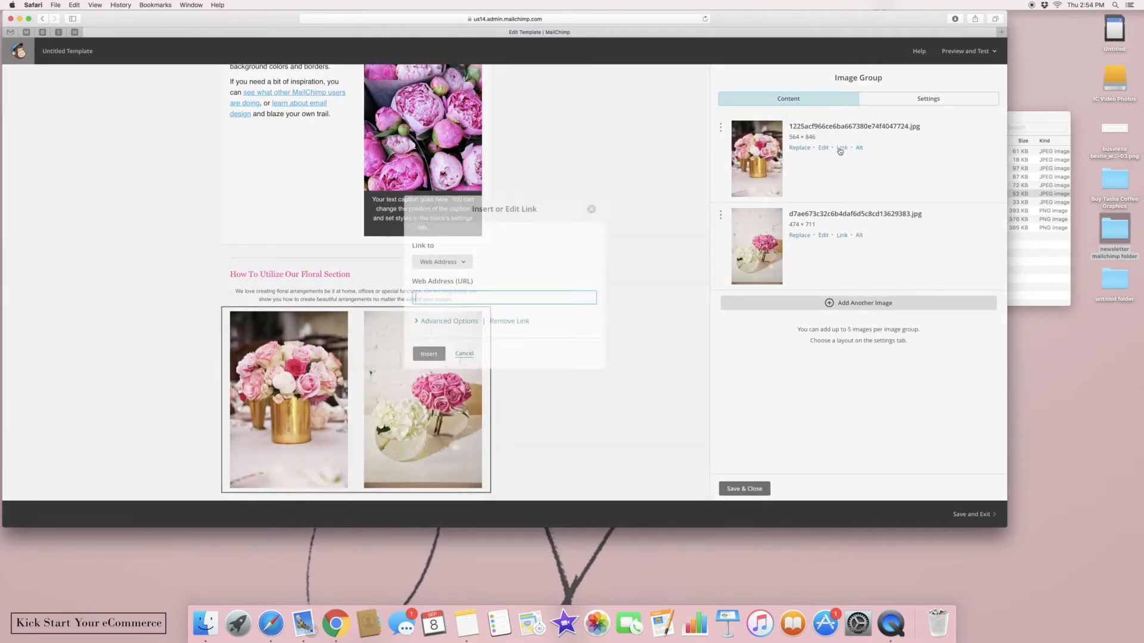
text(www.imperfect)
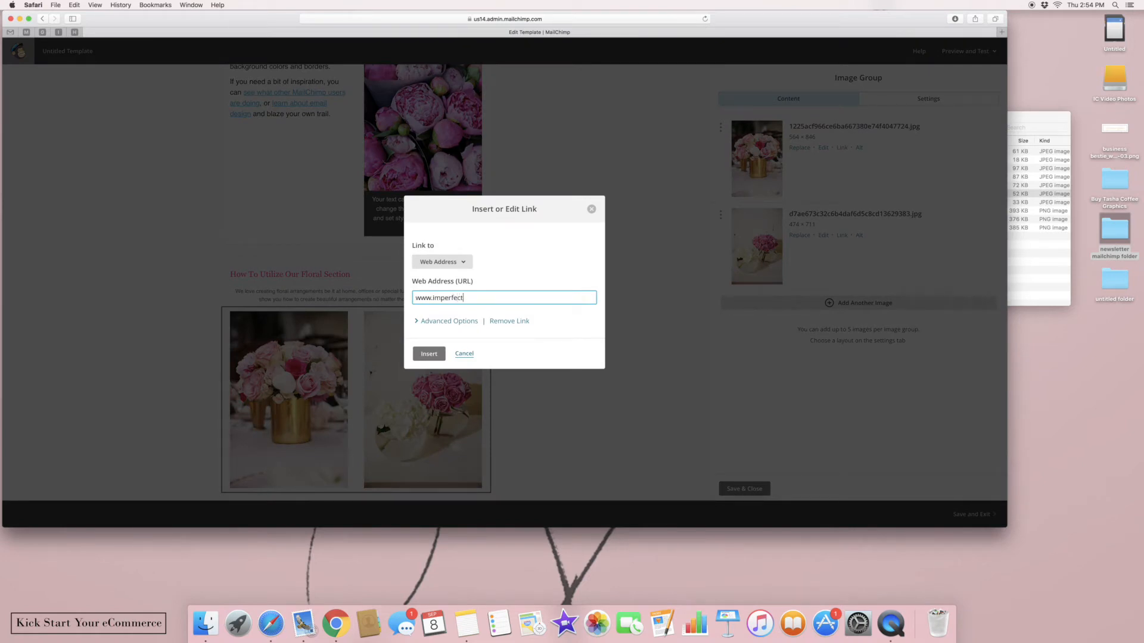
text(concepts.com)
click(417, 351)
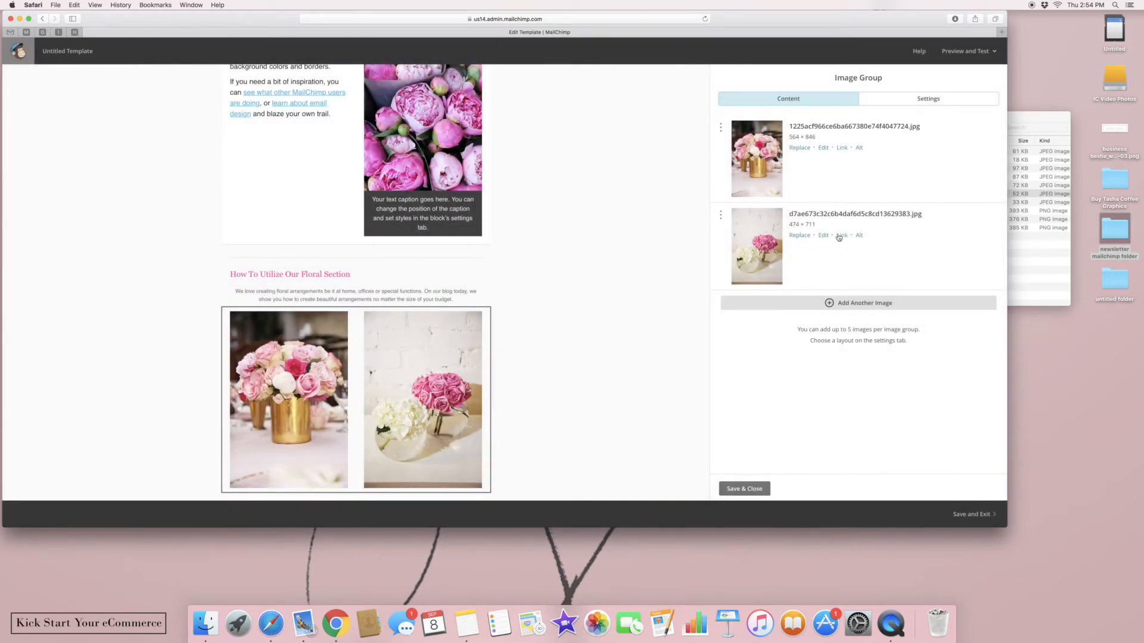
click(840, 238)
text(www.imperfec)
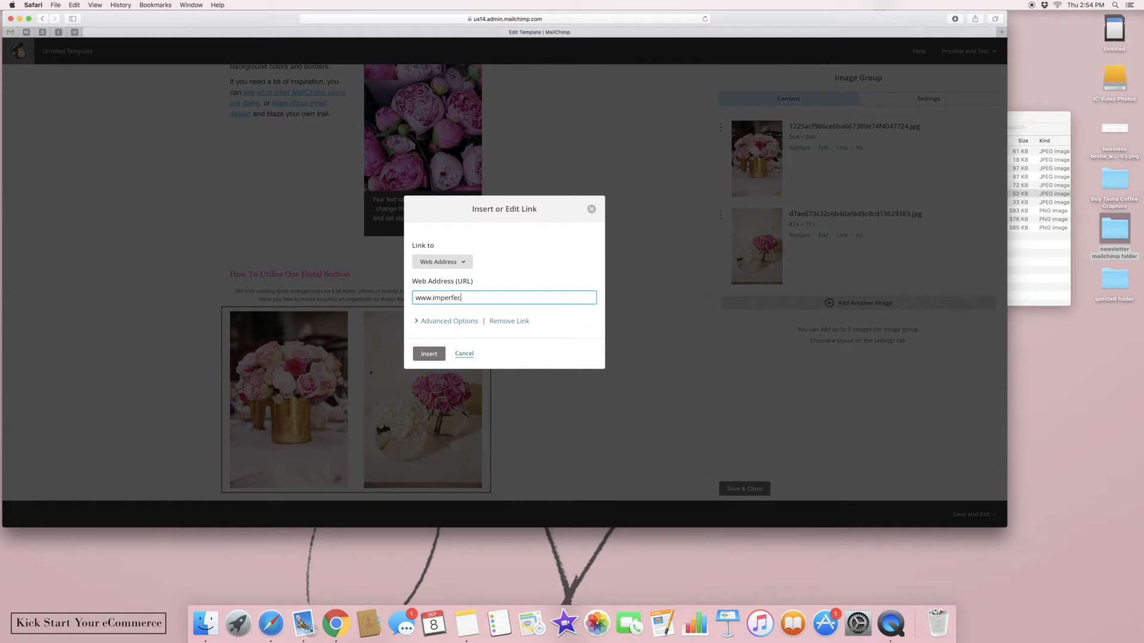
text(tconcepts.co)
text(n)
click(429, 354)
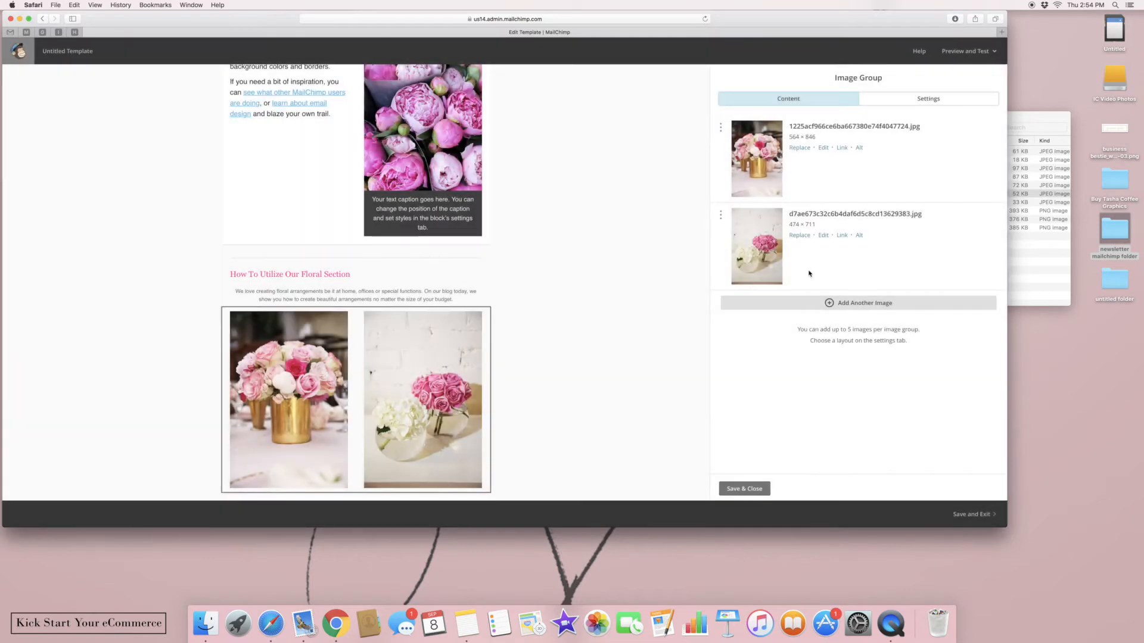
Save and close the image group editor
click(744, 489)
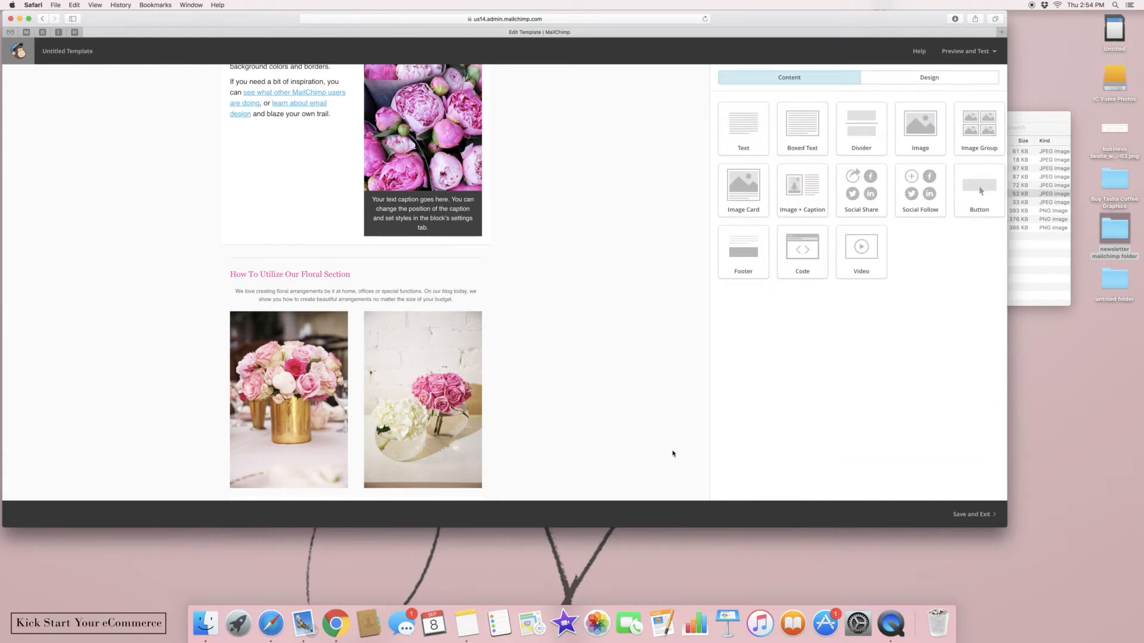
scroll(673, 454, up, 5)
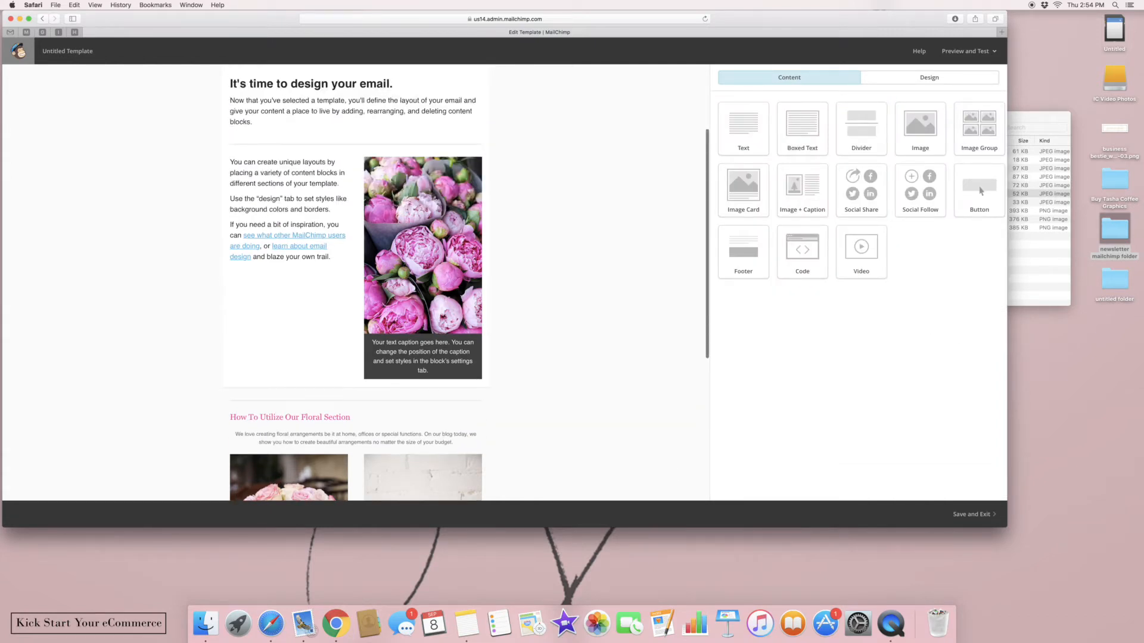
scroll(982, 191, up, 2)
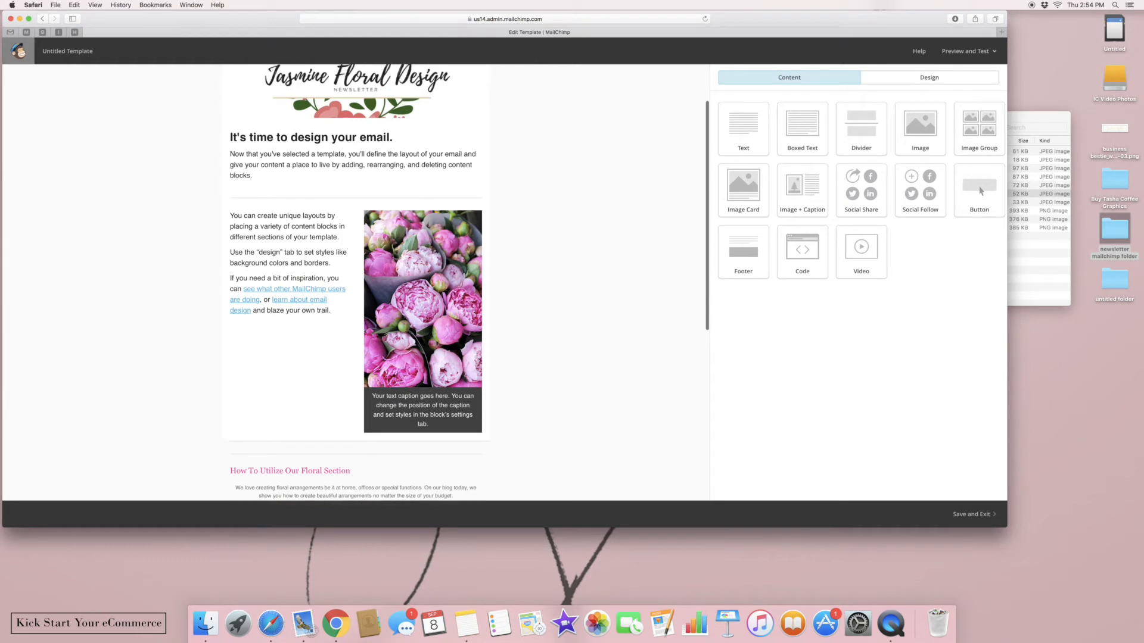
scroll(656, 325, up, 2)
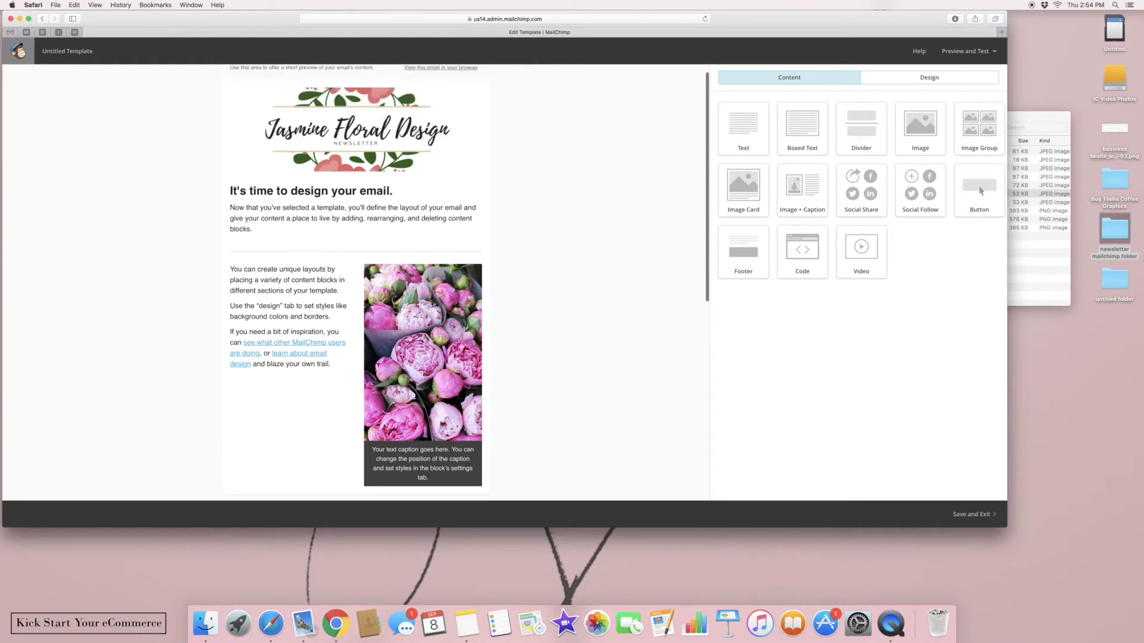
click(327, 236)
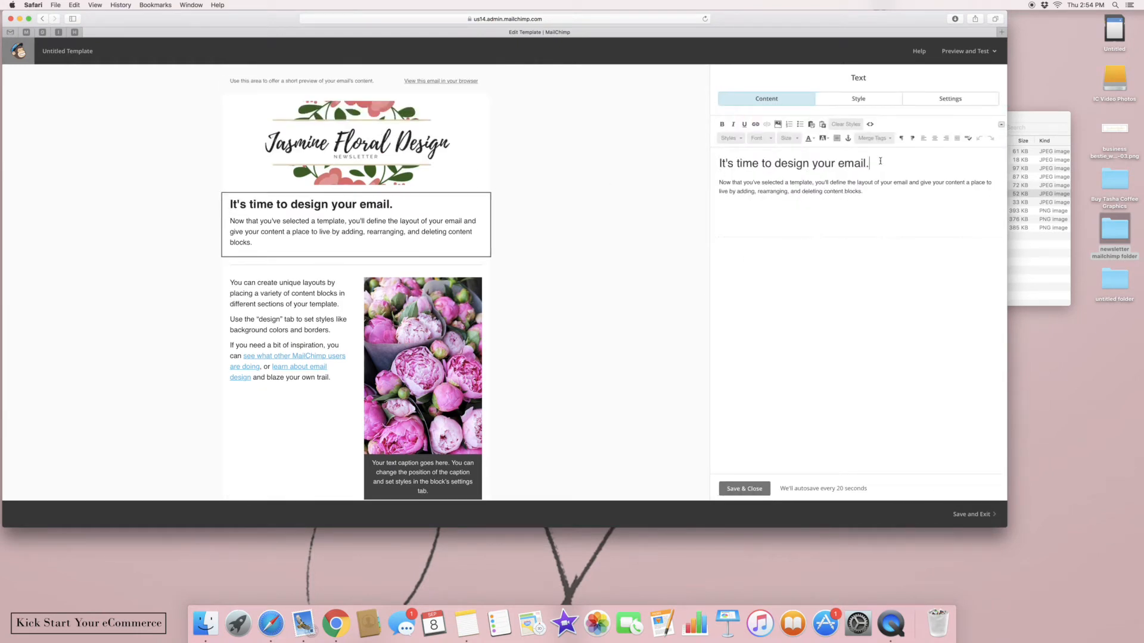
Retitle the intro heading to 'Peonies Season'
drag(878, 164, 751, 153)
key(BackSpace)
text(P)
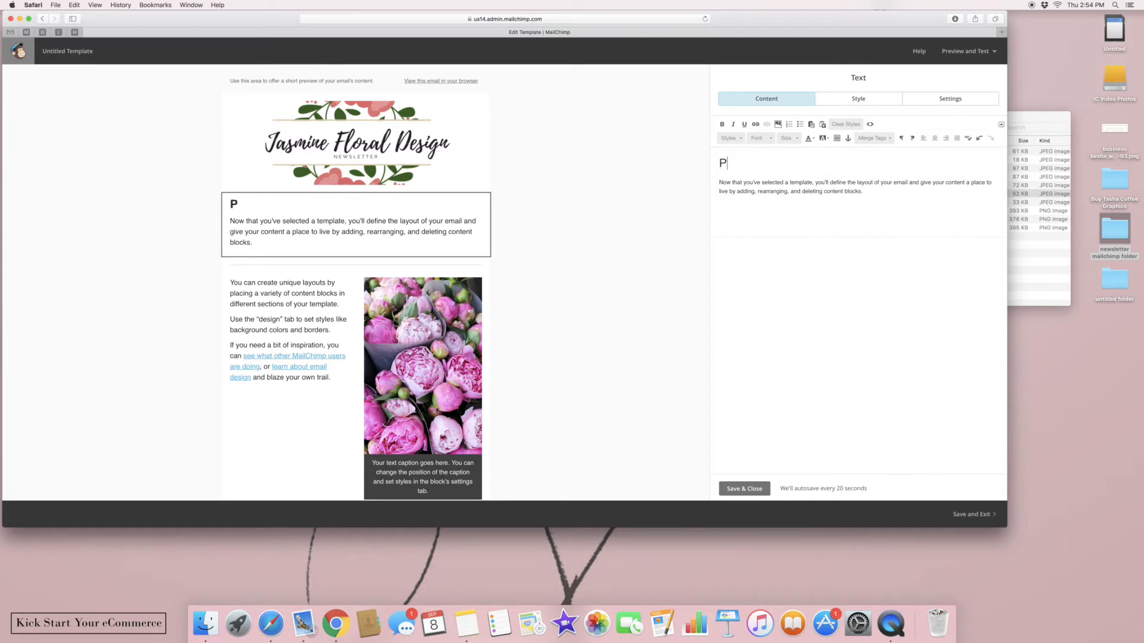
text(eonies Season)
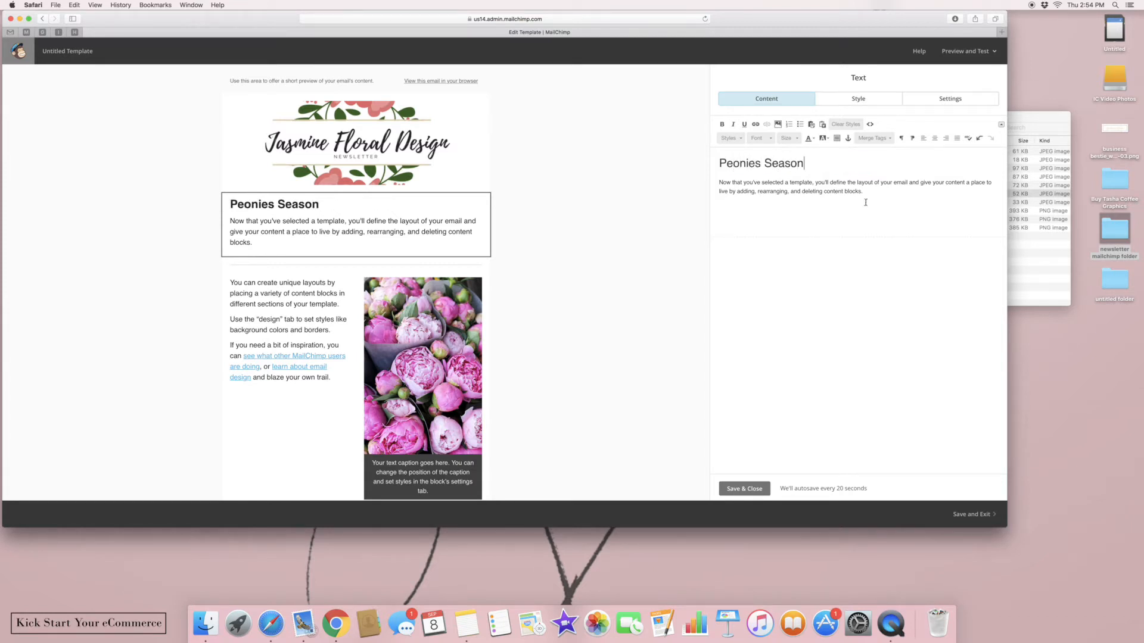
Start the paragraph: 'Everyone loves peonies for their home. They are one of the most Instagrammed…'
drag(866, 203, 716, 175)
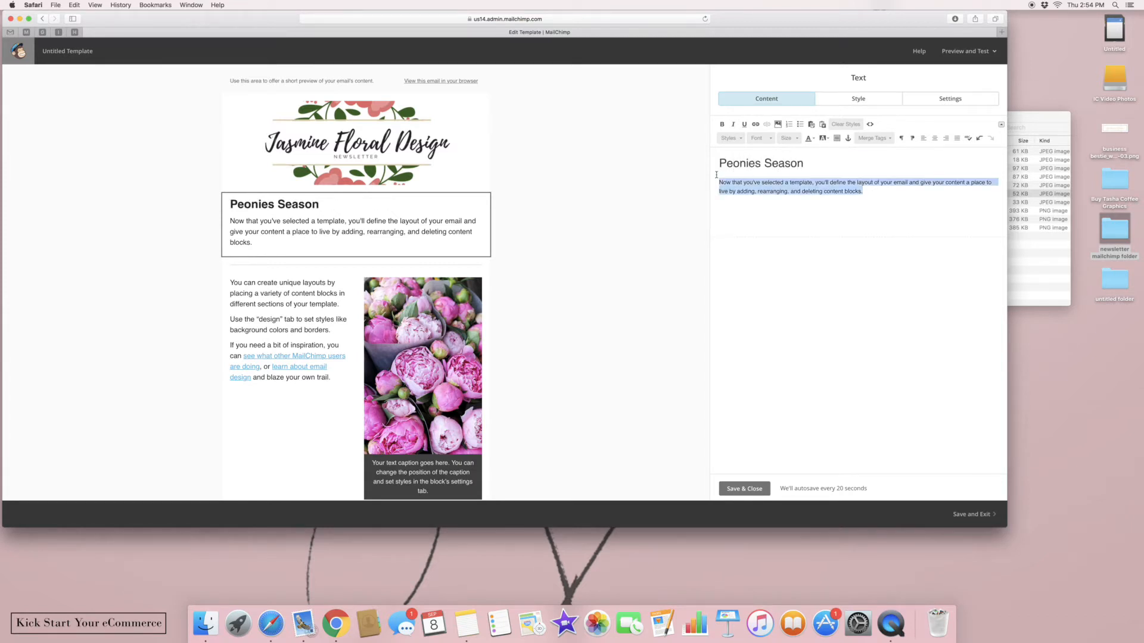
text(Everyon)
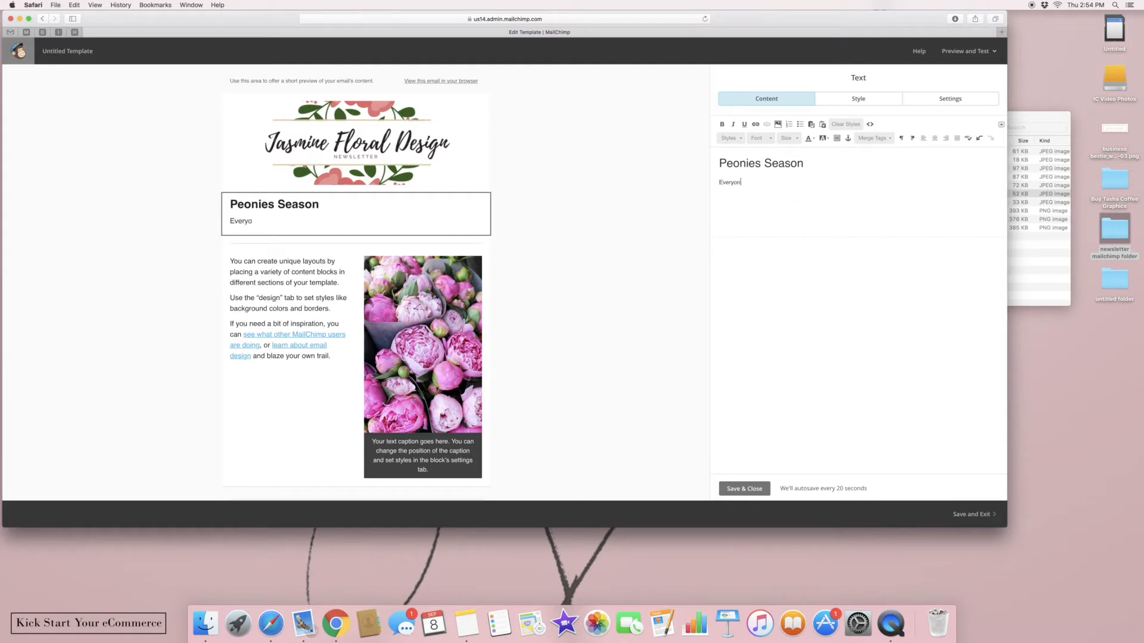
text(e loves peonies for their home. They are one o)
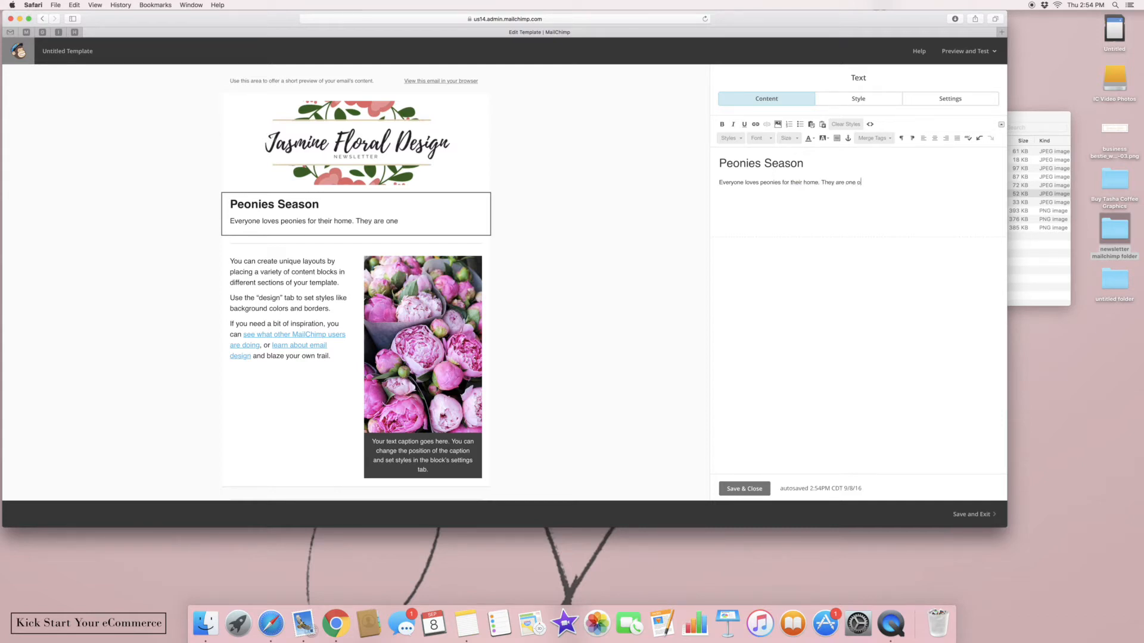
text(f the most instagramme)
key(BackSpace)
text(med)
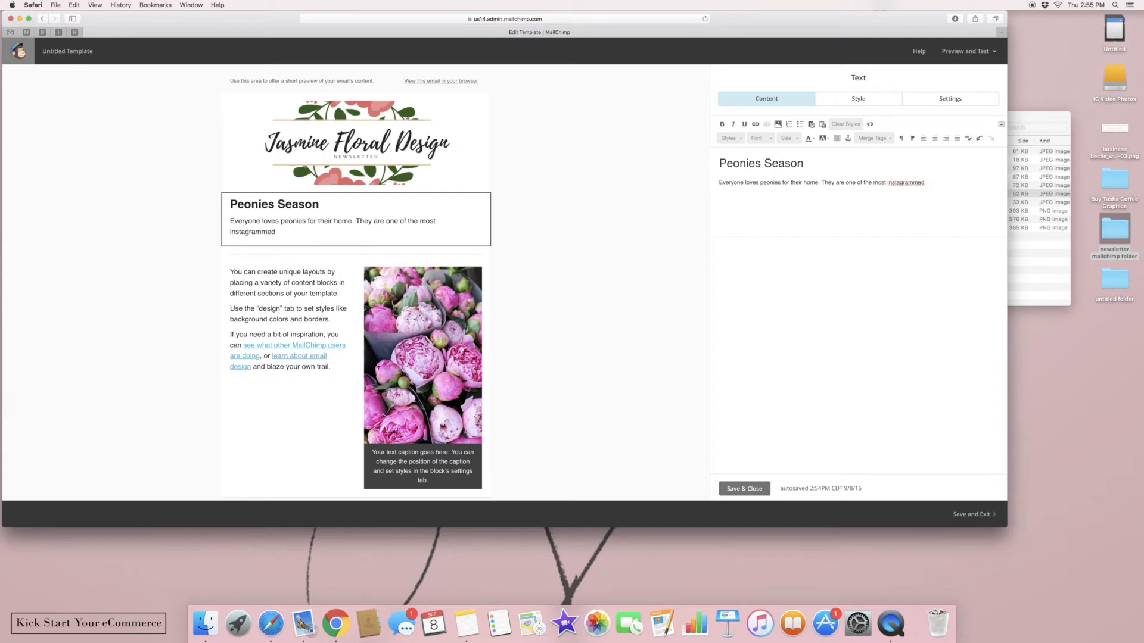
click(890, 185)
key(BackSpace)
text(I)
click(946, 185)
Continue with 'florals throughout the year. May-August is peonies season… how to pick the right one'
text(florals d)
text(hroughout the year.)
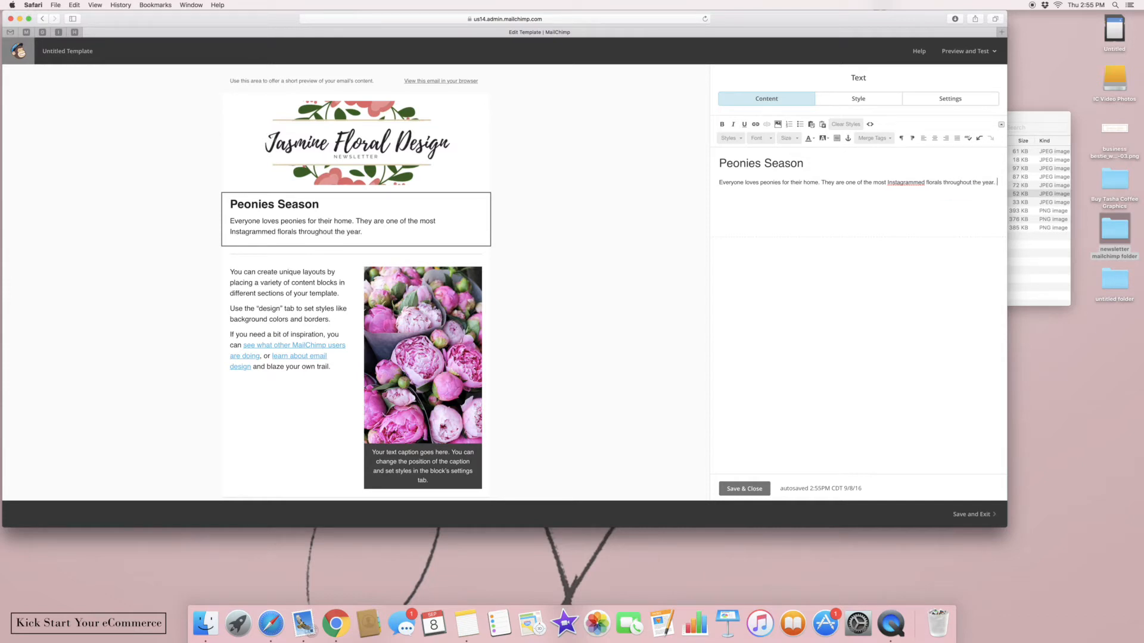
text( June -Oc)
key(BackSpace)
key(BackSpace)
key(BackSpace)
key(BackSpace)
key(BackSpace)
key(BackSpace)
key(BackSpace)
key(BackSpace)
text(May-August is peonies seaso)
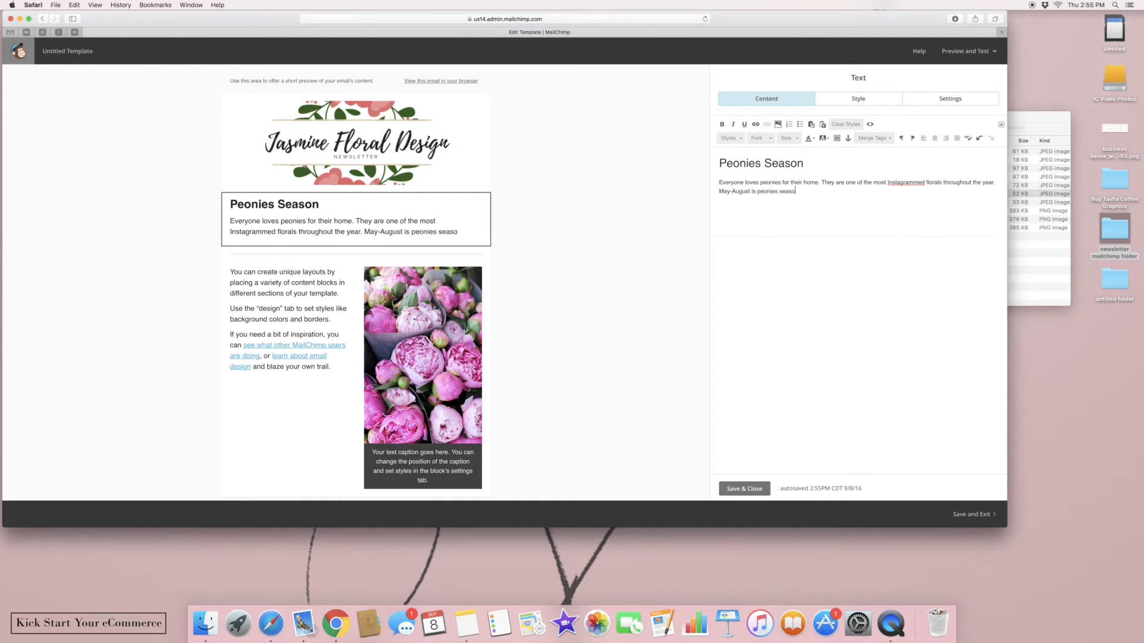
text(n. and I wanted to share how to pick the right ones.)
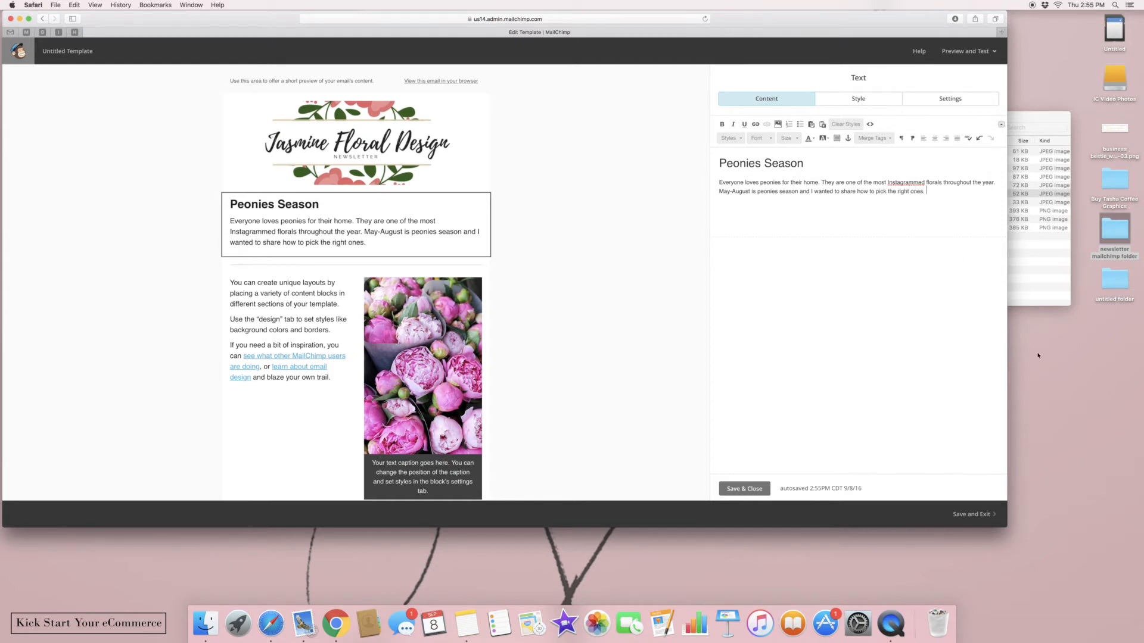
Save the Peonies Season text, then check the peony image card's settings and close it unchanged
click(761, 489)
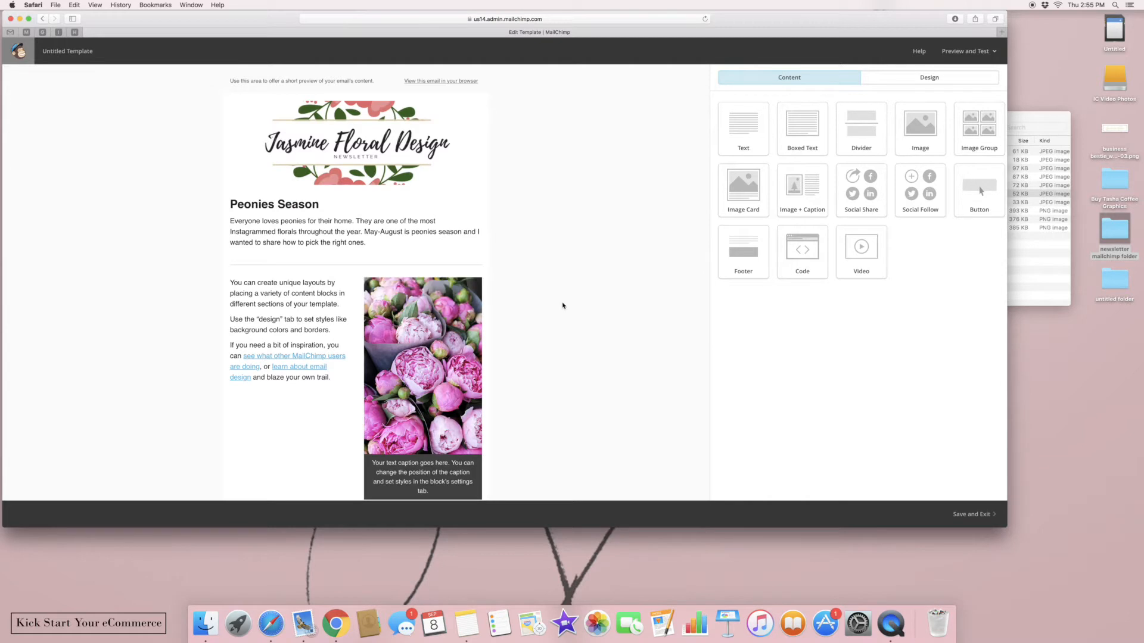
scroll(562, 300, down, 3)
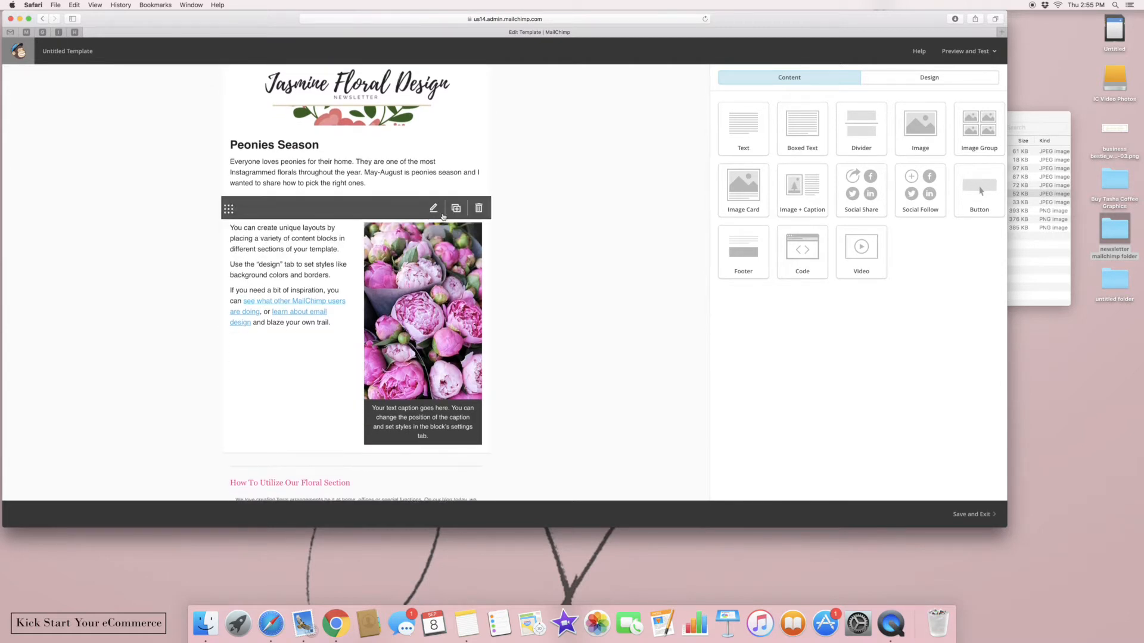
click(434, 226)
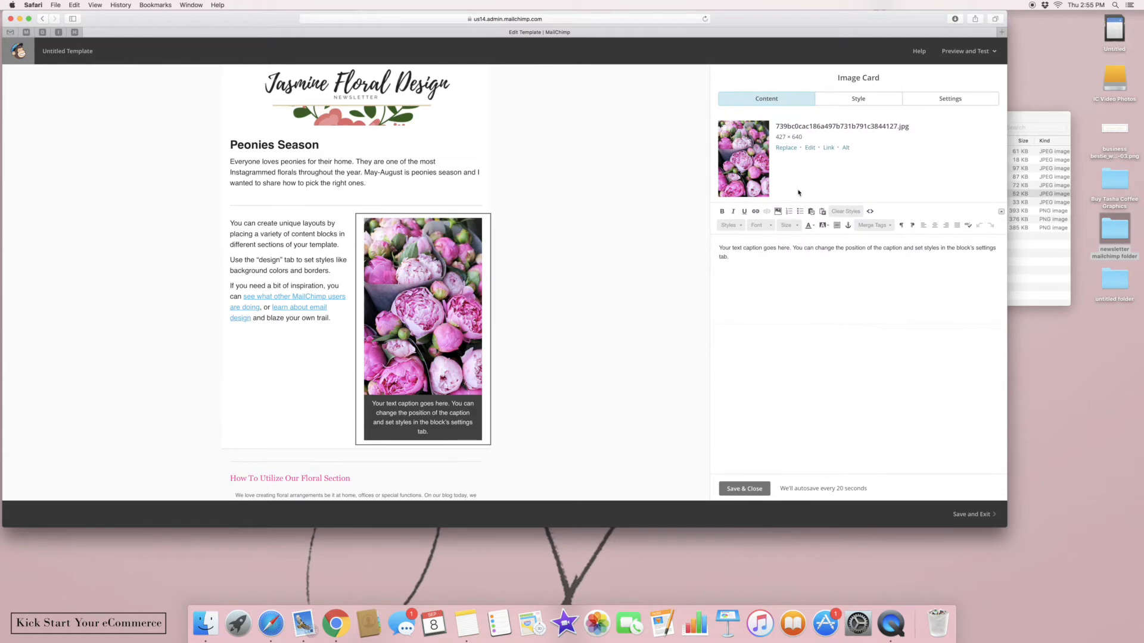
click(947, 100)
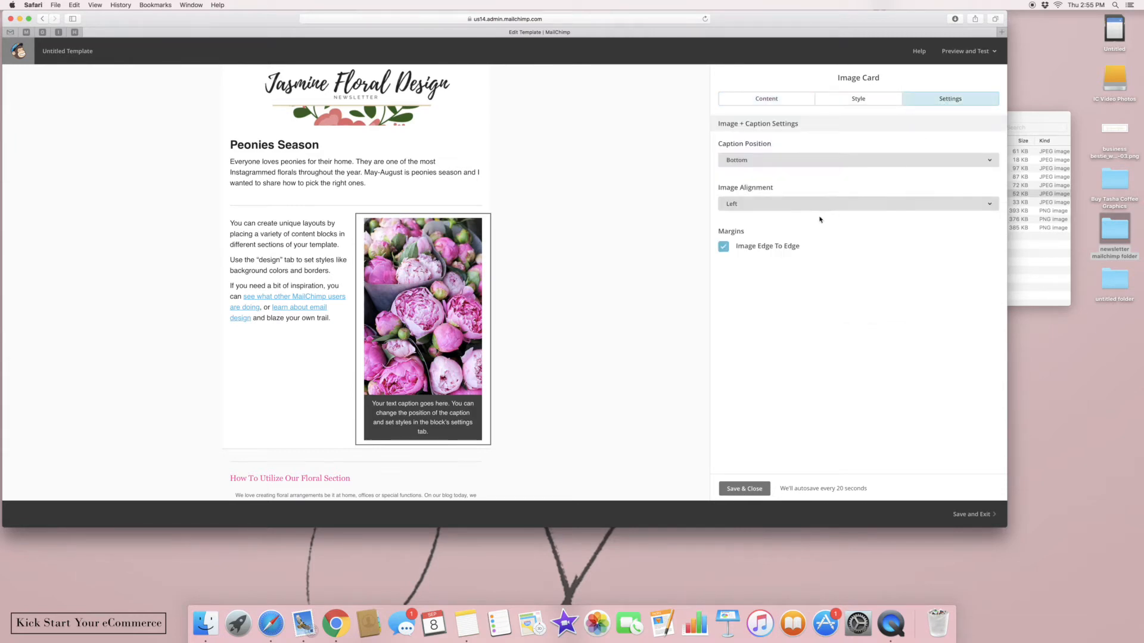
click(752, 484)
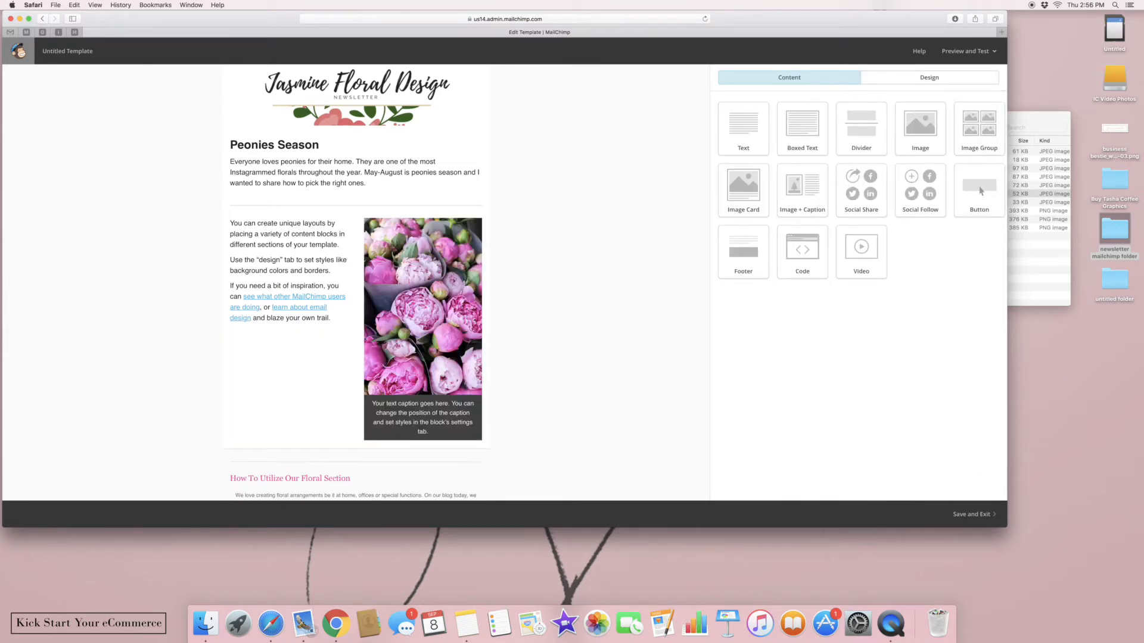
Scroll through the finished template to review the layout
scroll(620, 209, down, 5)
scroll(620, 208, down, 6)
scroll(355, 280, up, 12)
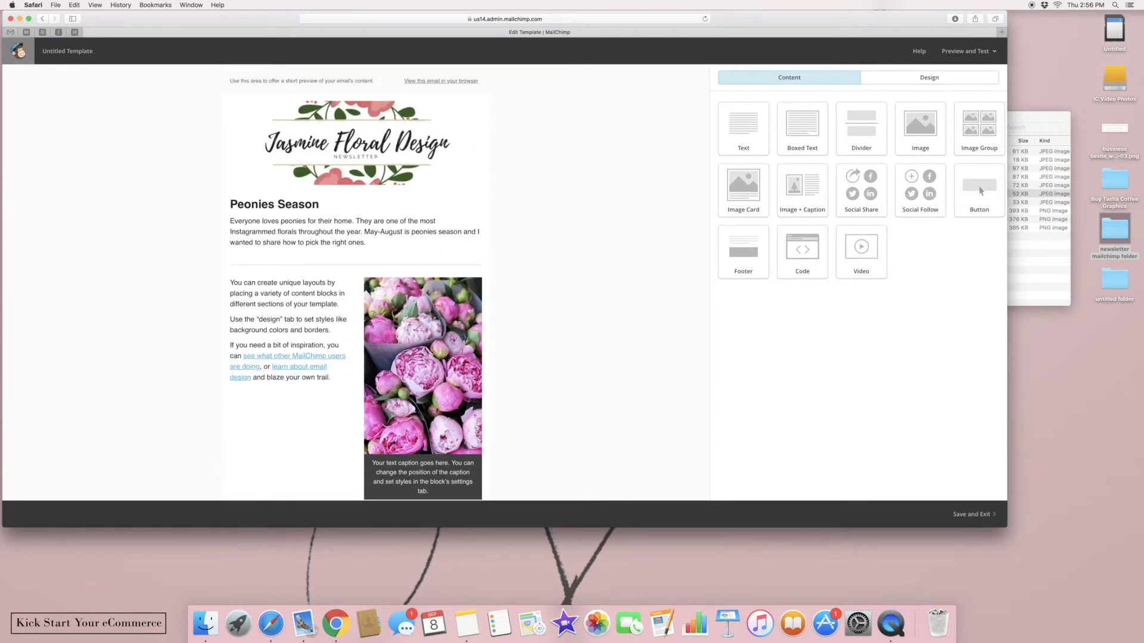
mouse_move(323, 201)
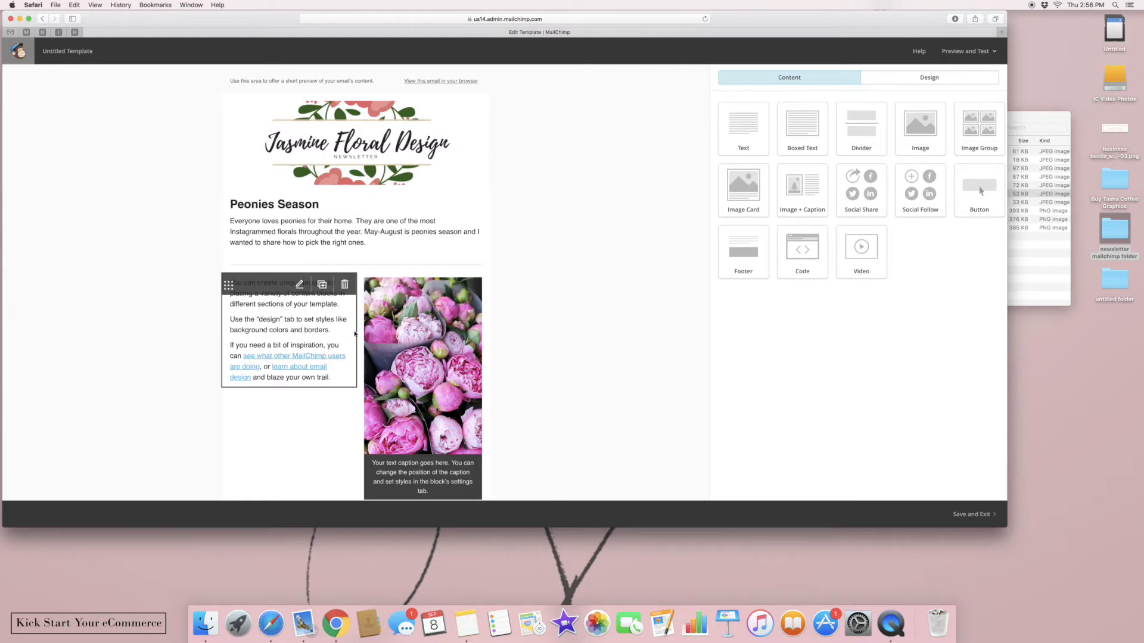
scroll(603, 322, down, 10)
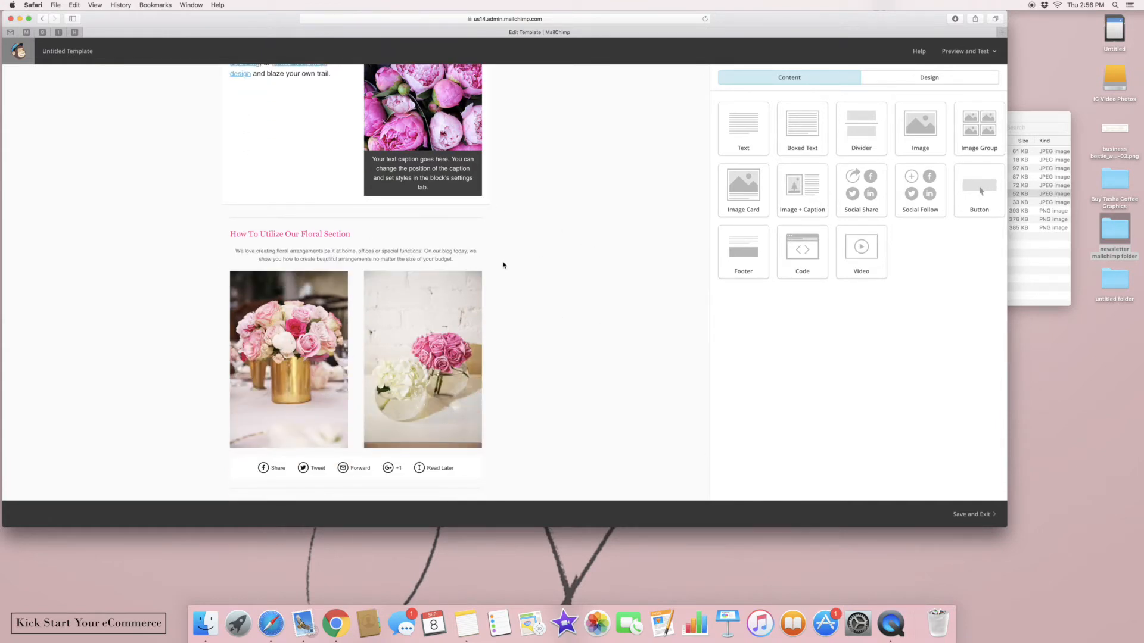
scroll(519, 266, down, 4)
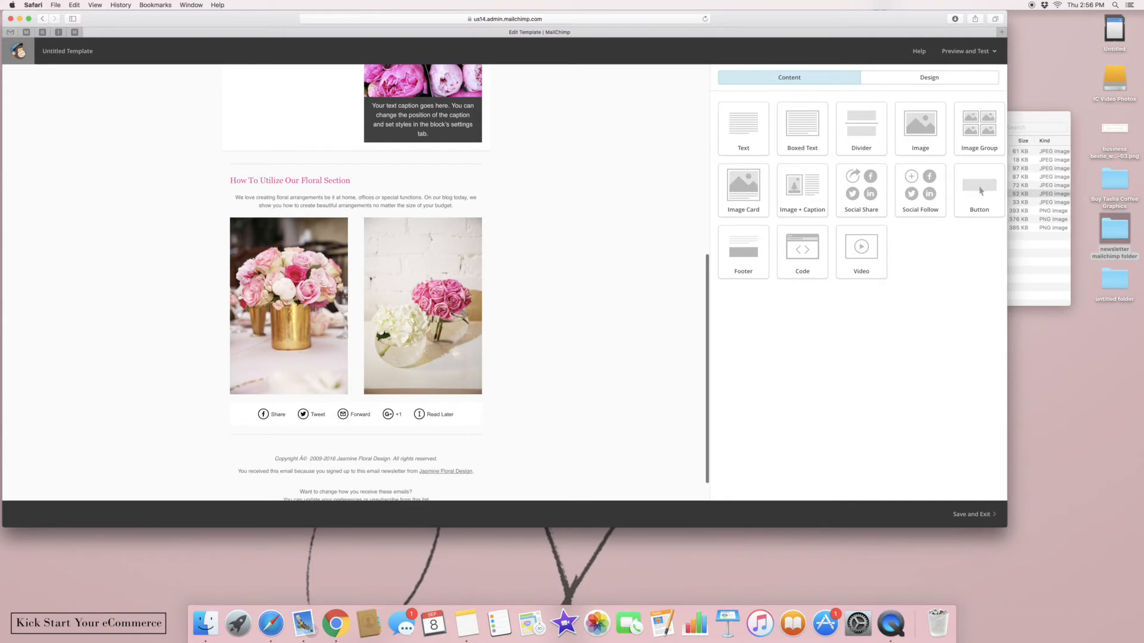
scroll(468, 281, up, 15)
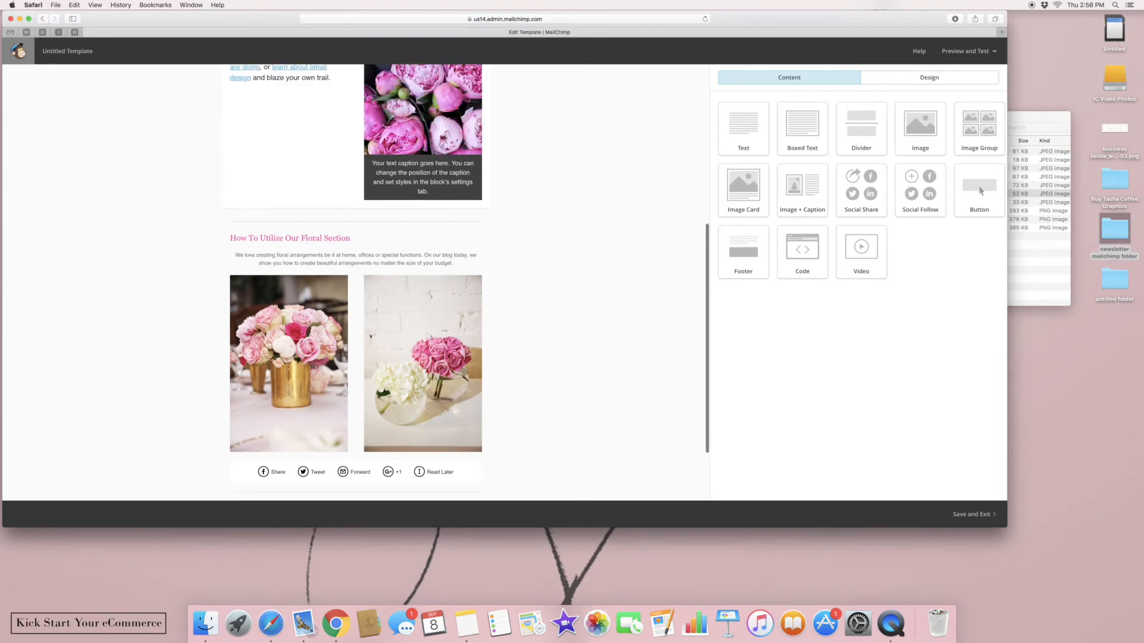
scroll(468, 281, up, 3)
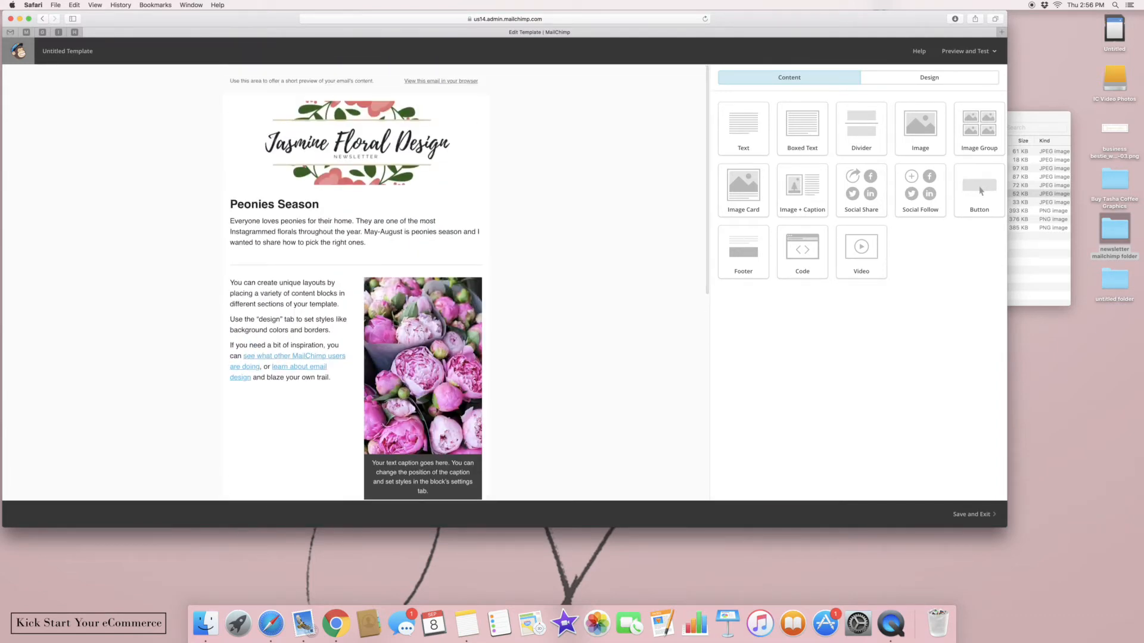
Save the design as the template 'Service Template' and start a new template
click(989, 515)
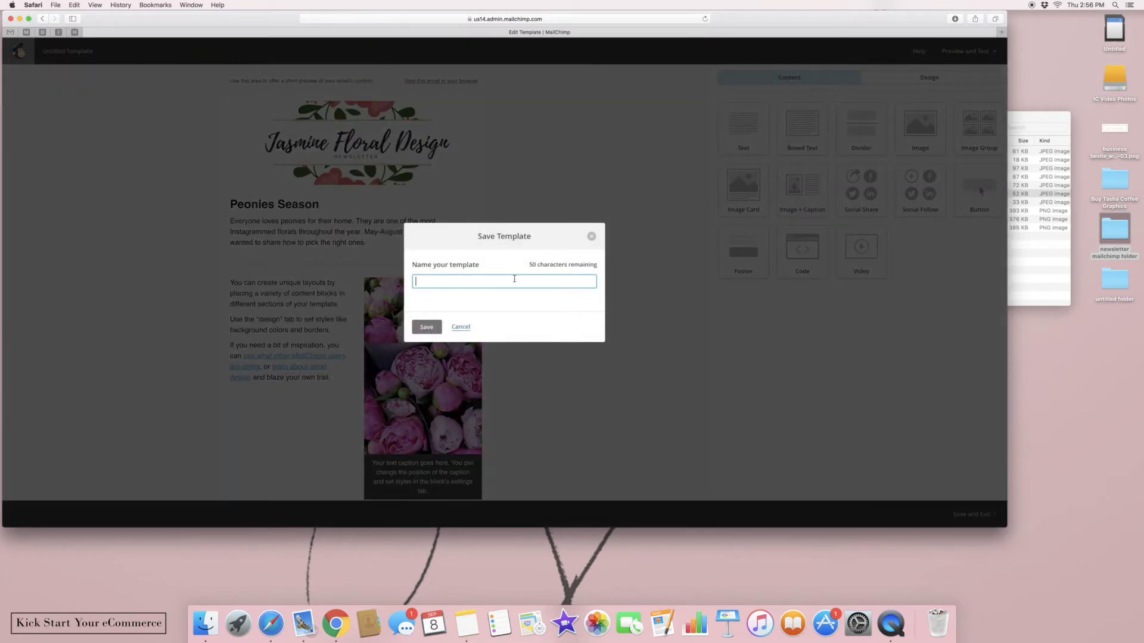
text(Service Template)
click(439, 329)
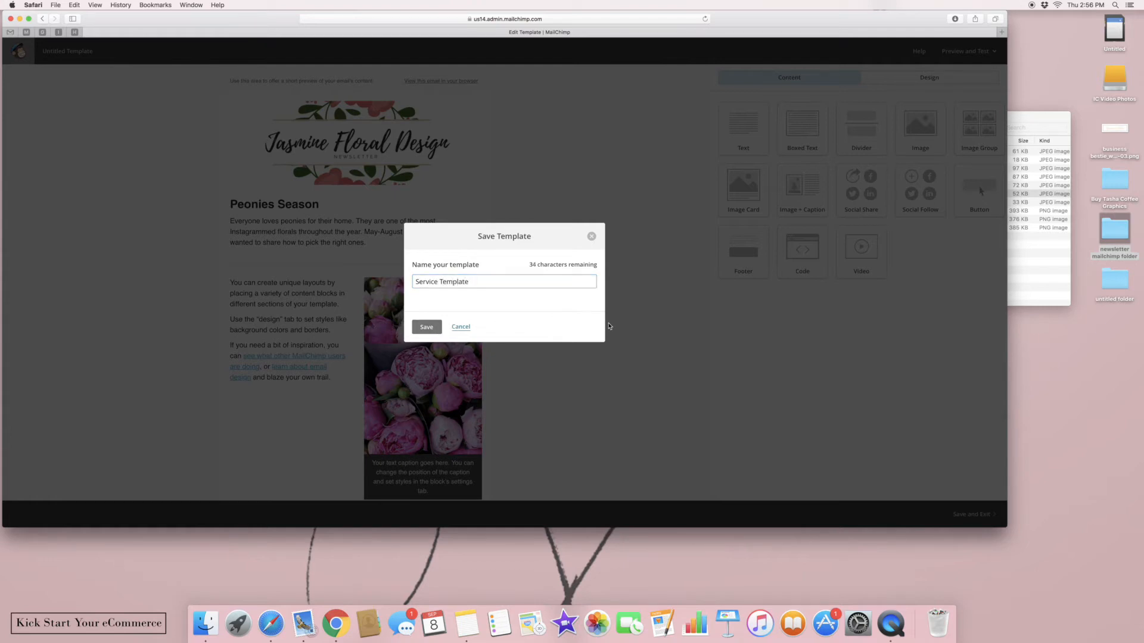
click(426, 327)
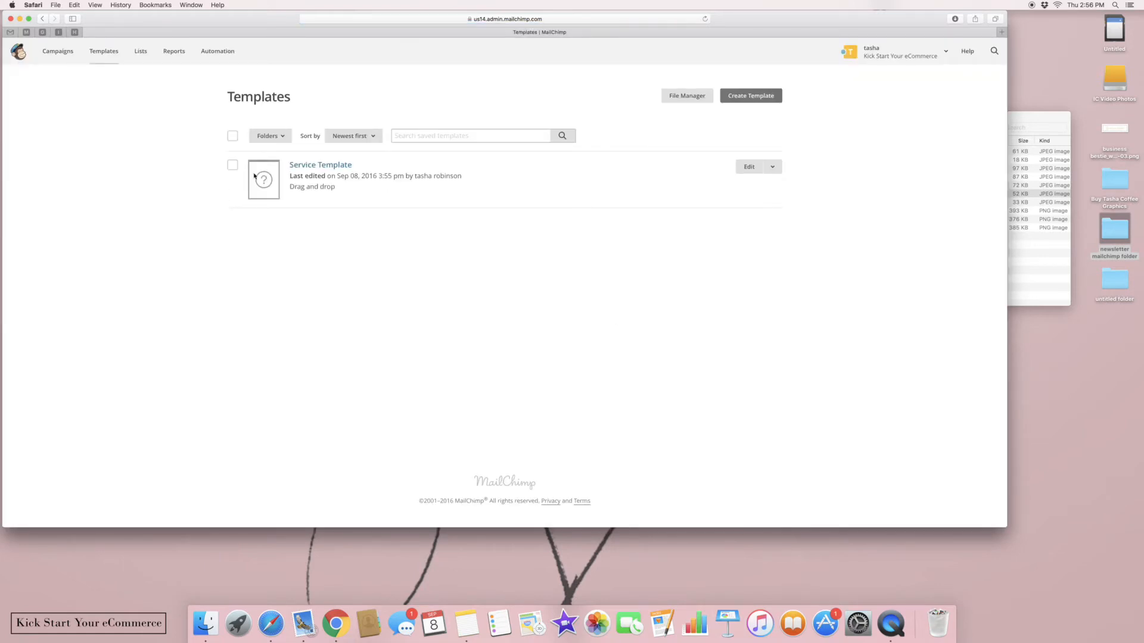
click(740, 95)
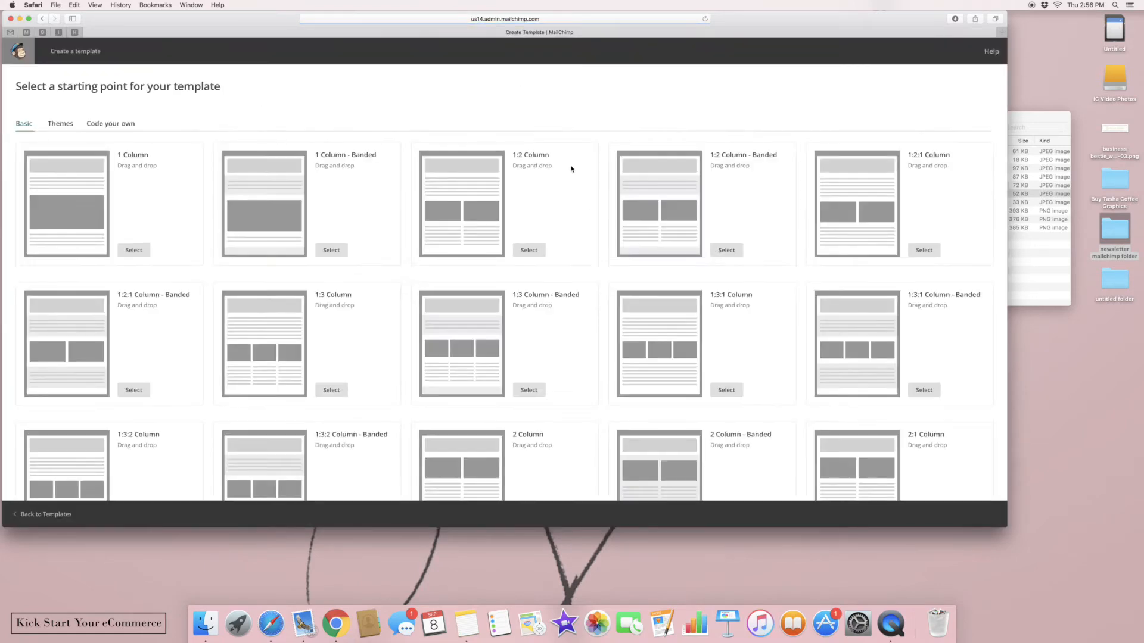
Choose the 1:2 Column layout and drop the DSR Apparel banner 3.jpg into its header
click(525, 253)
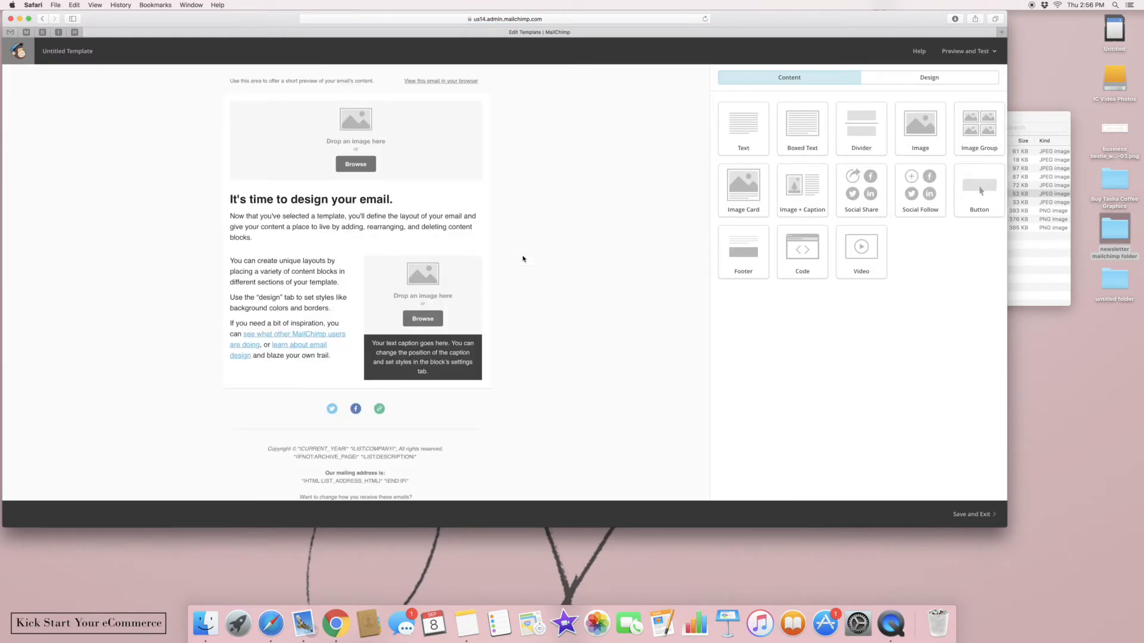
double_click(1115, 232)
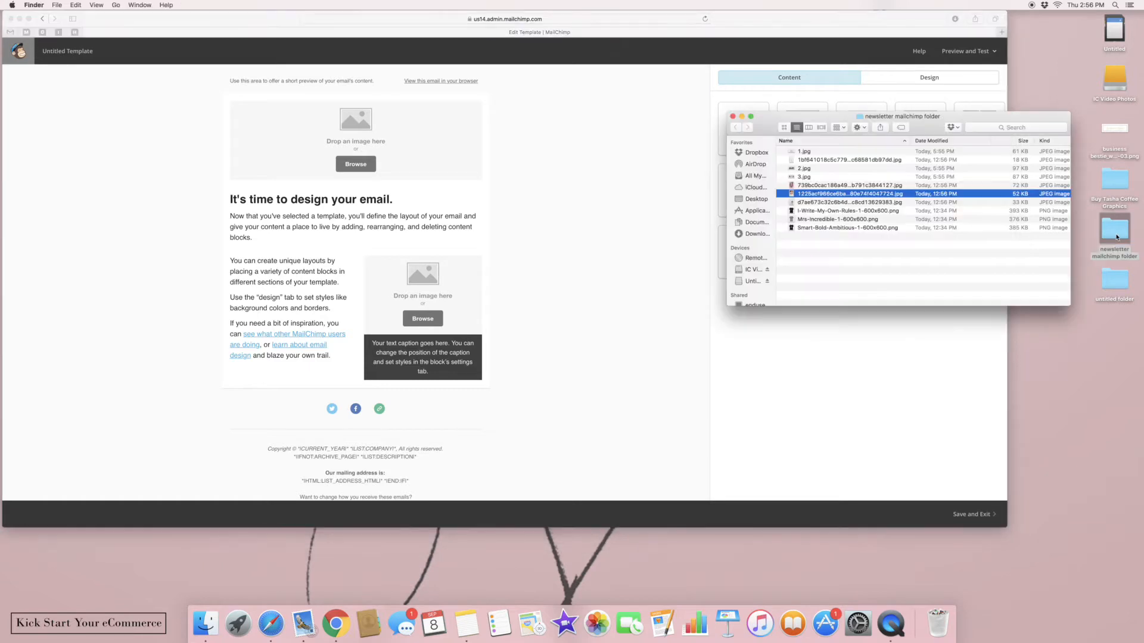
click(808, 177)
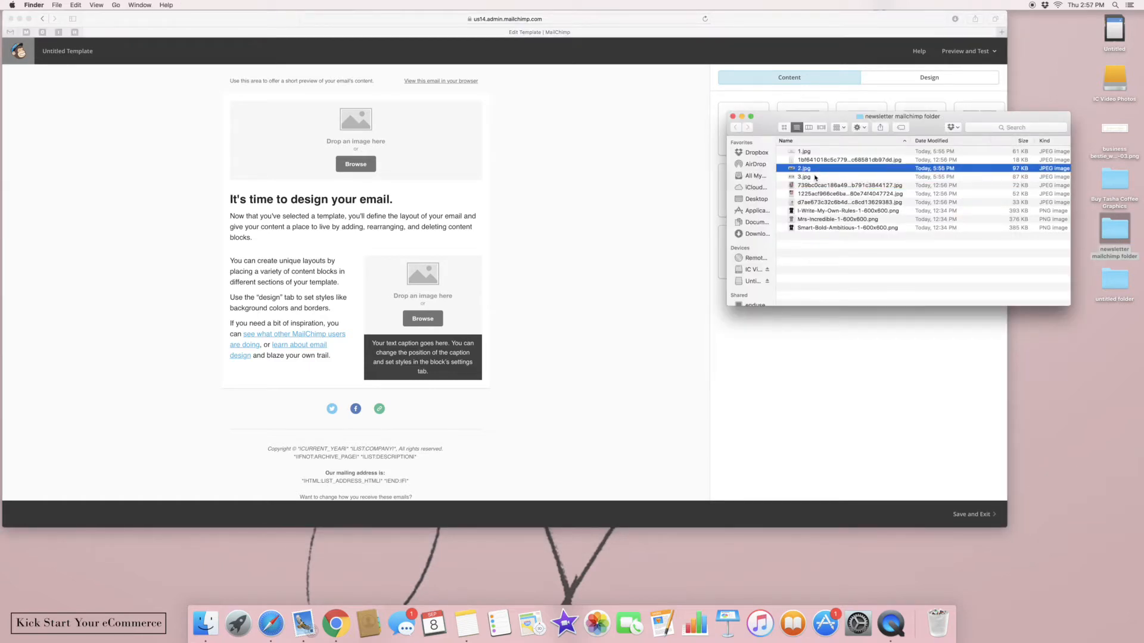
drag(801, 180, 343, 155)
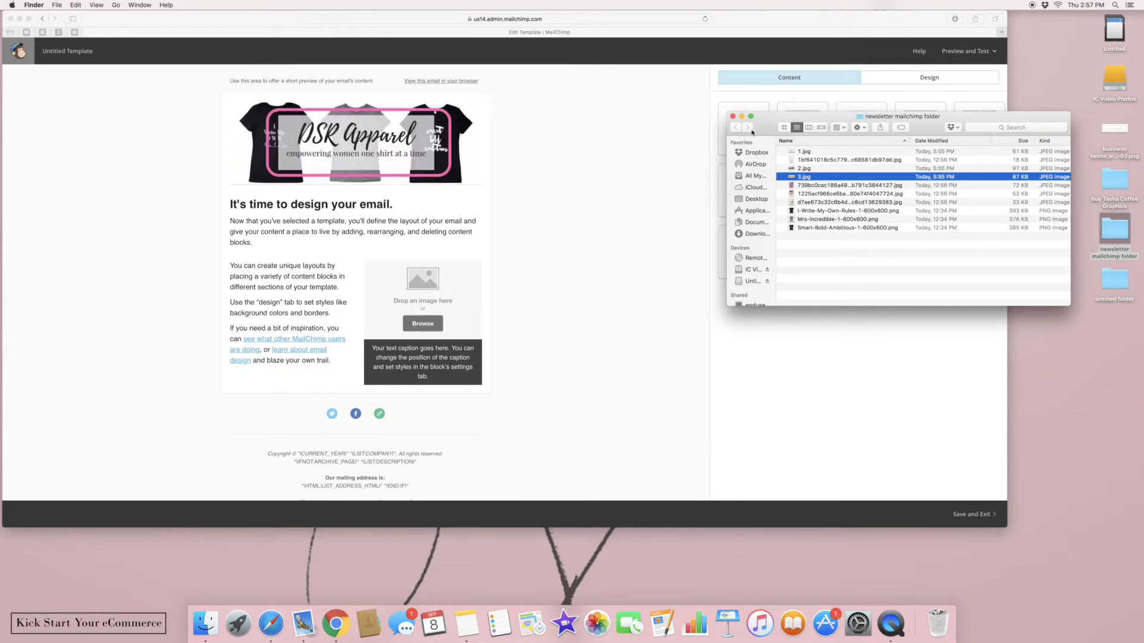
drag(769, 122, 1024, 178)
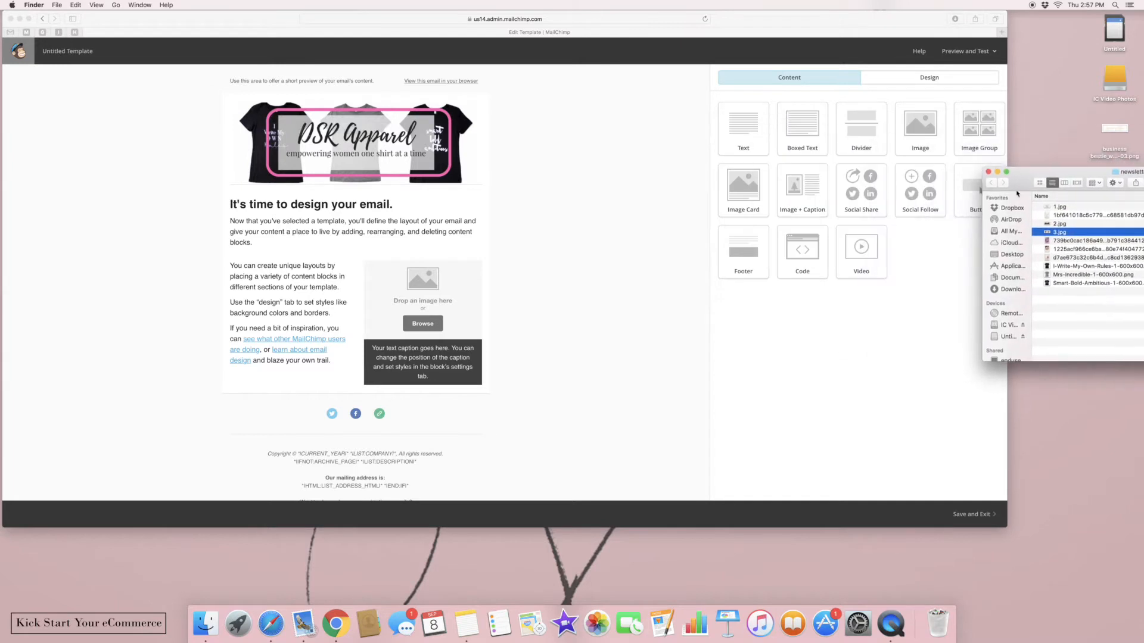
click(906, 345)
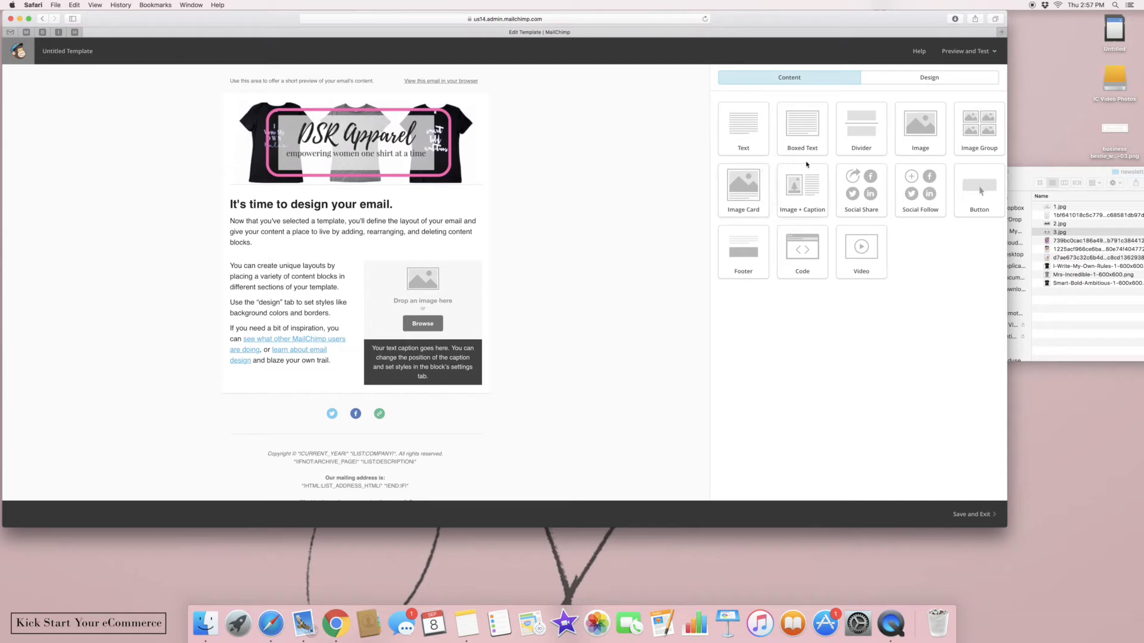
Add a divider and Share/Tweet/Forward links, deleting the old Social Follow block
drag(879, 142, 388, 401)
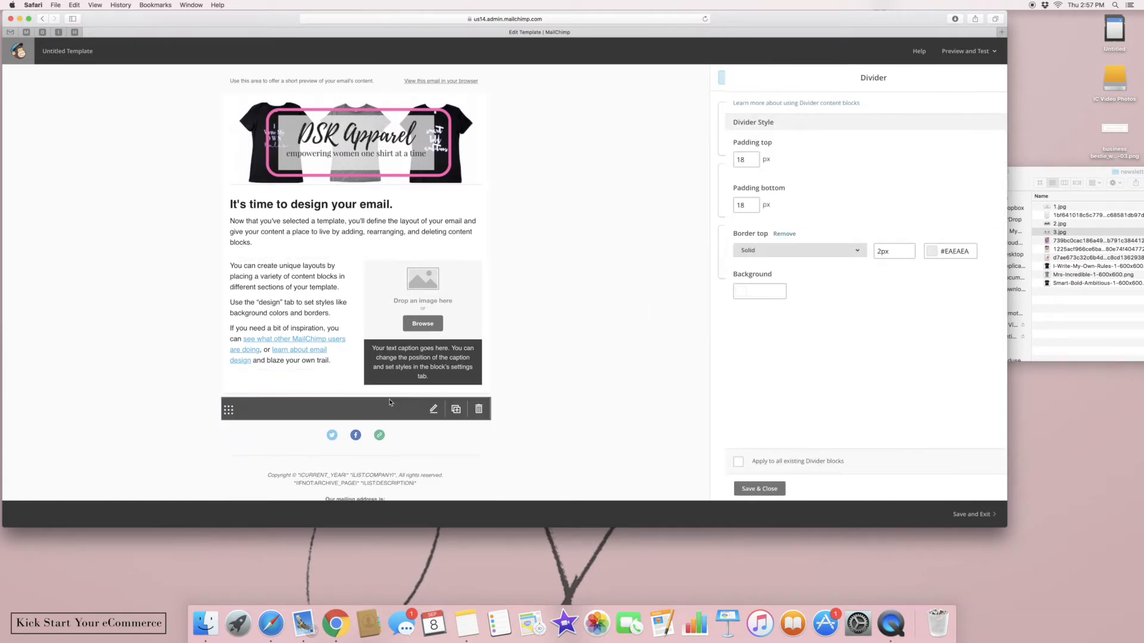
click(744, 488)
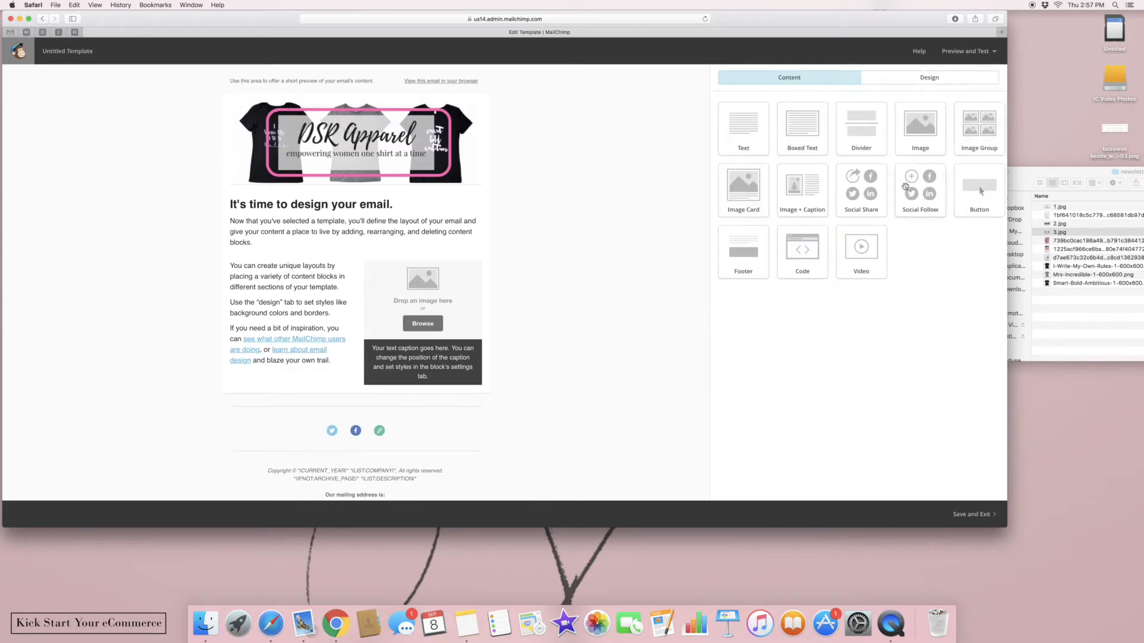
drag(869, 192, 390, 424)
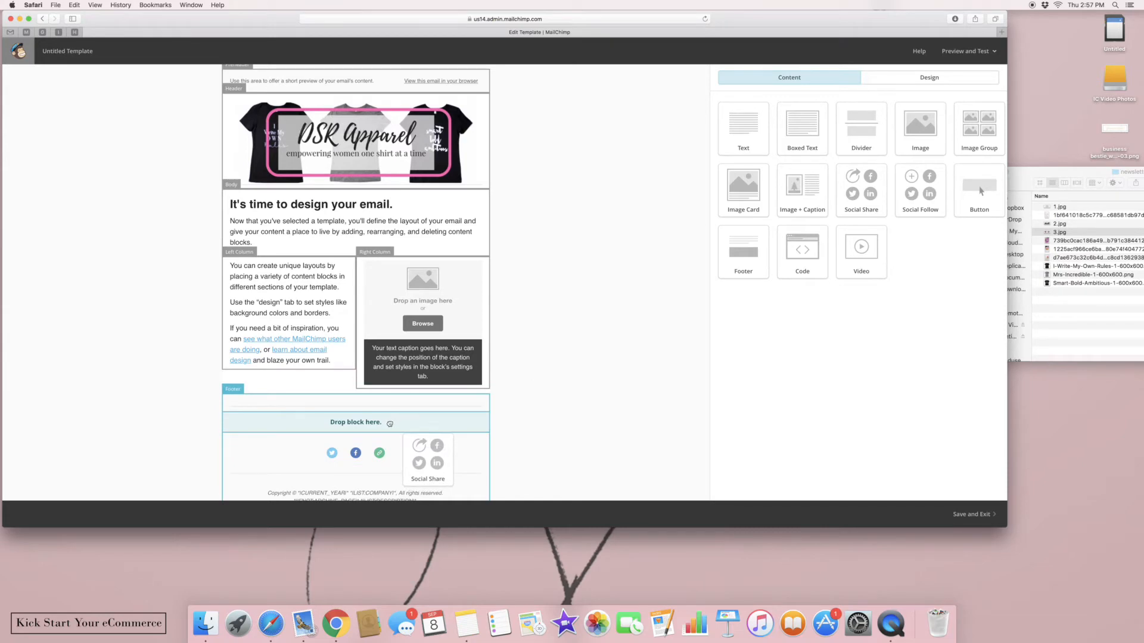
click(478, 460)
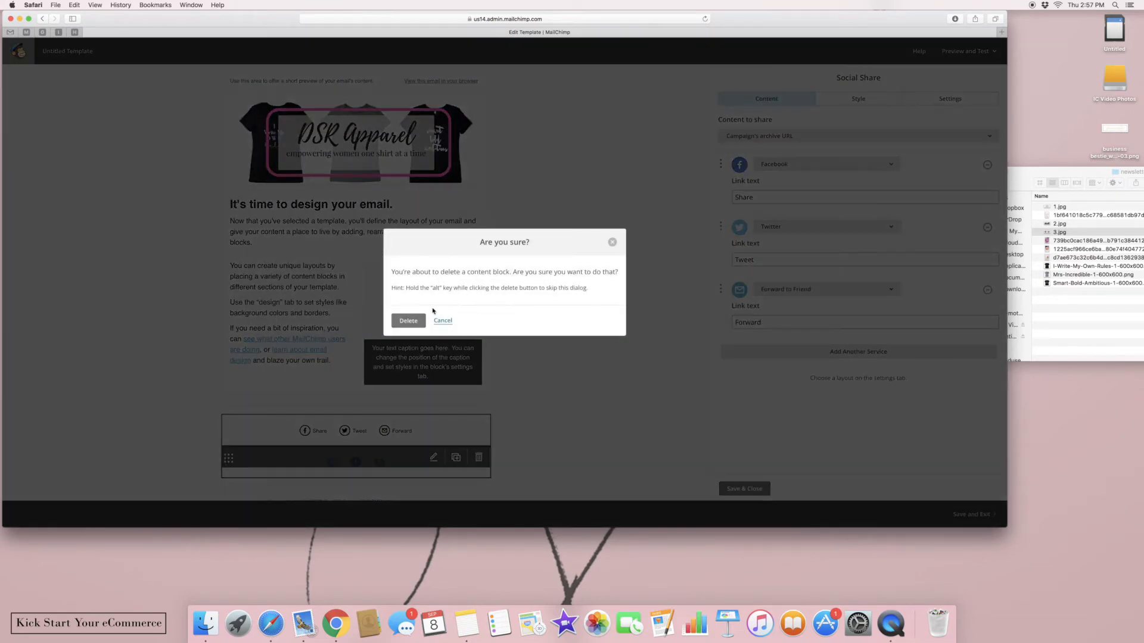
click(417, 321)
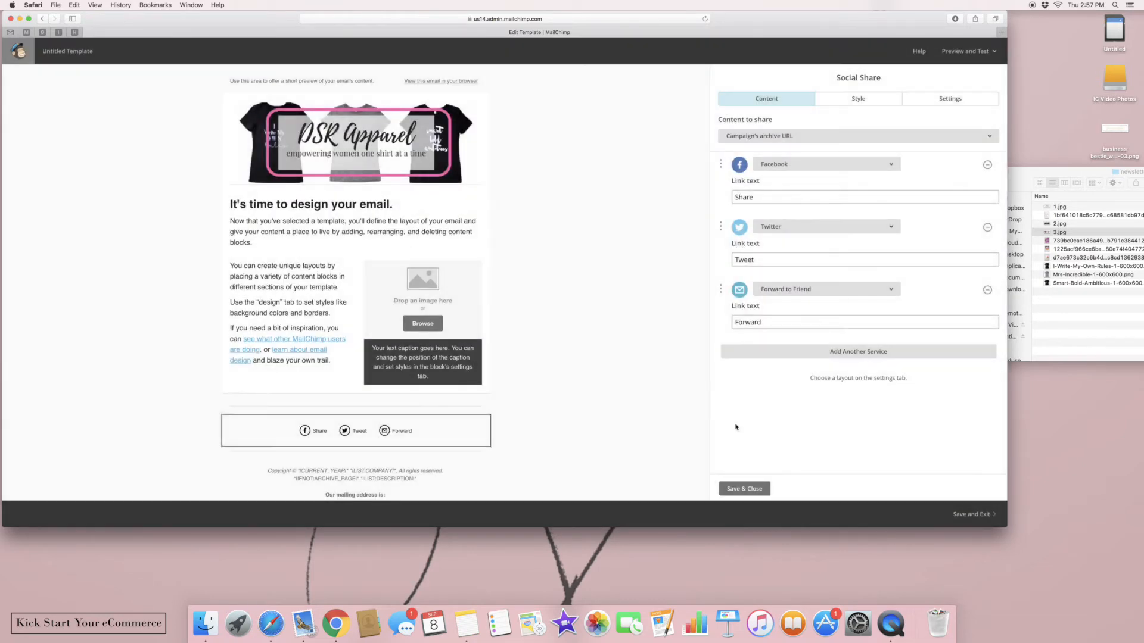
click(744, 488)
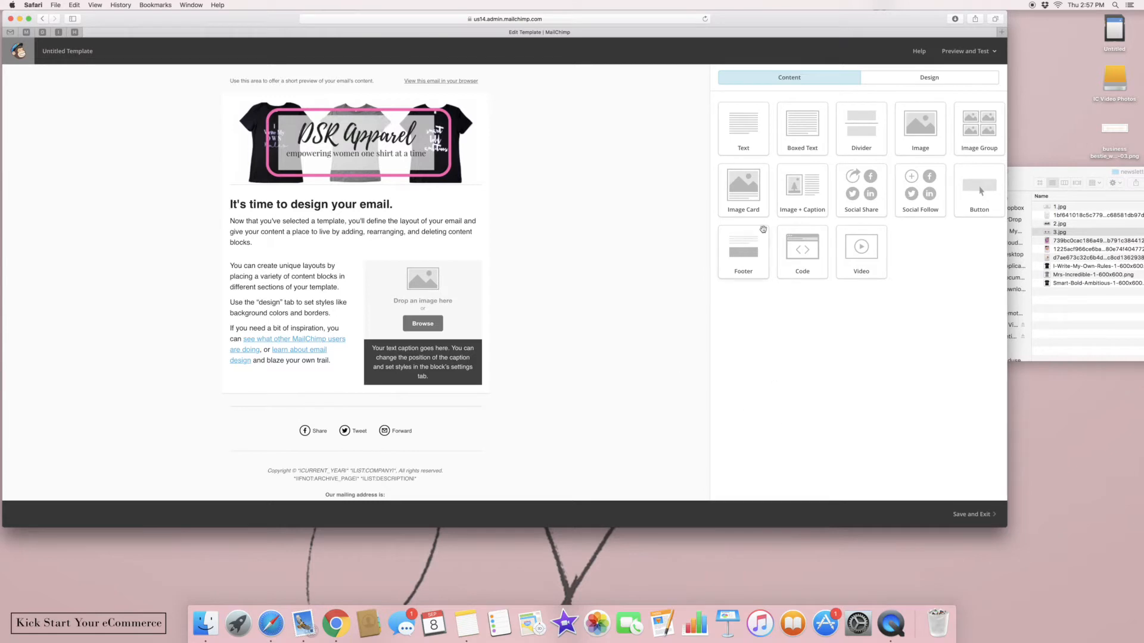
Add a two-image group, a left-captioned Image + Caption block, and another divider
drag(966, 139, 391, 397)
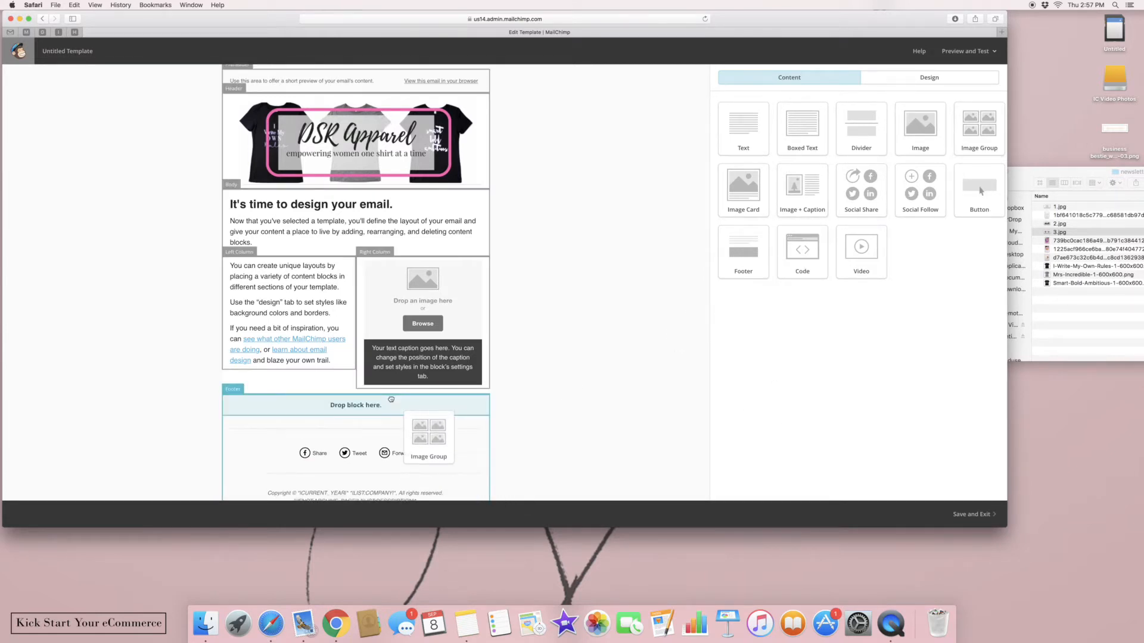
click(746, 489)
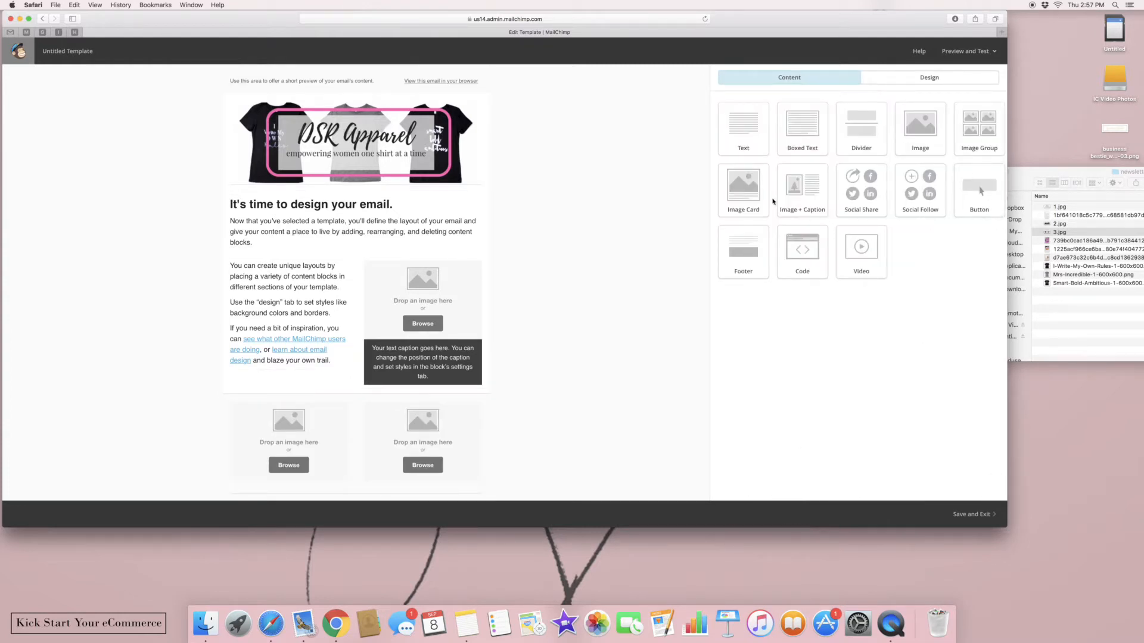
drag(798, 197, 391, 413)
click(918, 102)
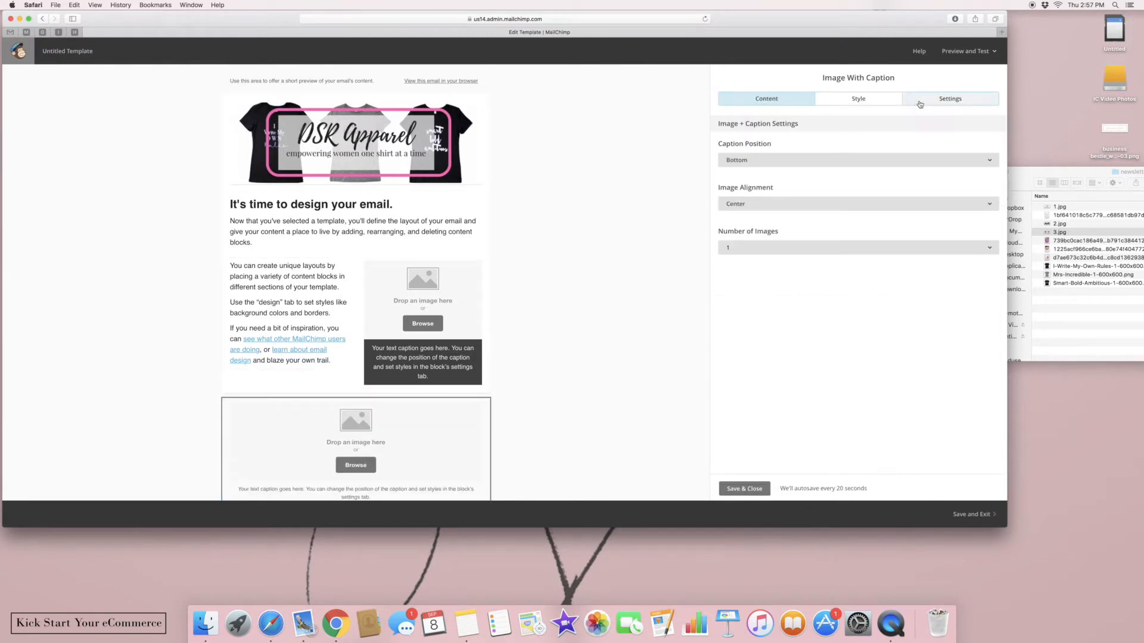
click(805, 162)
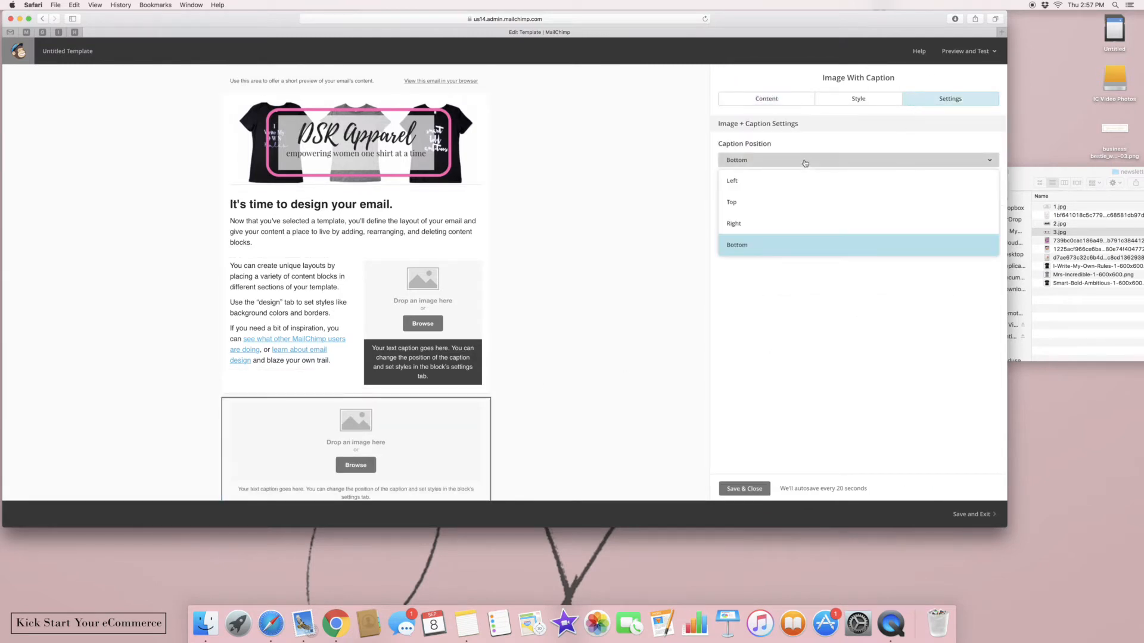
click(781, 180)
click(752, 496)
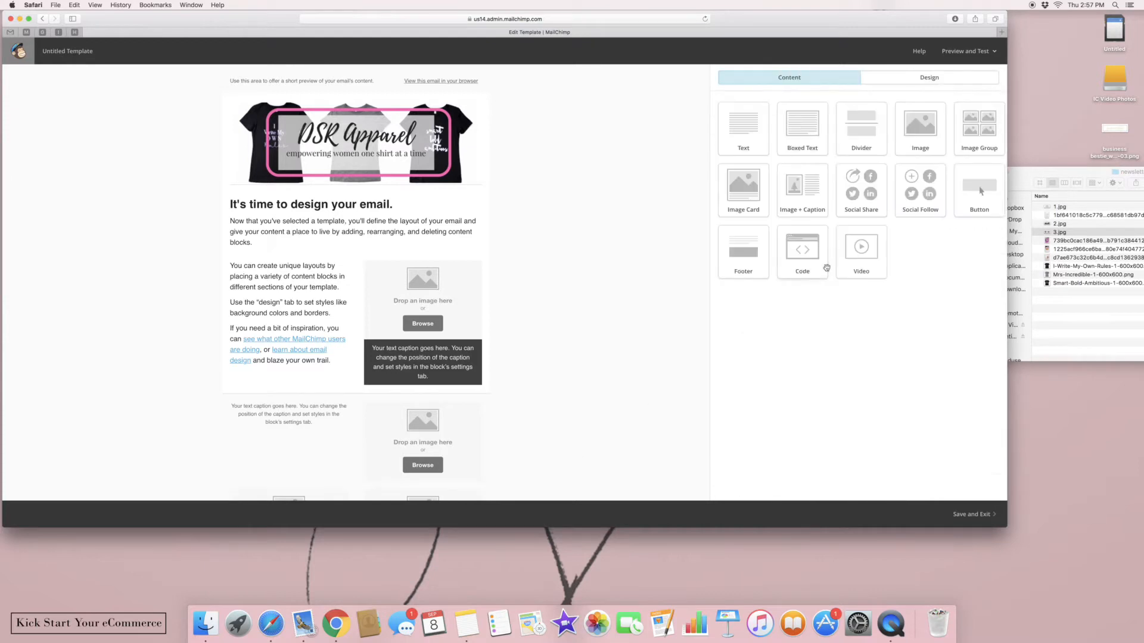
drag(864, 125, 358, 400)
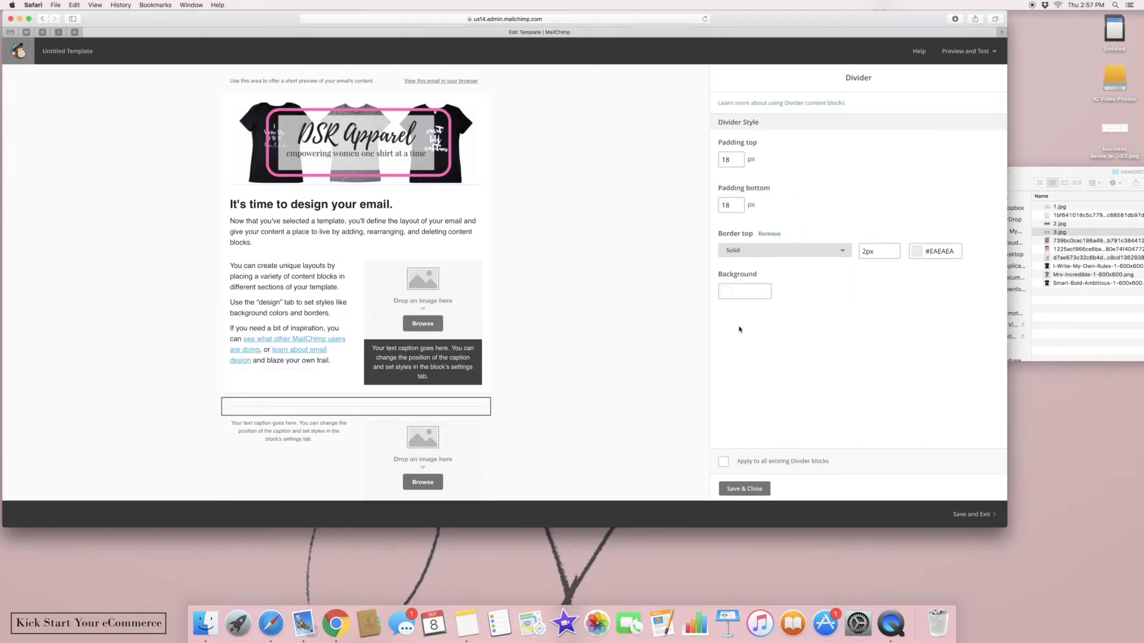
Make the new divider below the two columns a solid black (#000000) line and save it
click(785, 259)
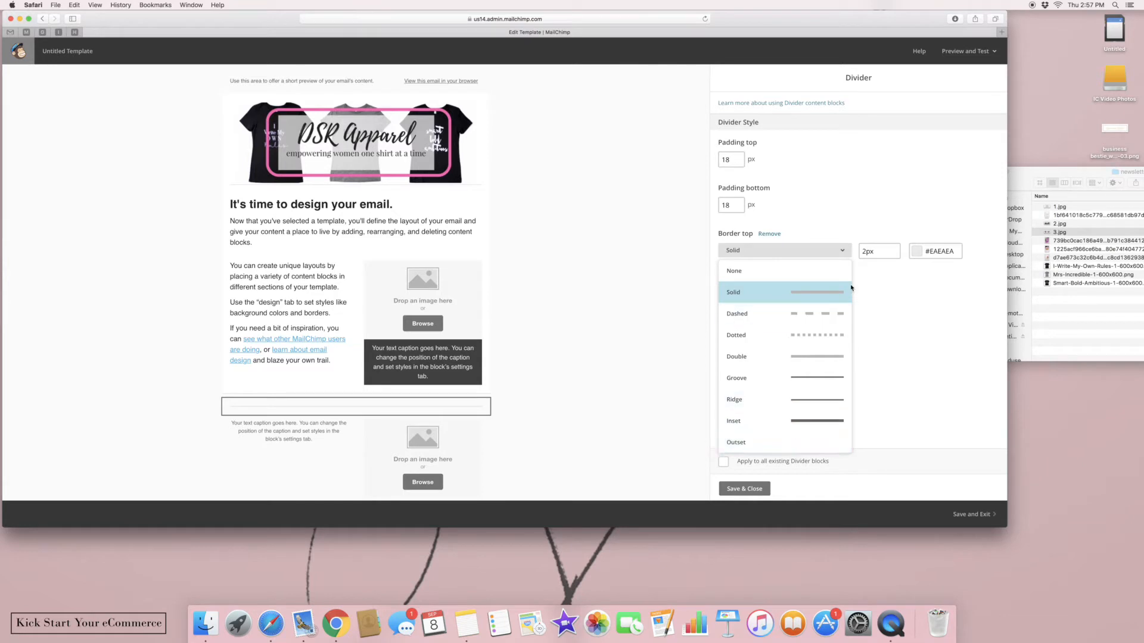
click(918, 255)
click(867, 334)
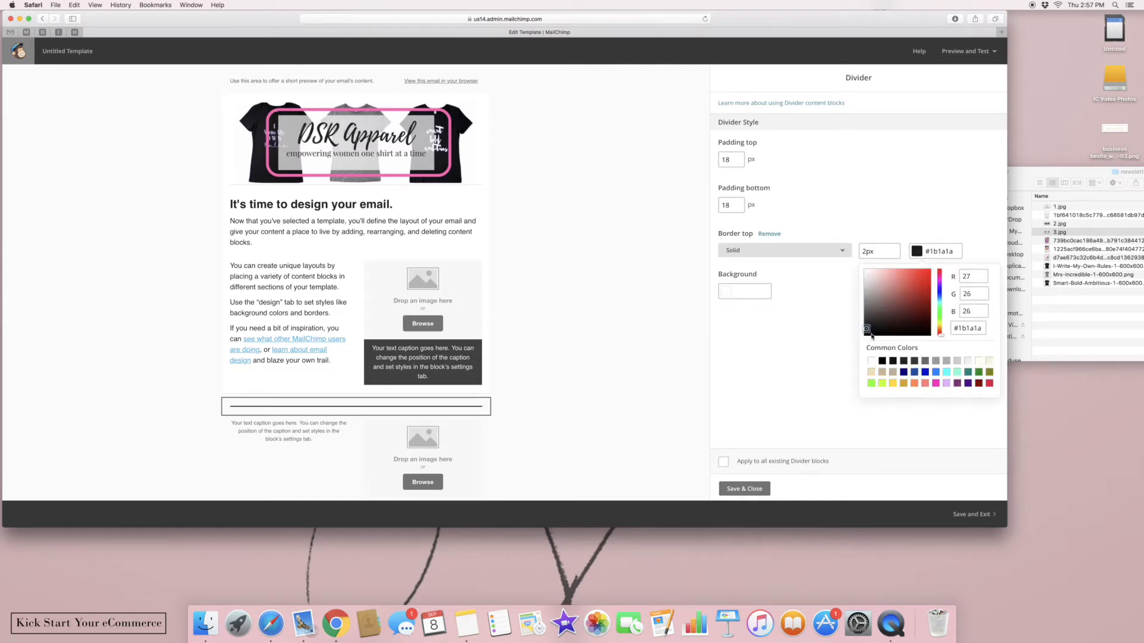
click(725, 374)
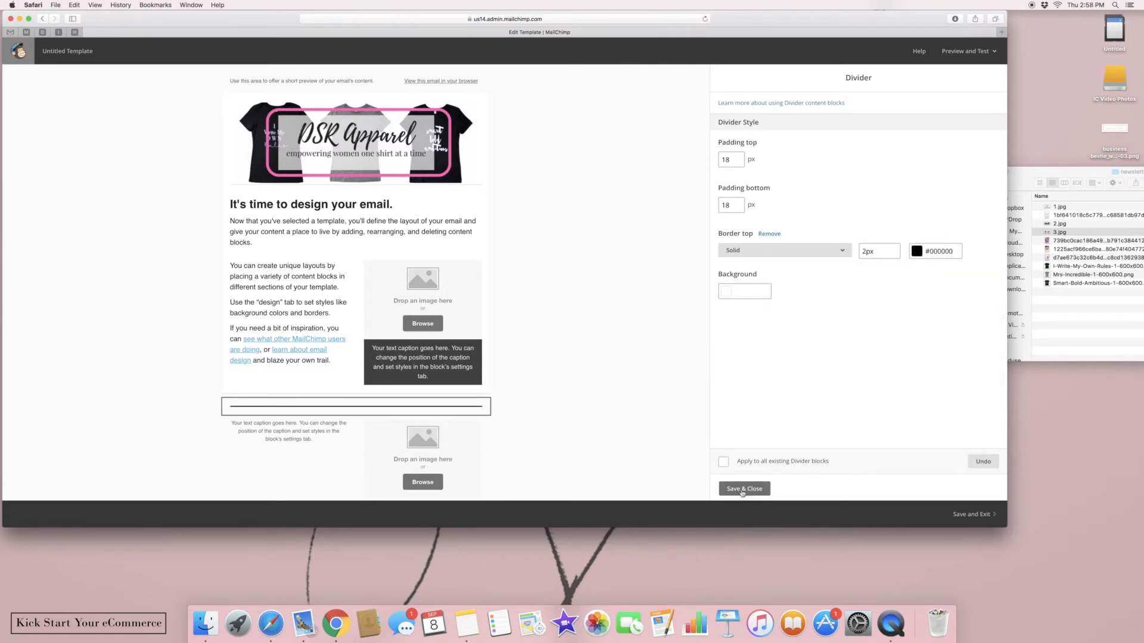
click(741, 490)
Turn the divider above the share links black, then open the footer text for editing
scroll(615, 403, down, 5)
scroll(490, 395, down, 3)
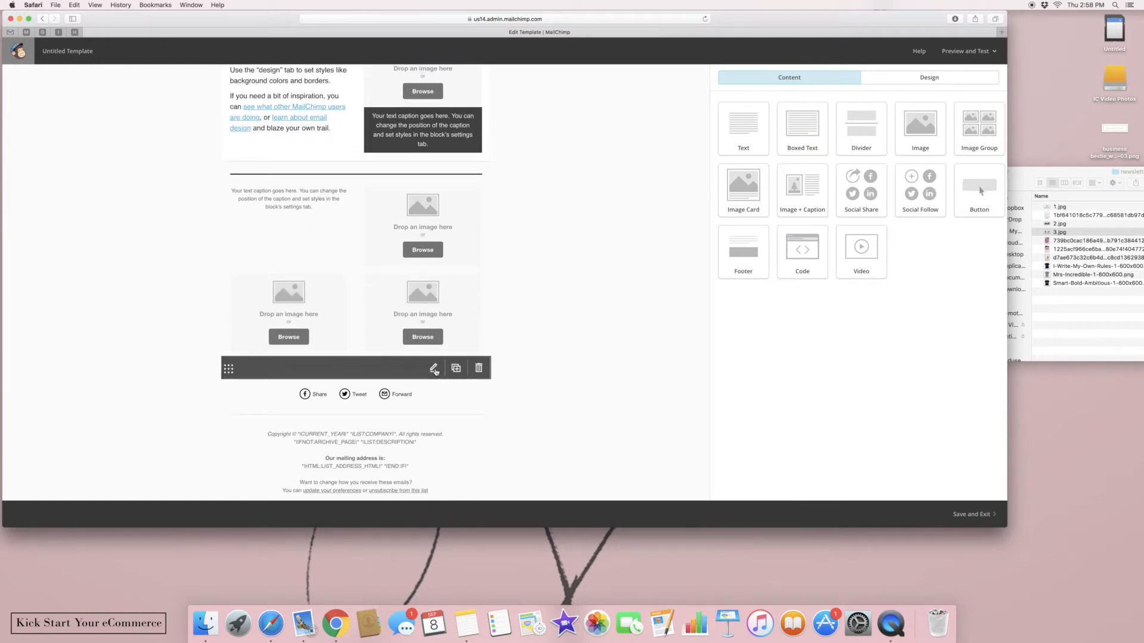
click(434, 369)
click(934, 251)
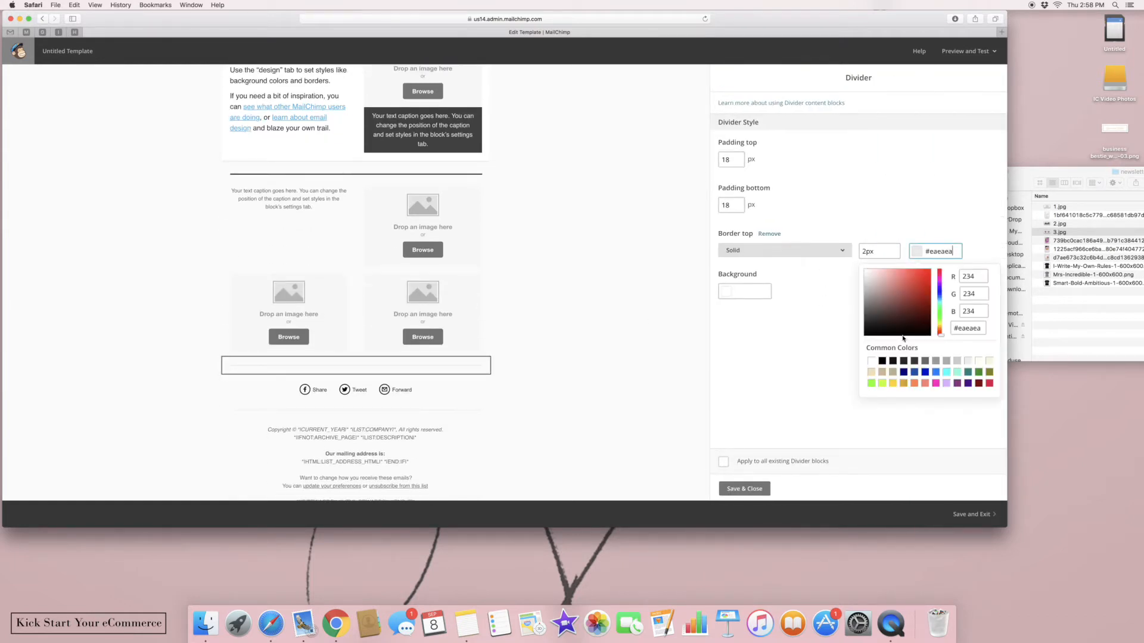
click(890, 361)
click(744, 489)
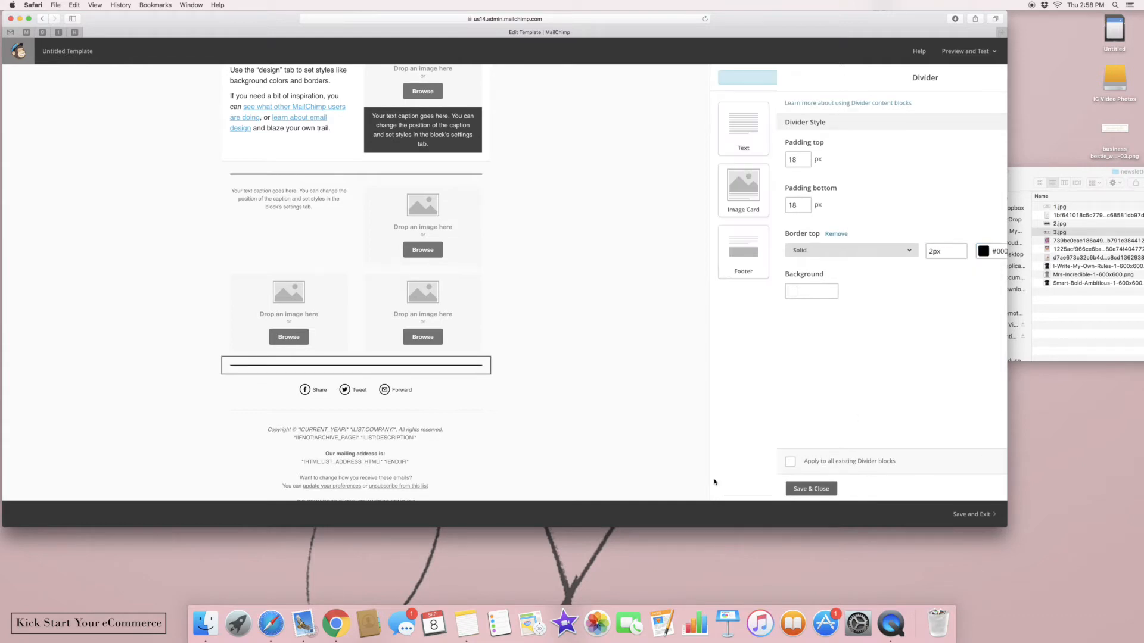
mouse_move(463, 398)
click(427, 464)
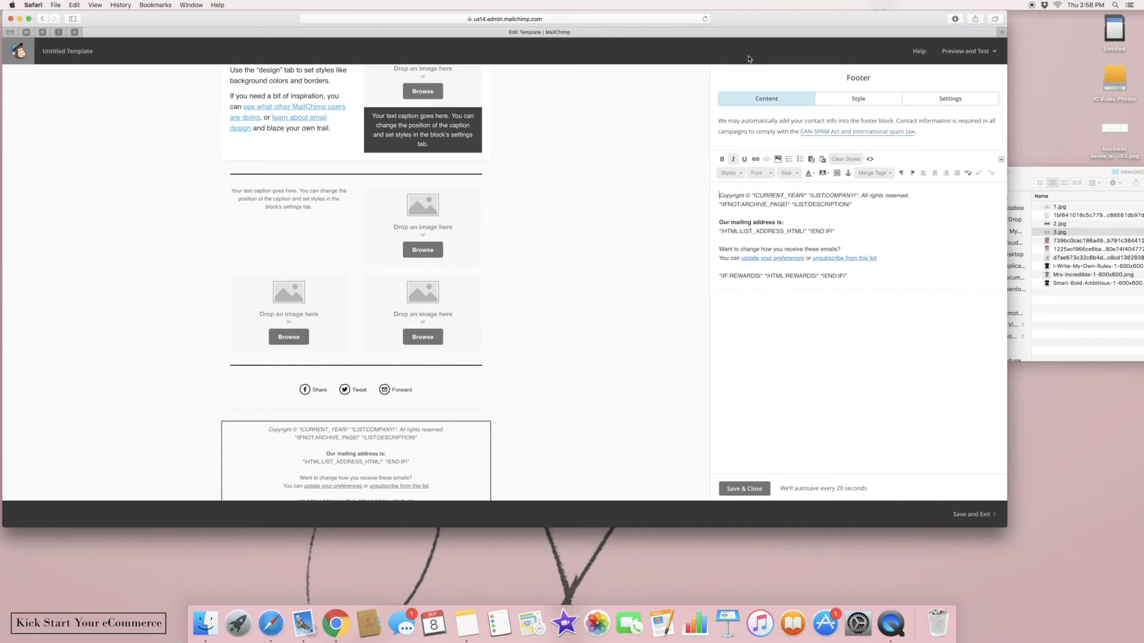
drag(745, 25, 1005, 48)
click(165, 109)
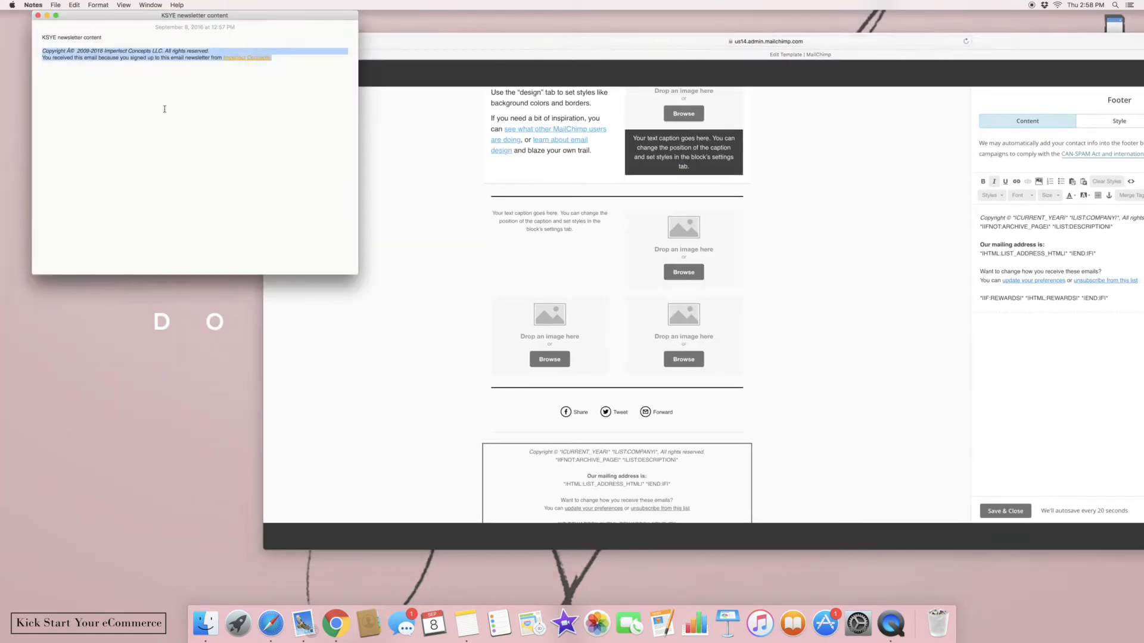
right_click(142, 55)
click(167, 96)
click(1082, 304)
drag(1100, 254, 969, 214)
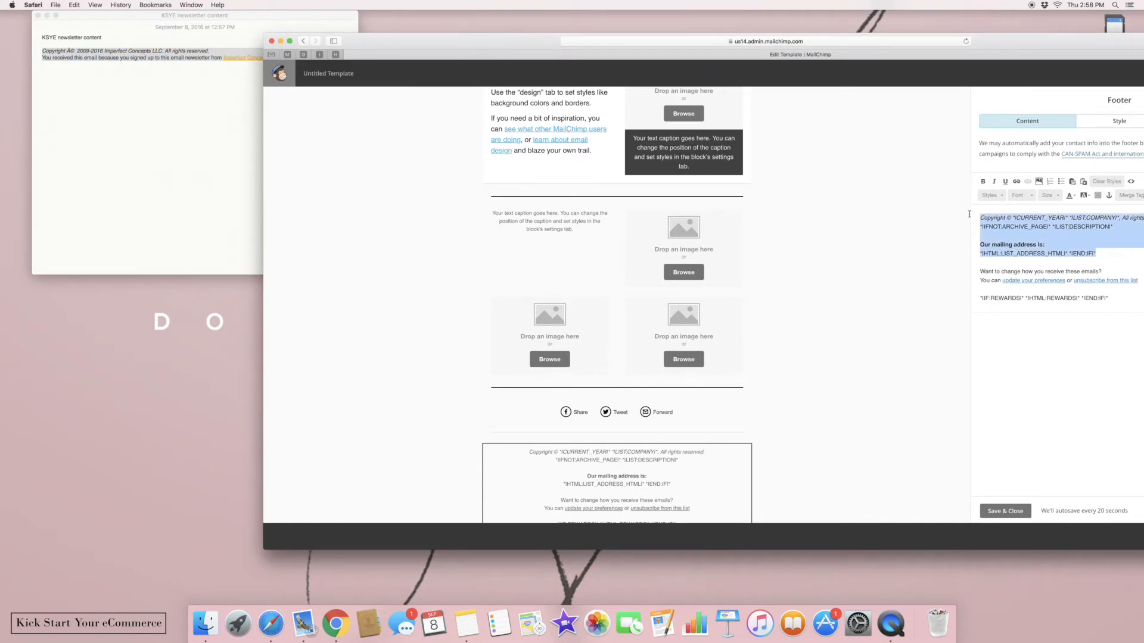
key(super+v)
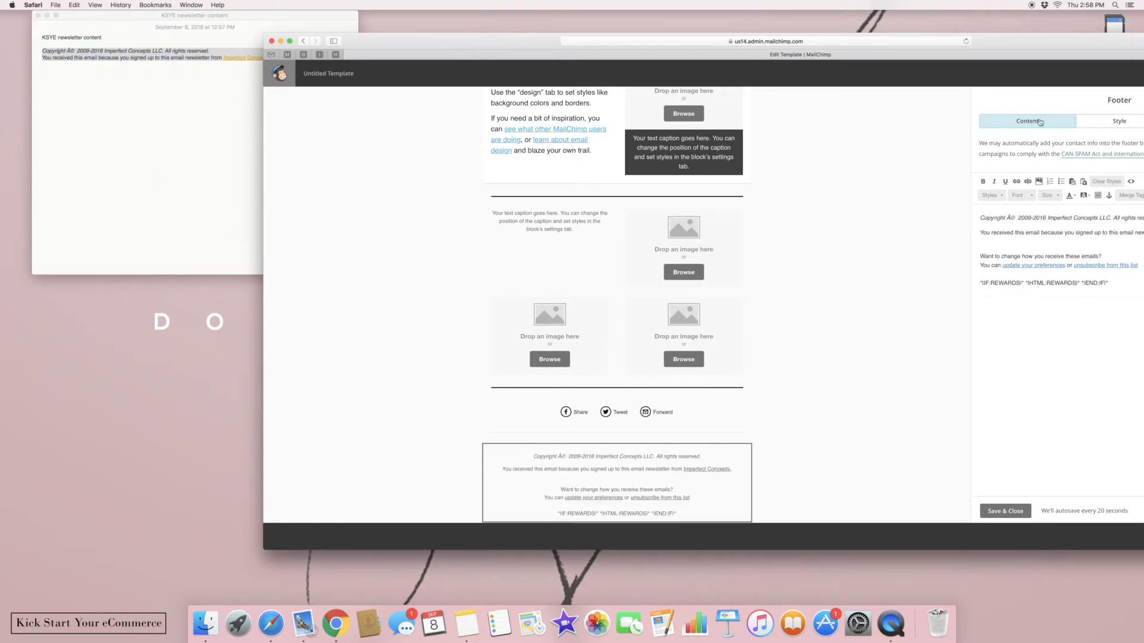
drag(1027, 48, 778, 51)
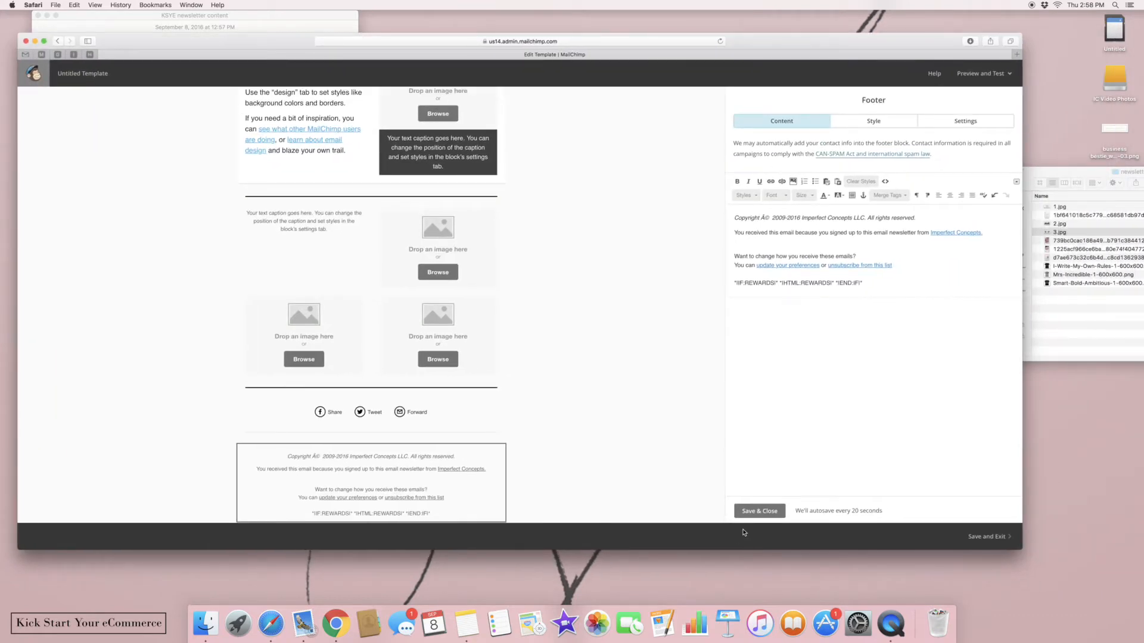
click(752, 514)
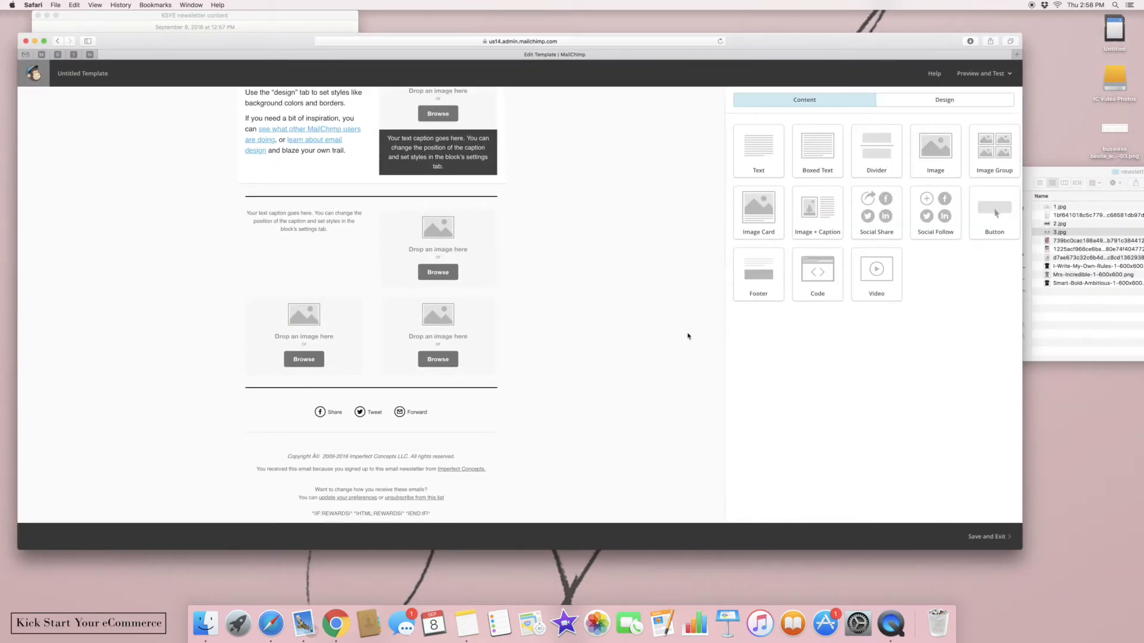
scroll(689, 336, up, 8)
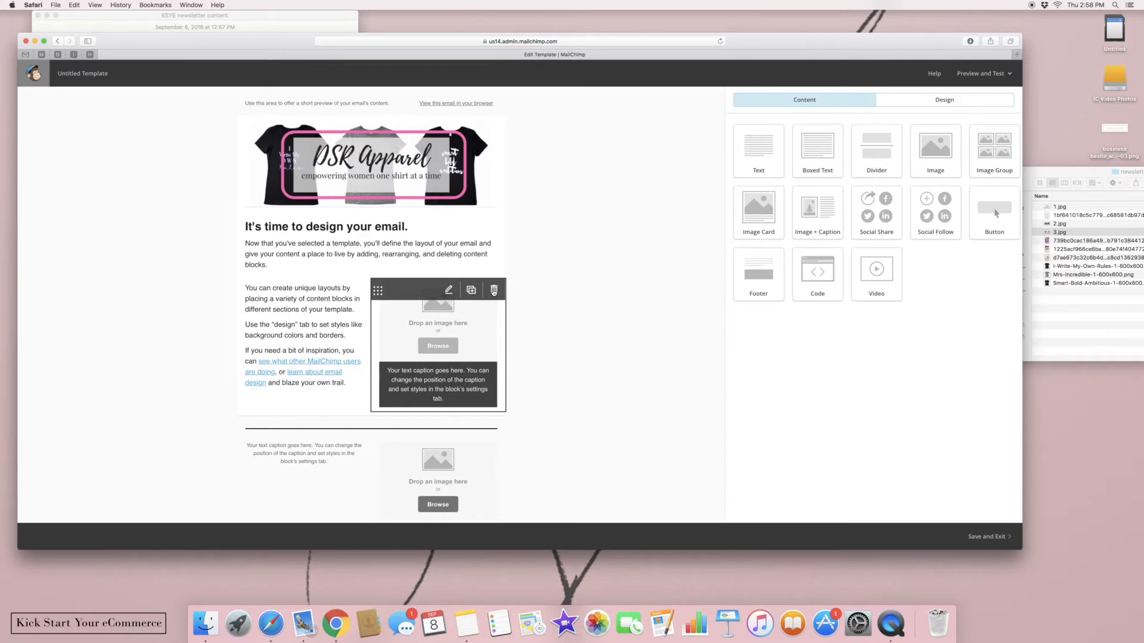
Delete the image-and-caption block and the text block beside it
click(494, 292)
click(424, 341)
click(359, 292)
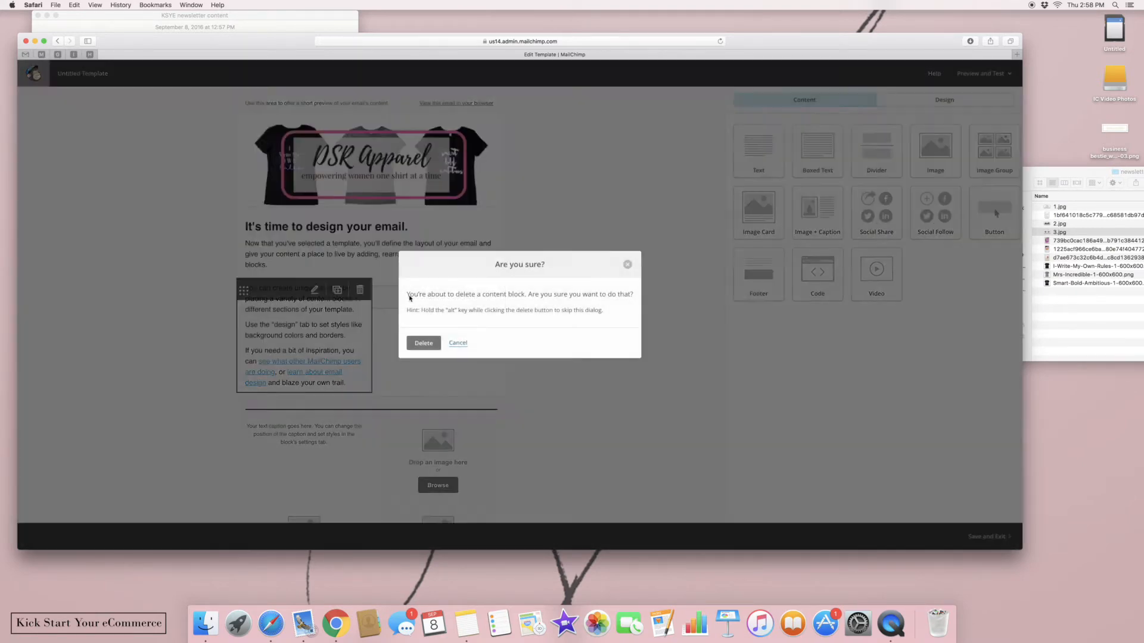
click(426, 341)
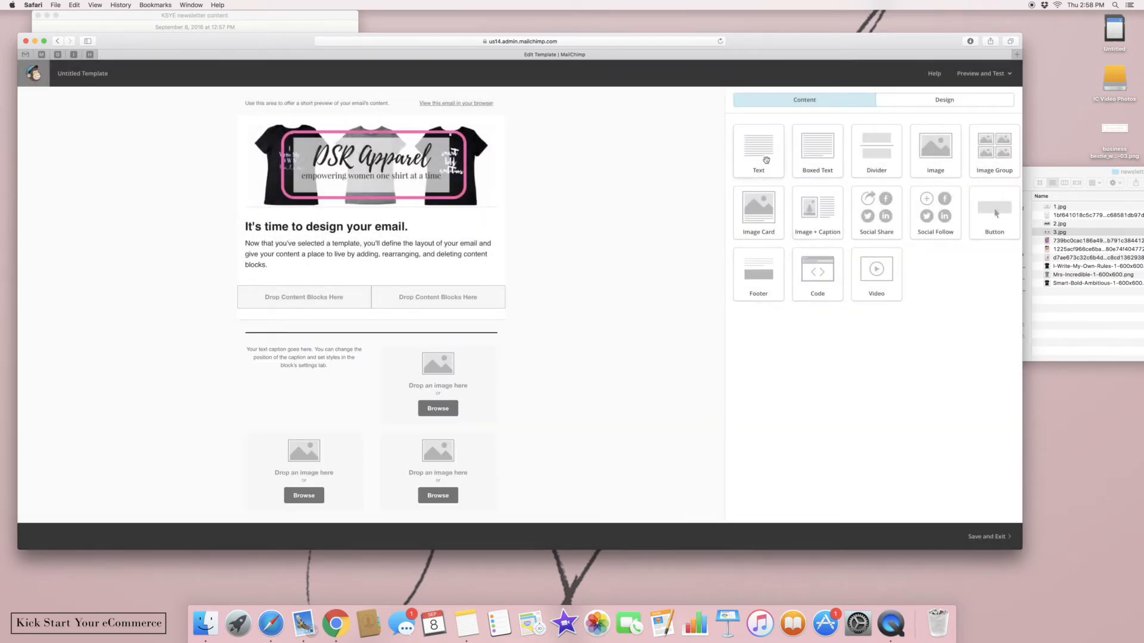
Add a Text block and replace its placeholder with 'New Merchandise Alert'
drag(745, 173, 431, 324)
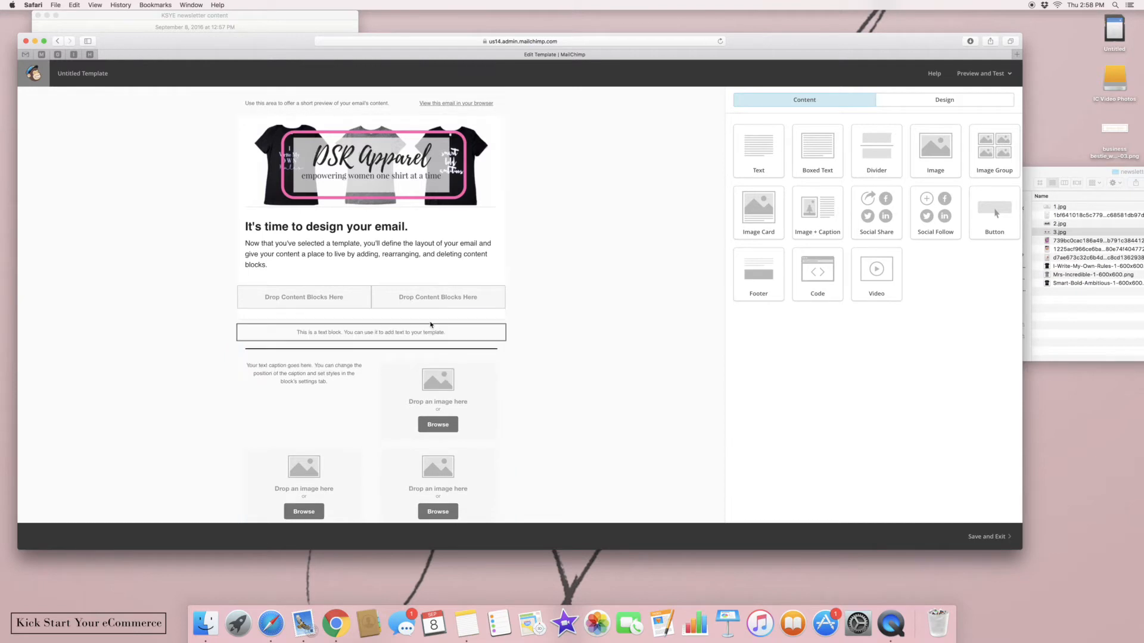
key(super+a)
key(BackSpace)
text(NEw )
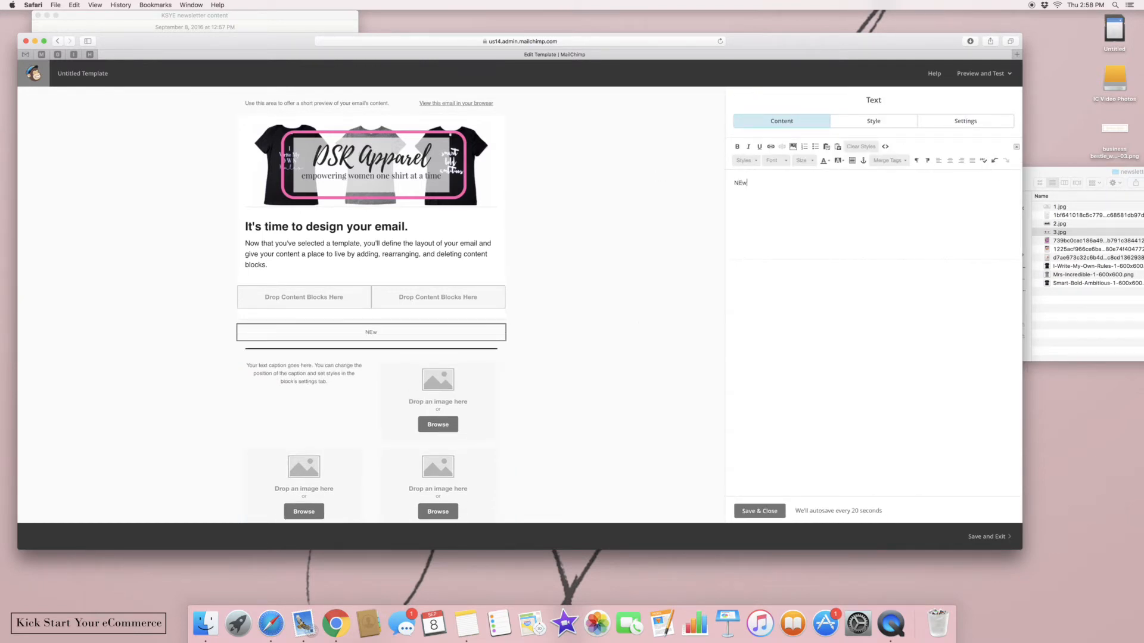
text(Merchandise Alert)
Style the line in Georgia, 24 point, magenta, and save the block
triple_click(775, 183)
click(793, 167)
click(782, 163)
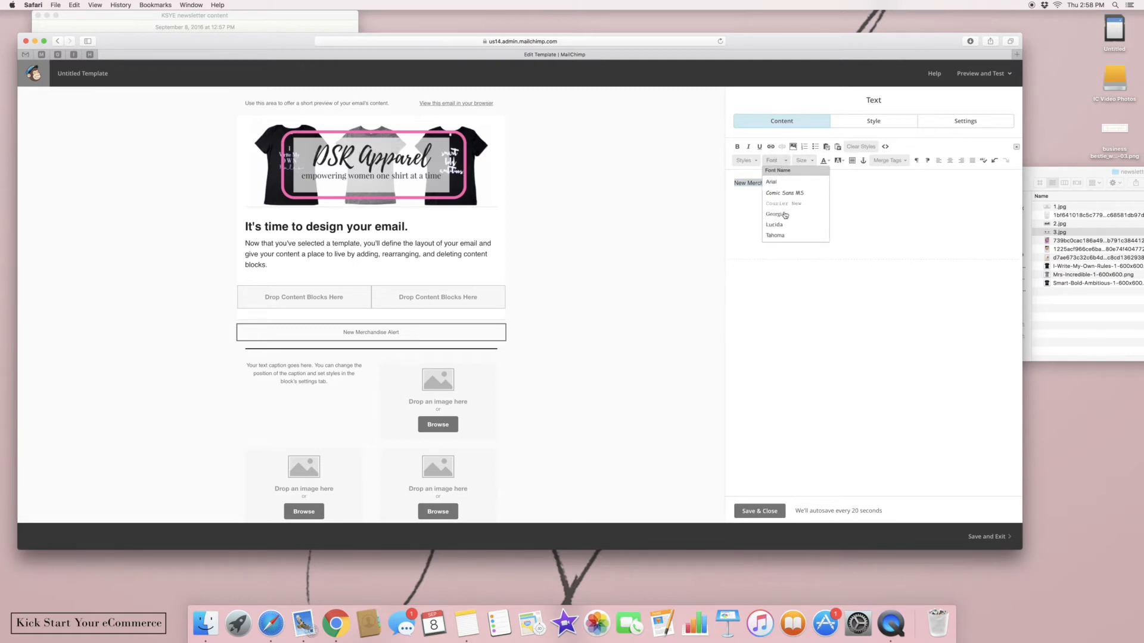
click(785, 215)
click(804, 161)
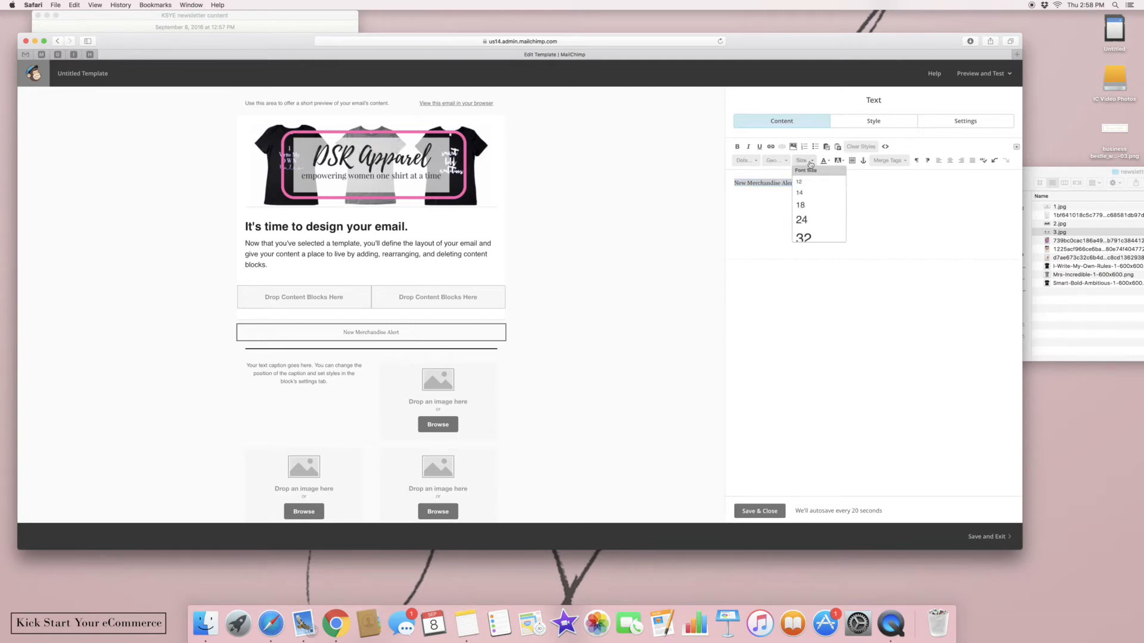
click(801, 219)
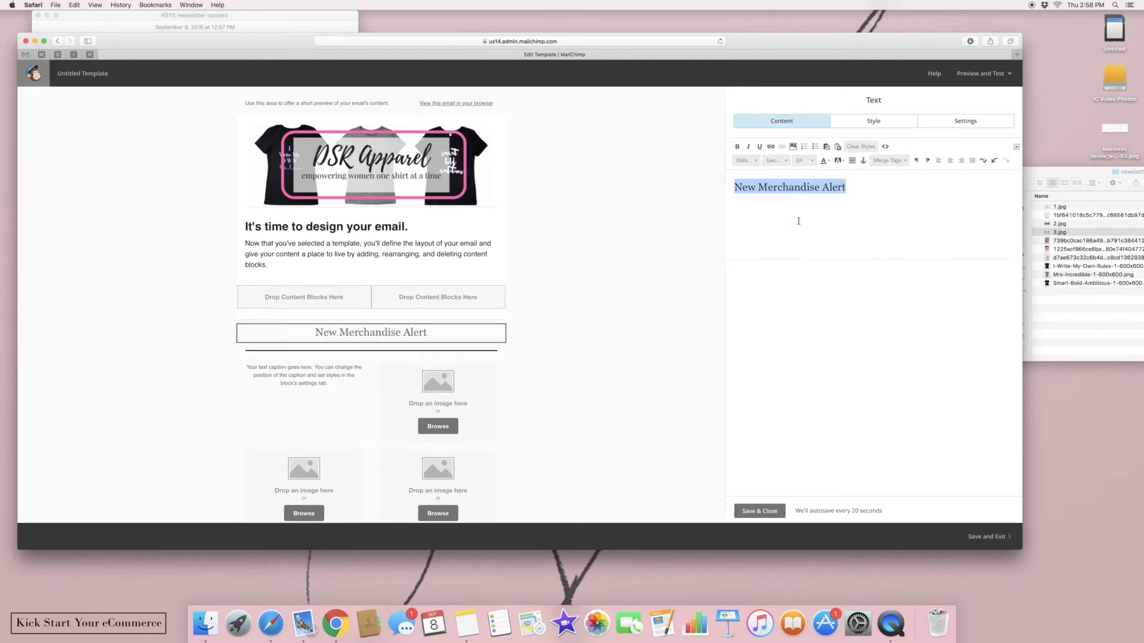
click(824, 161)
click(853, 222)
click(511, 333)
click(511, 333)
click(451, 367)
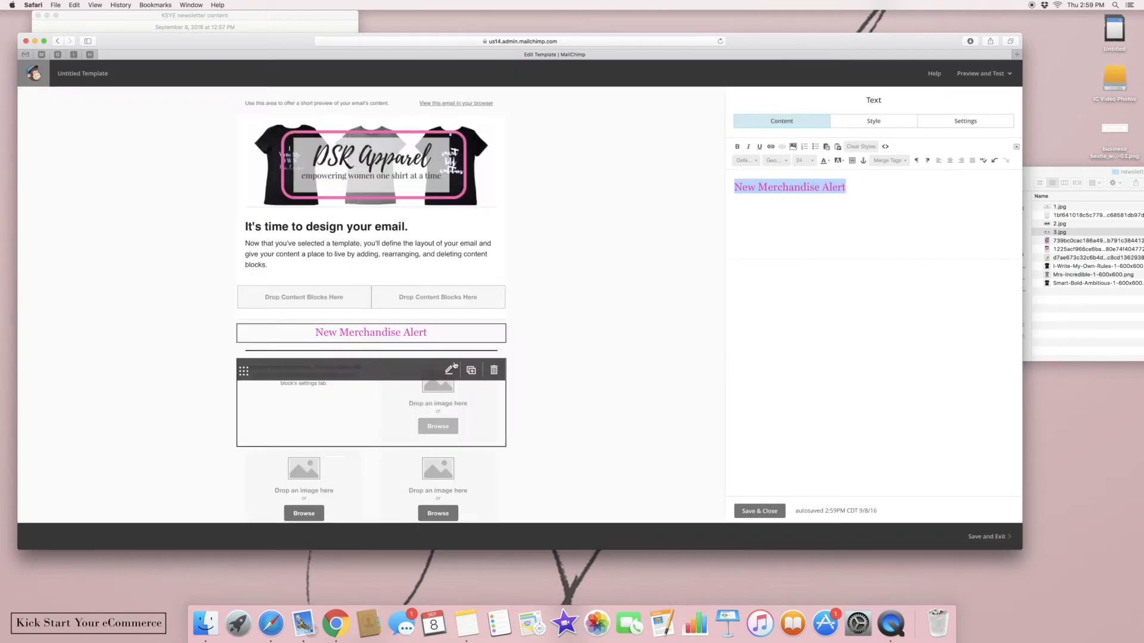
click(746, 514)
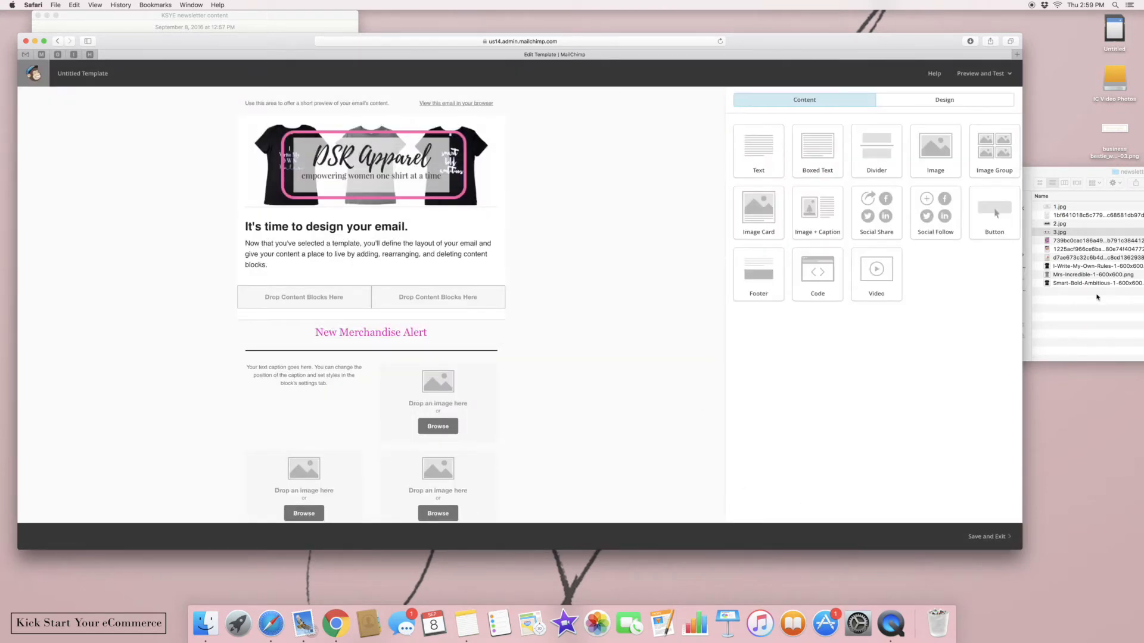
Fill the three image slots with the I-Write-My-Own-Rules, Mrs-Incredible and Smart-Bold-Ambitious shirts
click(1097, 297)
drag(1047, 267, 468, 389)
click(551, 429)
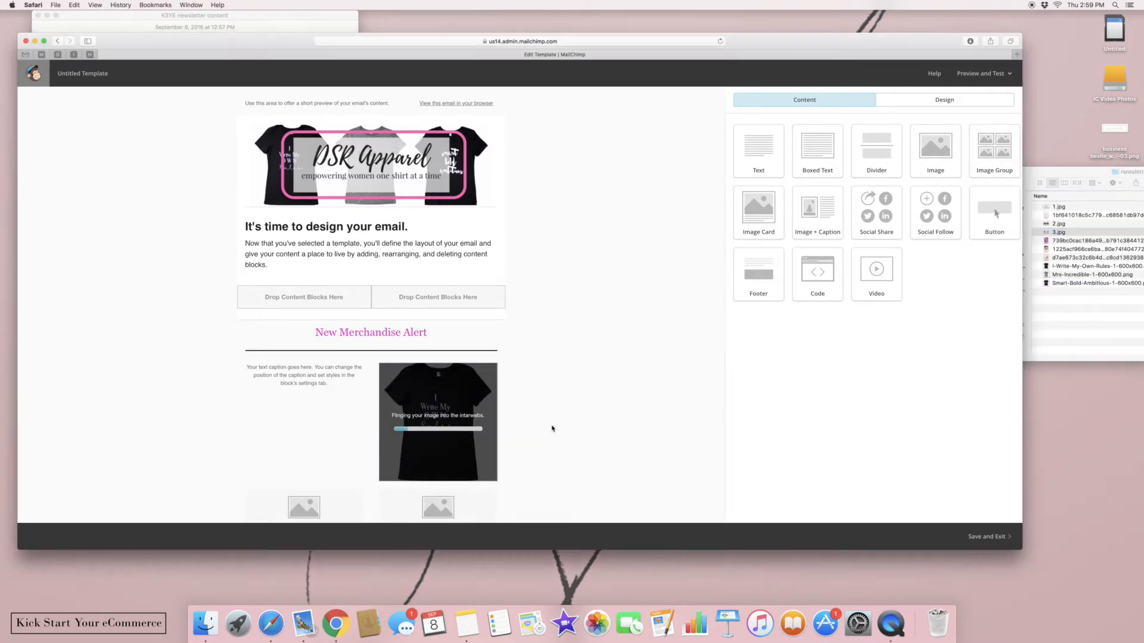
scroll(552, 429, down, 5)
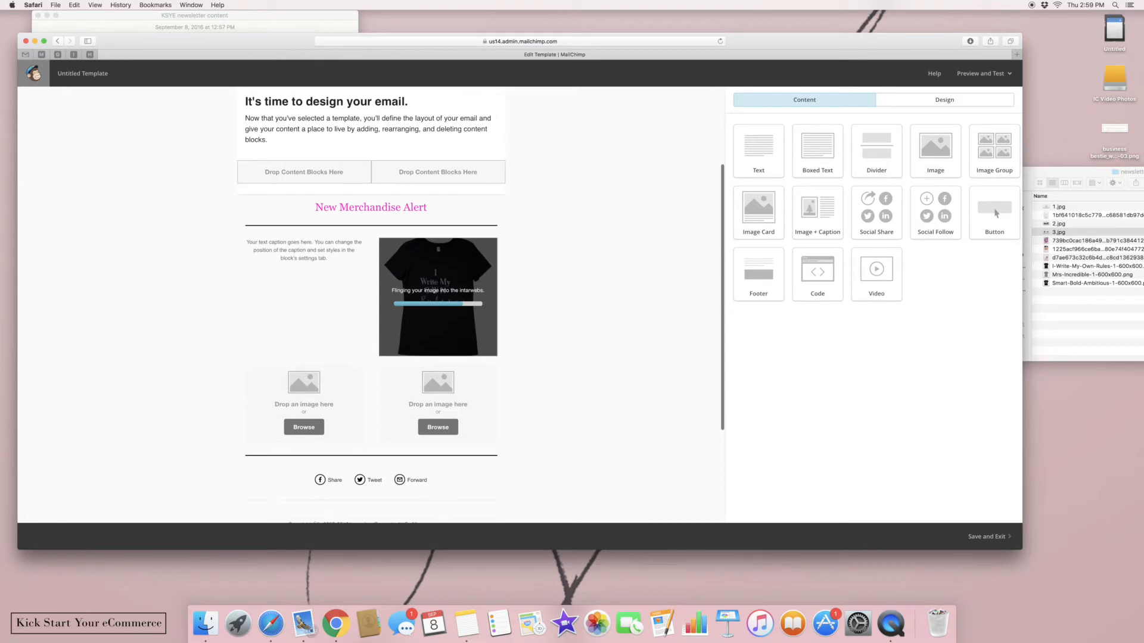
click(1043, 276)
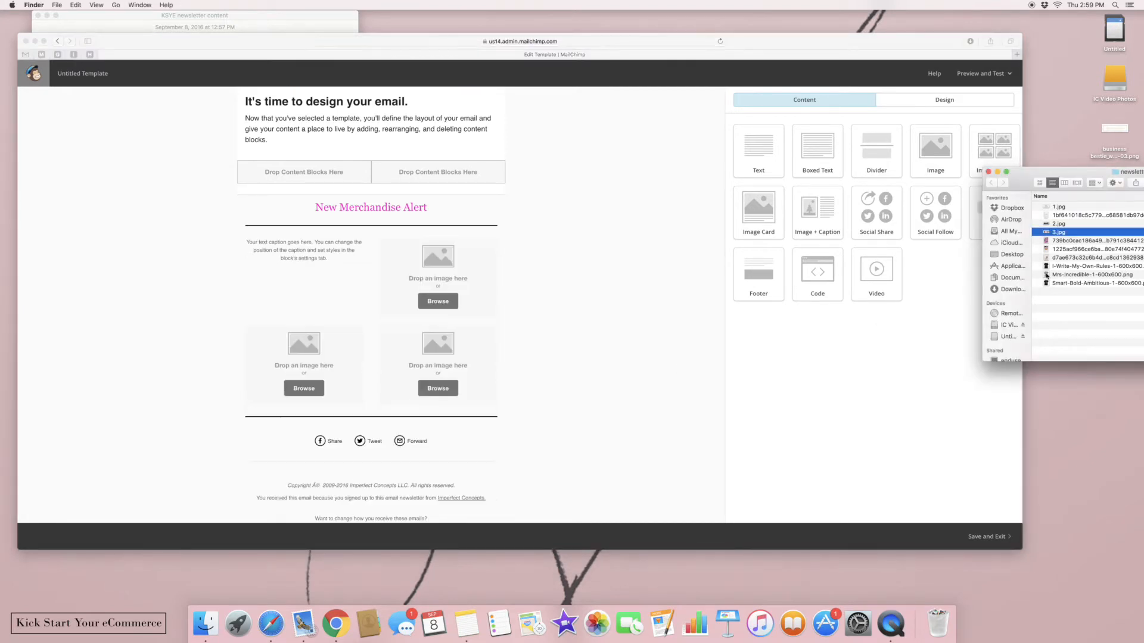
drag(1049, 276, 434, 393)
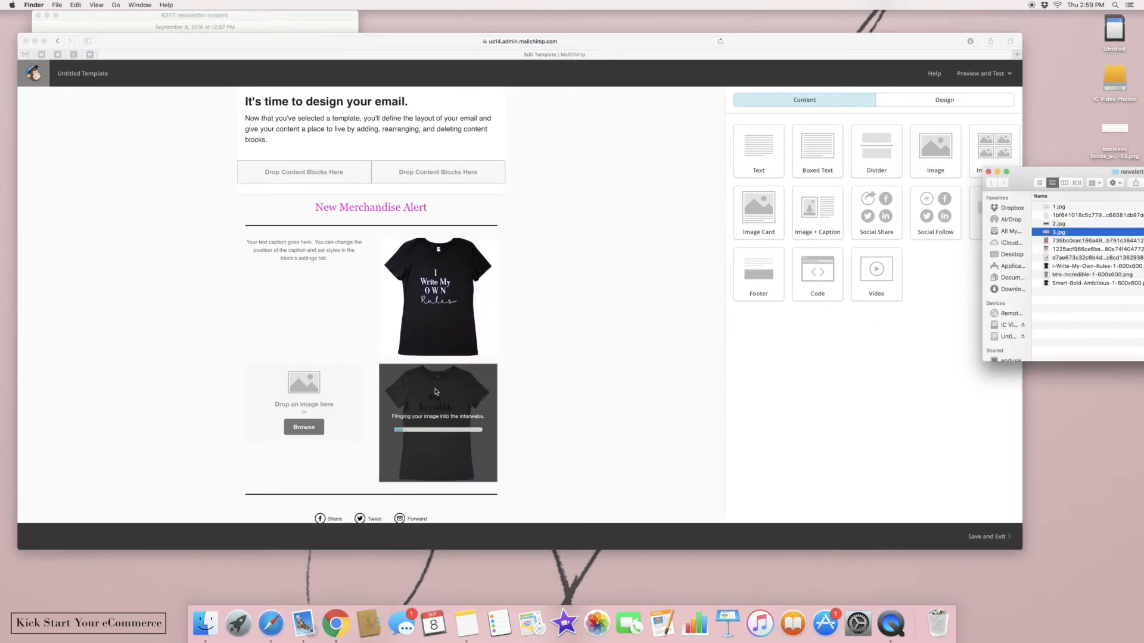
drag(1052, 283, 330, 405)
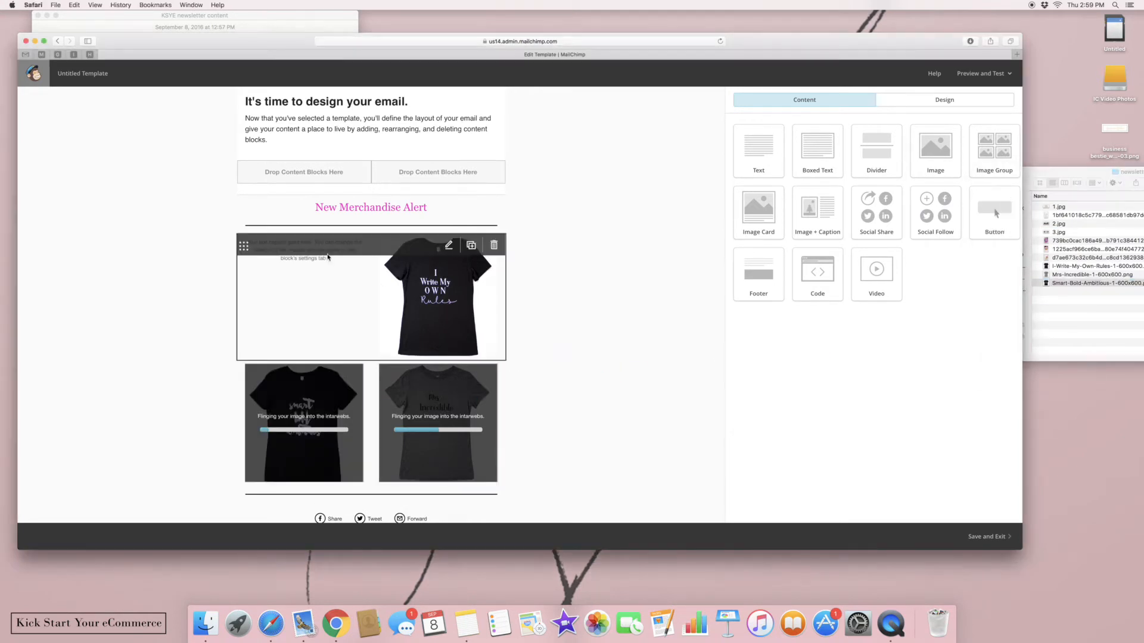
Rewrite the top caption as 'Here are three of our latest t-shirt designs…' and save it
click(333, 274)
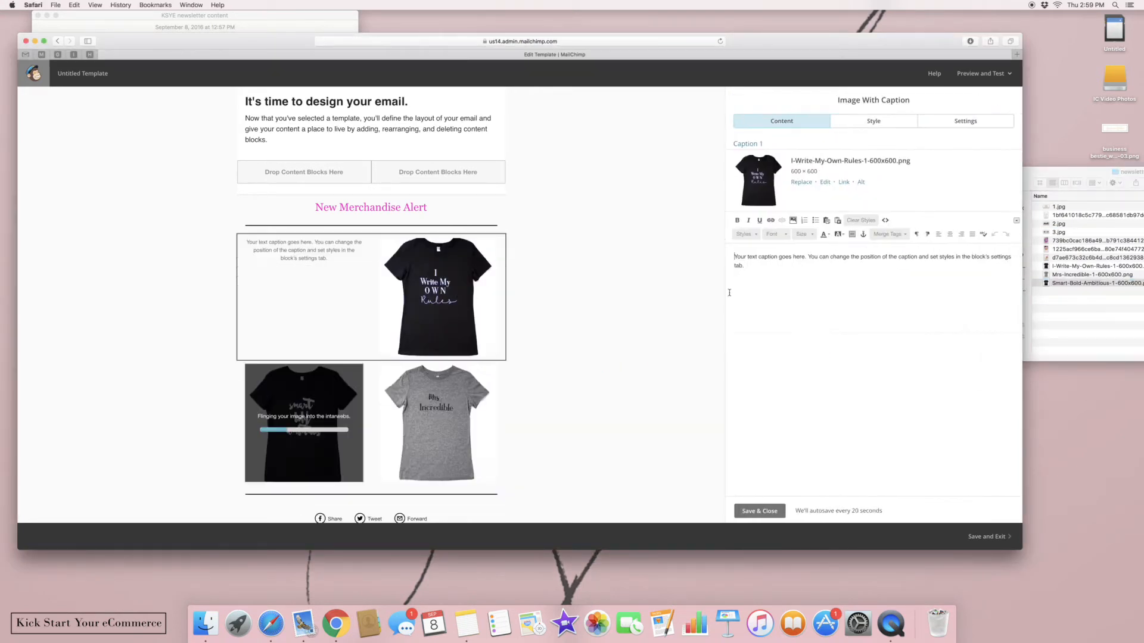
key(super+a)
key(BackSpace)
text(Here are three of ou)
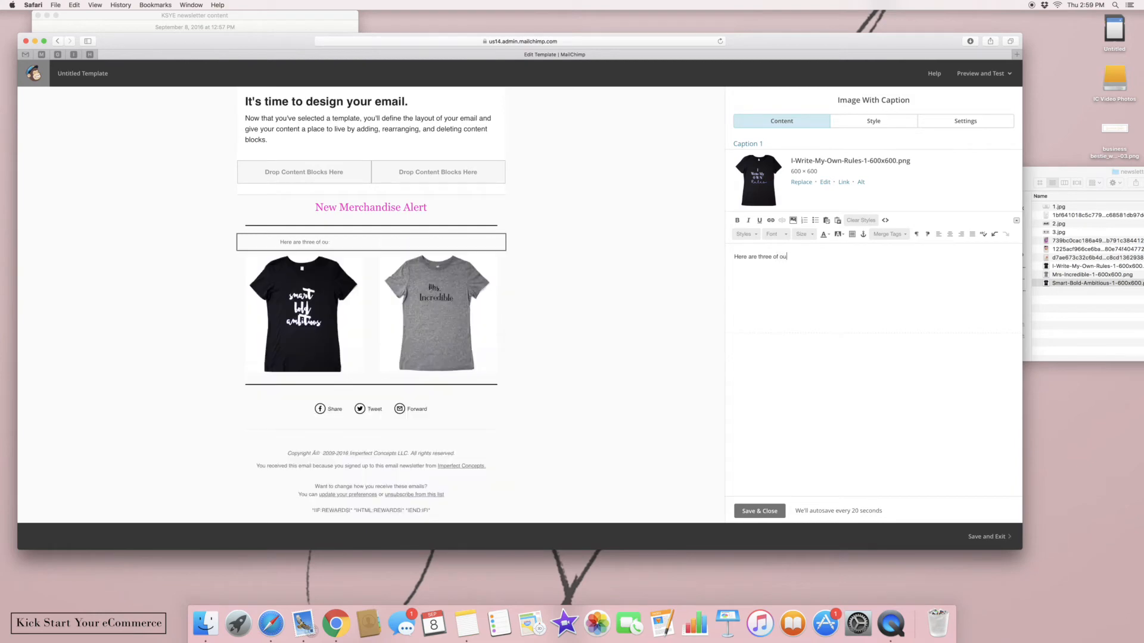
text(r latest tshir)
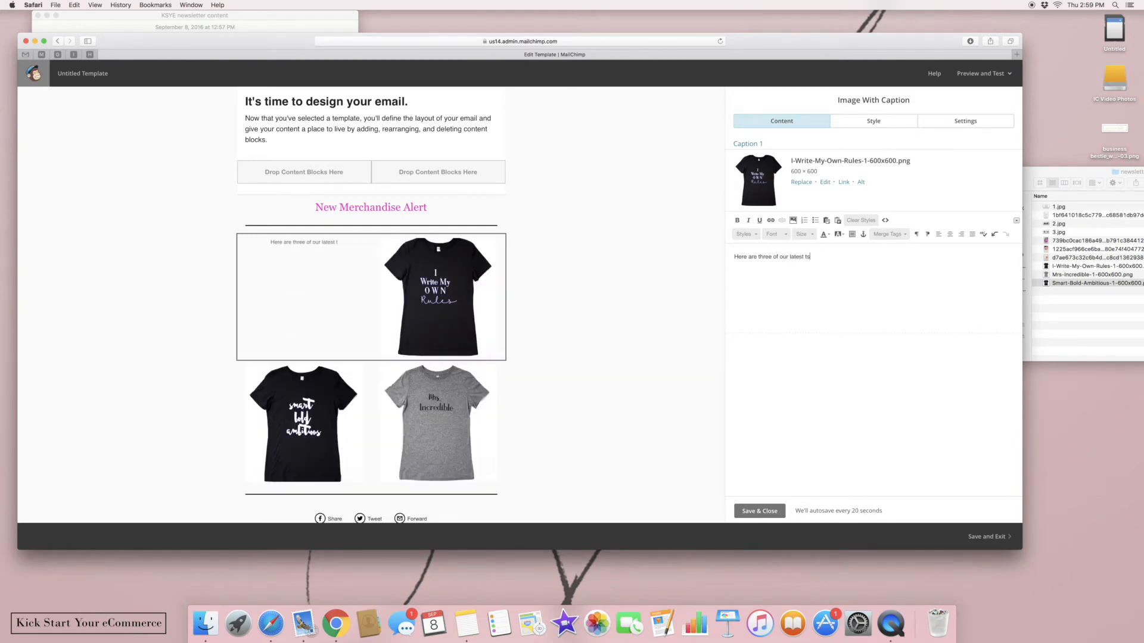
key(BackSpace)
key(BackSpace)
key(BackSpace)
key(BackSpace)
text(-shirt designs. L)
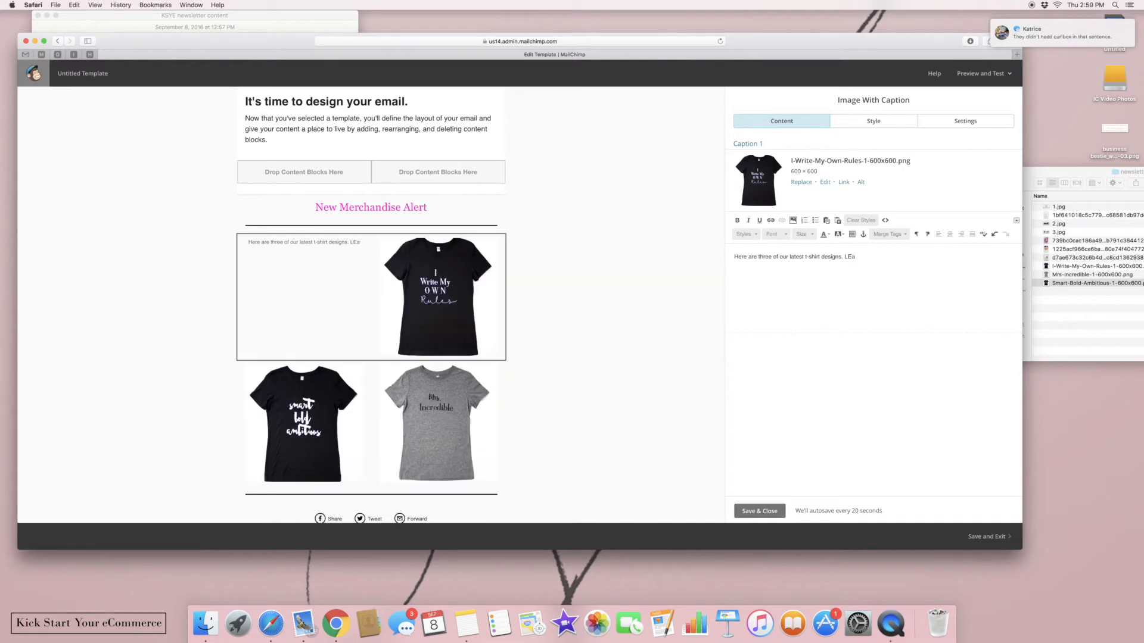
right_click(399, 628)
click(850, 290)
click(994, 25)
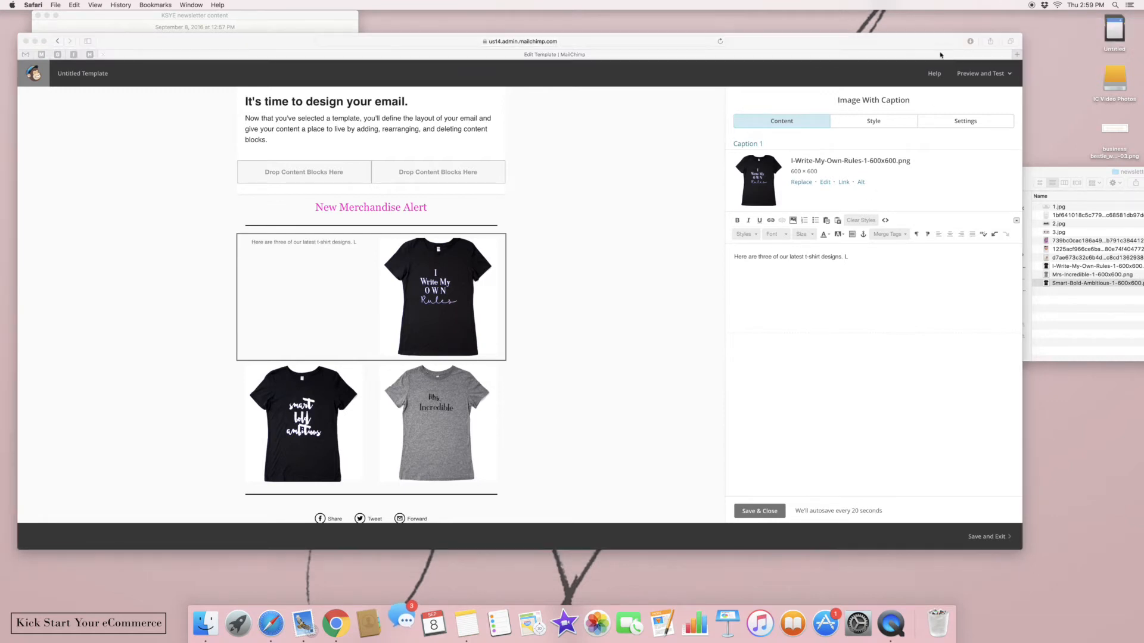
click(851, 257)
text(Learn the store behind)
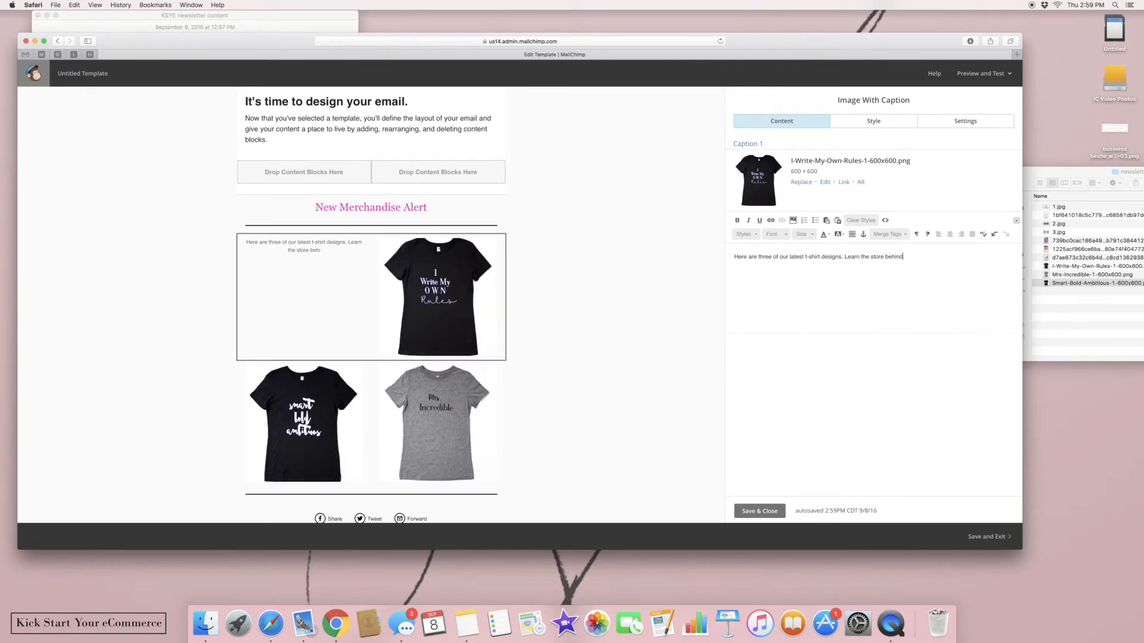
text( them. Own our website)
click(767, 512)
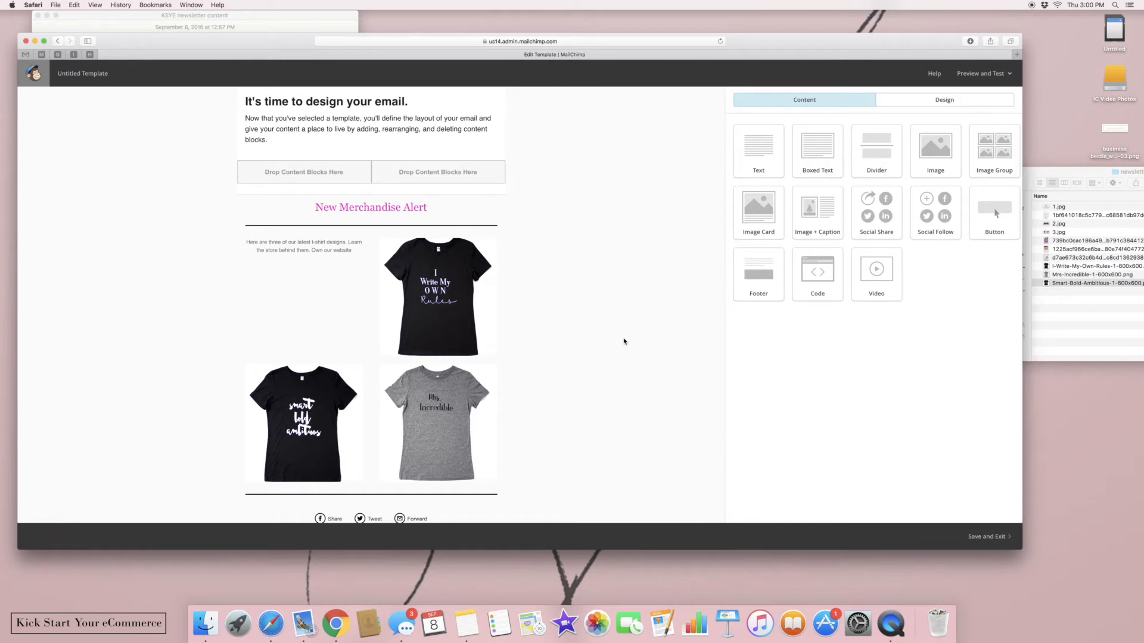
Replace the intro heading with 'Hey Loves'
click(450, 137)
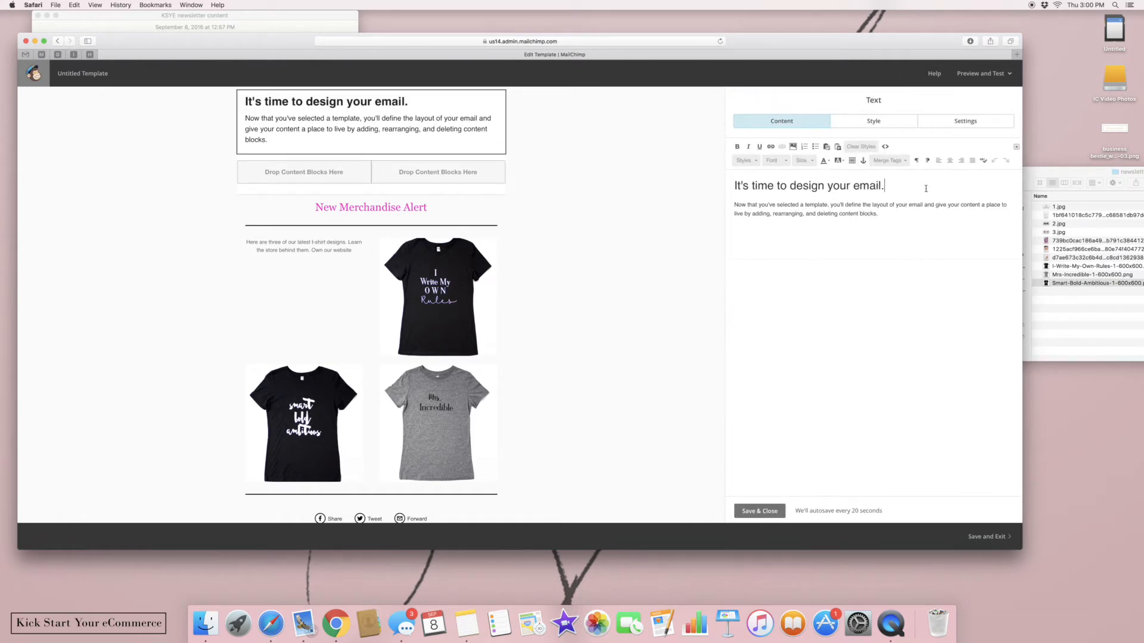
drag(928, 188, 717, 176)
key(BackSpace)
text(He)
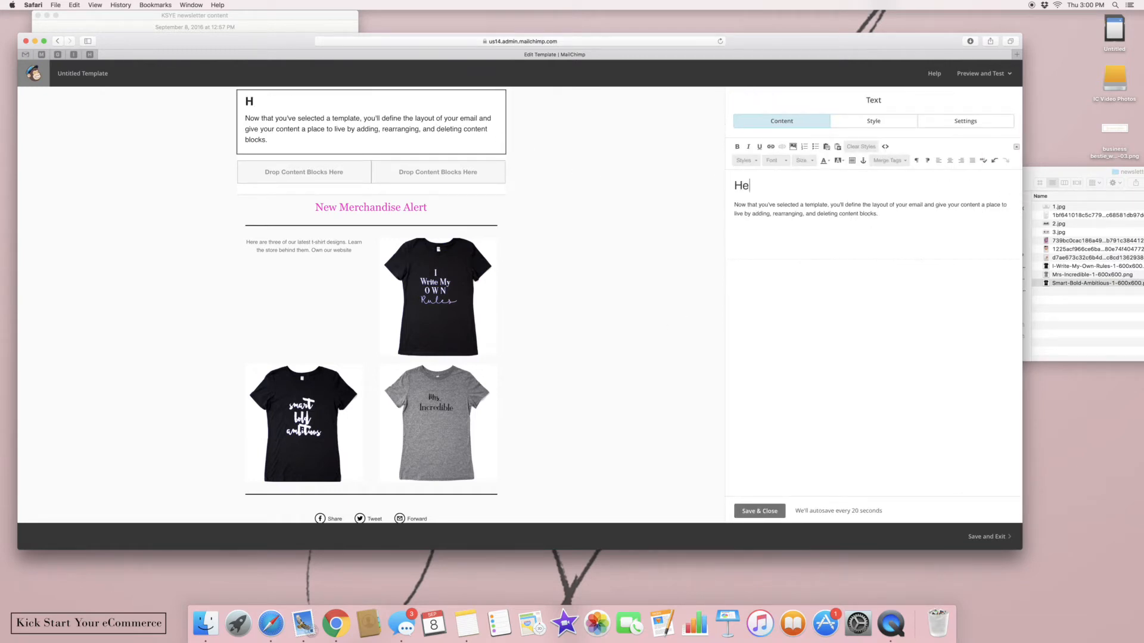
text(y Happy )
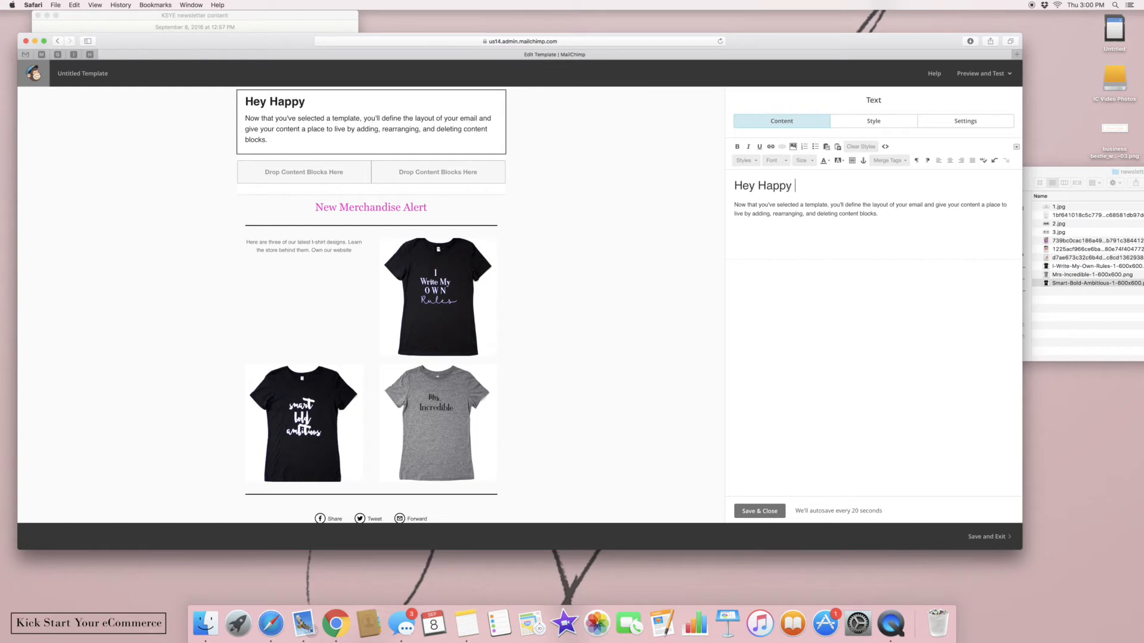
text(Desgien)
key(BackSpace)
key(BackSpace)
key(BackSpace)
key(BackSpace)
key(BackSpace)
key(BackSpace)
Replace the intro paragraph with 'Our Latest t-shirt design collaboration info insert here.' and save
key(BackSpace)
key(BackSpace)
key(BackSpace)
key(BackSpace)
key(BackSpace)
key(BackSpace)
key(BackSpace)
key(BackSpace)
key(BackSpace)
key(BackSpace)
text(Hey Loves)
drag(880, 212, 713, 197)
key(BackSpace)
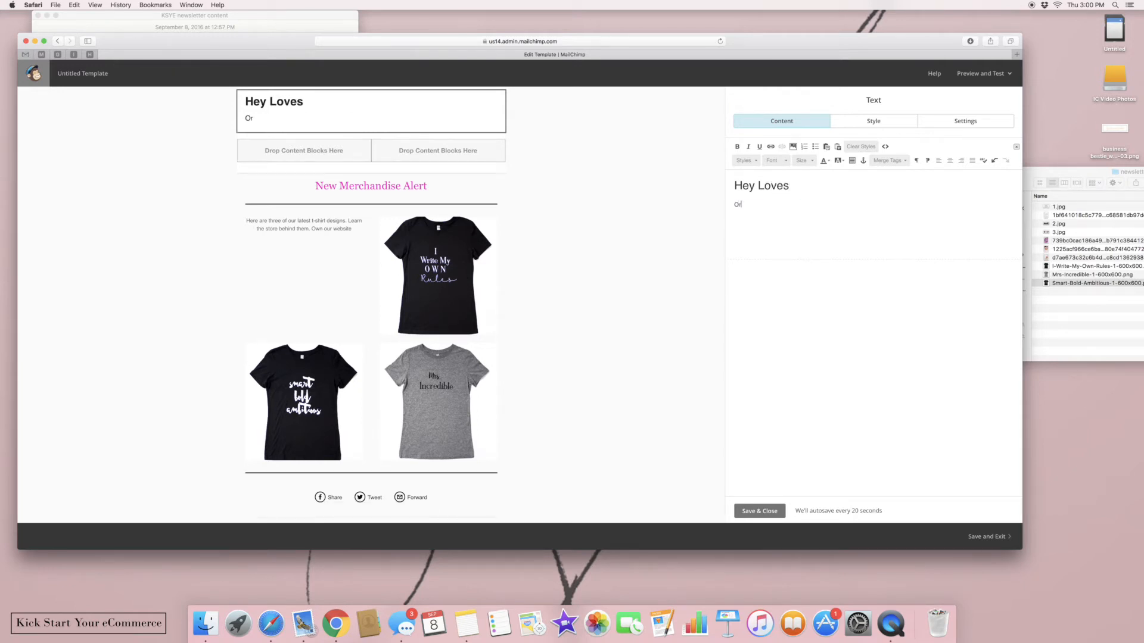
text(Our Latest t-shirt design co)
key(BackSpace)
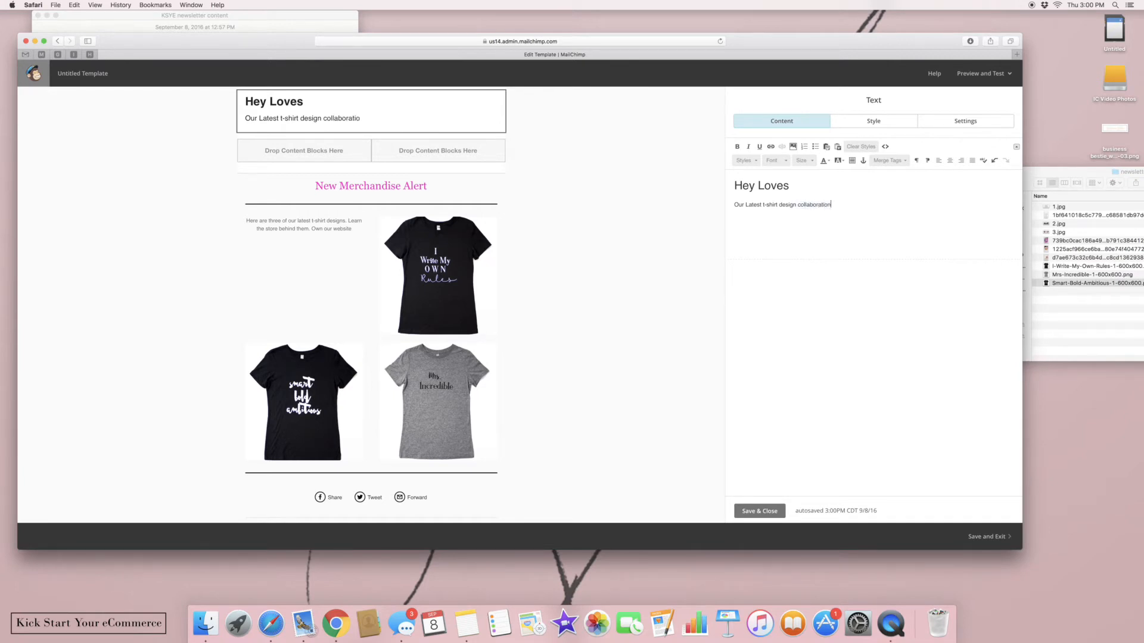
key(BackSpace)
key(BackSpace)
text(info insert her)
click(767, 512)
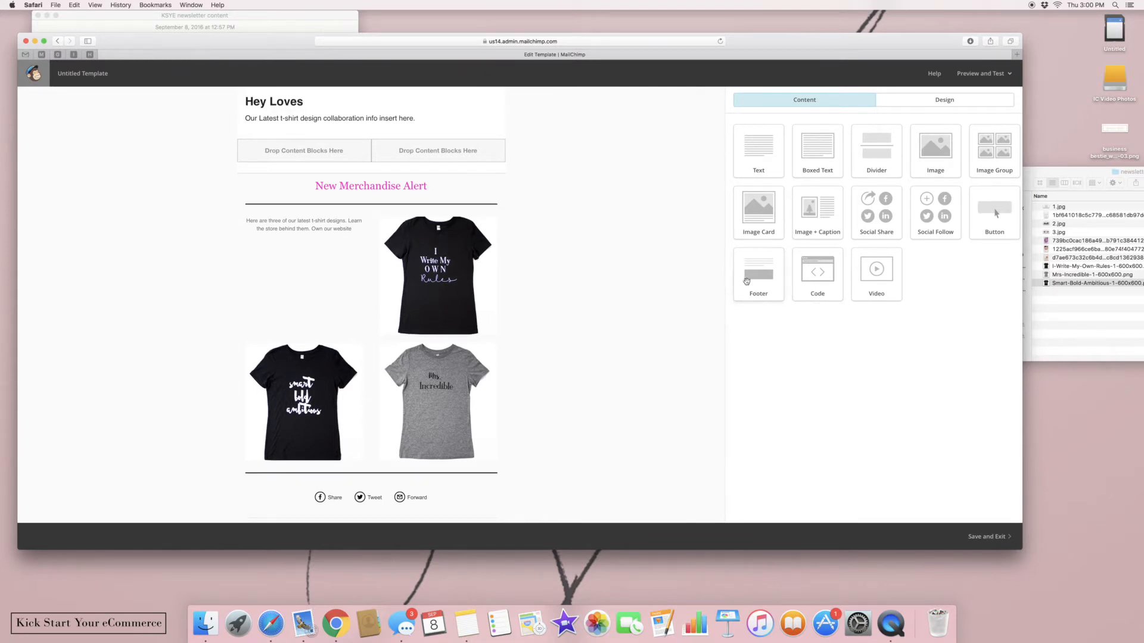
Add an image-with-caption block above the alert holding the I-Write-My-Own-Rules shirt photo, and save
drag(819, 214, 349, 172)
drag(819, 214, 421, 182)
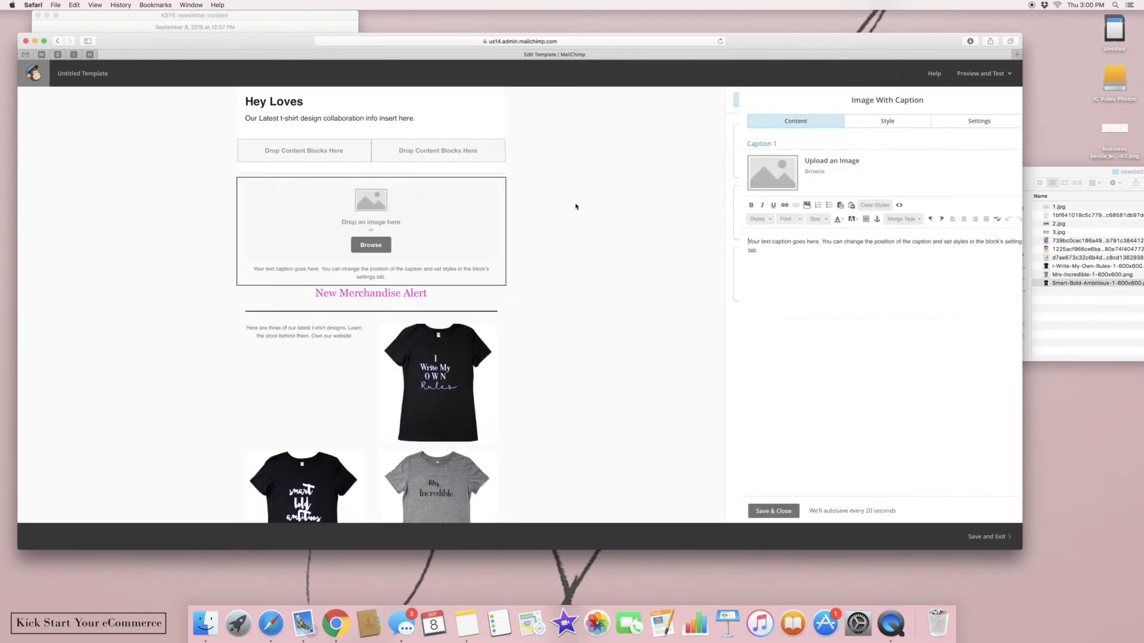
click(963, 122)
click(861, 183)
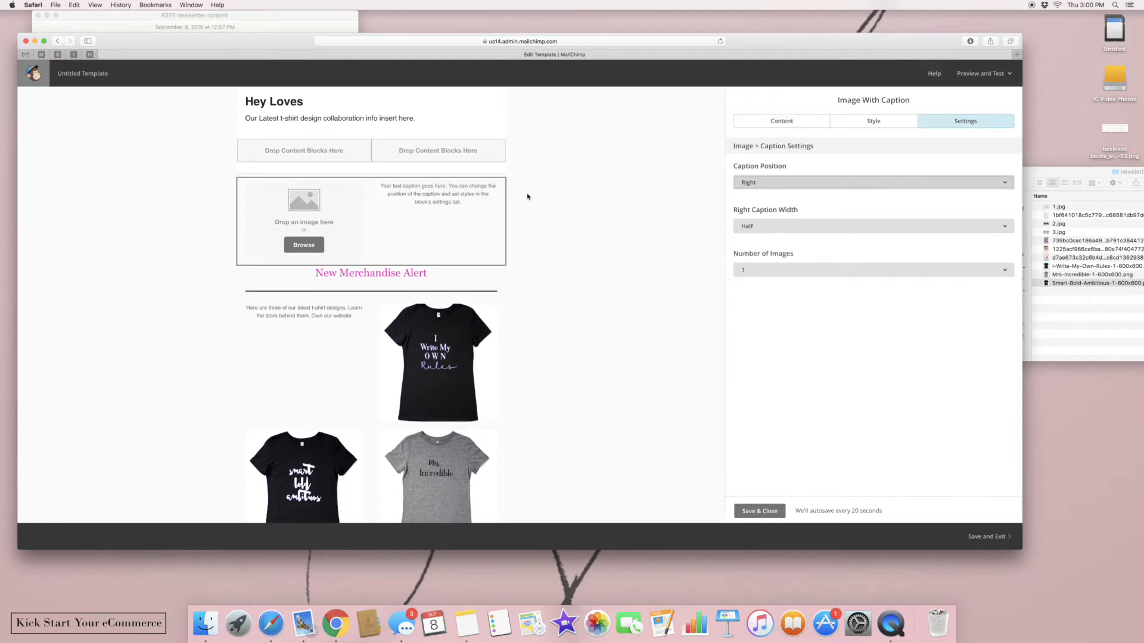
click(1090, 250)
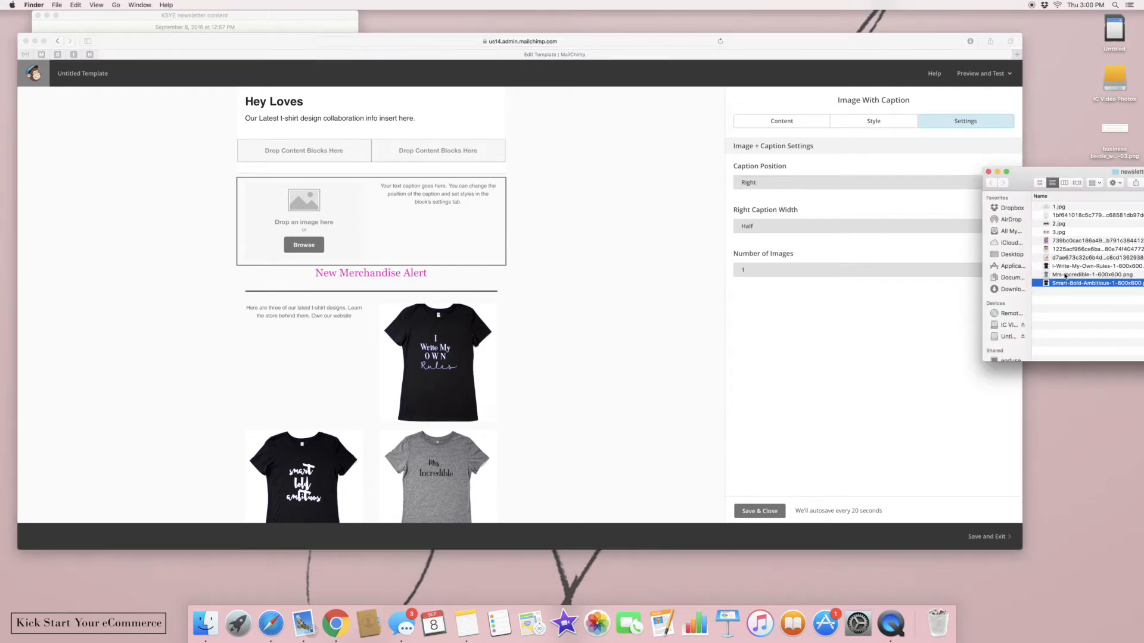
drag(1044, 267, 308, 229)
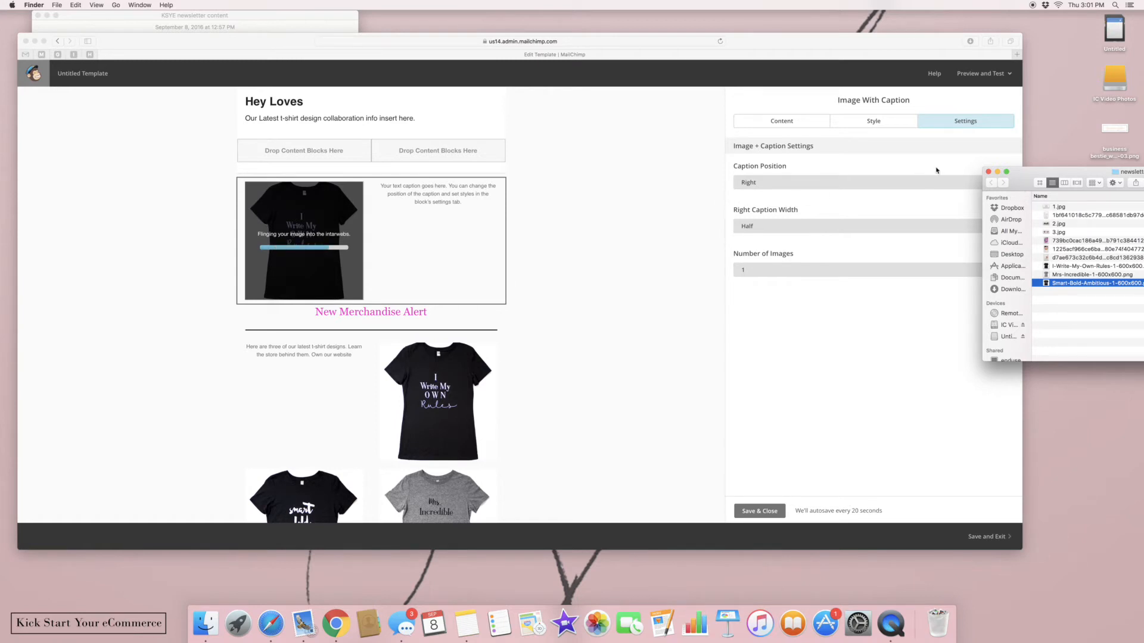
click(988, 171)
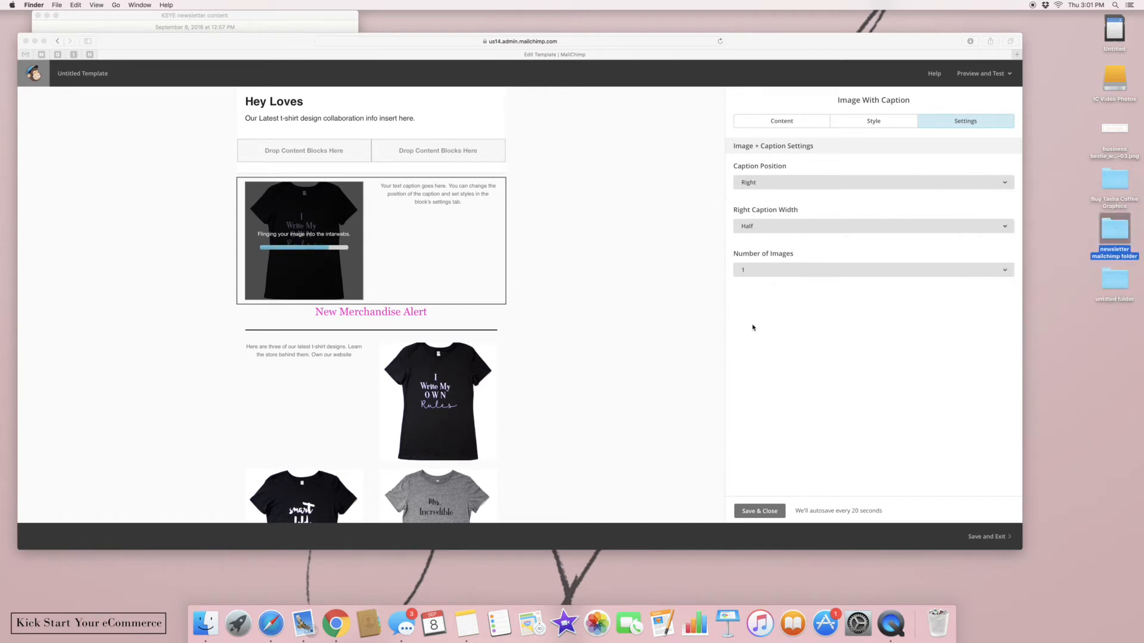
click(765, 536)
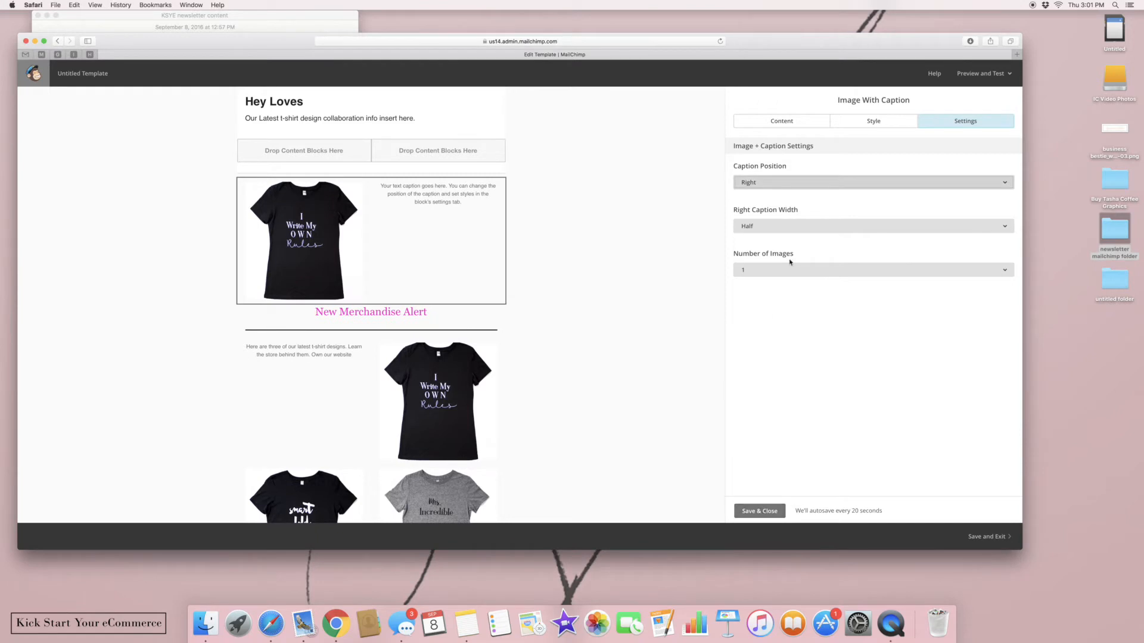
click(756, 511)
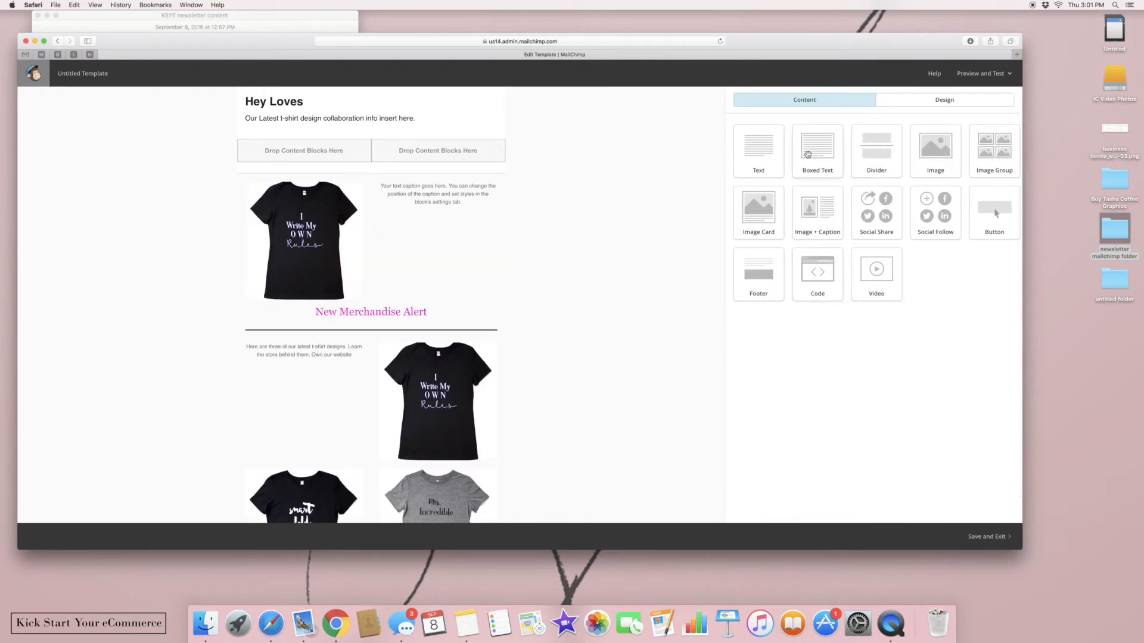
Add a 'Meet Us At The Market' text block above the shirt photo, size 18, Georgia, pink
drag(765, 154, 486, 179)
drag(942, 184, 715, 169)
key(BackSpace)
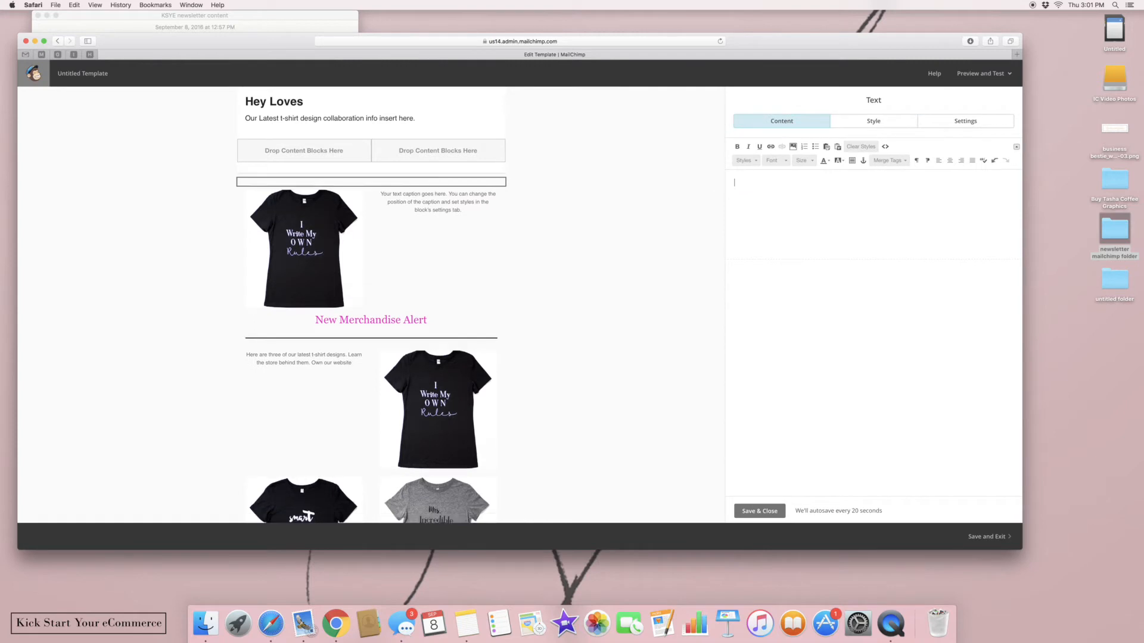
text(Meet)
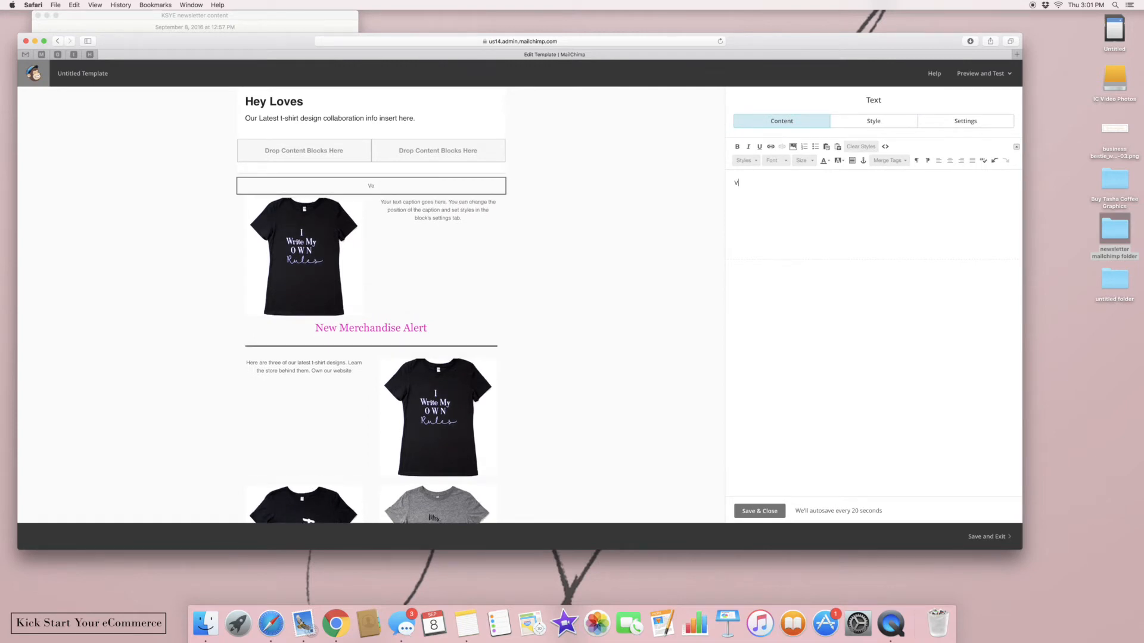
text( Us At The Market)
click(804, 161)
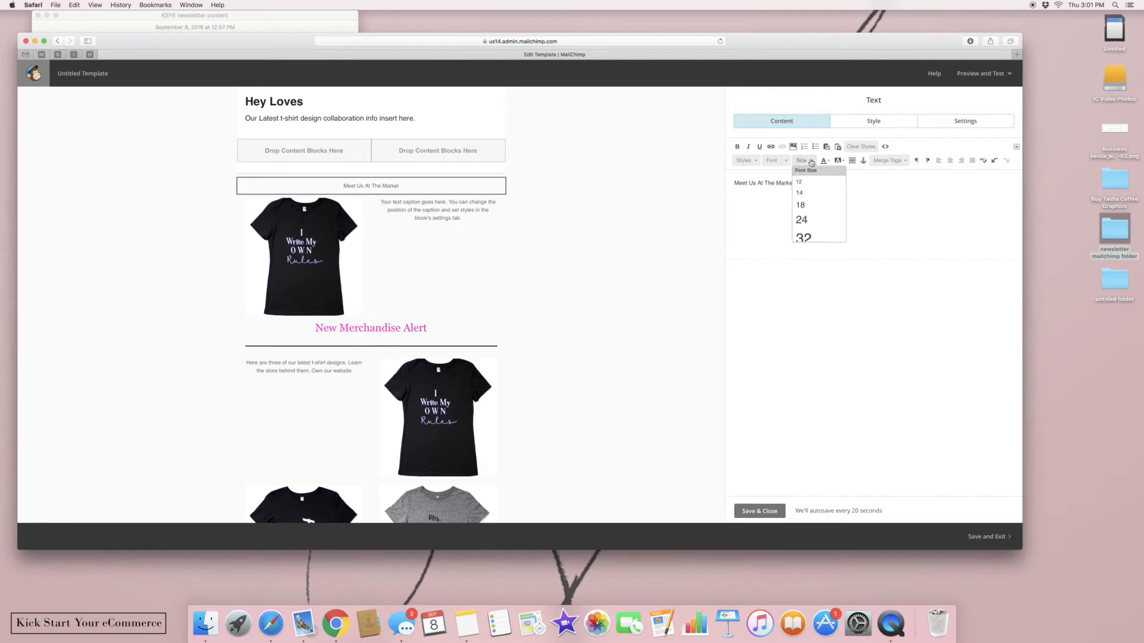
click(804, 202)
click(777, 161)
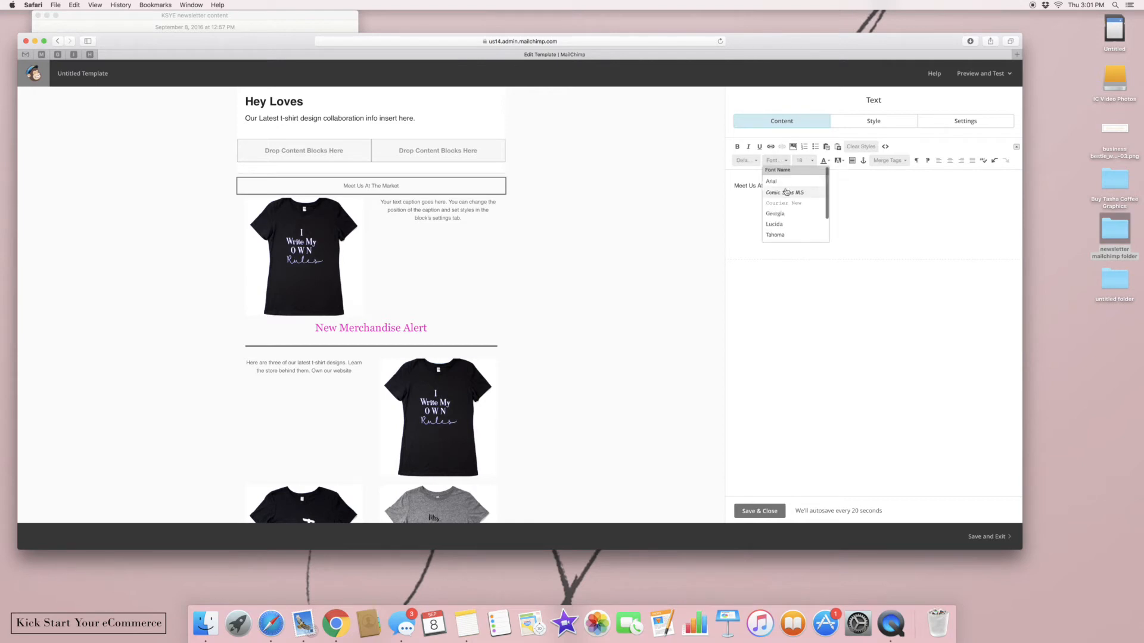
click(790, 220)
click(824, 161)
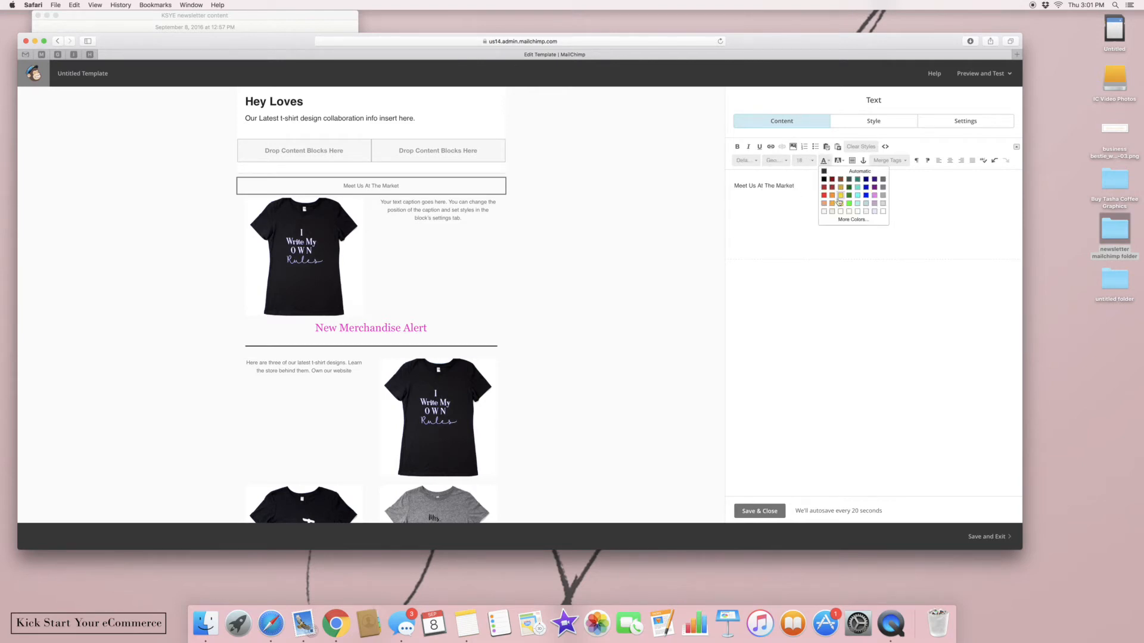
click(843, 220)
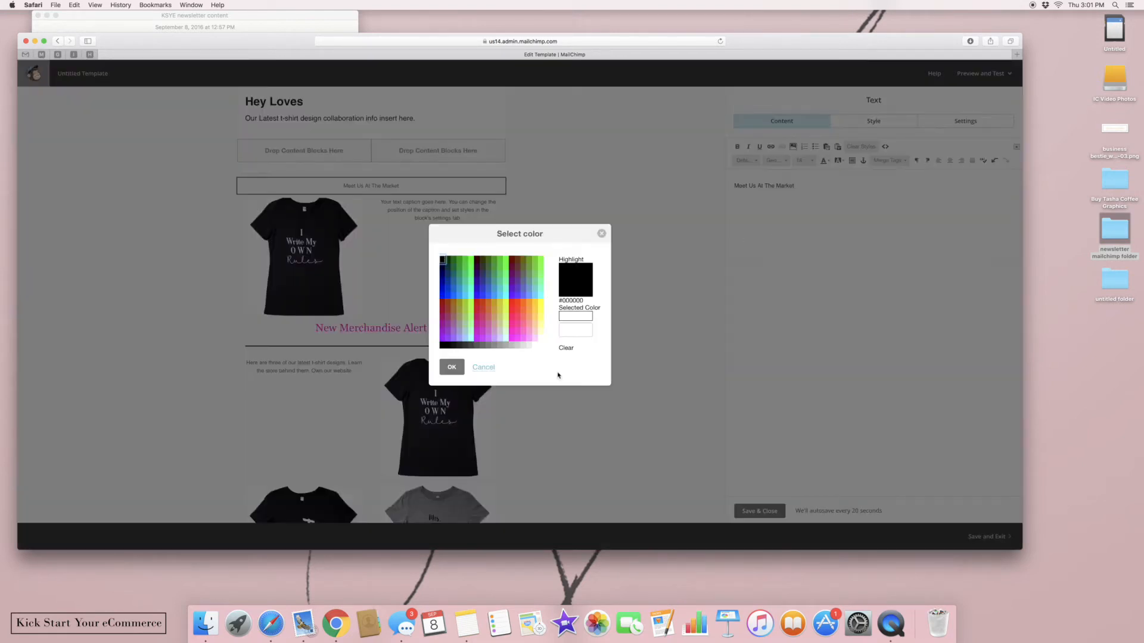
click(511, 334)
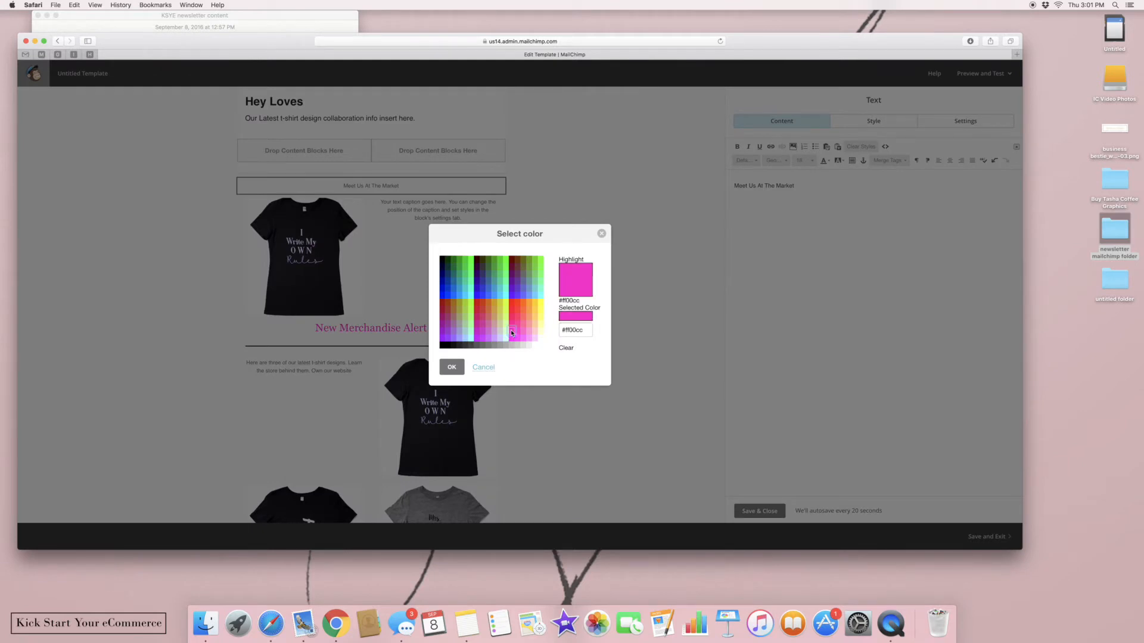
click(452, 367)
Reapply magenta, size 18 and Georgia to the whole heading line and save it
drag(818, 185, 717, 177)
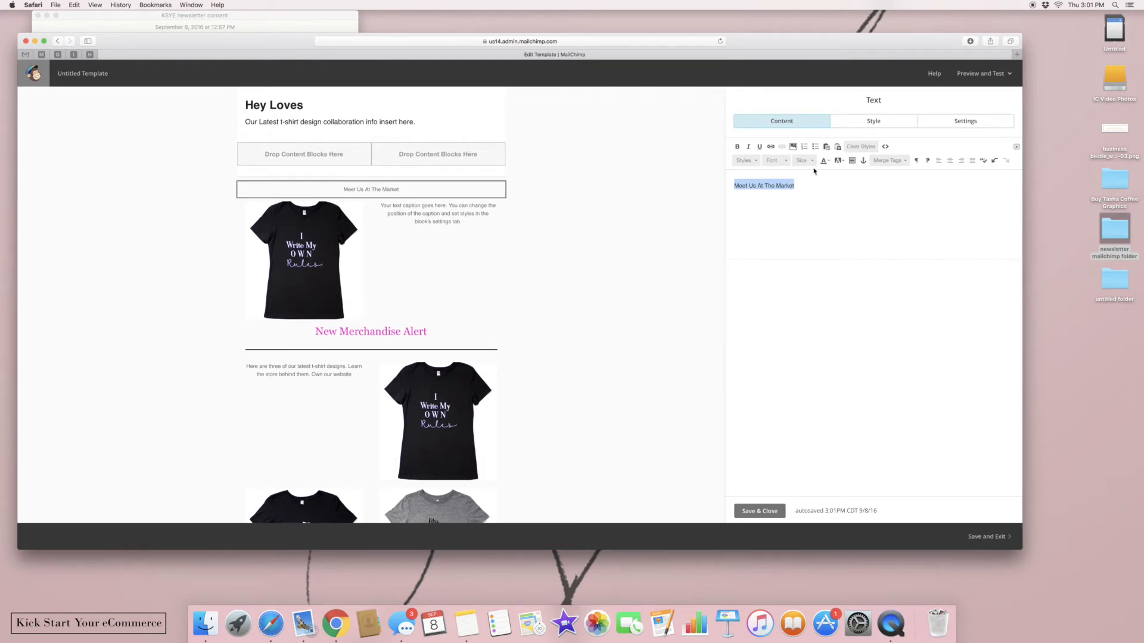
click(838, 161)
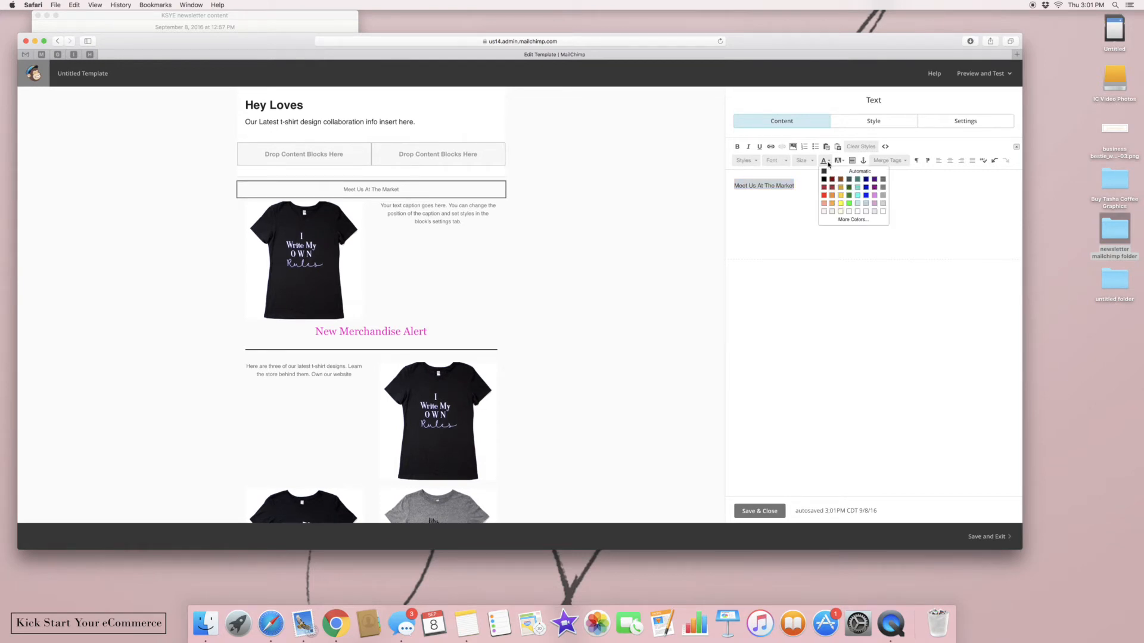
click(846, 222)
click(513, 332)
click(452, 367)
click(804, 160)
click(812, 207)
click(787, 161)
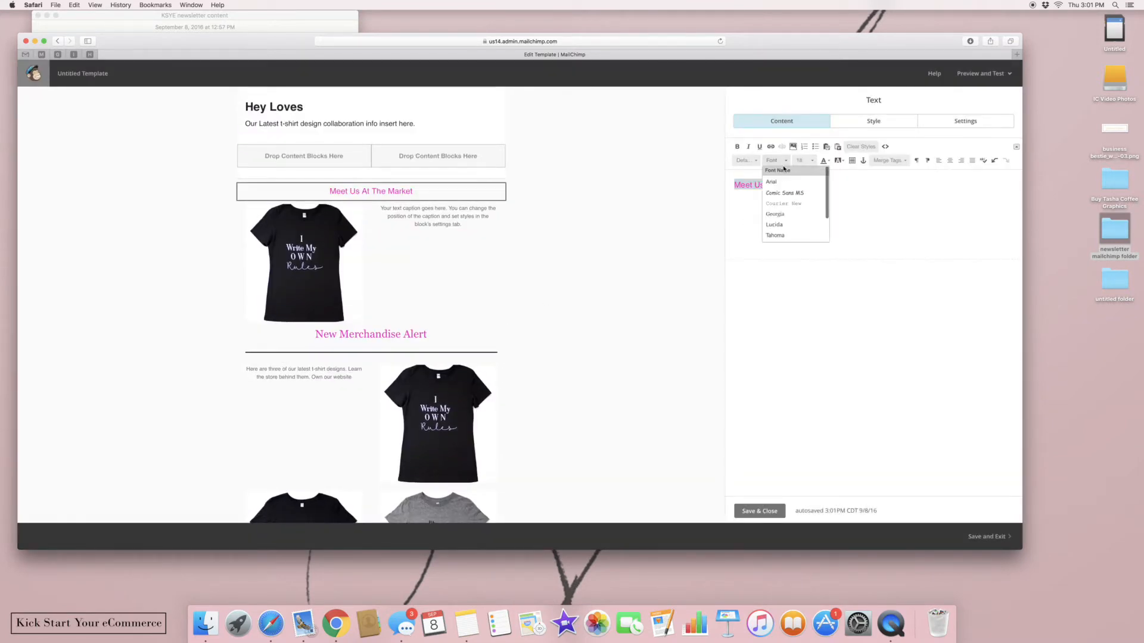
click(784, 215)
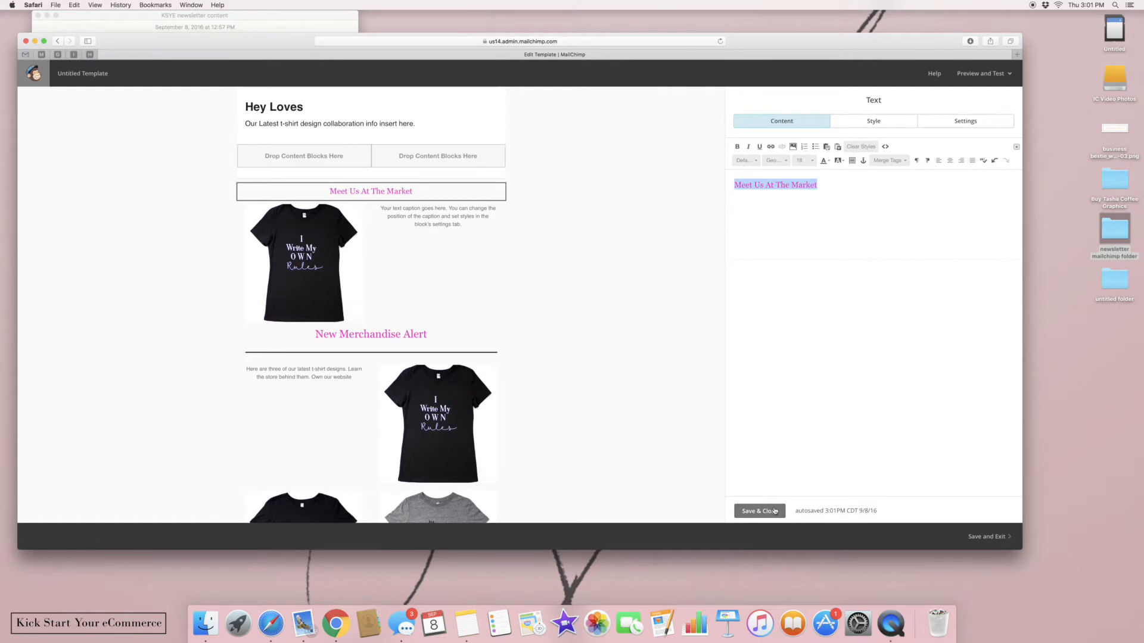
click(760, 512)
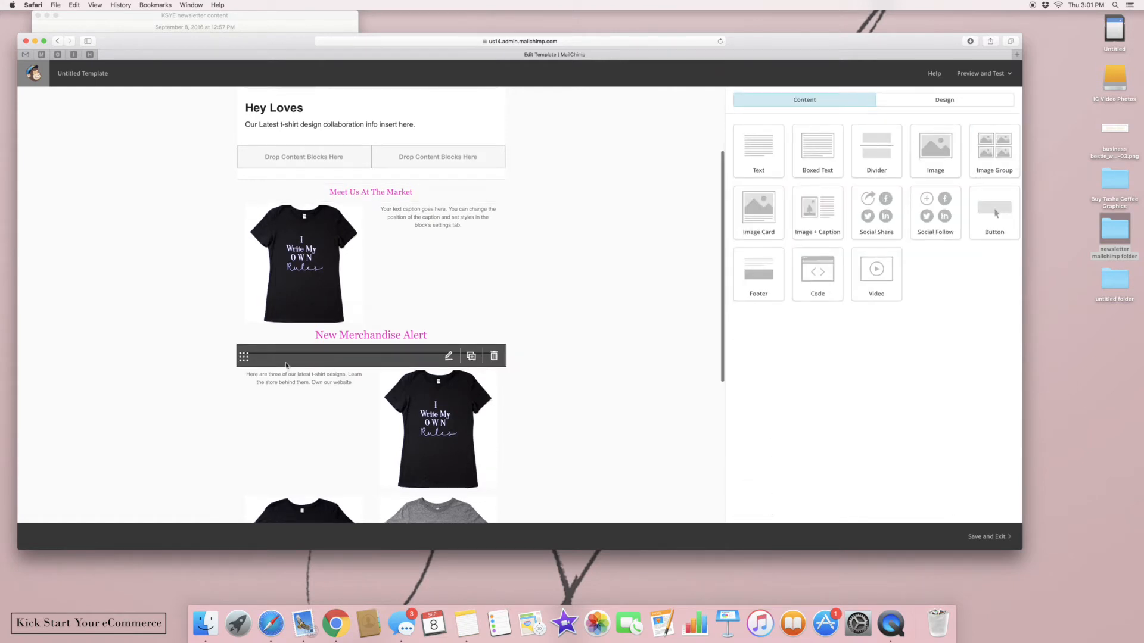
Move the divider above the New Merchandise Alert heading
mouse_move(244, 356)
mouse_down()
mouse_move(240, 324)
mouse_move(241, 334)
mouse_up()
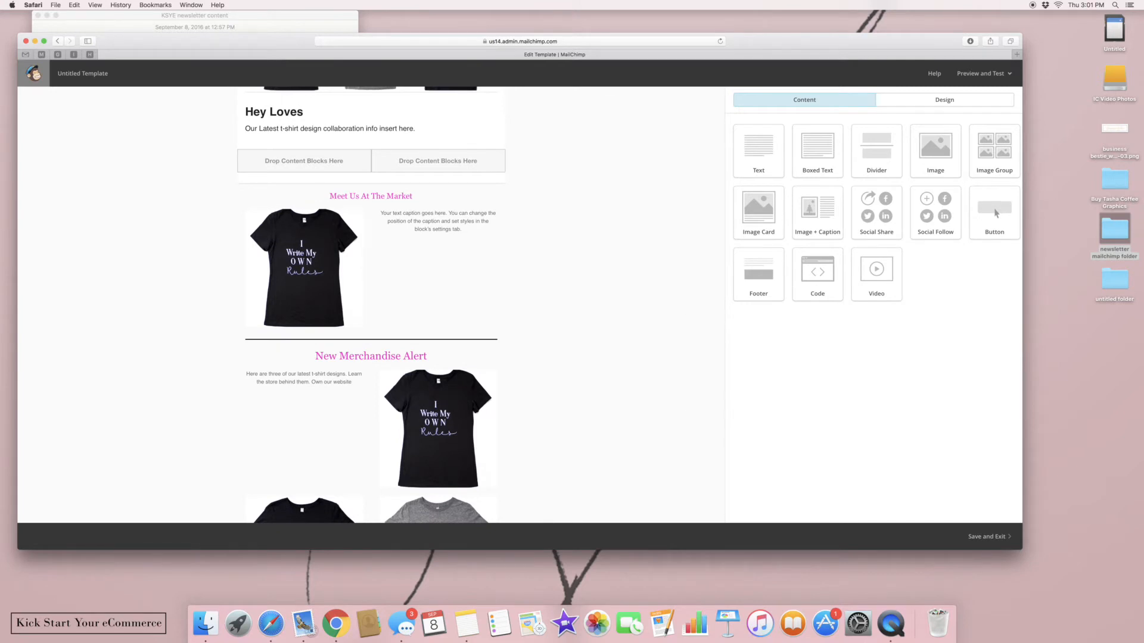
scroll(710, 319, down, 3)
scroll(371, 305, down, 5)
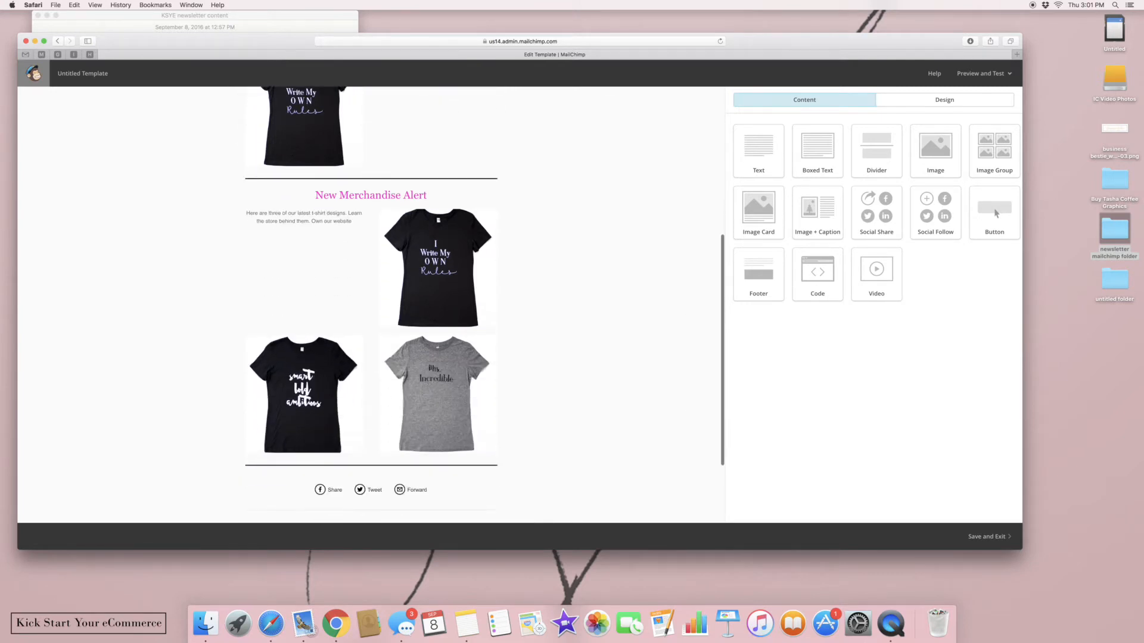
scroll(370, 304, up, 12)
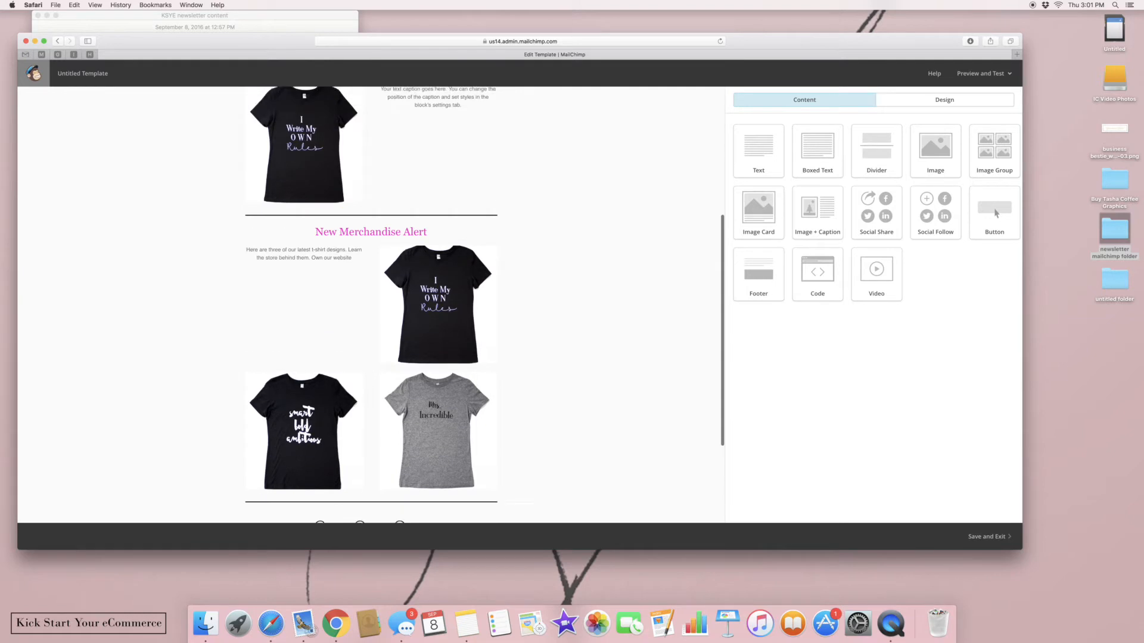
scroll(371, 304, up, 1)
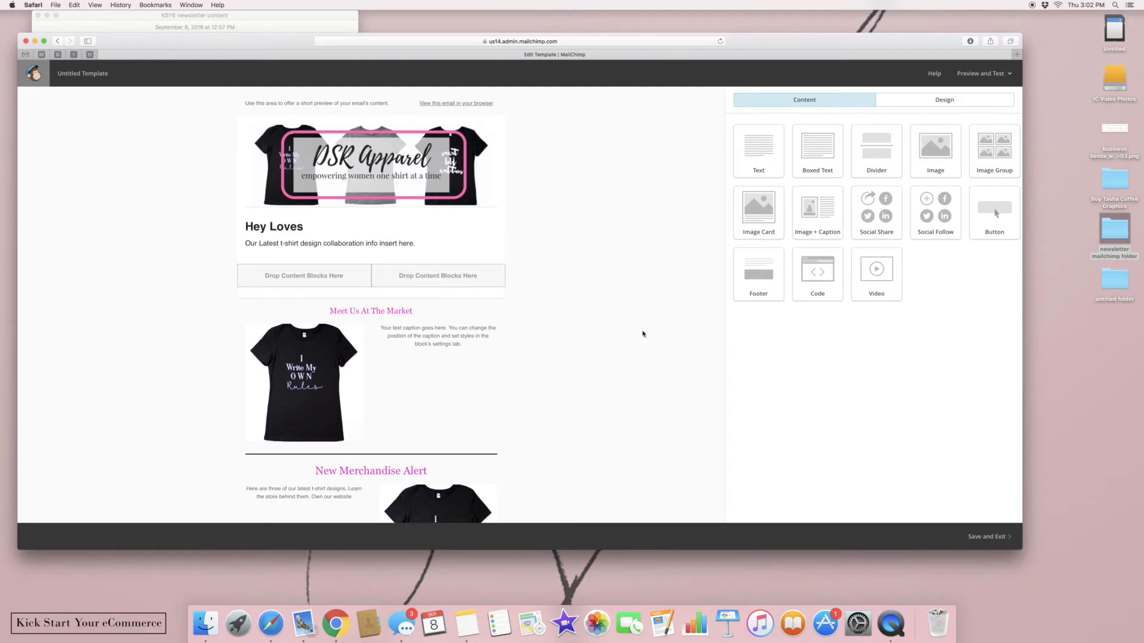
Save the design as a template named 'New Merchandise Template'
click(270, 107)
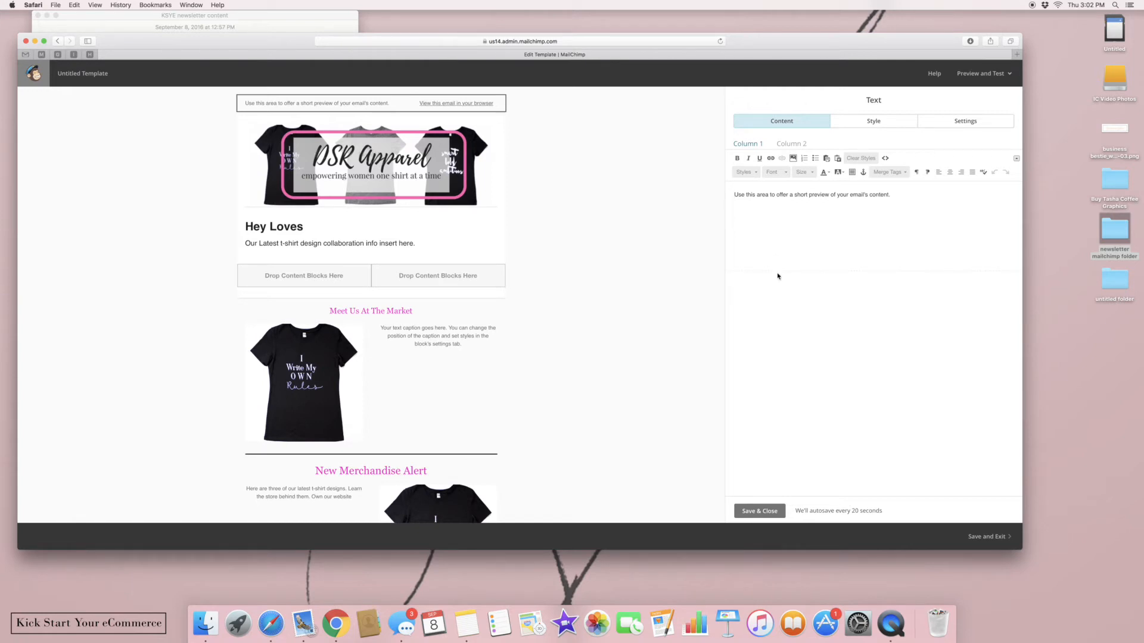
click(745, 511)
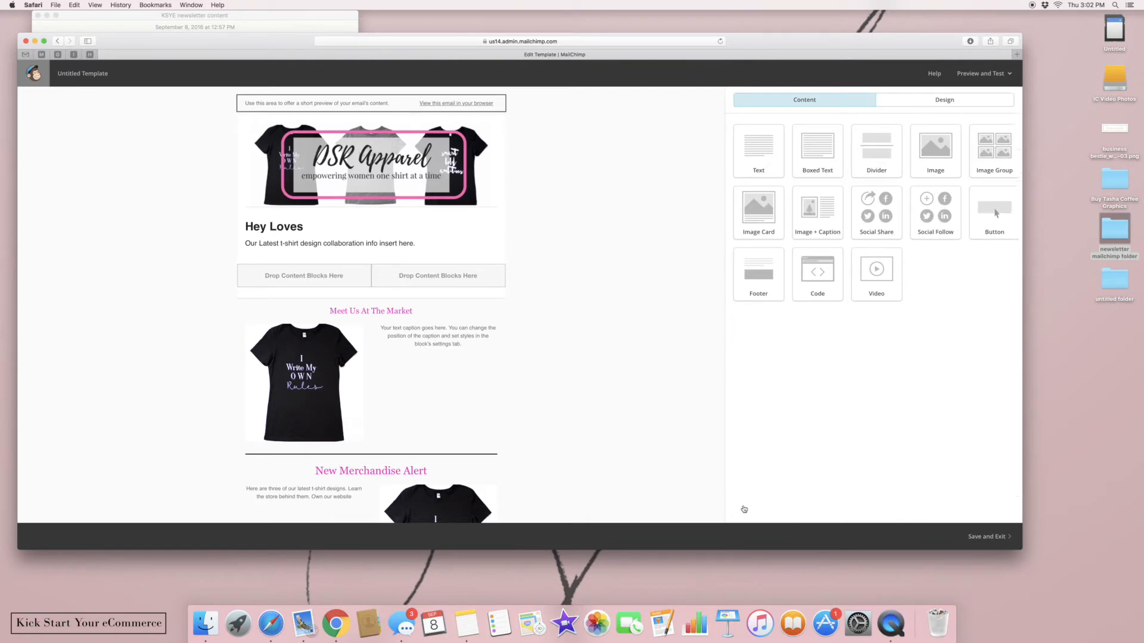
click(989, 537)
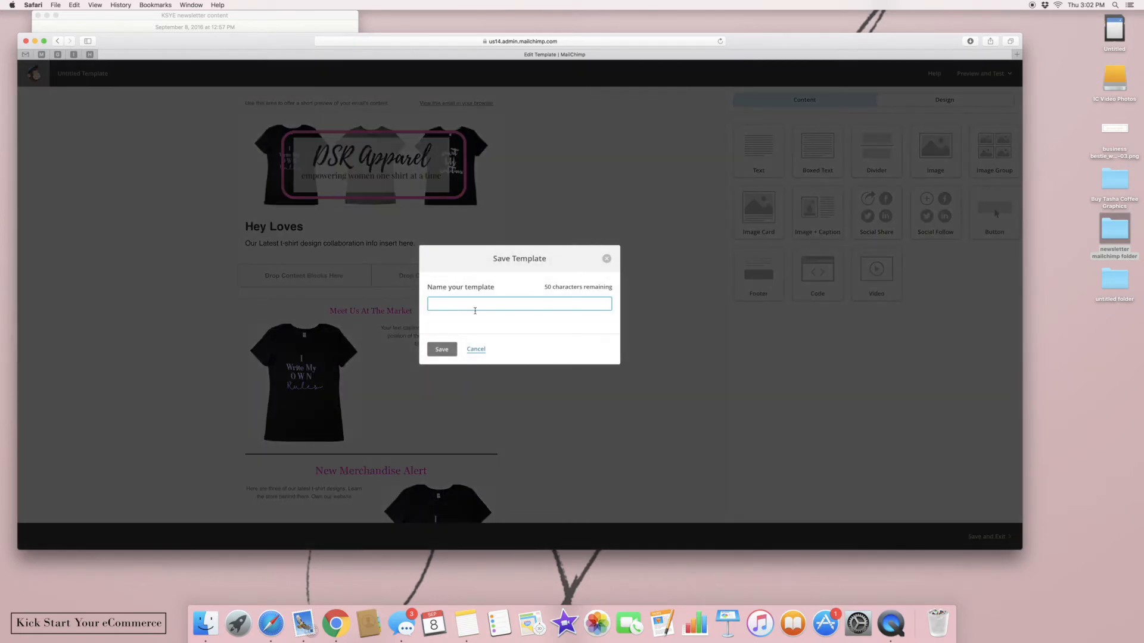
text(New Merchandise Template)
click(435, 355)
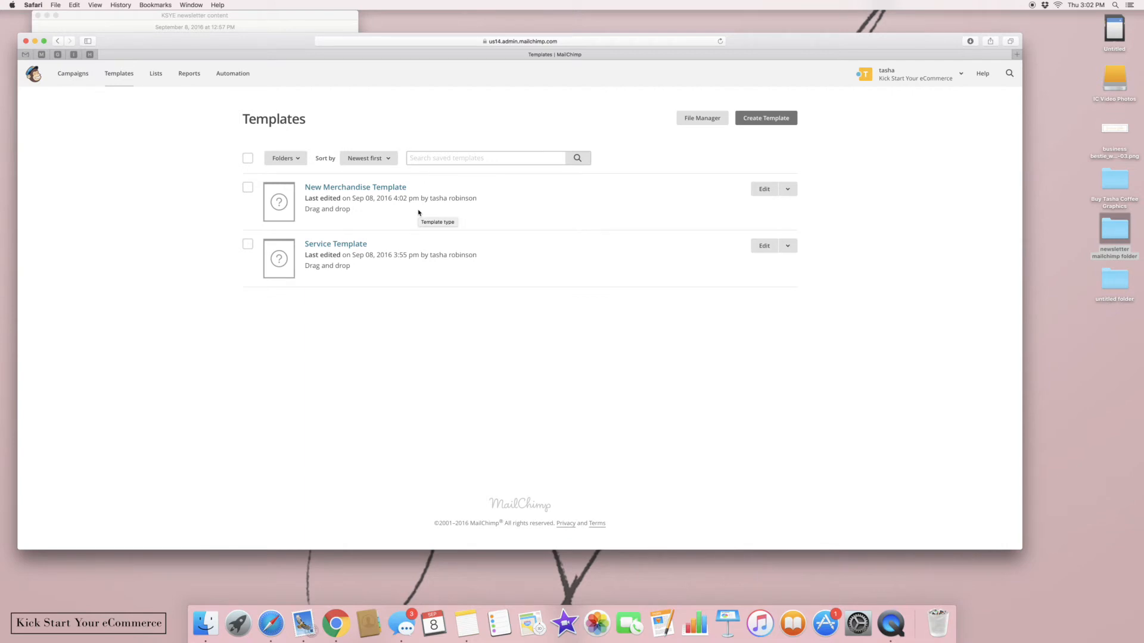
Go to the Campaigns dashboard from the top navigation
click(63, 72)
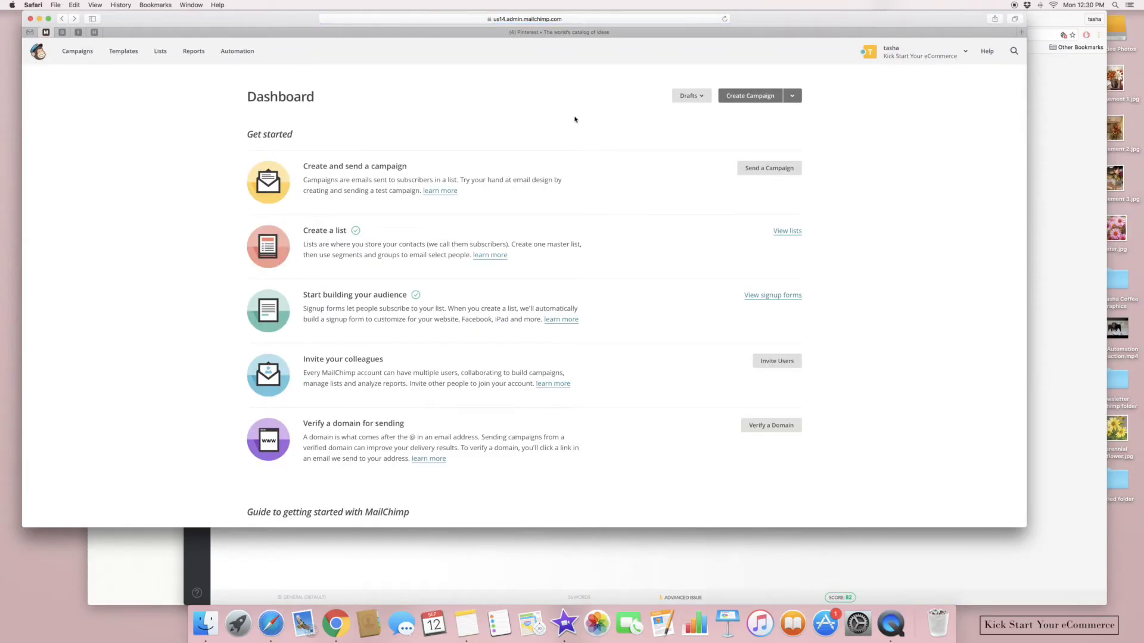
Create a regular campaign addressed to the entire Sign Up List of 929 recipients
click(758, 94)
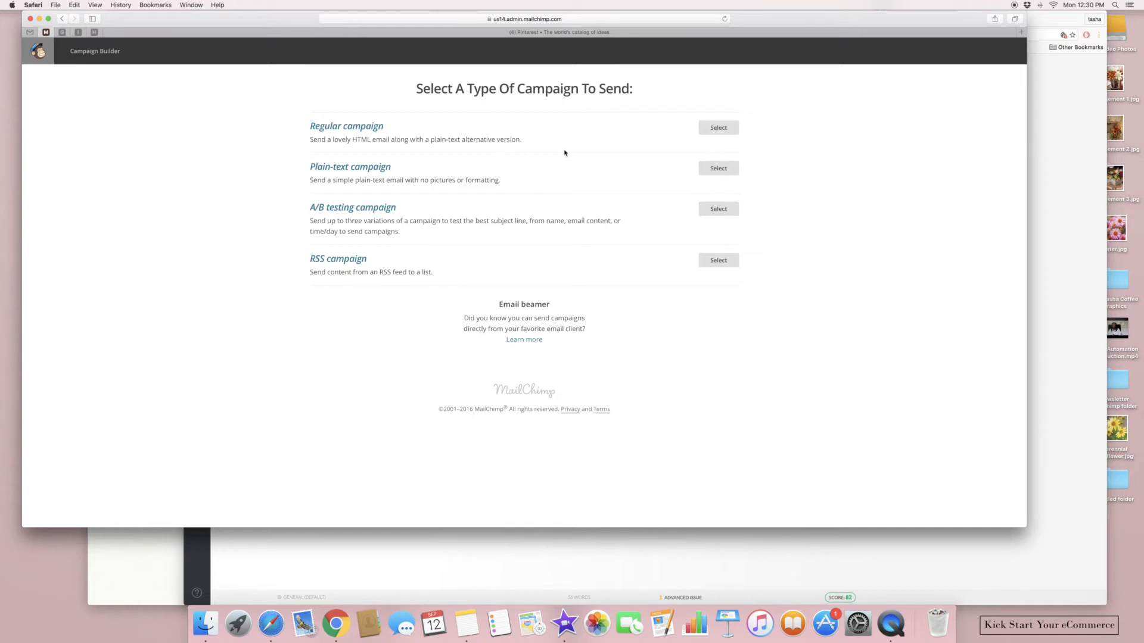
click(703, 128)
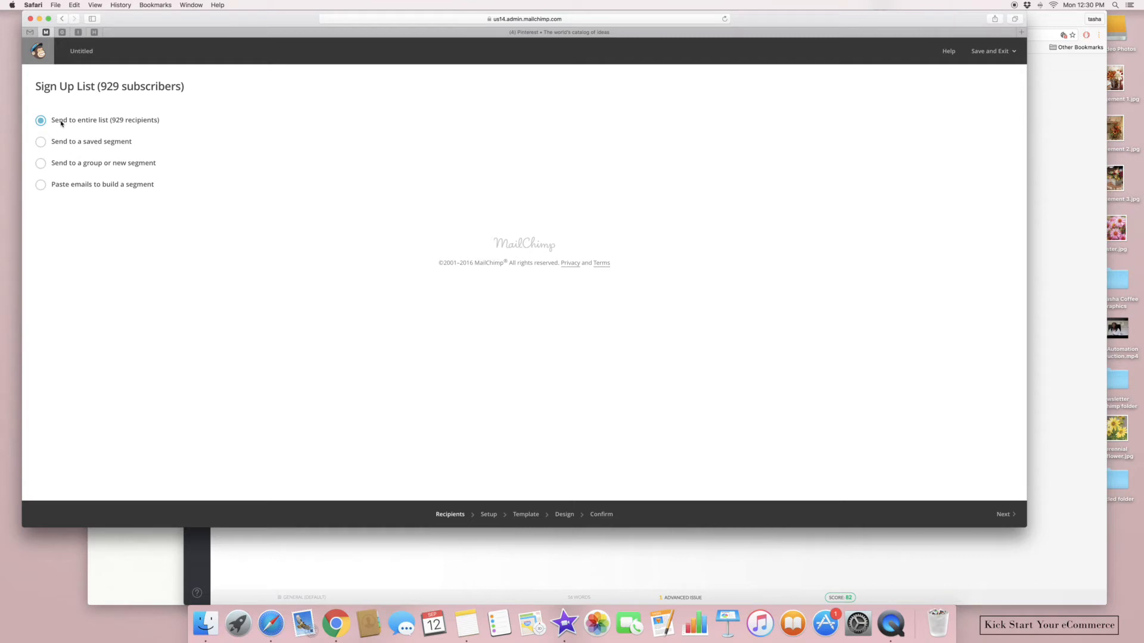
click(50, 165)
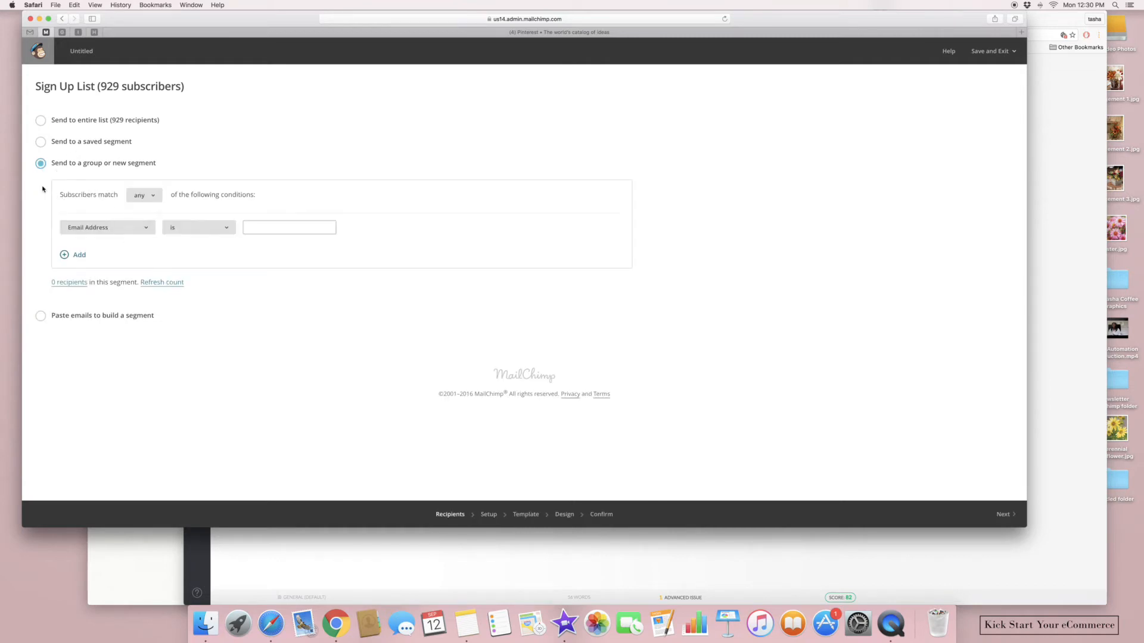
click(43, 143)
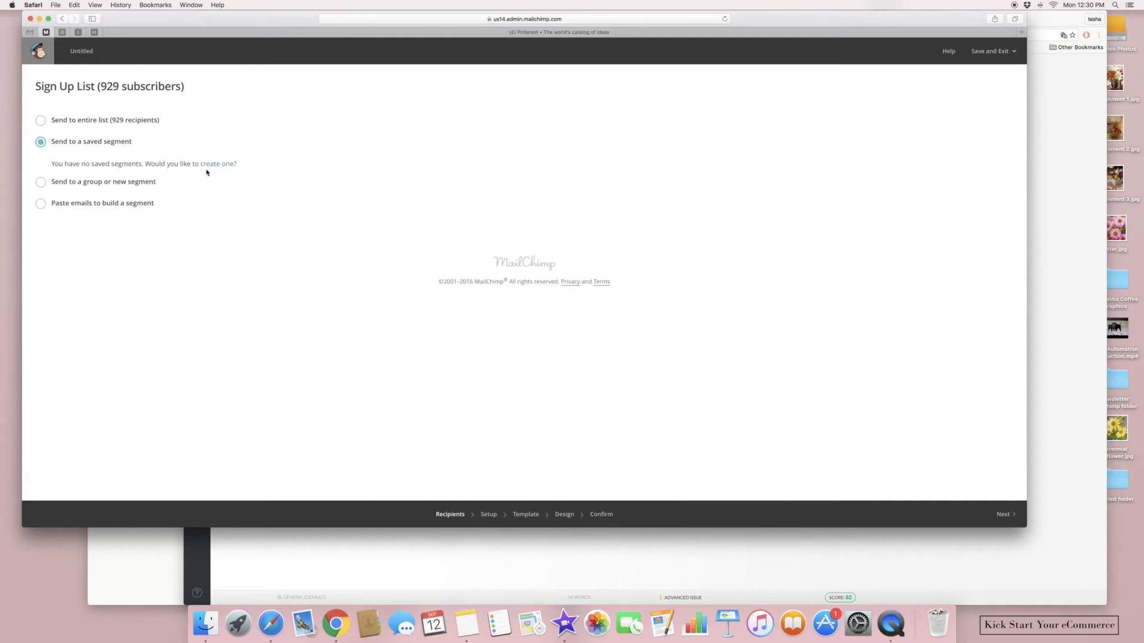
click(41, 120)
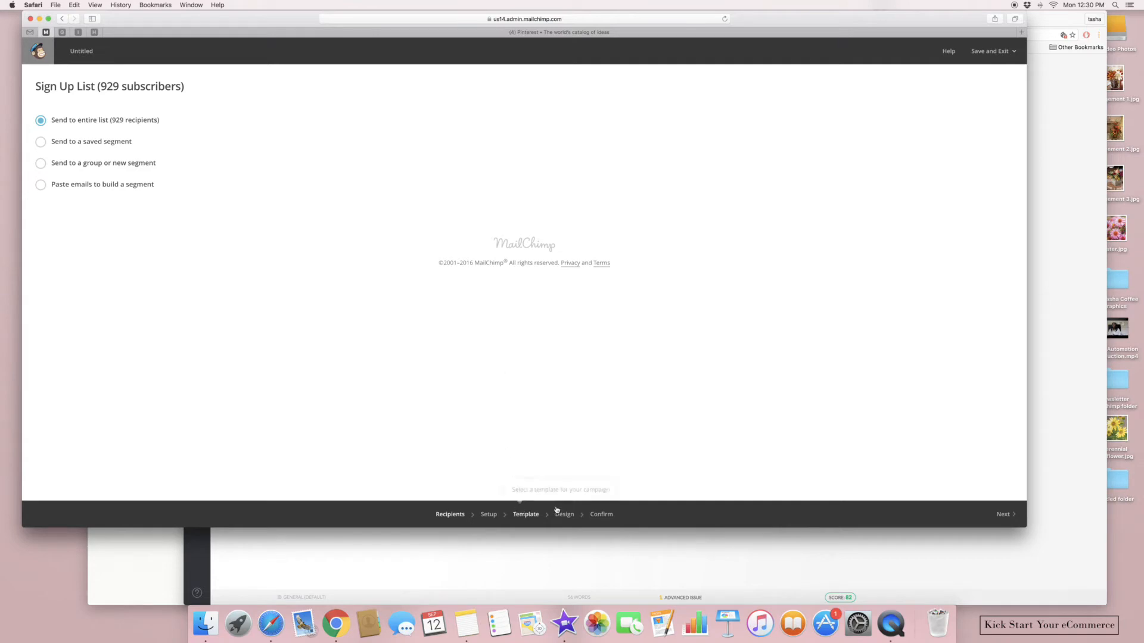
click(992, 516)
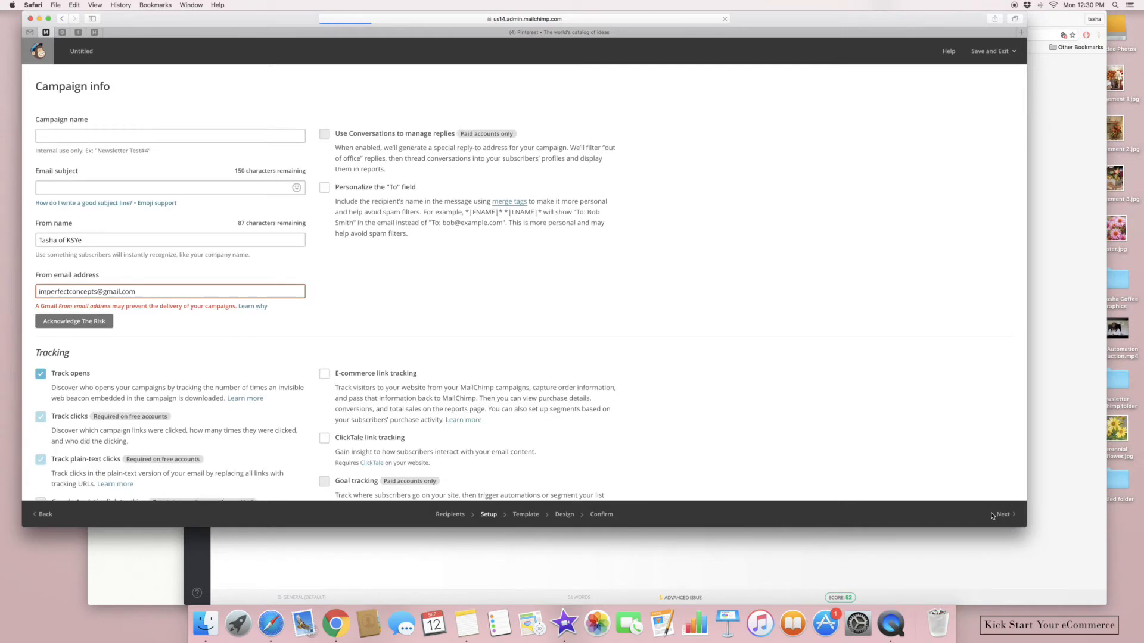
Name the campaign 'Newsletter 13th - September Fall Blooms', subject 'Fall Blooms To Brighten Up Your Home', and set the From name
click(155, 133)
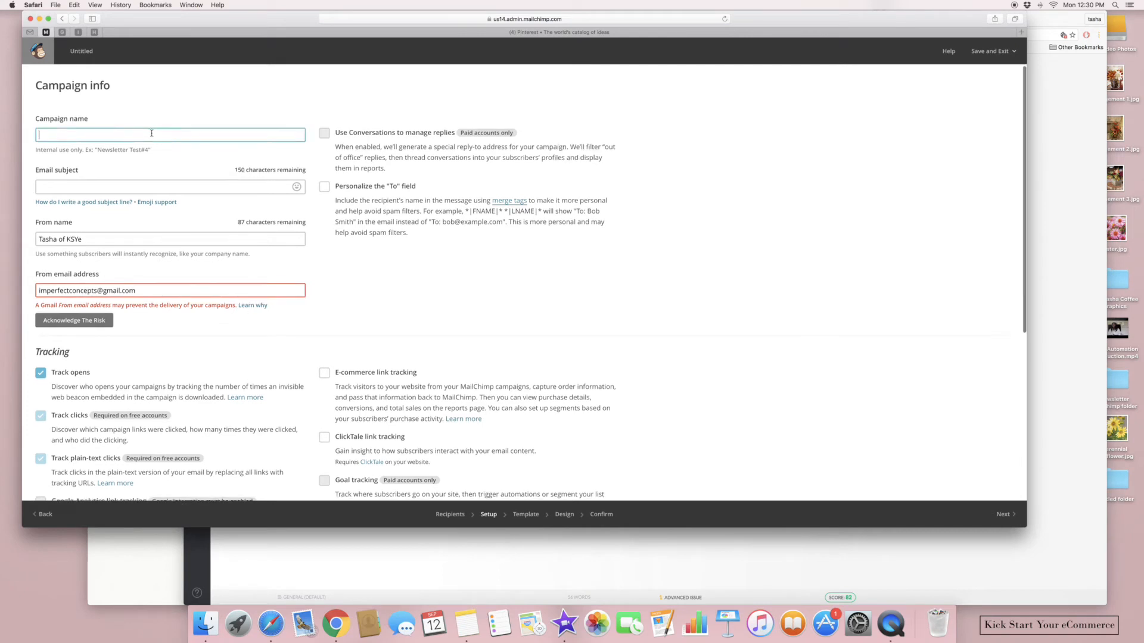
text(Newsletter 13th - September Fall Blooms)
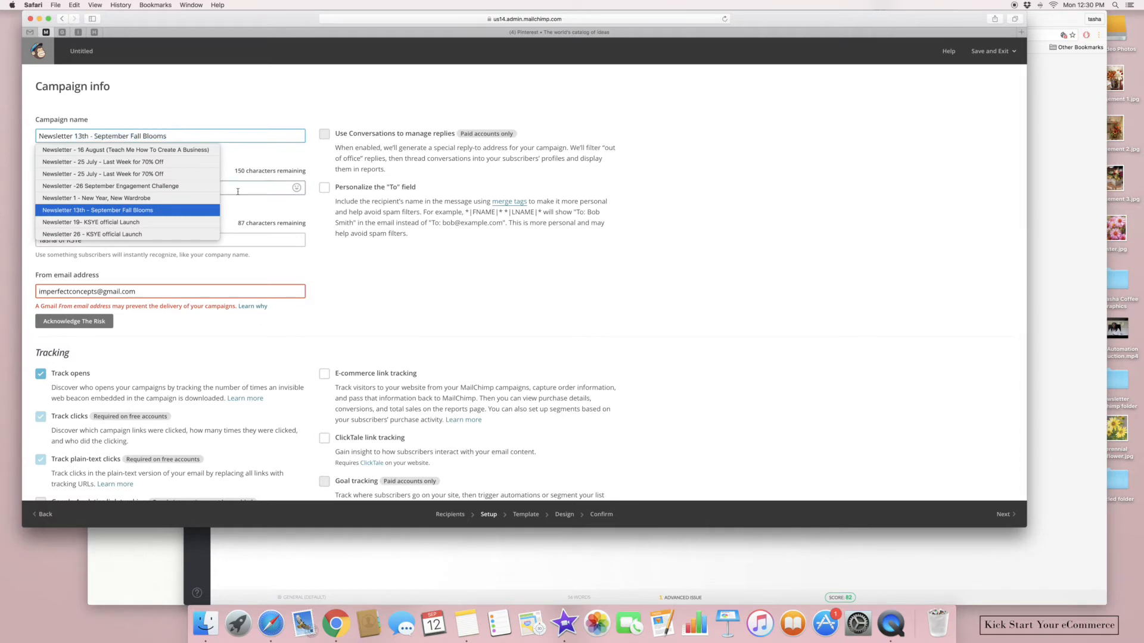
click(148, 188)
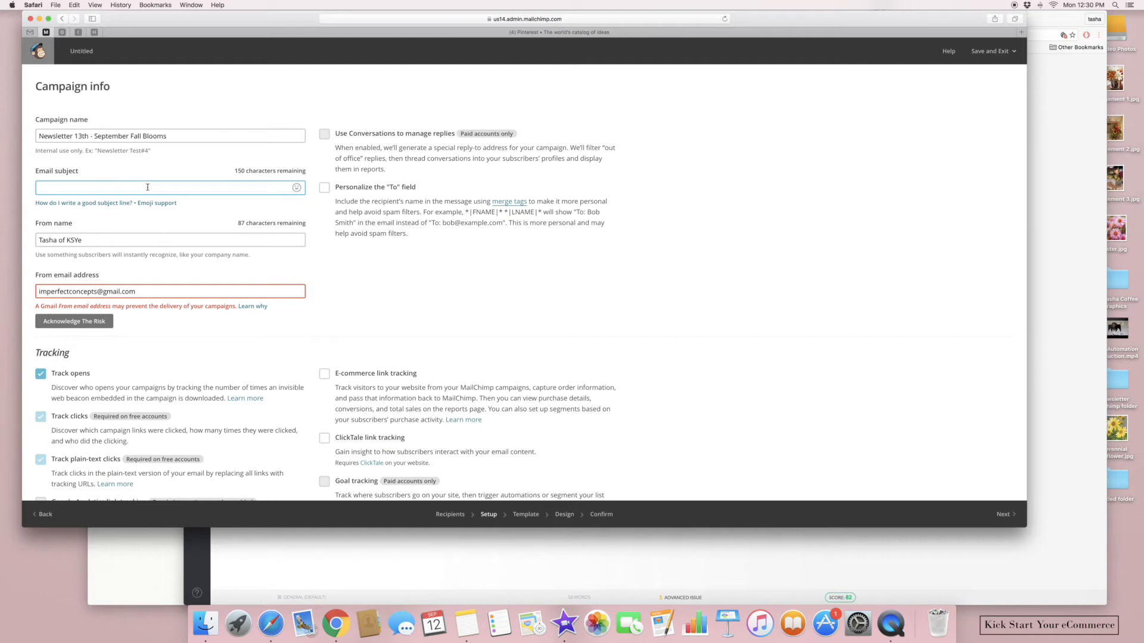
text(Fall Blooms To Brighten Up Your Home)
click(127, 239)
key(BackSpace)
key(BackSpace)
key(BackSpace)
text(Kick Start Your eCommerce)
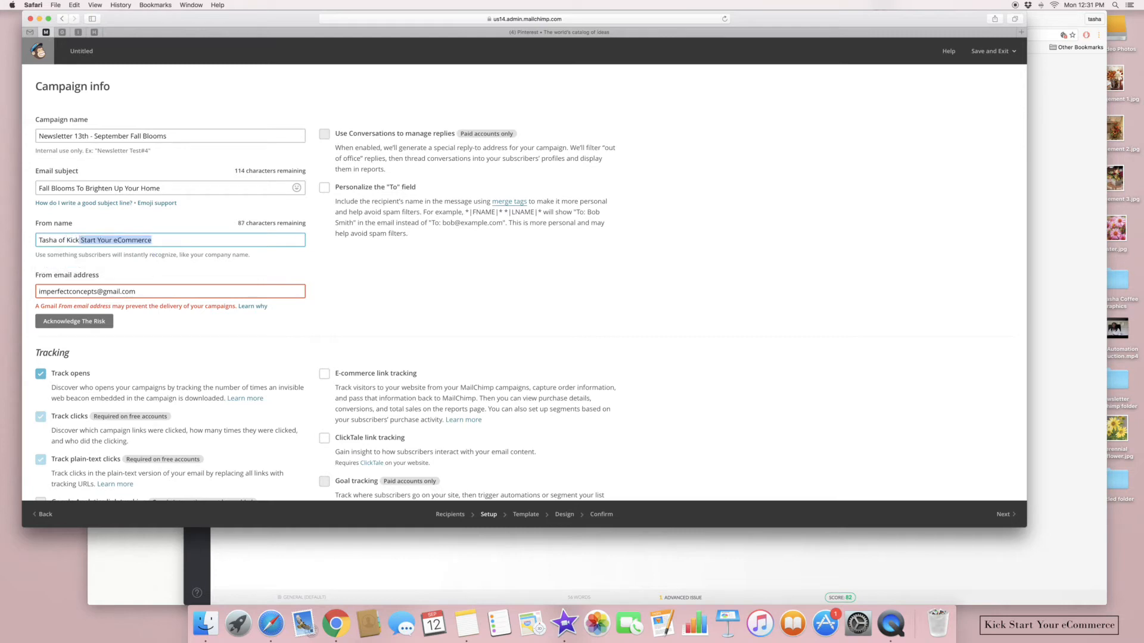
key(Return)
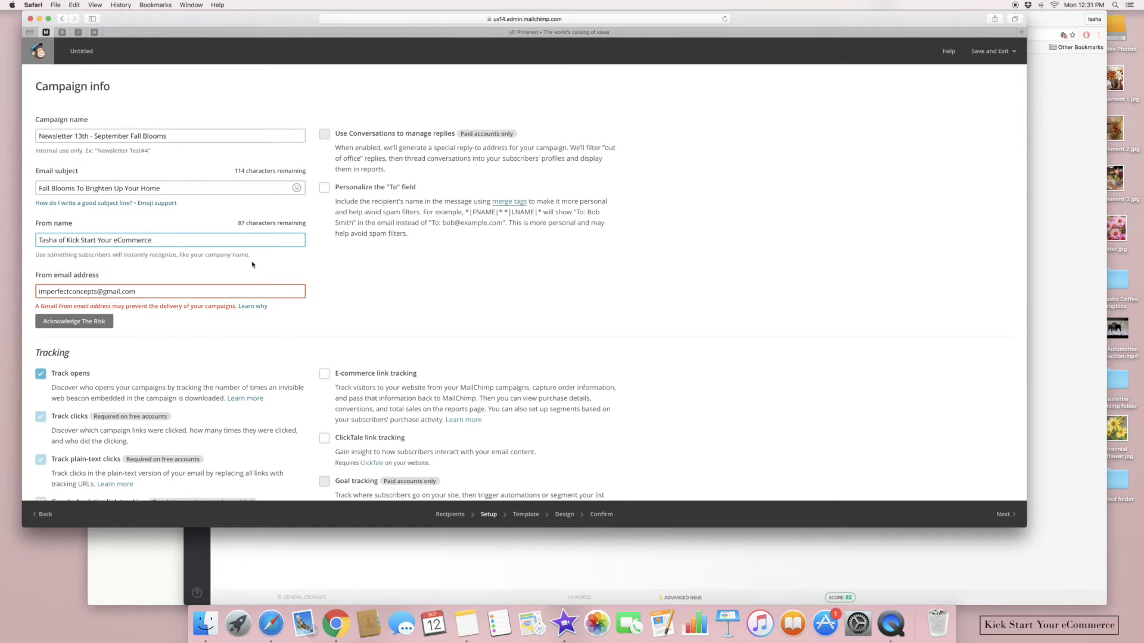
Accept the Gmail sending-address risk and continue to template selection
click(103, 322)
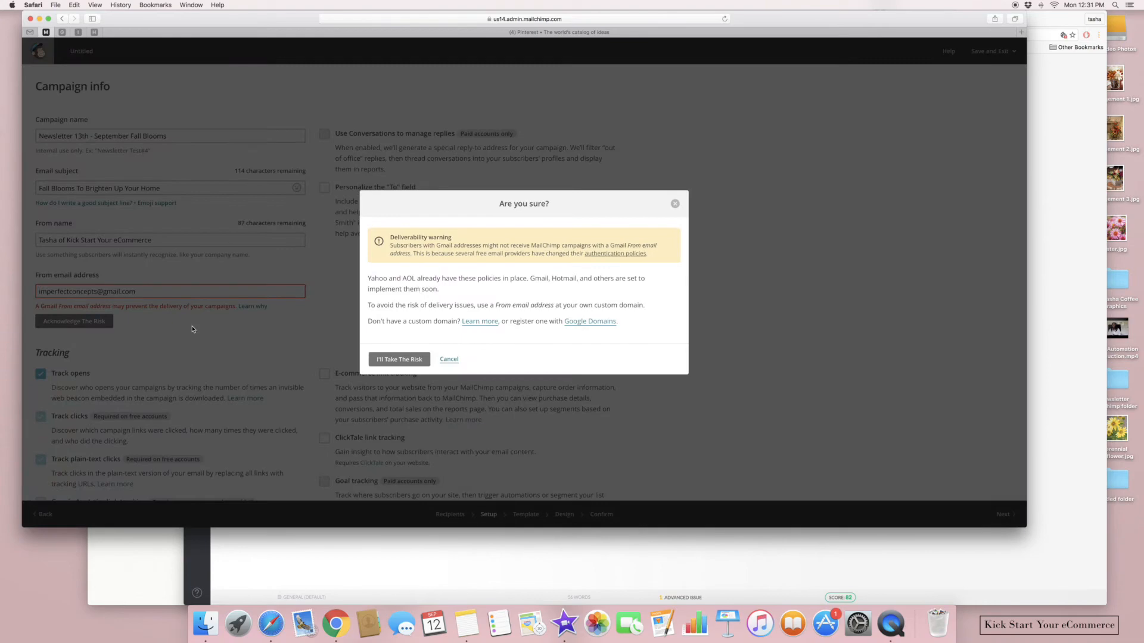
click(383, 361)
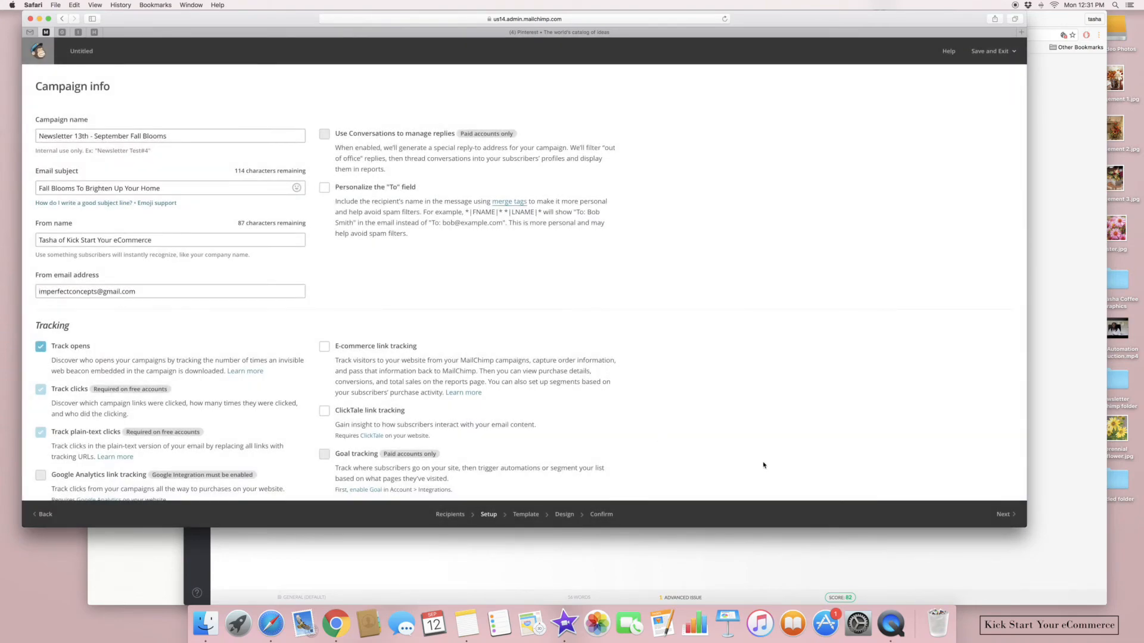
click(996, 513)
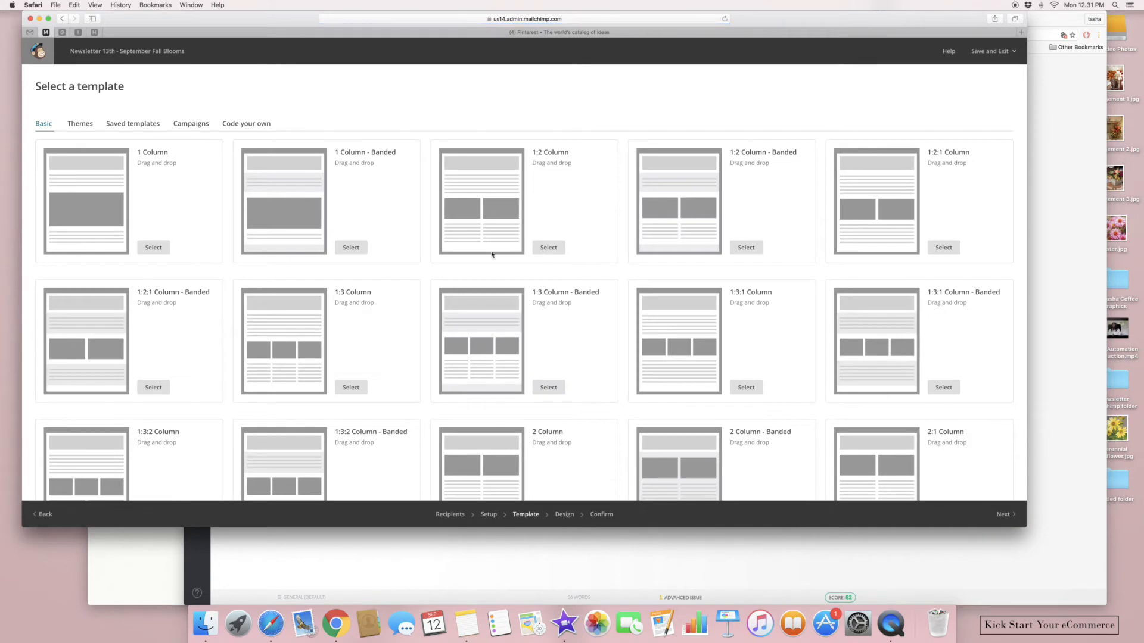
Start the email from the saved Service Template
click(87, 122)
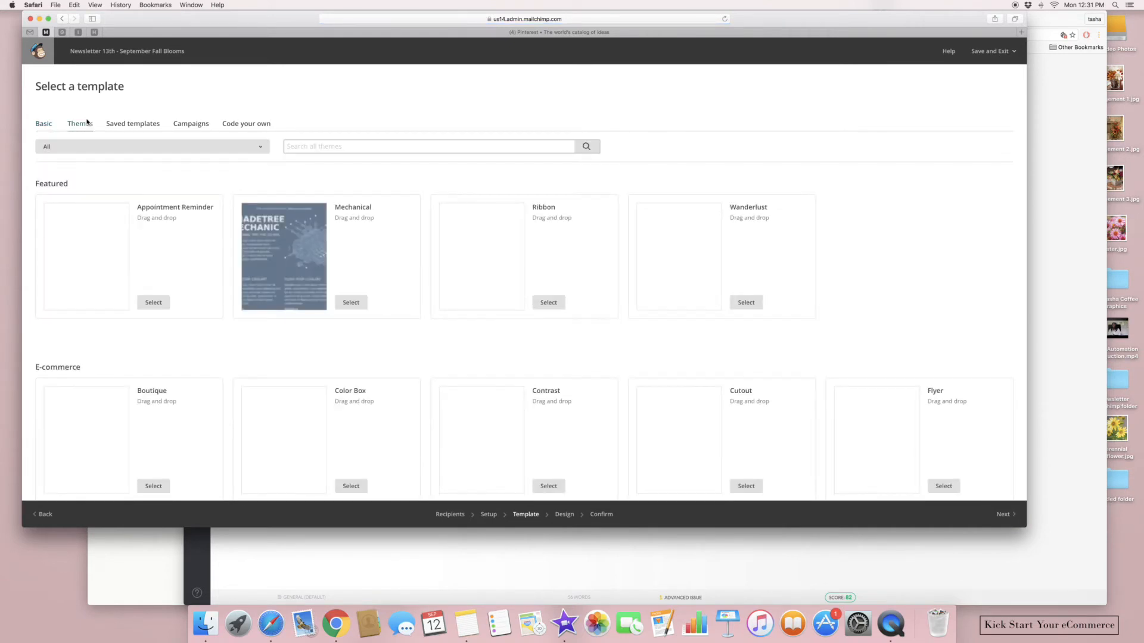
click(128, 124)
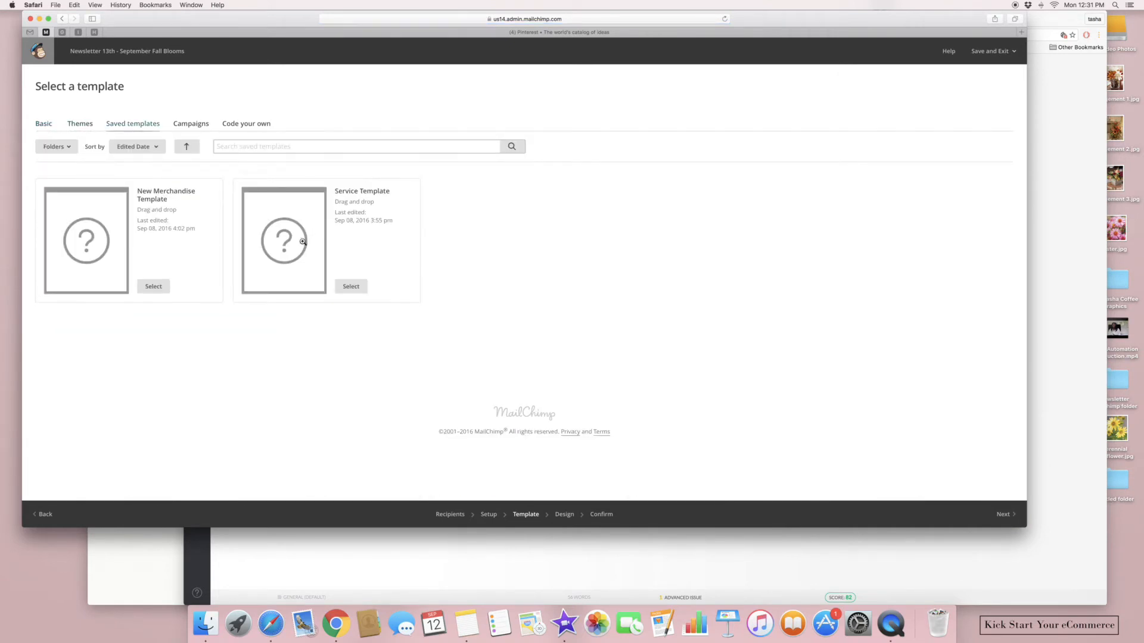
click(364, 287)
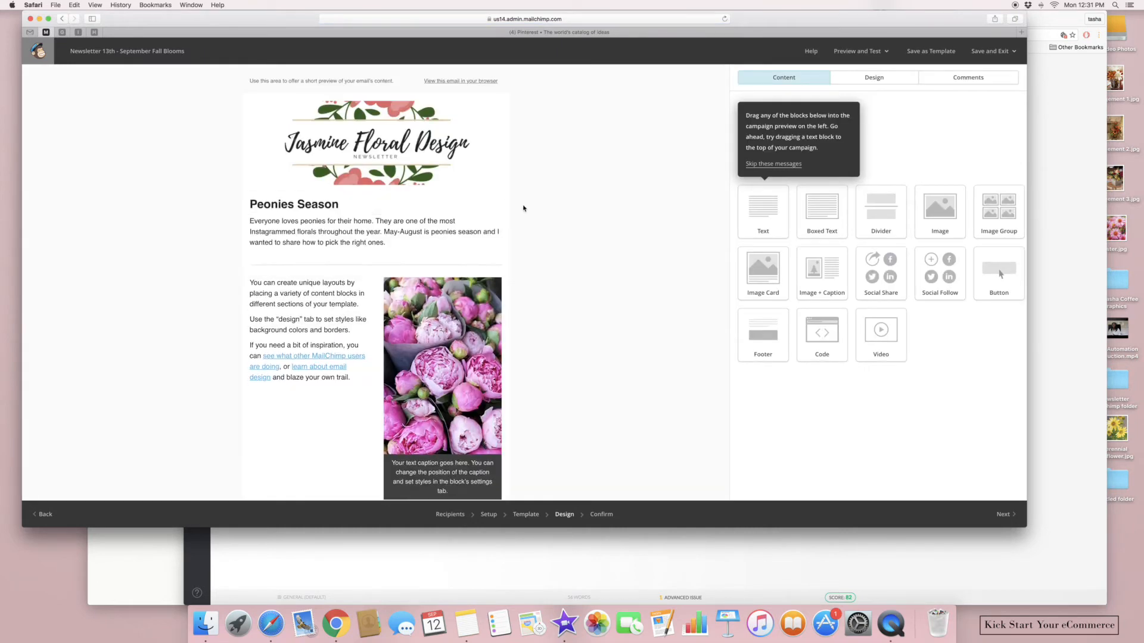
click(448, 227)
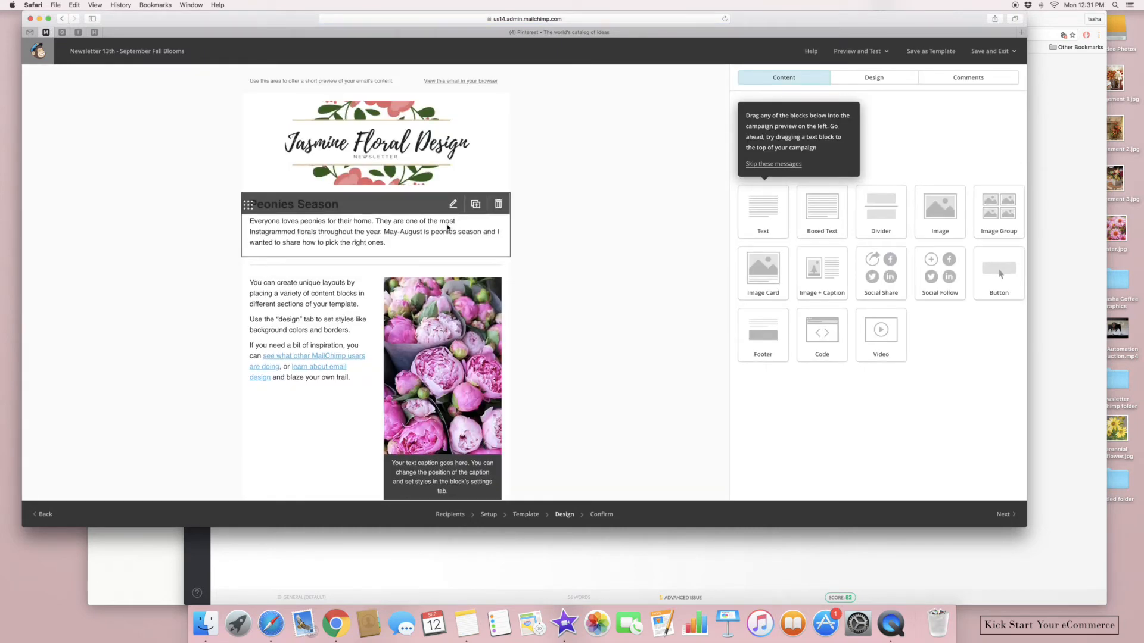
Replace the preheader with 'Fall Blooms For Your Home. Special Promo Code For Floral Arrangements.'
click(406, 80)
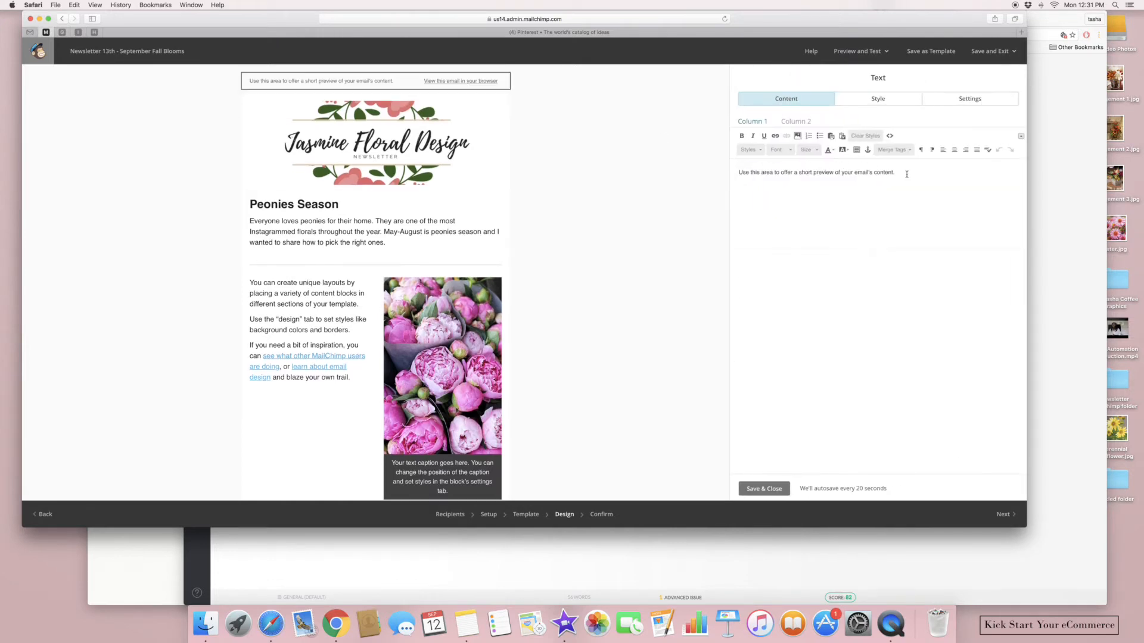
drag(907, 172, 710, 169)
key(BackSpace)
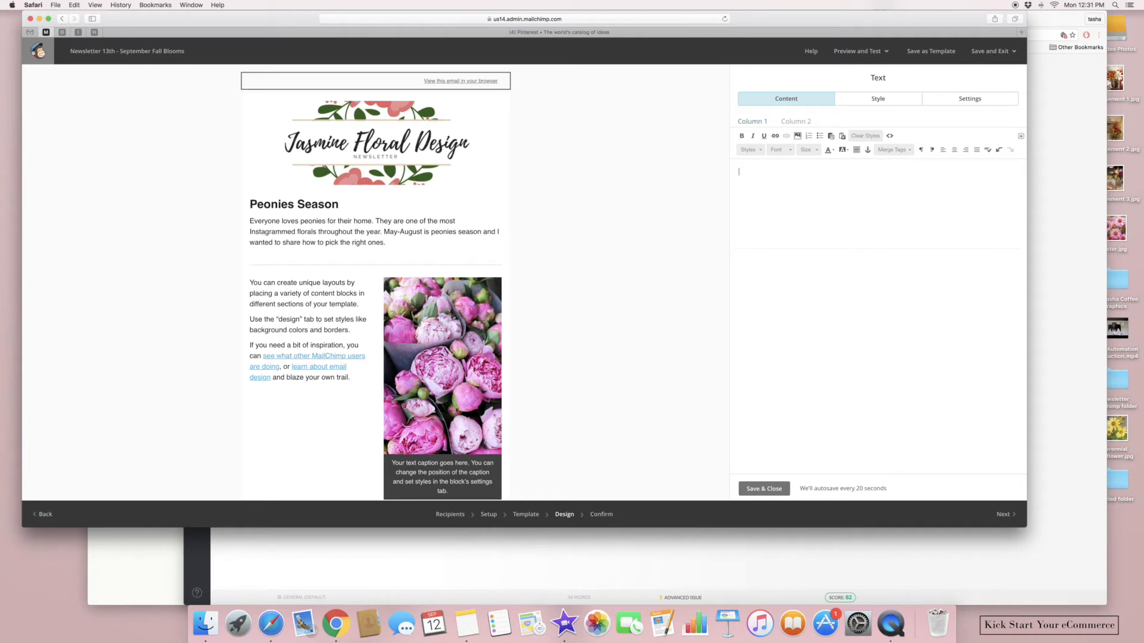
text(Fall Blooms For Your Home. Spe)
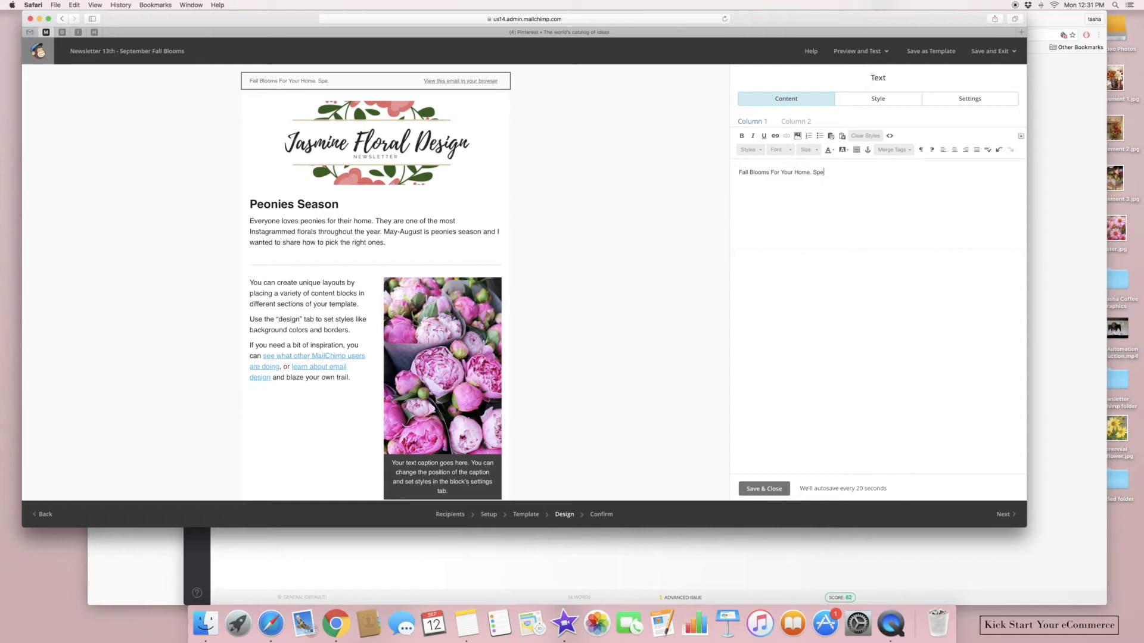
text(cial Promo Code For Arra)
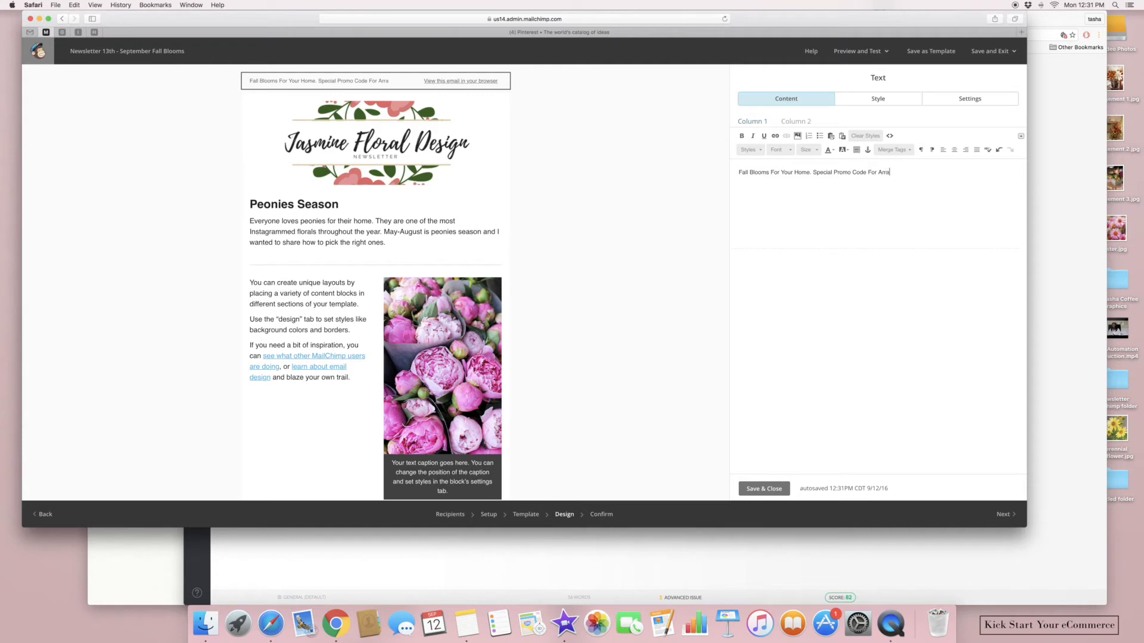
text(ngements.)
click(878, 173)
text(Floral)
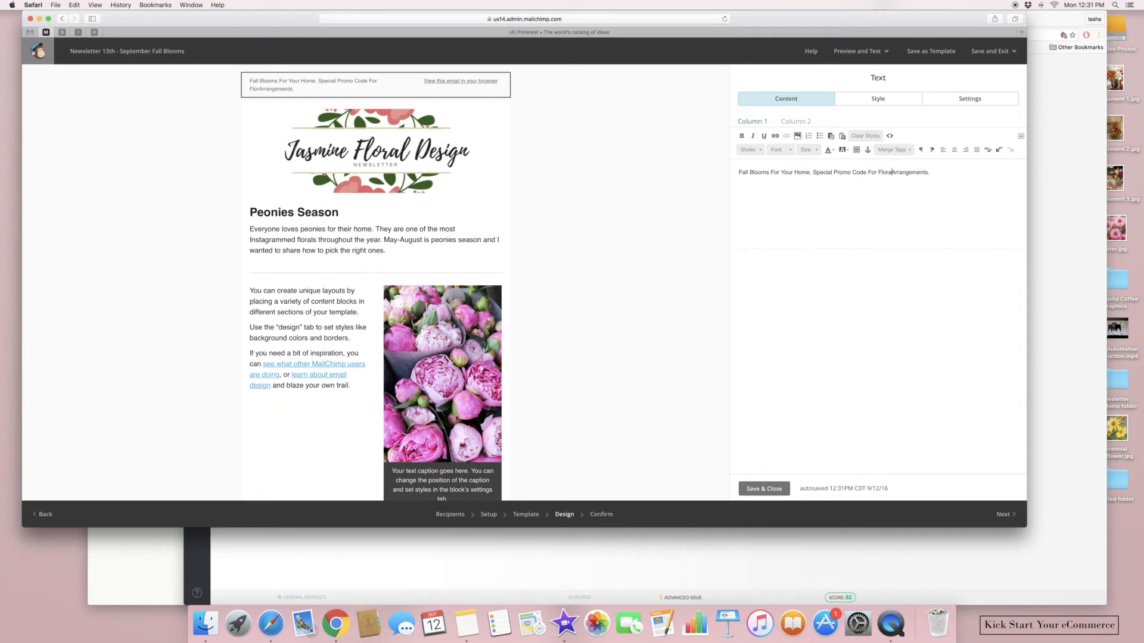
click(753, 485)
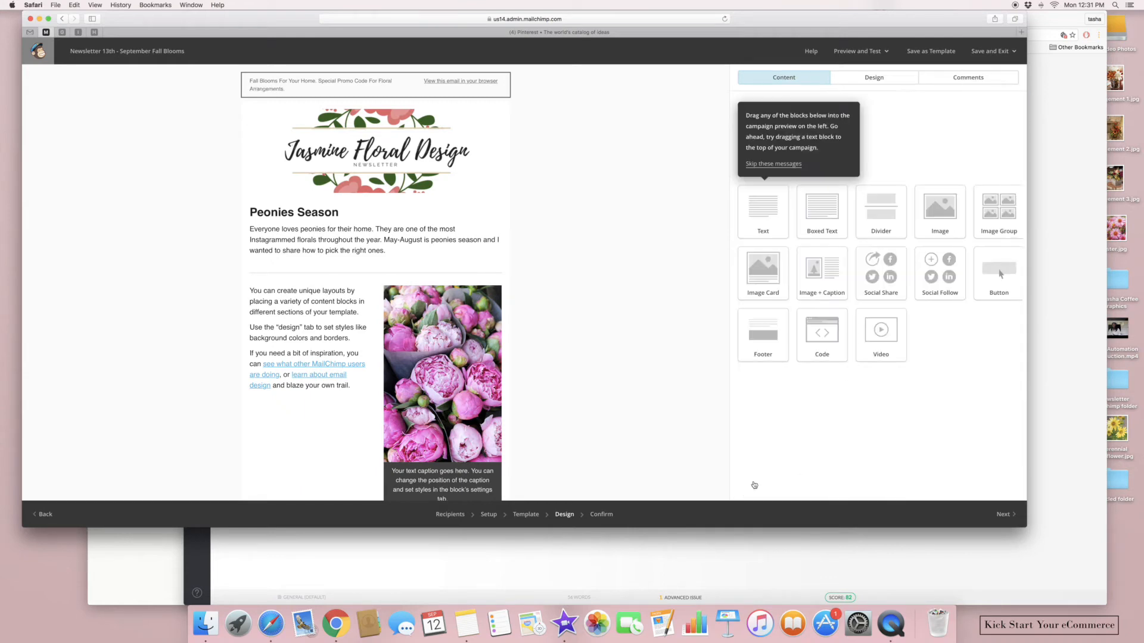
Retitle the Peonies Season heading to 'Fall Blooms To Brighten Your Home'
click(408, 254)
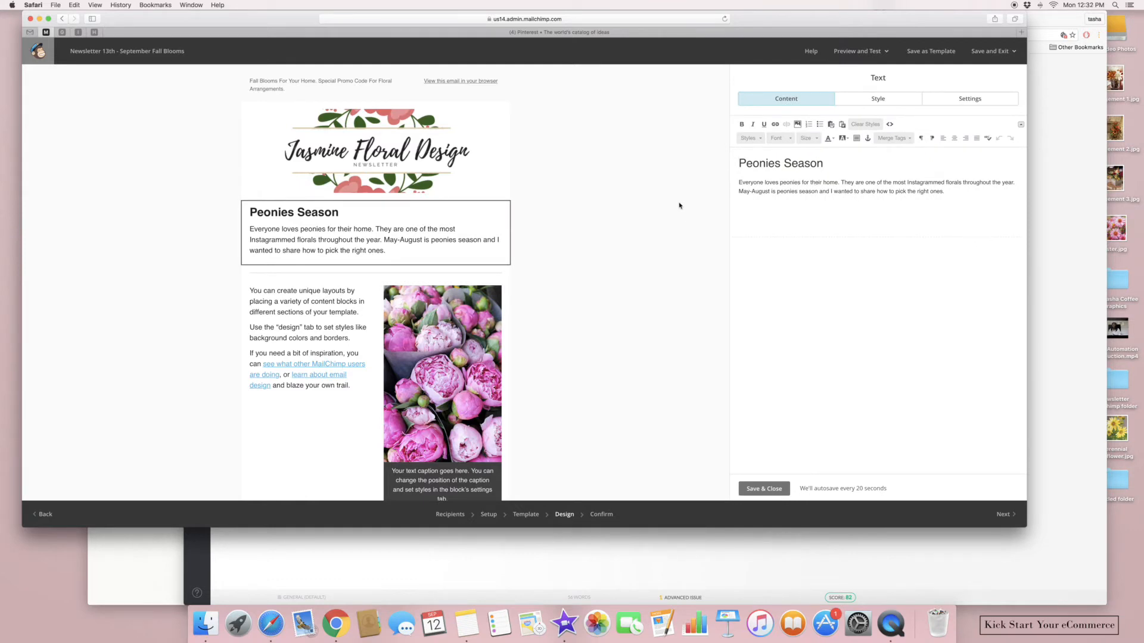
drag(950, 191, 737, 161)
click(867, 160)
text(Fall Blooms)
key(BackSpace)
text(ms To Bright)
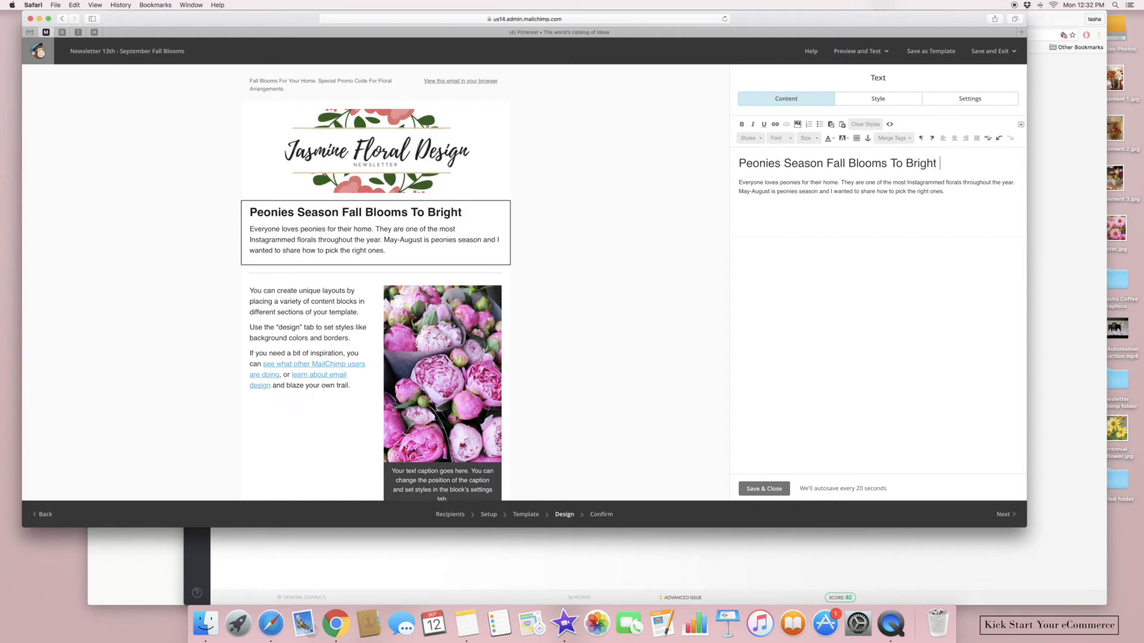
text(en Your Home)
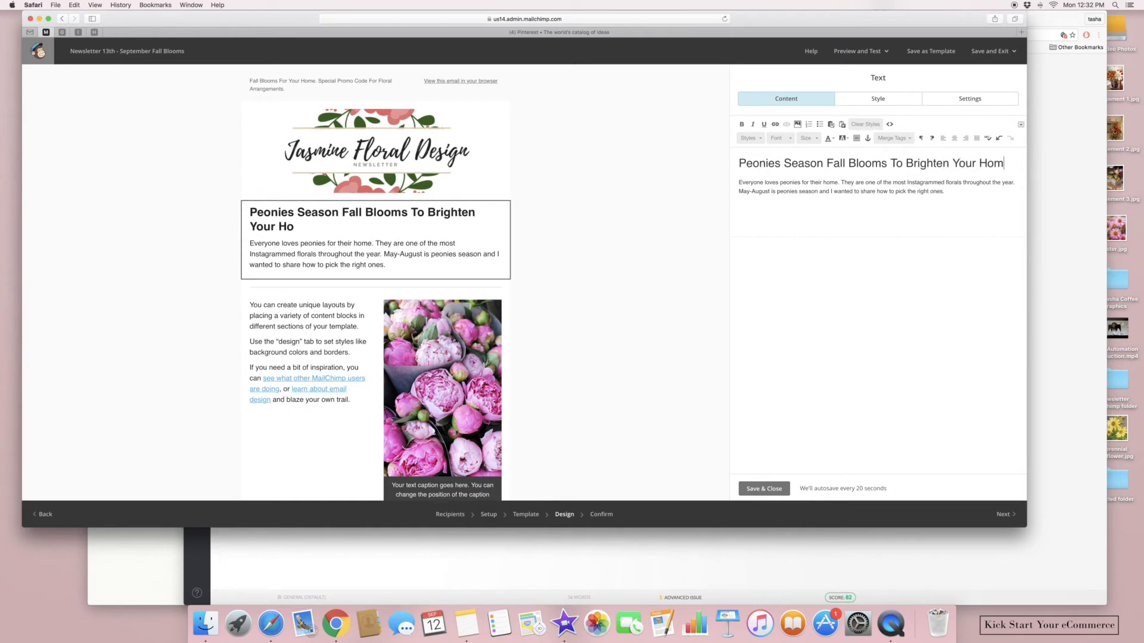
drag(829, 163, 736, 162)
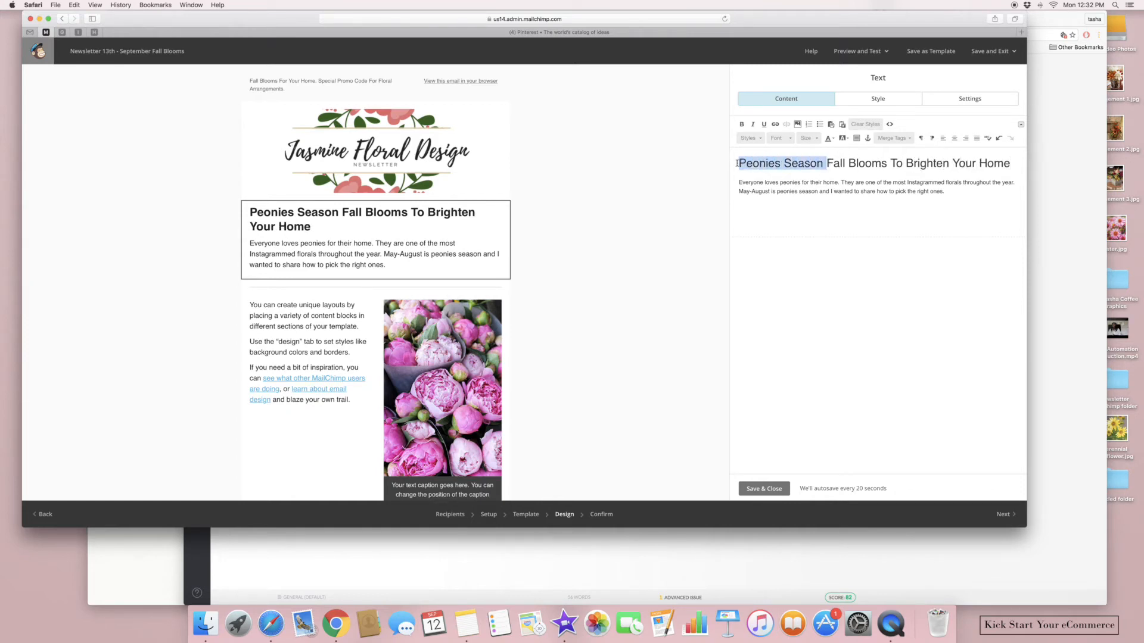
key(BackSpace)
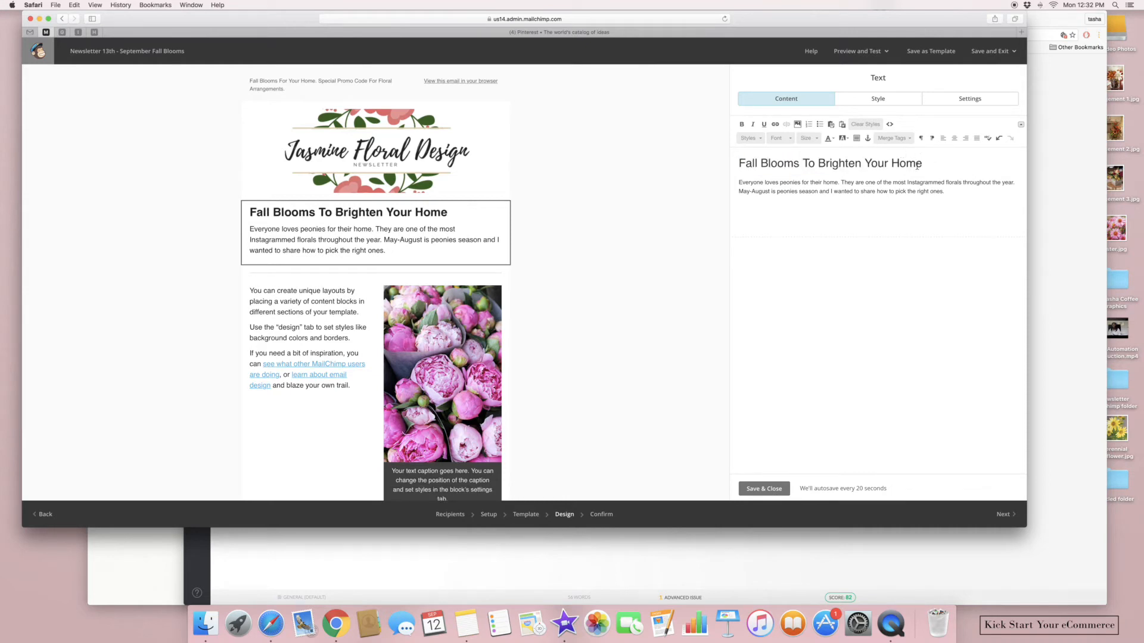
Color the new heading green and delete the body paragraph beneath it
drag(923, 163, 739, 162)
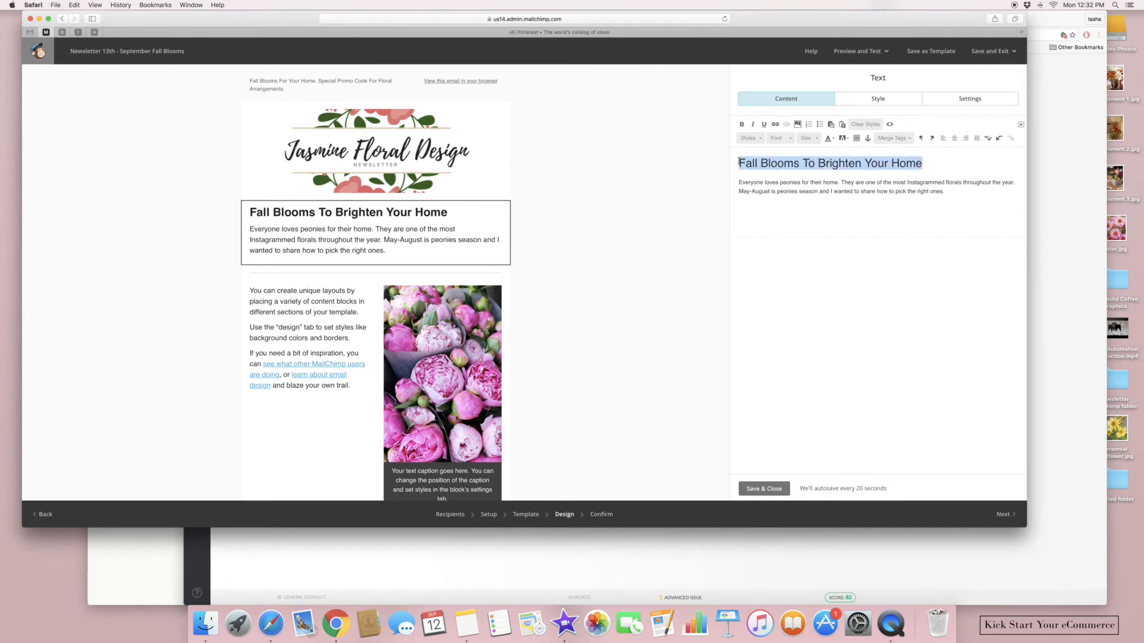
click(834, 140)
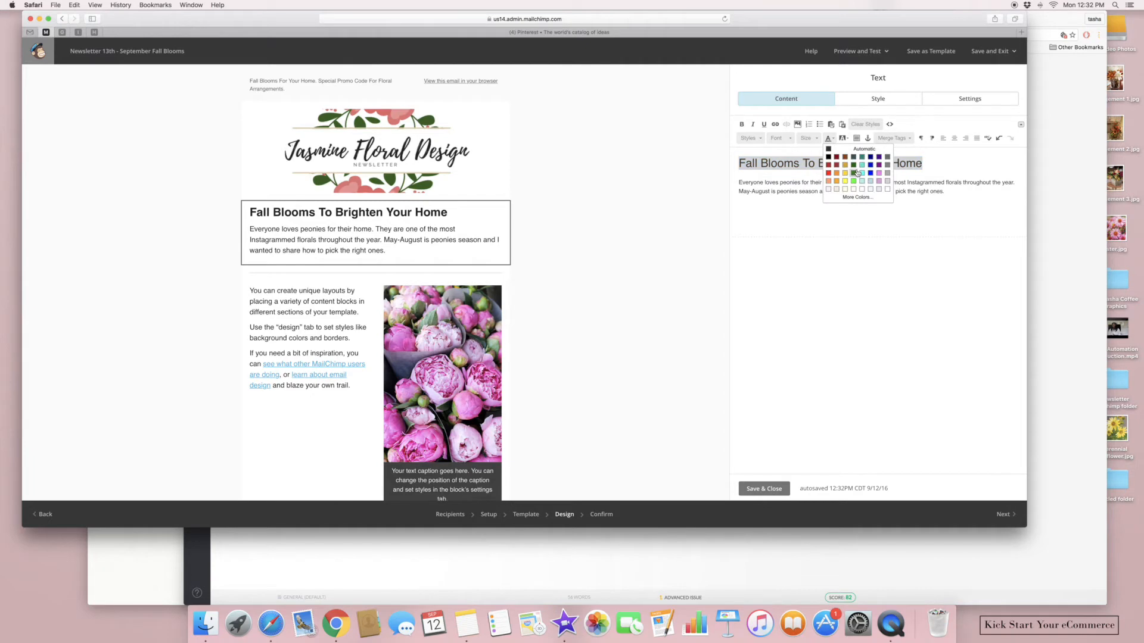
click(855, 173)
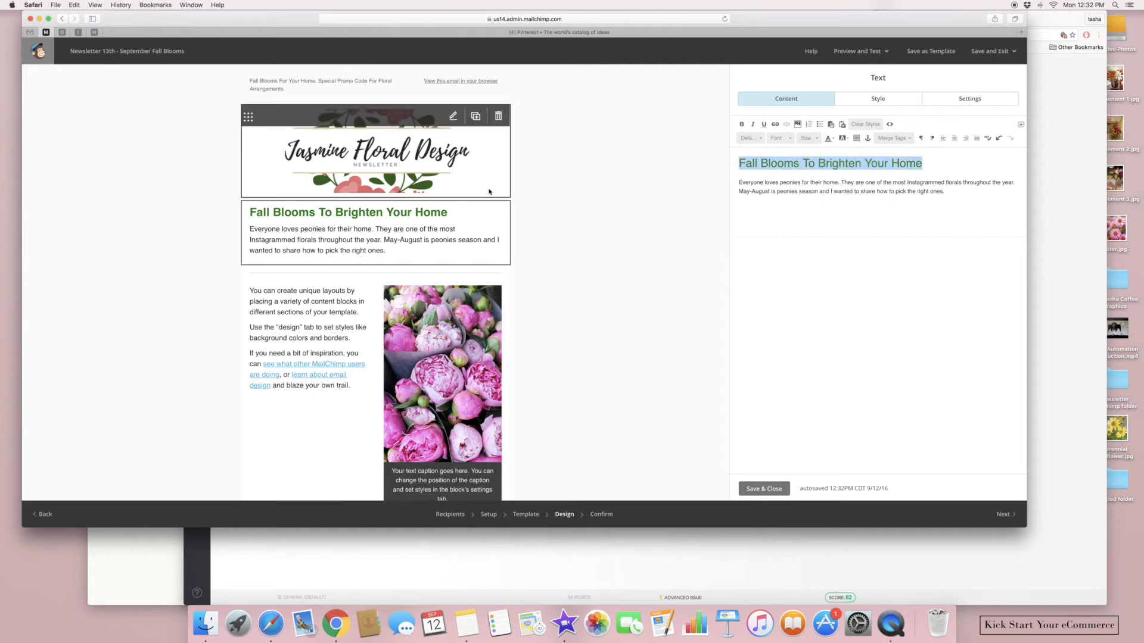
click(799, 216)
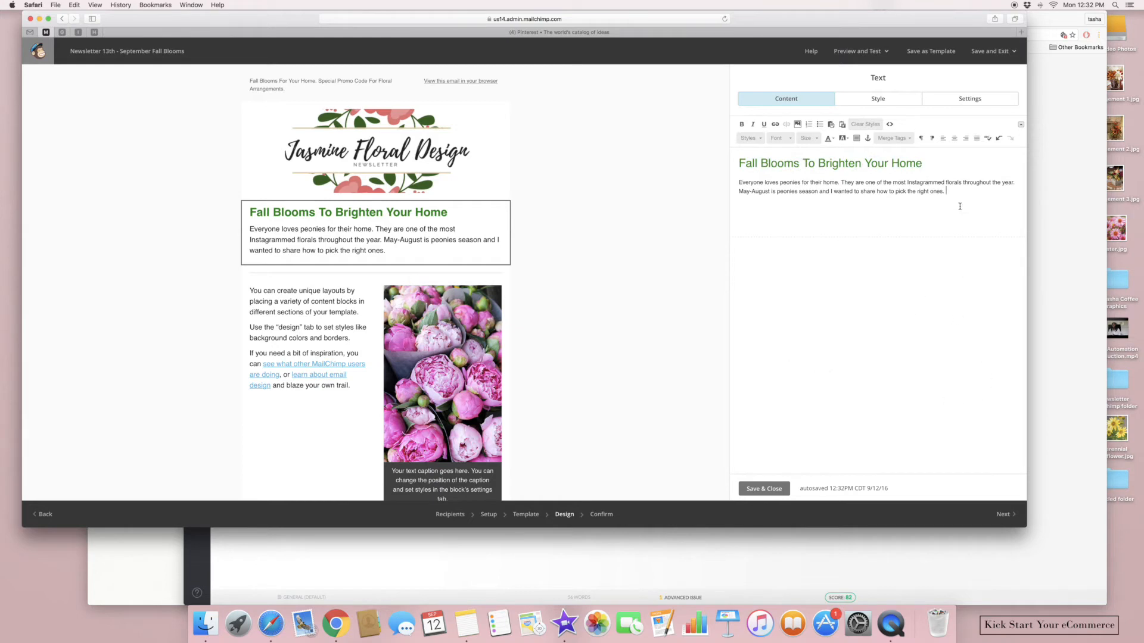
drag(959, 206, 792, 174)
key(BackSpace)
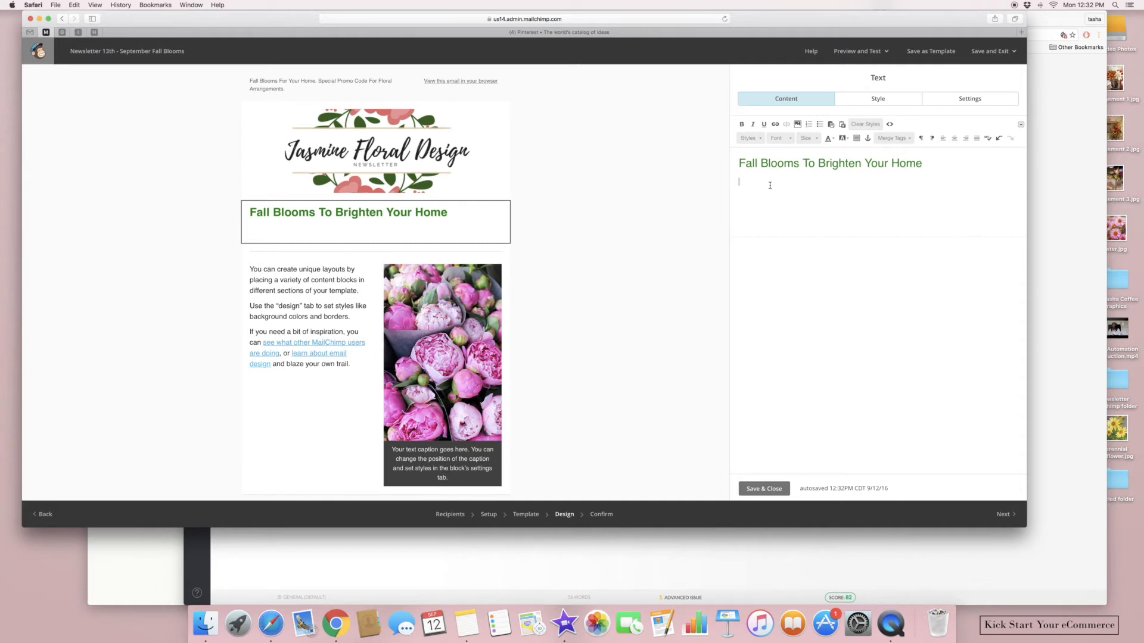
Accept Grammarly's DIY home word-order fix, then copy the intro paragraph under the Fall Blooms heading
key(super+Tab)
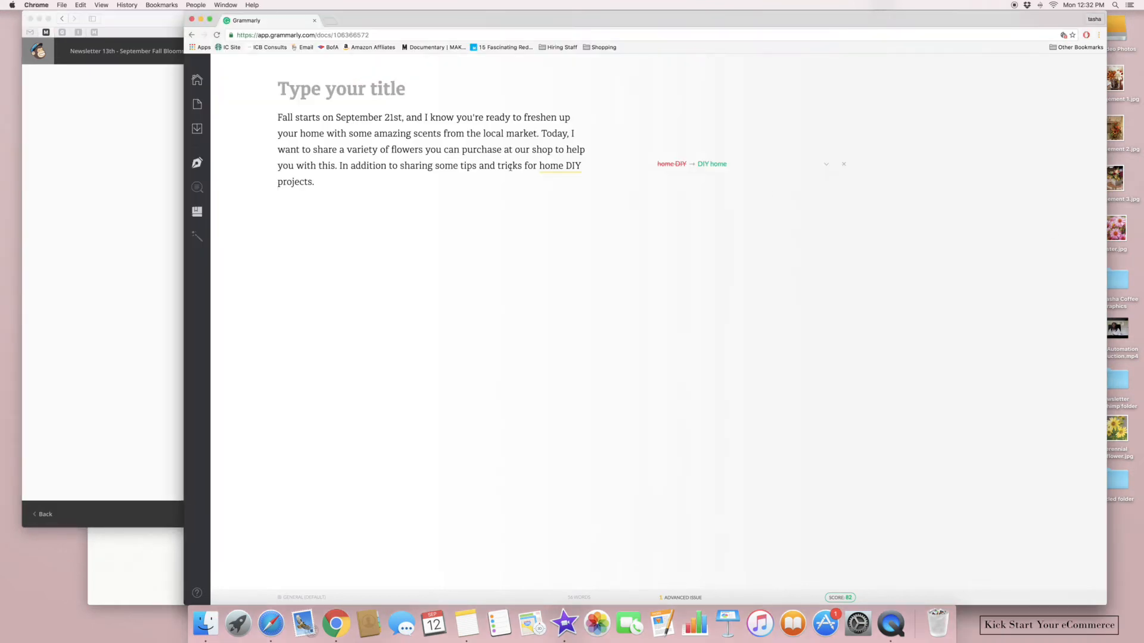
click(711, 164)
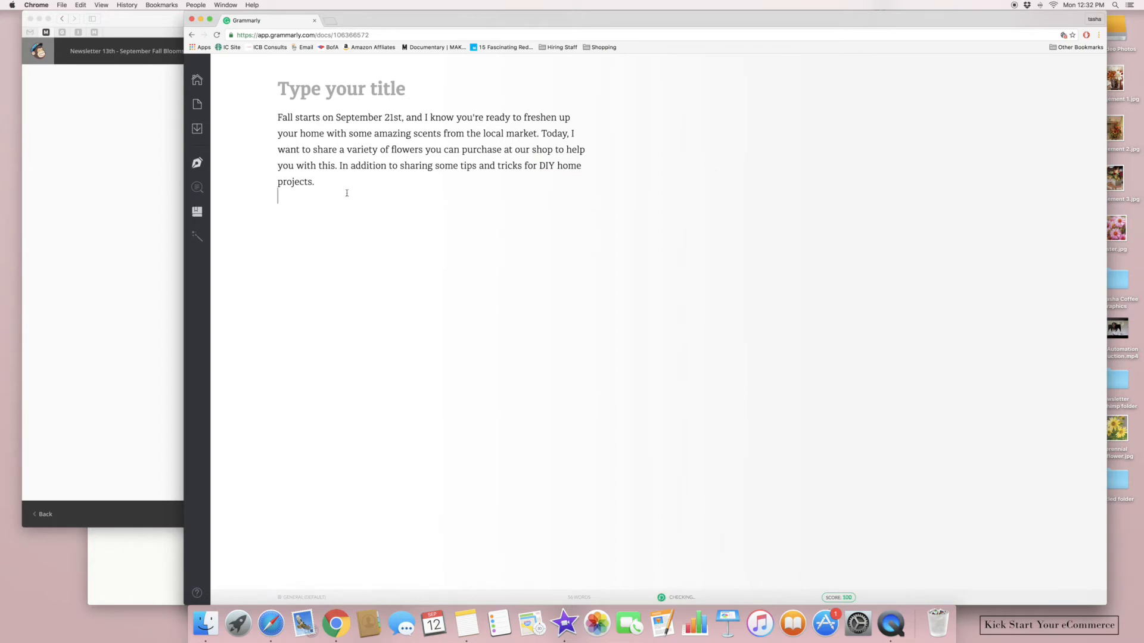
drag(318, 182, 281, 121)
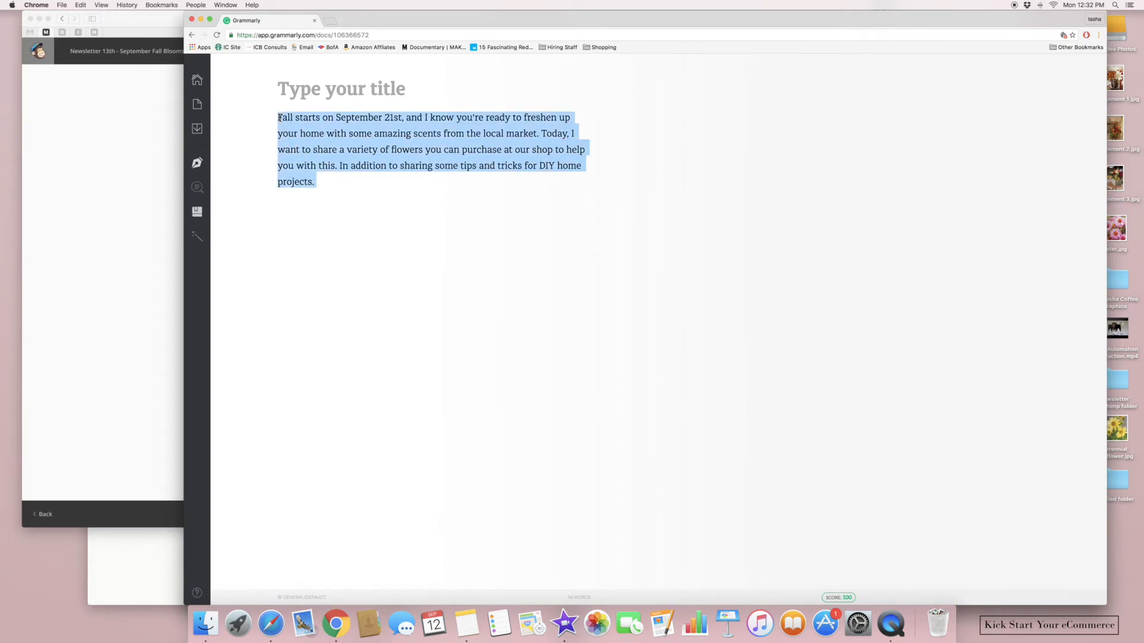
right_click(331, 130)
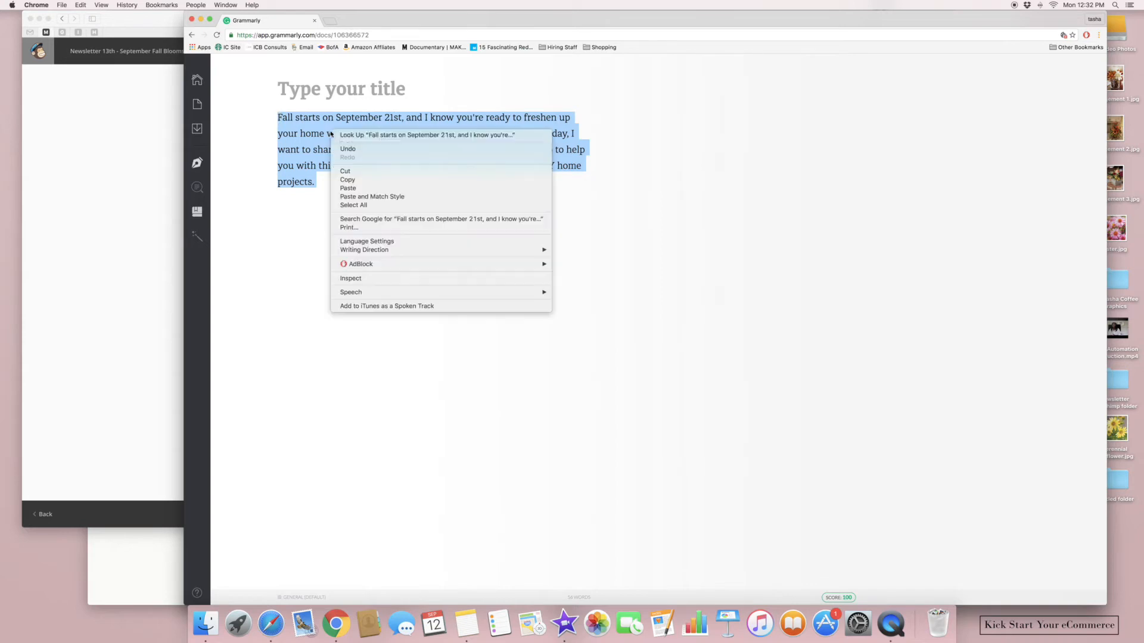
click(356, 184)
key(super+Tab)
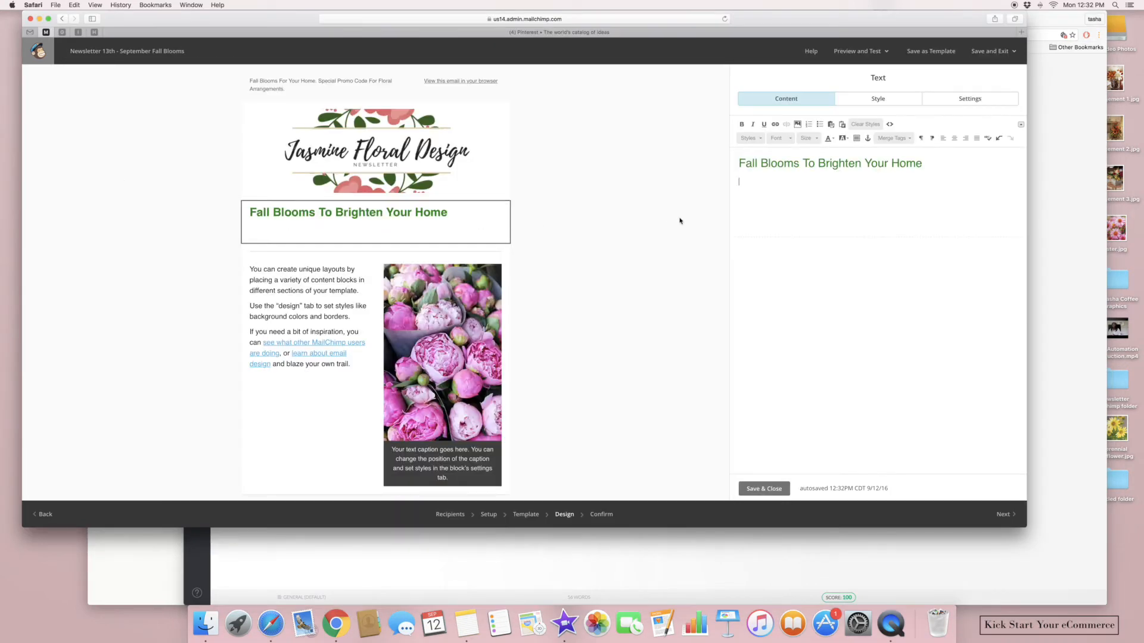
click(743, 192)
key(super+v)
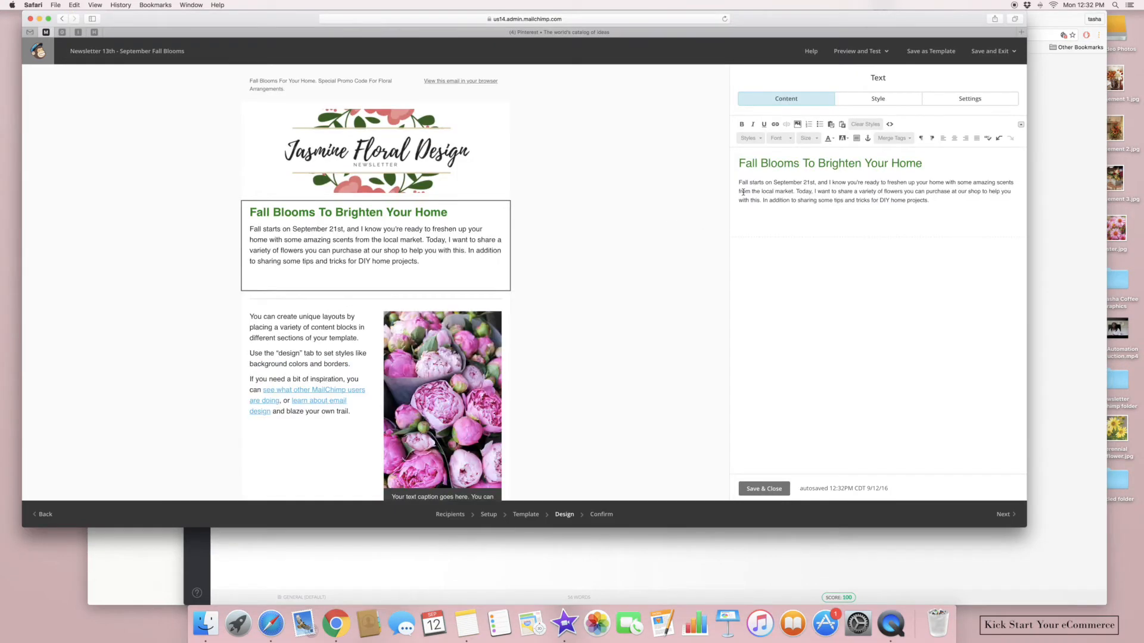
Set the pasted 'Fall starts on September 21st…' paragraph in Georgia at size 13
drag(935, 204, 738, 180)
click(790, 139)
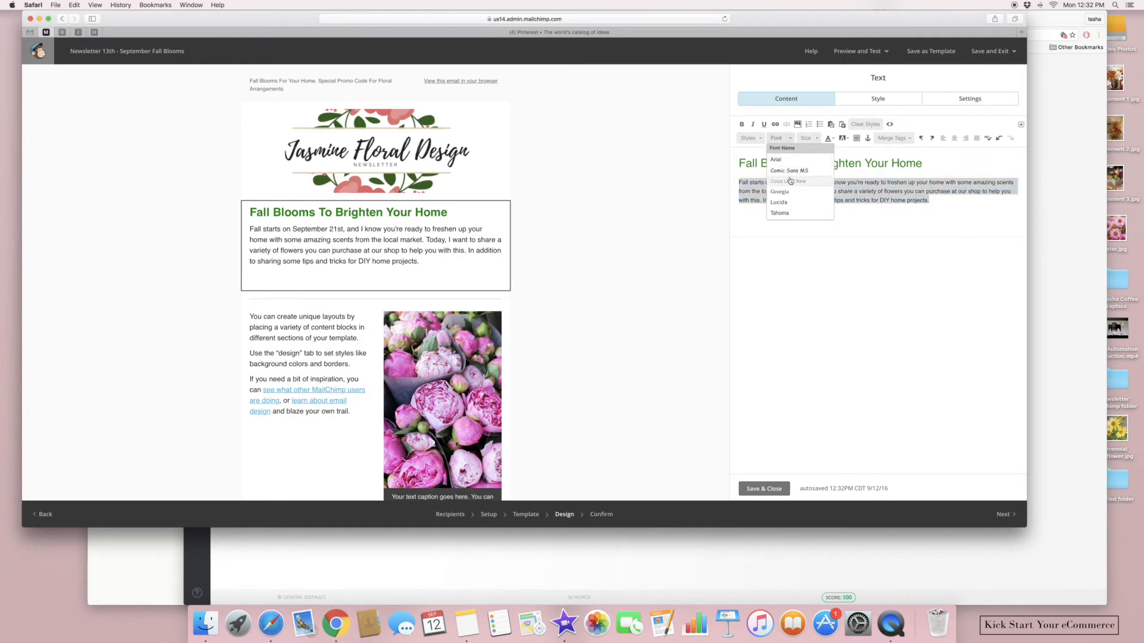
click(789, 192)
click(813, 138)
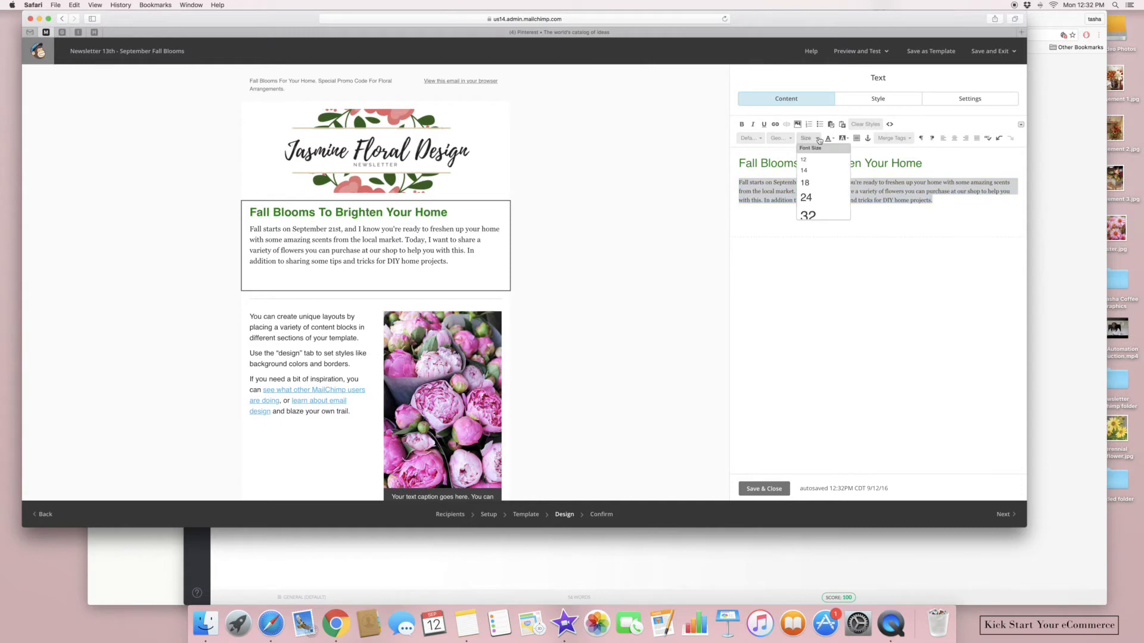
click(809, 161)
click(813, 139)
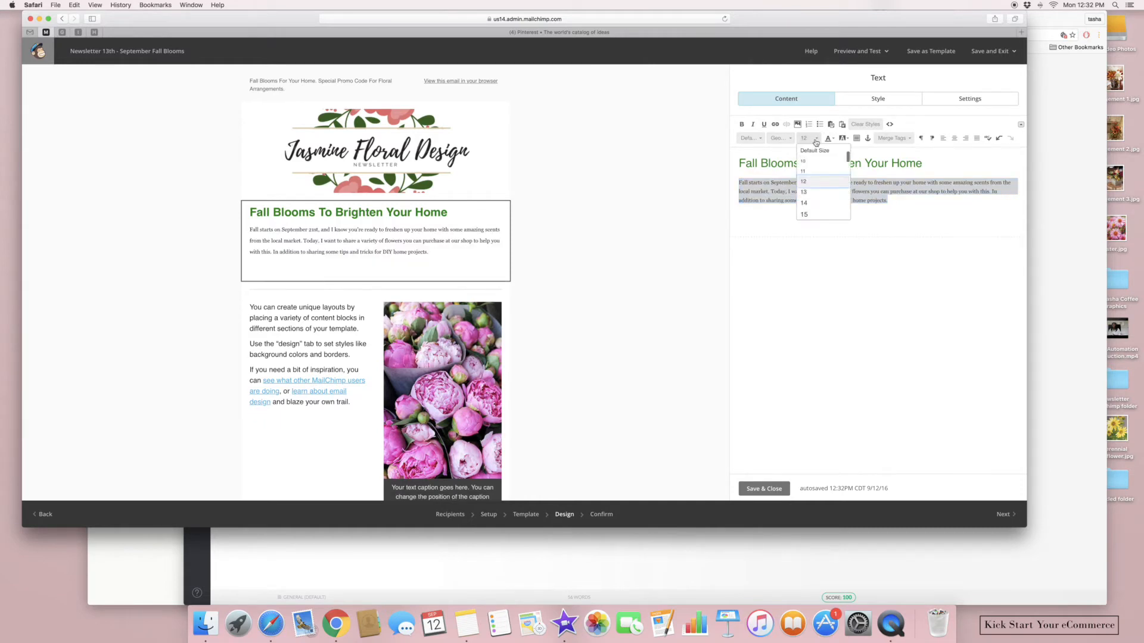
click(812, 193)
Add a blank line above the paragraph and save the text block
click(760, 223)
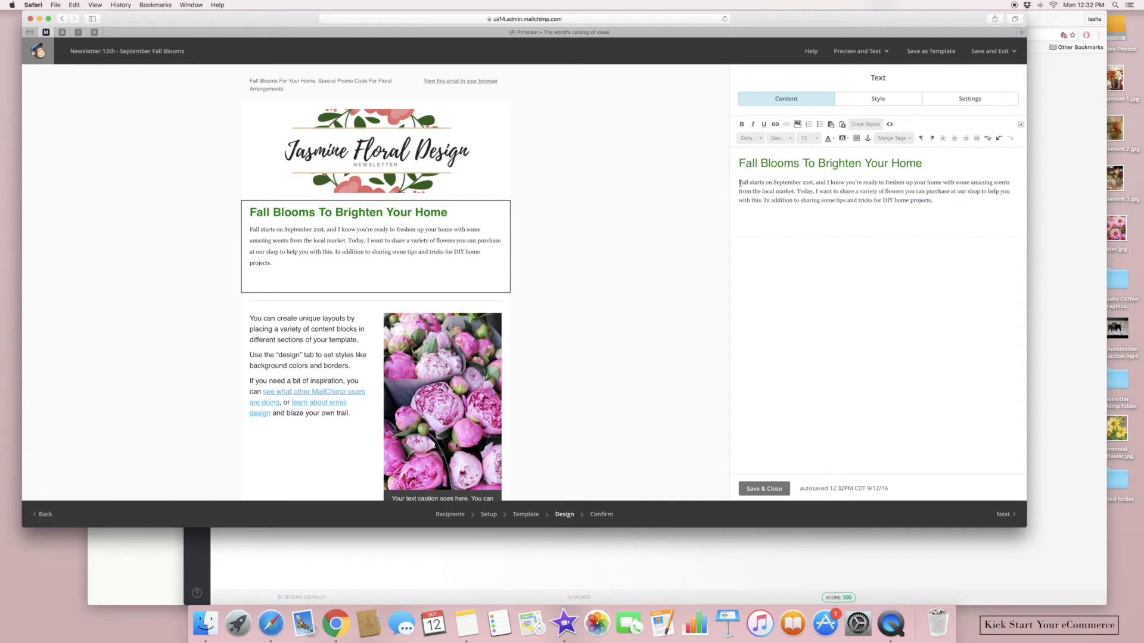
key(Return)
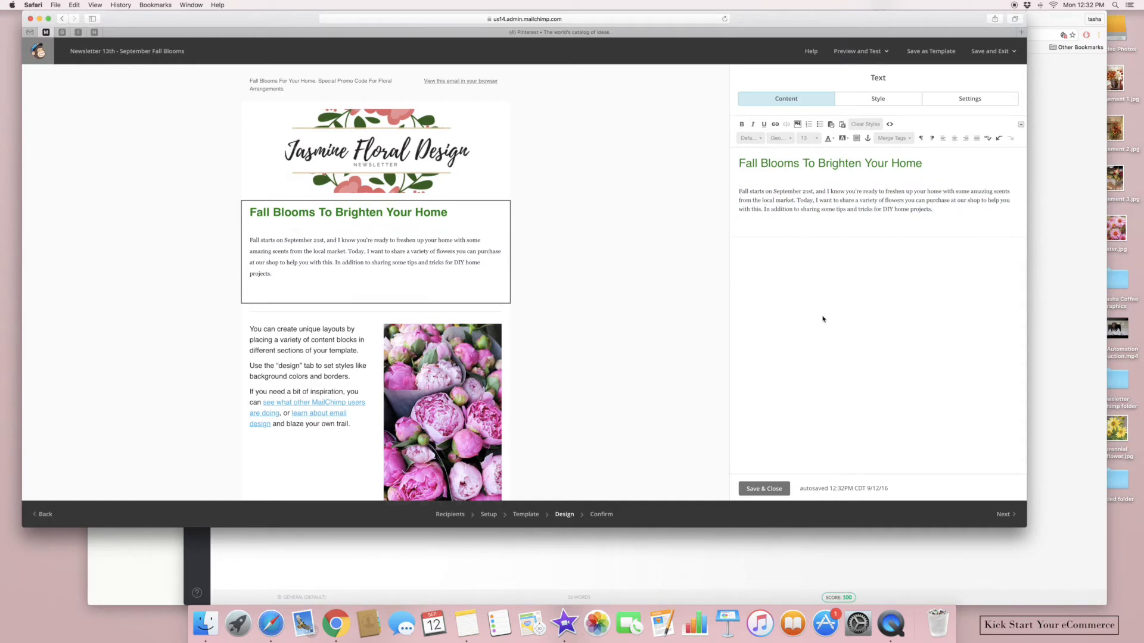
click(758, 492)
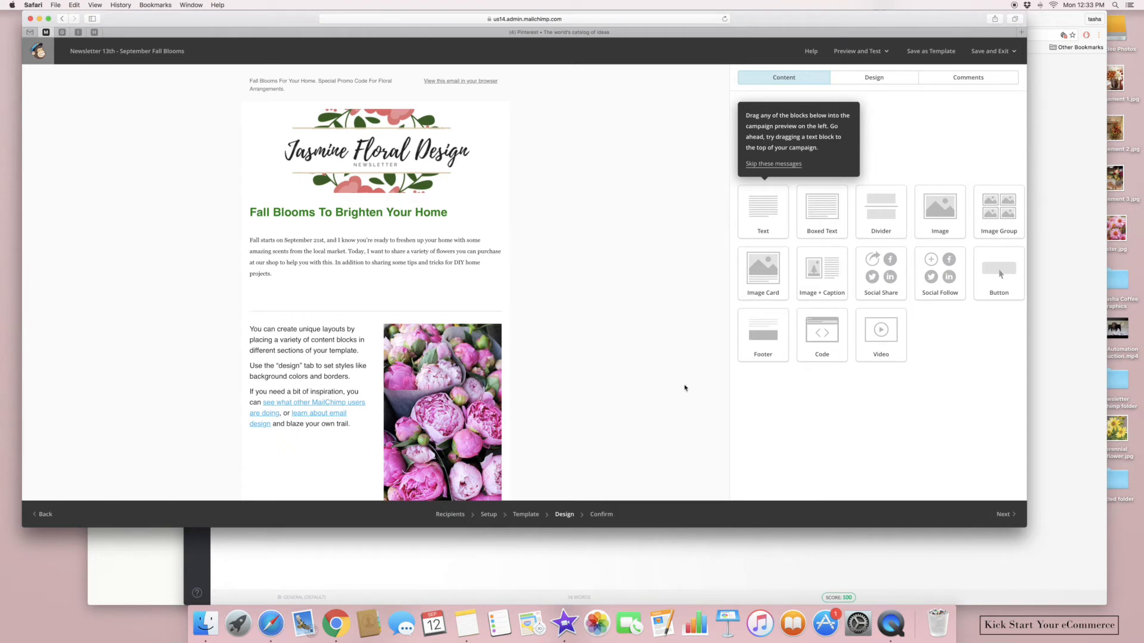
Delete the peony image block and the leftover sample text block
scroll(685, 384, down, 4)
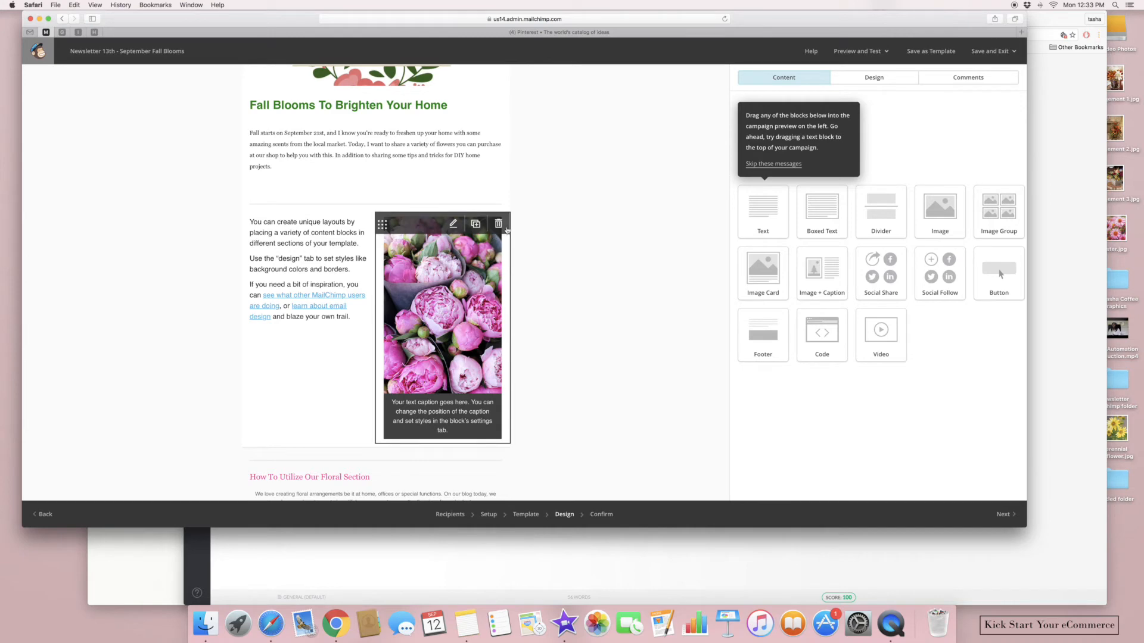
click(499, 224)
click(438, 322)
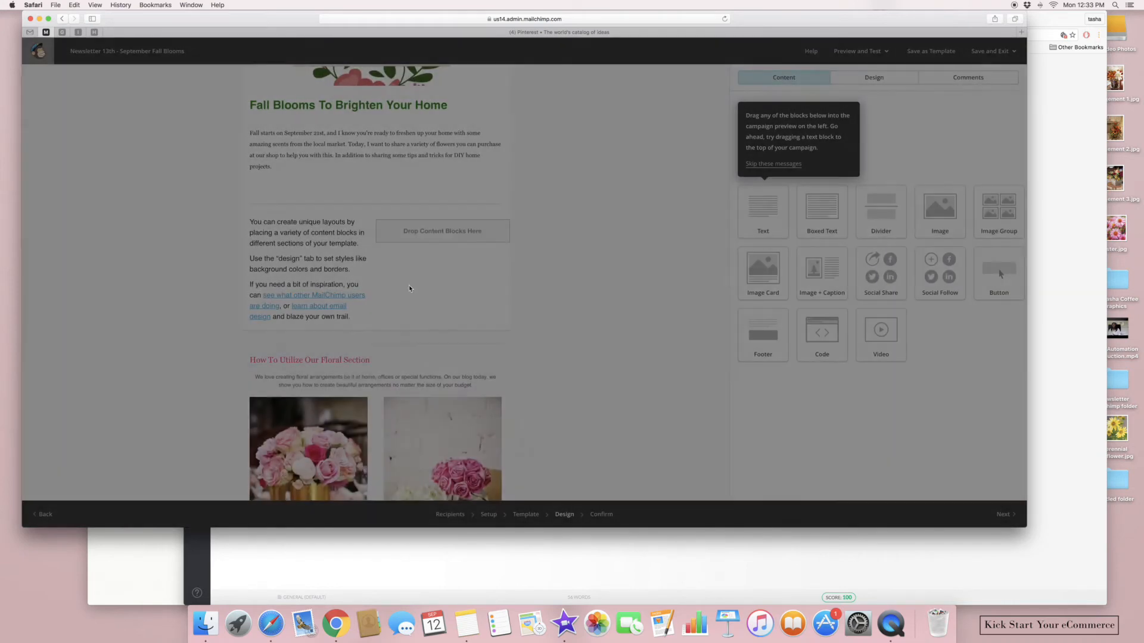
click(333, 256)
click(364, 226)
click(427, 321)
Add two Image + Caption blocks side by side in the left and right slots
drag(831, 280, 336, 225)
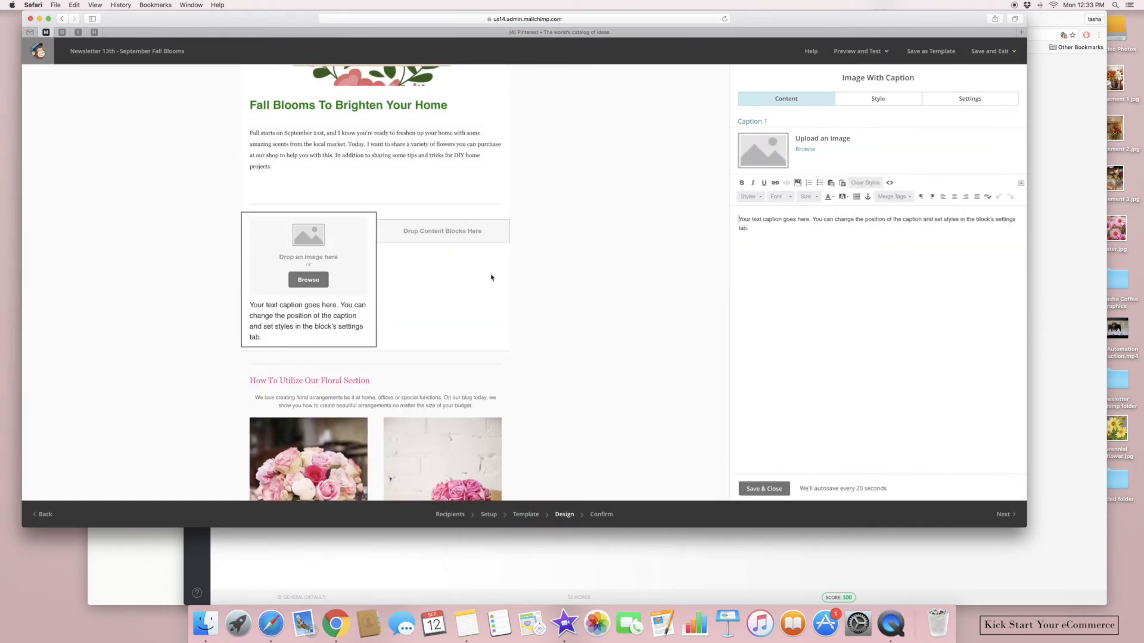
click(763, 490)
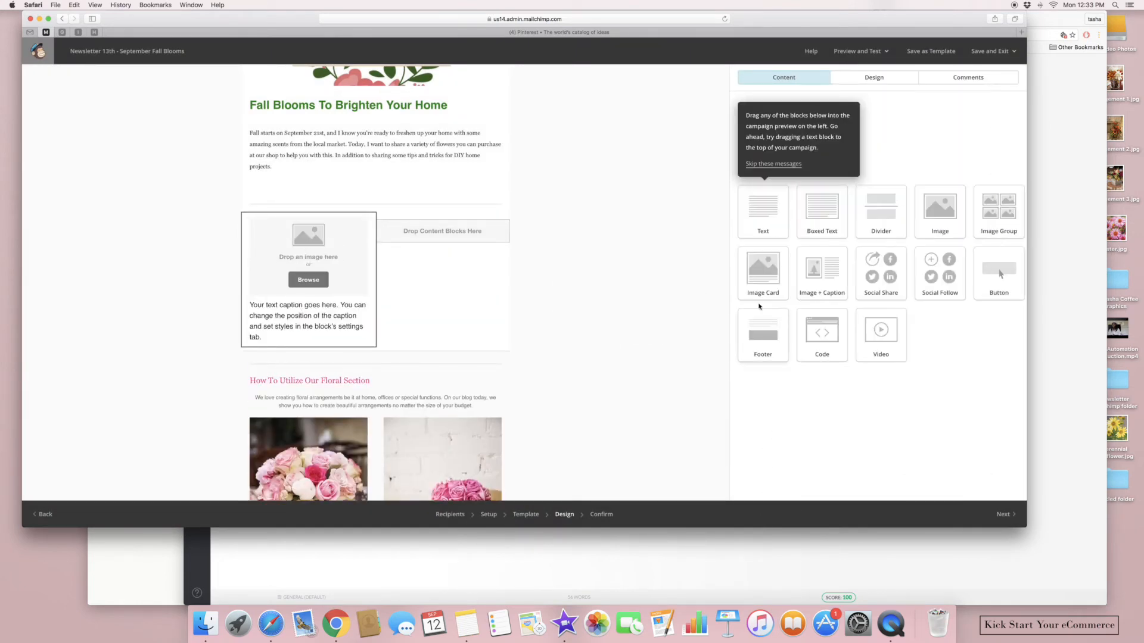
drag(818, 274, 453, 235)
click(764, 489)
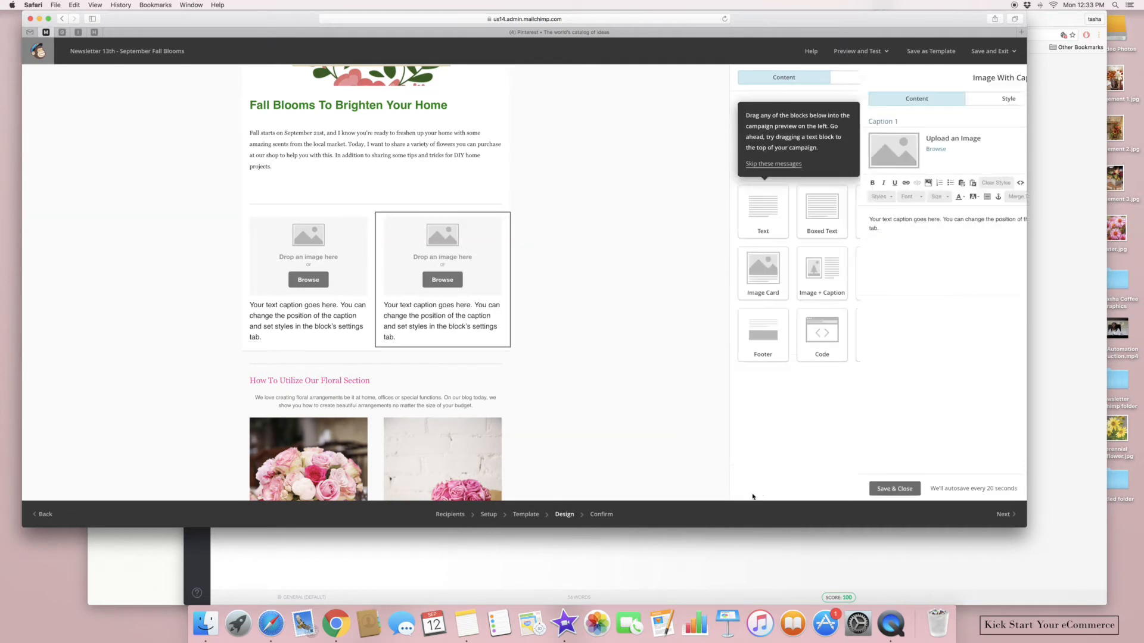
Drop Aster.jpg into the right image slot and Perennial Sunflower.jpg into the left
click(1065, 22)
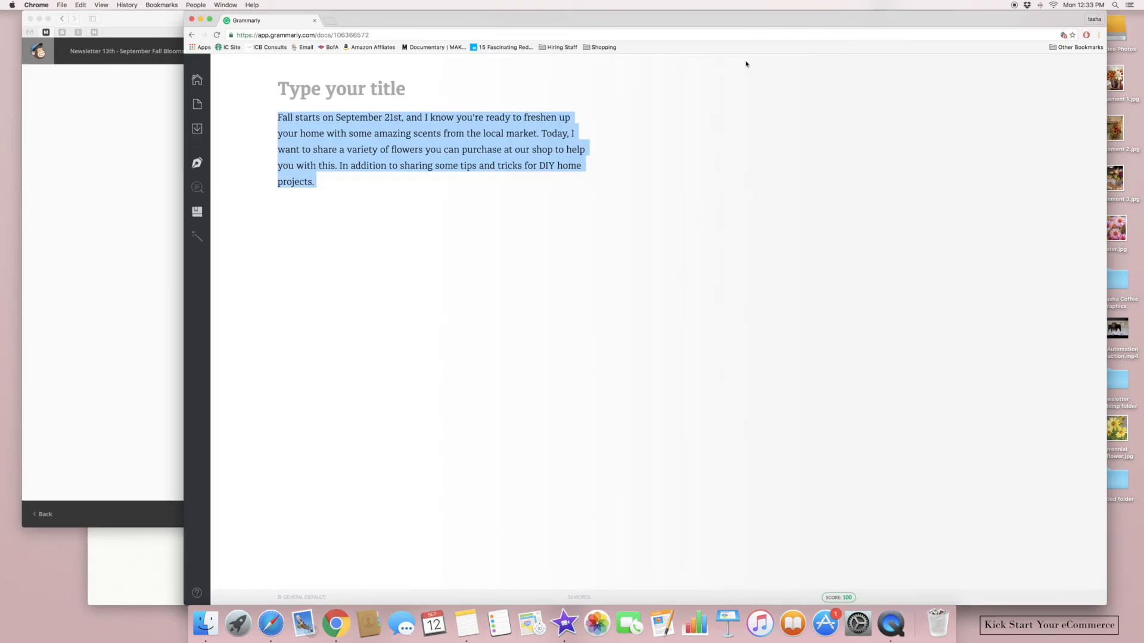
click(200, 20)
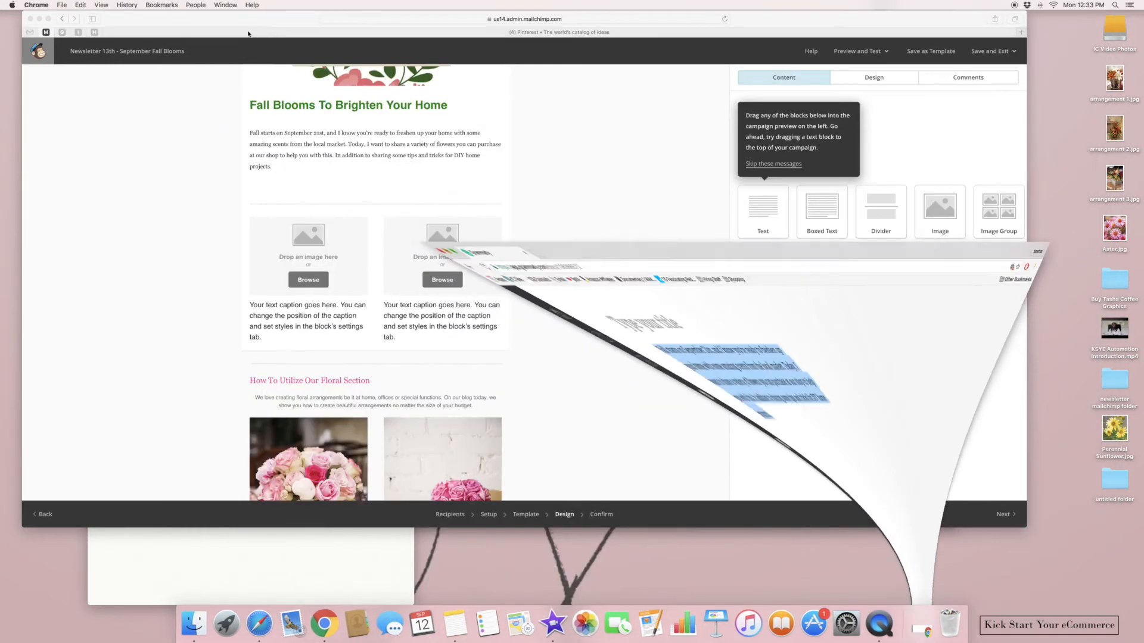
drag(1115, 229, 467, 270)
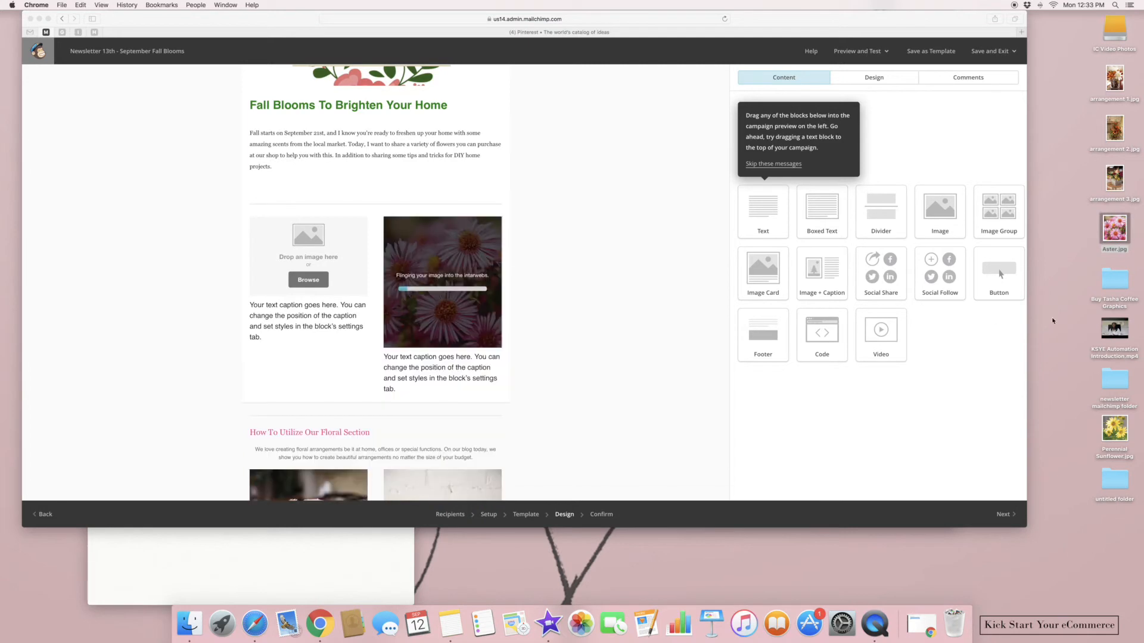
drag(1107, 439, 327, 279)
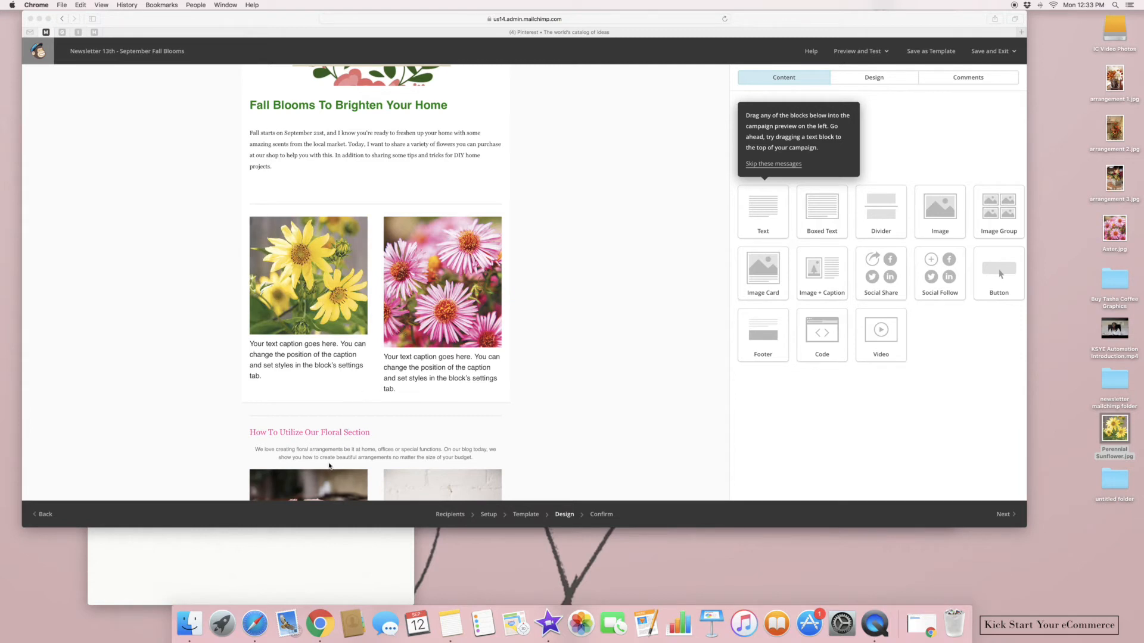
click(312, 567)
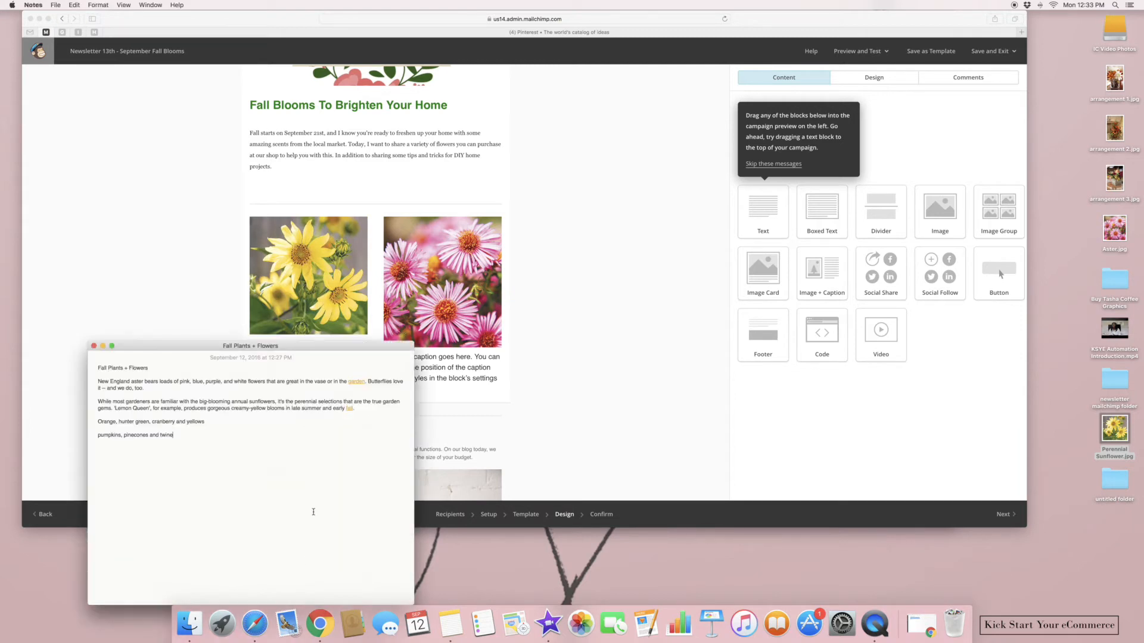
Use the New England aster paragraph as the aster caption, unlinking the word 'garden'
triple_click(166, 388)
right_click(128, 386)
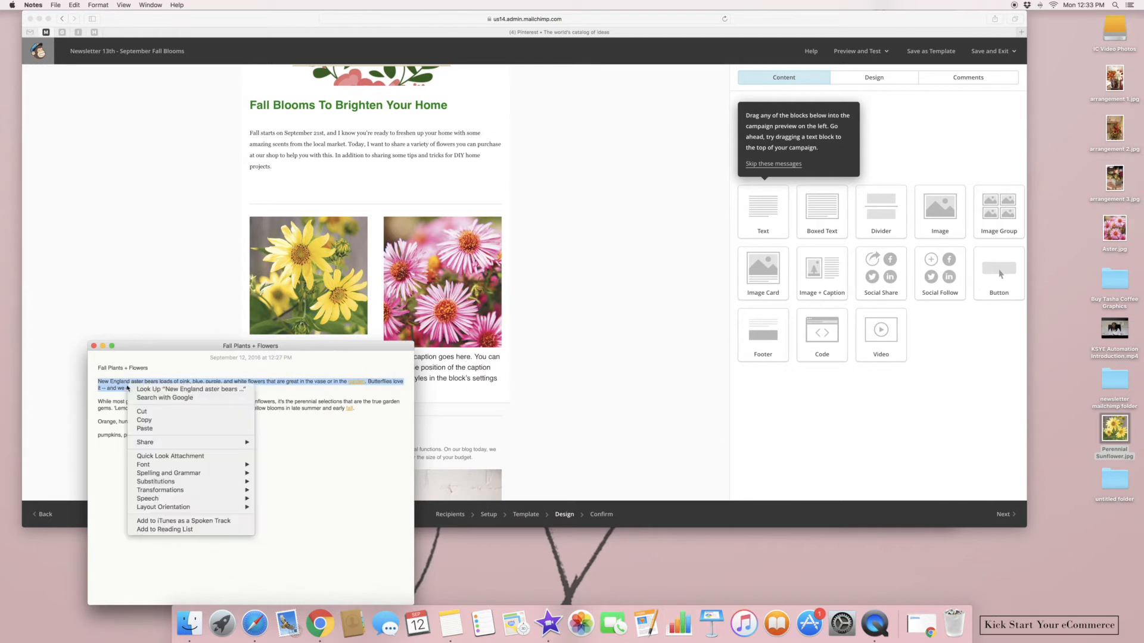
click(147, 419)
click(501, 385)
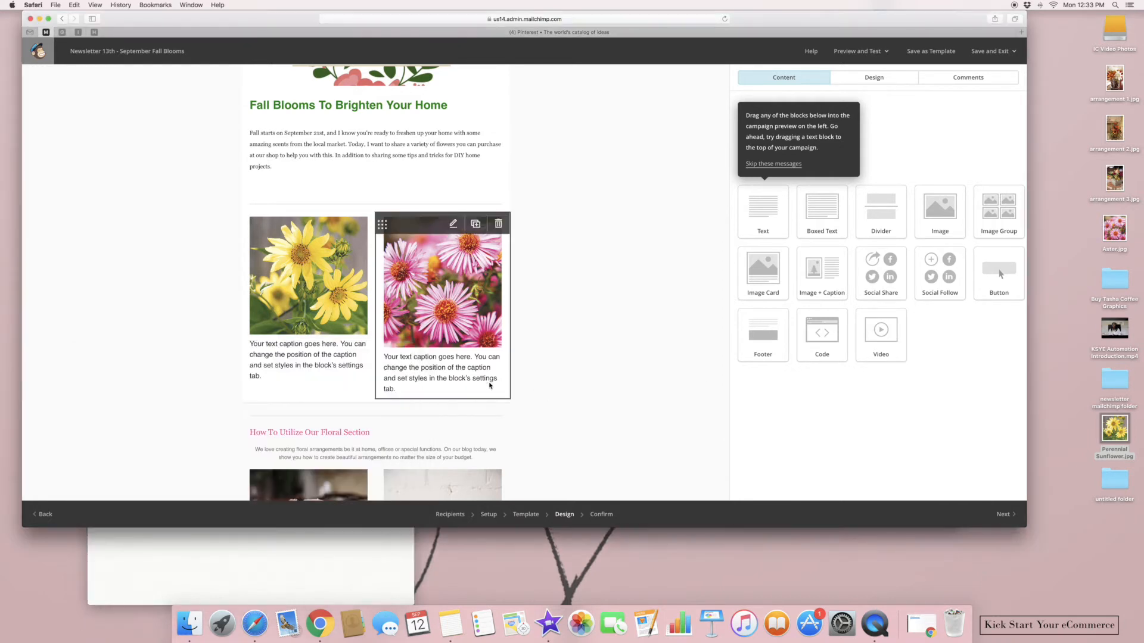
click(449, 393)
drag(805, 269, 734, 237)
key(BackSpace)
key(super+v)
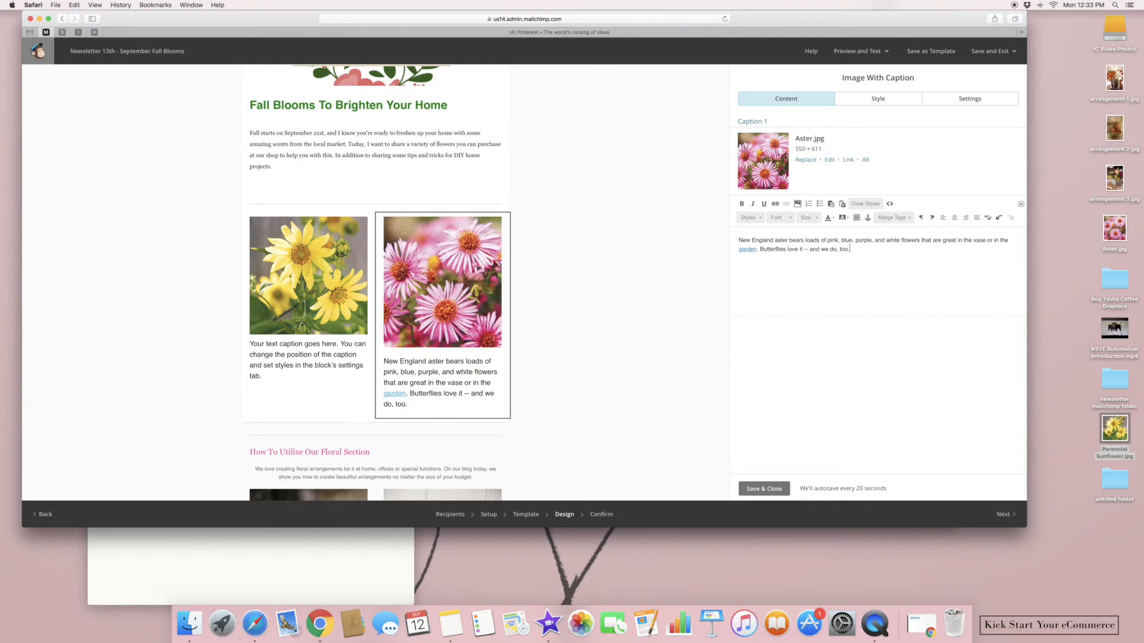
drag(755, 250, 735, 251)
click(786, 204)
click(797, 269)
click(764, 489)
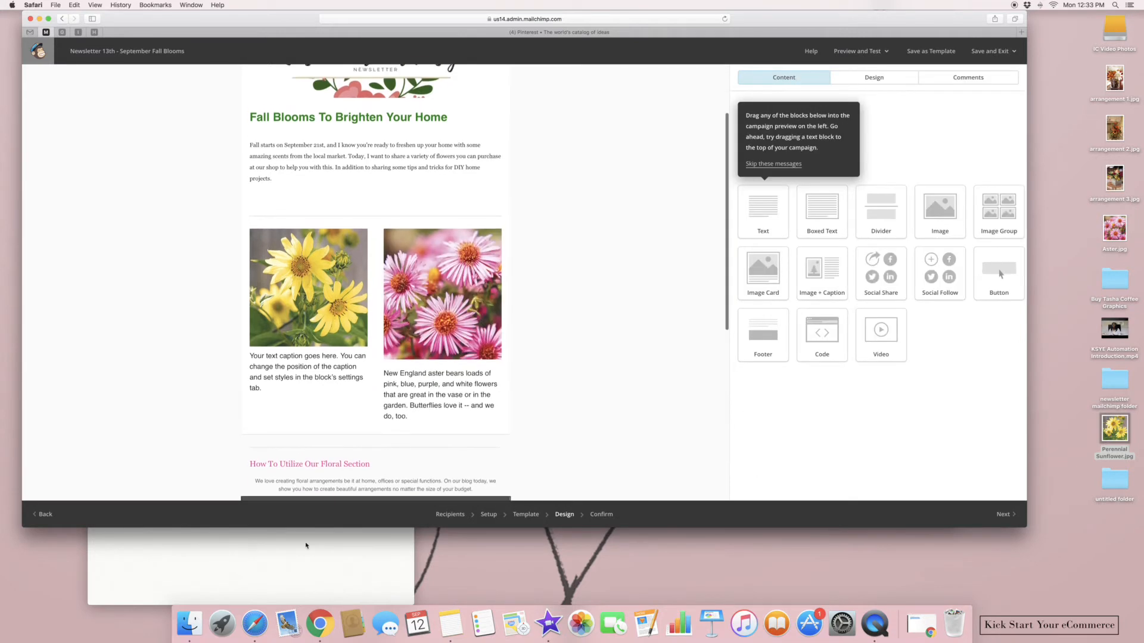
Replace the sunflower placeholder caption with the 'While most gardeners…' paragraph
click(306, 546)
click(198, 401)
drag(367, 413, 91, 401)
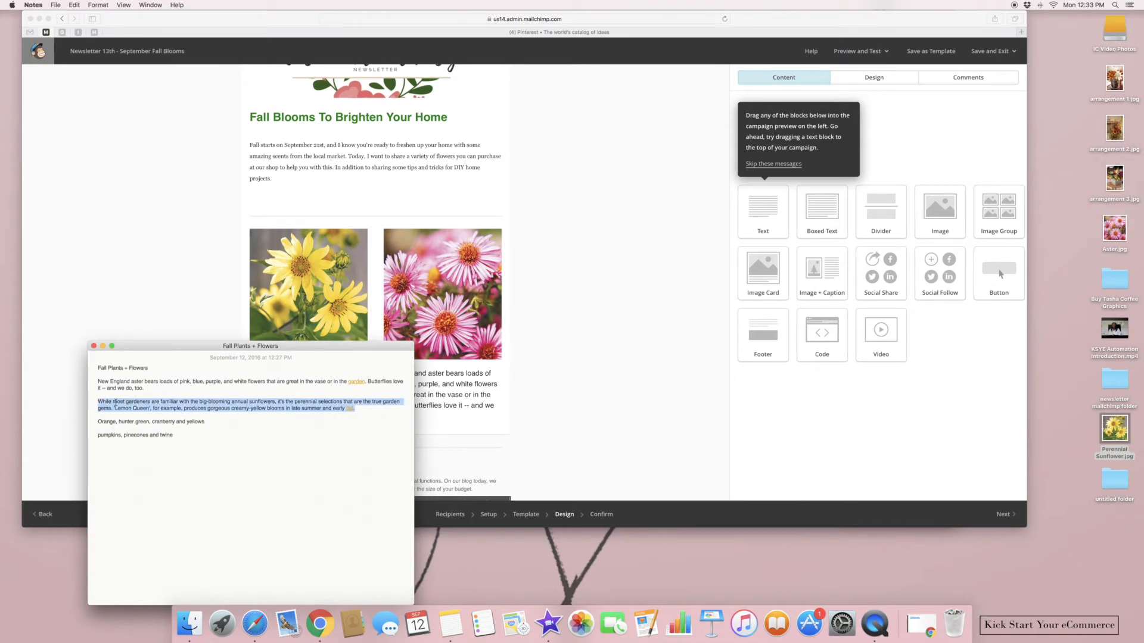
right_click(113, 399)
click(144, 438)
click(447, 431)
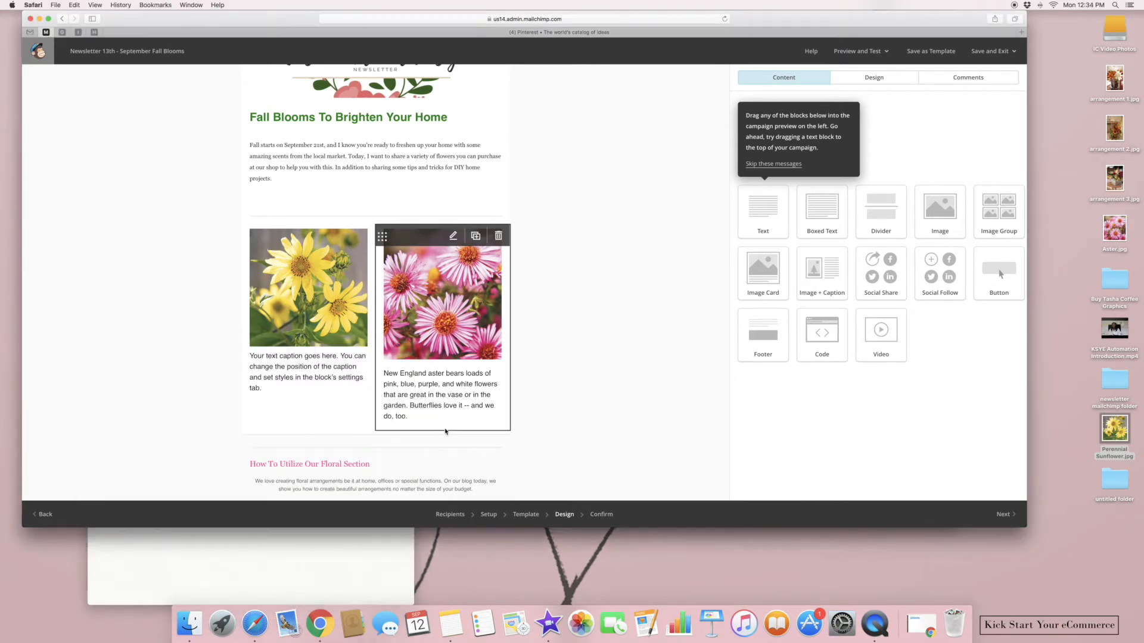
click(321, 391)
key(super+a)
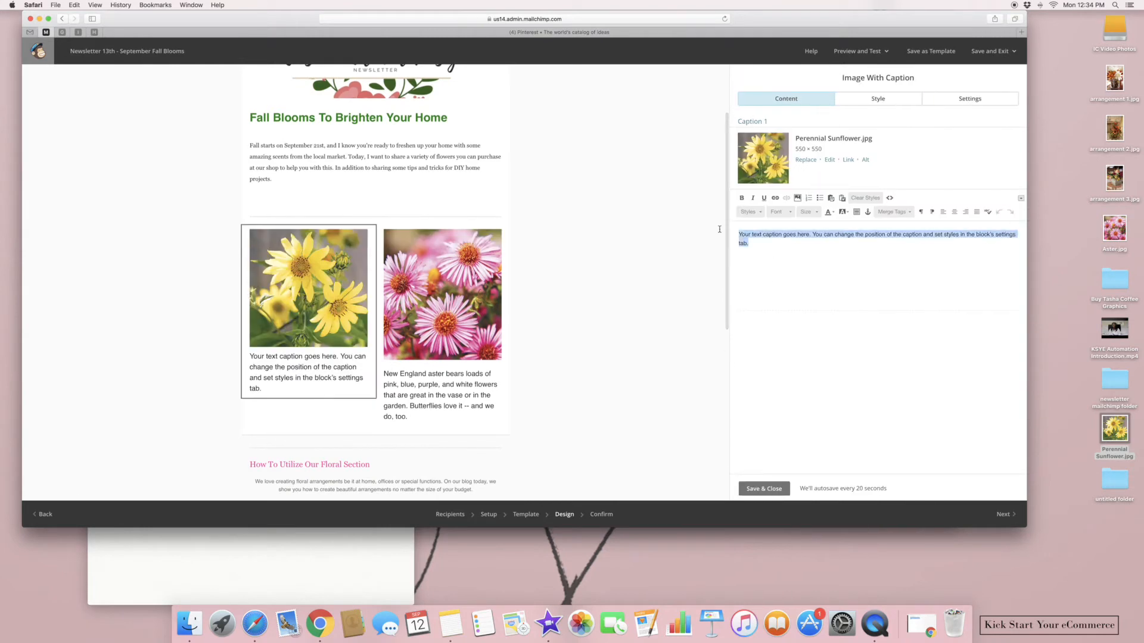
key(BackSpace)
key(super+v)
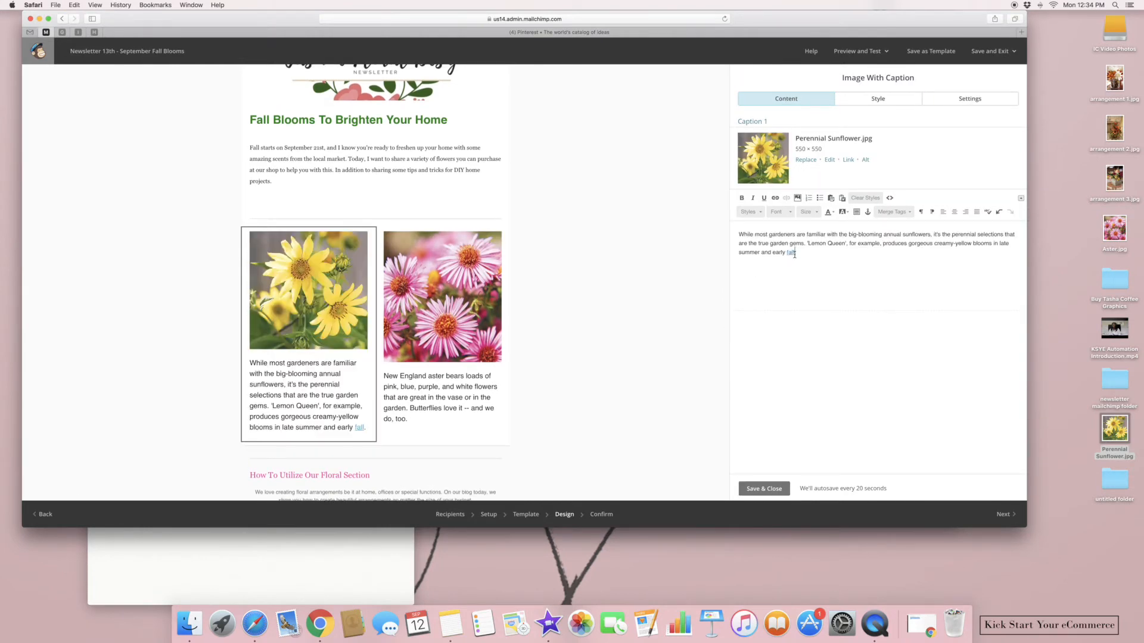
Colour the word 'fall' in the sunflower caption red #cc0033 and save
drag(795, 255, 787, 254)
click(829, 213)
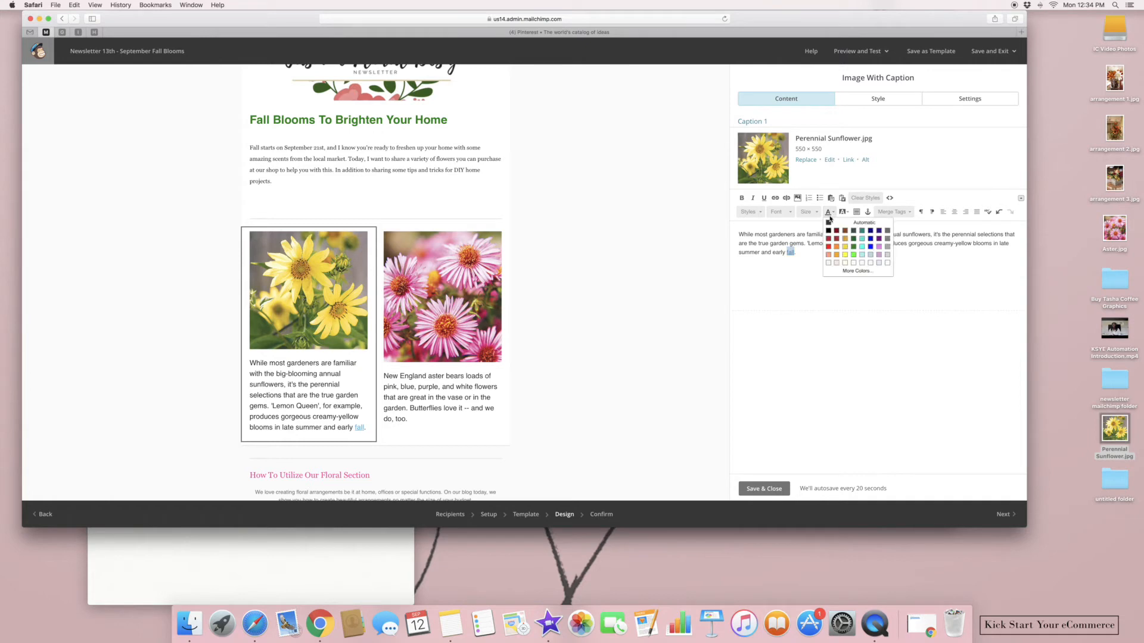
click(847, 271)
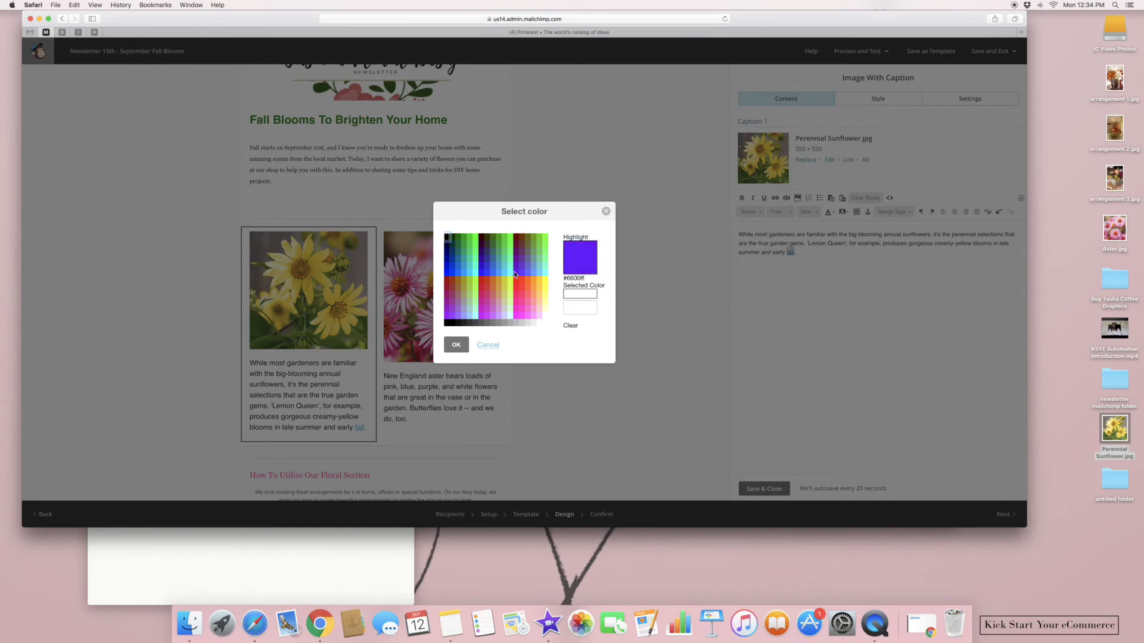
click(481, 288)
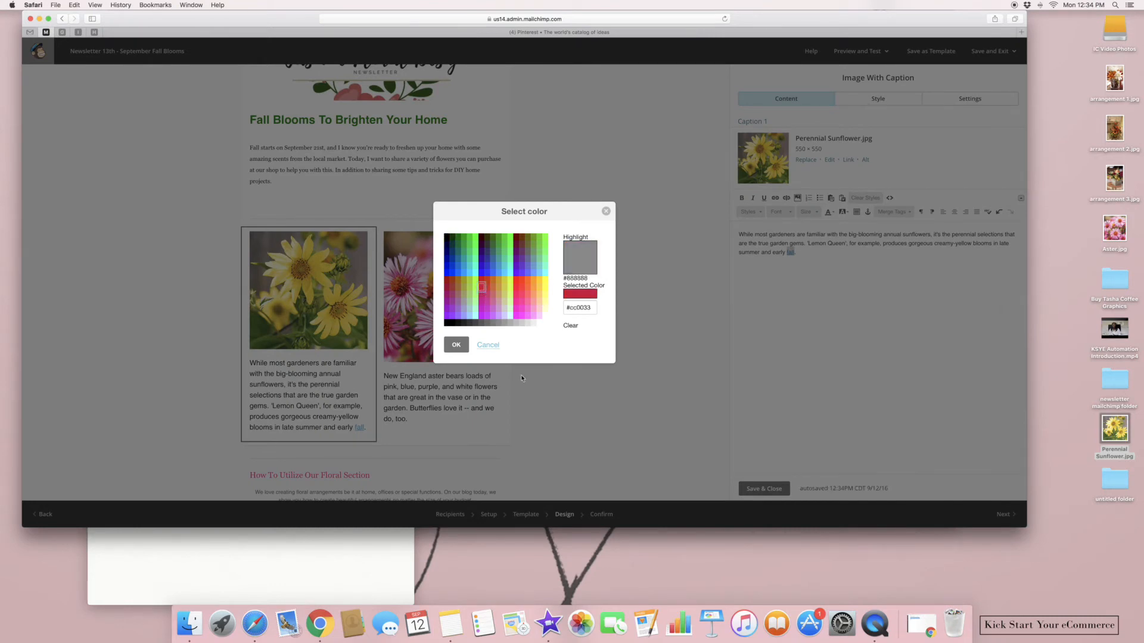
click(454, 347)
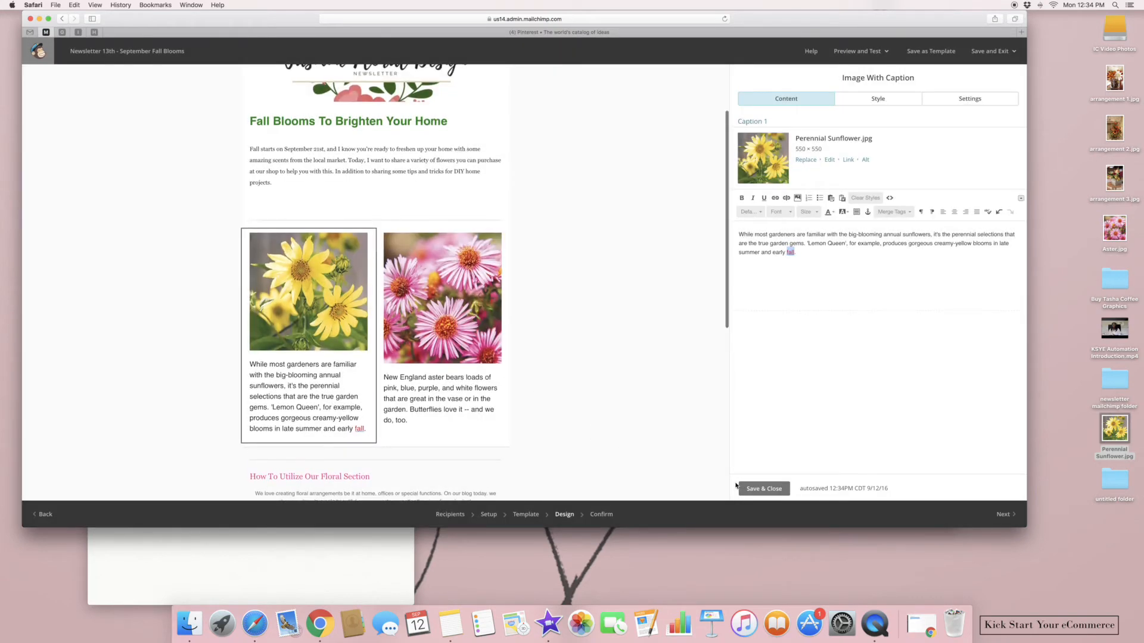
click(748, 490)
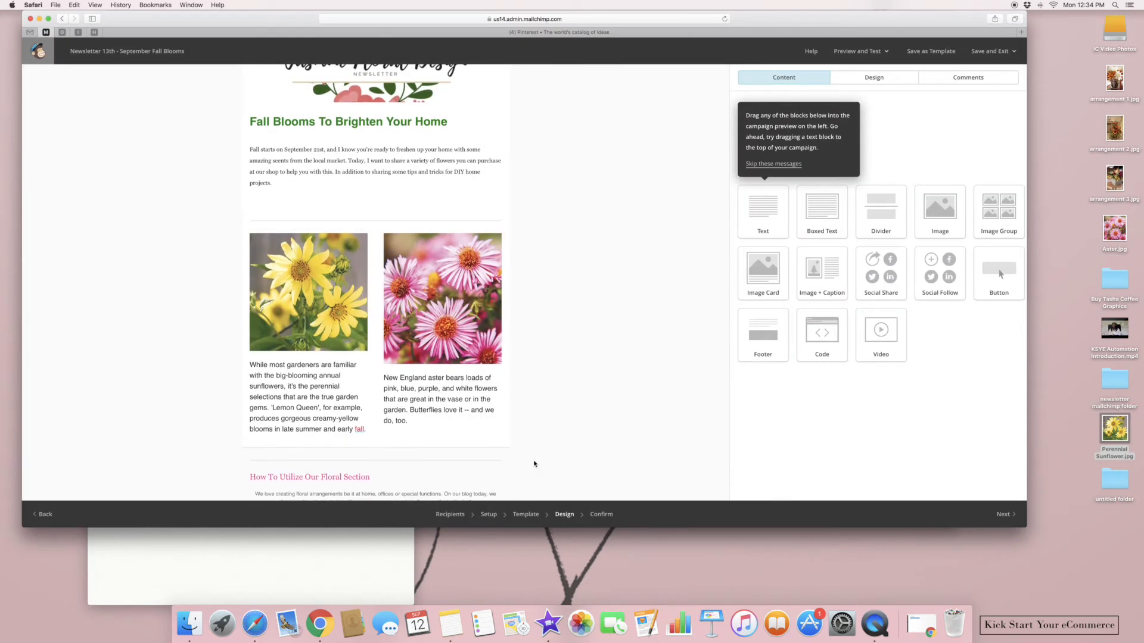
Set the aster caption in Georgia at size 12 and save it
click(416, 426)
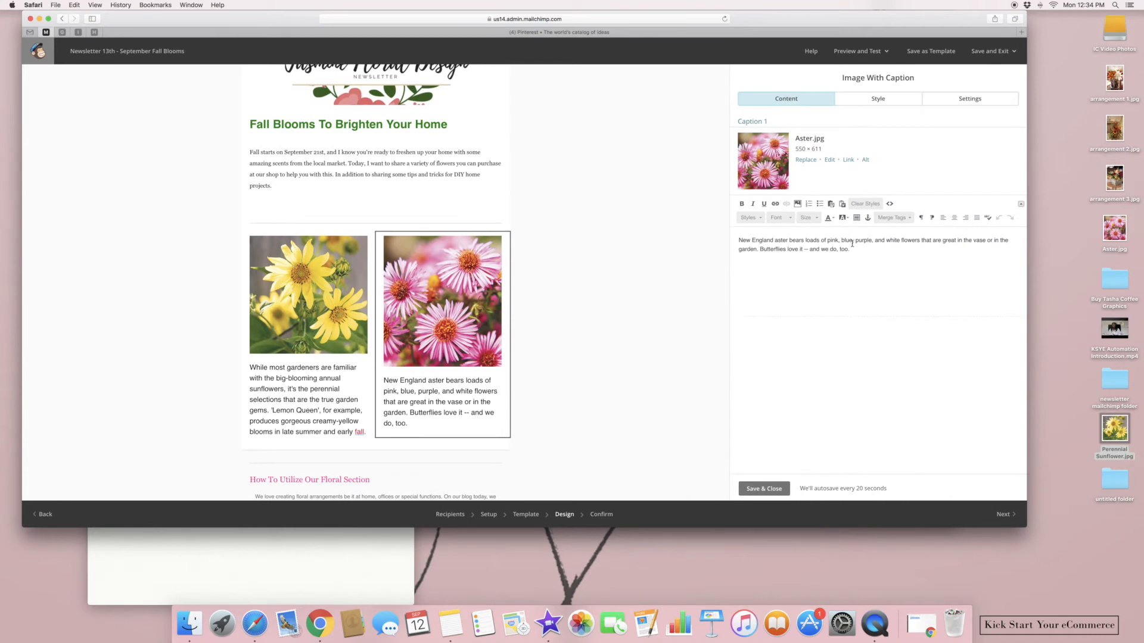
drag(858, 248, 737, 234)
click(781, 218)
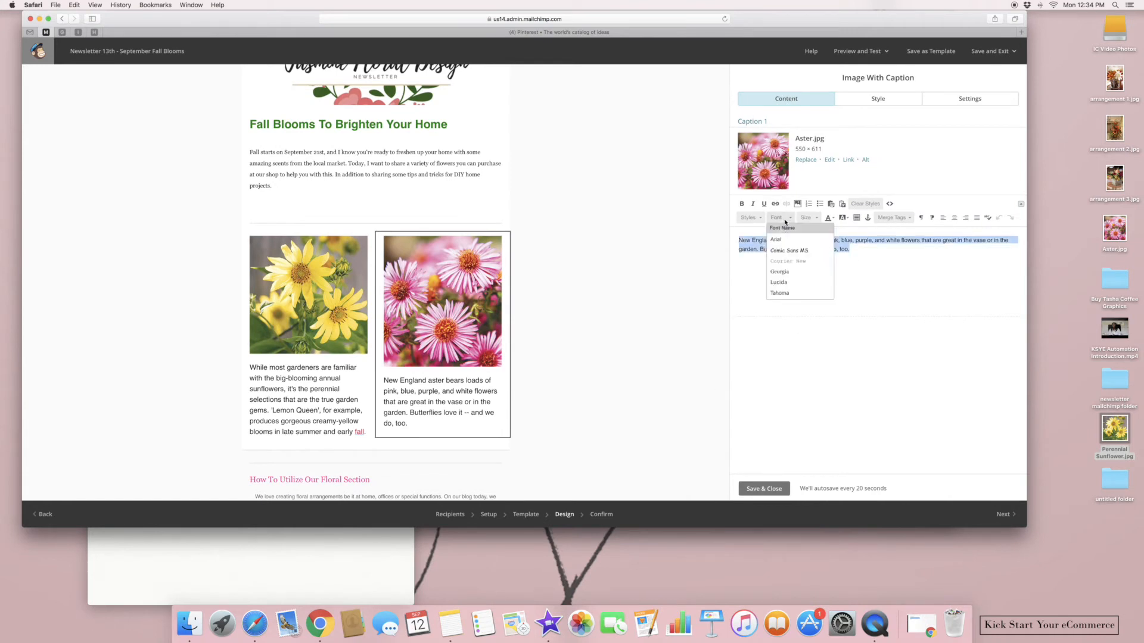
click(784, 271)
click(809, 218)
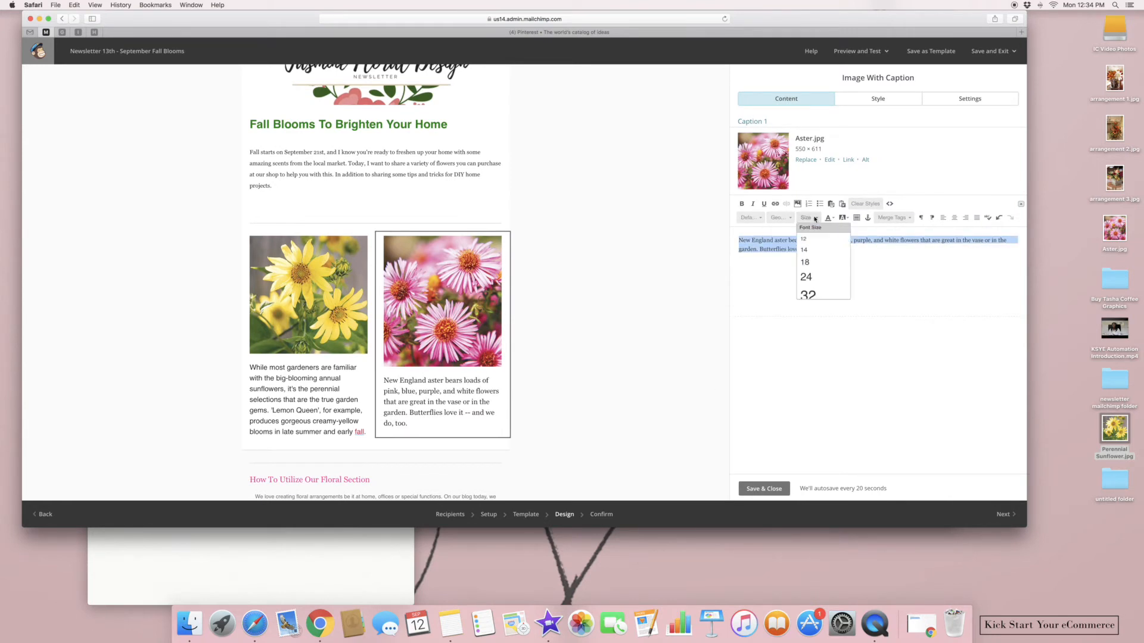
click(820, 255)
click(765, 489)
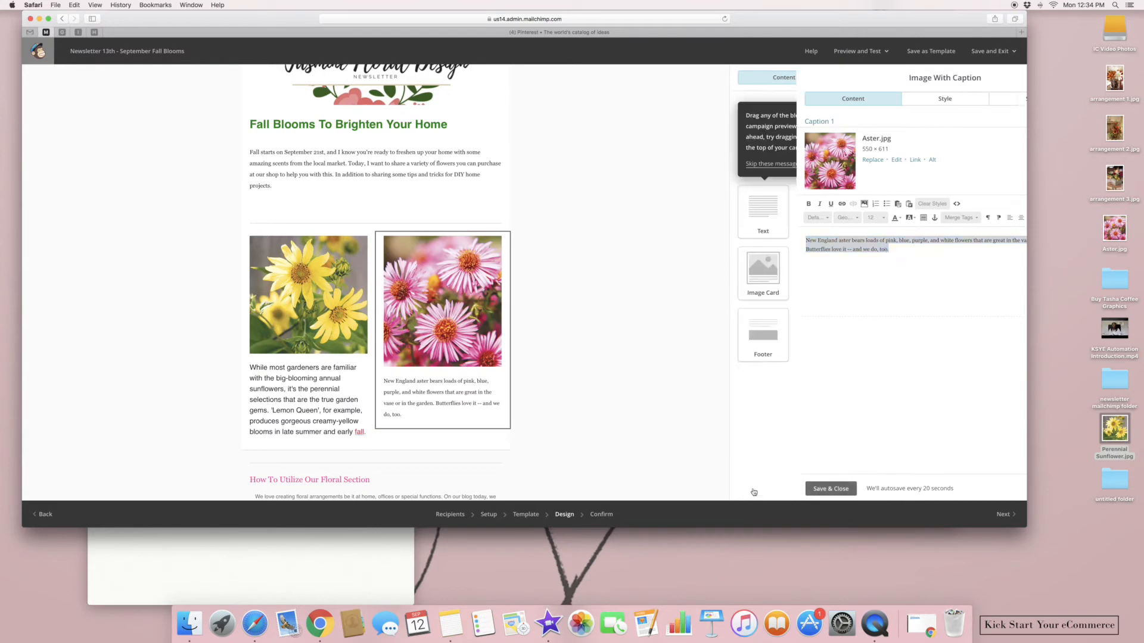
Set the sunflower caption in Georgia at size 12
click(339, 402)
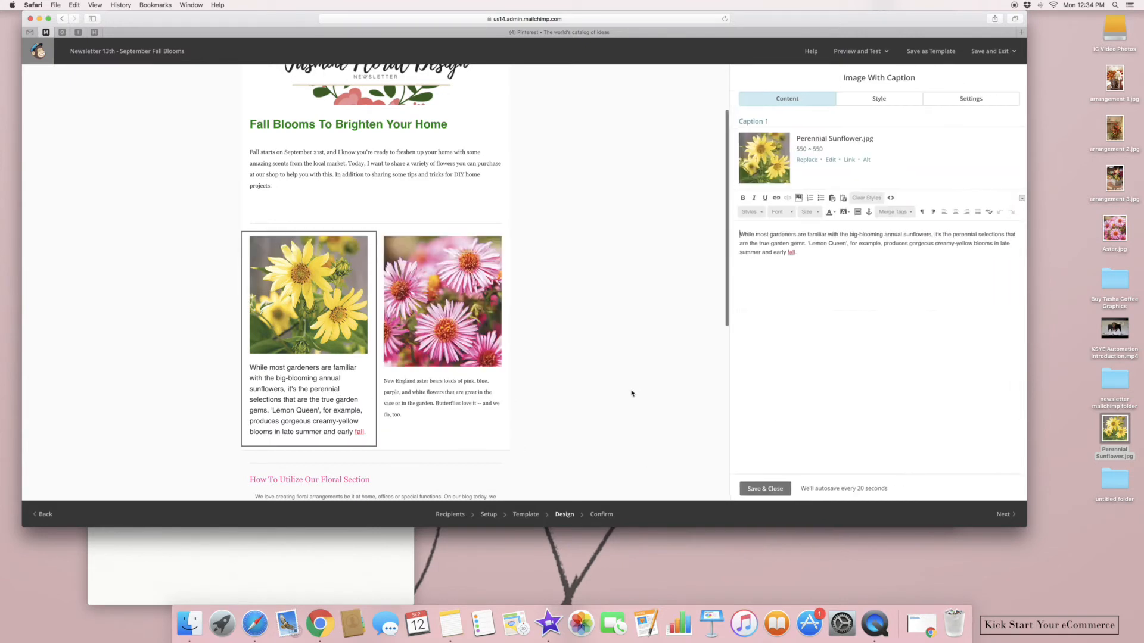
drag(807, 247, 738, 233)
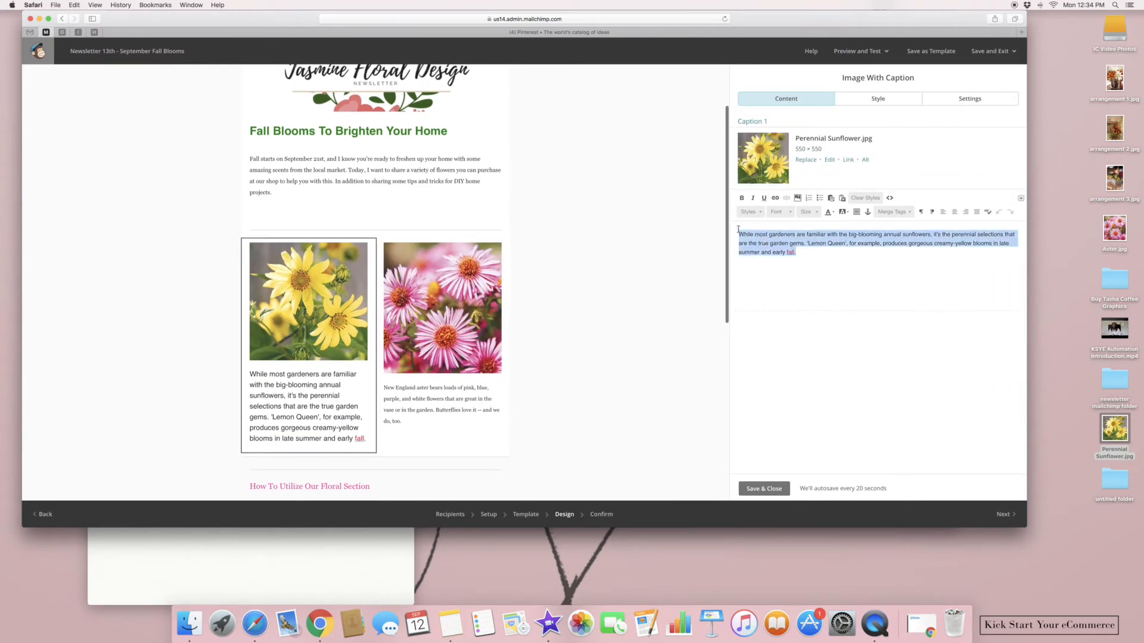
click(778, 213)
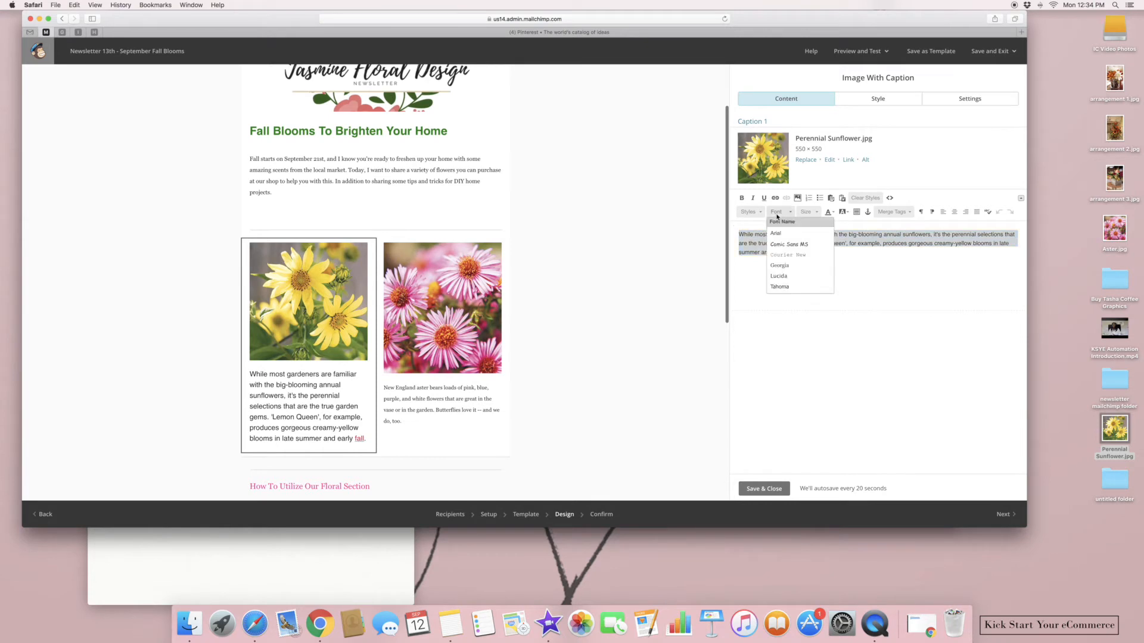
click(780, 266)
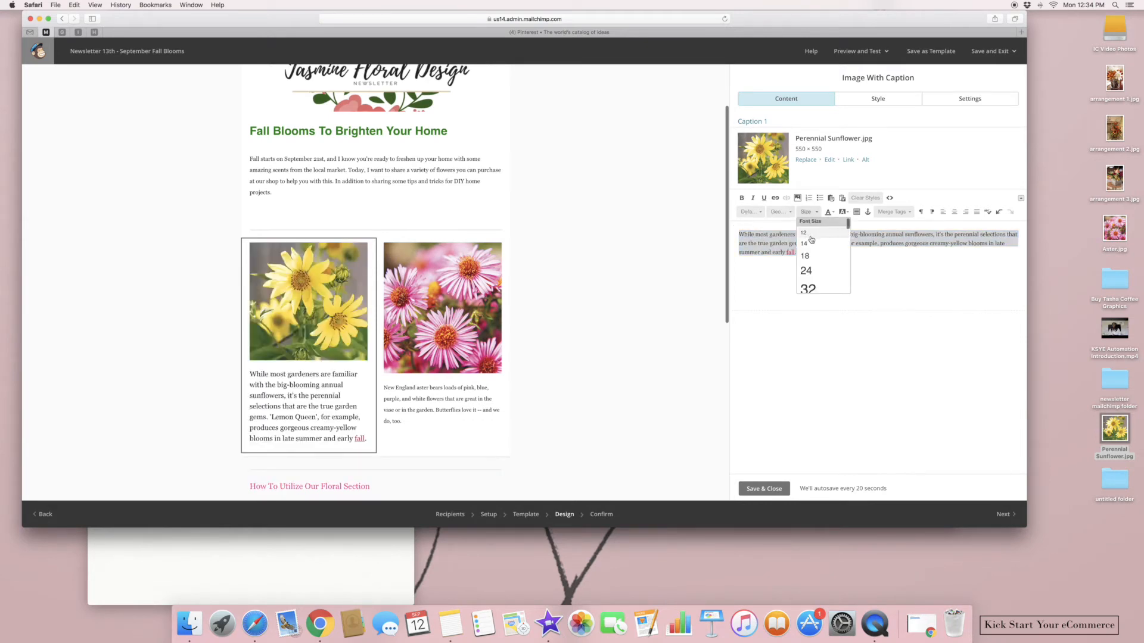
click(804, 233)
Drop a text block above the aster photo reading 'Aster Flower', centred, and save it
click(760, 489)
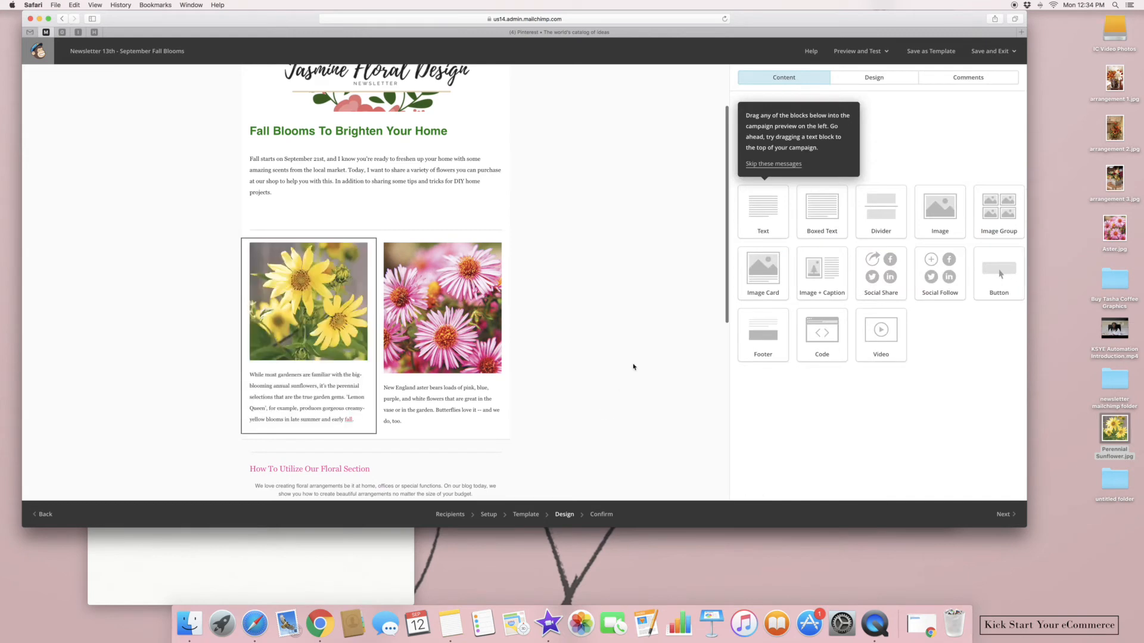
drag(769, 226, 457, 249)
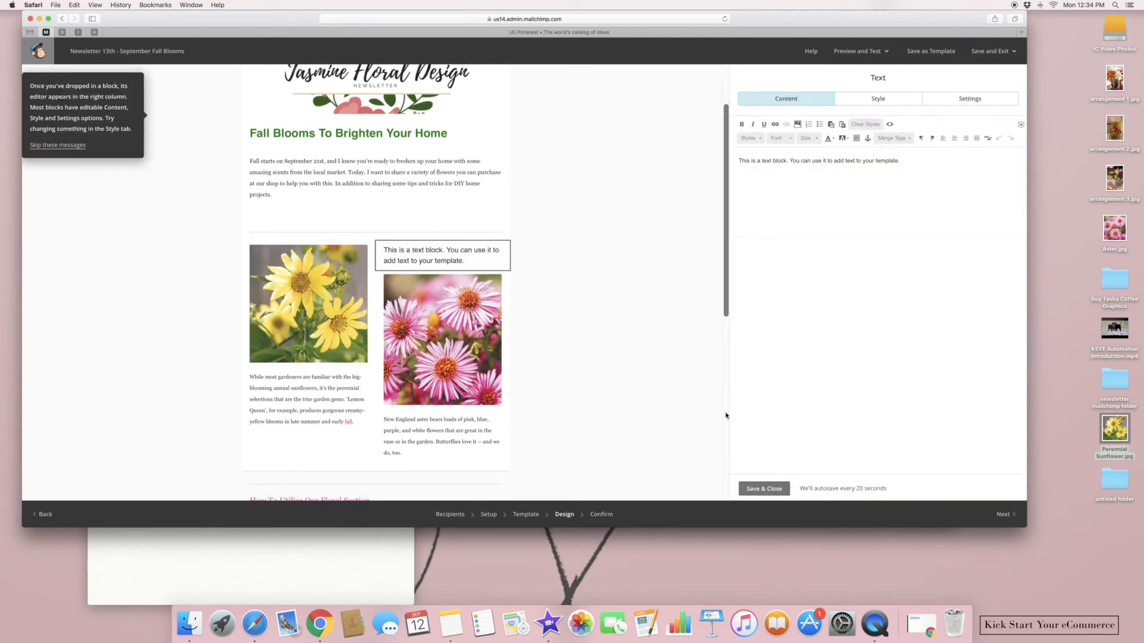
click(844, 138)
click(935, 166)
drag(935, 166, 730, 148)
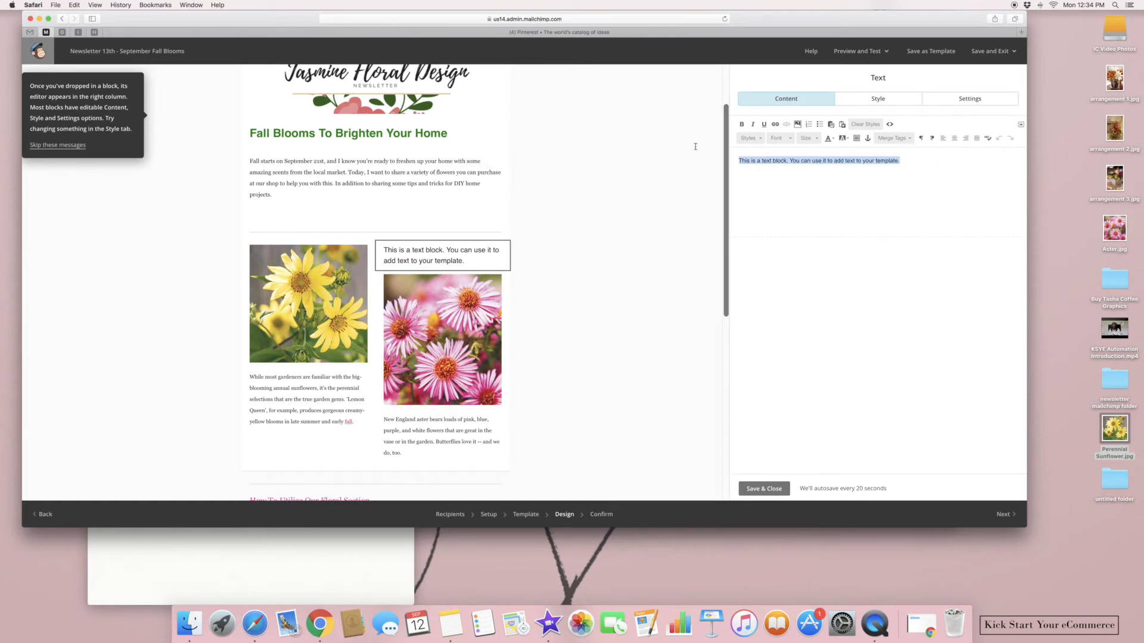
key(BackSpace)
text(Ast)
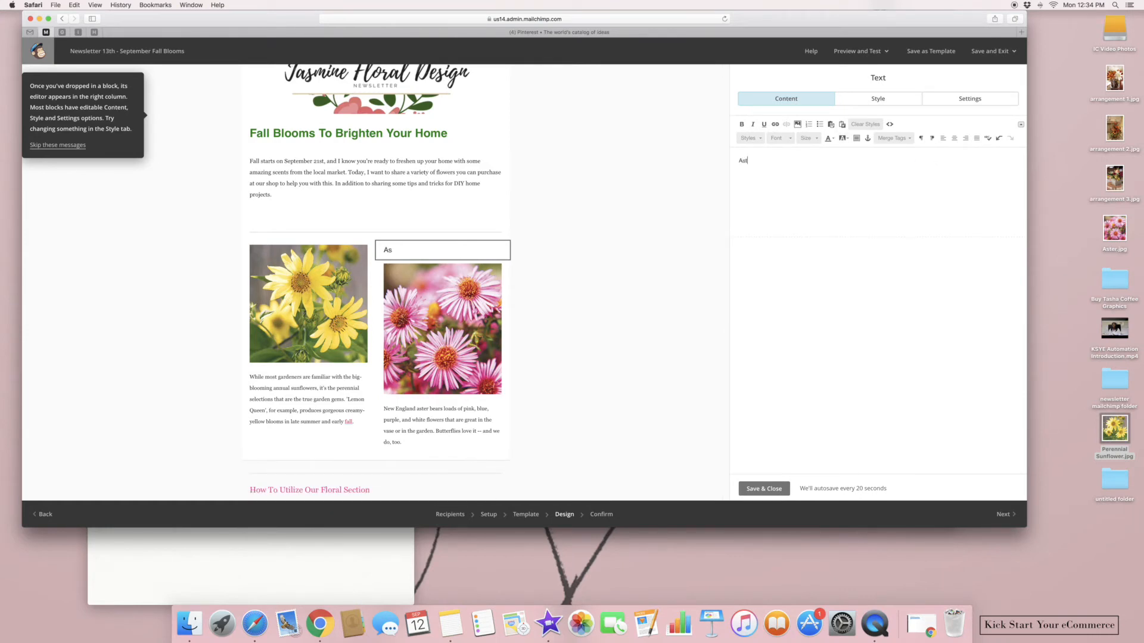
text(er Floqwer)
drag(774, 161, 726, 159)
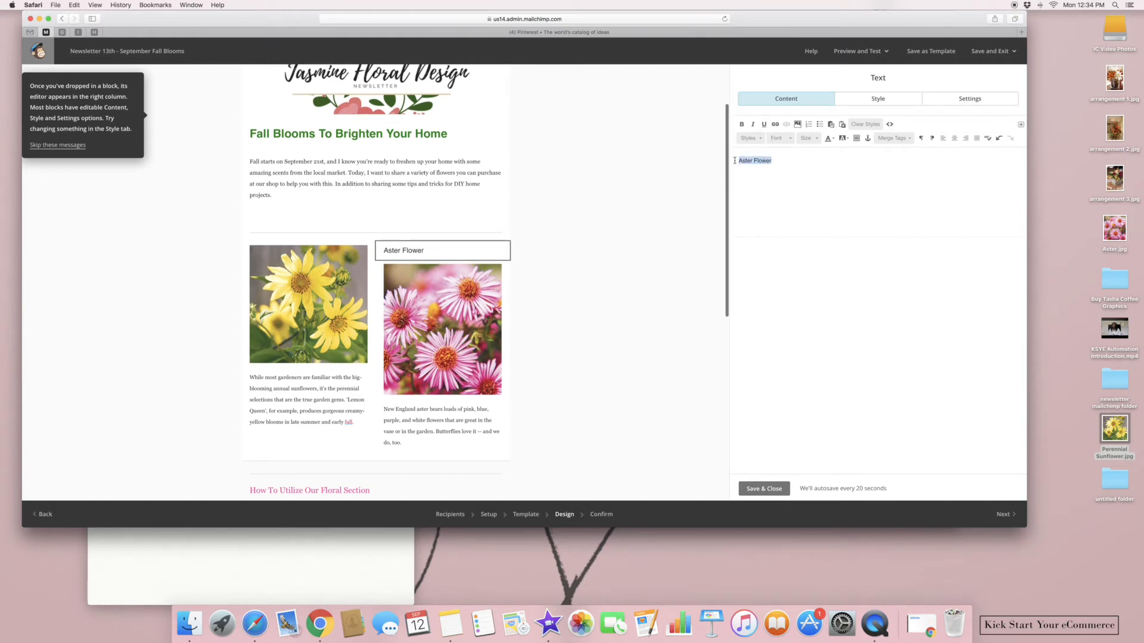
click(953, 138)
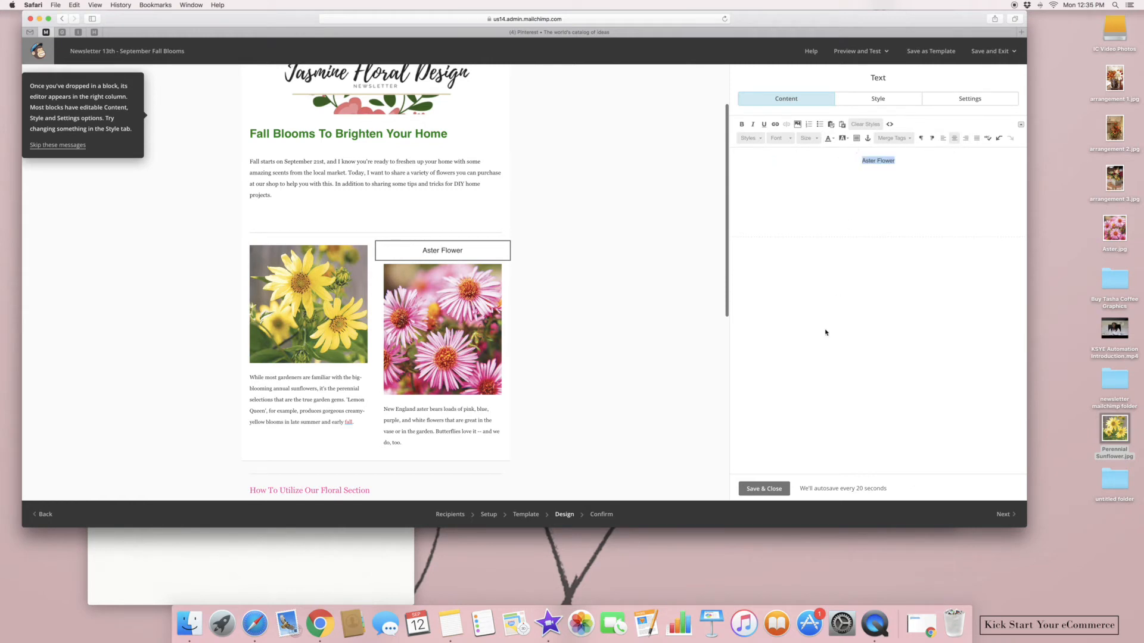
click(764, 489)
Drop a text block above the sunflower photo reading 'Perennial Sunflower', centred, and save it
drag(764, 141, 323, 261)
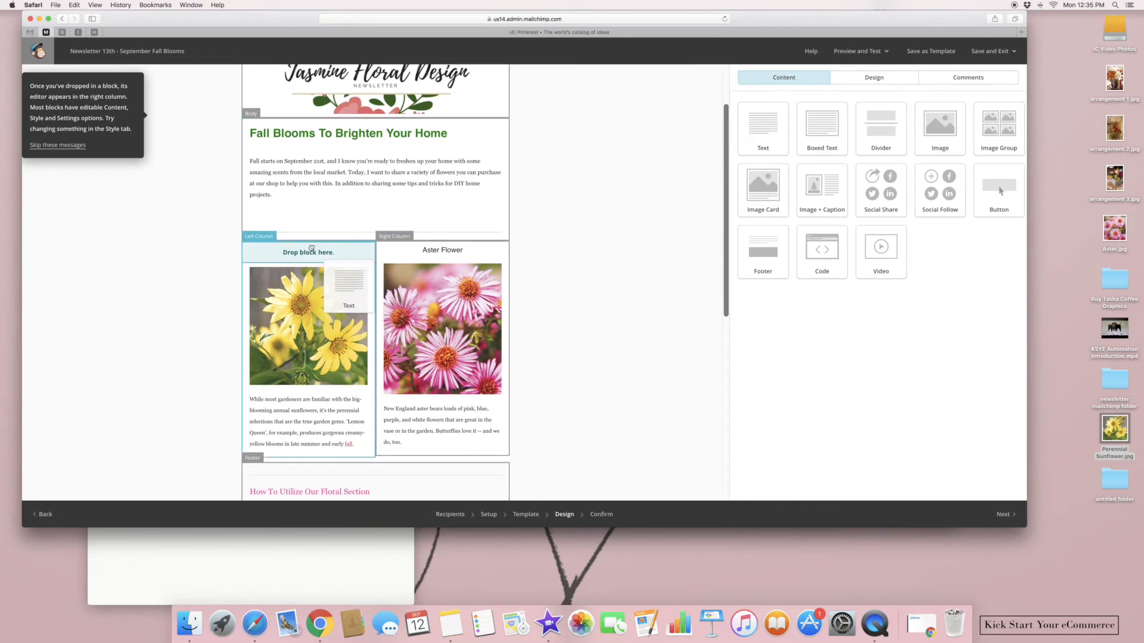
drag(932, 164, 730, 159)
key(BackSpace)
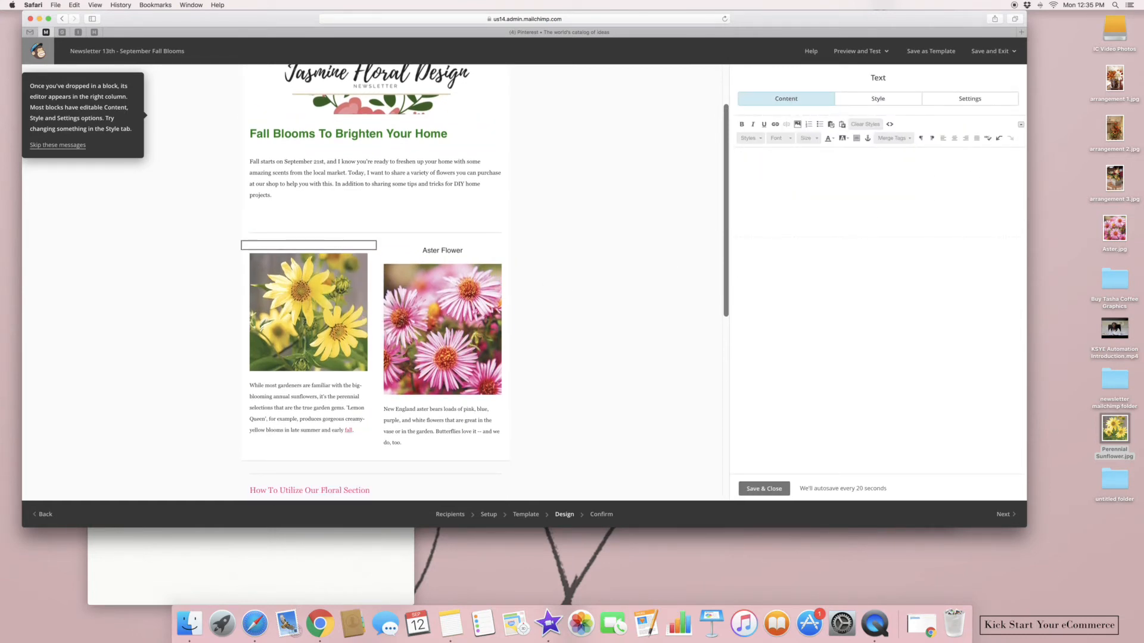
text(Perenni)
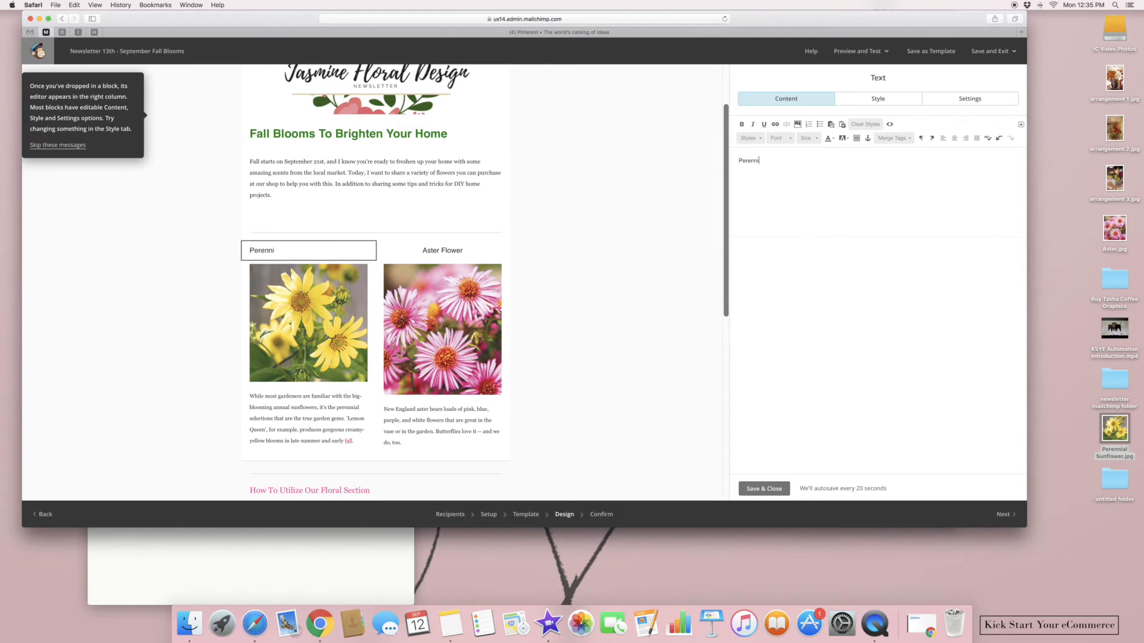
text(al Sunflower)
drag(792, 161, 728, 150)
click(954, 137)
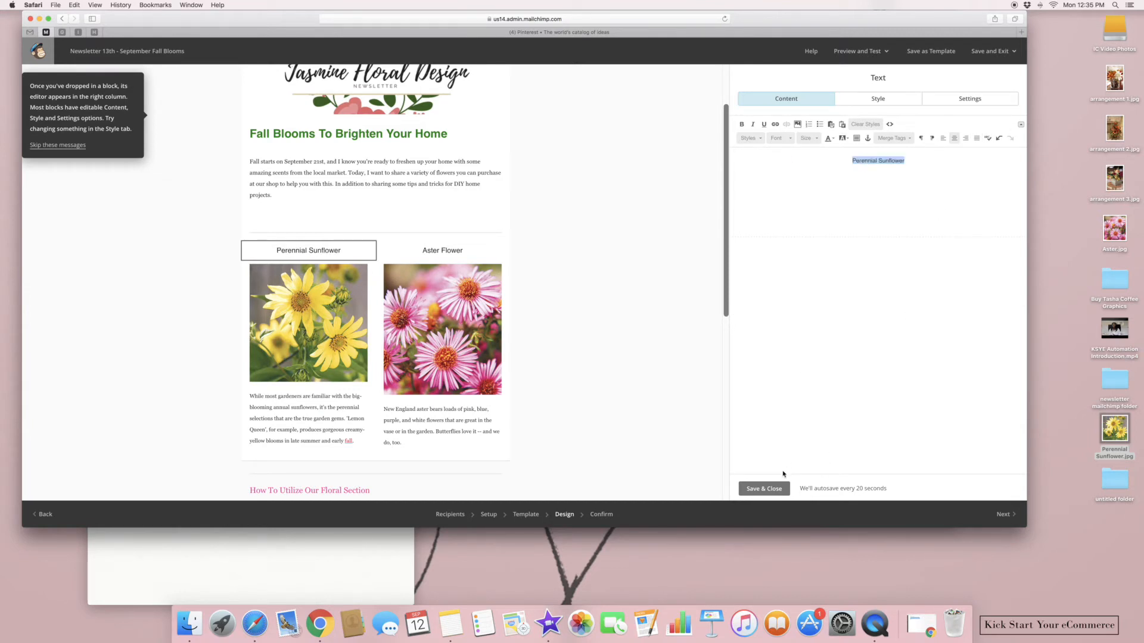
click(774, 489)
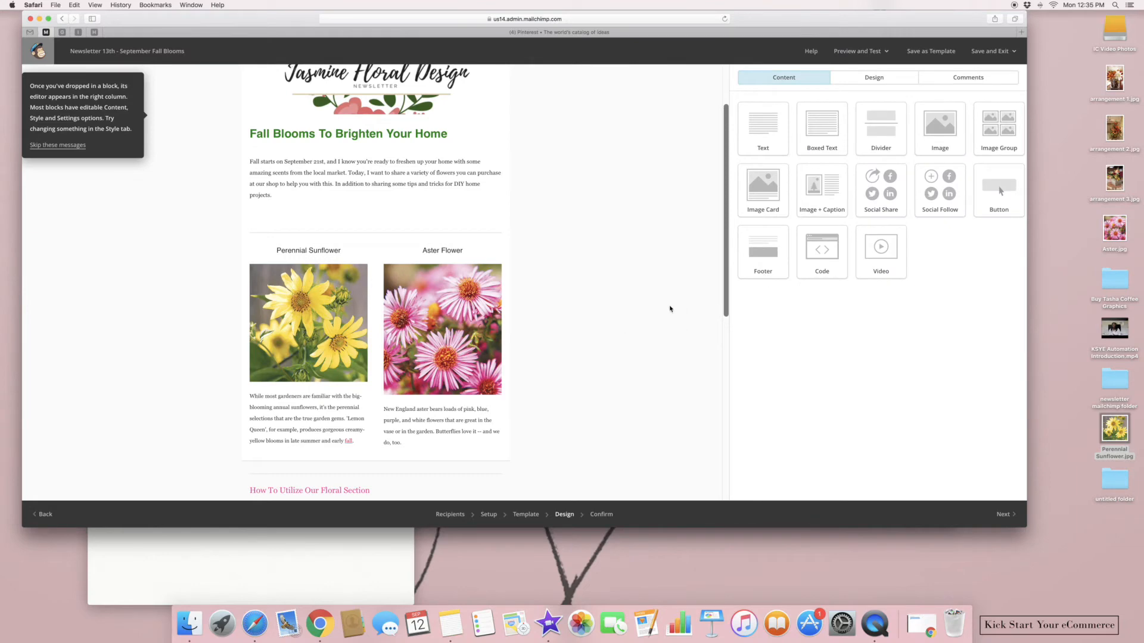
Add a text block above the 'How To Utilize Our Floral Section' heading
drag(723, 233, 694, 365)
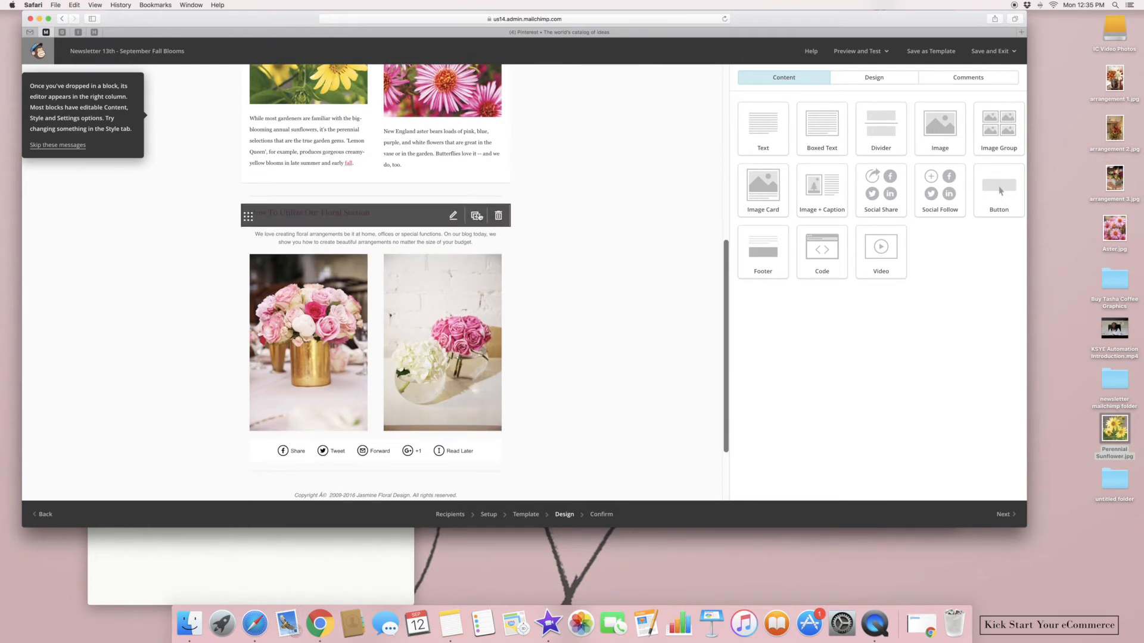
drag(765, 132, 489, 213)
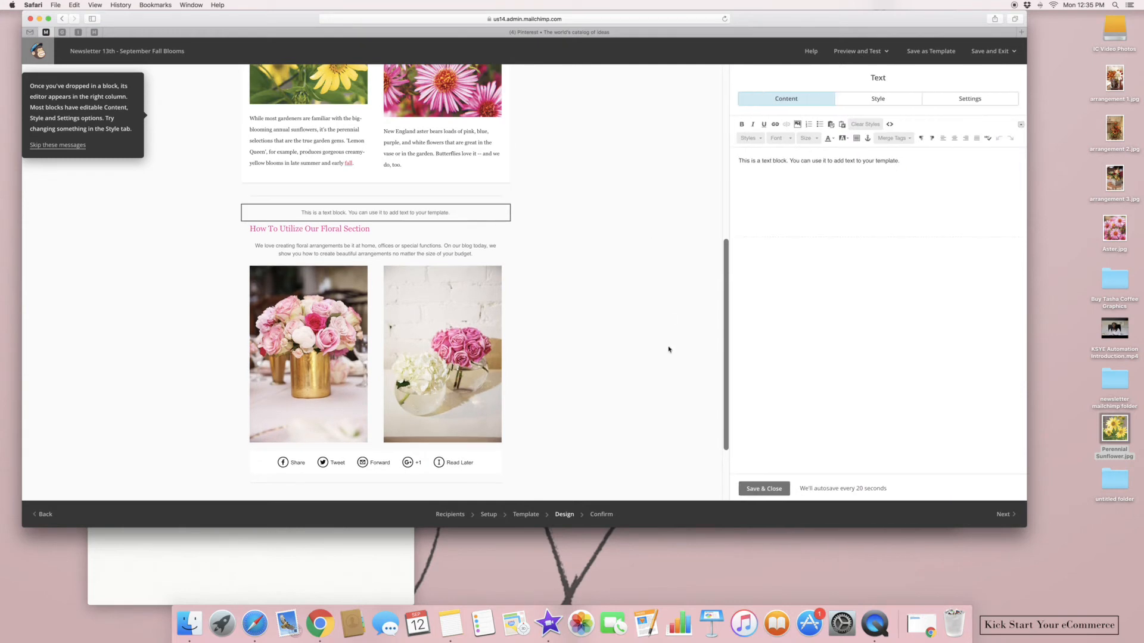
click(759, 487)
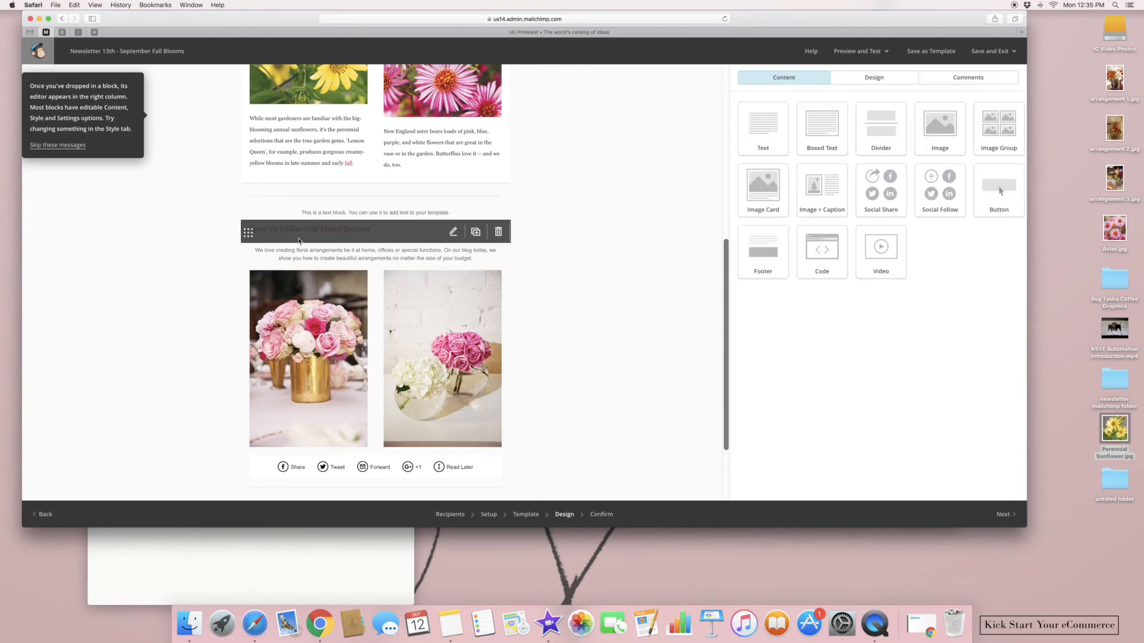
Delete the extra paragraph block and duplicate the floral section heading
scroll(494, 209, down, 3)
click(493, 168)
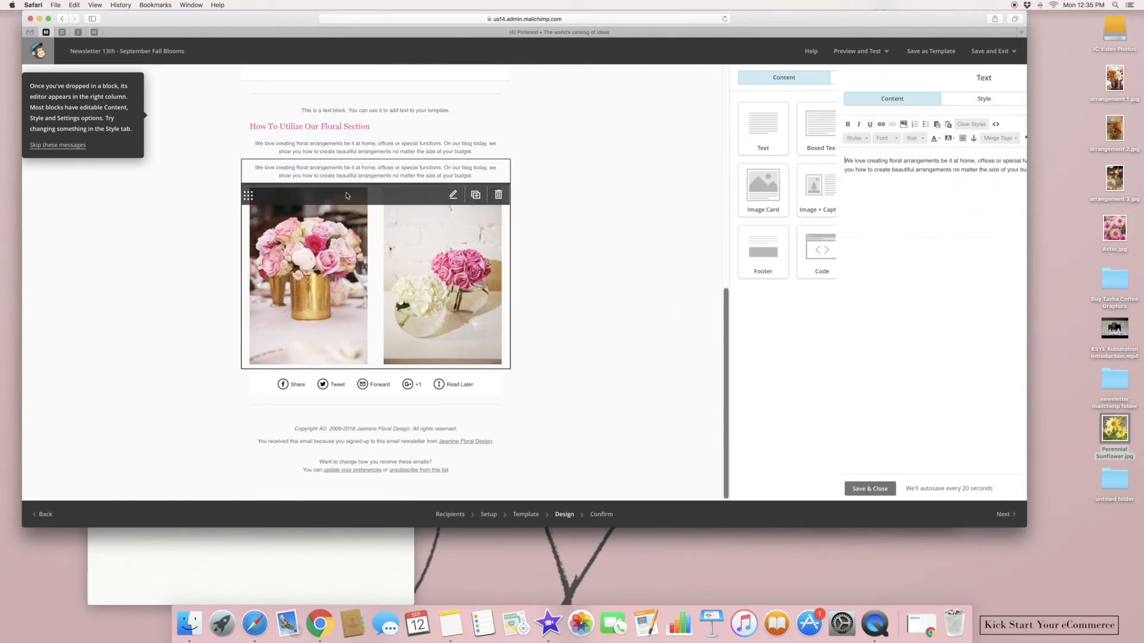
click(495, 170)
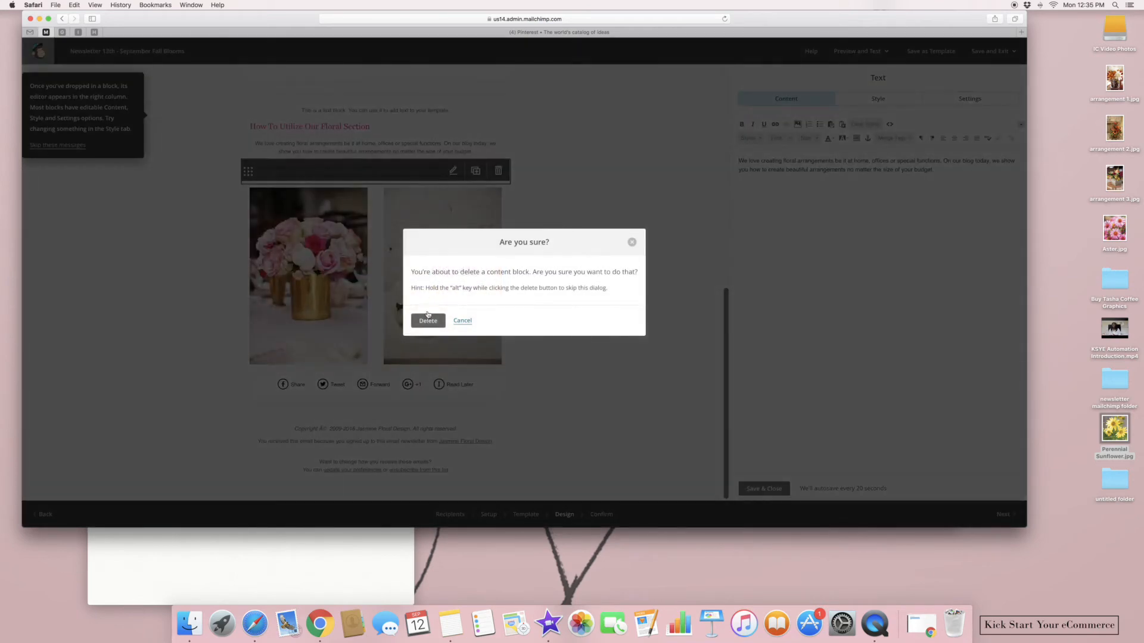
click(427, 320)
click(475, 131)
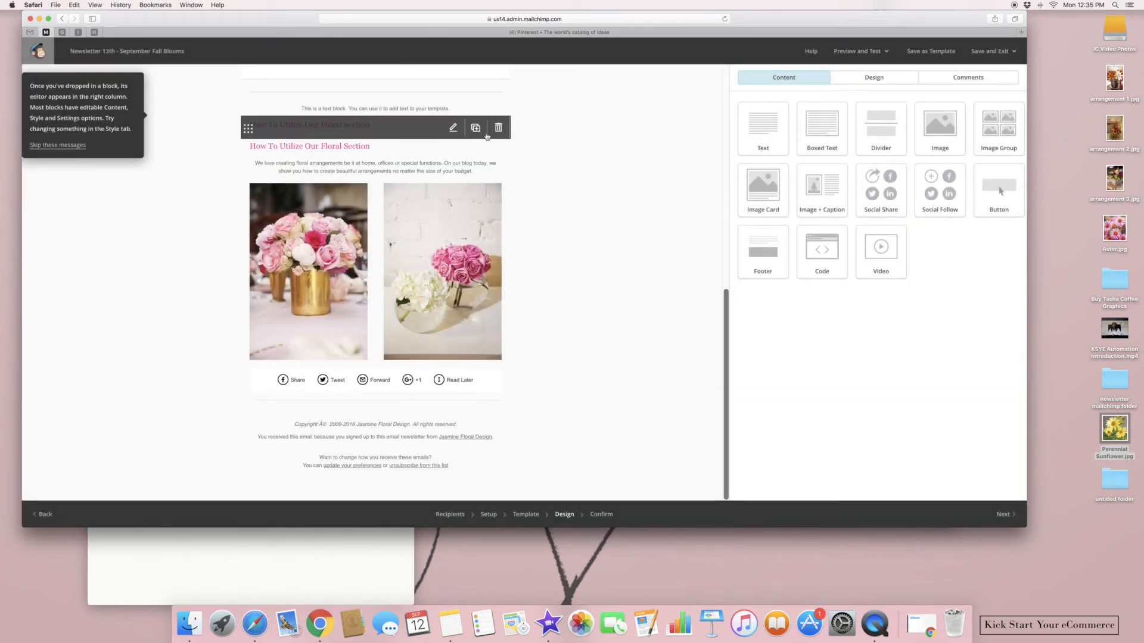
Move the heading copy above the placeholder block and rename it 'Fall Bloom Tip'
drag(248, 125, 287, 123)
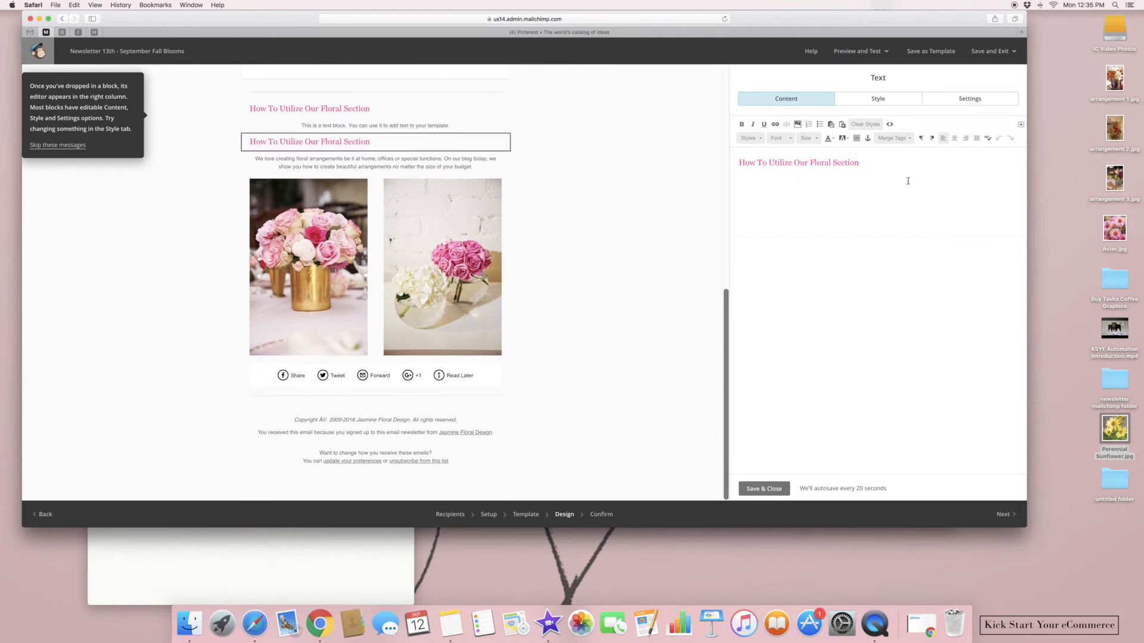
drag(908, 180, 753, 152)
text(F)
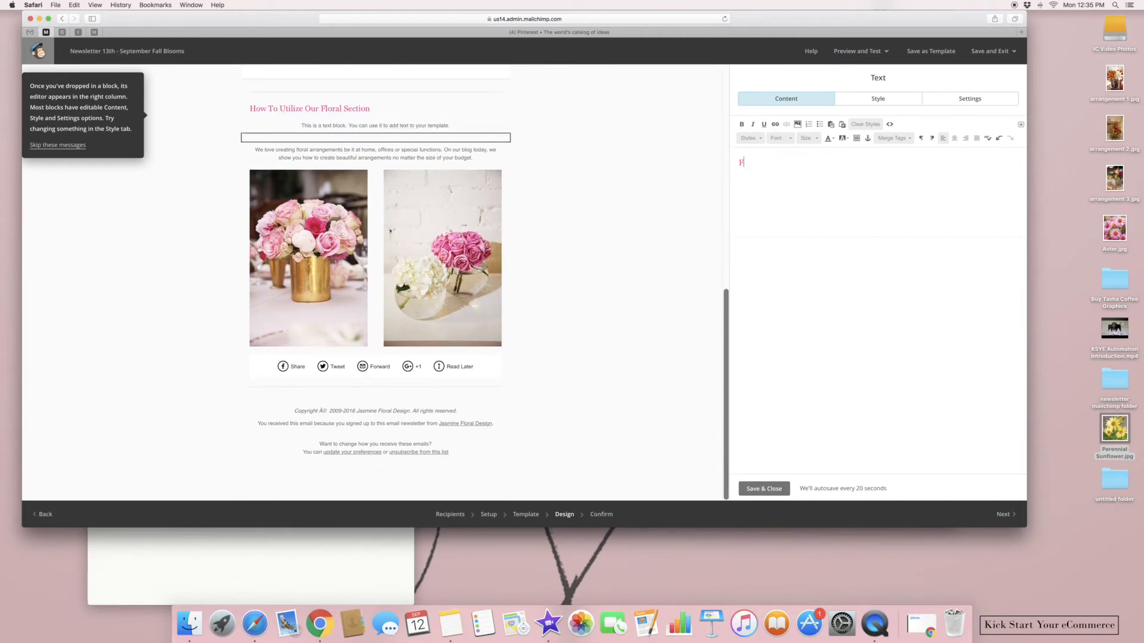
text(all Bloom Tips)
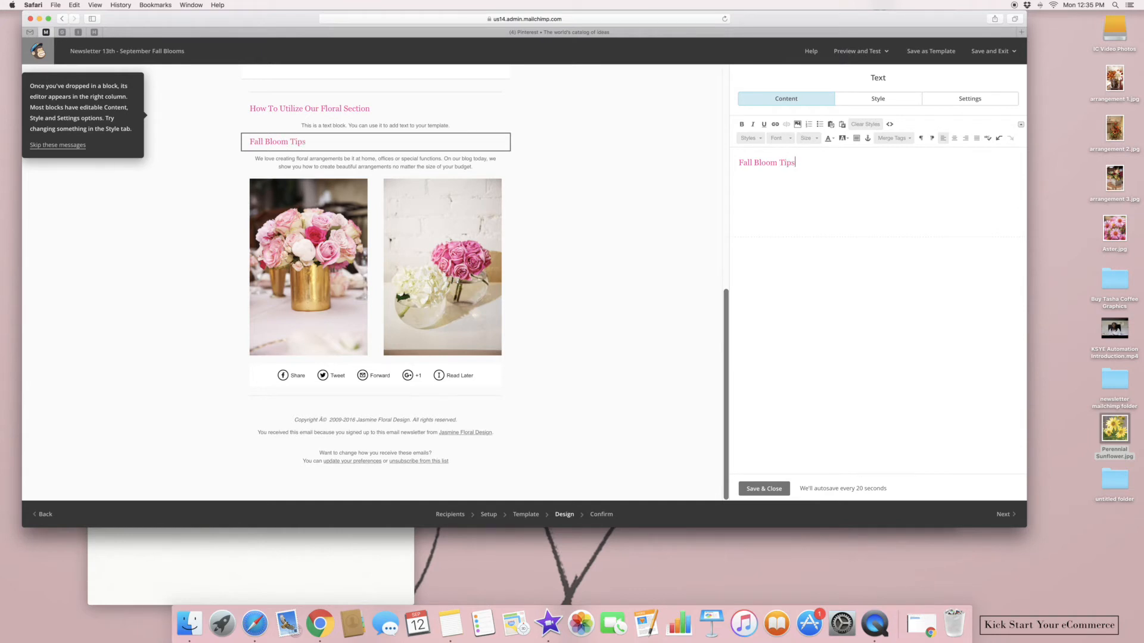
Colour the 'Fall Bloom Tip' heading crimson #cc0033
drag(794, 162, 736, 162)
click(830, 139)
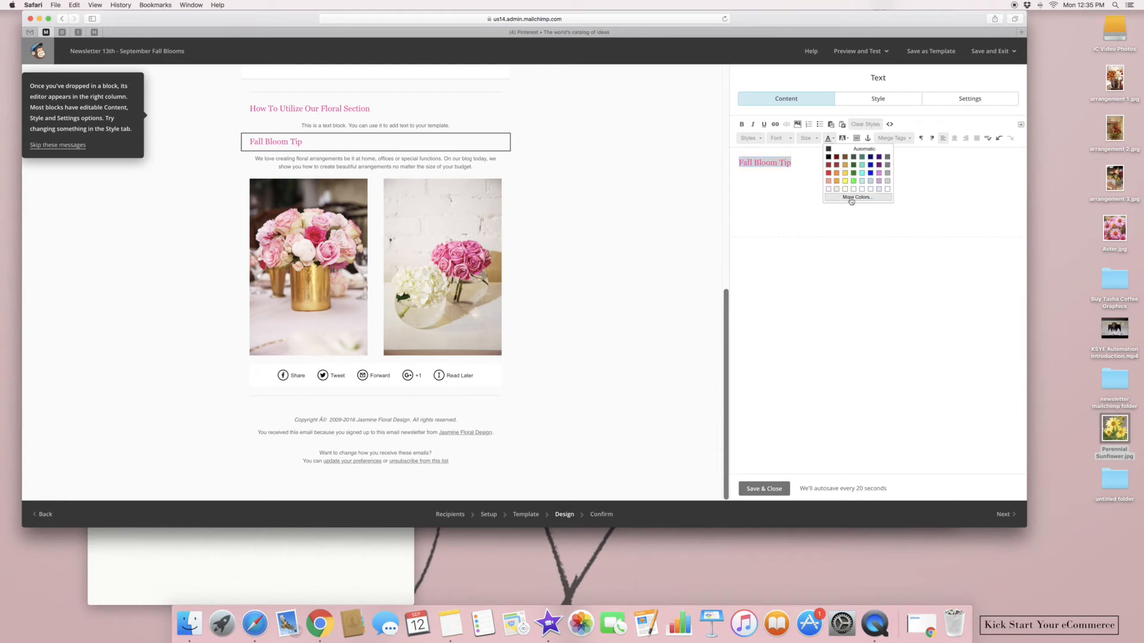
click(856, 197)
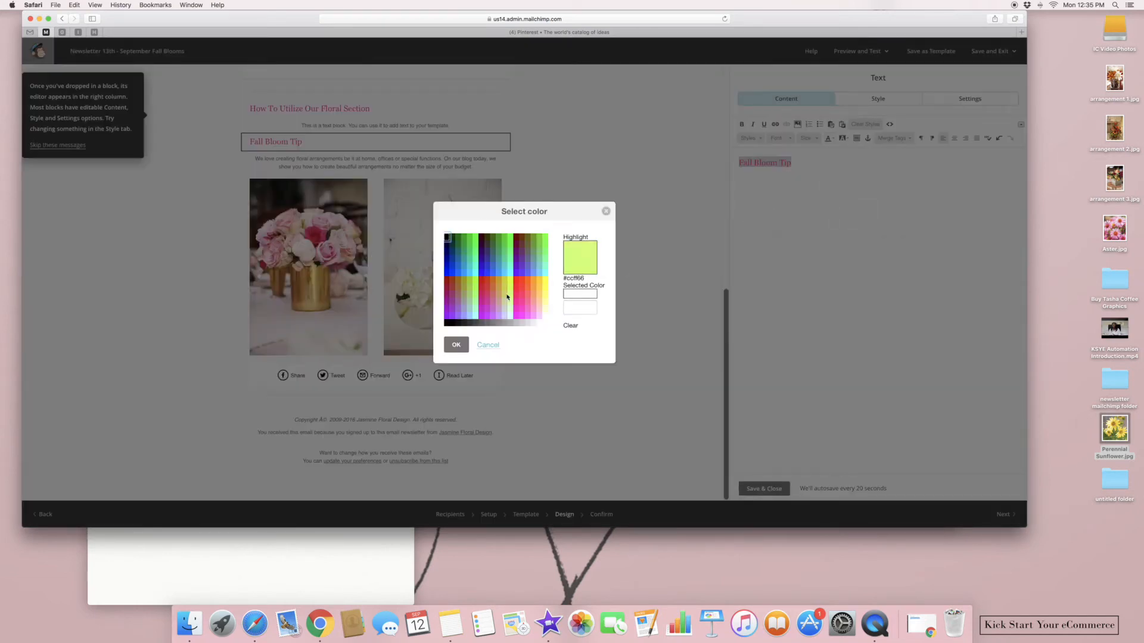
click(484, 291)
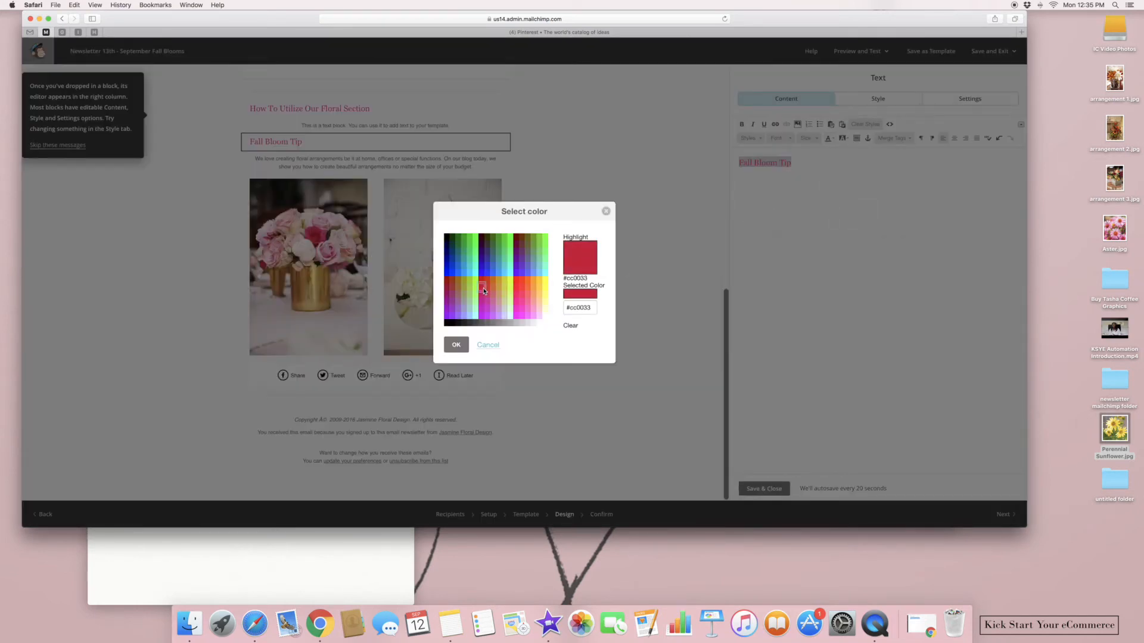
click(456, 345)
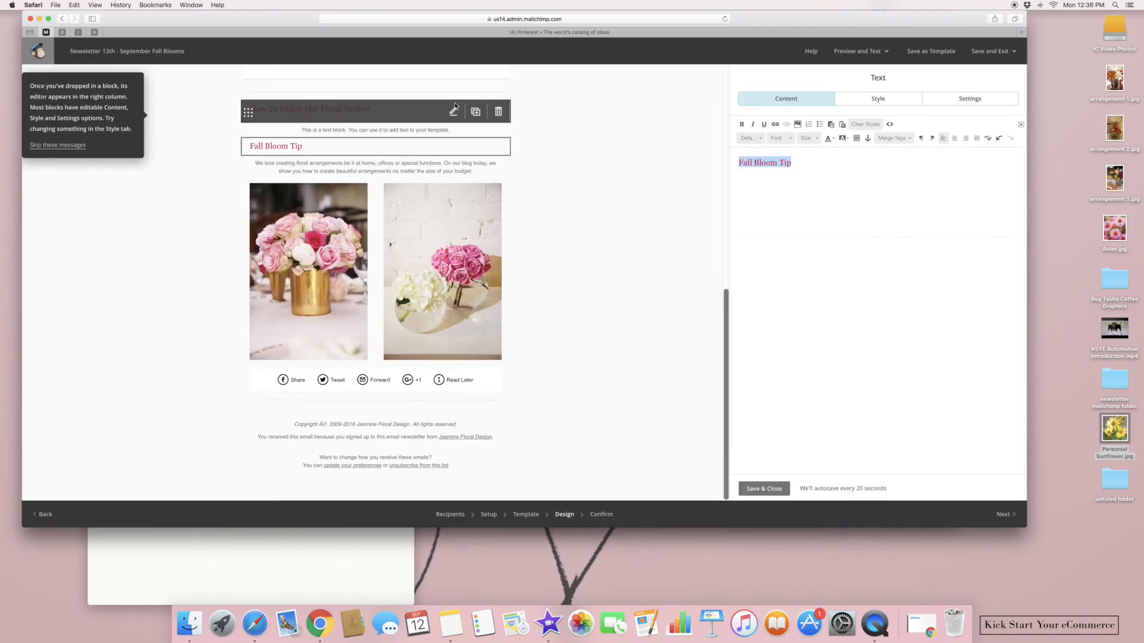
click(460, 108)
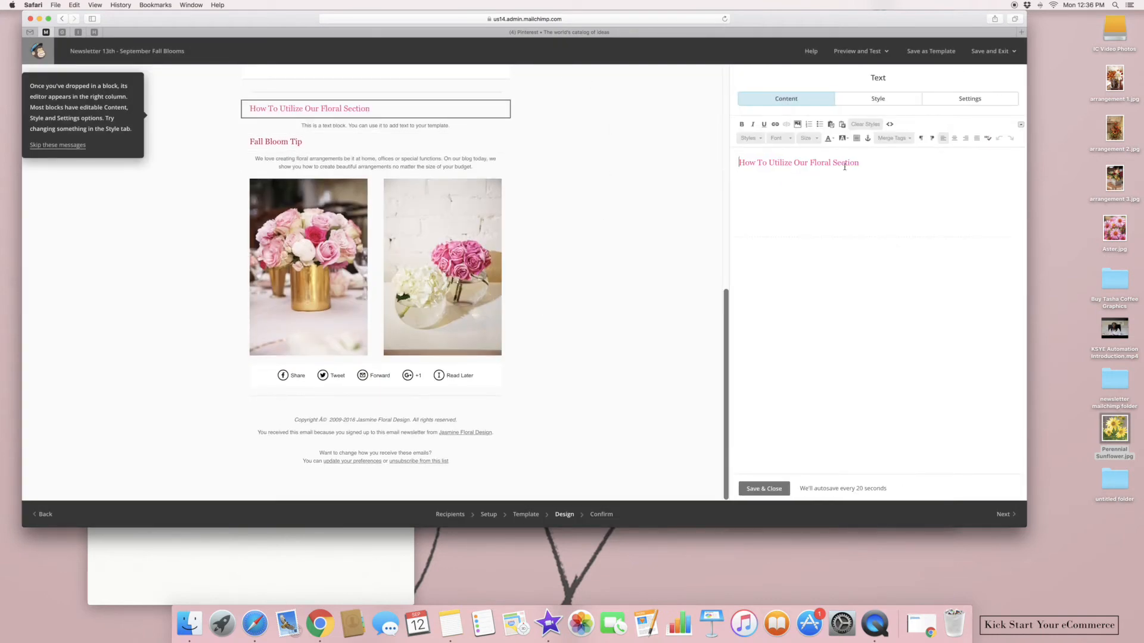
Colour the floral section heading crimson #cc0033 and move Fall Bloom Tip above the text block
click(832, 138)
click(853, 197)
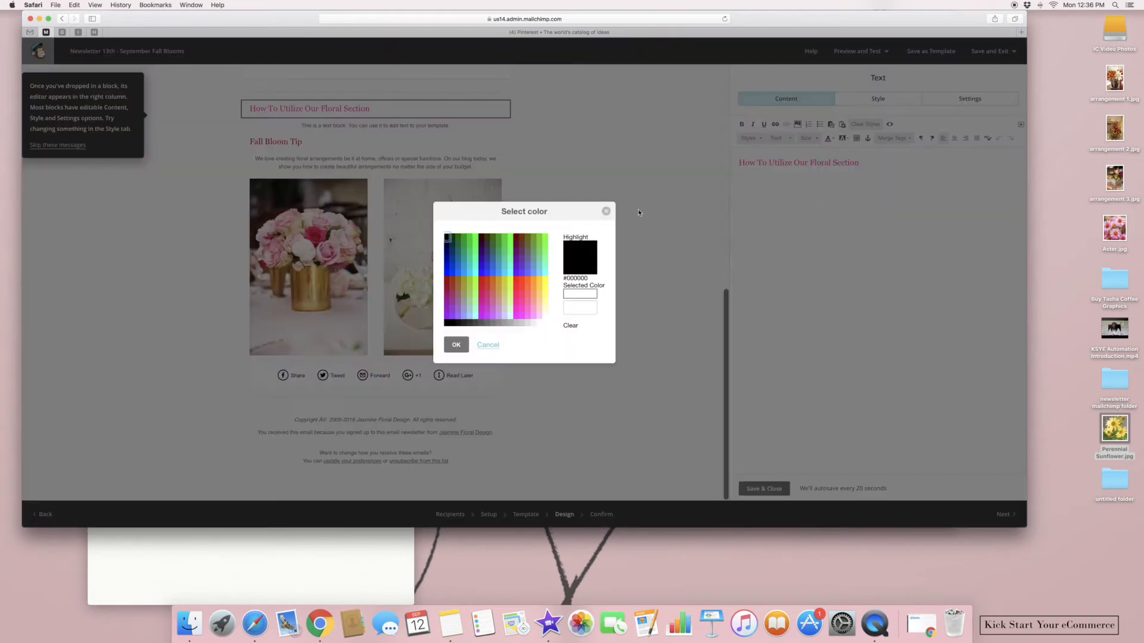
click(482, 290)
click(456, 345)
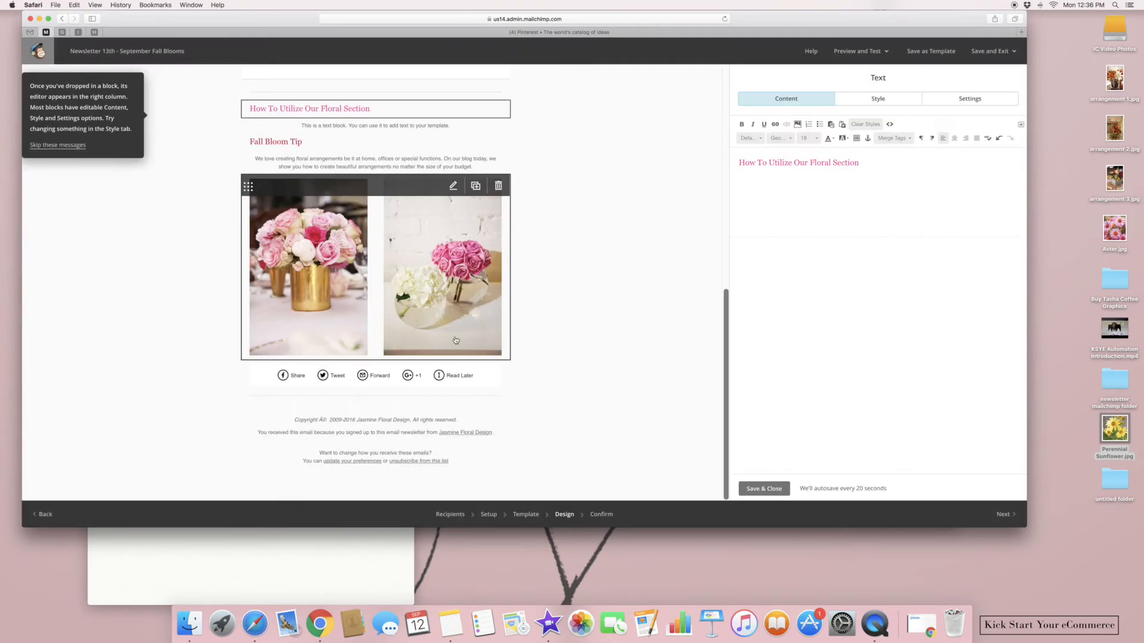
drag(863, 162, 739, 163)
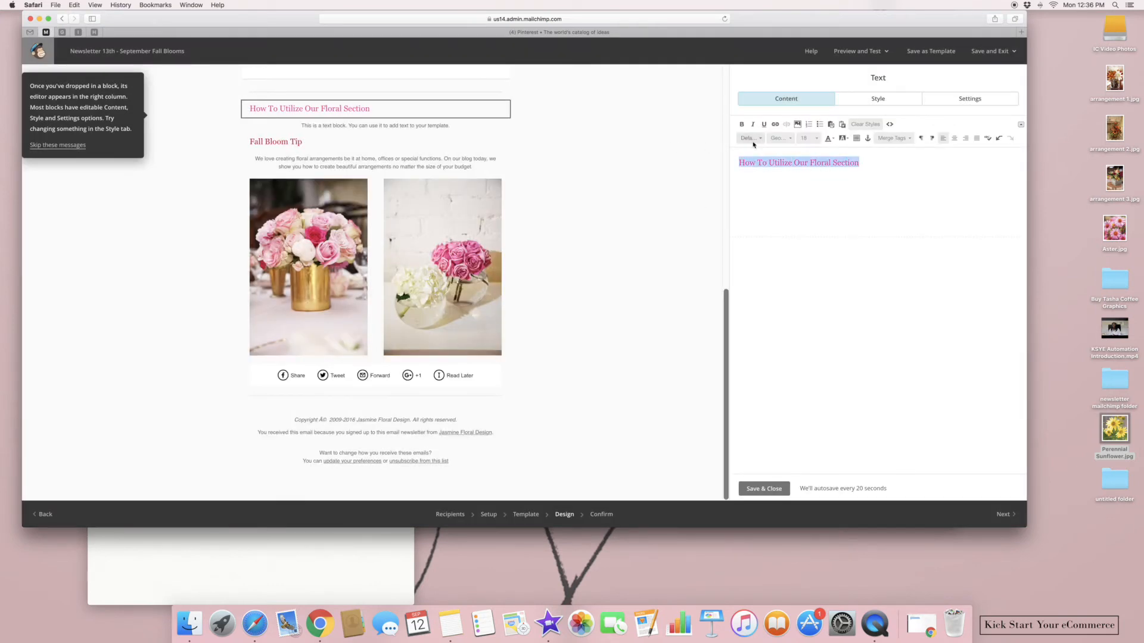
click(832, 139)
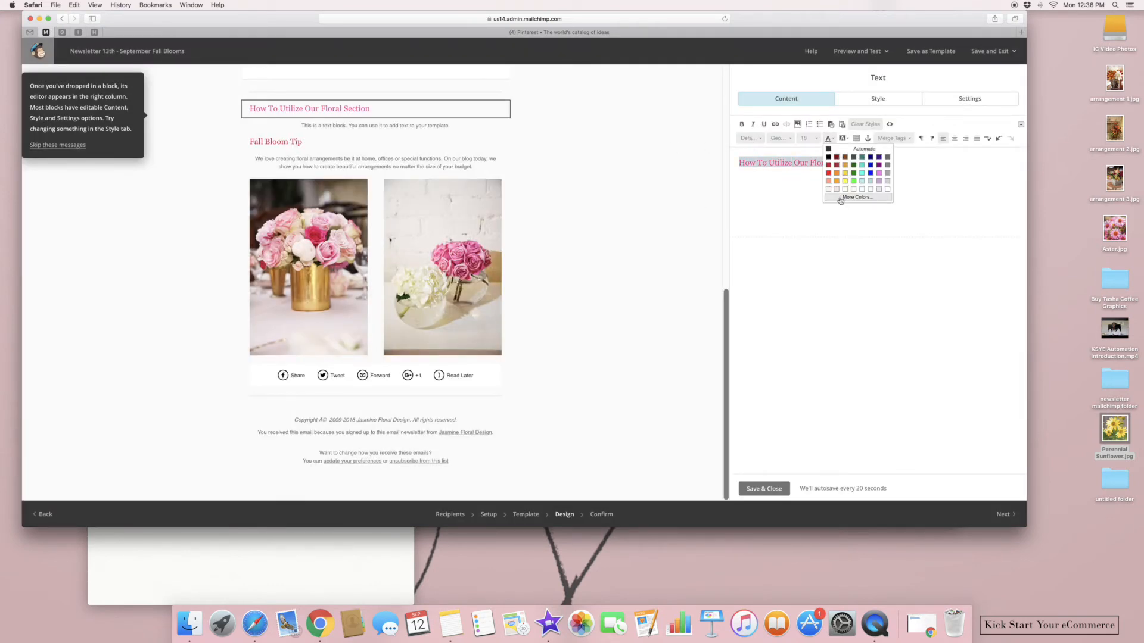
click(846, 197)
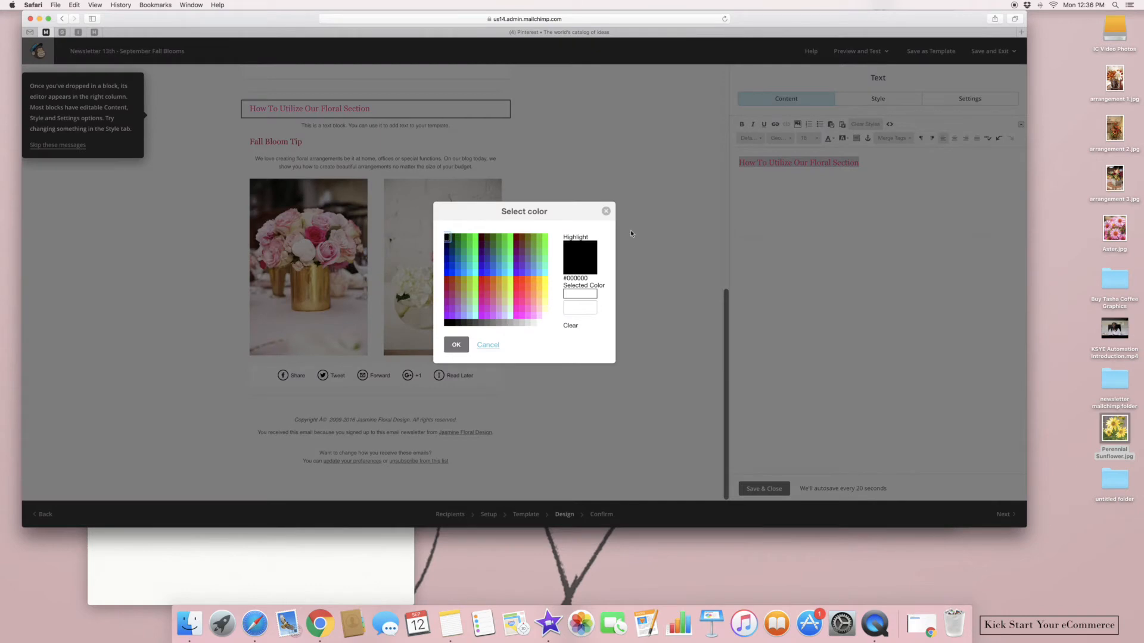
click(482, 290)
click(455, 345)
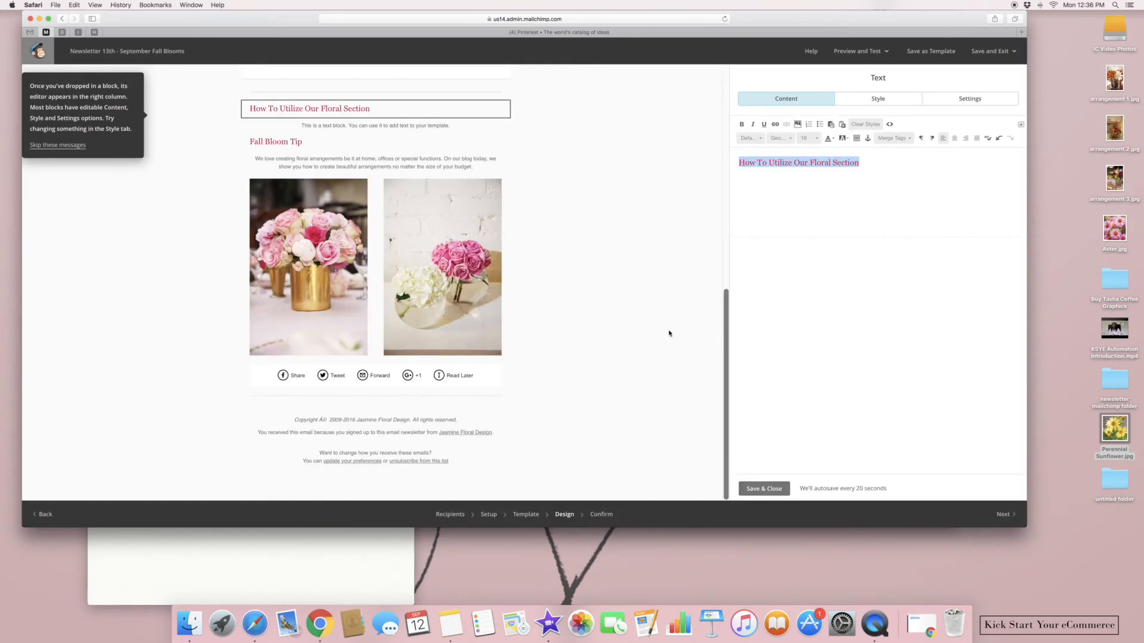
mouse_move(254, 147)
mouse_down()
mouse_move(248, 127)
mouse_move(249, 156)
mouse_up()
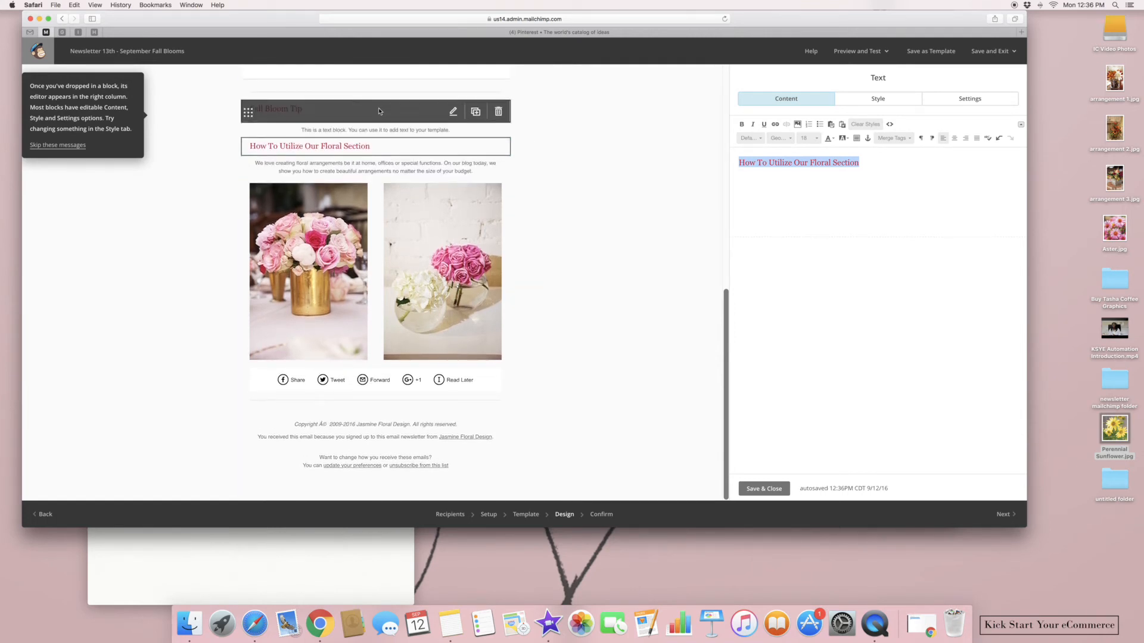
click(375, 126)
Replace the placeholder with the DIY floral tip about pumpkins, twine, pinecones and darker colours
drag(935, 183, 737, 160)
key(BackSpace)
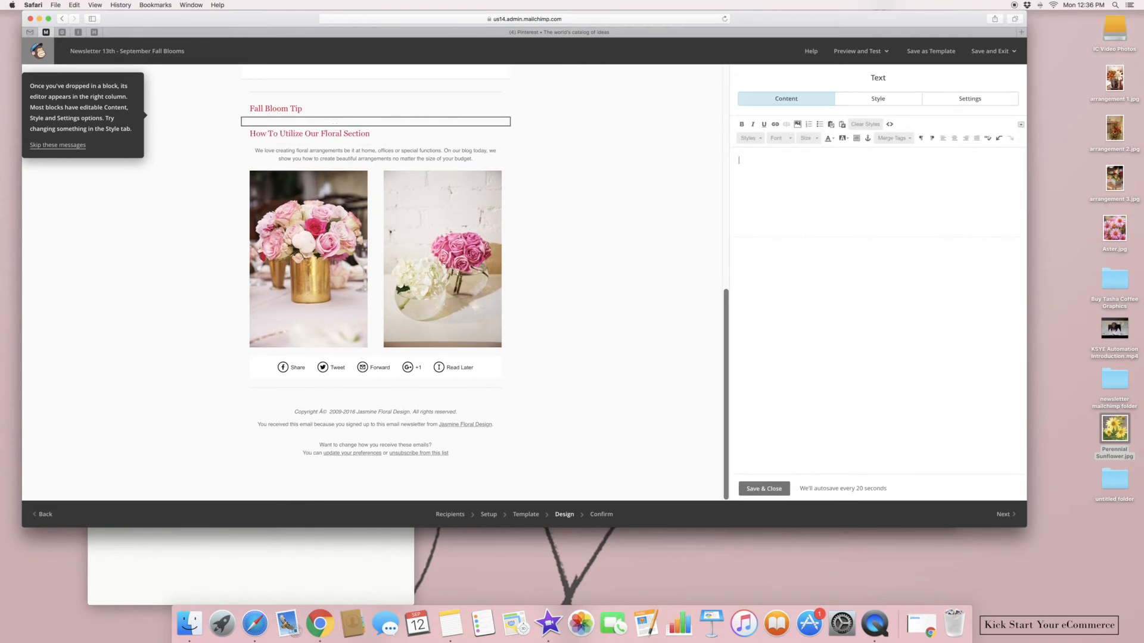
text(If you're planning on)
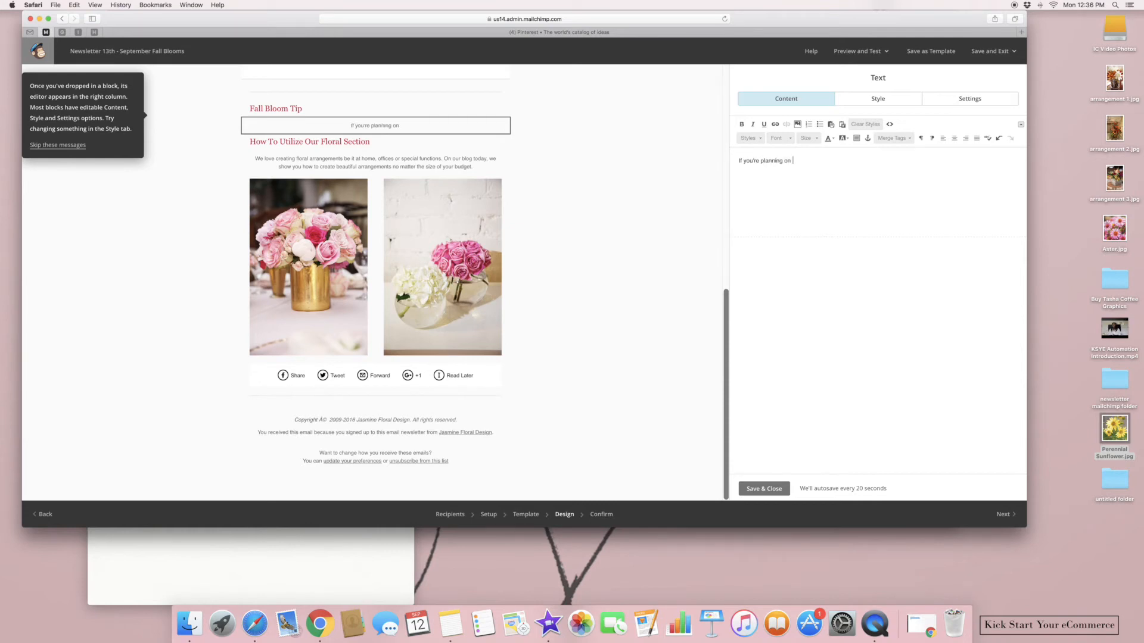
text( DIY home floral arrangements.)
key(BackSpace)
text(g)
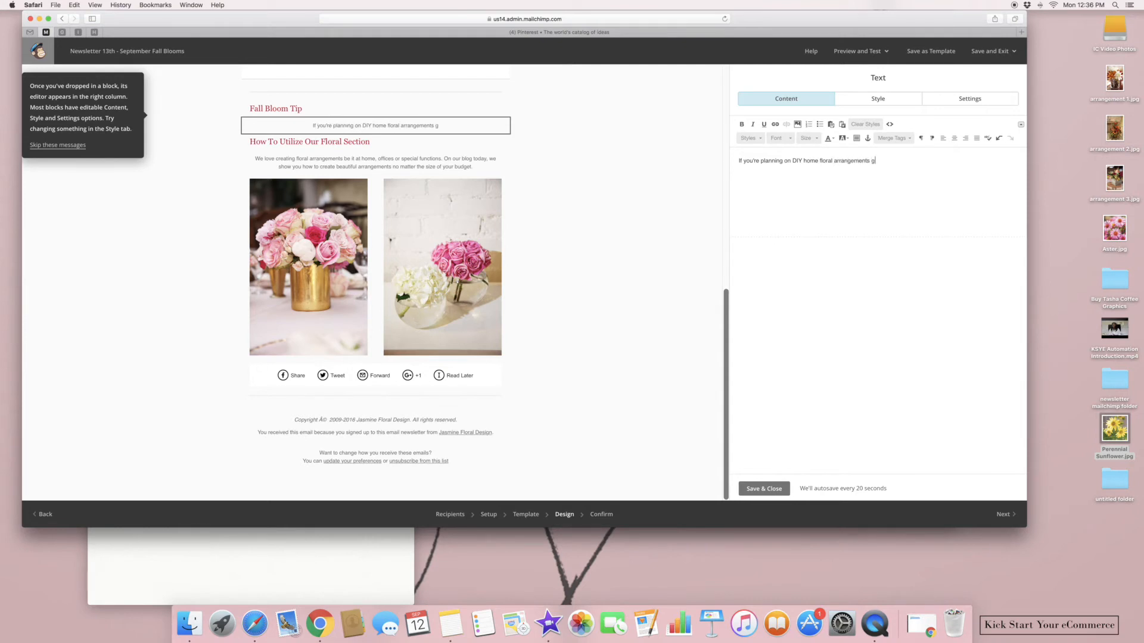
text(reat pieces to use are pu)
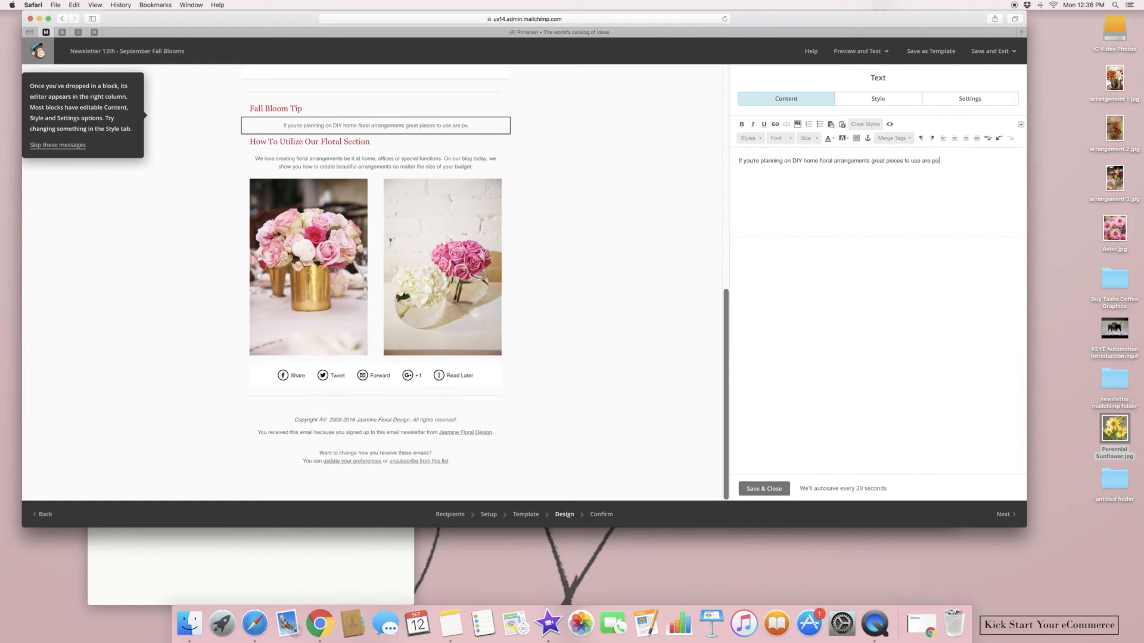
text(mpkins, twine, pine)
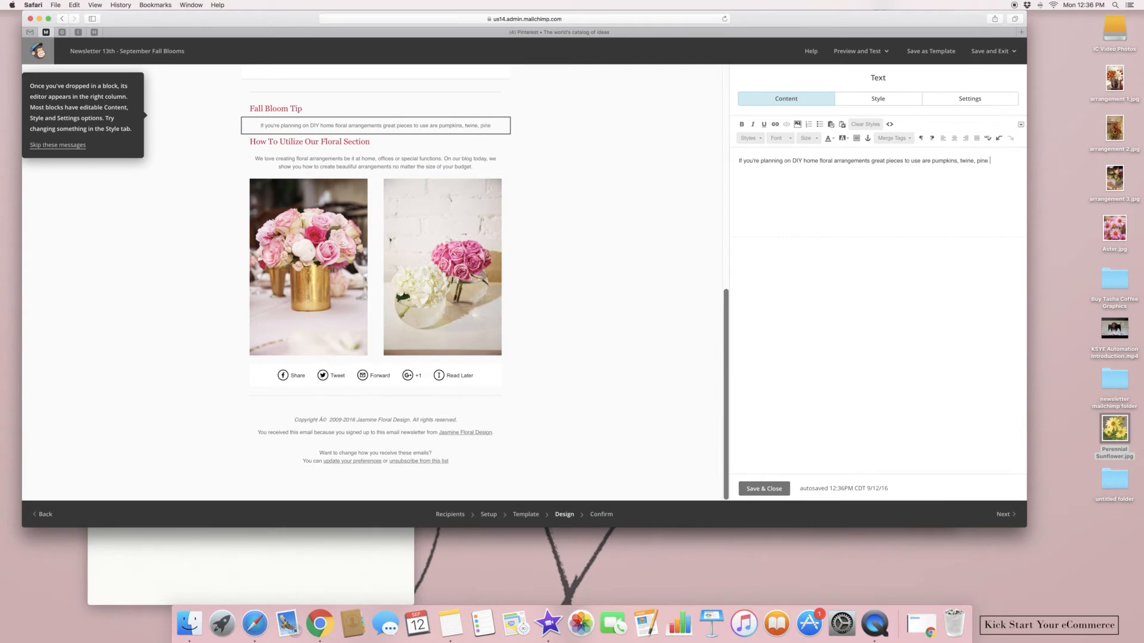
key(BackSpace)
key(BackSpace)
key(BackSpace)
key(BackSpace)
key(BackSpace)
text(and c)
key(BackSpace)
text(pinecones. After great colors t)
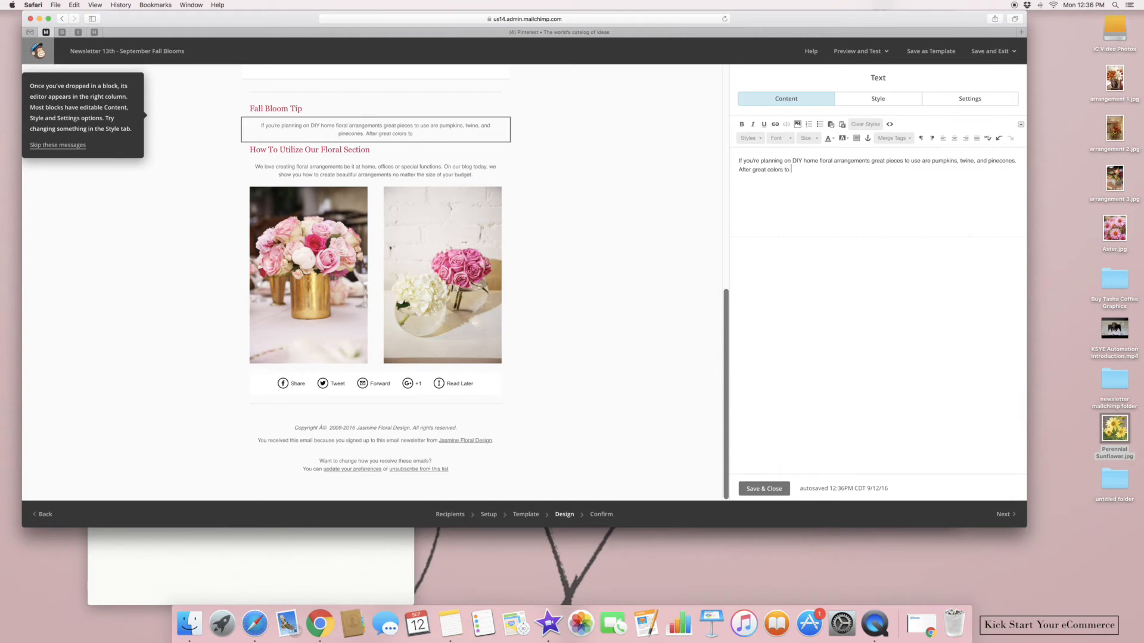
text(orated are orange, c)
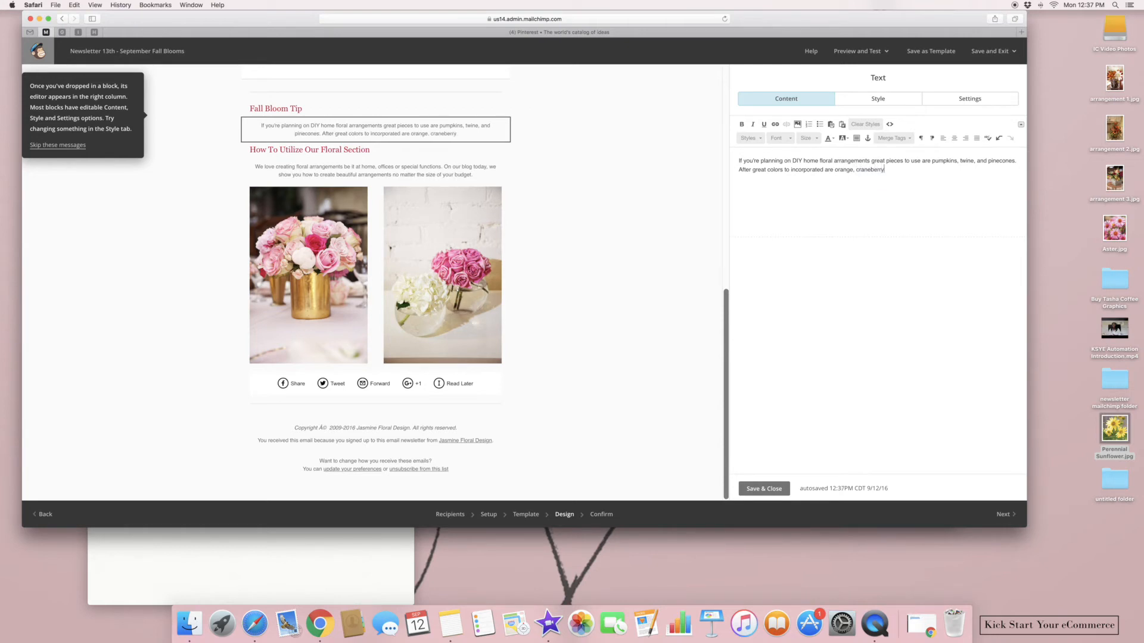
text(ranberry, hunter green and other darker colors.)
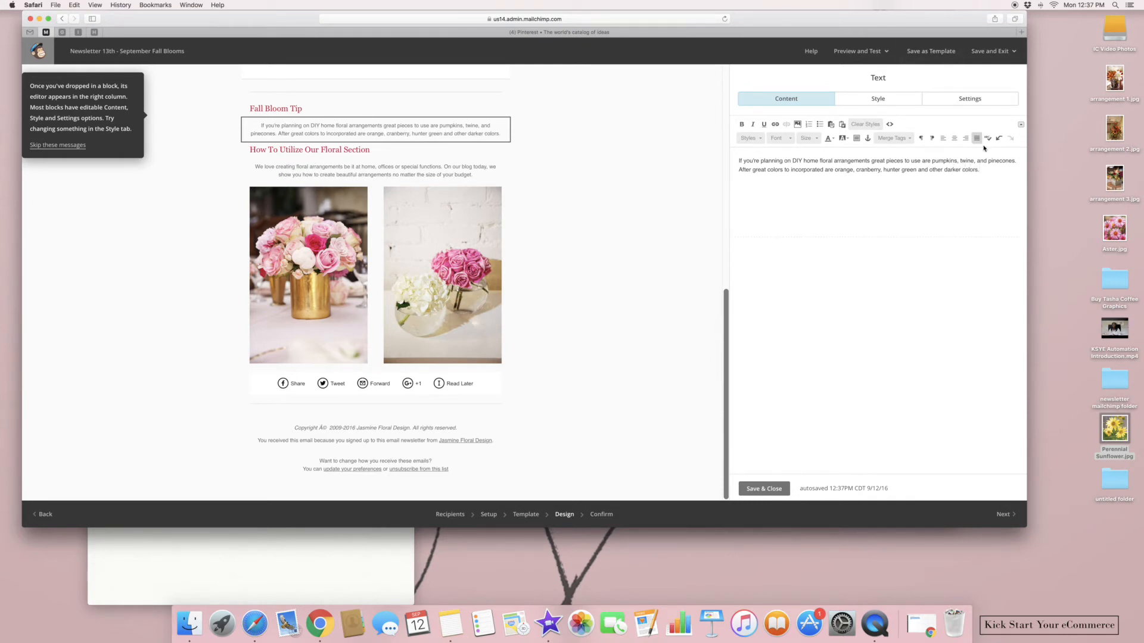
Set the tip paragraph in Georgia, size 14, left-aligned
drag(982, 172, 720, 153)
click(788, 140)
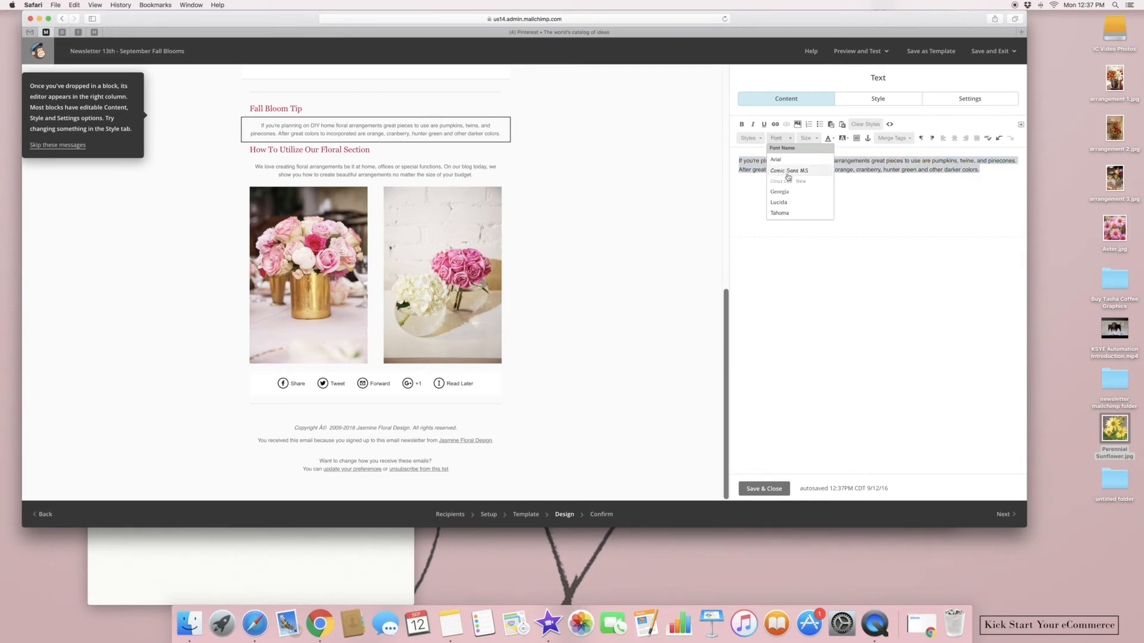
click(787, 192)
click(811, 141)
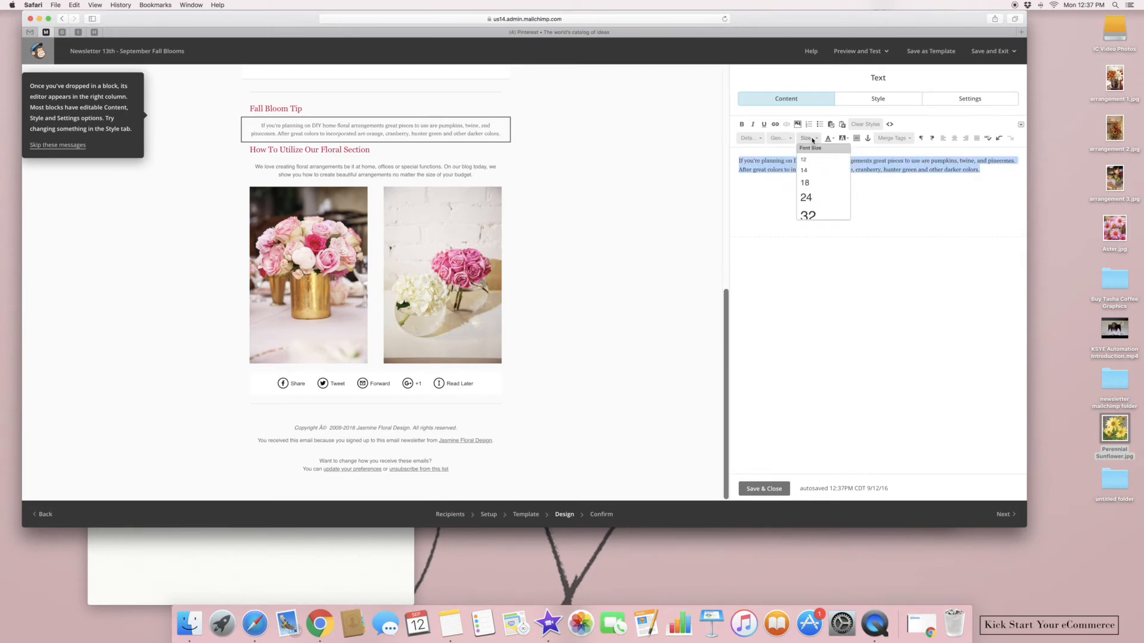
click(813, 171)
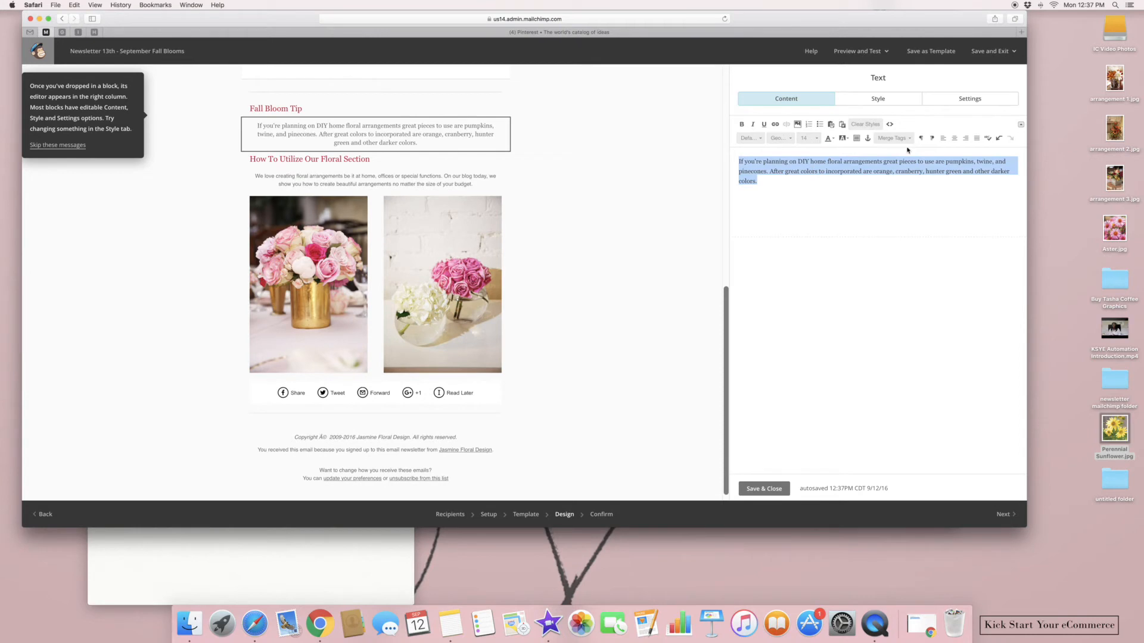
click(942, 139)
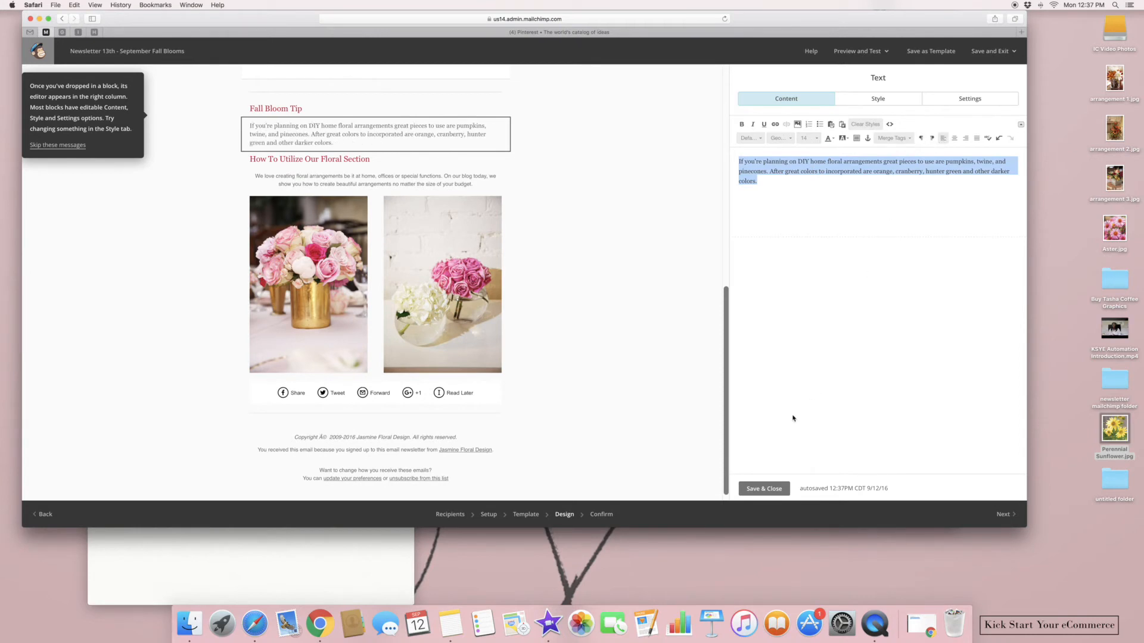
Save the tip text, then select the whole intro paragraph under Fall Blooms To Brighten Your Home
click(771, 490)
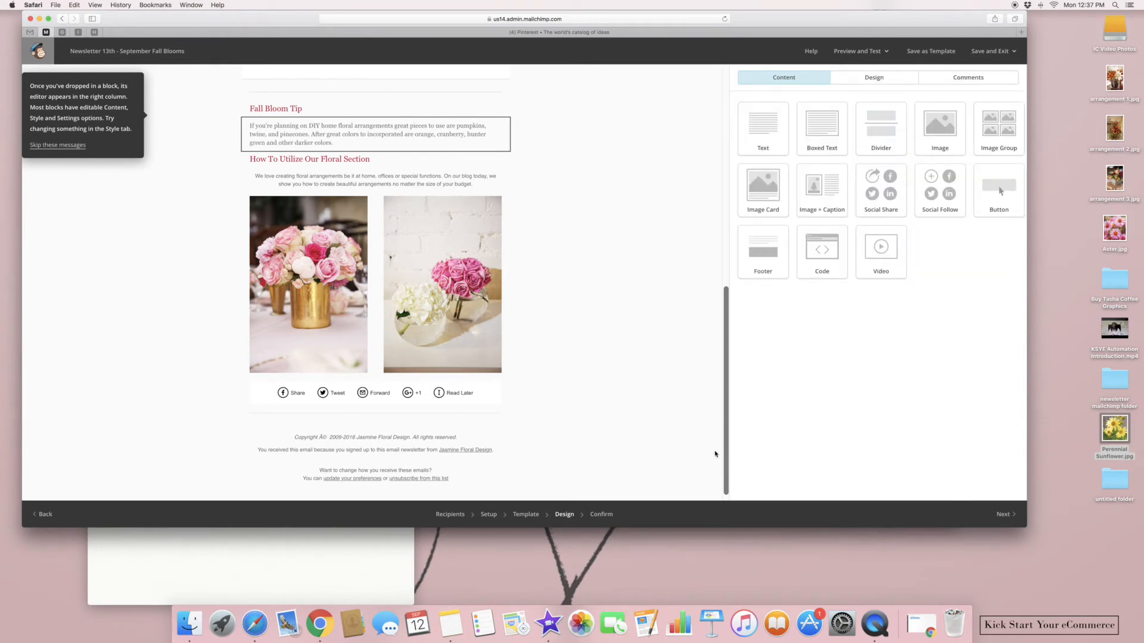
drag(728, 446, 708, 244)
click(473, 226)
drag(864, 216, 730, 189)
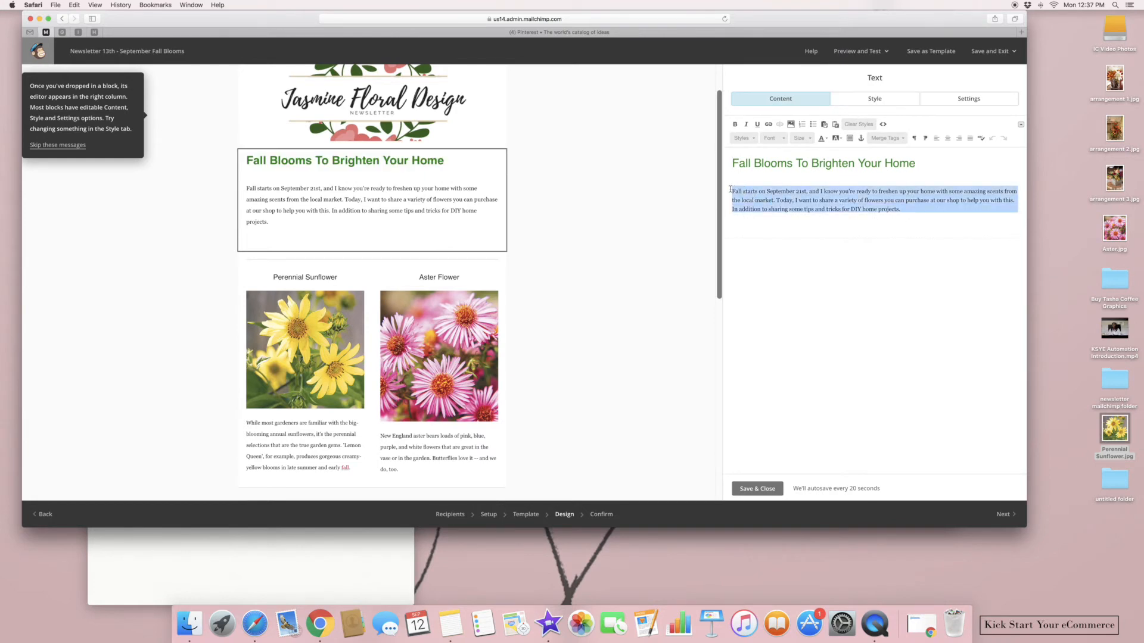
Set the intro paragraph to font size 14 and save and close its editor
click(803, 141)
click(804, 192)
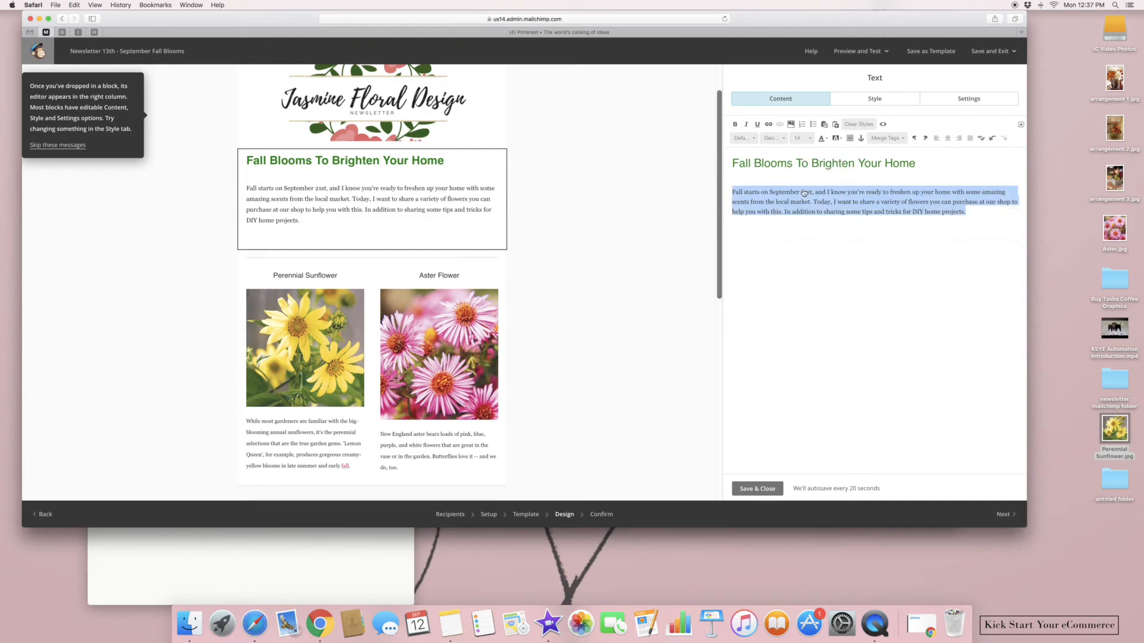
click(822, 165)
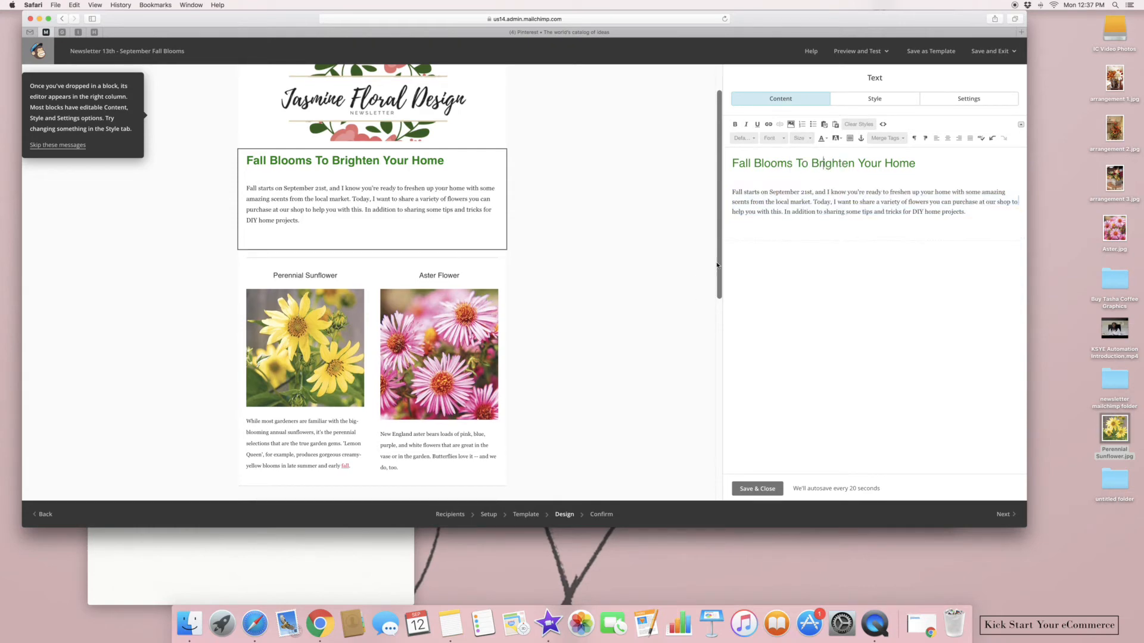
scroll(714, 266, down, 5)
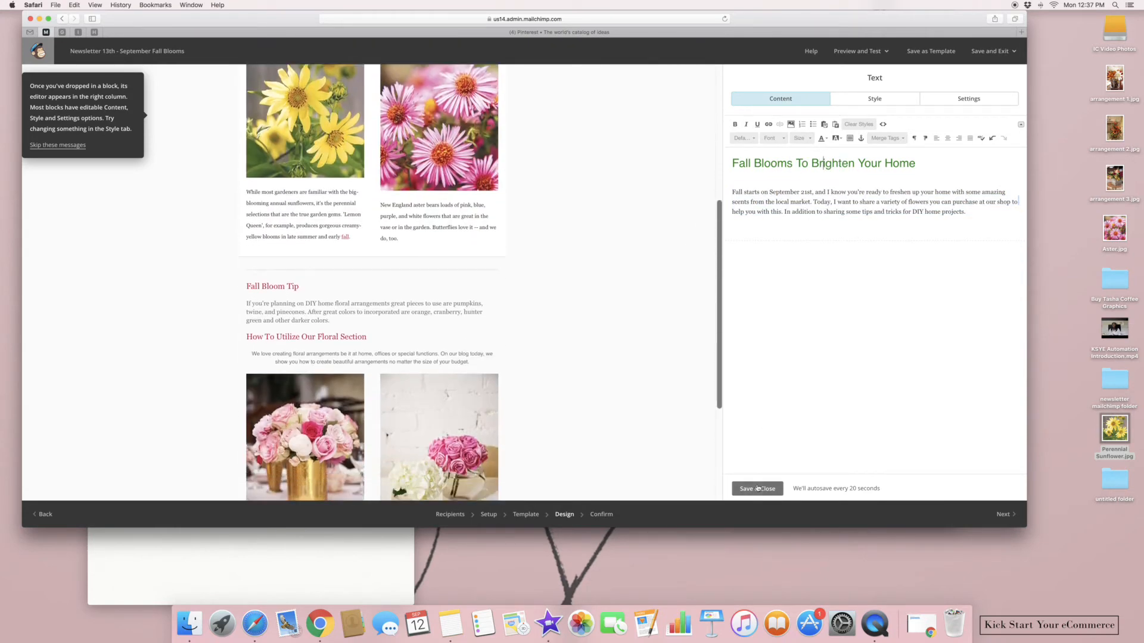
click(758, 488)
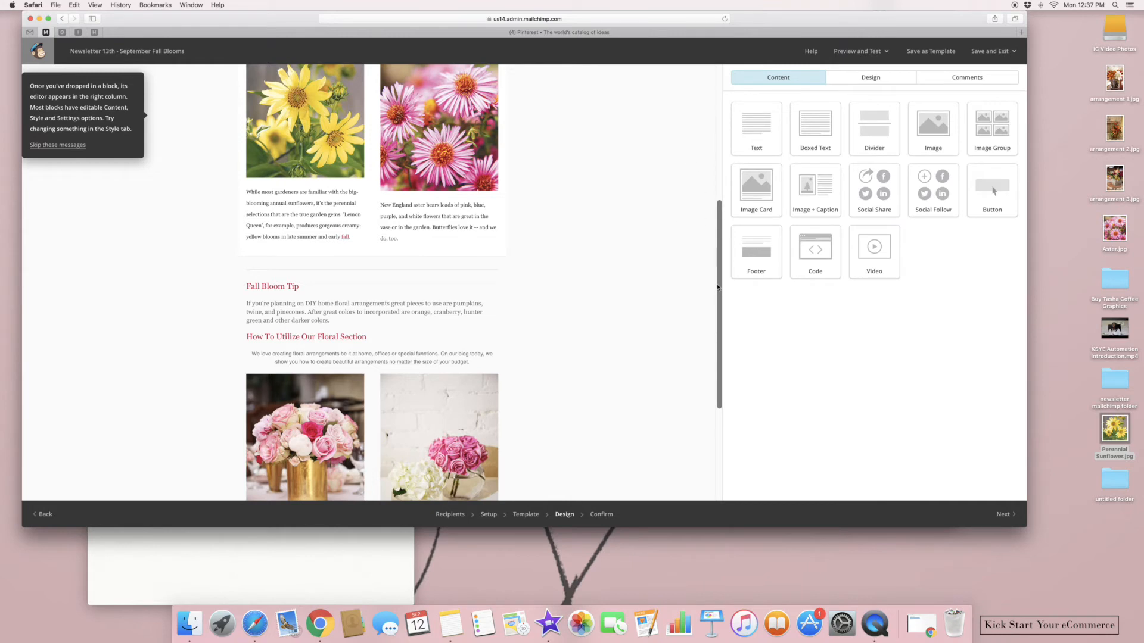
scroll(713, 345, down, 4)
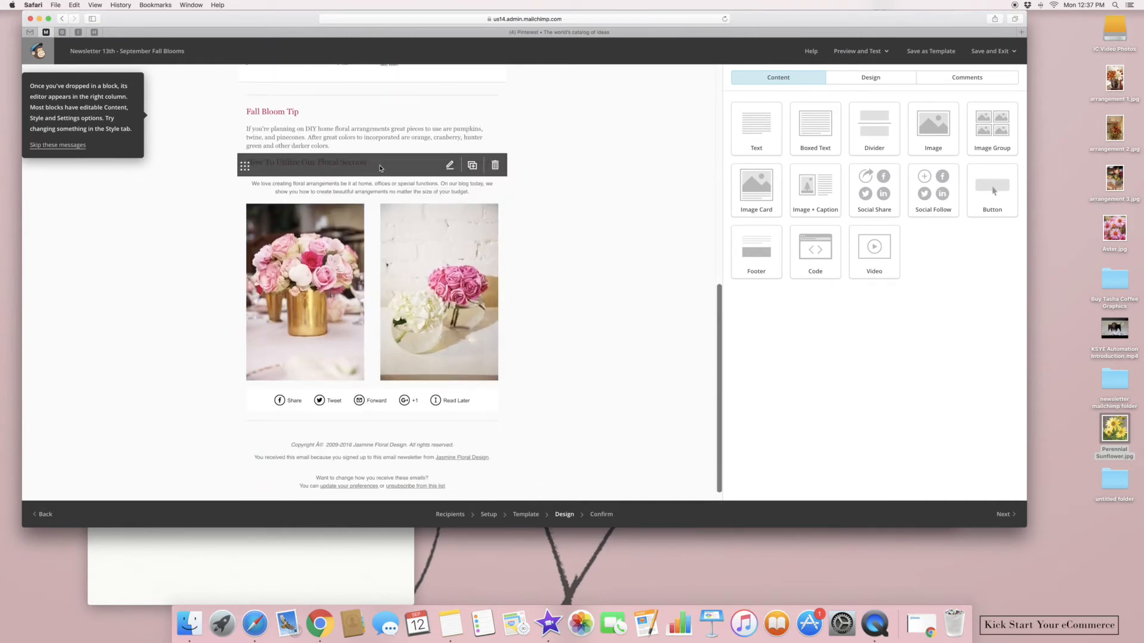
Replace 'How To Utilize Our Floral Section' with 'Floral Arrangements At Jasmine Floral Design' and save
click(376, 168)
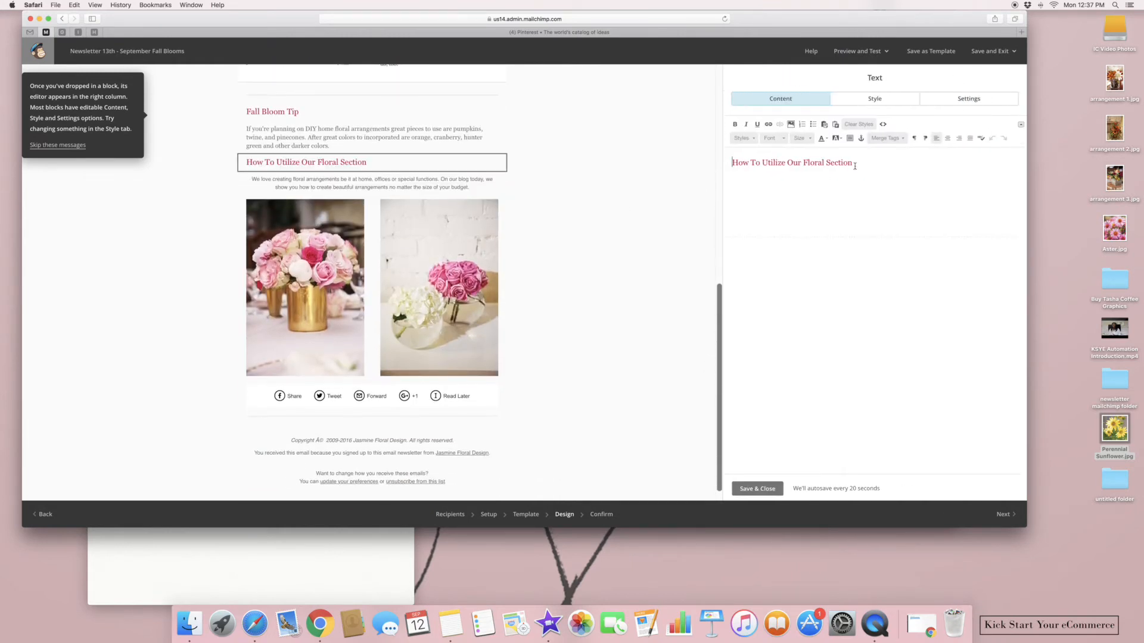
drag(854, 166, 704, 152)
key(BackSpace)
text(Flor)
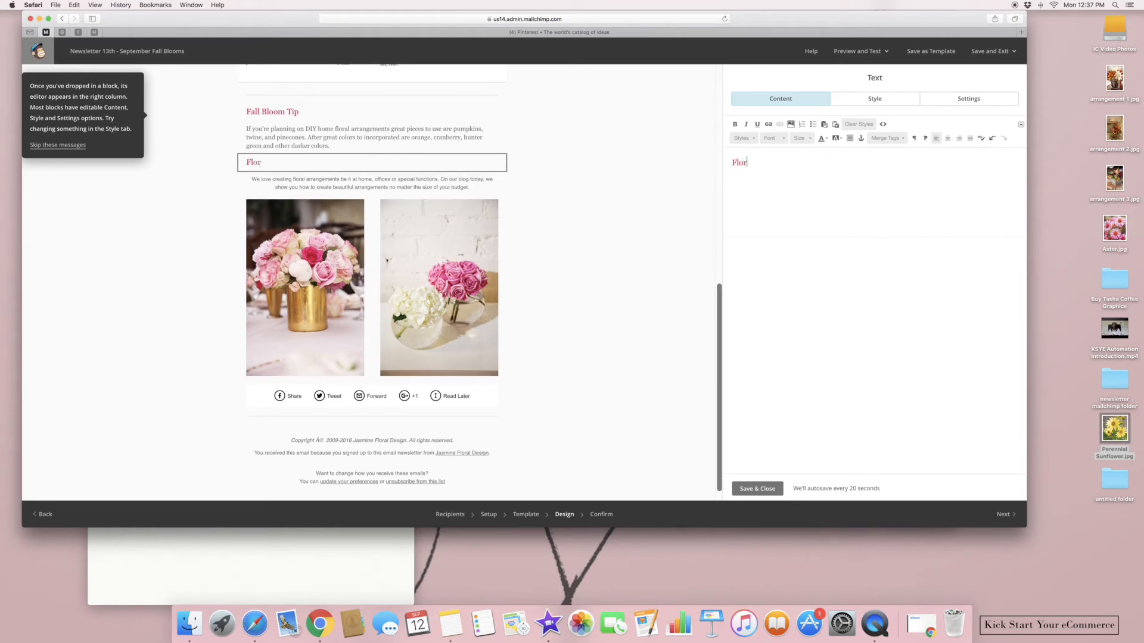
text(al Arrangements Ar)
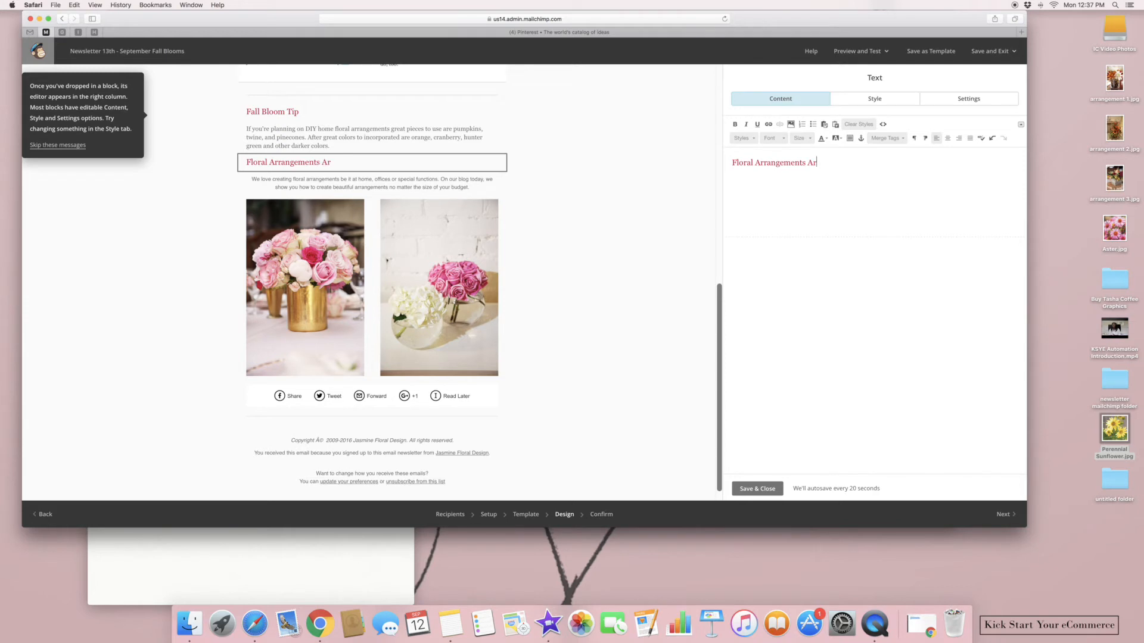
text(Ha)
key(BackSpace)
key(BackSpace)
text(Jasmine Floral D)
text(n)
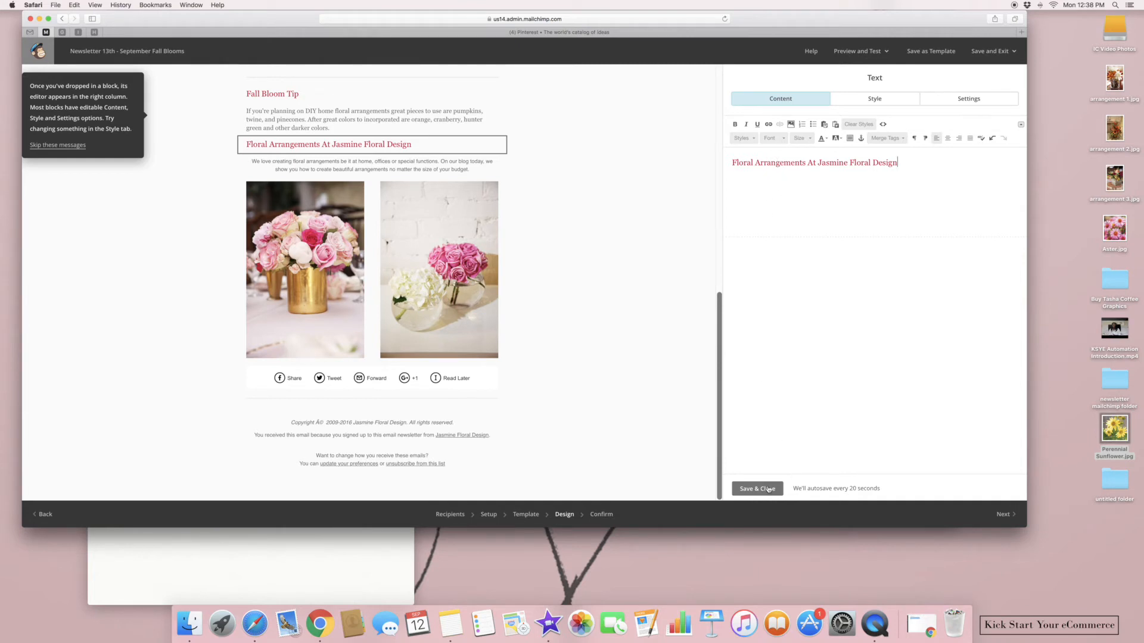
click(768, 489)
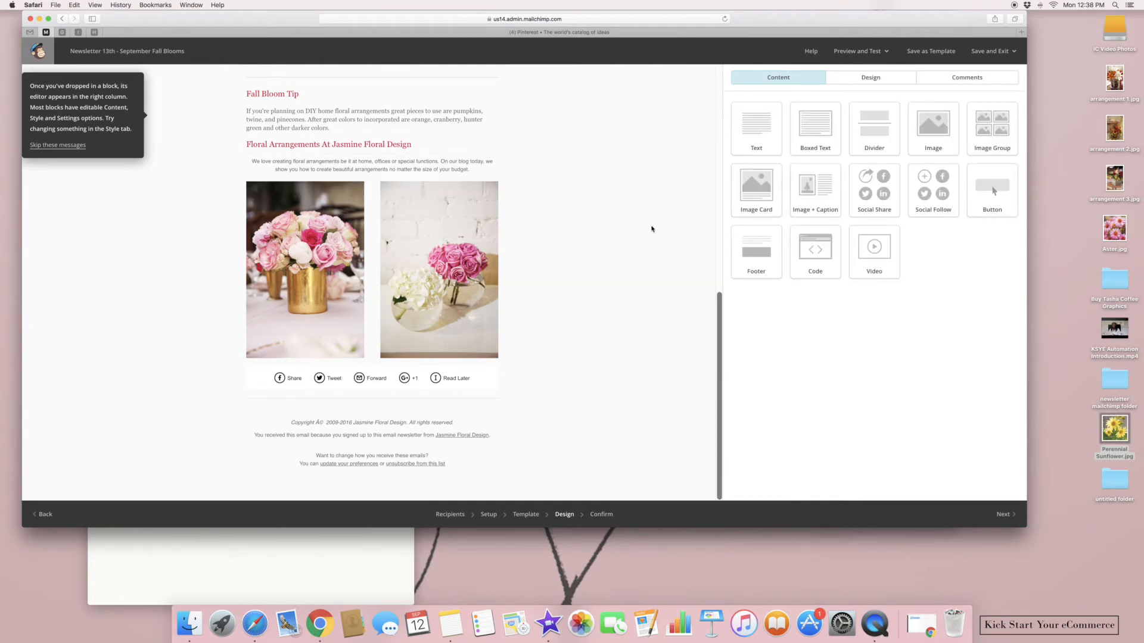
Drop arrangement 1.jpg into the right photo block and arrangement 2.jpg into the left one
drag(1120, 104, 463, 287)
drag(1110, 134, 361, 242)
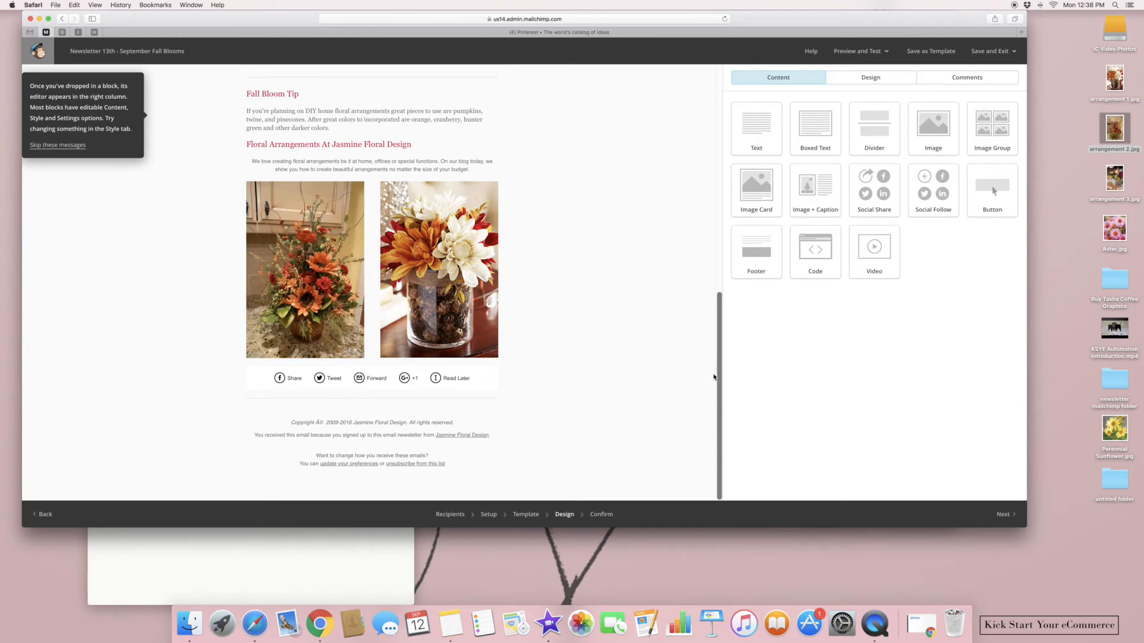
drag(717, 385, 717, 272)
scroll(541, 358, down, 3)
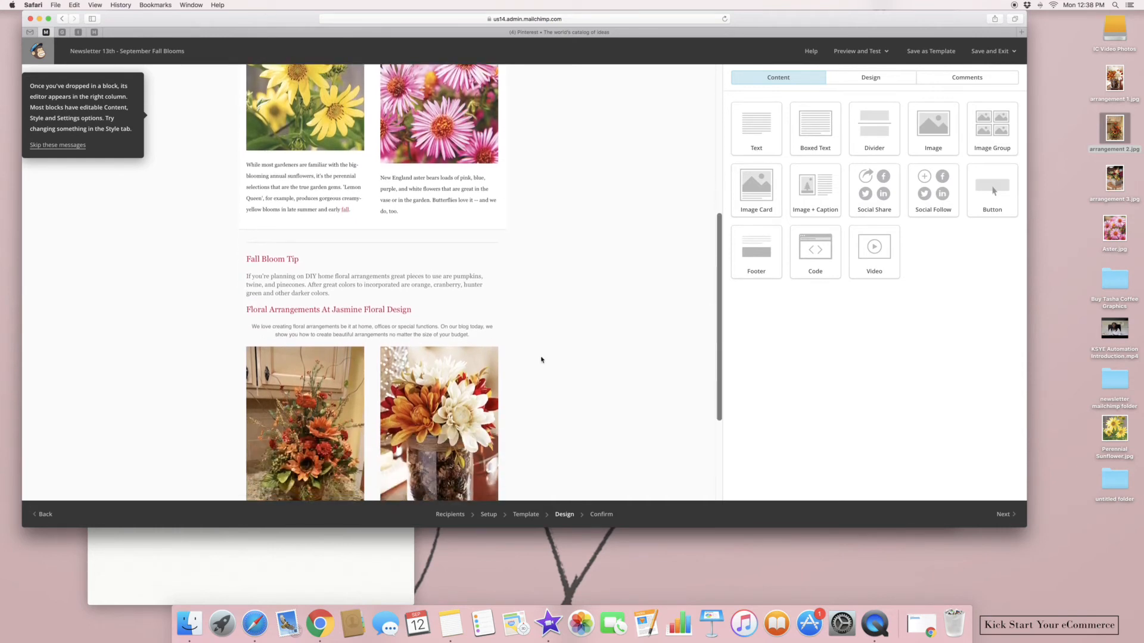
Replace the blog sentence with an announcement of pre-orders for weekly, bi-weekly and monthly home deliveries
click(426, 355)
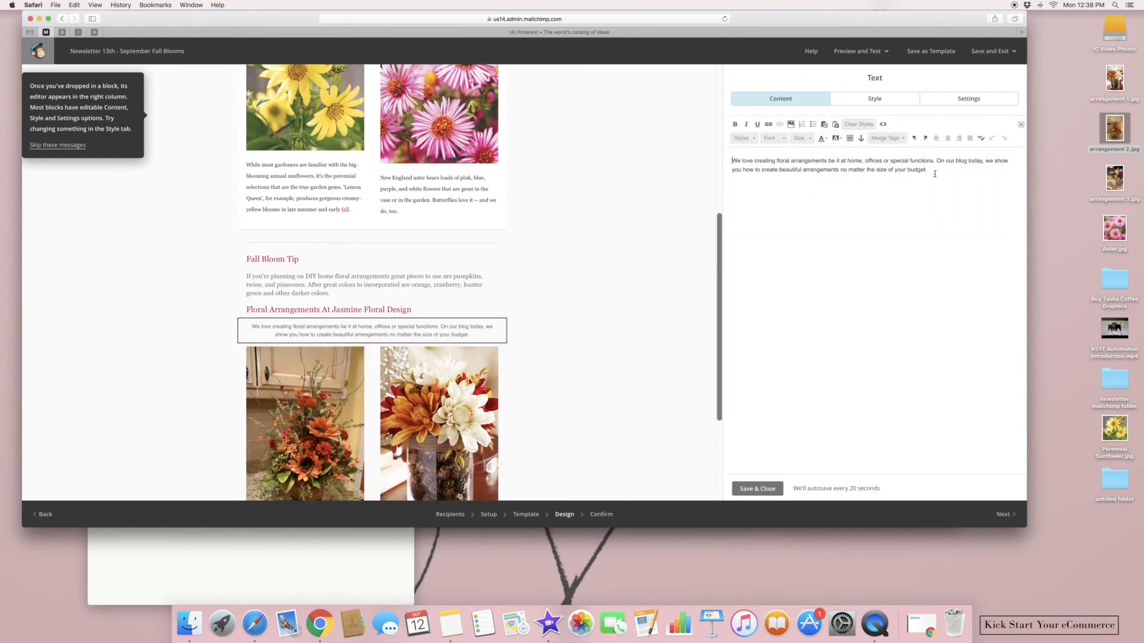
drag(937, 175, 934, 162)
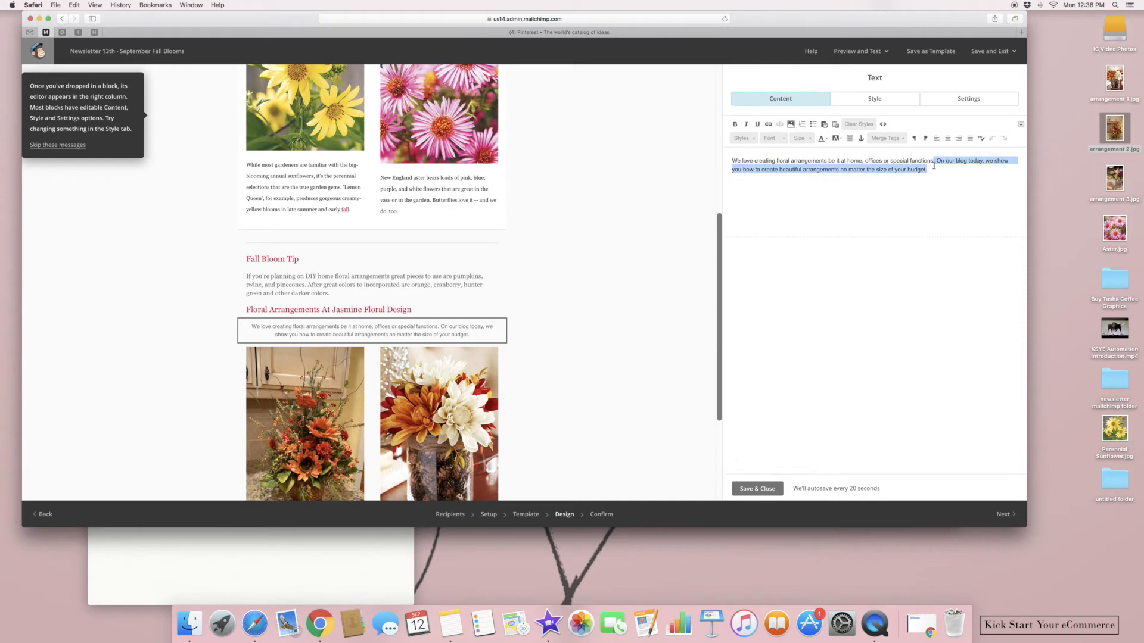
key(BackSpace)
text(We are starting pre order for wee)
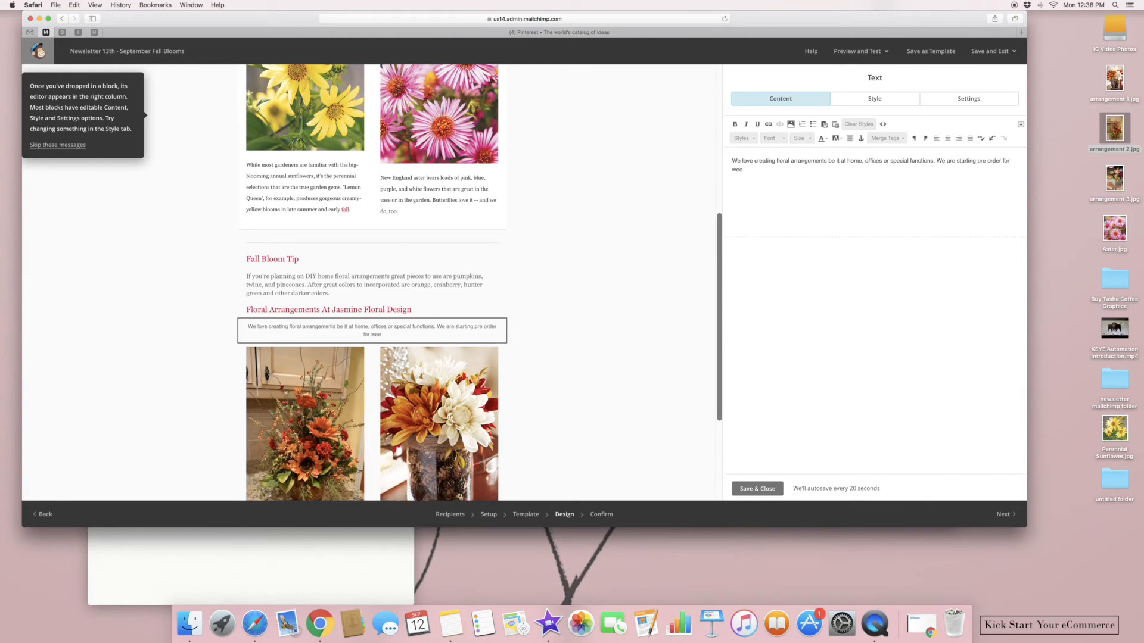
text(kly home)
key(BackSpace)
key(BackSpace)
key(BackSpace)
key(BackSpace)
key(BackSpace)
key(BackSpace)
text(bi weekly and monthly home d)
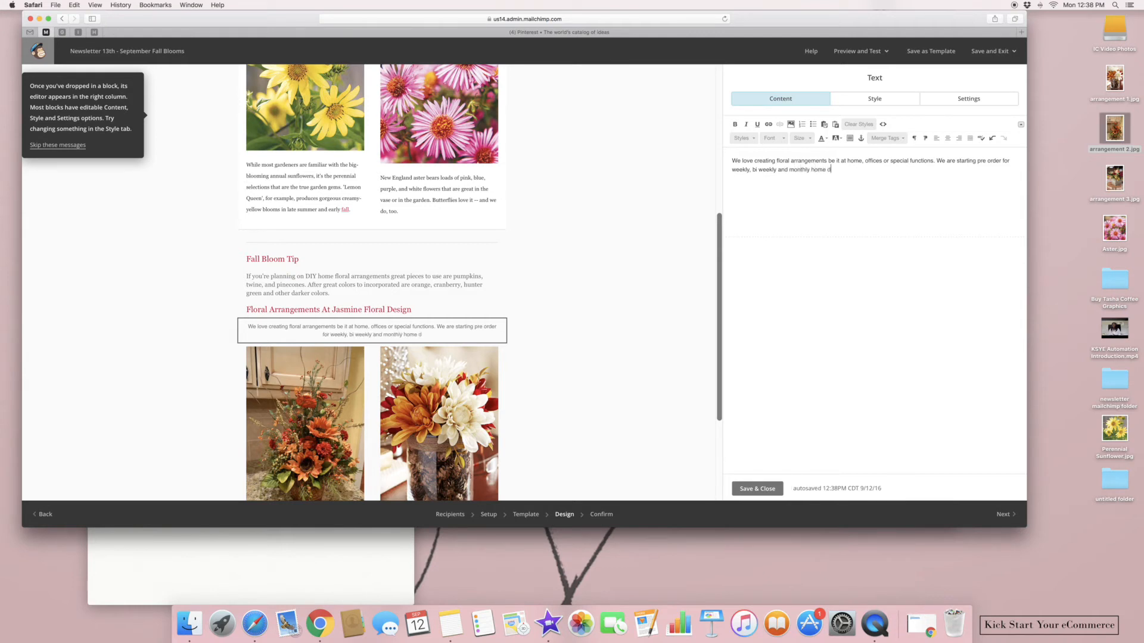
text(ev)
key(BackSpace)
text(liveries.)
Add the examples sentence and promo code FallDesignJasmine15 for 15% off online or in store
text(Below they can see some examples of what we can create for them. If)
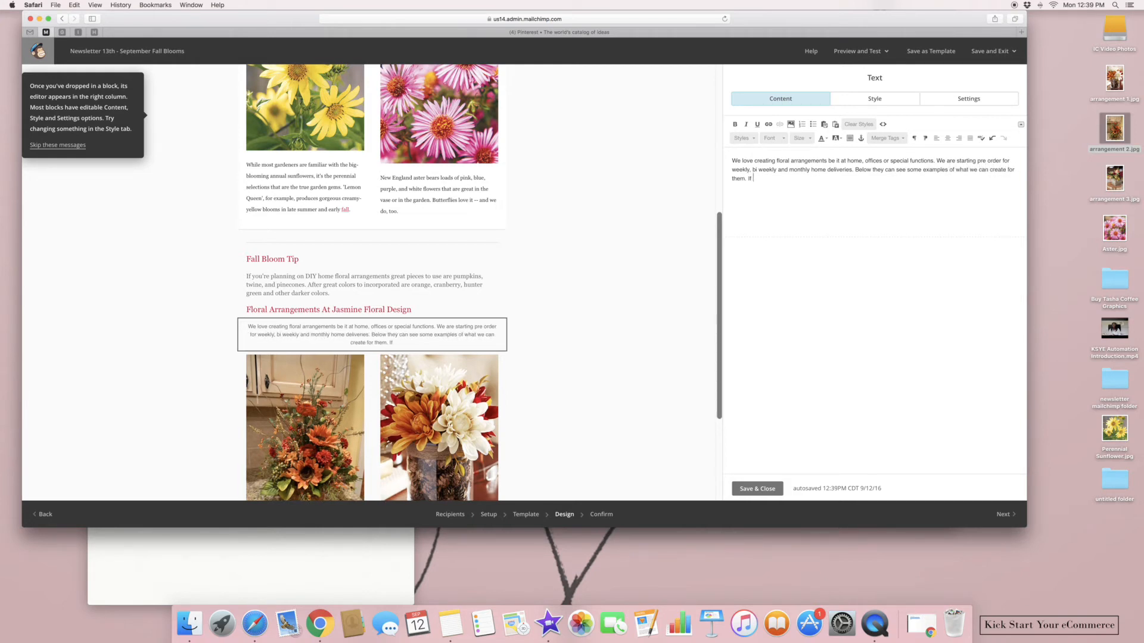
text( they are inter)
key(BackSpace)
key(BackSpace)
key(BackSpace)
key(BackSpace)
key(BackSpace)
key(BackSpace)
key(BackSpace)
key(BackSpace)
key(BackSpace)
key(BackSpace)
key(BackSpace)
text(If you're interested in receiving some)
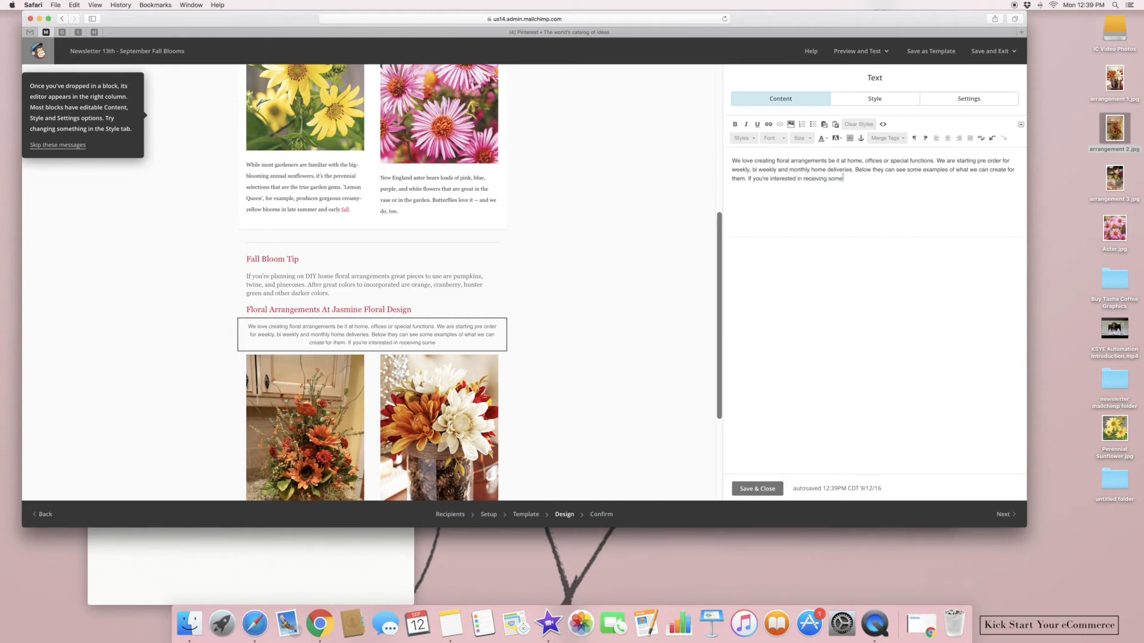
text( beautiful arrangements to brighten)
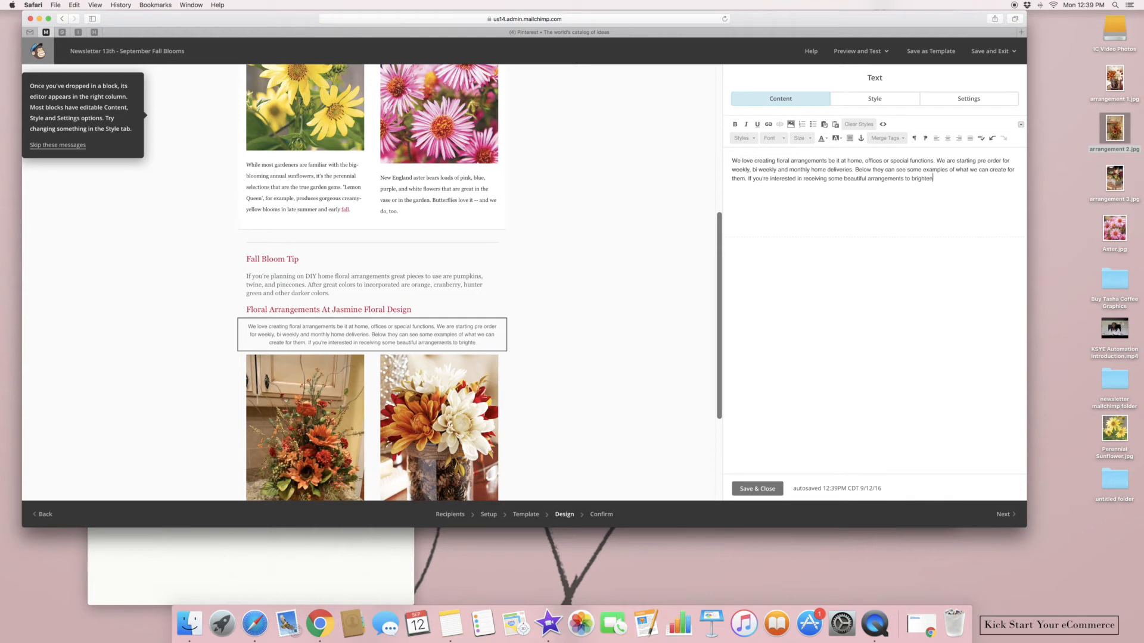
text( up your home. Use promo code)
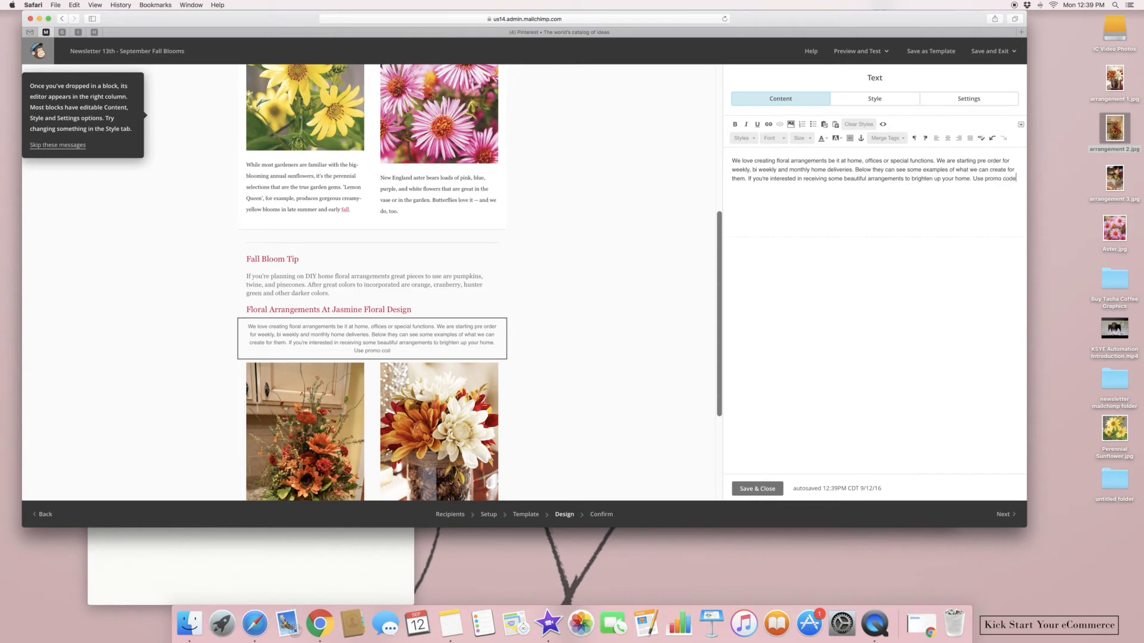
text(: FallDae)
key(BackSpace)
key(BackSpace)
text(esignJasmine15 to save 15)
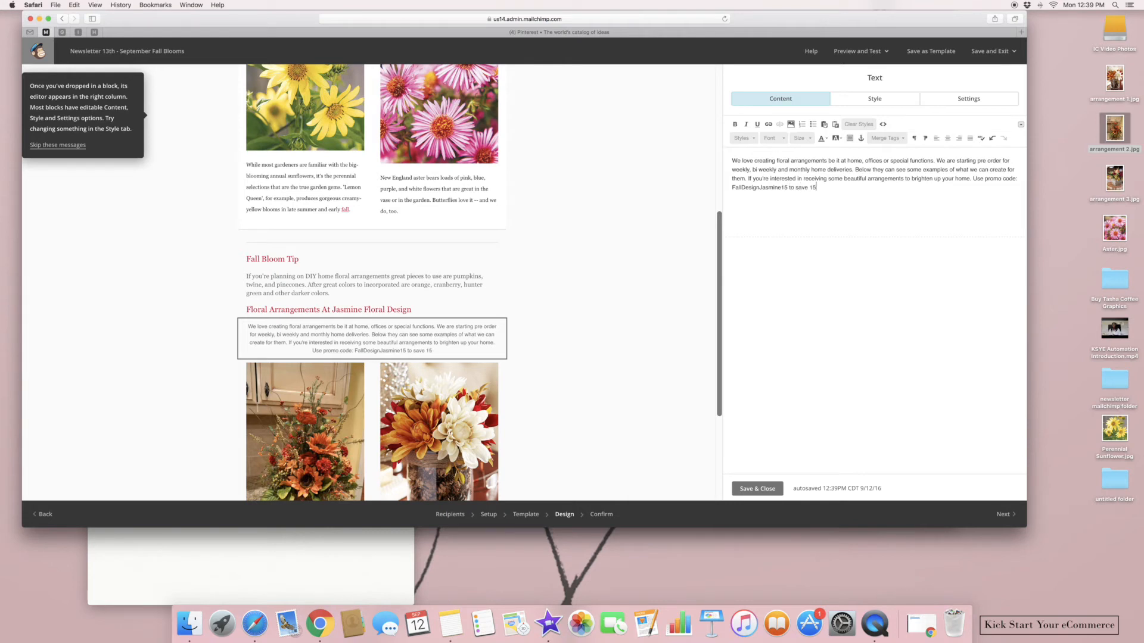
text(% off your order online or in store.)
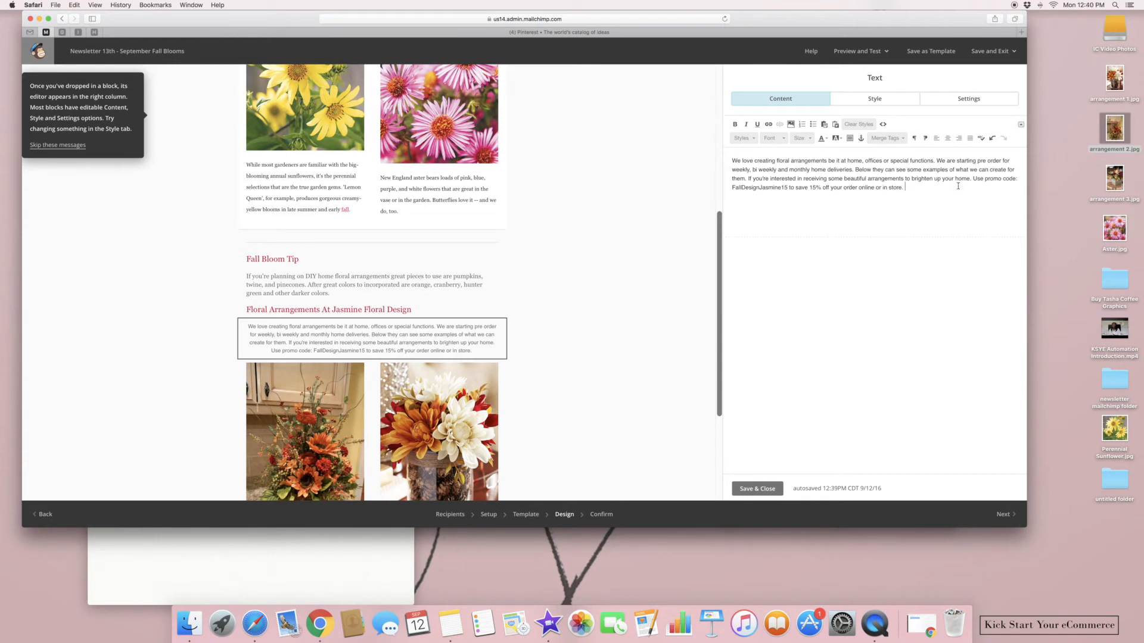
Make the promo-code sentence bold and green, then save and close the paragraph editor
drag(974, 178, 992, 196)
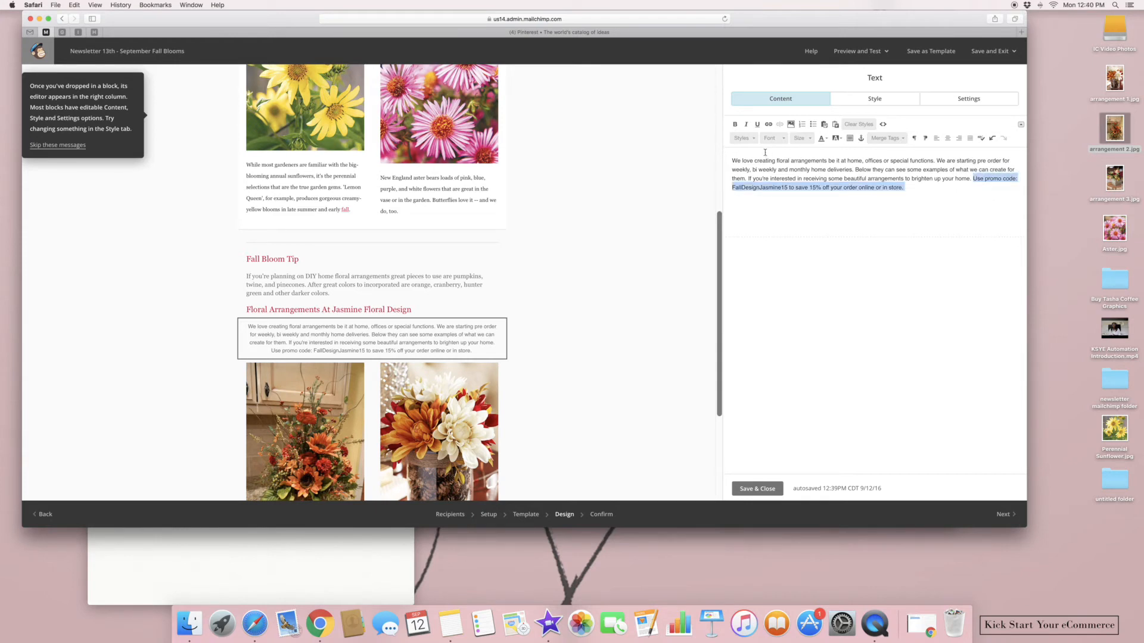
click(735, 125)
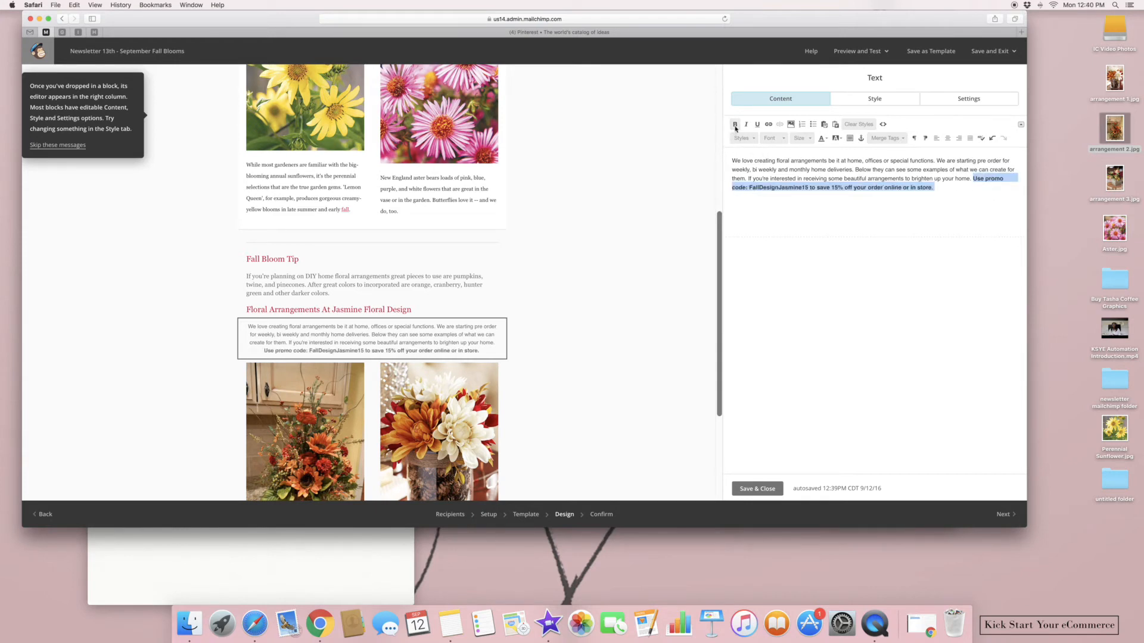
click(783, 142)
click(800, 141)
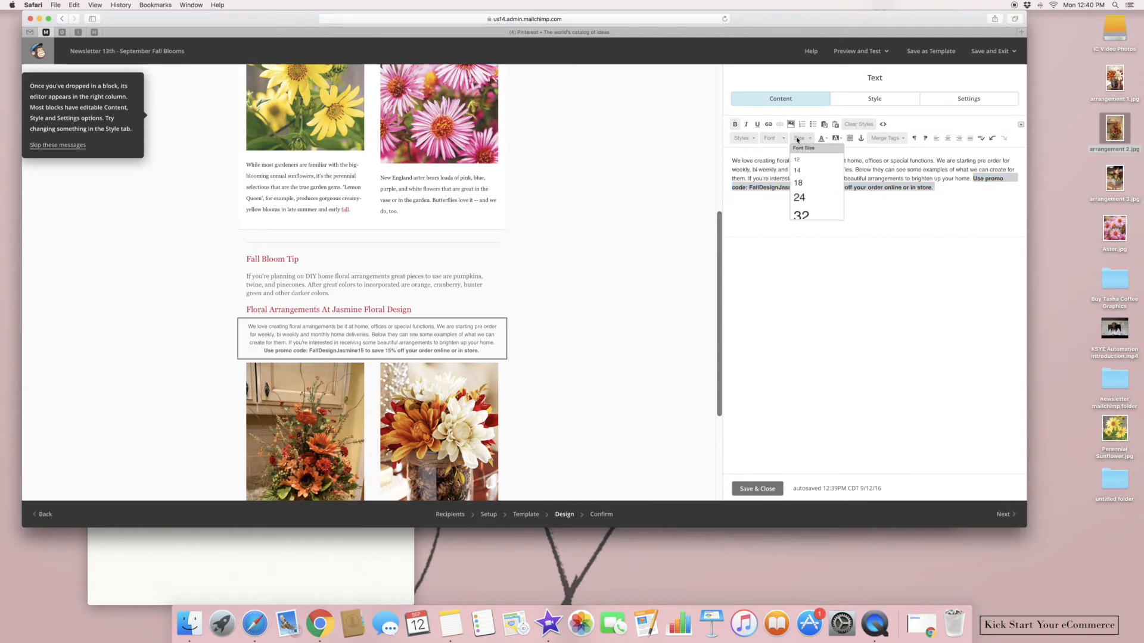
click(826, 142)
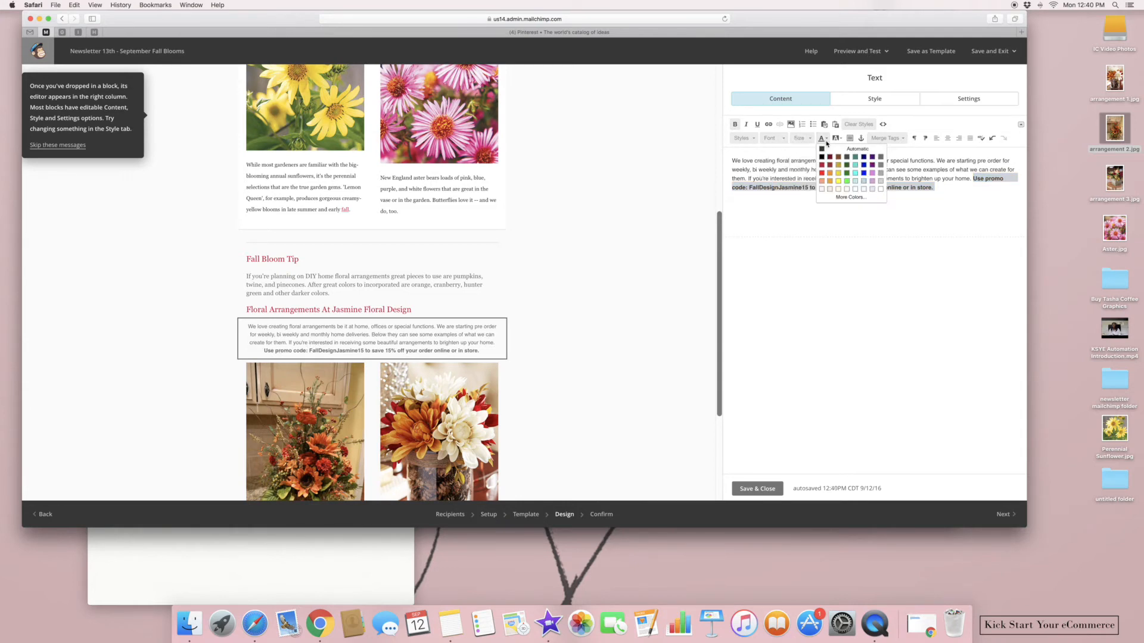
click(847, 173)
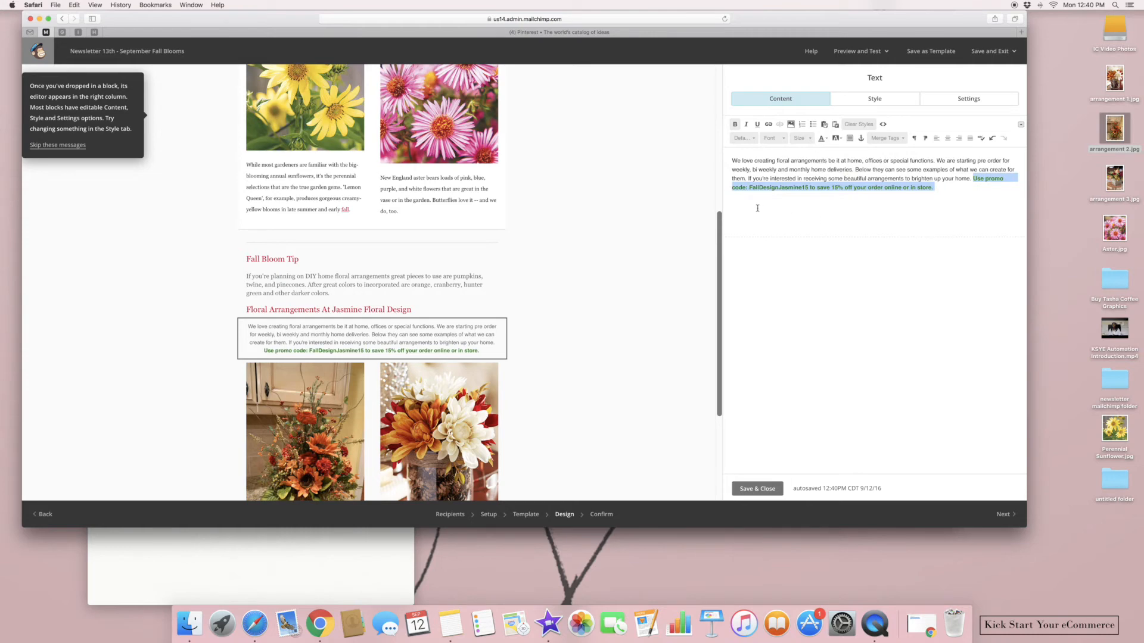
click(744, 488)
drag(716, 374, 690, 205)
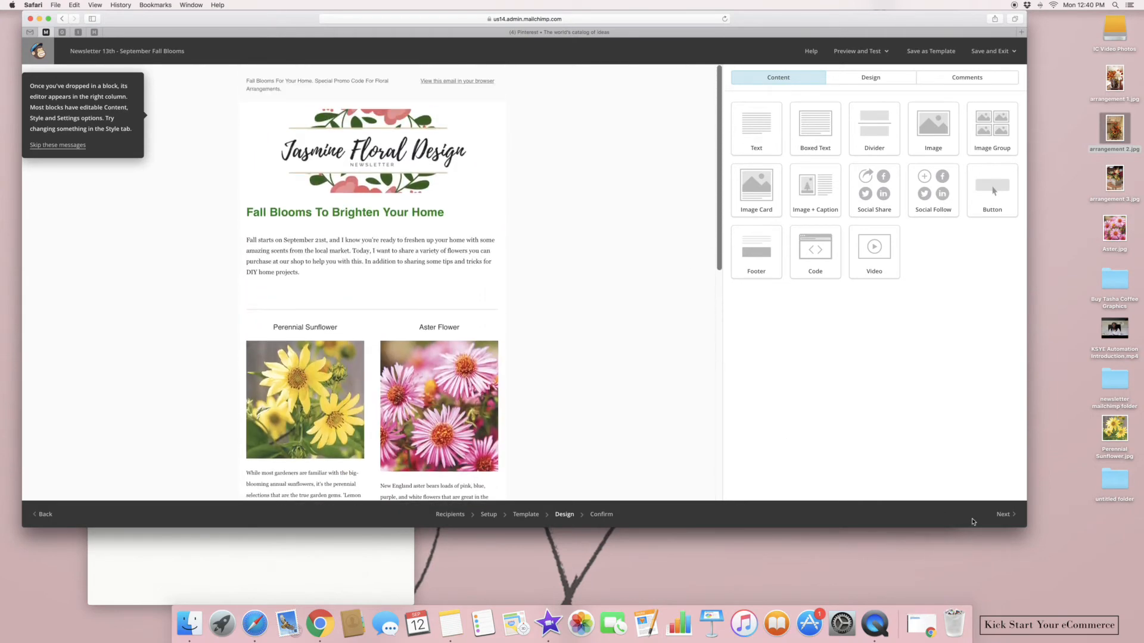
Advance the campaign to Confirm and check the scheduled delivery date of September 12 2016, 2:00 PM
click(1002, 514)
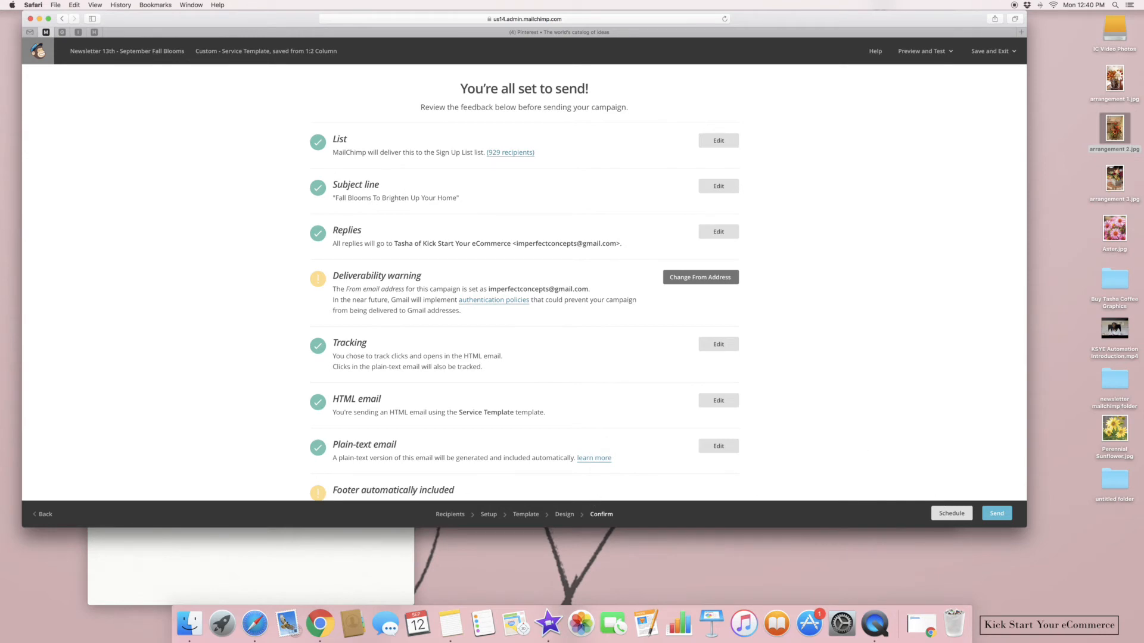
scroll(887, 429, down, 5)
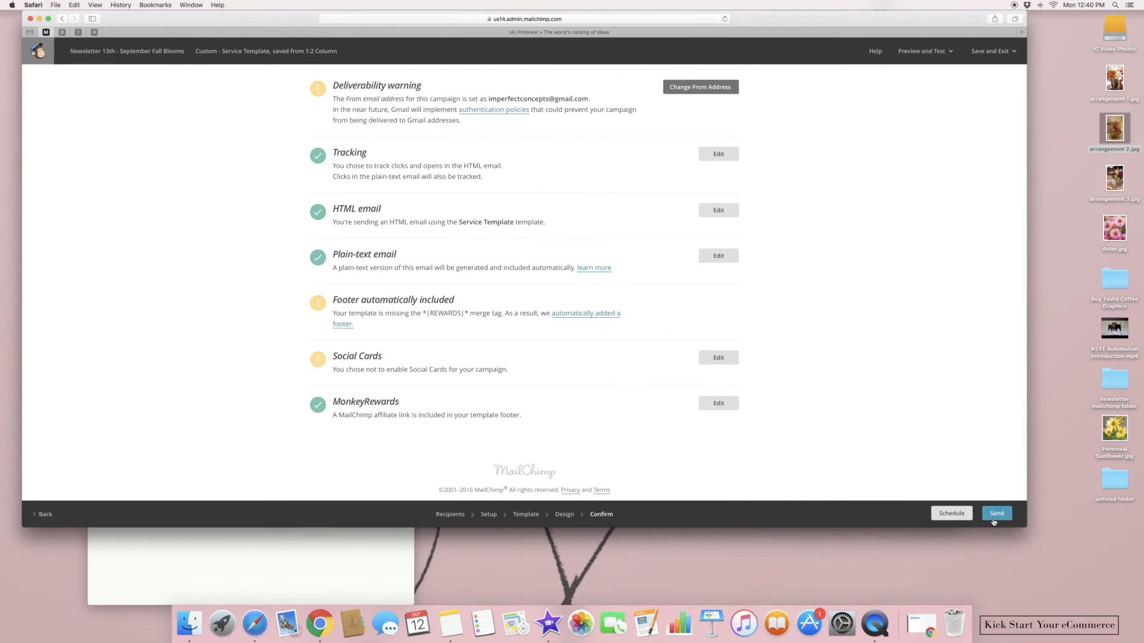
click(954, 516)
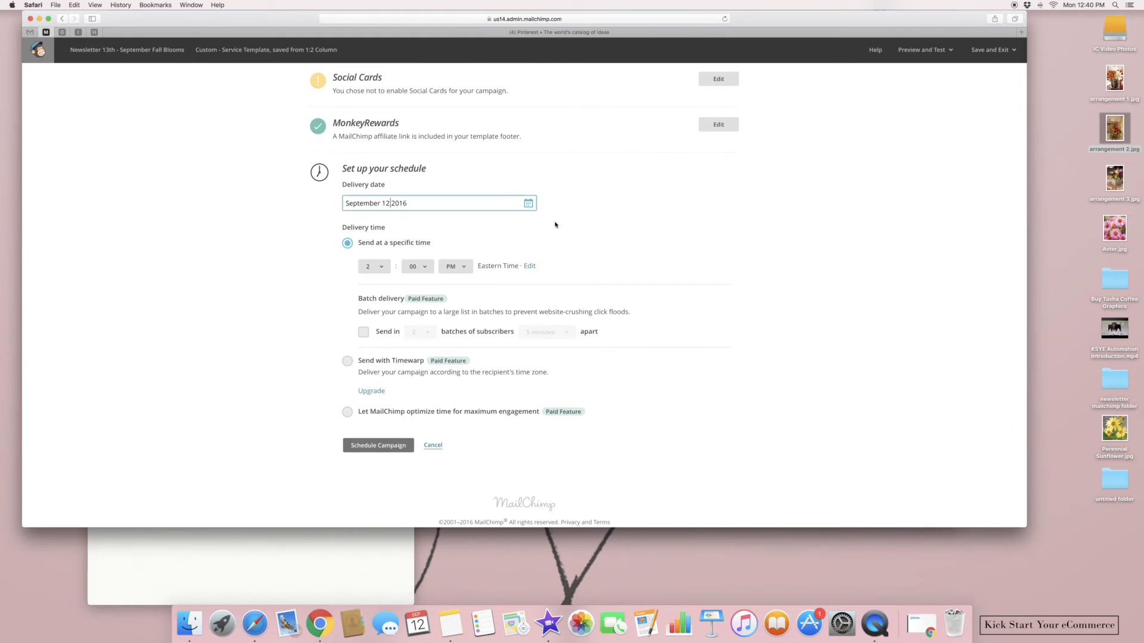
click(529, 203)
click(577, 256)
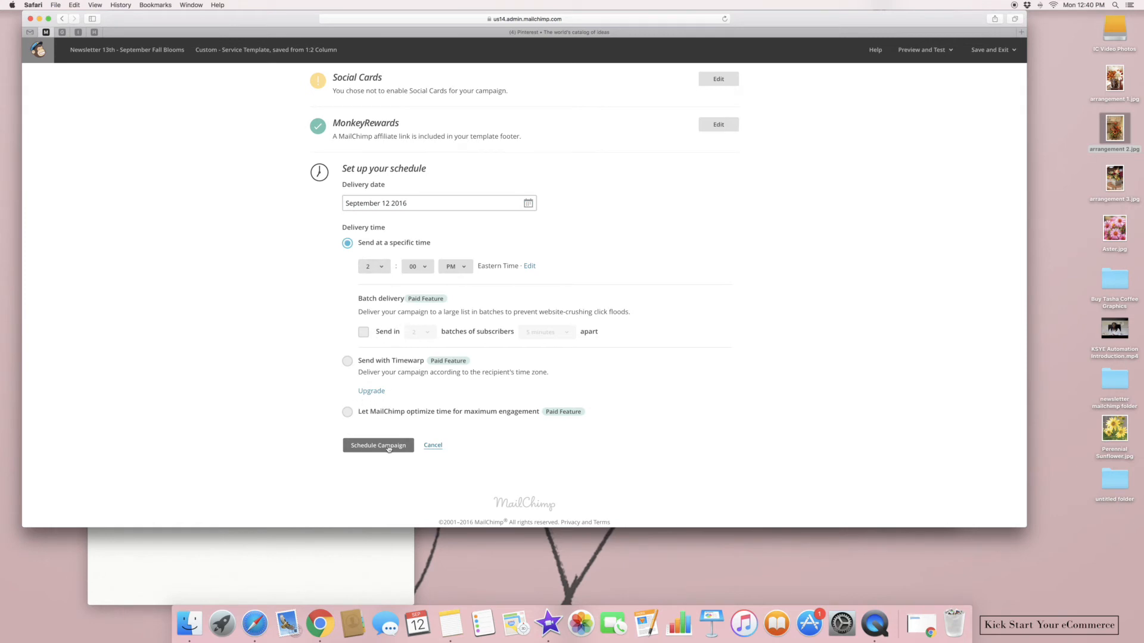
Preview the finished newsletter and scroll through its desktop layout
click(918, 50)
click(901, 75)
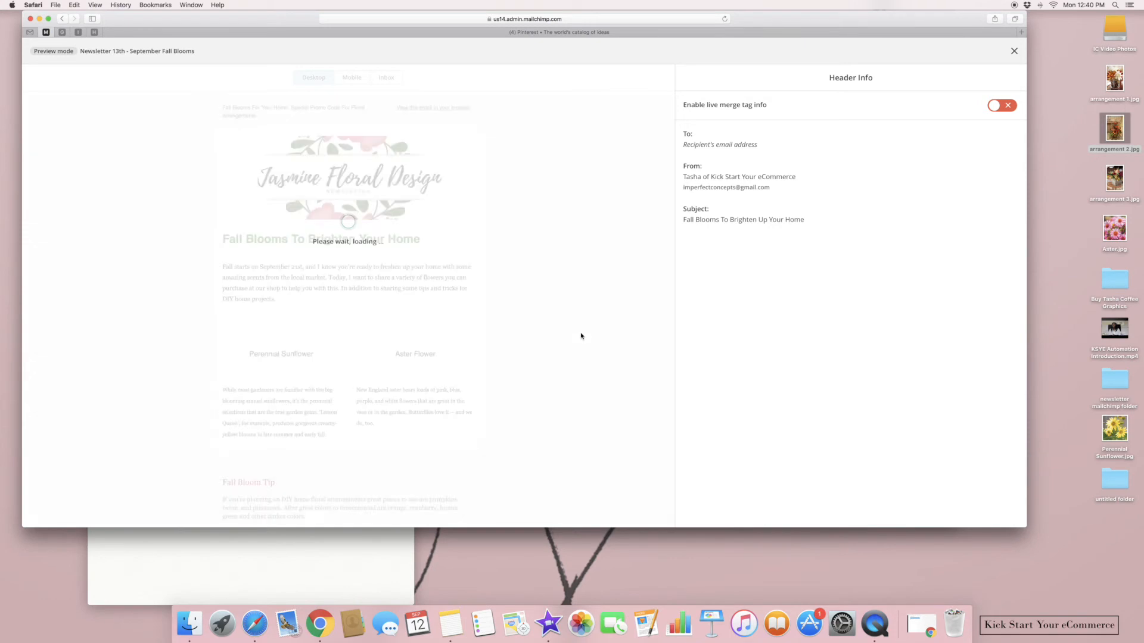
scroll(604, 236, down, 3)
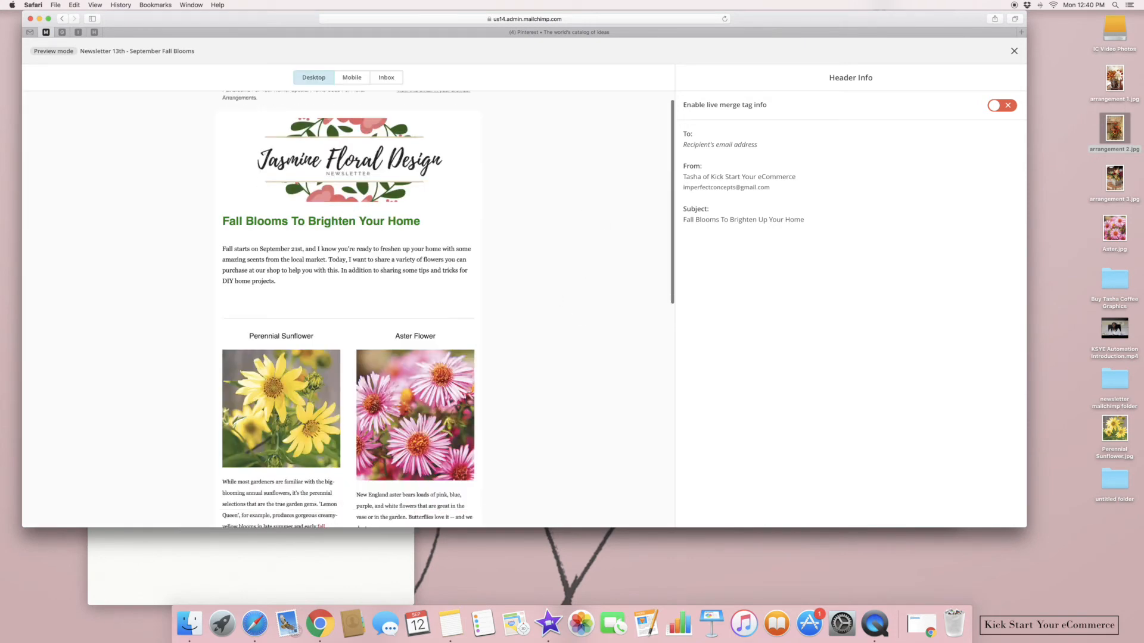
scroll(449, 310, down, 8)
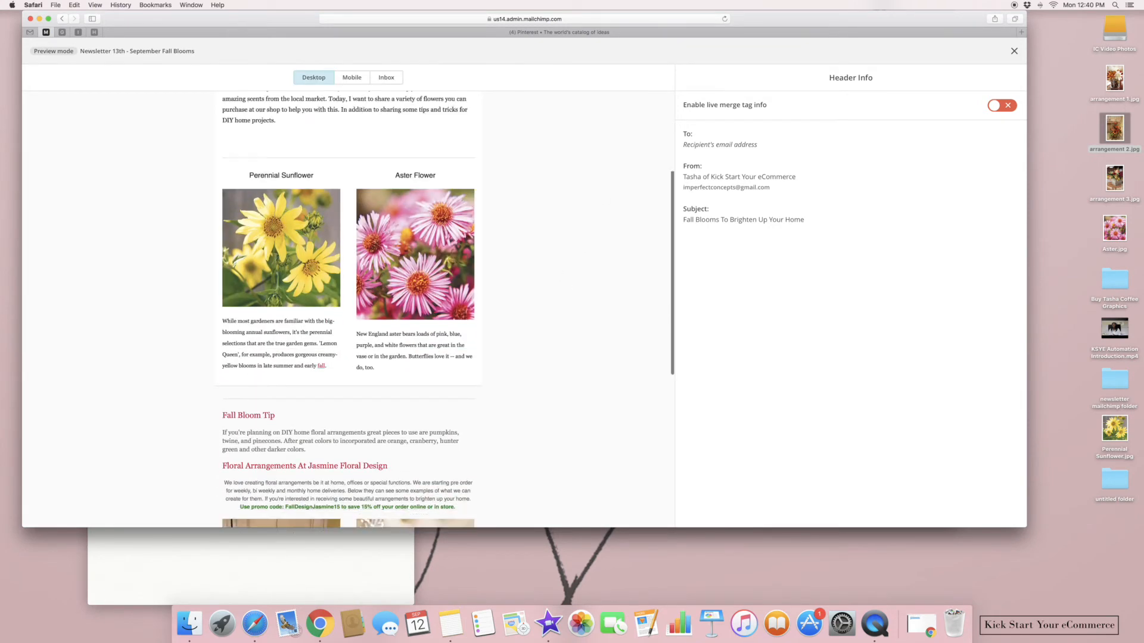
scroll(349, 309, down, 8)
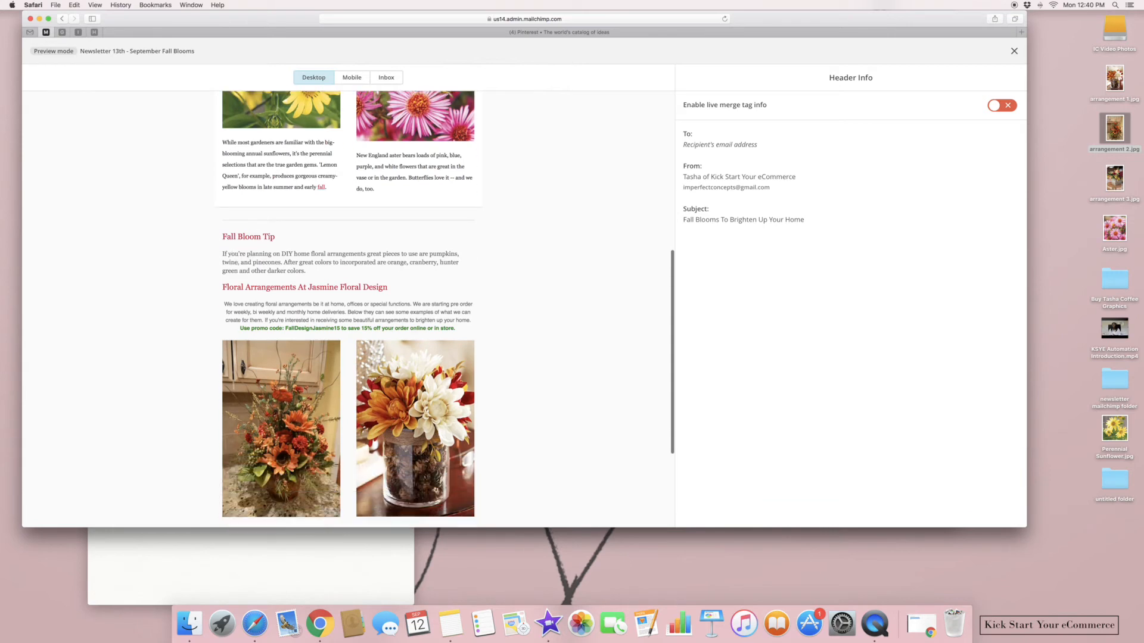
scroll(348, 309, up, 7)
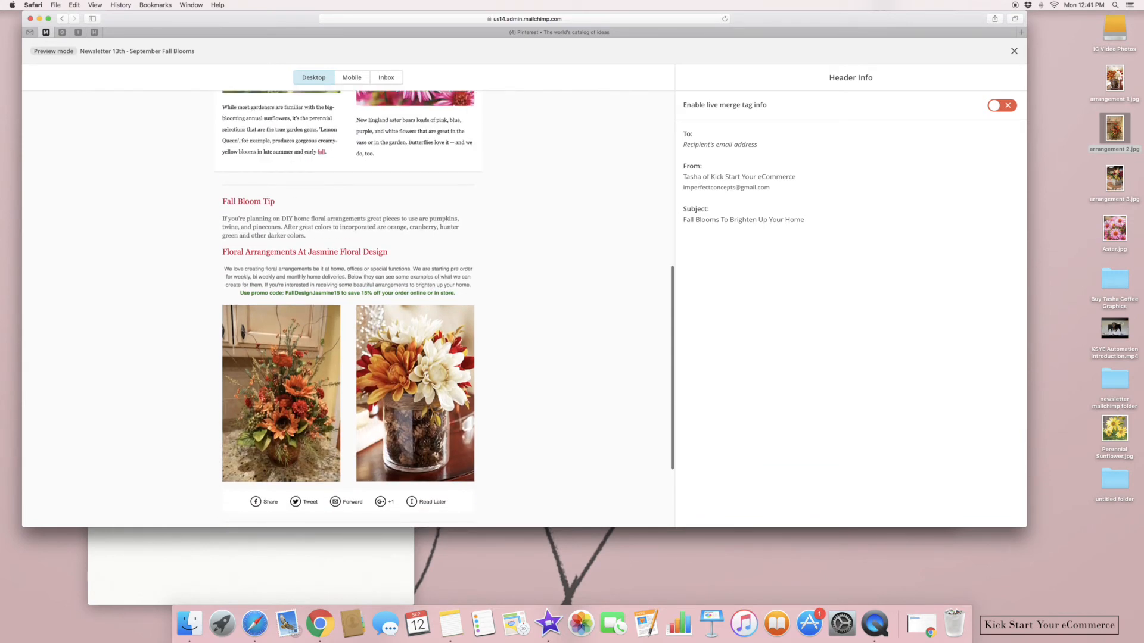
scroll(445, 309, up, 3)
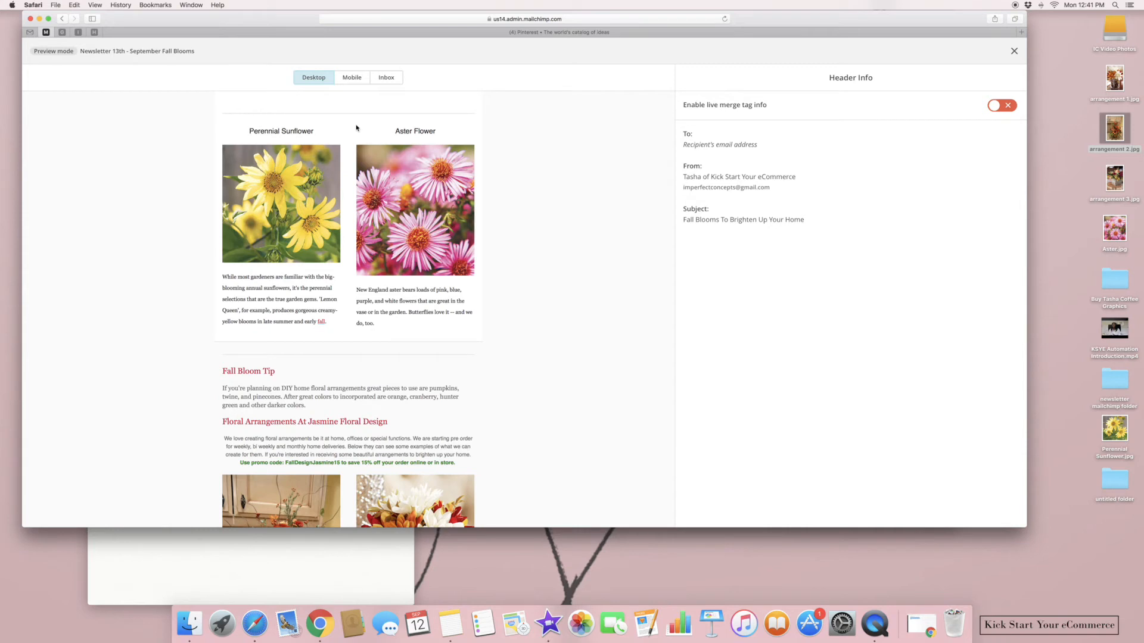
scroll(644, 228, up, 8)
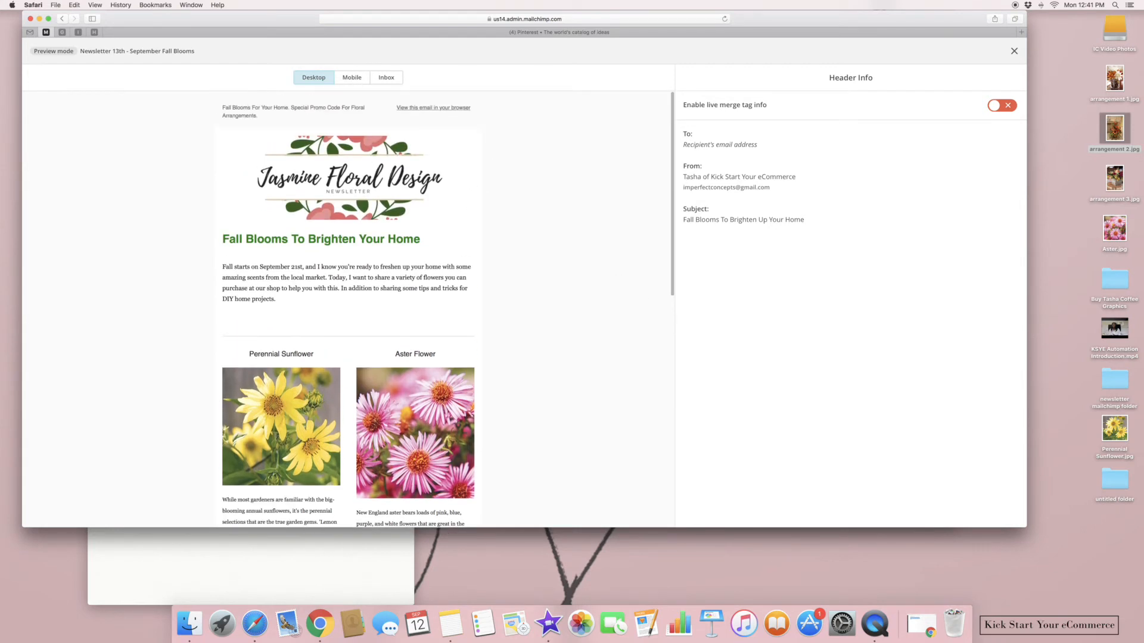
Scroll through the mobile preview of the newsletter, then close the preview
click(356, 80)
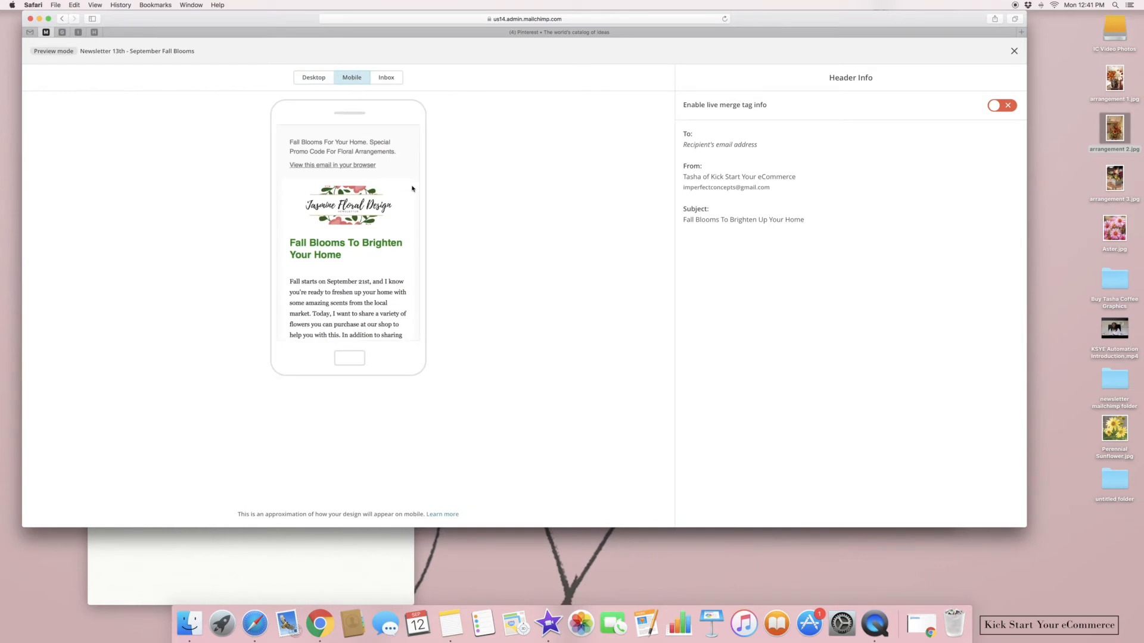
scroll(414, 205, down, 5)
scroll(354, 232, down, 12)
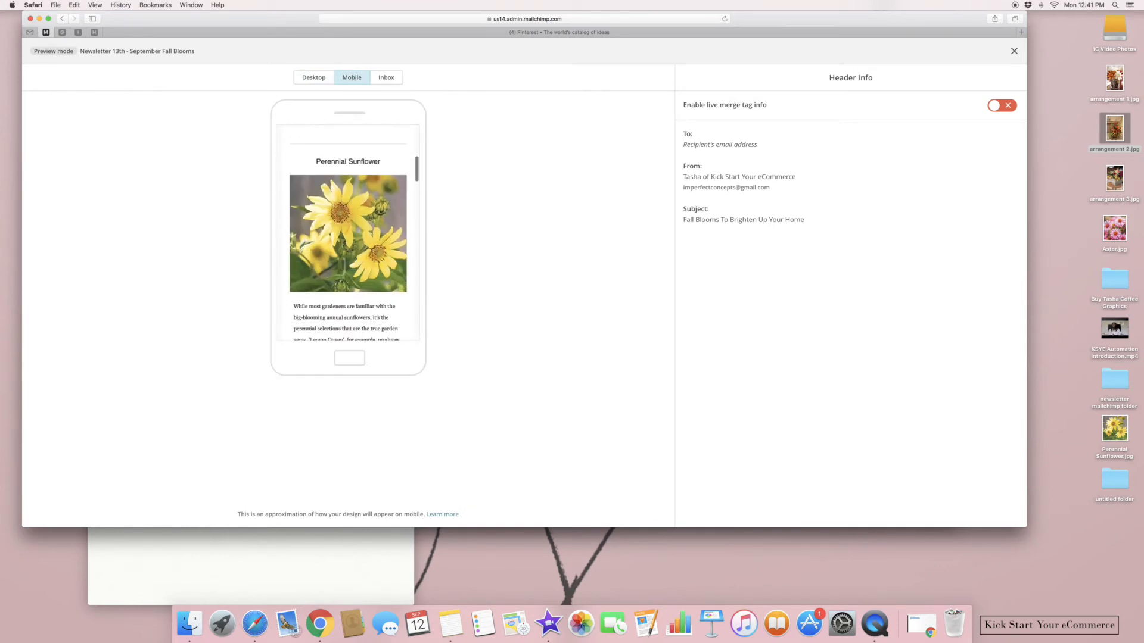
scroll(348, 232, down, 10)
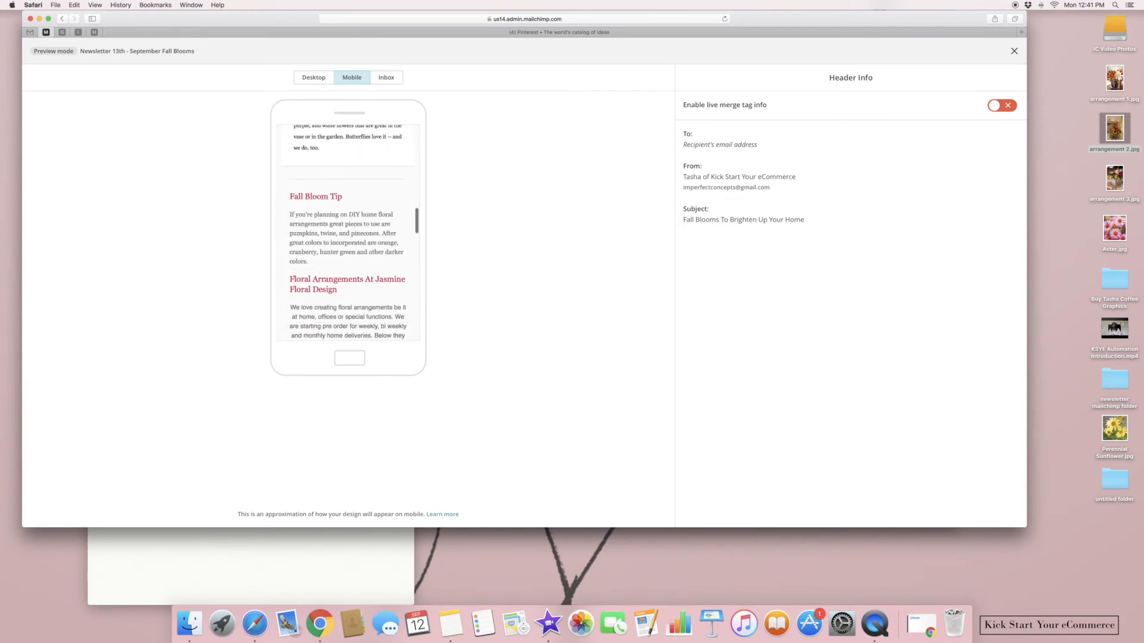
scroll(347, 232, down, 10)
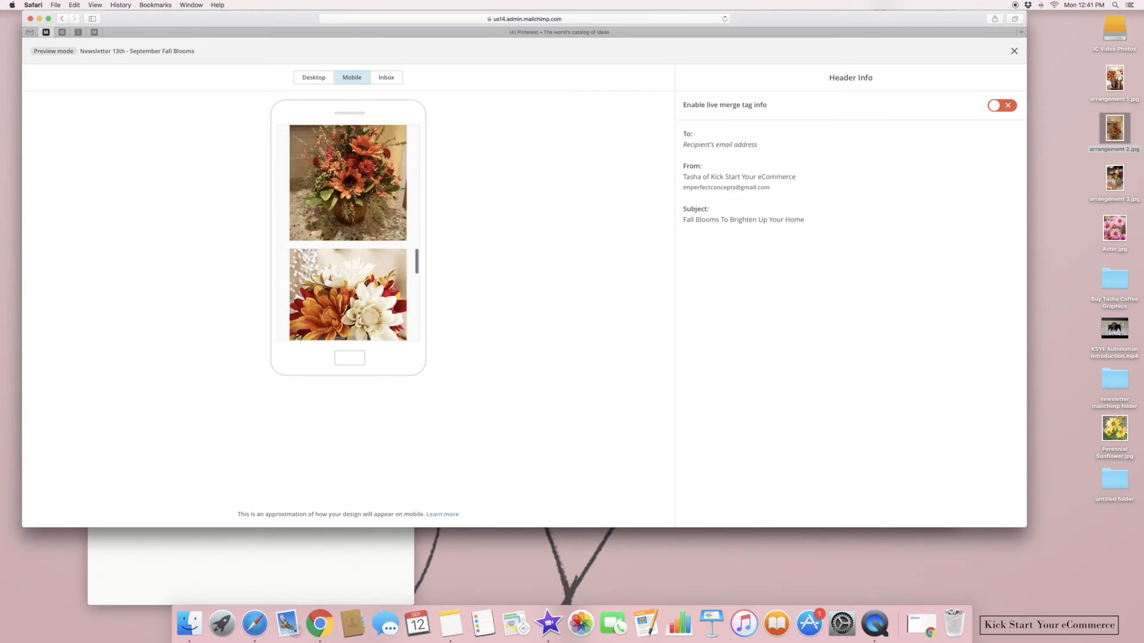
scroll(354, 233, down, 10)
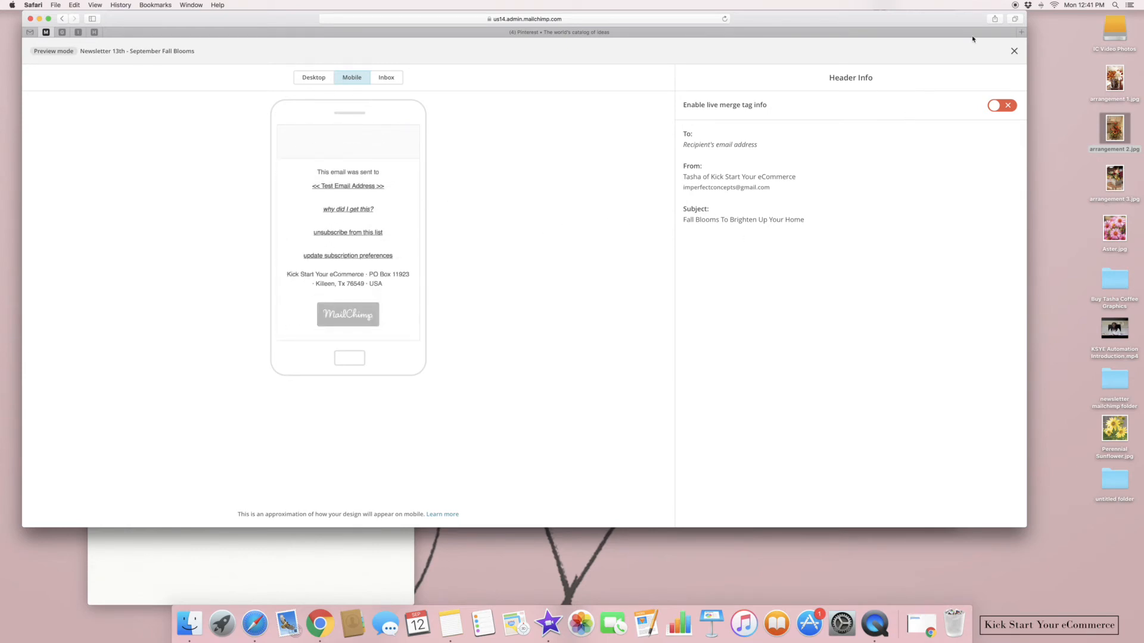
click(1013, 52)
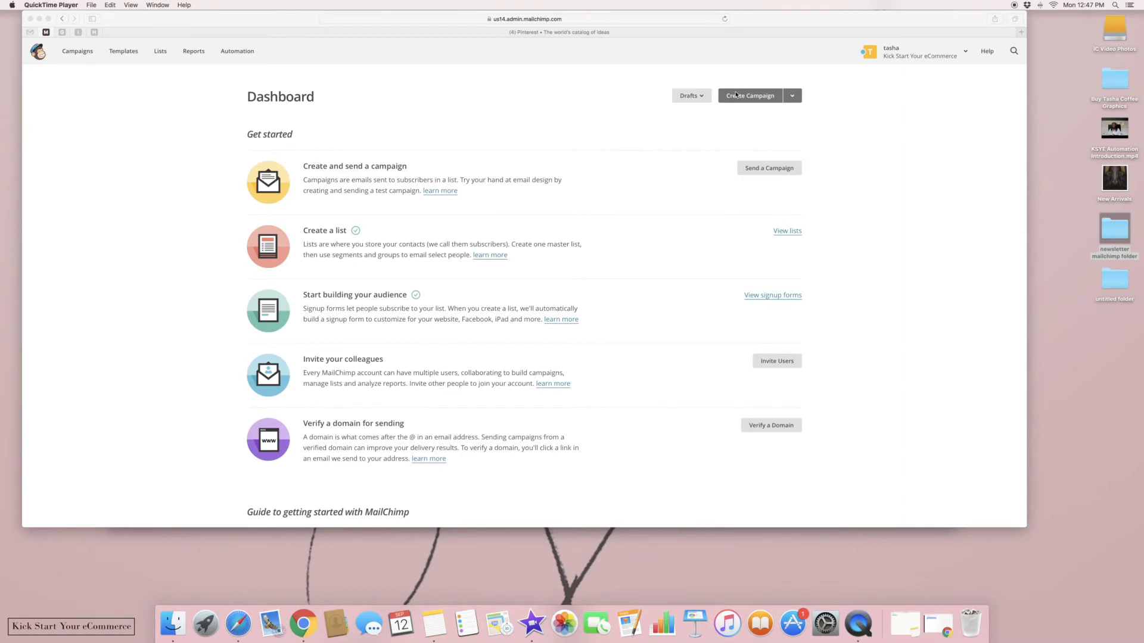
Start a regular campaign to the entire list, then abandon it and return to the Dashboard
click(736, 95)
click(736, 96)
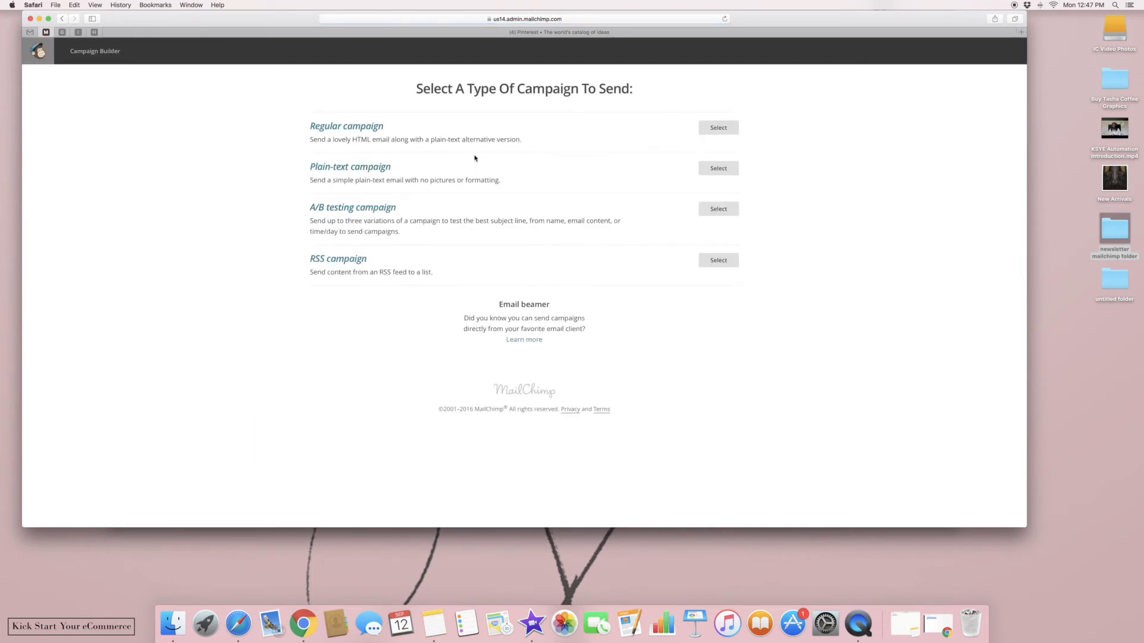
click(728, 134)
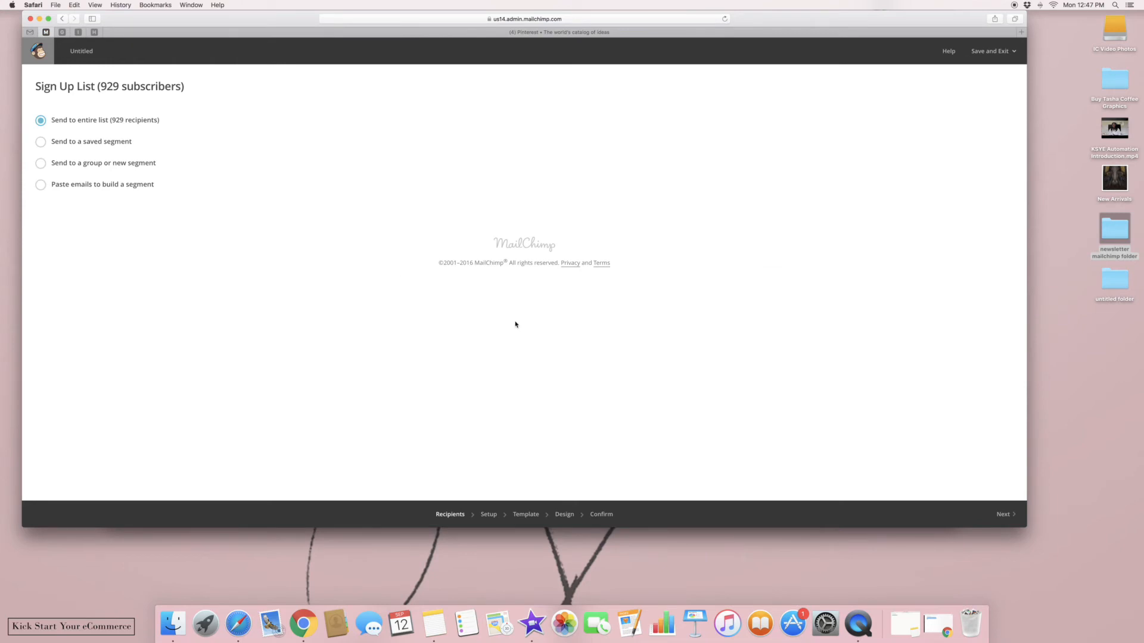
click(1007, 522)
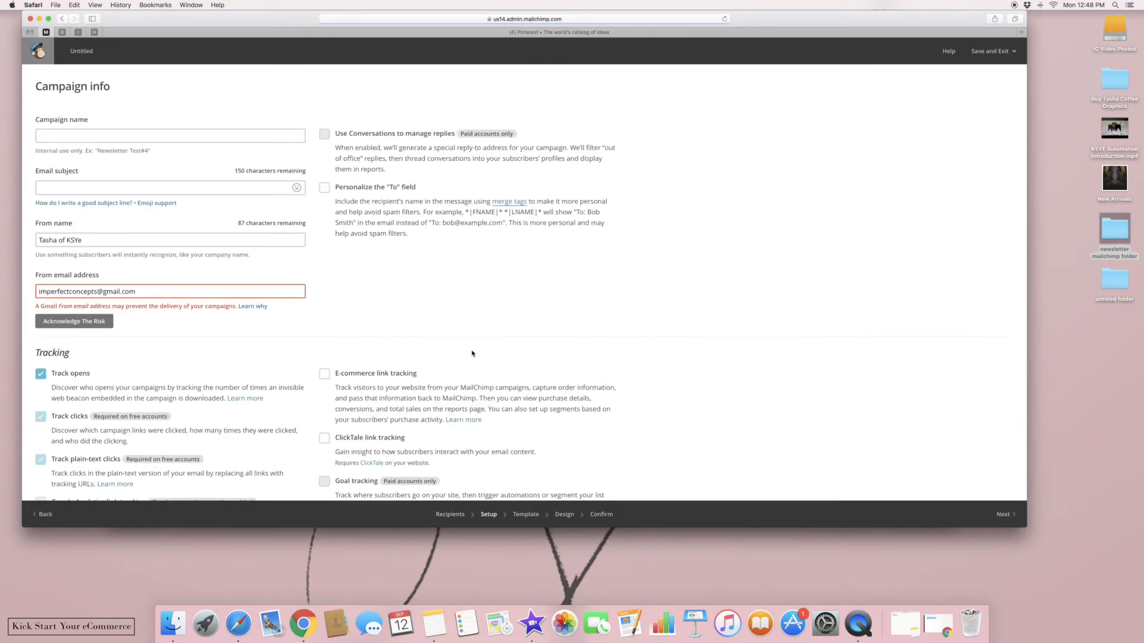
click(28, 54)
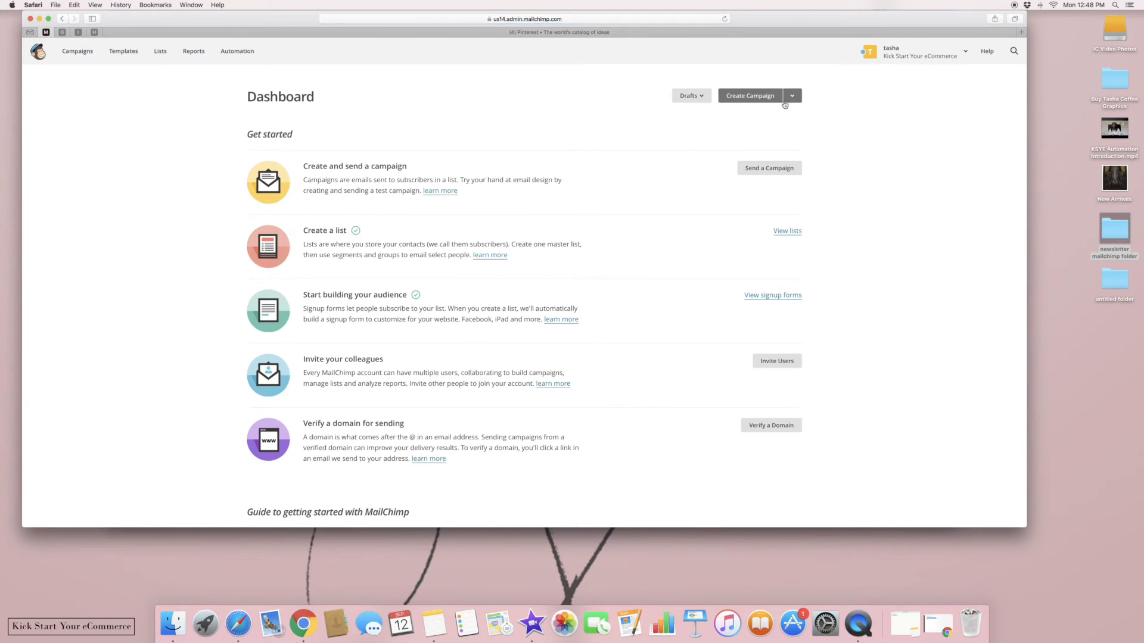
Create an A/B testing campaign to the entire list that tests two subject lines
click(739, 97)
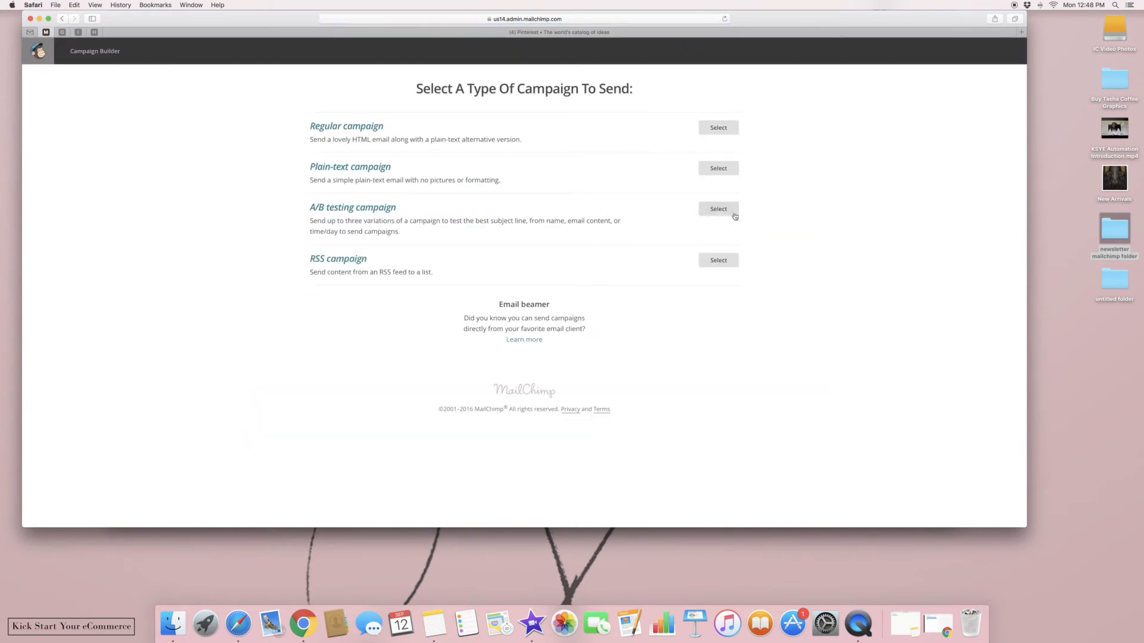
click(726, 209)
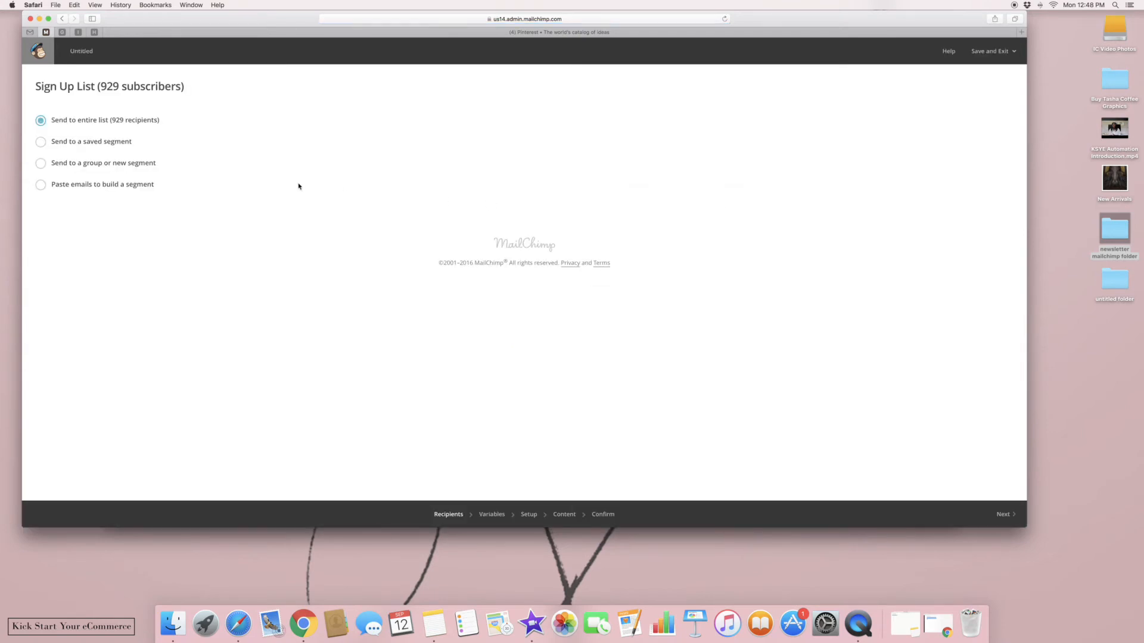
click(1003, 514)
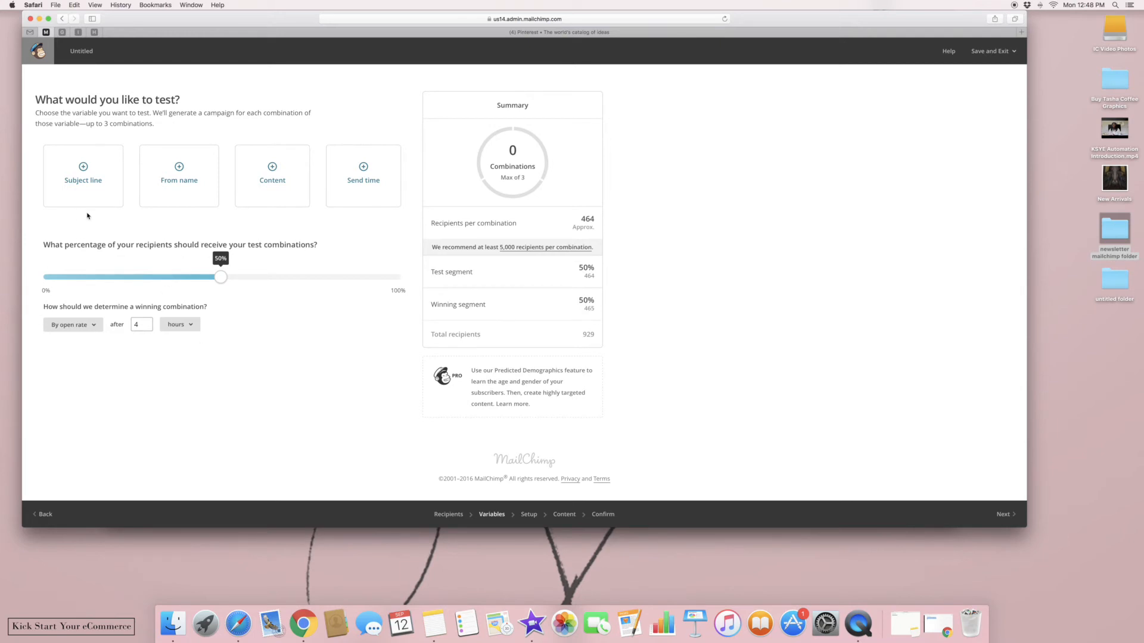
click(76, 180)
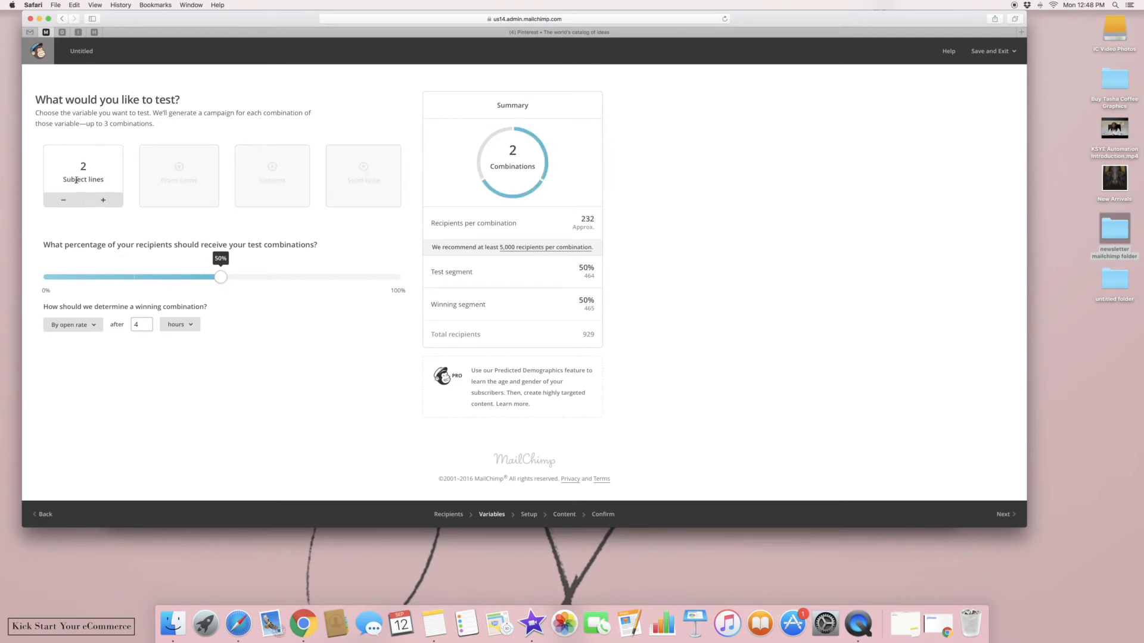
click(1009, 516)
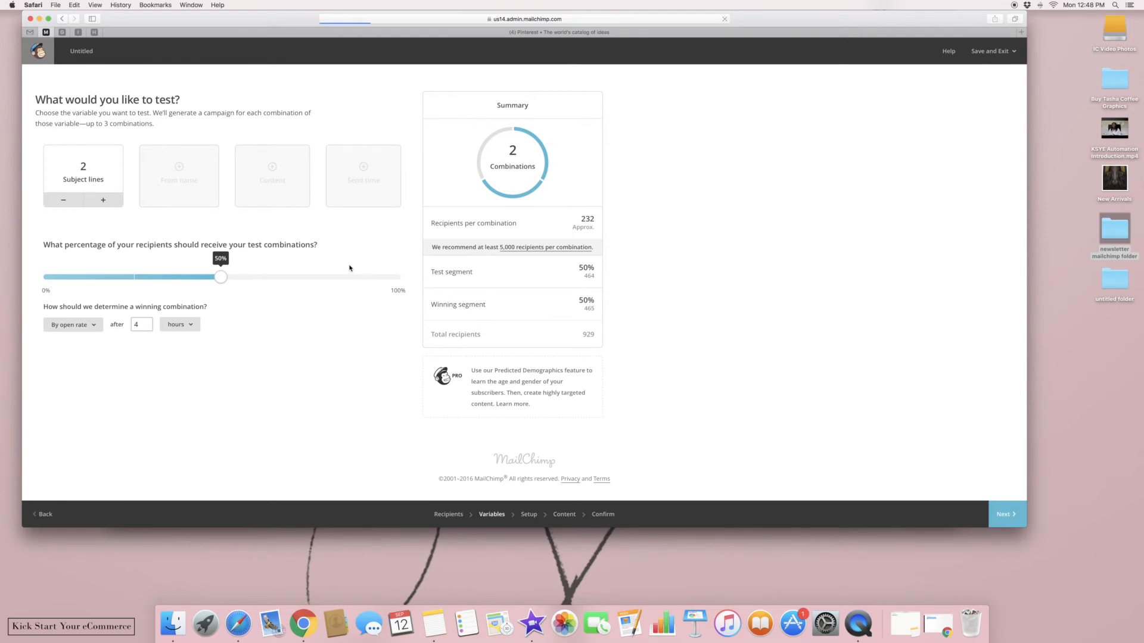
Name the test 'Newsletter 15 - September 16th New Merchandise'
scroll(349, 269, down, 1)
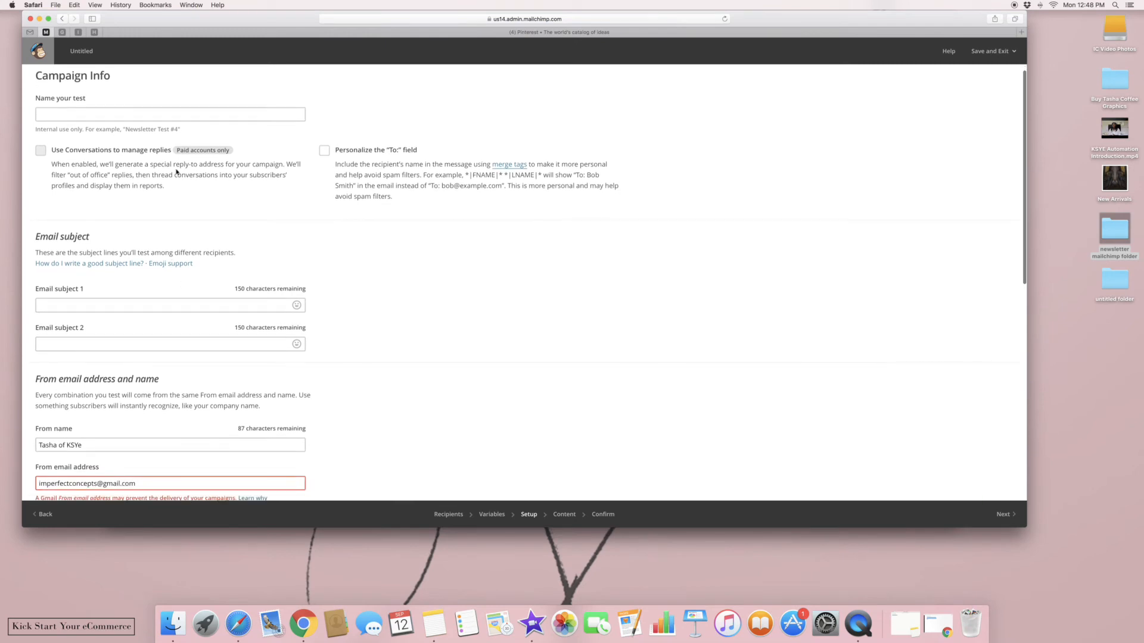
text(News)
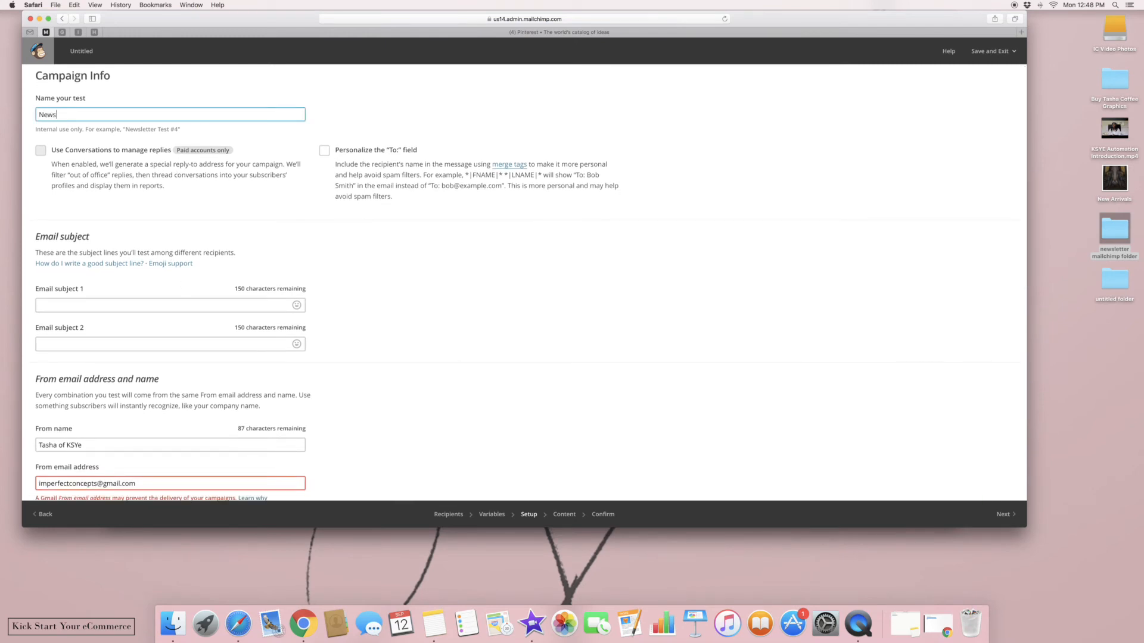
text(letter 1)
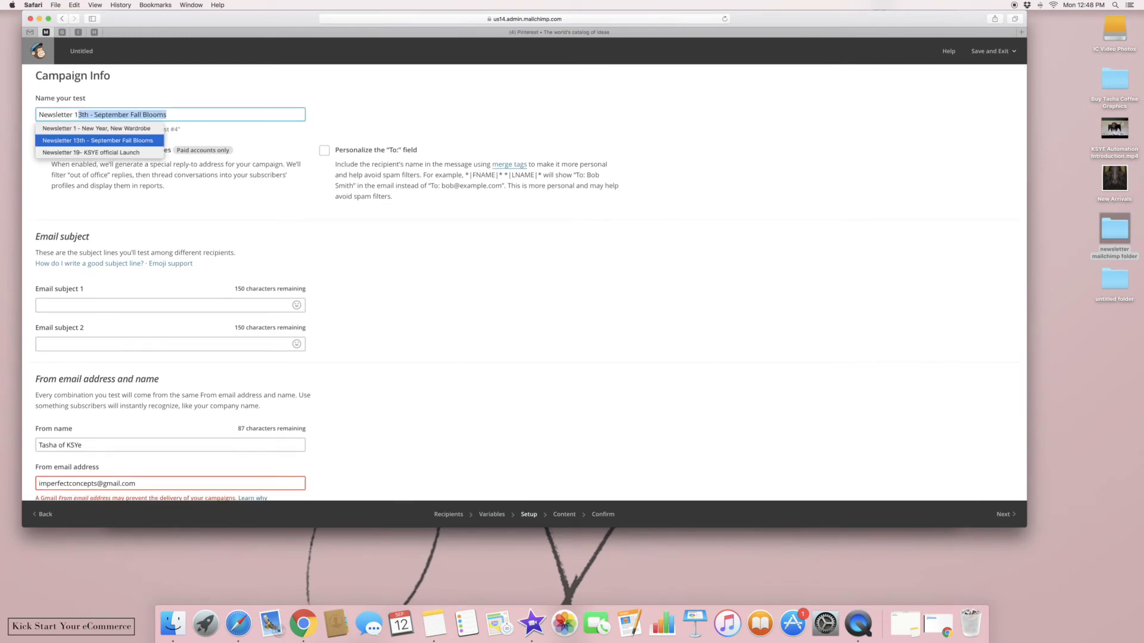
text(5sale)
key(BackSpace)
key(BackSpace)
key(BackSpace)
key(BackSpace)
text(- Sepet)
key(BackSpace)
key(BackSpace)
text(tember 1)
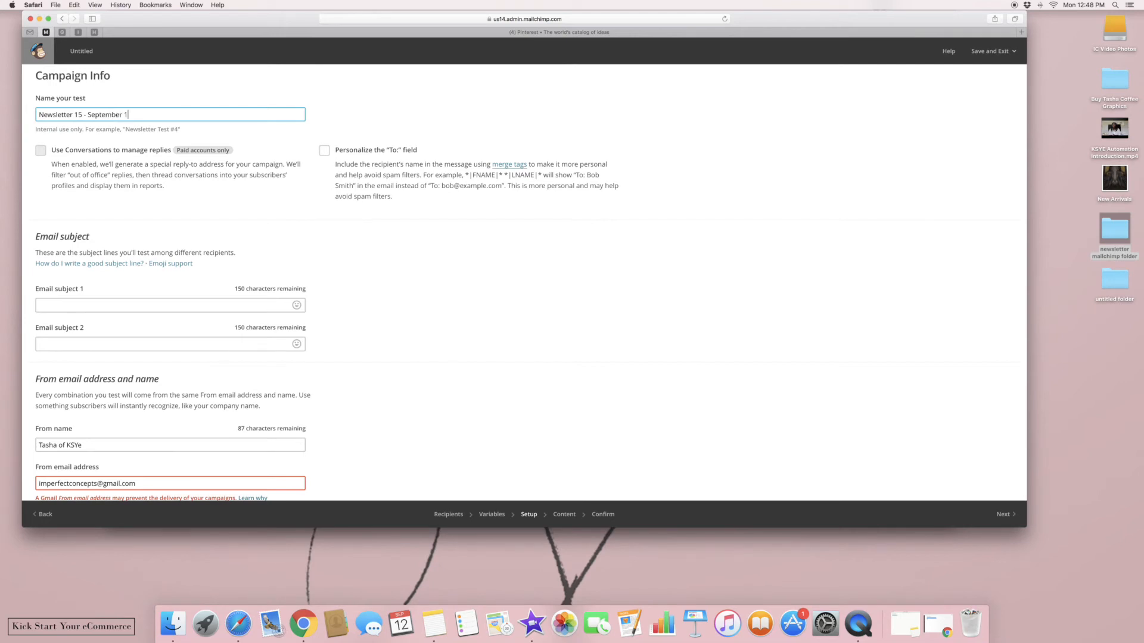
text(6th New Merchandise)
Paste the copied subject into Email subject 1 and reword it with 'New Shirt Designs'
click(101, 306)
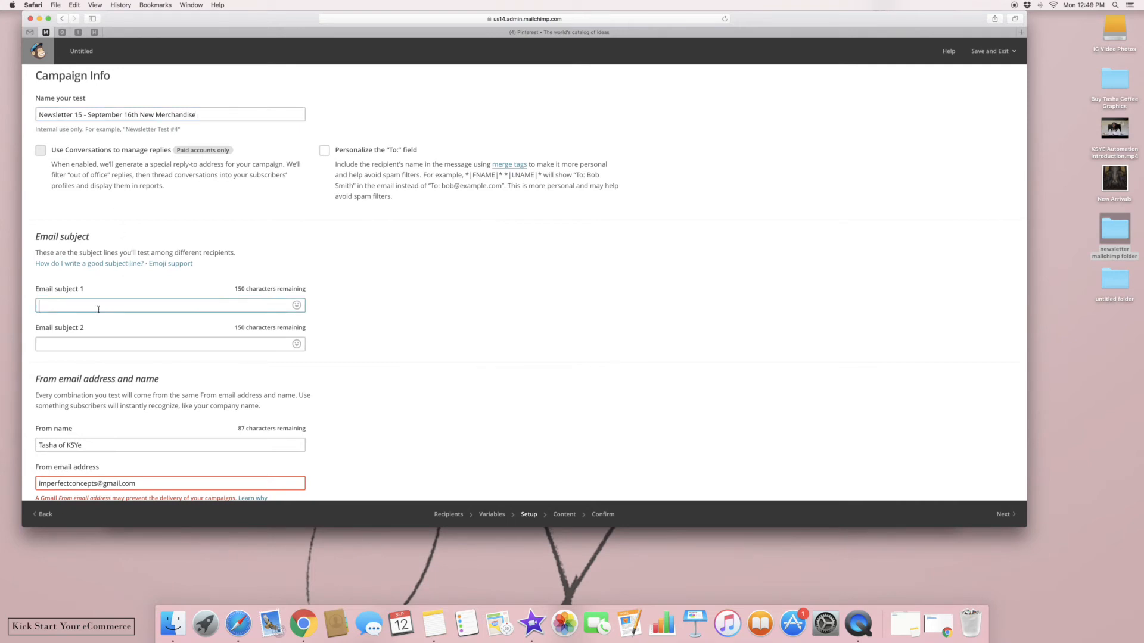
right_click(99, 306)
click(119, 329)
click(65, 306)
key(BackSpace)
key(BackSpace)
key(BackSpace)
key(BackSpace)
key(BackSpace)
key(BackSpace)
text(New)
text( Shirt Desi)
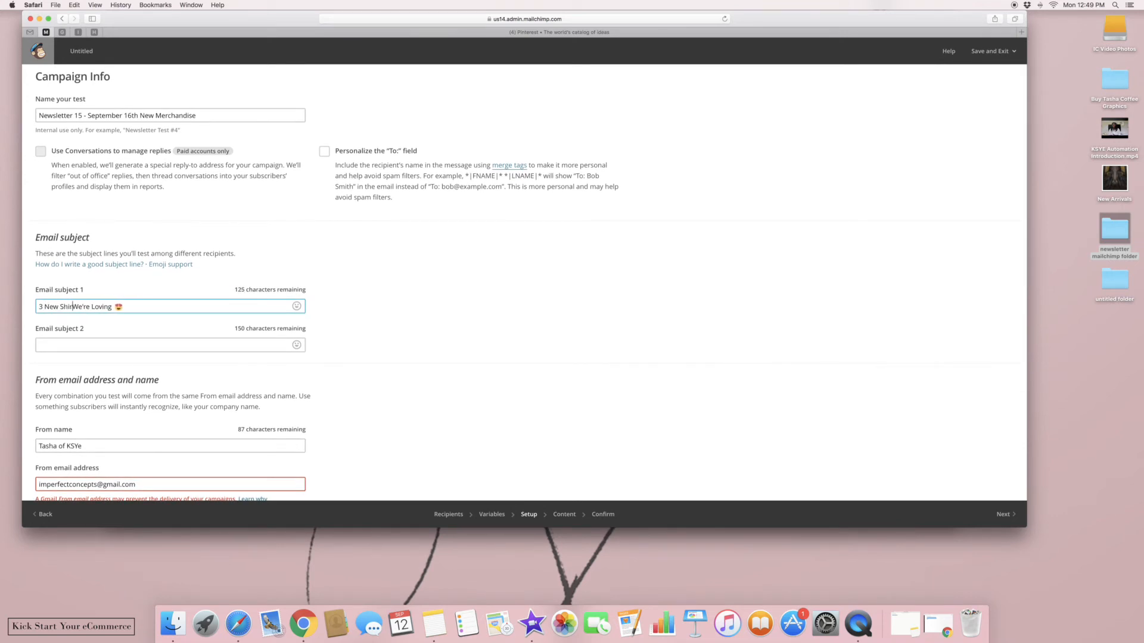
text(gns)
Set Email subject 2 to 'New Merchandise Has Arrived' with a party-popper emoji
click(134, 346)
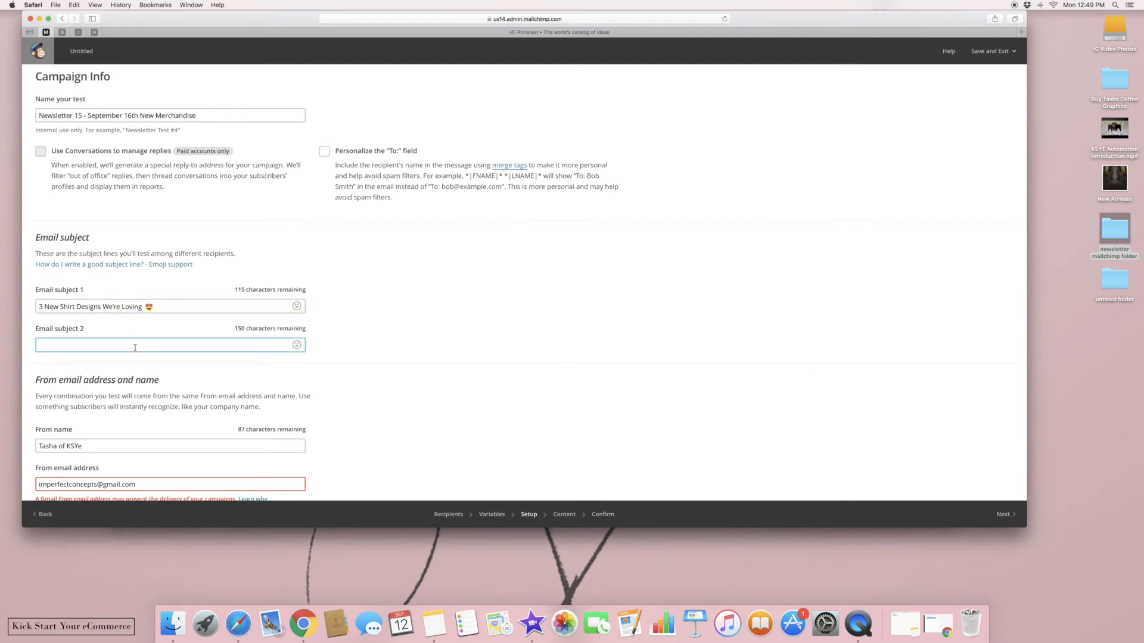
text(New Merchandise Has Arrived)
scroll(274, 355, up, 1)
click(296, 354)
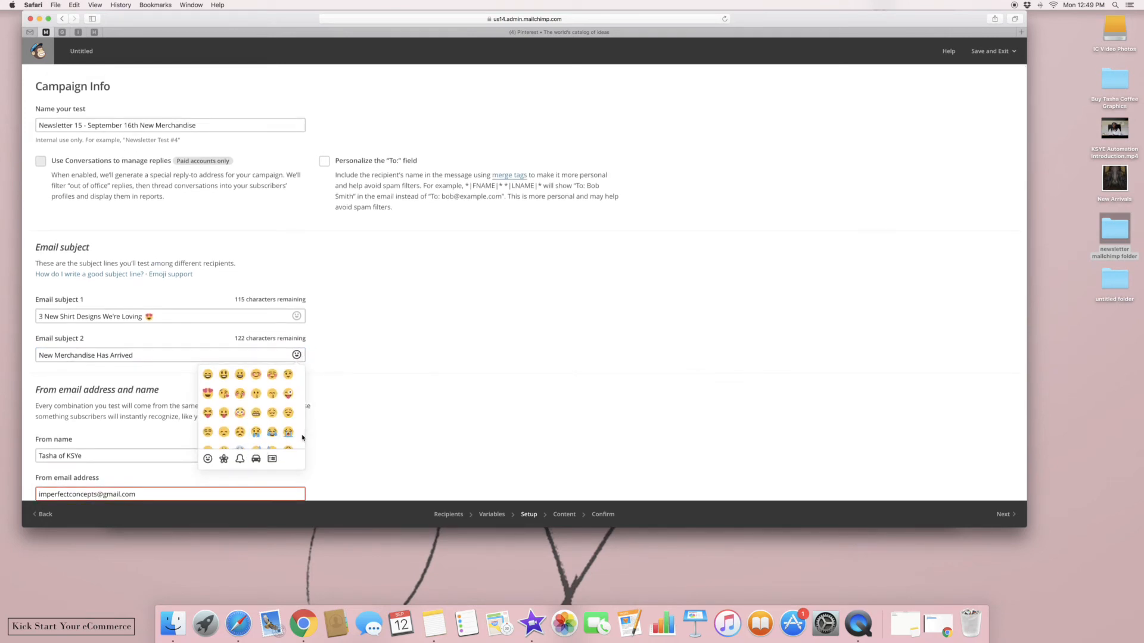
click(225, 459)
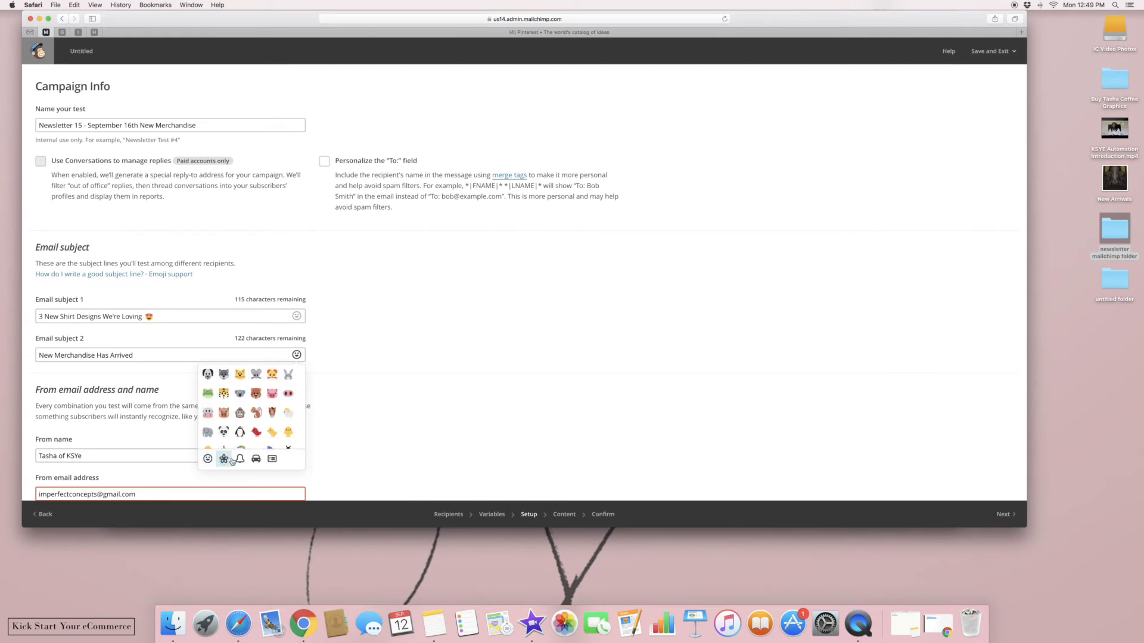
click(239, 459)
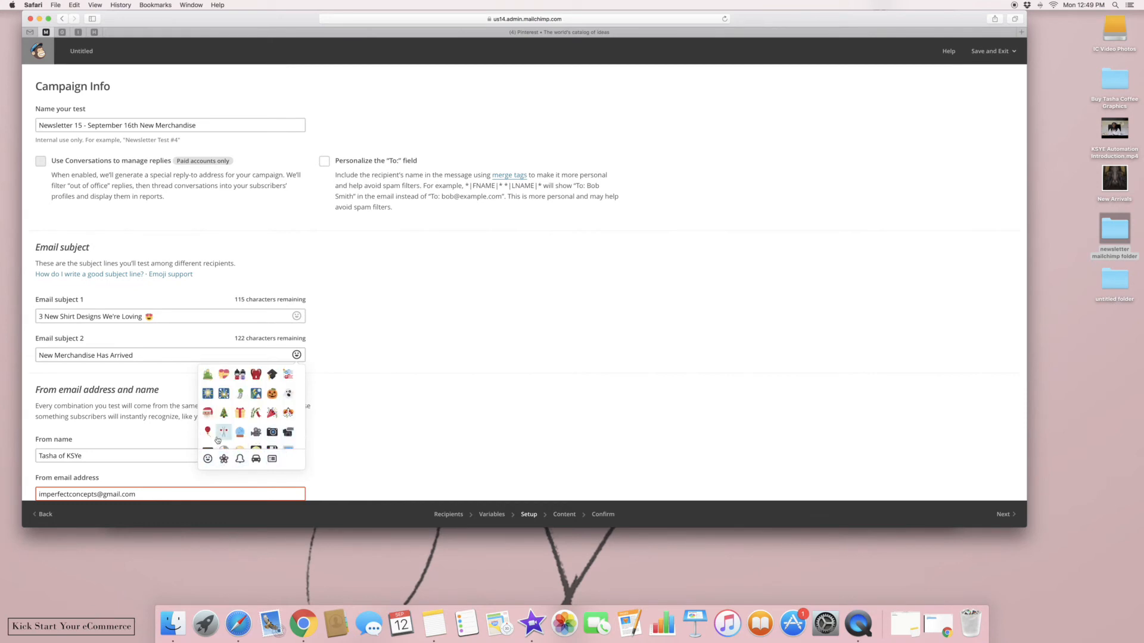
click(271, 412)
click(373, 429)
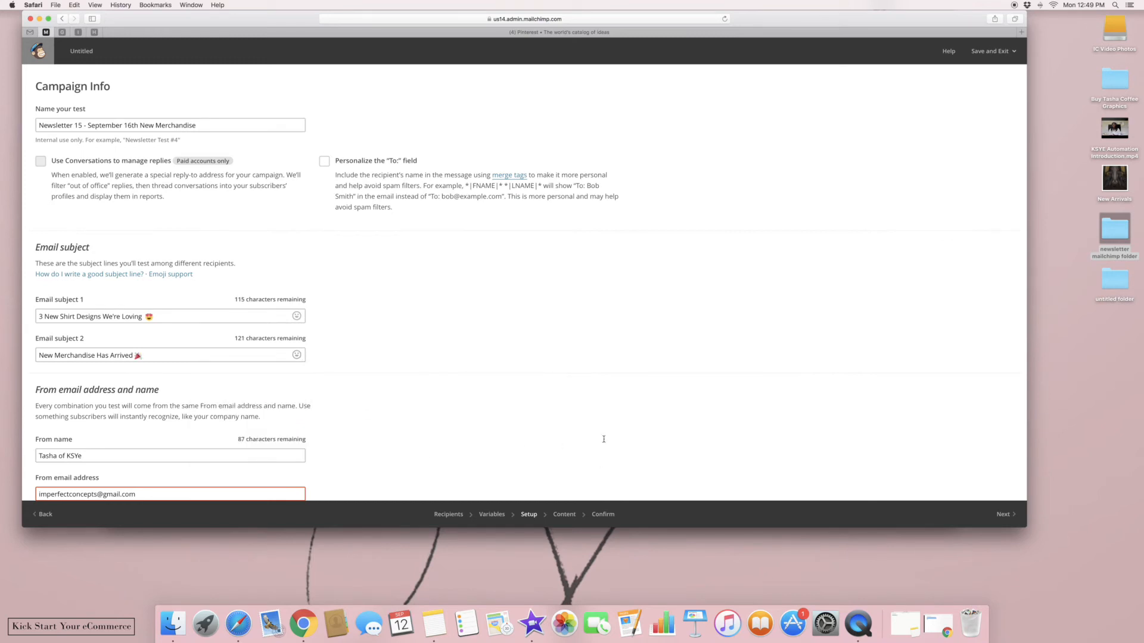
Accept the Gmail sender address risk and continue to template selection
scroll(603, 439, down, 3)
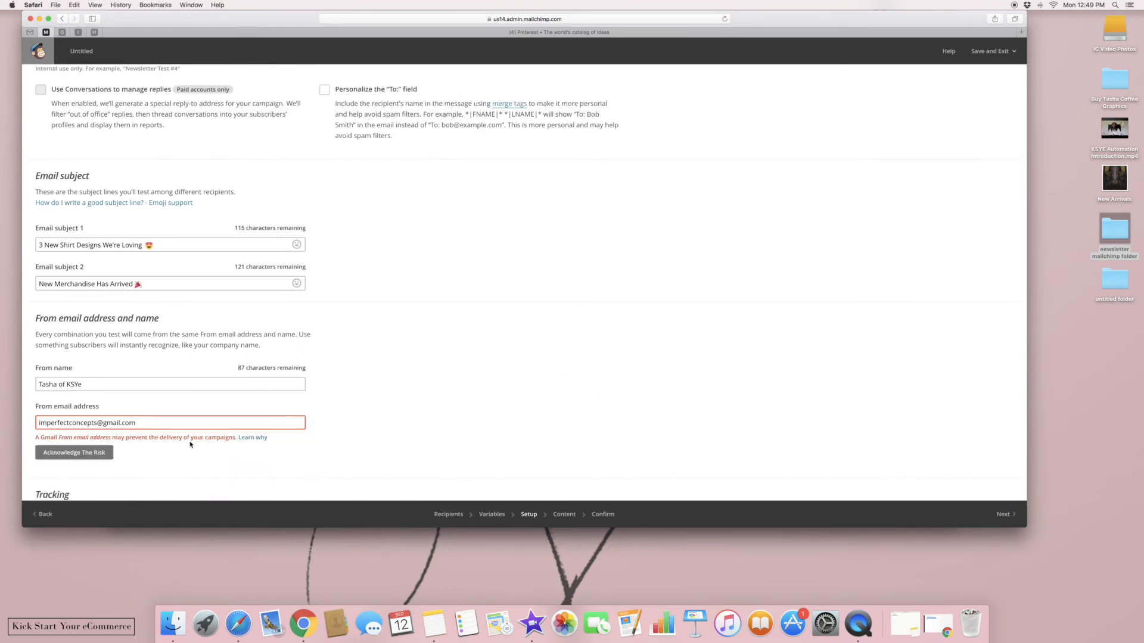
click(68, 448)
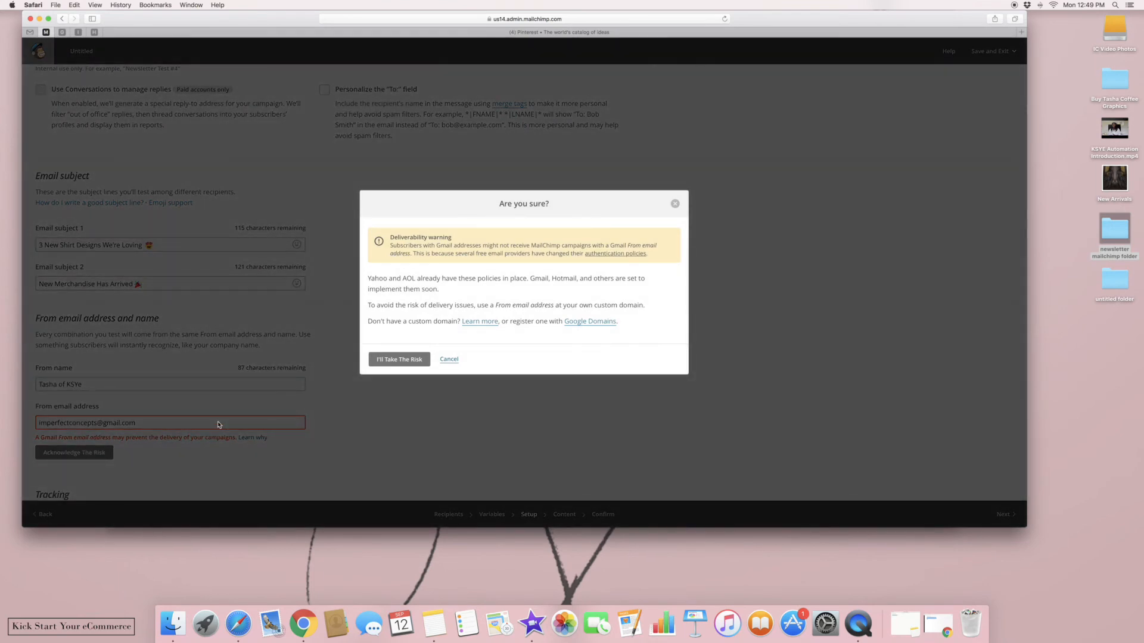
click(414, 360)
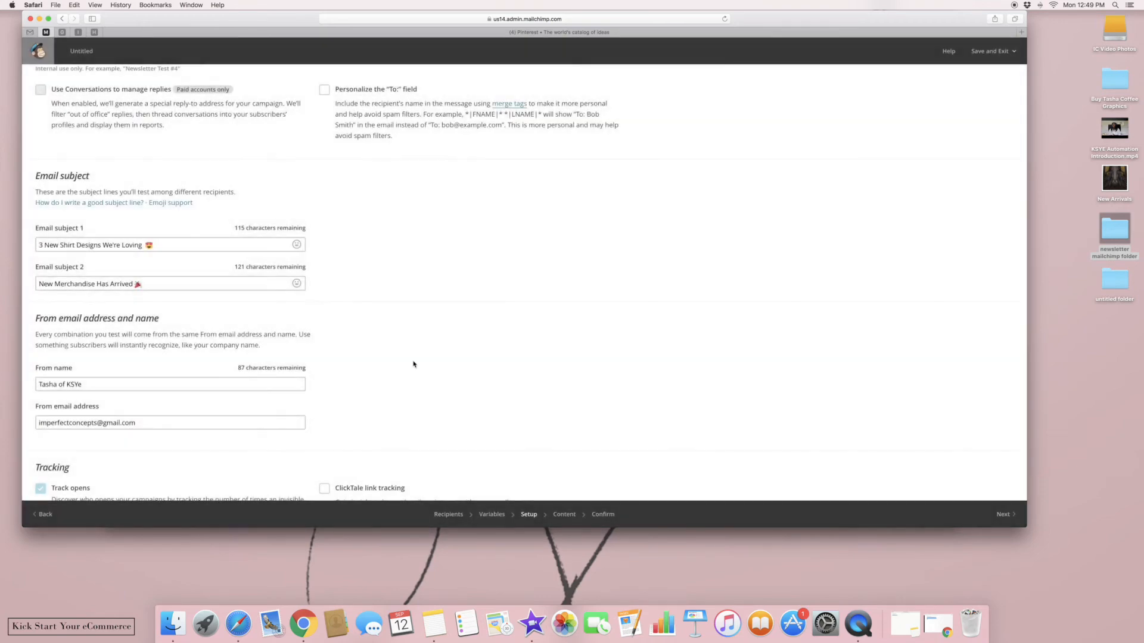
click(1011, 515)
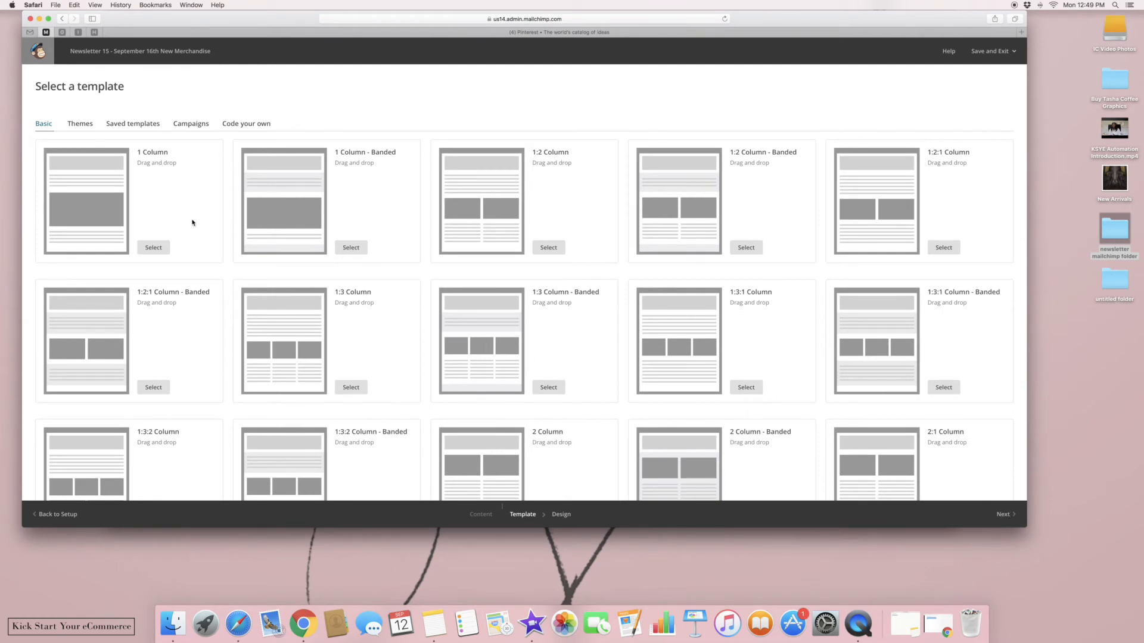
click(134, 124)
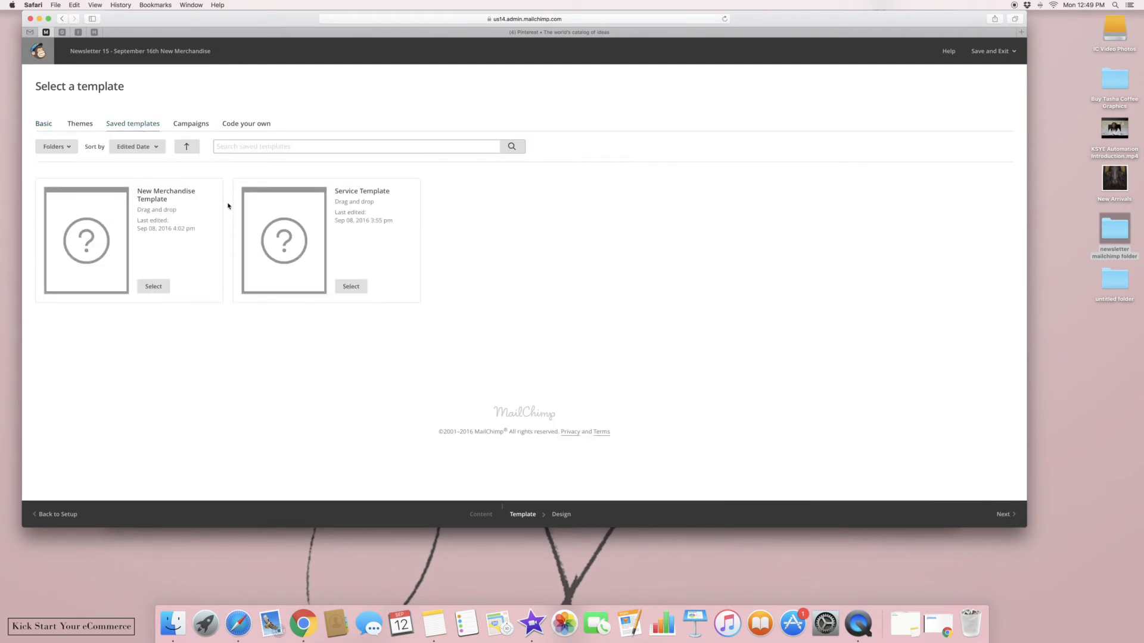
click(149, 286)
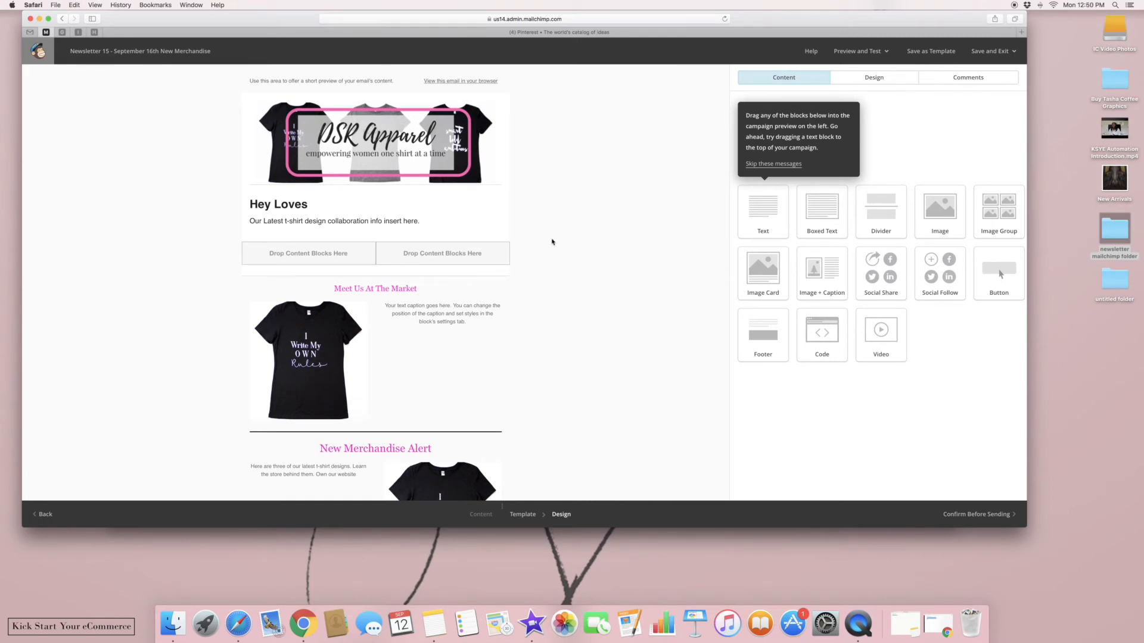
scroll(553, 242, down, 1)
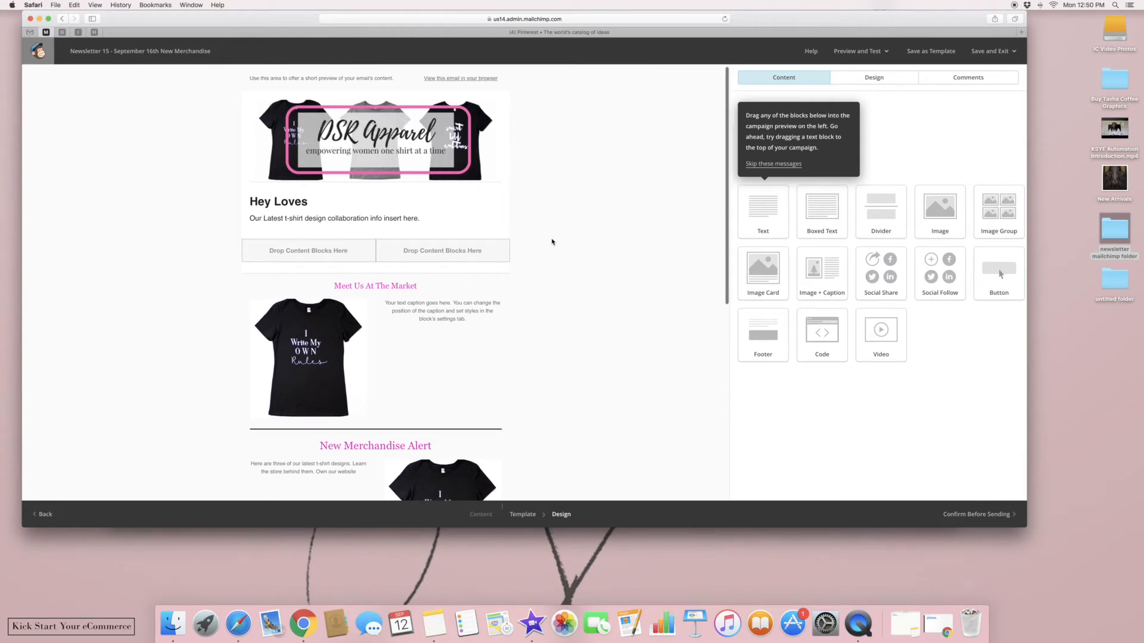
scroll(528, 250, up, 1)
mouse_move(301, 219)
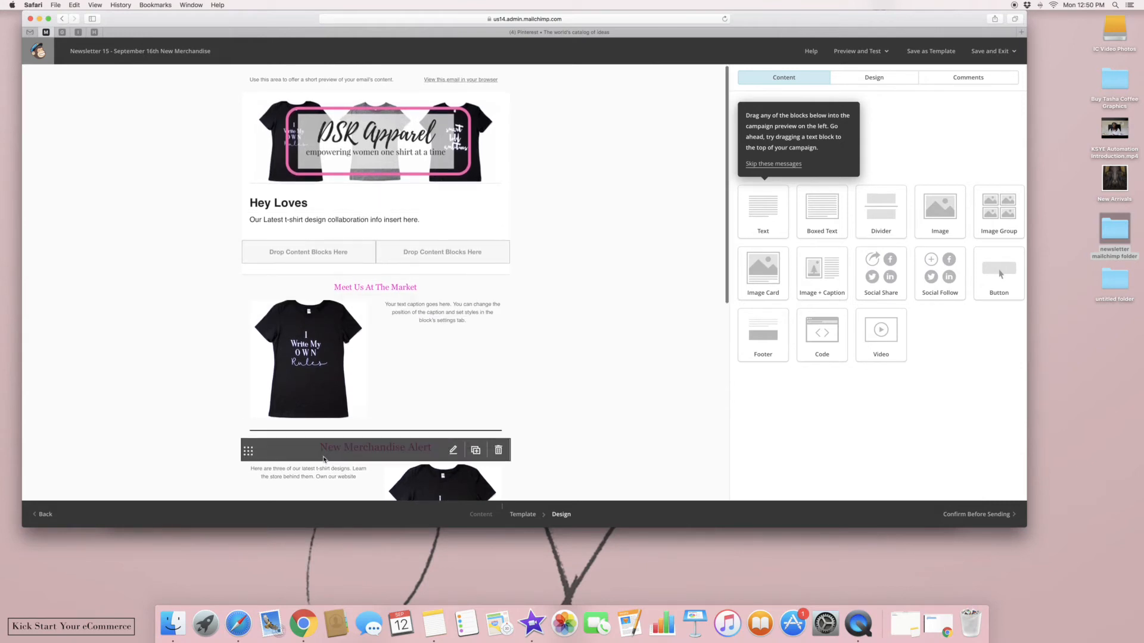
drag(727, 287, 683, 265)
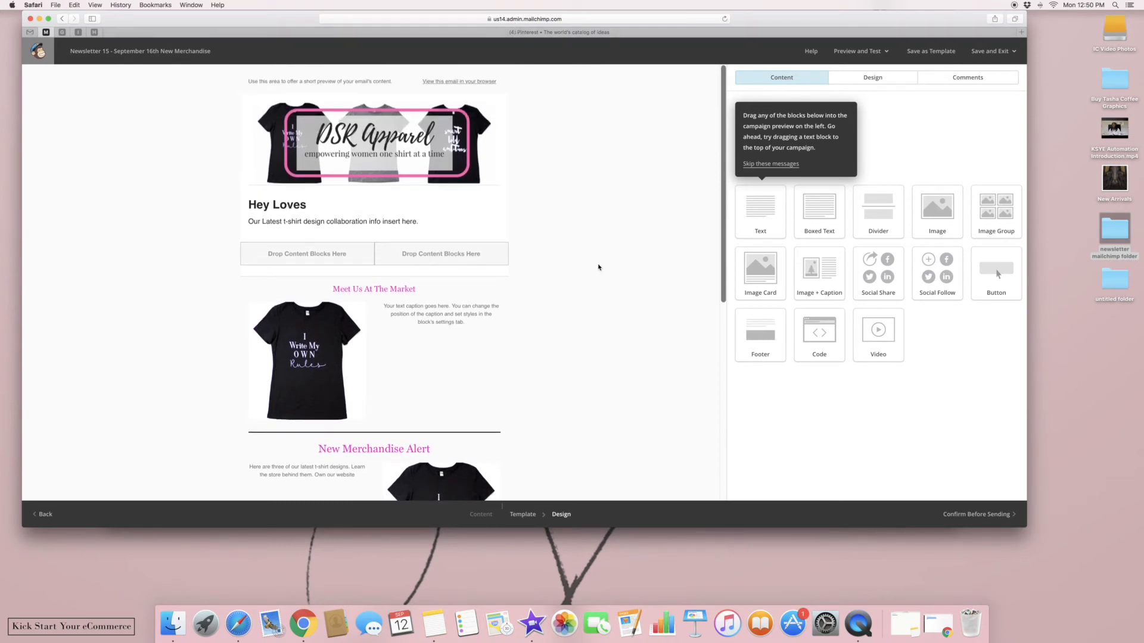
Go to canva.com in another tab and start a new Social Media design
click(593, 33)
click(589, 18)
text(canva)
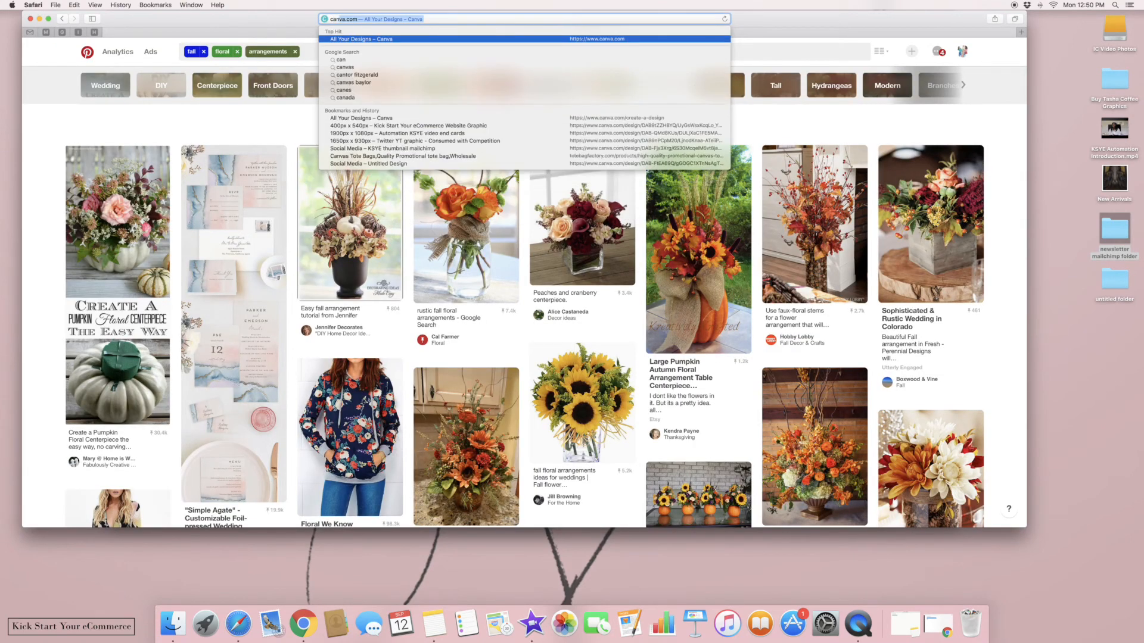
key(Return)
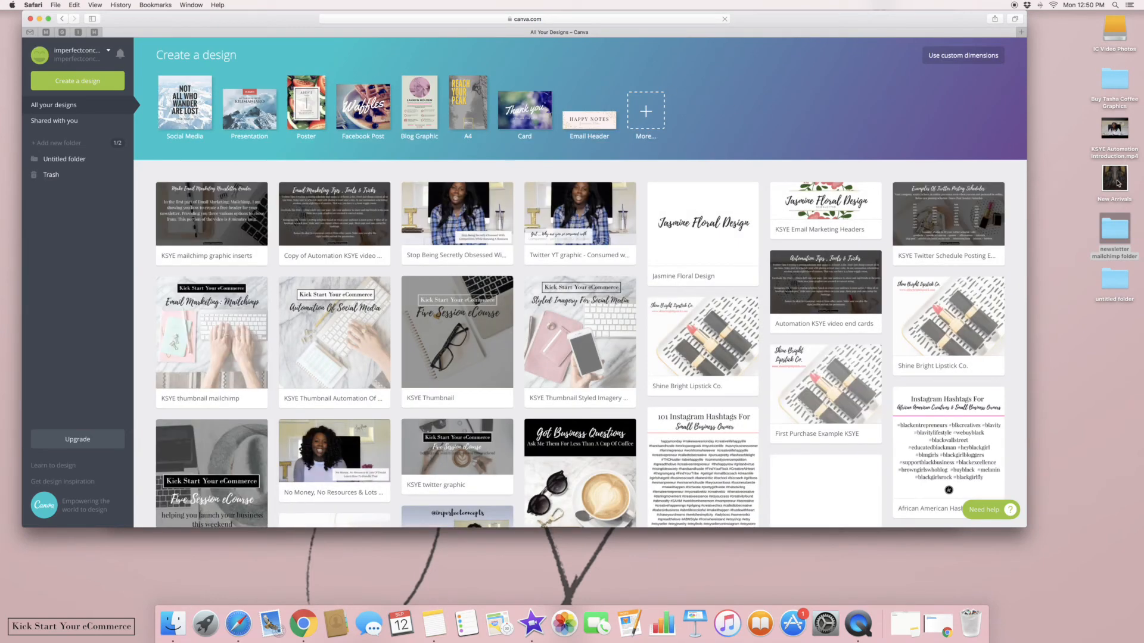
click(176, 102)
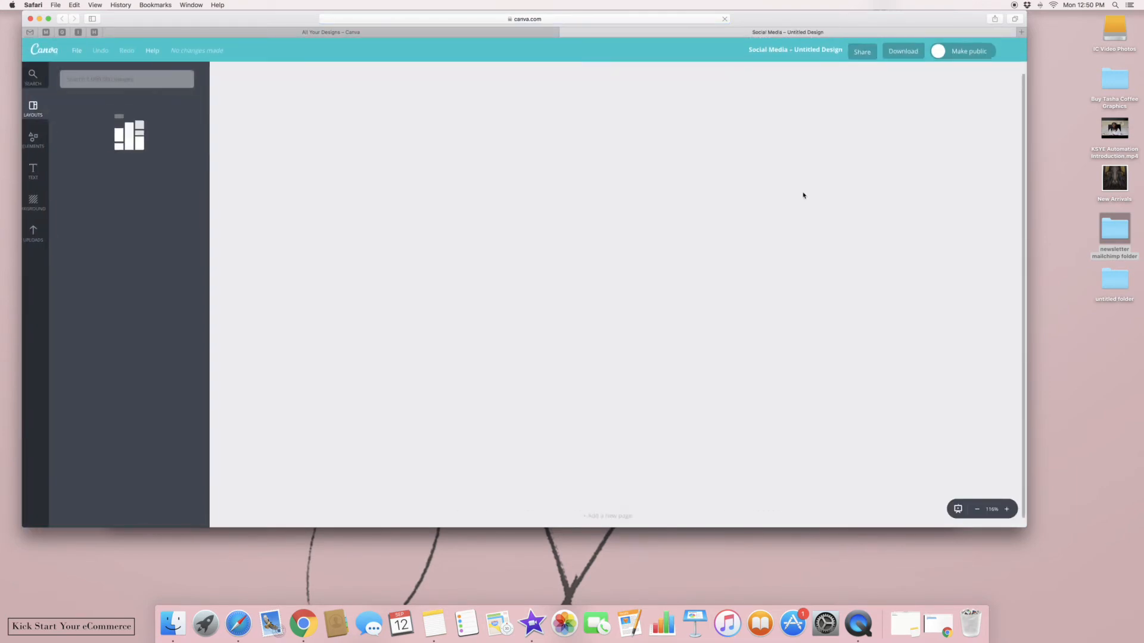
Upload the New Arrivals photo from the desktop into the design
drag(1115, 182, 720, 224)
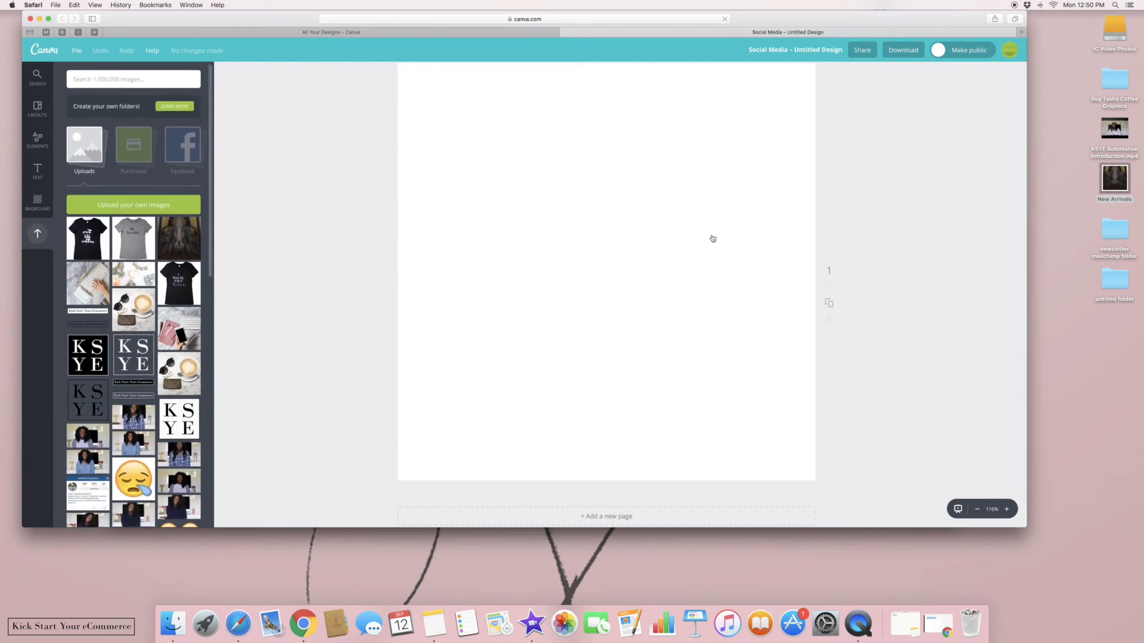
drag(1116, 182, 742, 245)
scroll(393, 210, down, 1)
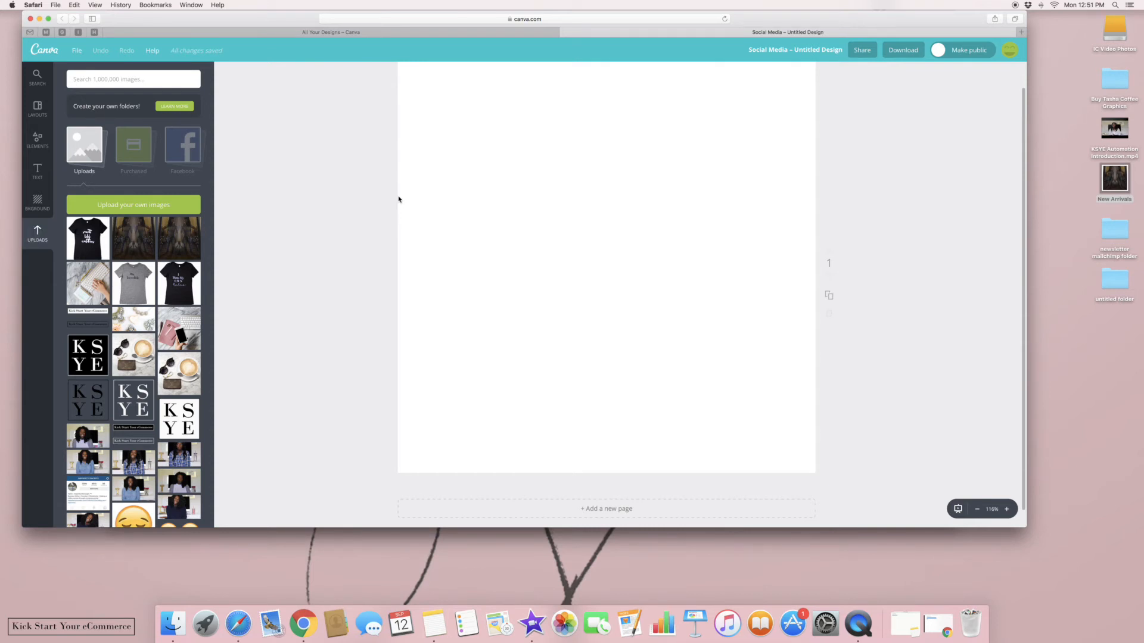
Place the mirrored photo on the blank page and resize it to fill the canvas
click(179, 238)
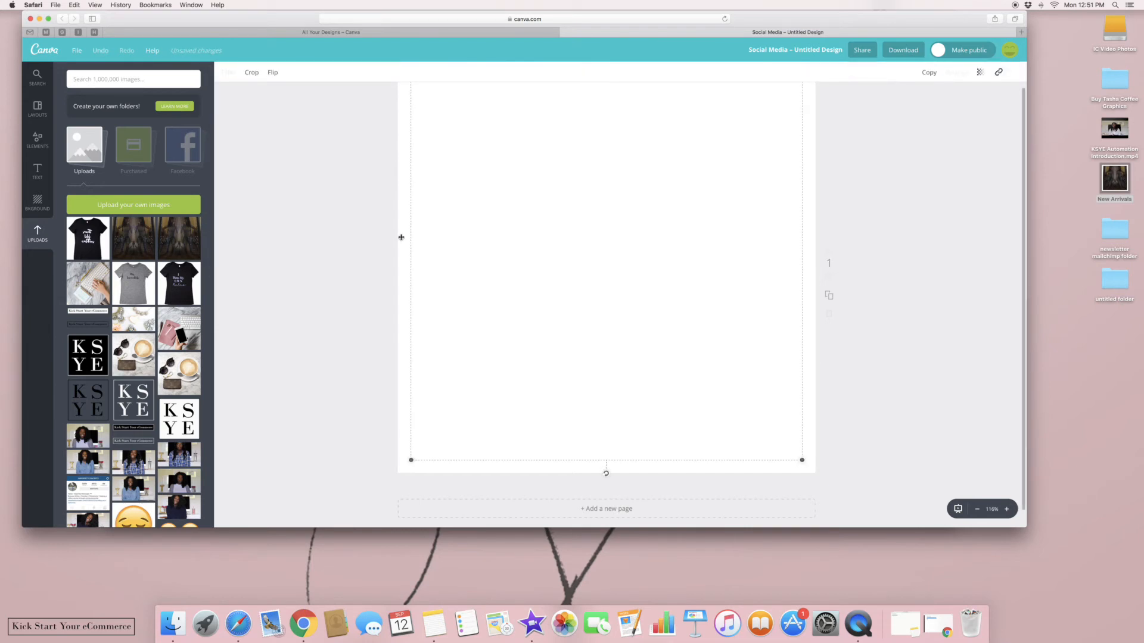
click(977, 510)
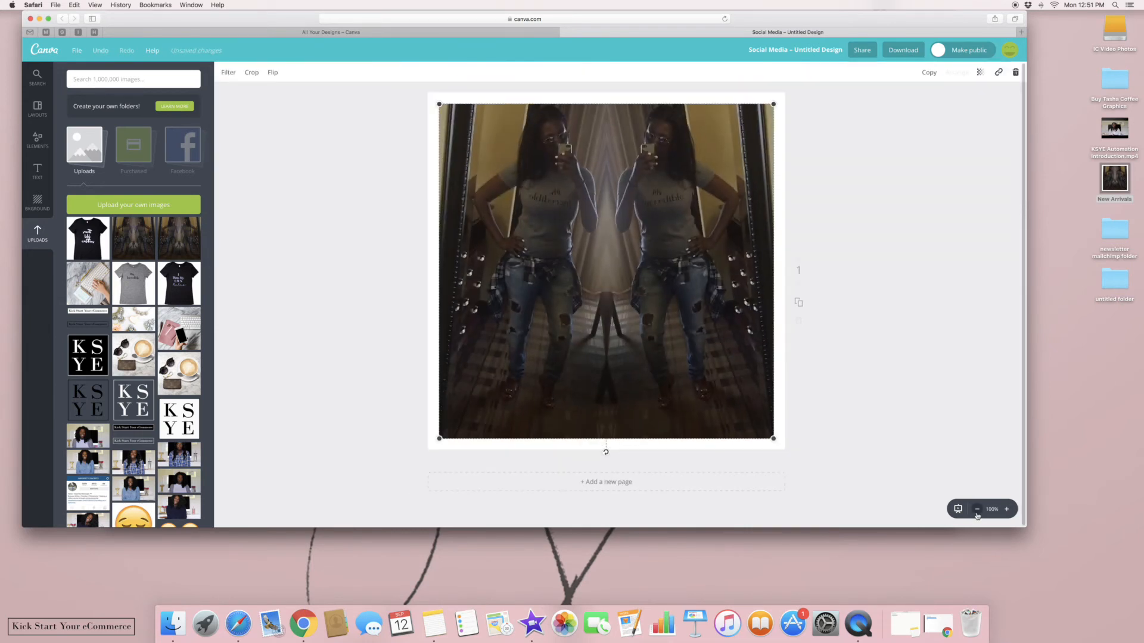
click(978, 509)
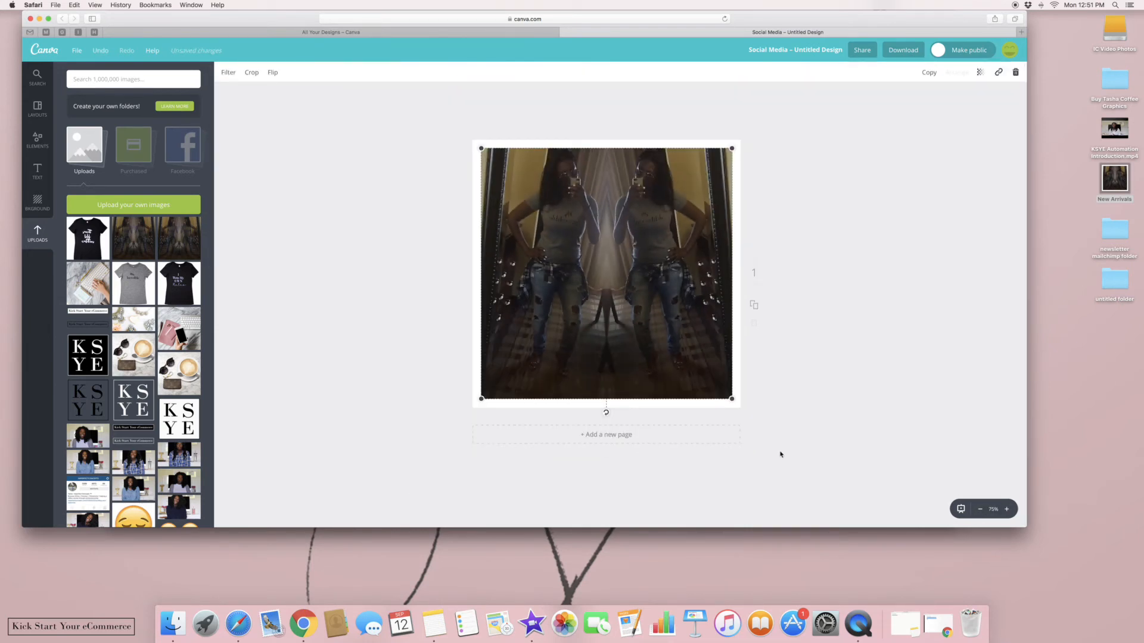
drag(734, 399, 757, 424)
drag(692, 371, 679, 366)
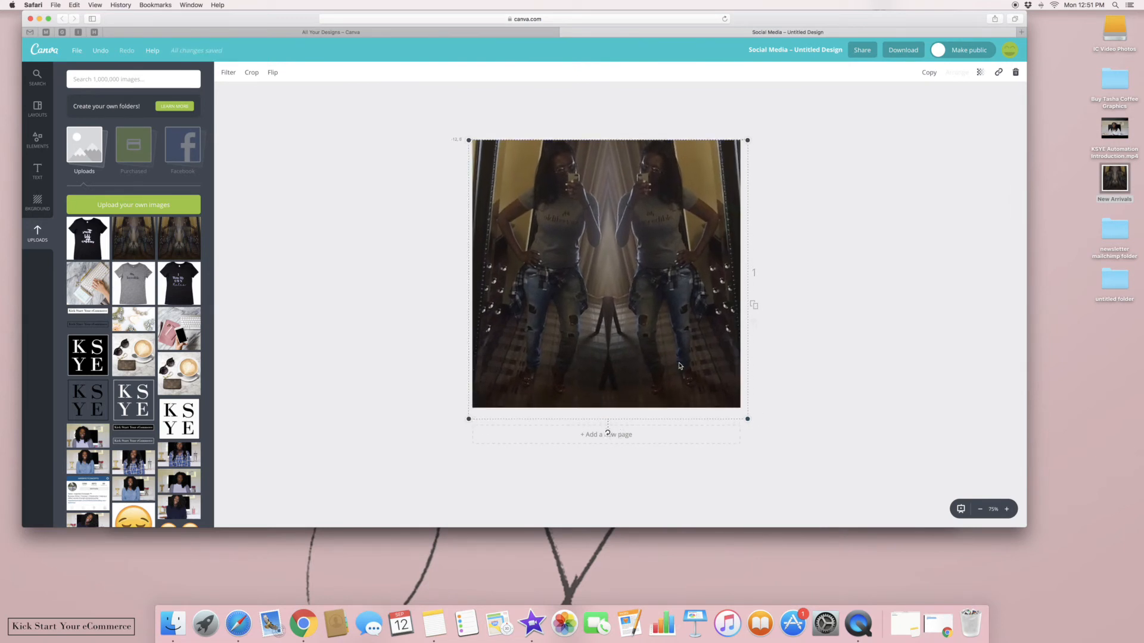
drag(747, 419, 739, 411)
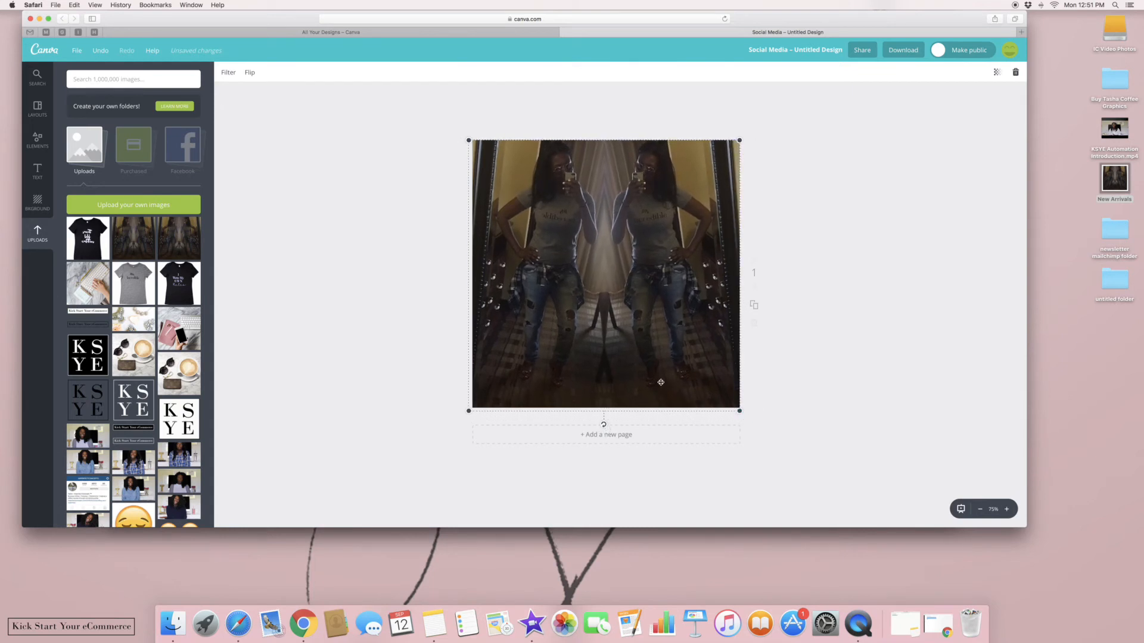
drag(659, 383, 664, 384)
click(846, 425)
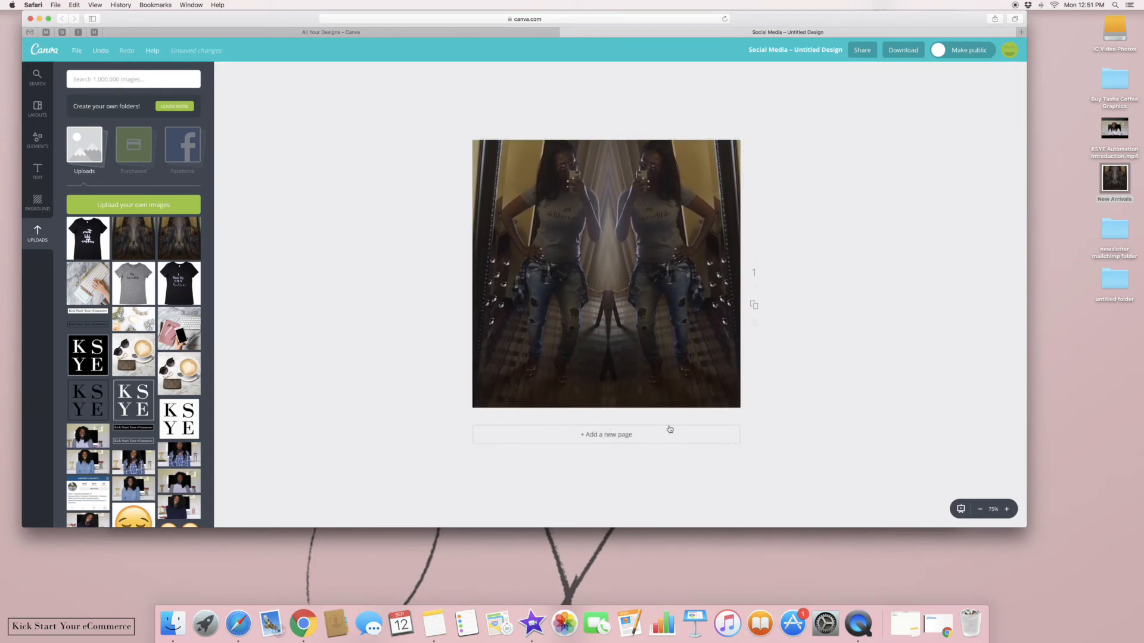
Add a heading reading 'New Arriv' and move it near the photo's bottom edge
click(37, 171)
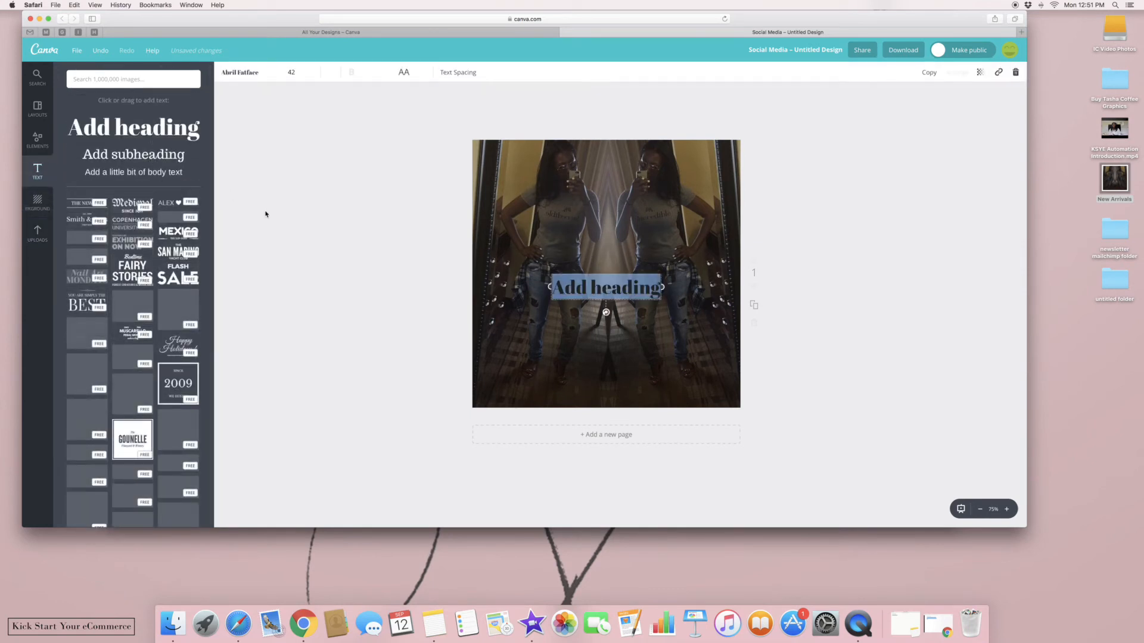
key(BackSpace)
text(New)
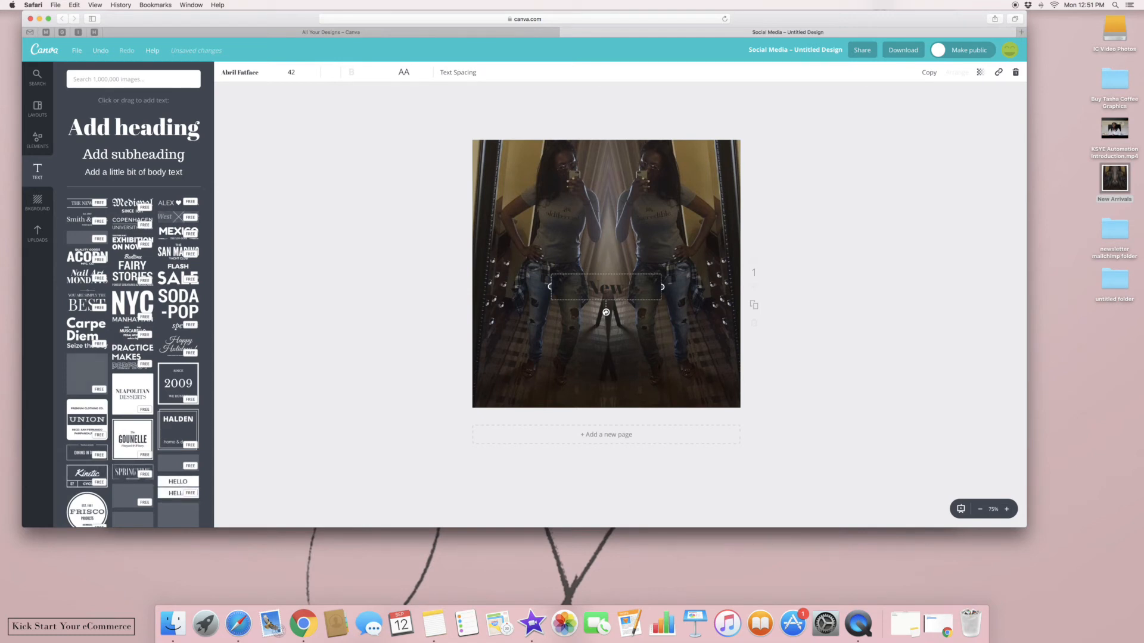
key(BackSpace)
key(BackSpace)
key(BackSpace)
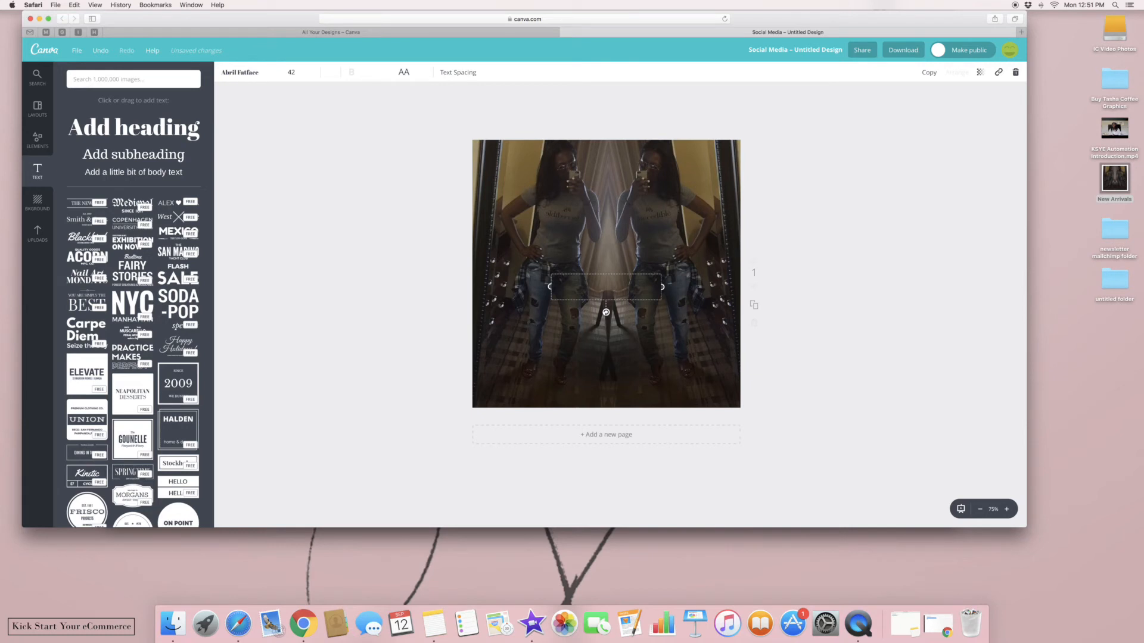
text(New Are)
key(BackSpace)
key(BackSpace)
text(Ar)
key(BackSpace)
key(BackSpace)
key(BackSpace)
key(BackSpace)
key(BackSpace)
key(BackSpace)
key(BackSpace)
text(ew Arriv)
drag(626, 274, 630, 375)
Make the heading text white and correct typos in its wording
click(329, 71)
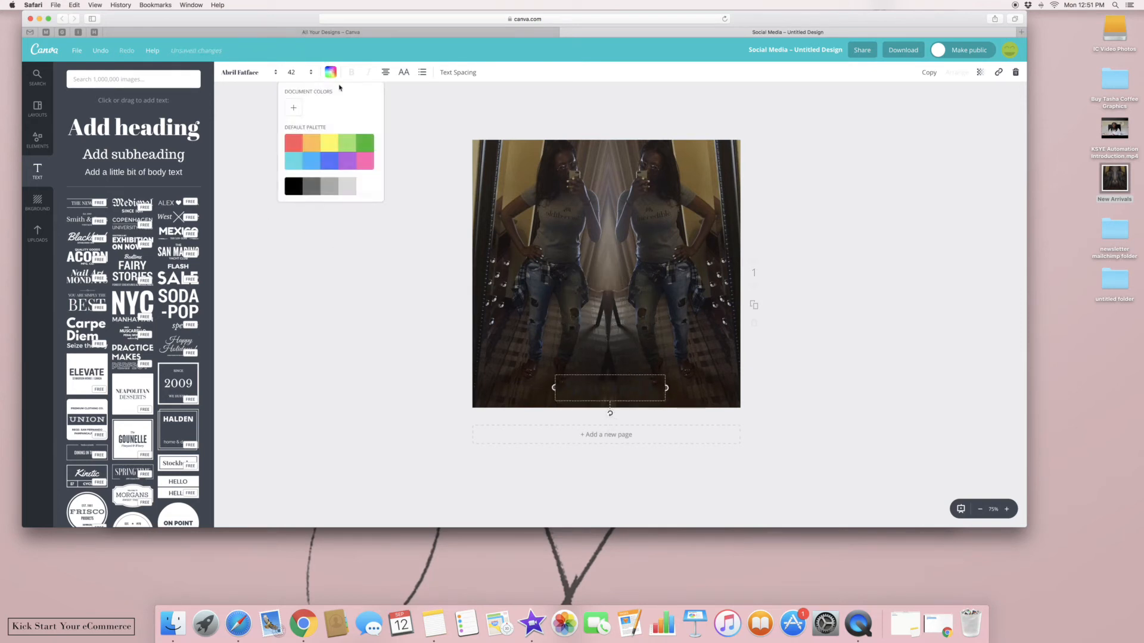
click(369, 191)
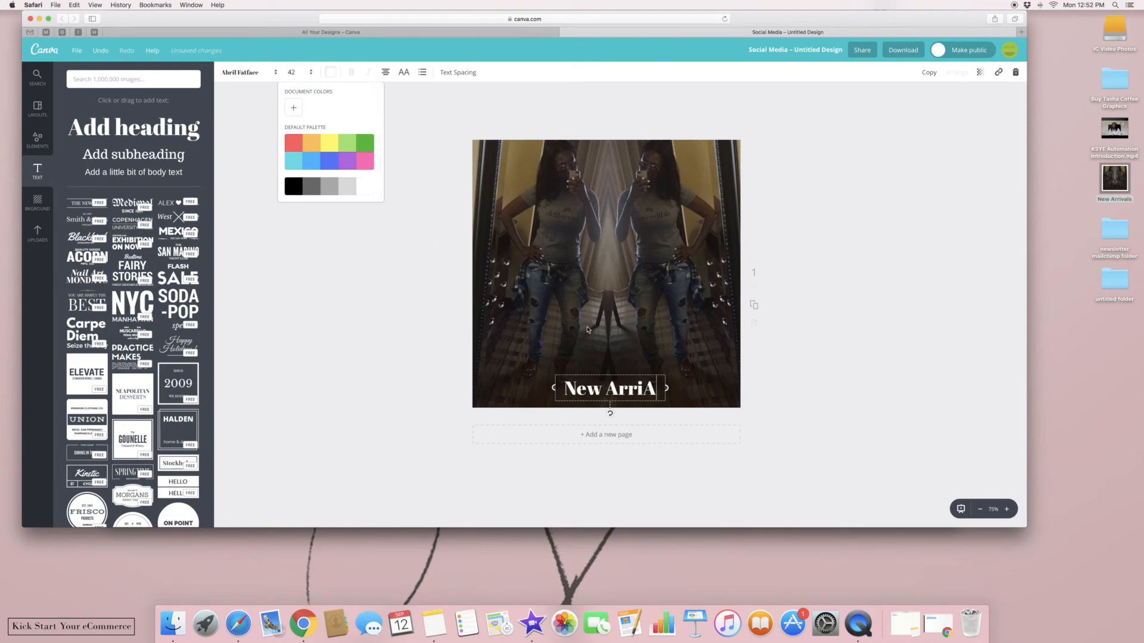
key(BackSpace)
text(c)
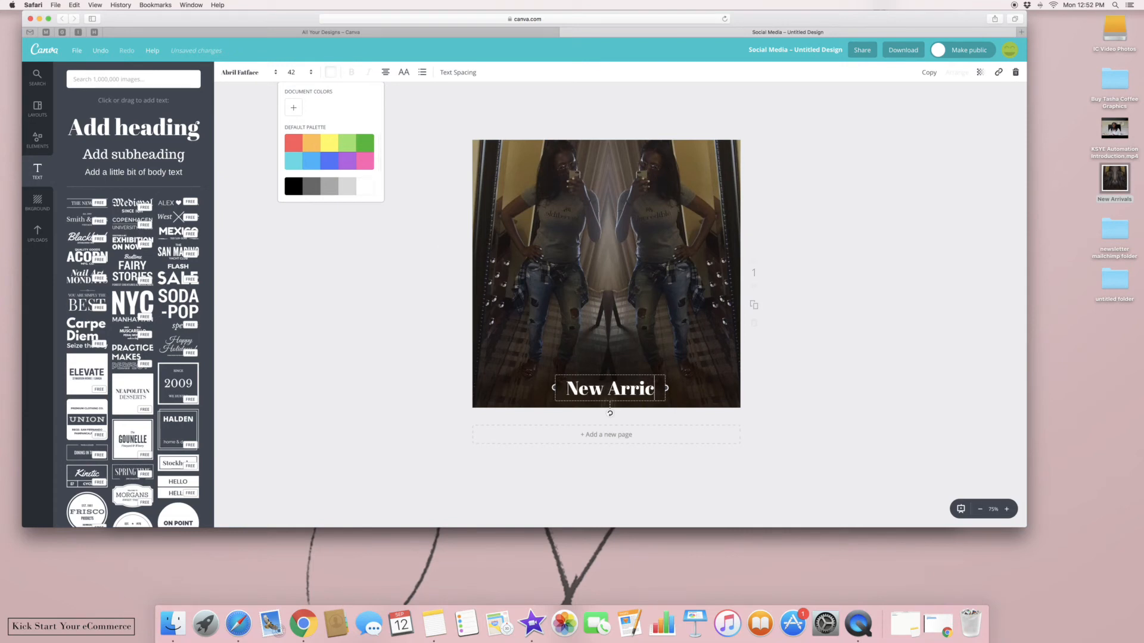
key(BackSpace)
text(vals)
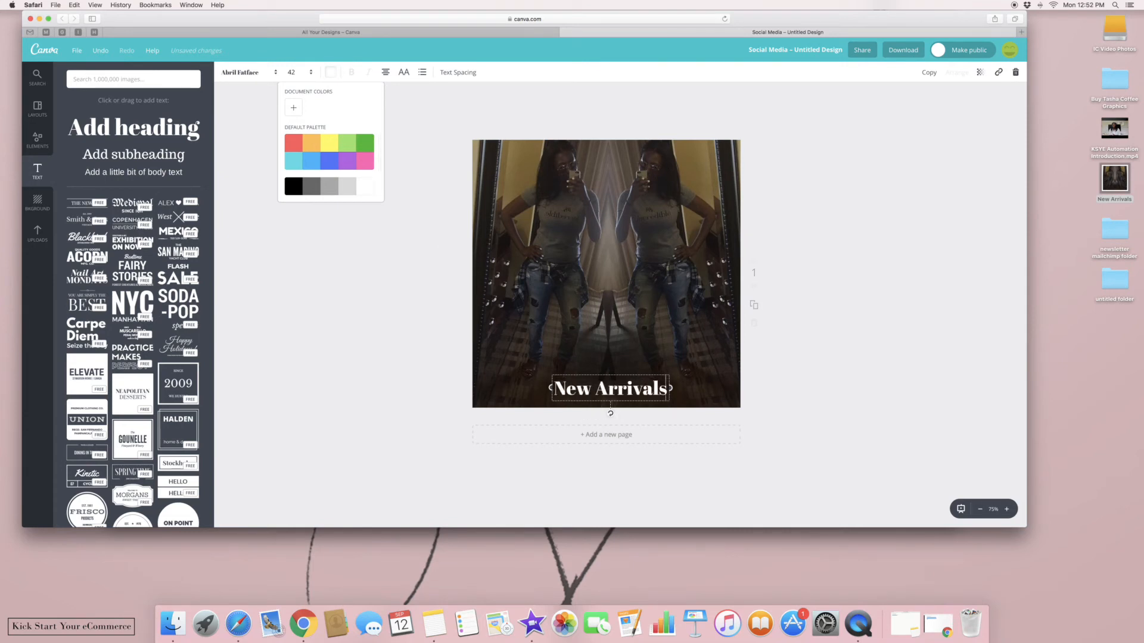
Stretch the heading box across the full width of the page
drag(672, 389, 738, 388)
drag(552, 388, 474, 386)
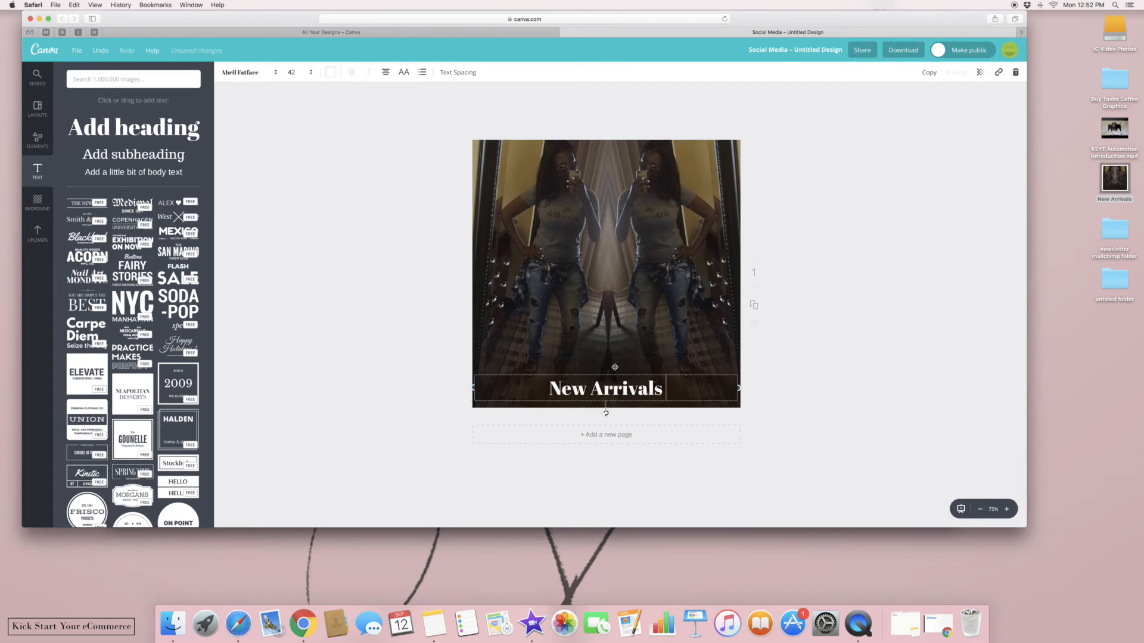
drag(609, 373, 608, 370)
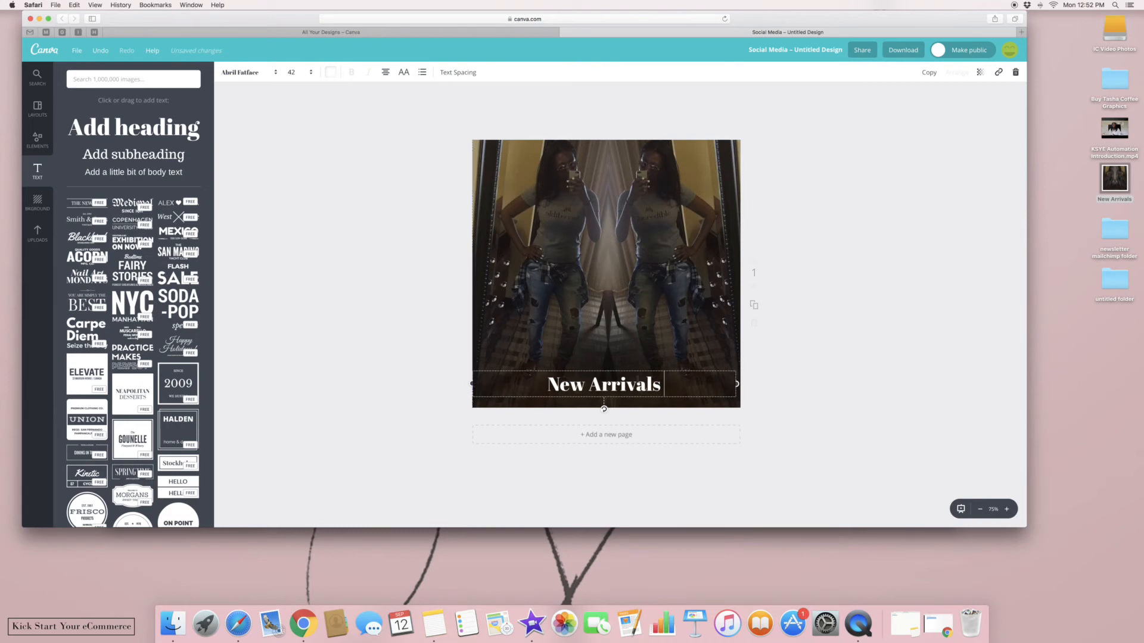
drag(737, 385, 589, 386)
Retype the heading as 'New Women Empowerment Shirts Available'
key(BackSpace)
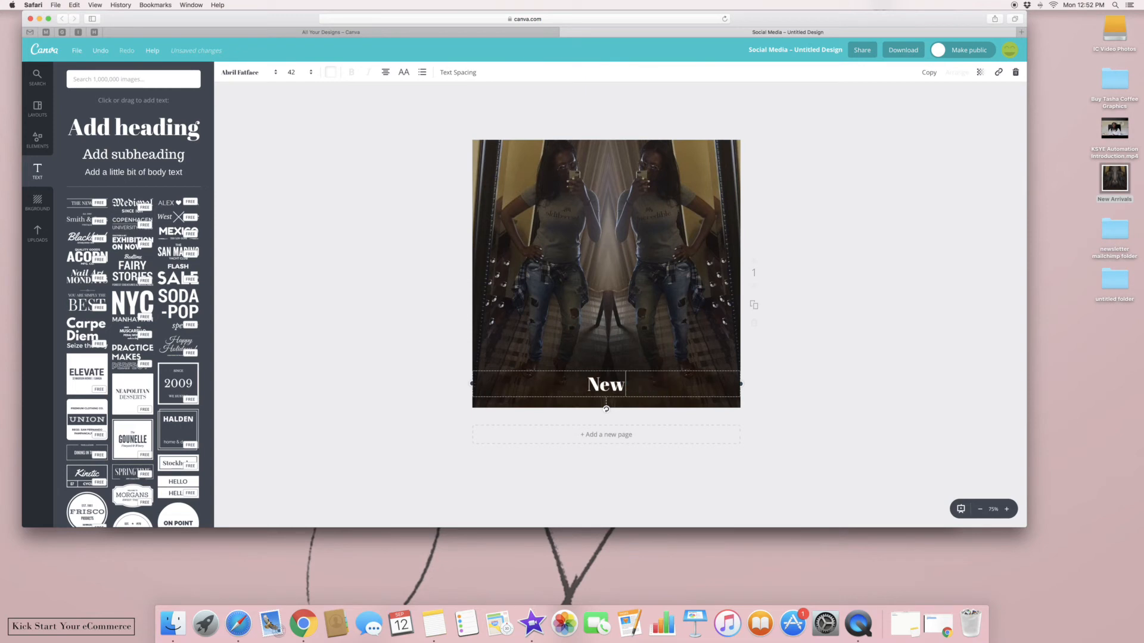
text(Eo)
key(BackSpace)
key(BackSpace)
text(Eo)
key(BackSpace)
key(BackSpace)
text(Women Empowert)
key(BackSpace)
text(ment Shirts Avai)
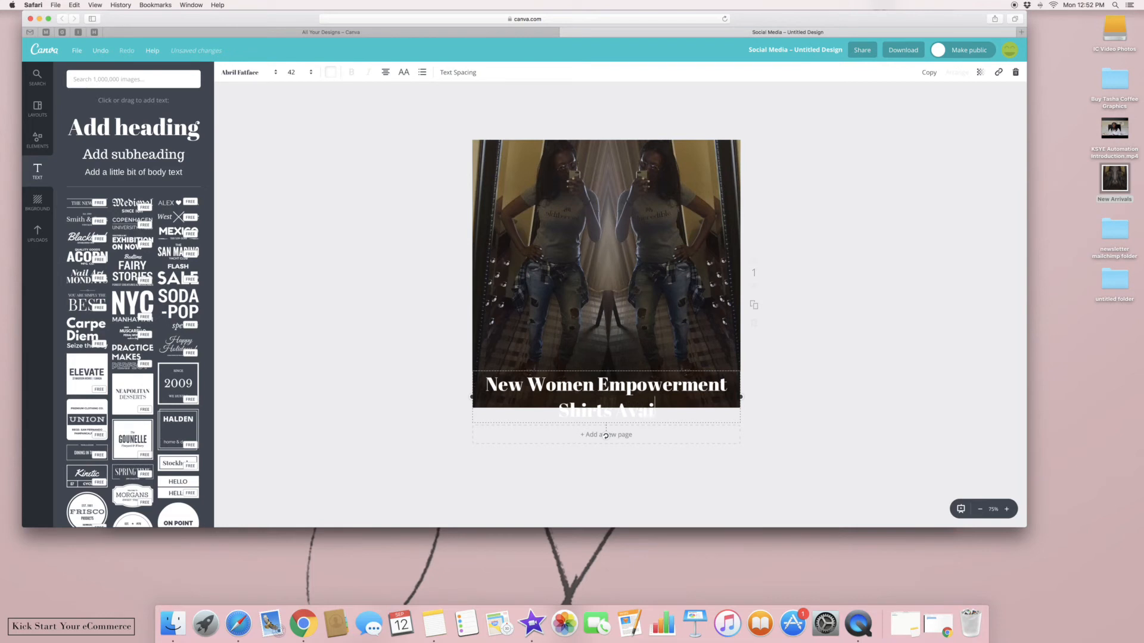
text(lable)
Reduce the heading to font size 28 so it fits one line, nudging it slightly down
key(super+a)
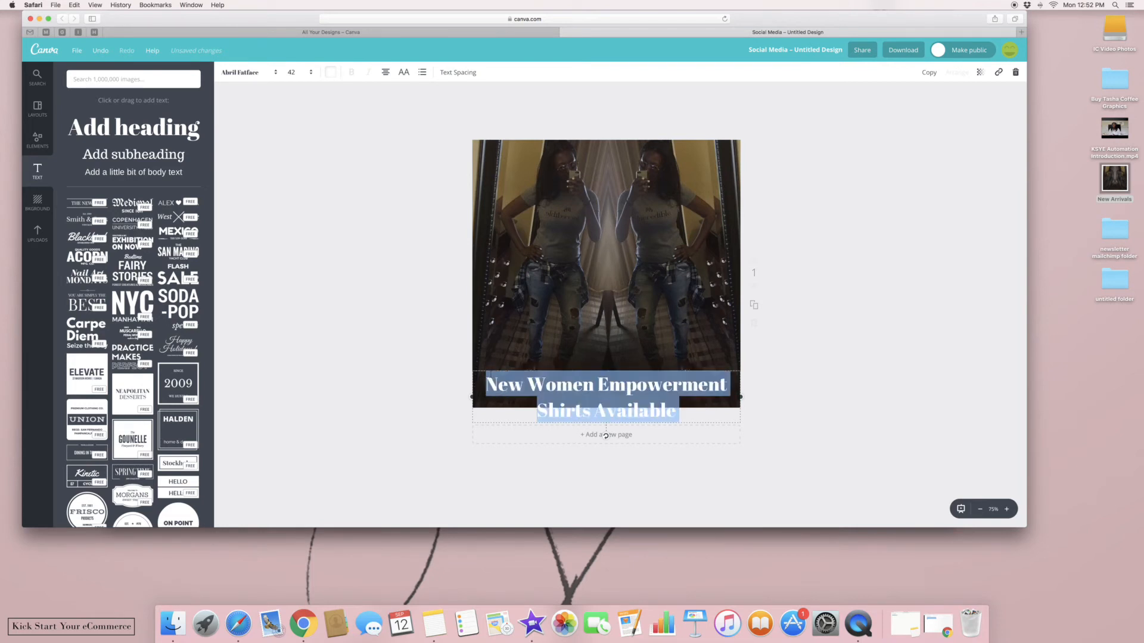
click(292, 79)
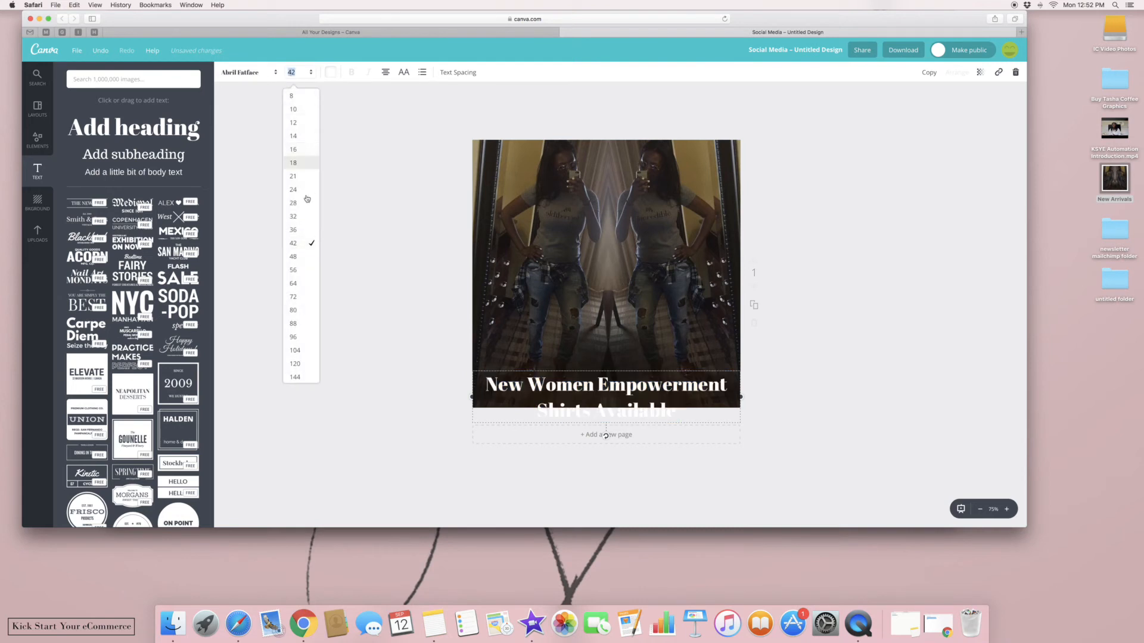
click(298, 219)
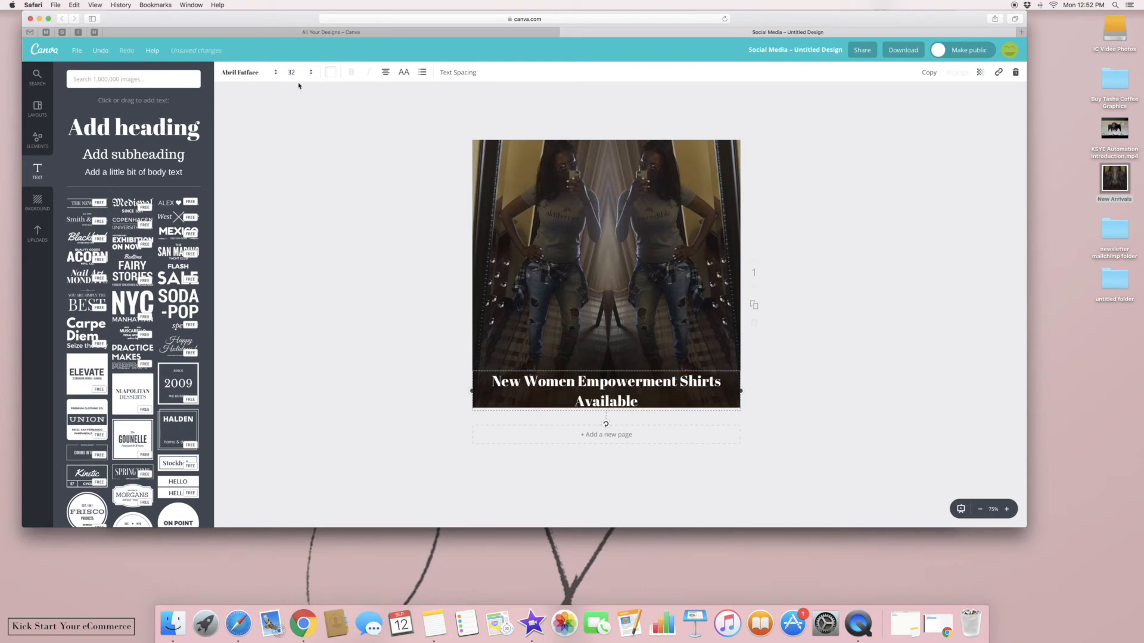
click(298, 83)
click(302, 202)
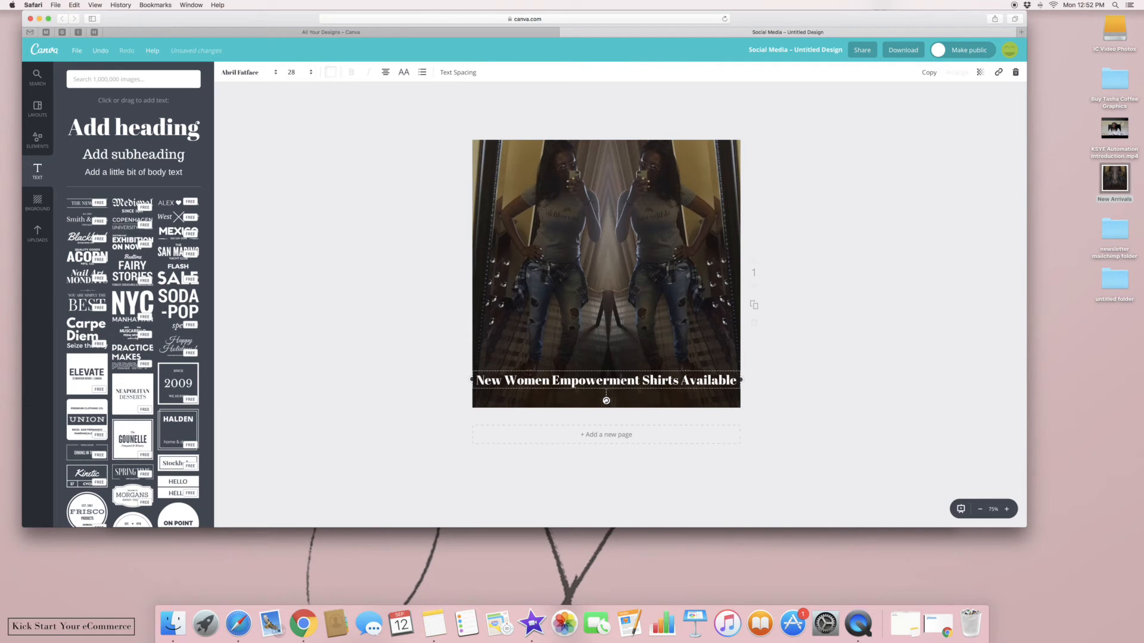
drag(622, 370, 622, 375)
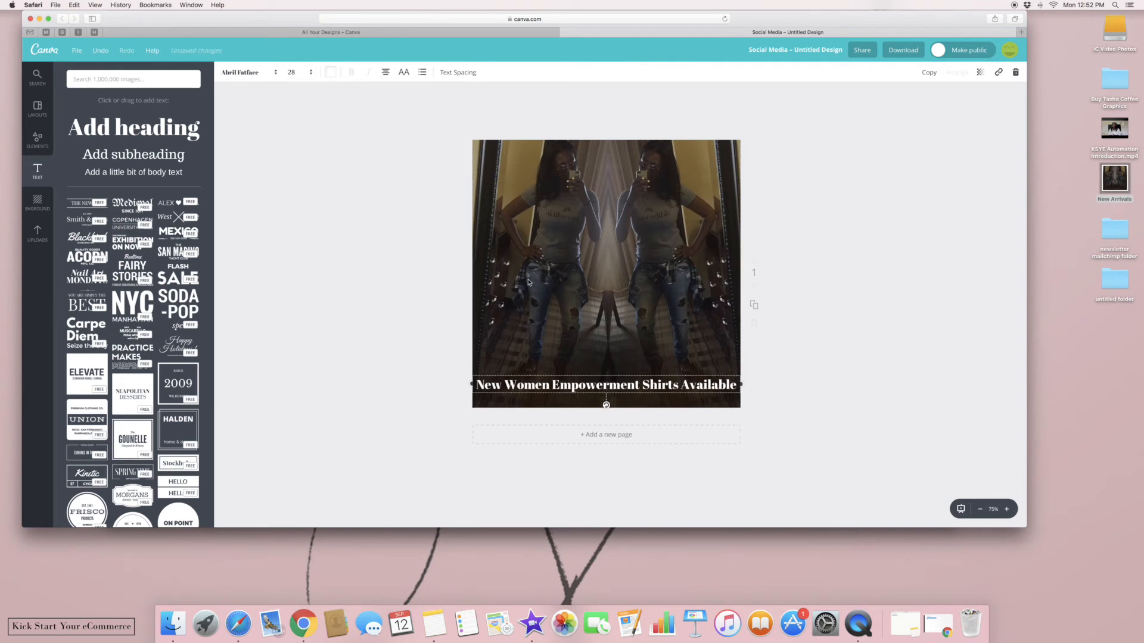
click(247, 74)
scroll(344, 268, down, 2)
scroll(292, 239, down, 5)
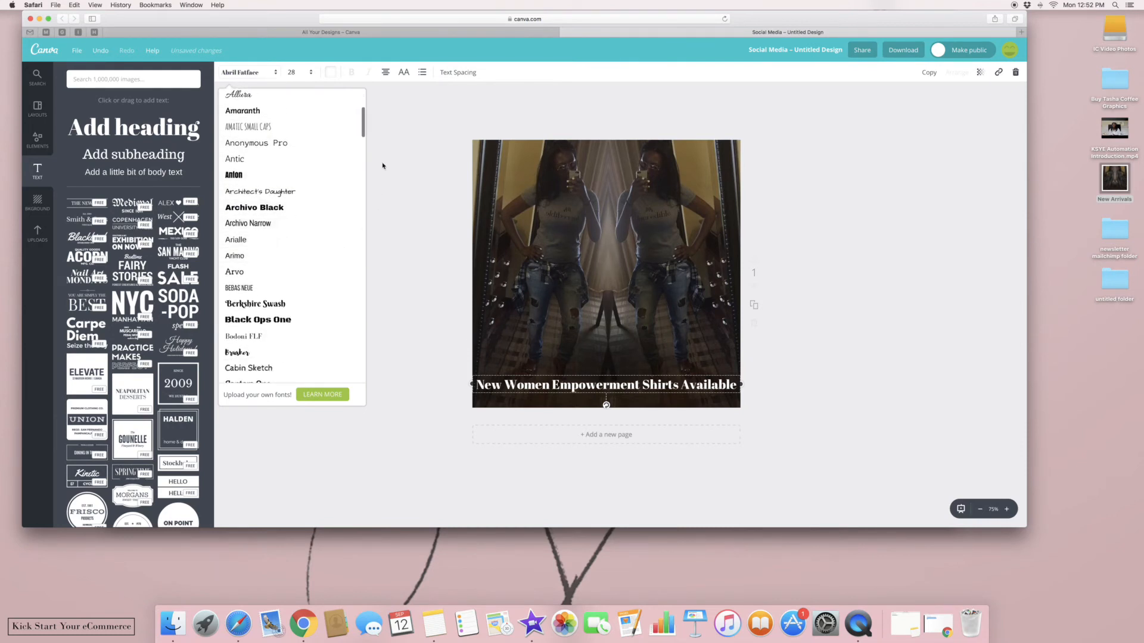
Change the caption font to Playlist Script
click(359, 144)
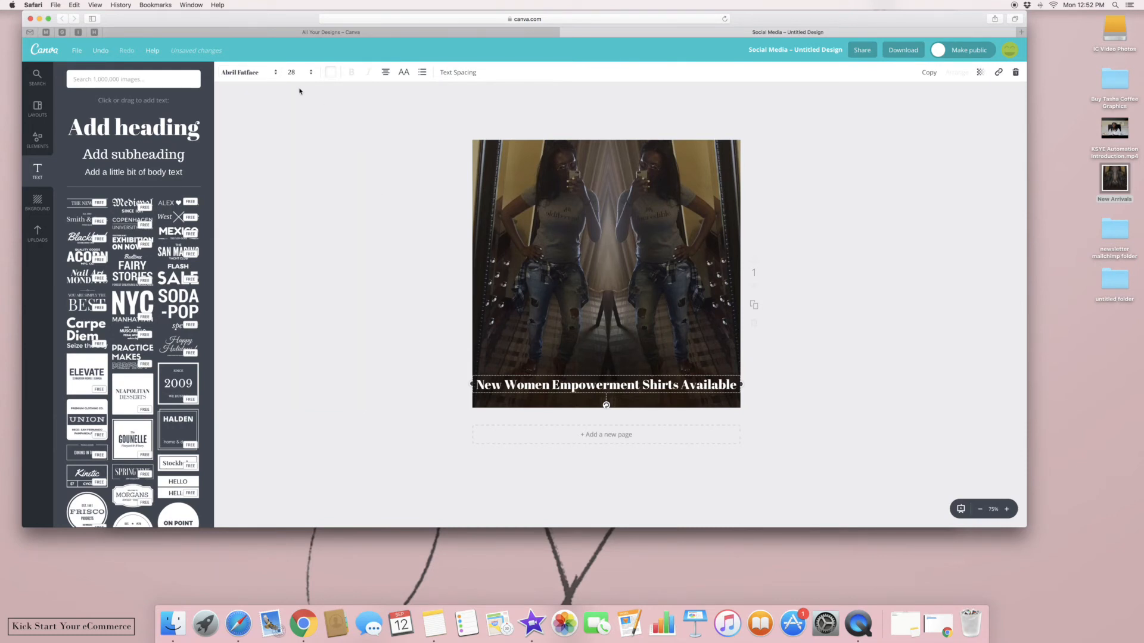
click(260, 74)
scroll(363, 149, up, 3)
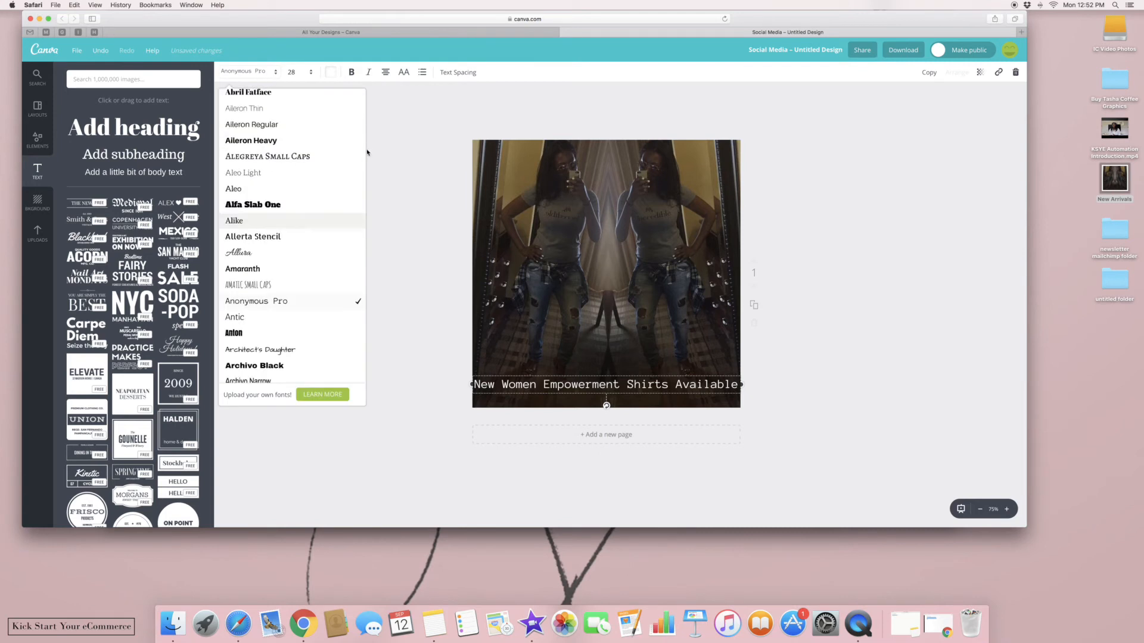
scroll(367, 113, down, 3)
drag(364, 117, 361, 300)
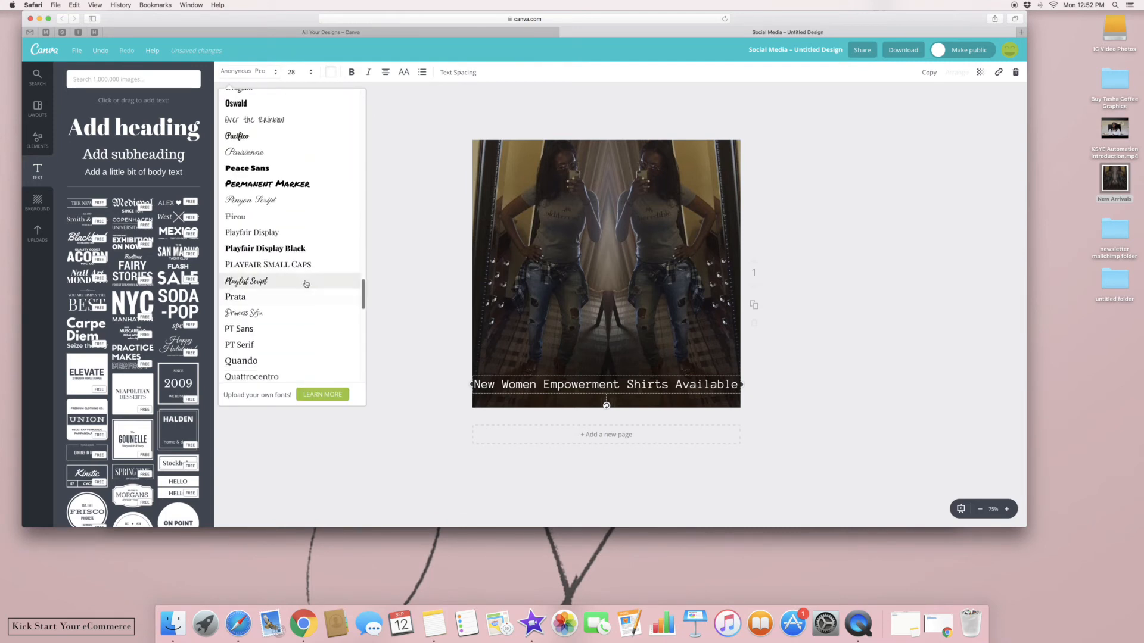
click(301, 283)
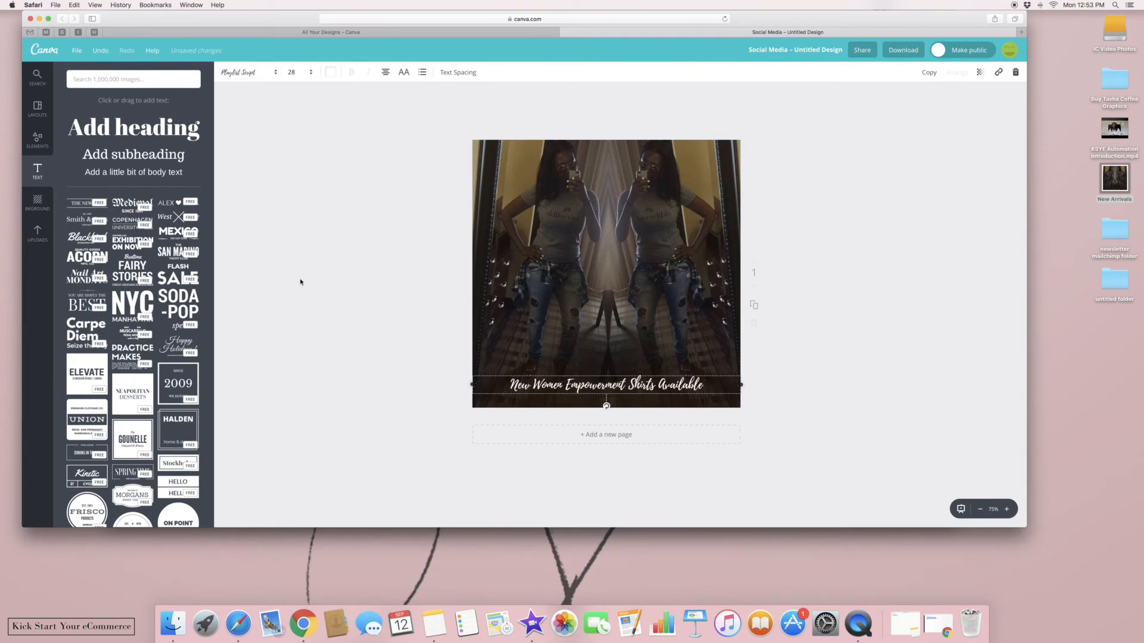
Enlarge the caption to size 36 and check the box's size and centring
click(293, 72)
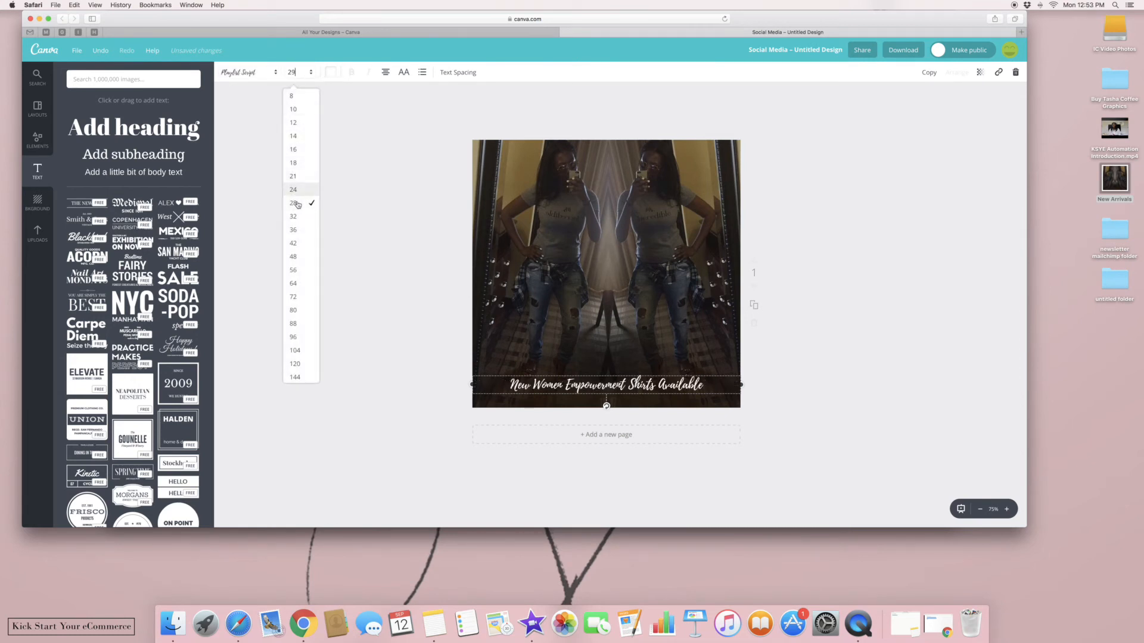
click(295, 218)
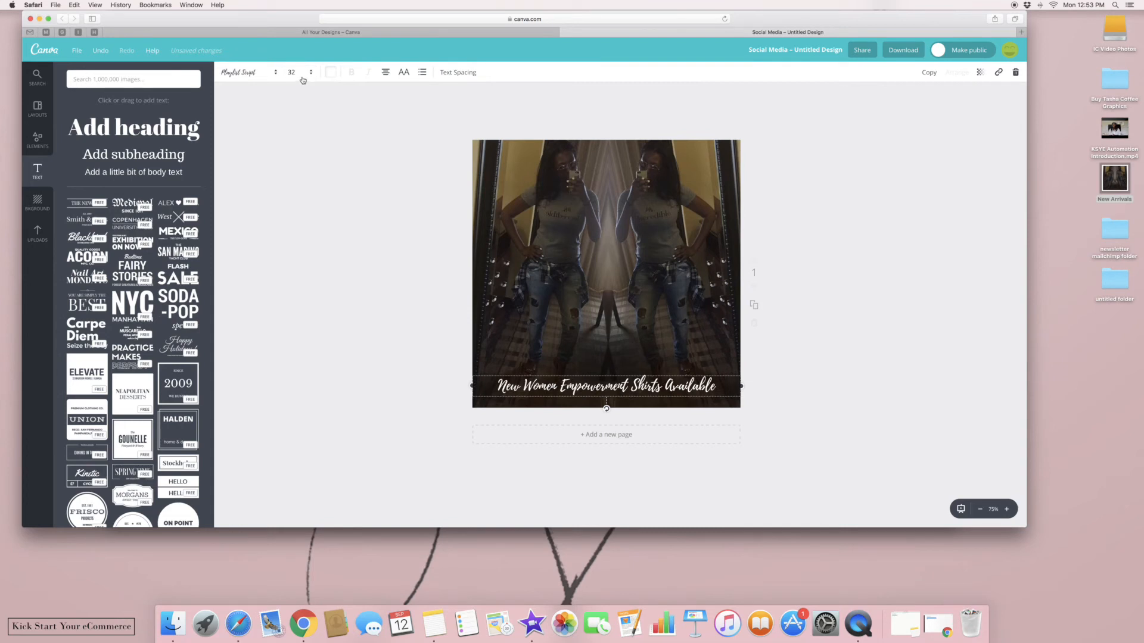
click(295, 232)
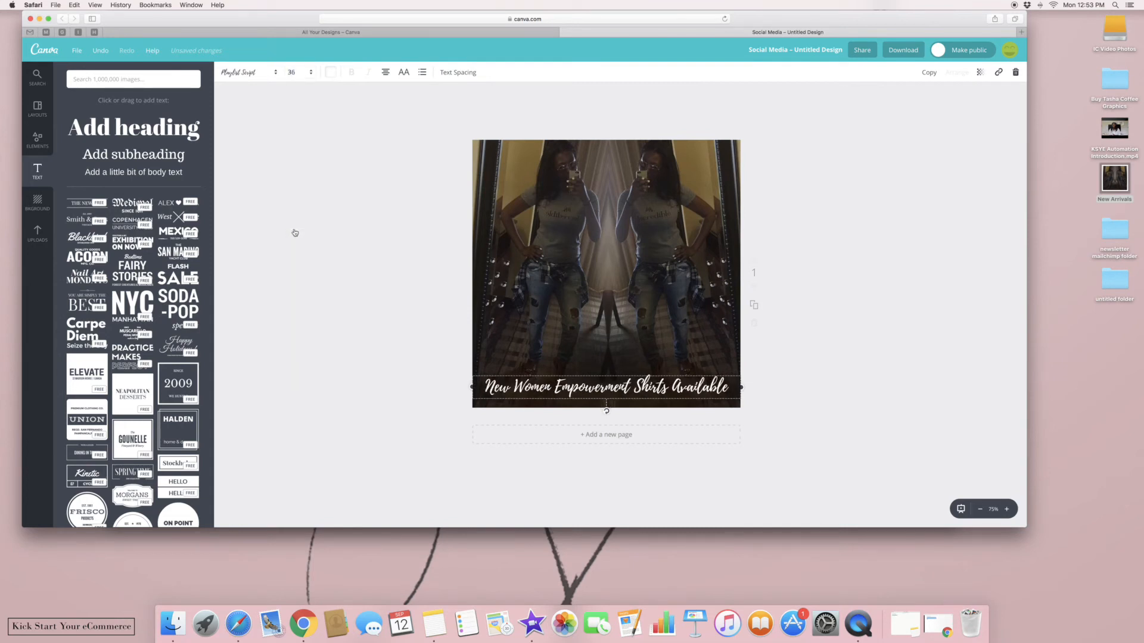
click(281, 191)
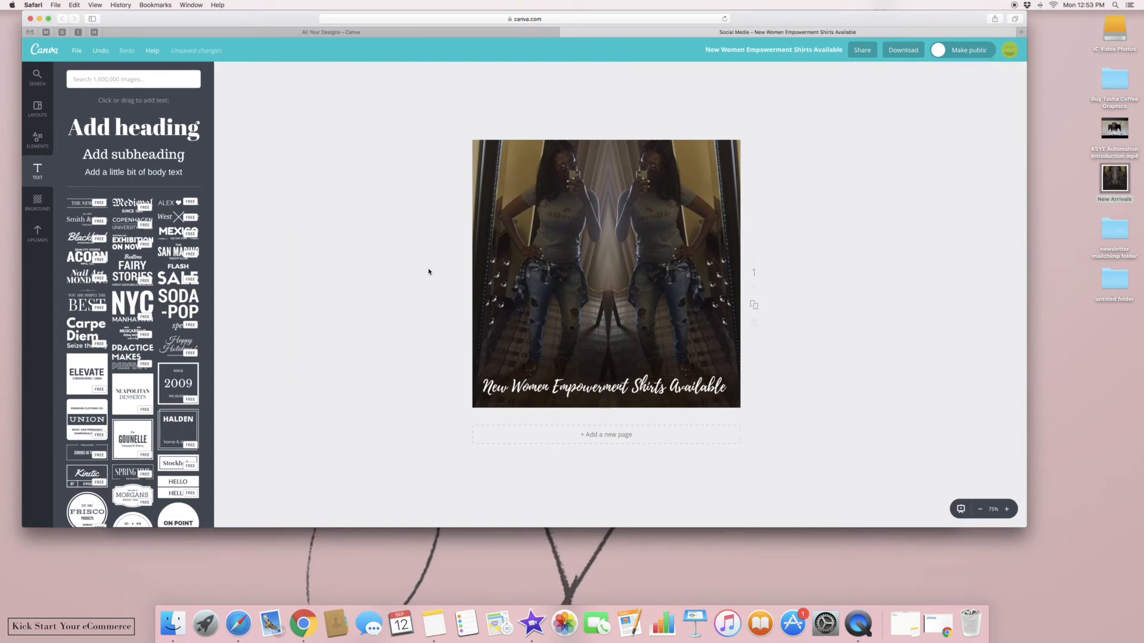
click(528, 381)
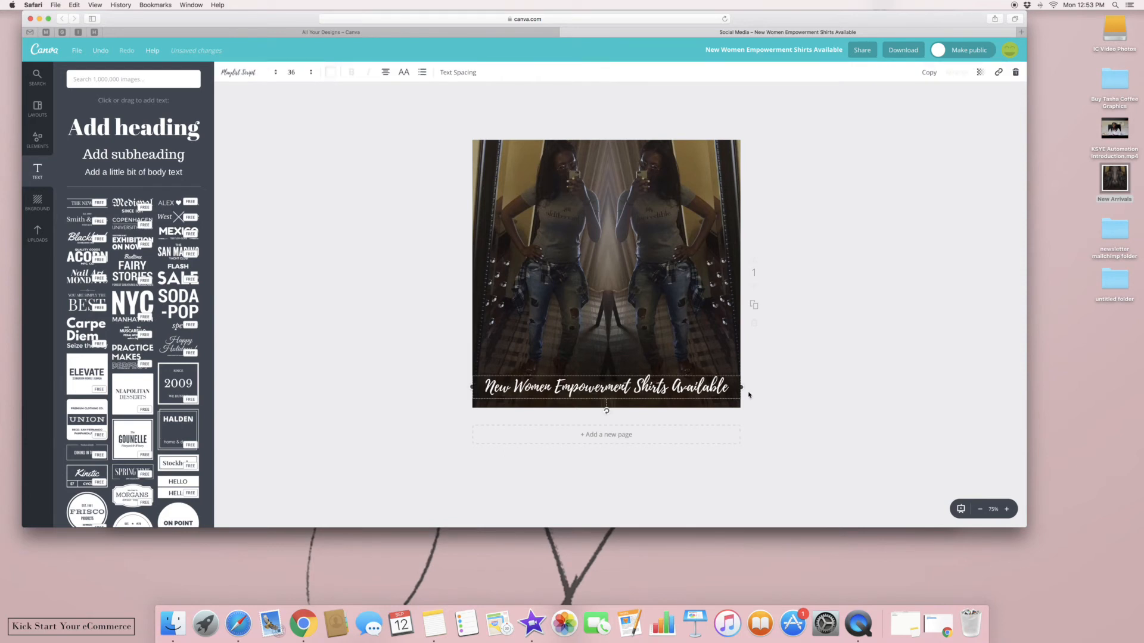
drag(743, 388, 743, 387)
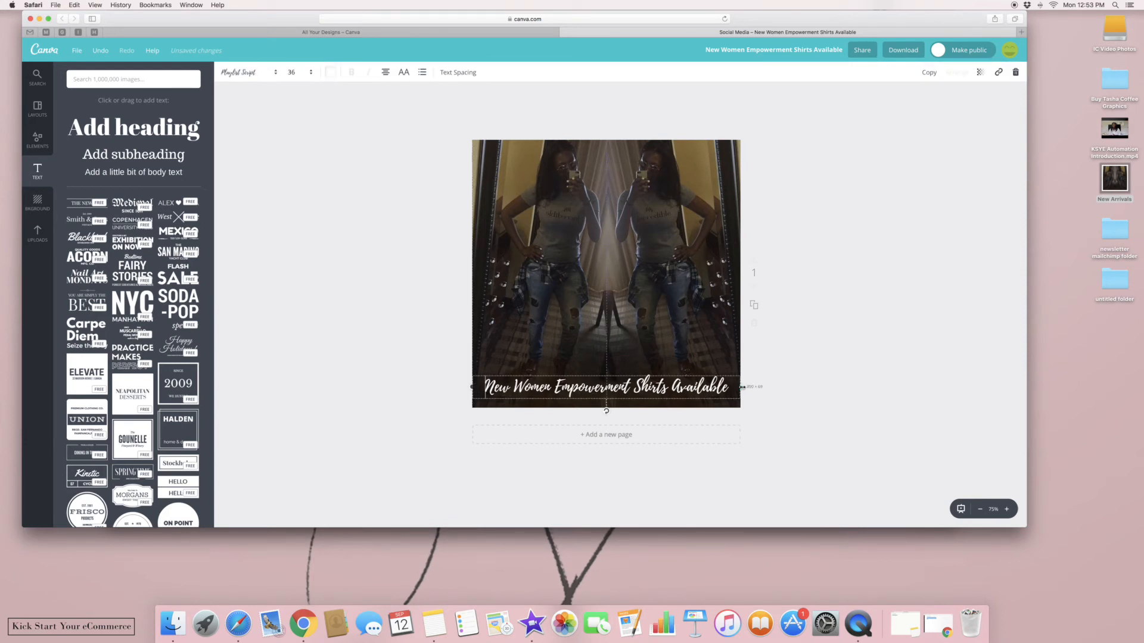
click(823, 403)
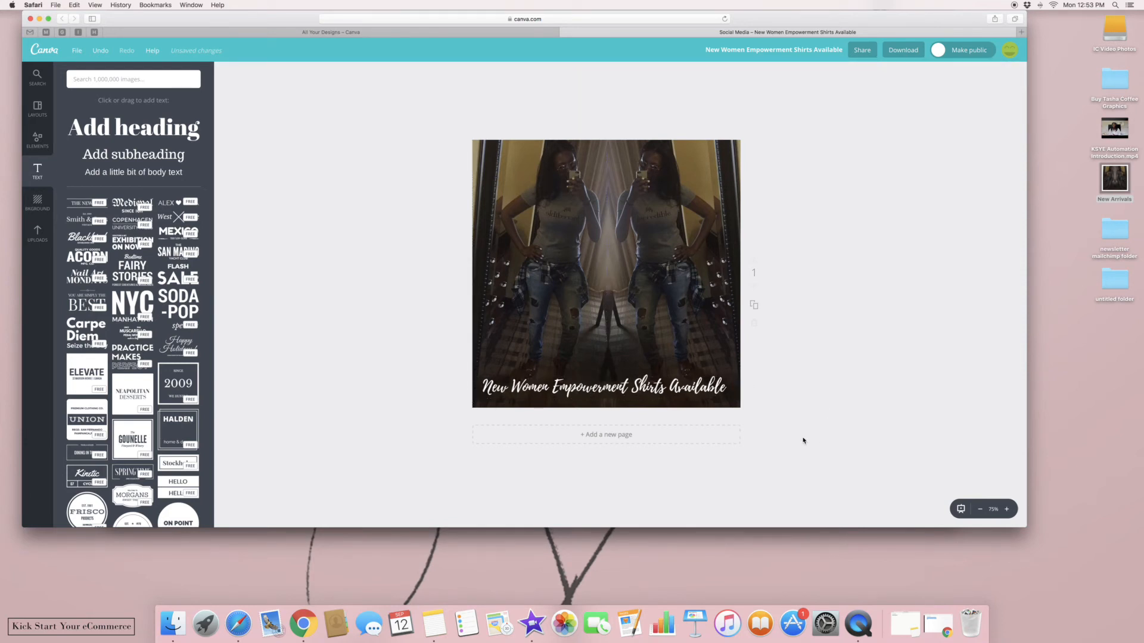
Download the design as a JPG image and return to the MailChimp campaign tab
click(916, 56)
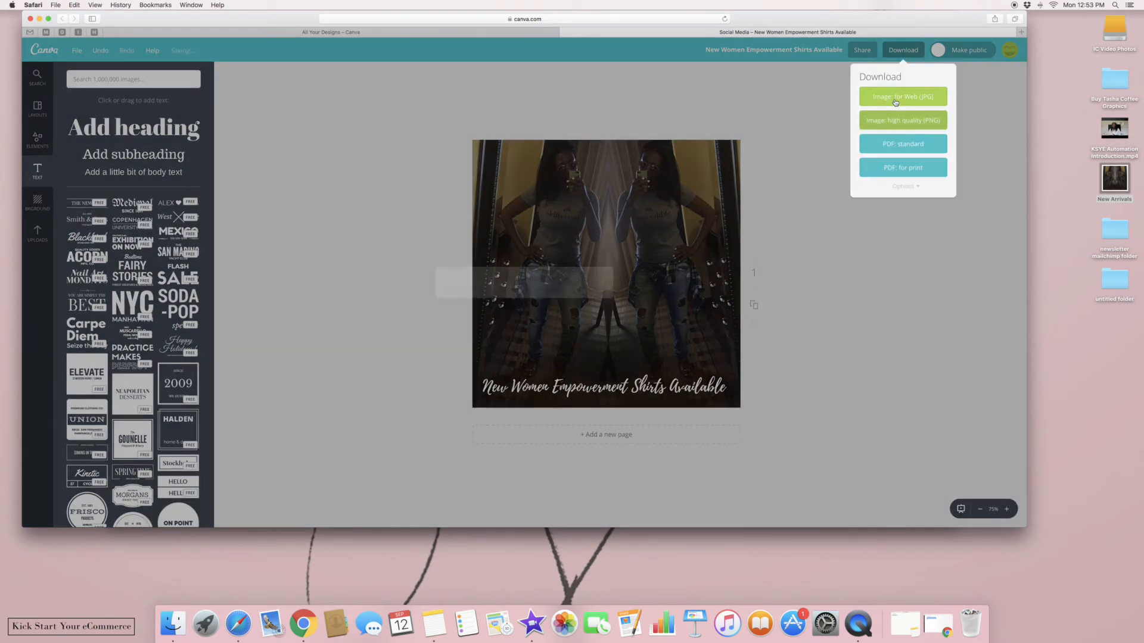
click(869, 120)
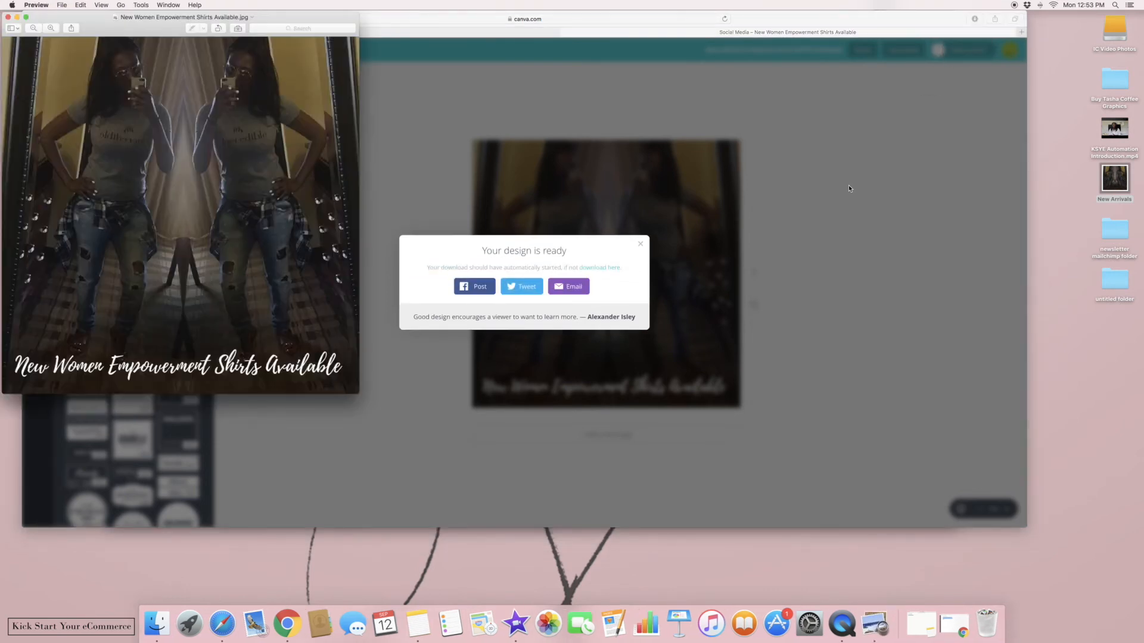
click(644, 245)
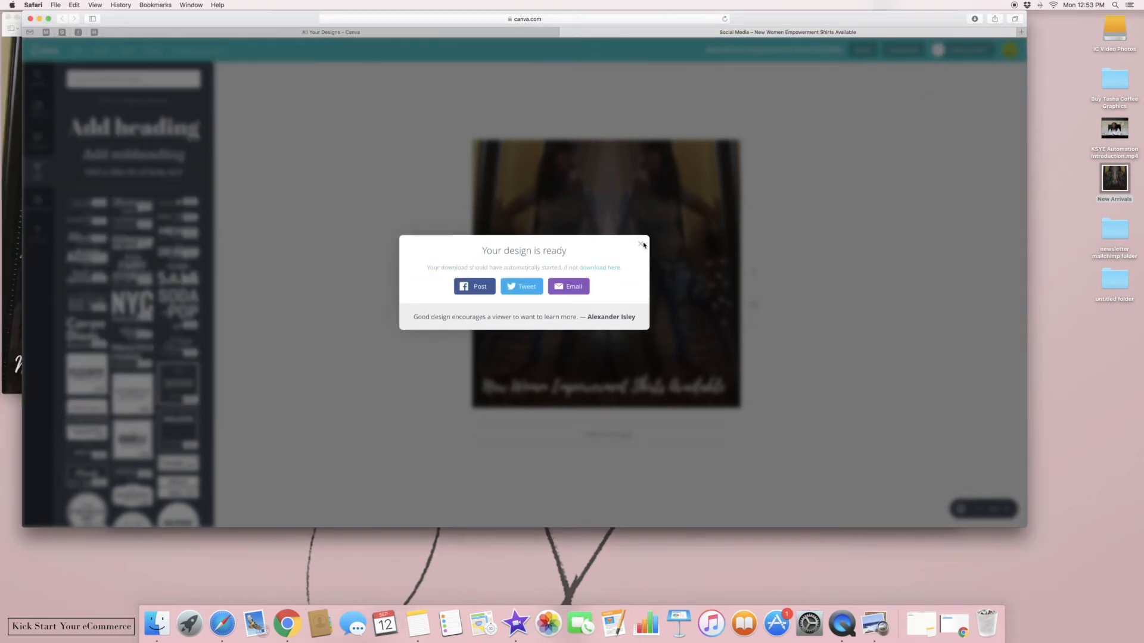
click(642, 244)
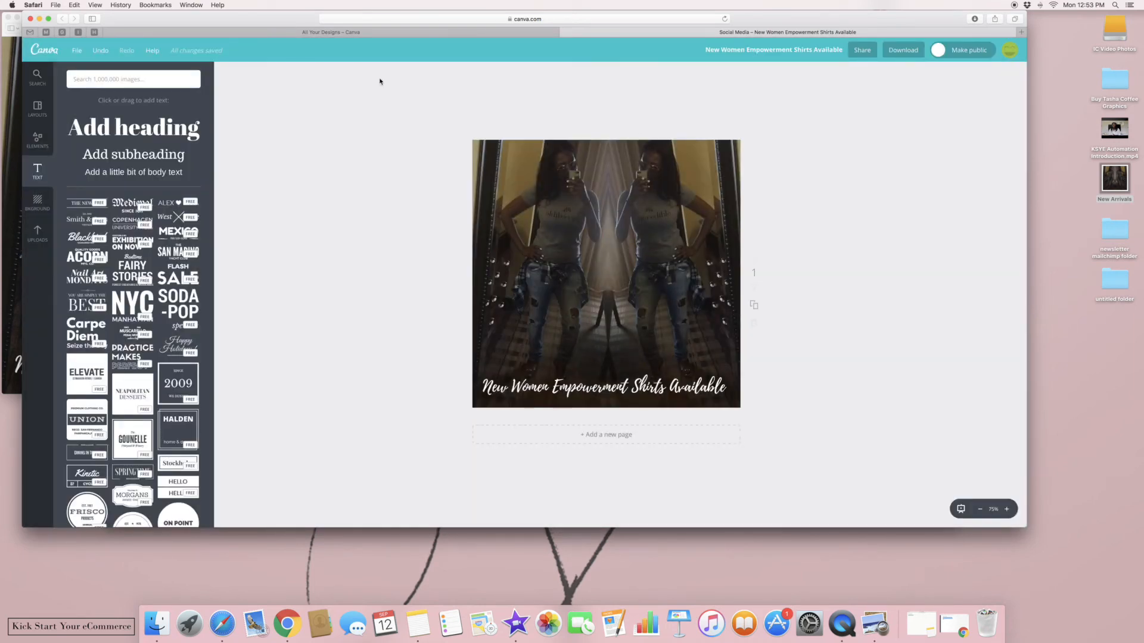
click(46, 32)
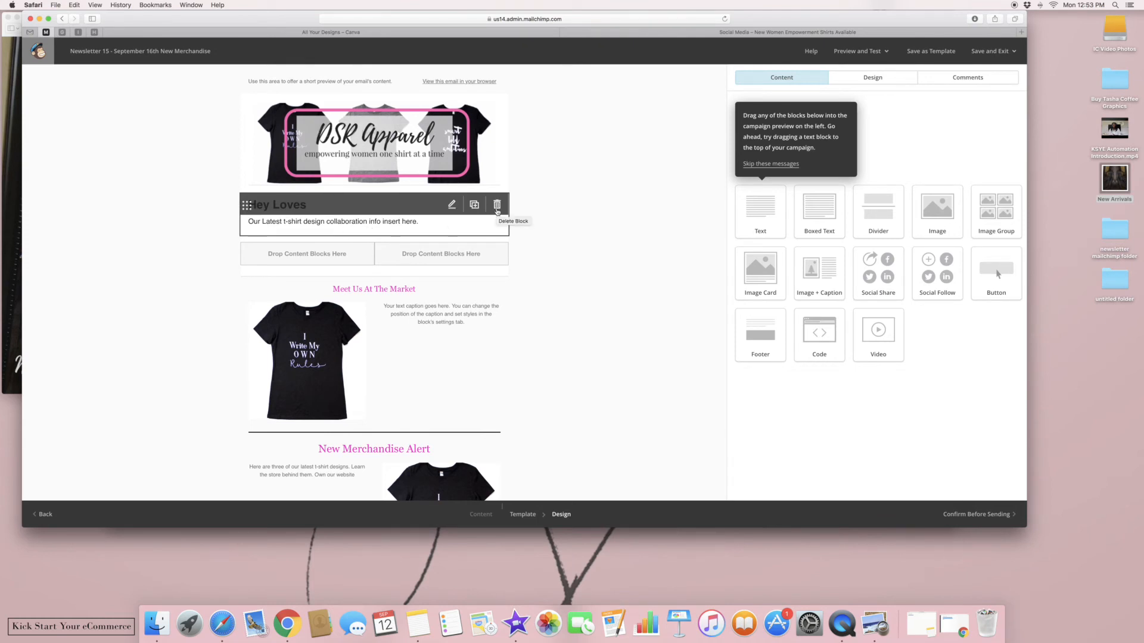
Add an image block beneath the Hey Loves text section
click(430, 227)
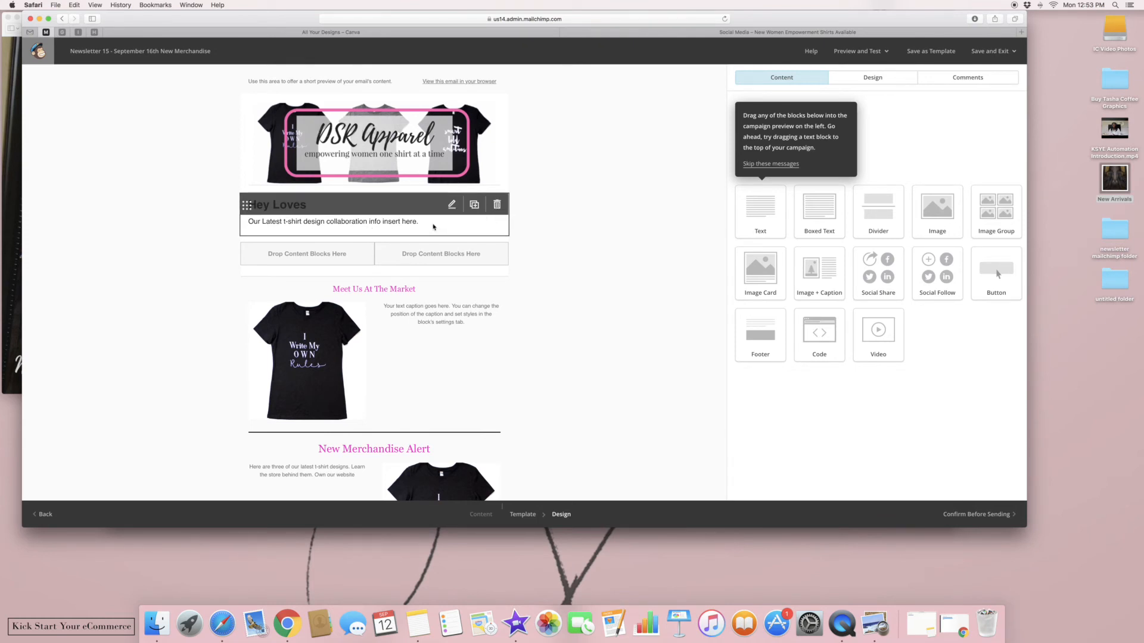
click(743, 486)
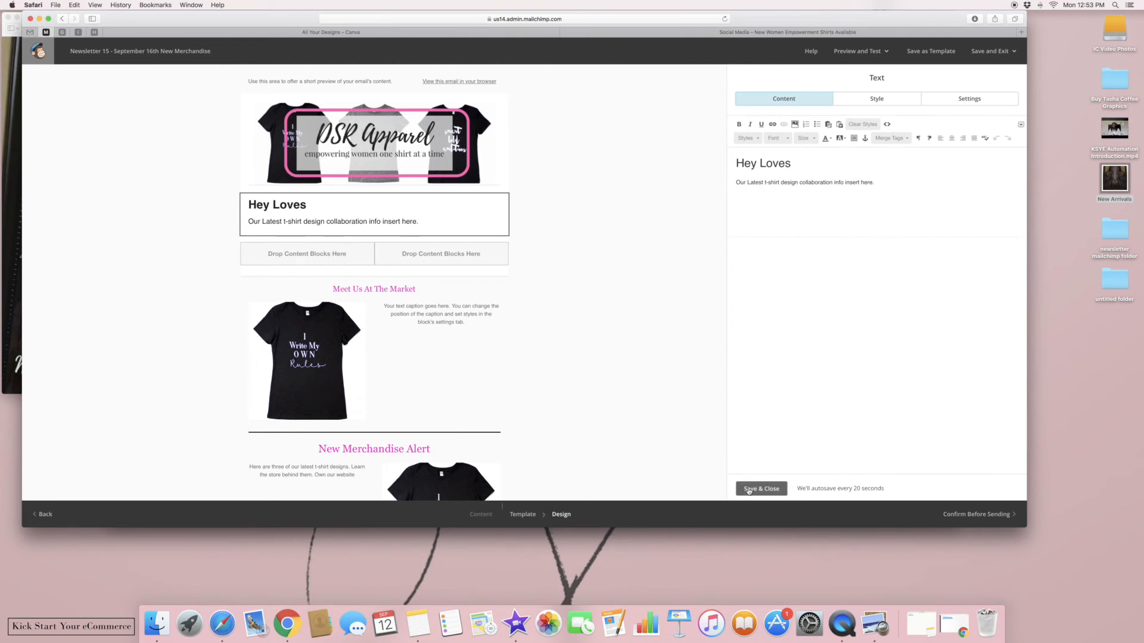
drag(945, 208, 397, 291)
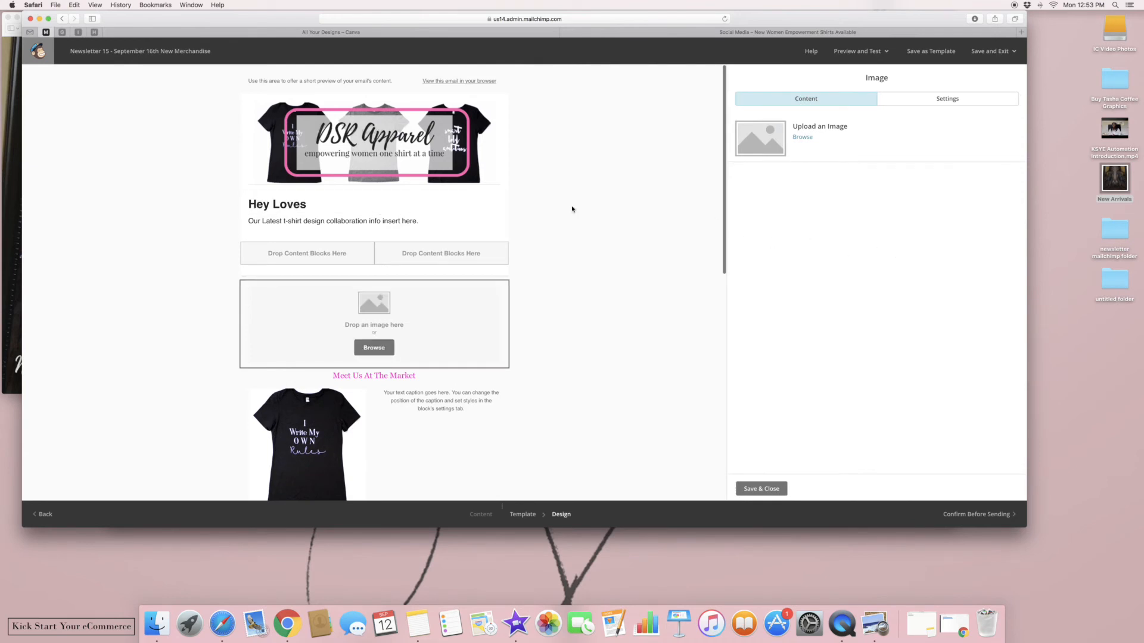
Move the shirts JPG to the Desktop and upload it into the empty image block
click(2, 136)
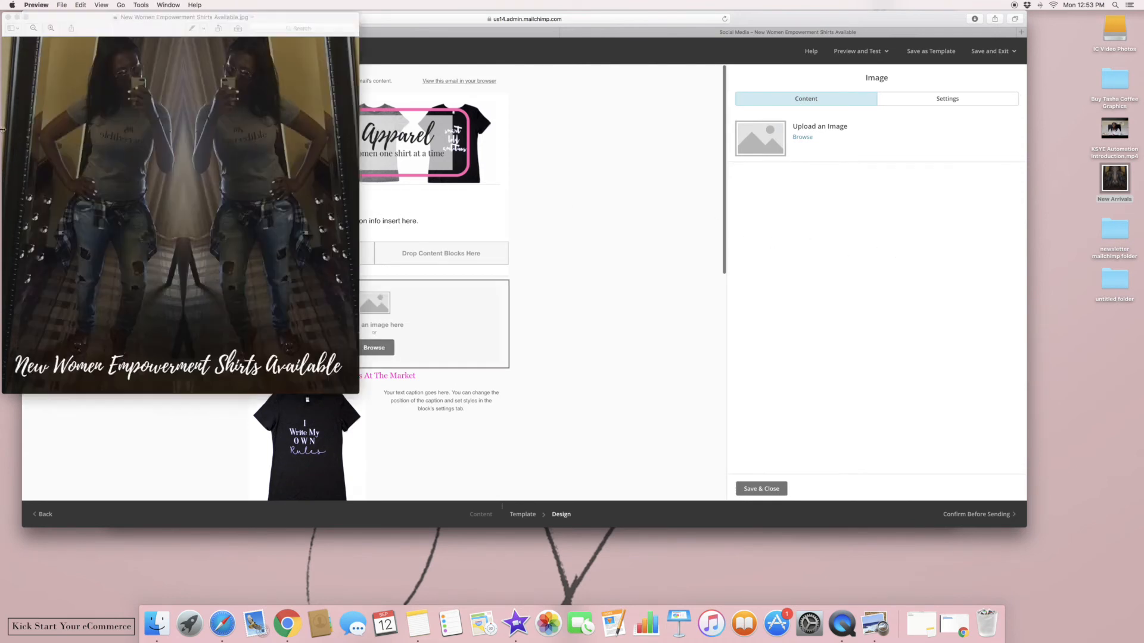
click(235, 18)
click(237, 60)
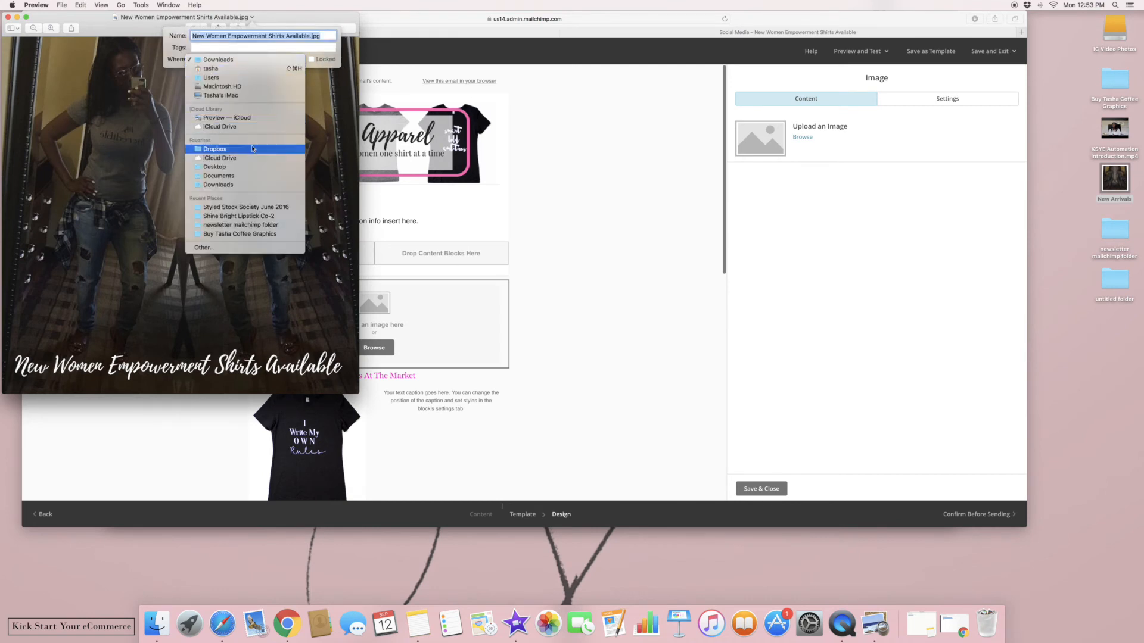
click(214, 148)
click(536, 204)
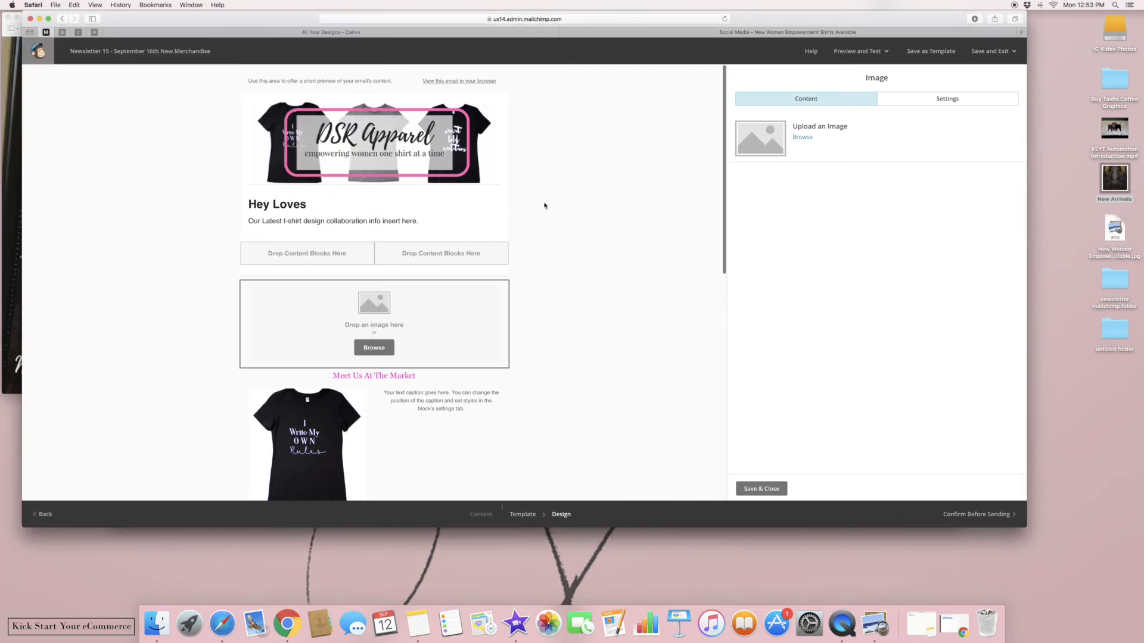
drag(1115, 233, 666, 306)
drag(477, 323, 477, 325)
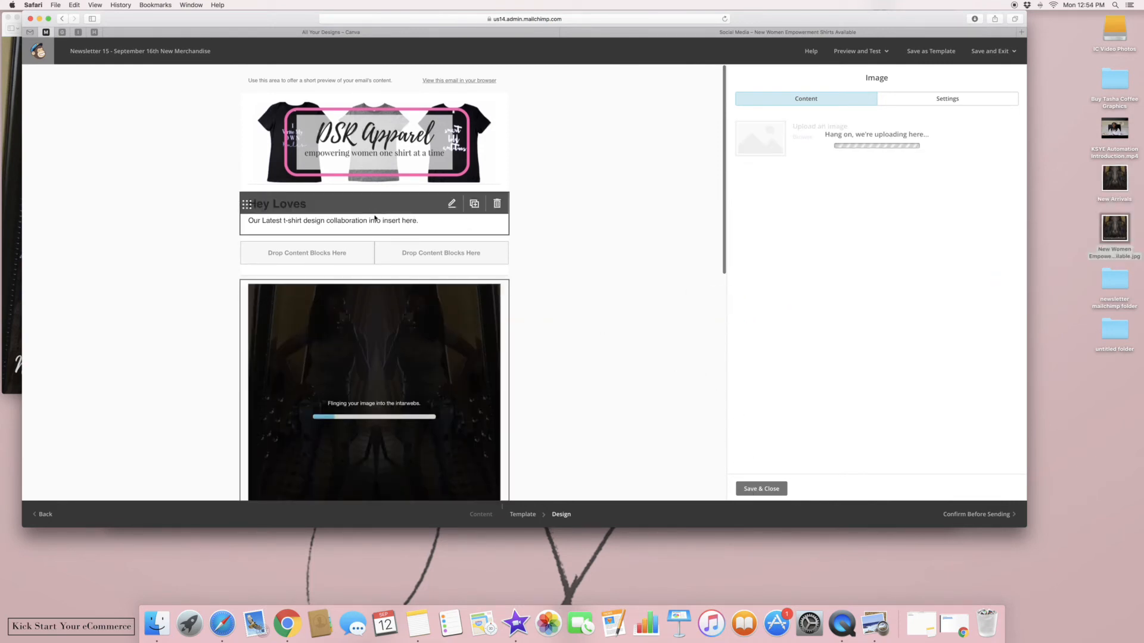
Replace the preview text with 'Local Market Schedule, New Arrivals and More' and save it
click(360, 80)
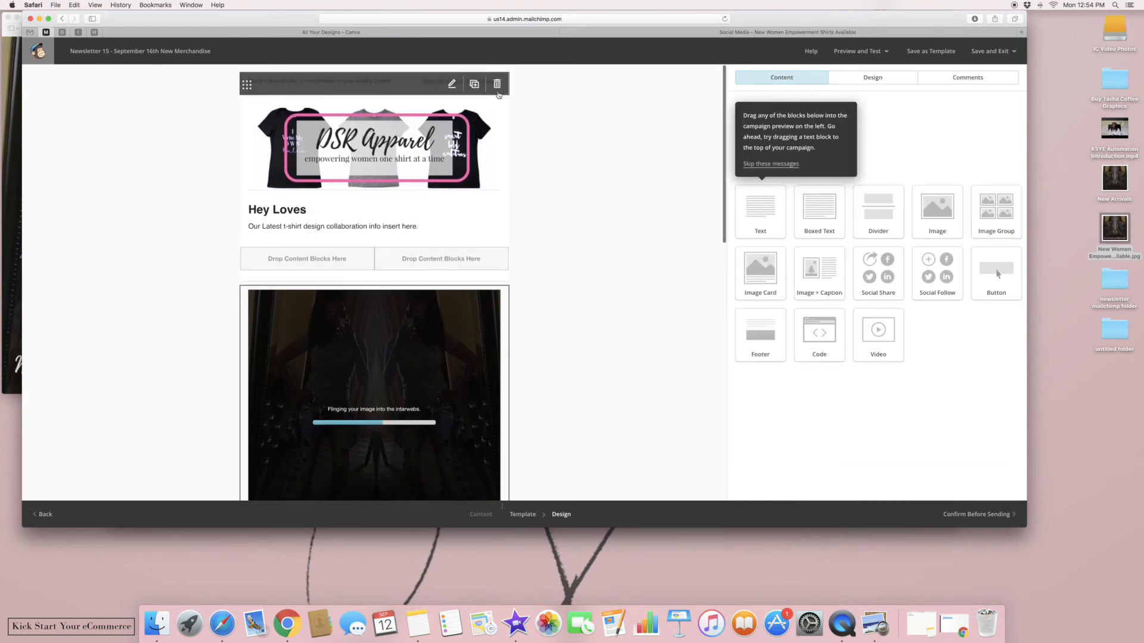
key(BackSpace)
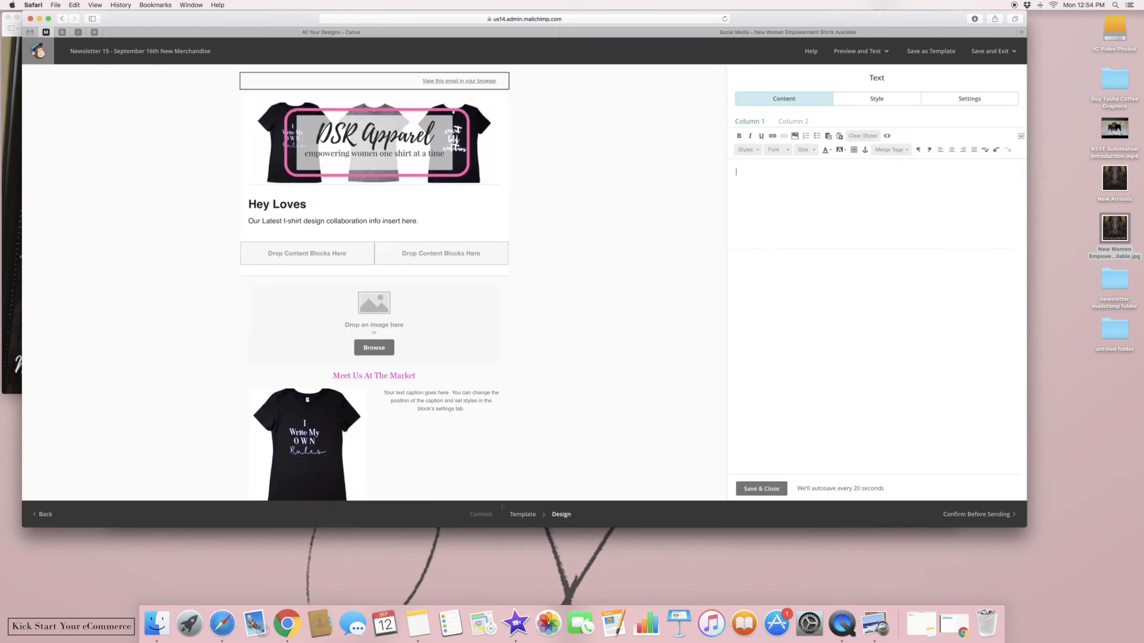
text(Local Ma)
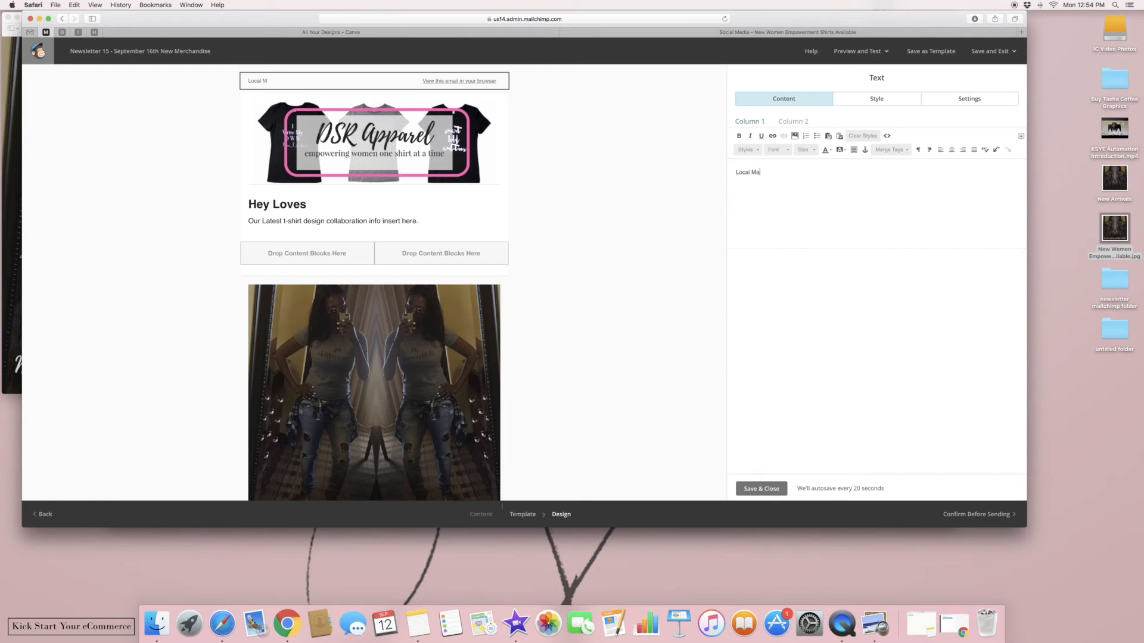
text(rket Schedule, New Arrivals and More)
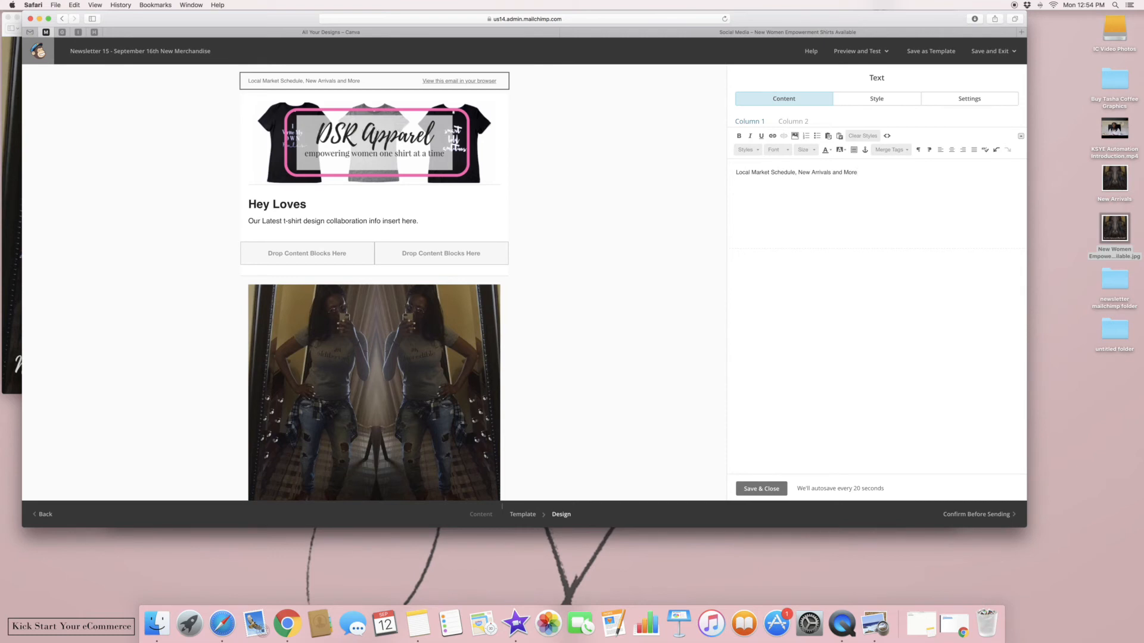
click(747, 490)
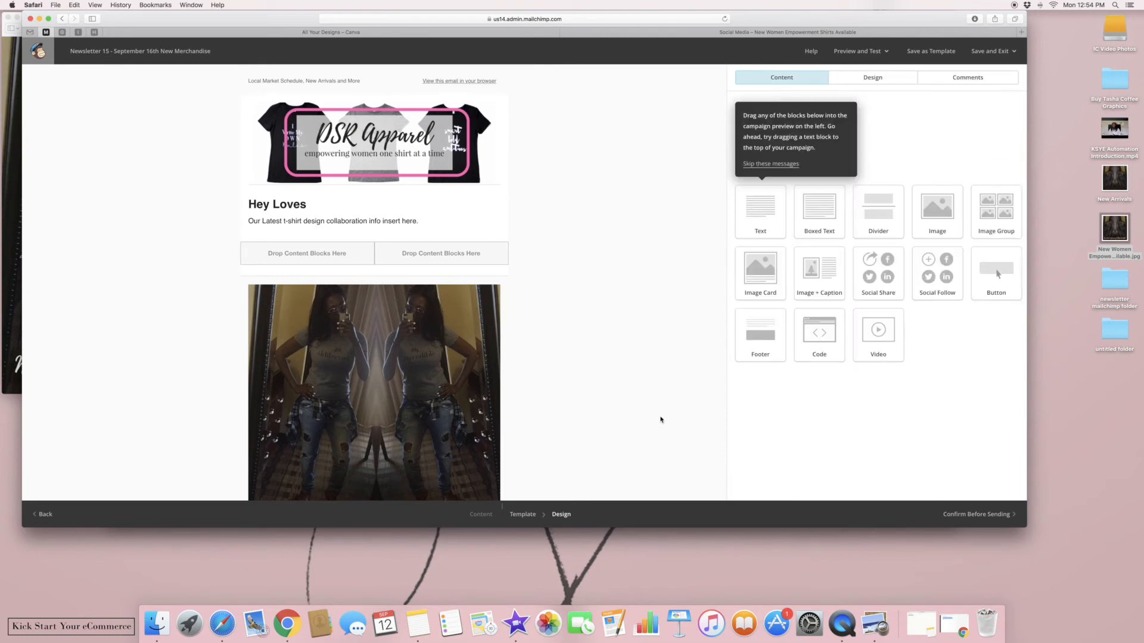
scroll(660, 420, down, 3)
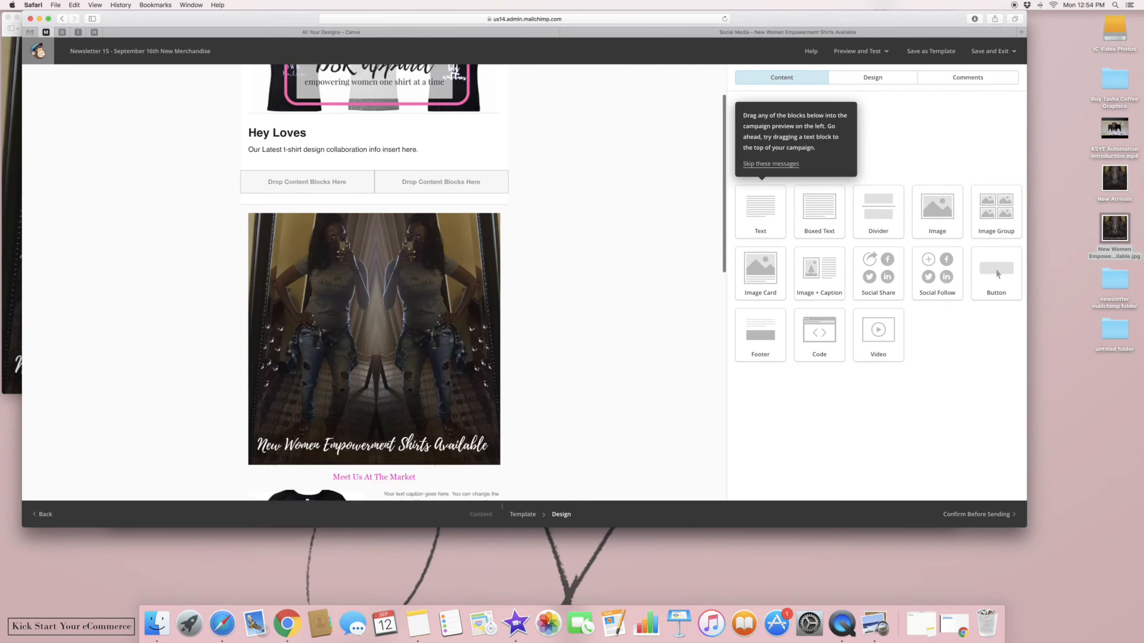
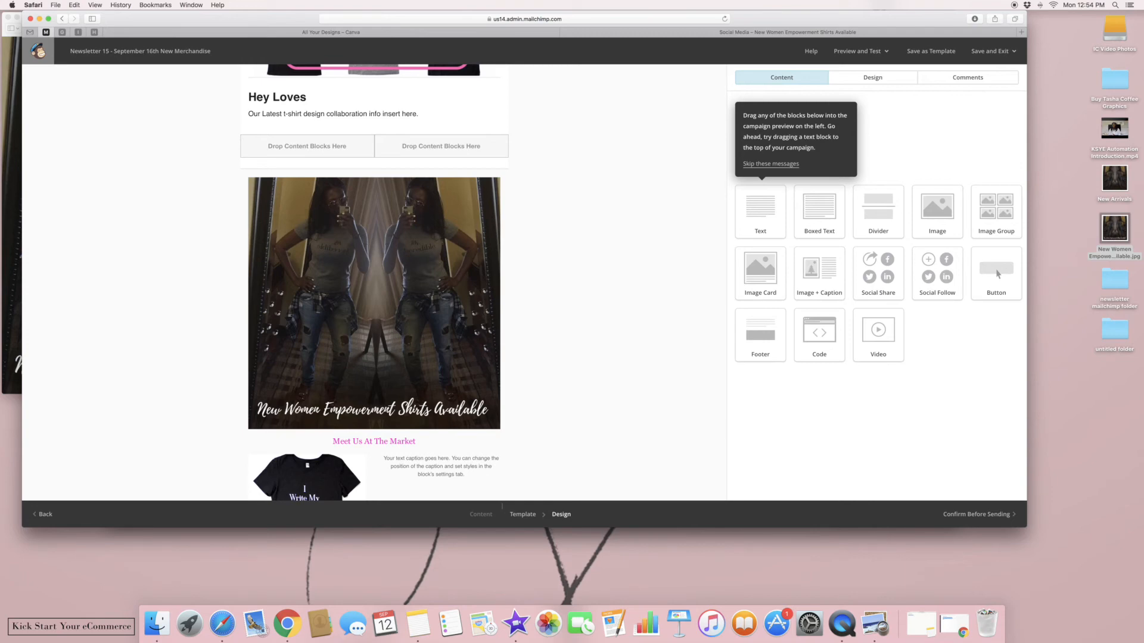
Replace the t-shirt block's placeholder caption with 'Fairfield Market 9/17/16 9am to 5pm'
scroll(657, 296, down, 1)
scroll(731, 246, down, 10)
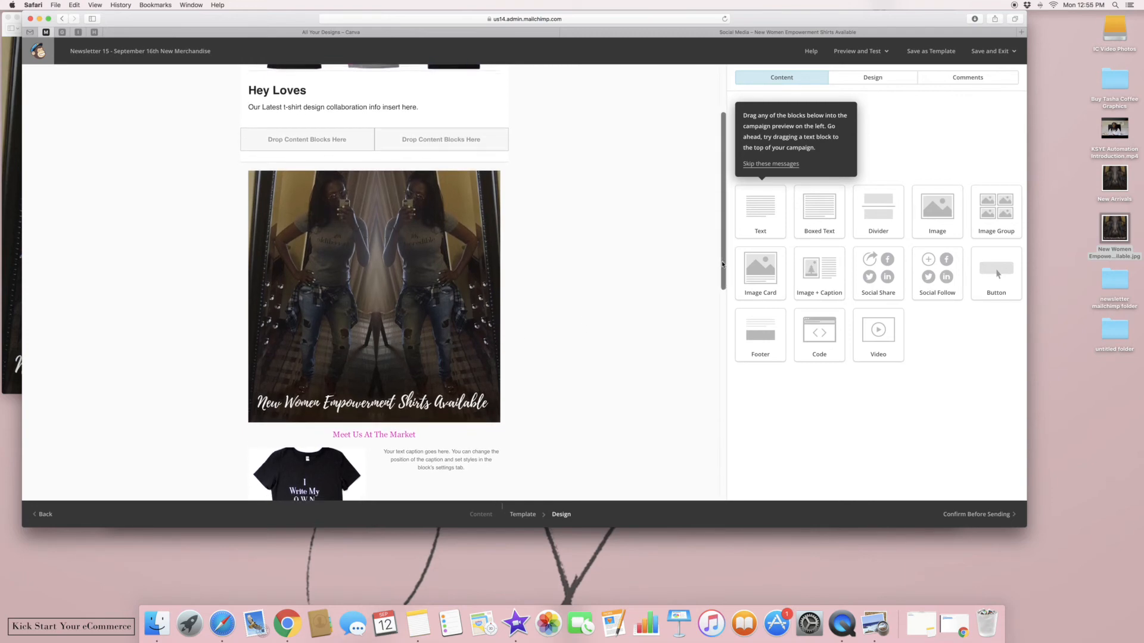
scroll(711, 311, up, 3)
scroll(495, 334, up, 3)
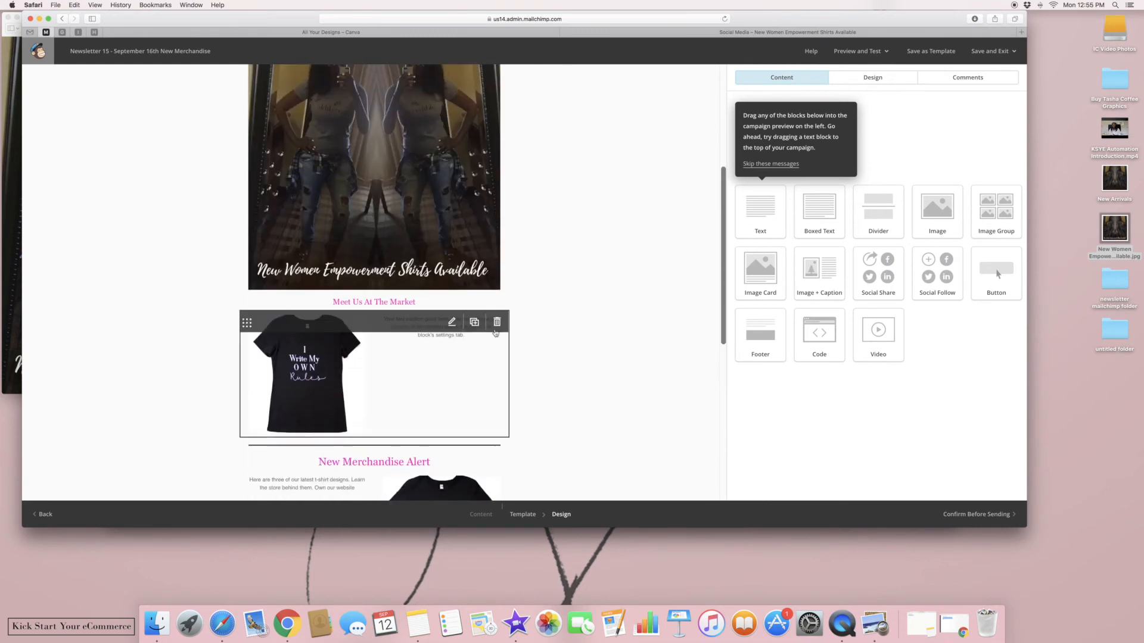
click(496, 333)
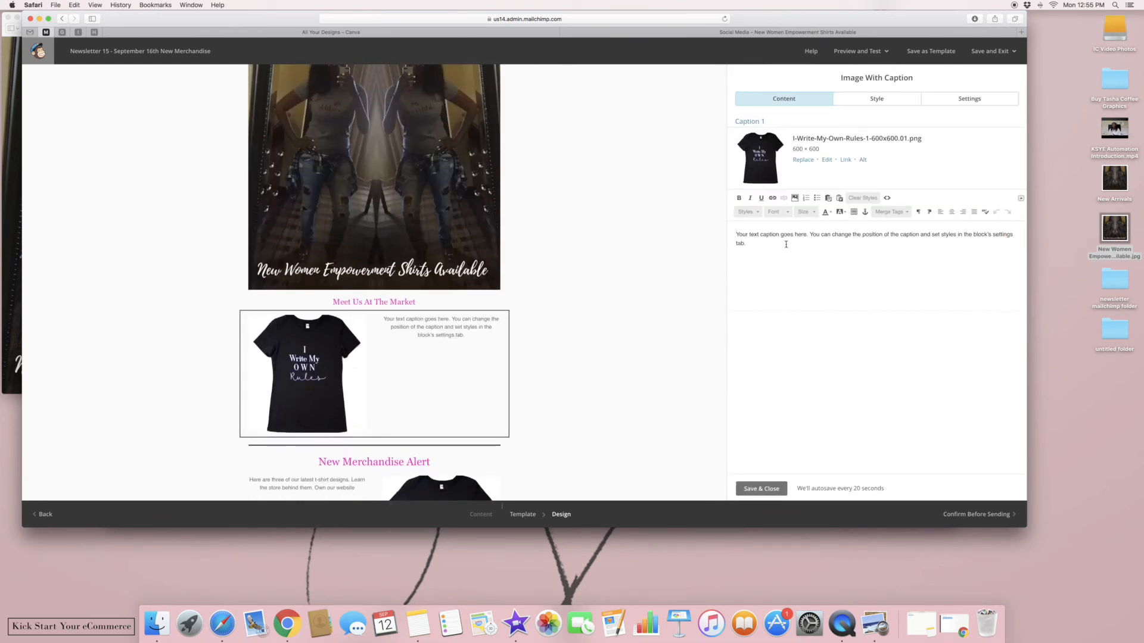
triple_click(786, 245)
key(BackSpace)
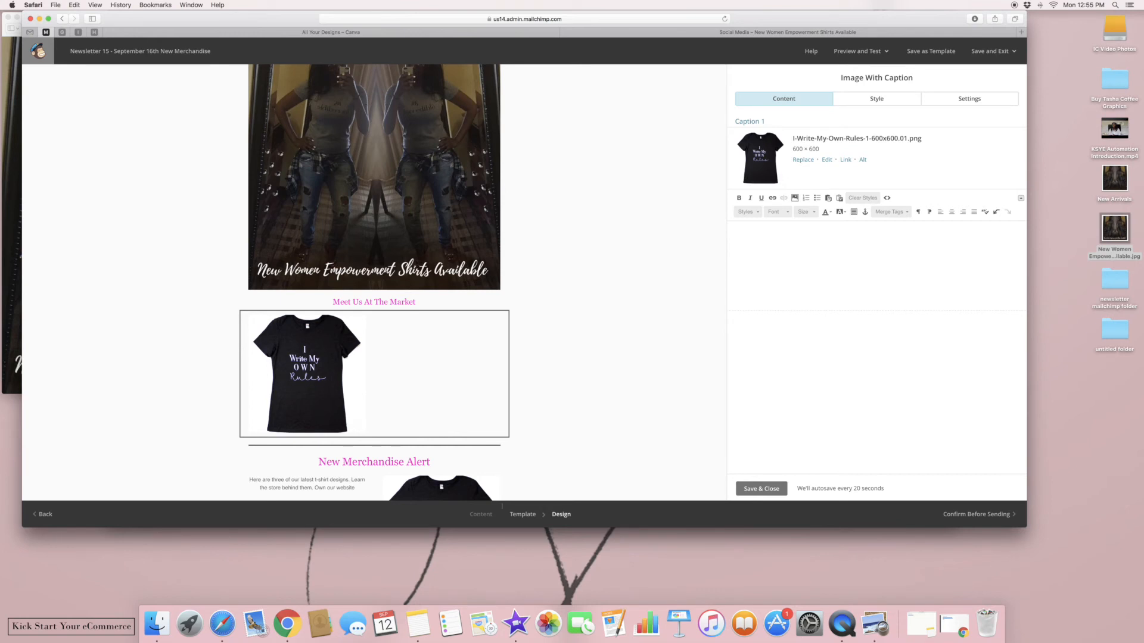
text(Fairfield Market 9/17 /16 f9am y)
key(BackSpace)
text(to 5pm)
Add lines for Jasper Pop Up Shop 9/21/16 3pm to 7pm and Michaels on The Bluff Market 10/21/16 9am to 3pm
key(Return)
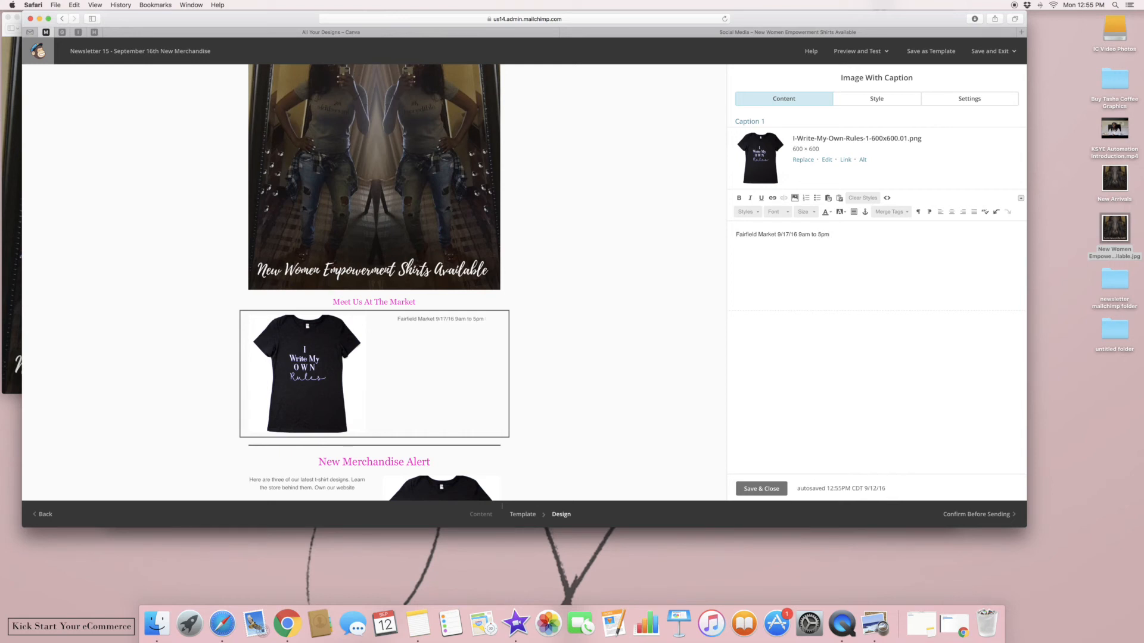
text(Jasper Pop)
key(BackSpace)
text(Up Shop 9/21/16 3pm to)
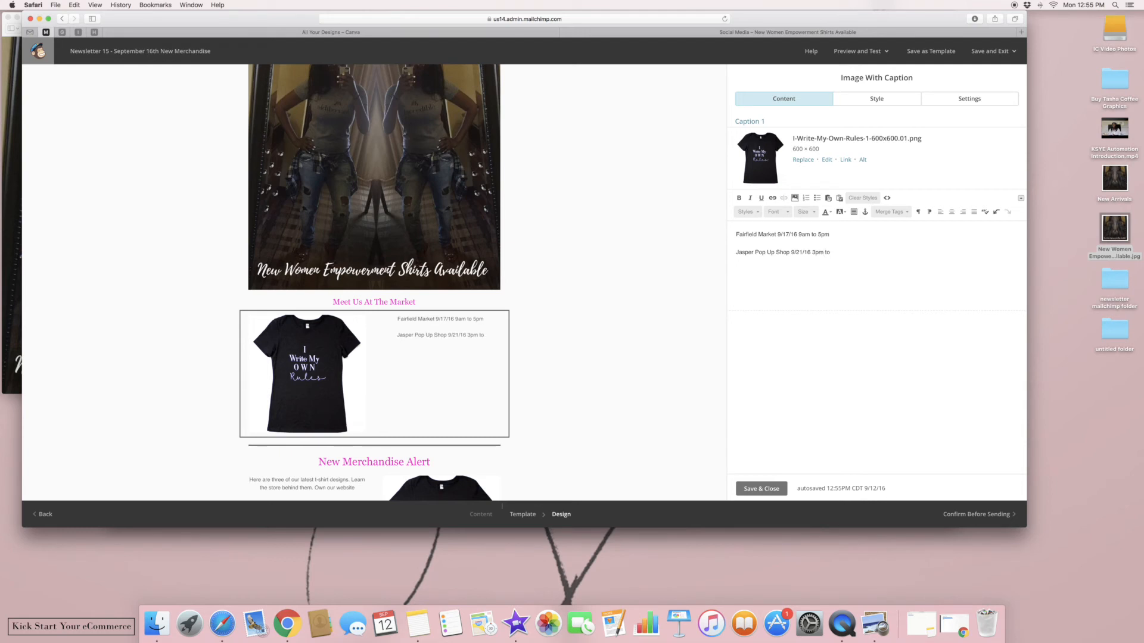
text( 7pm)
key(Return)
text(Michael)
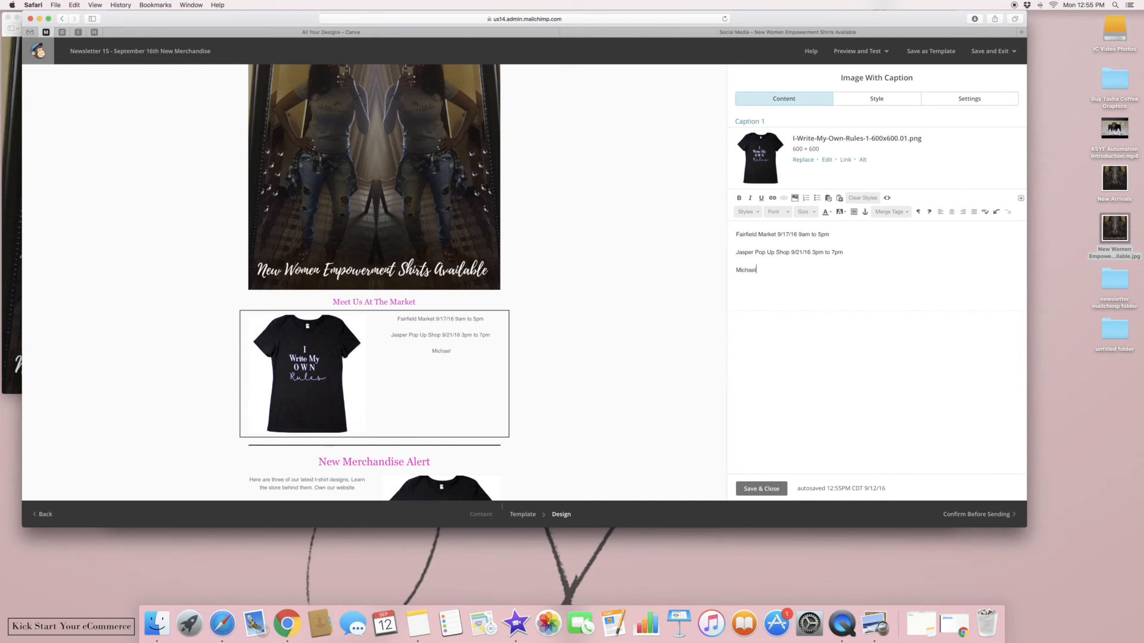
text(s on The Bluff Market 10/21/1)
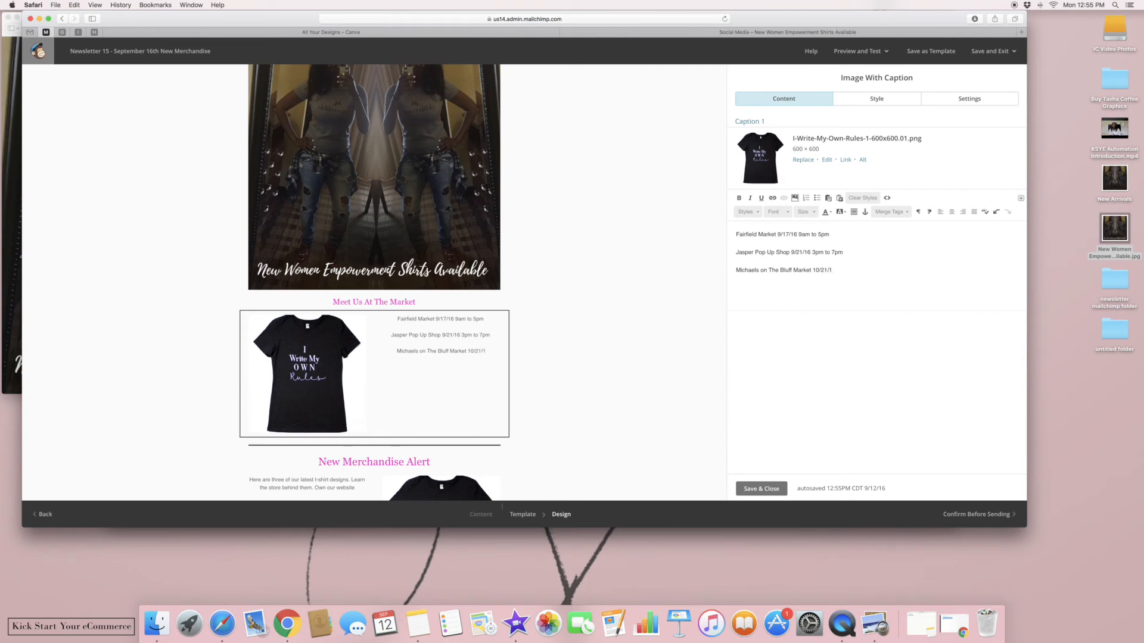
text(6 9am to 3pm)
click(737, 234)
Prefix the market list with an intro inviting readers and offering 10% off when they show this email
text(Here is a list of all th)
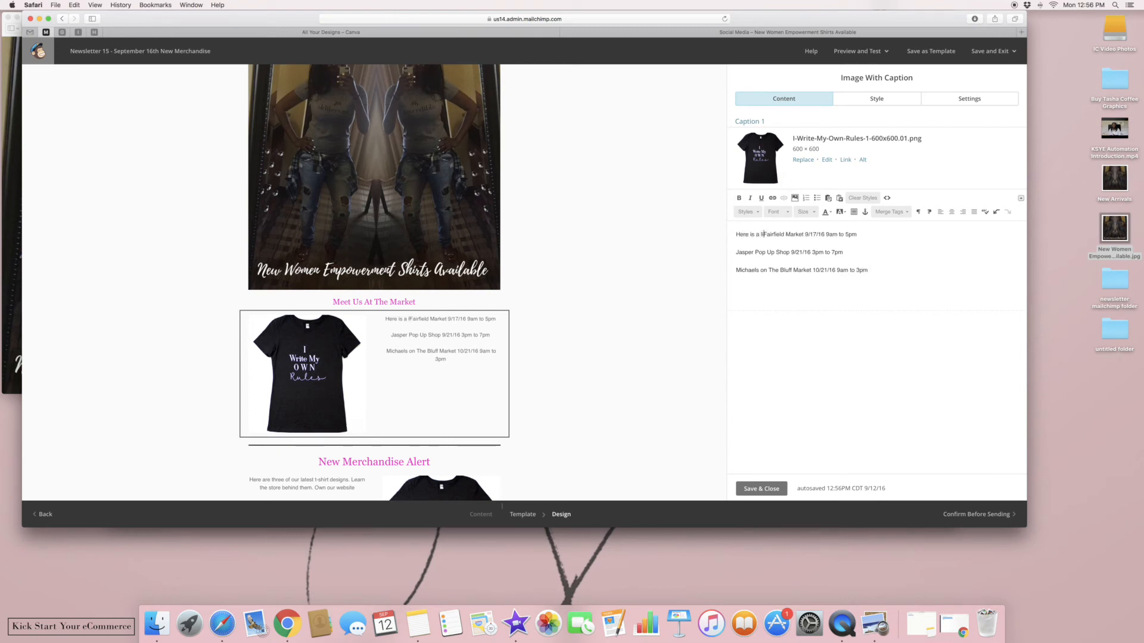
text(e markets or p)
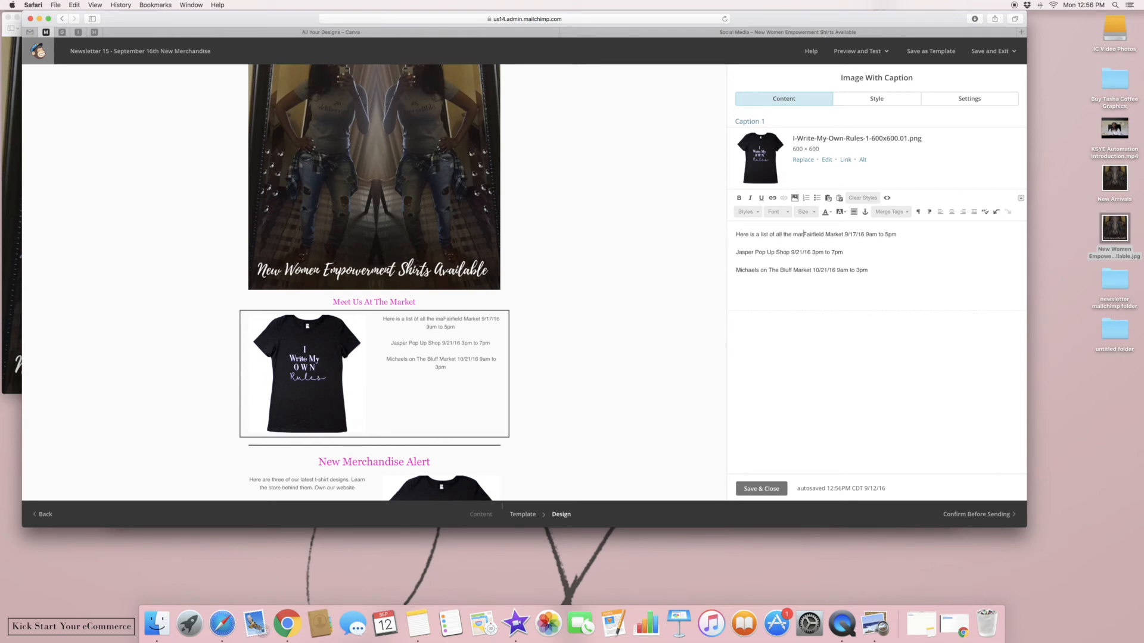
text(op up shops w)
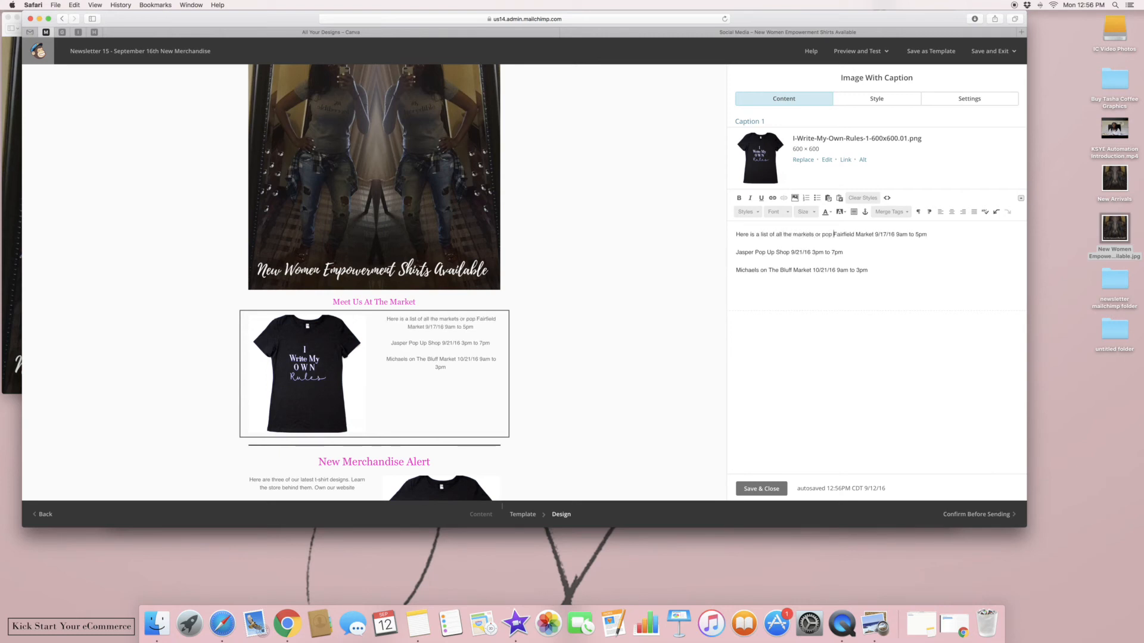
text(il)
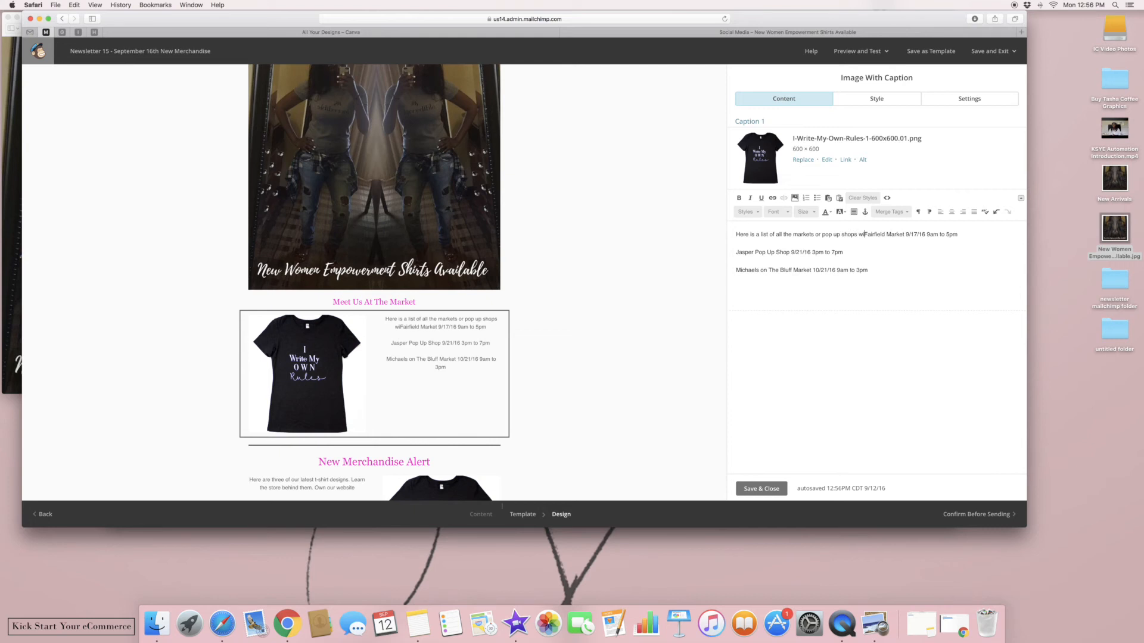
key(BackSpace)
key(BackSpace)
text(e will be a)
text(t this month. )
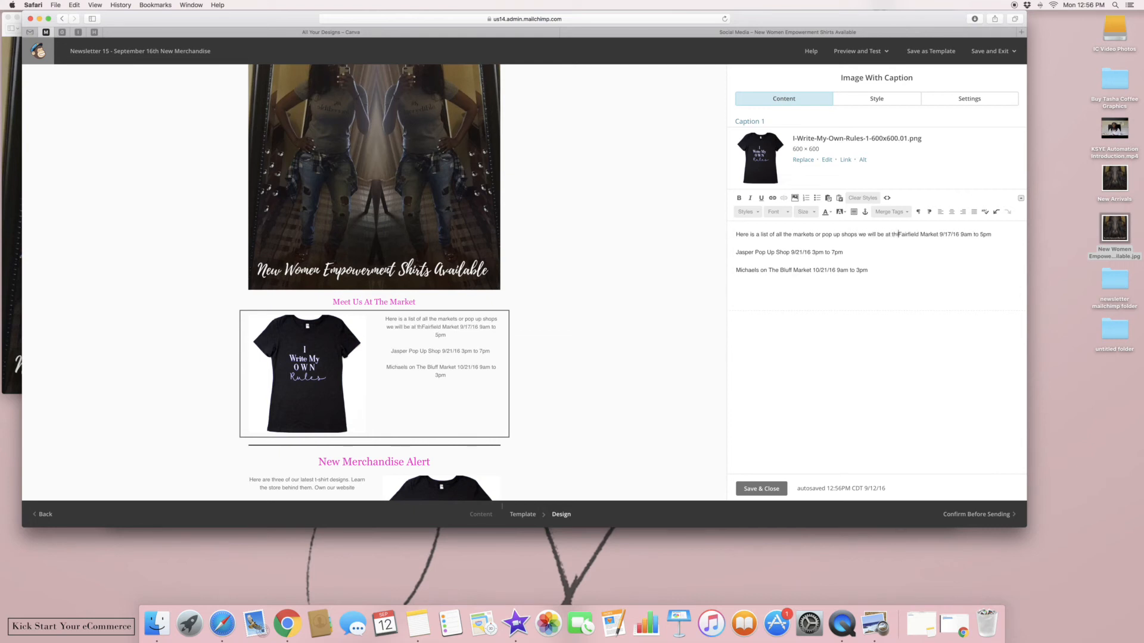
text(Would love to)
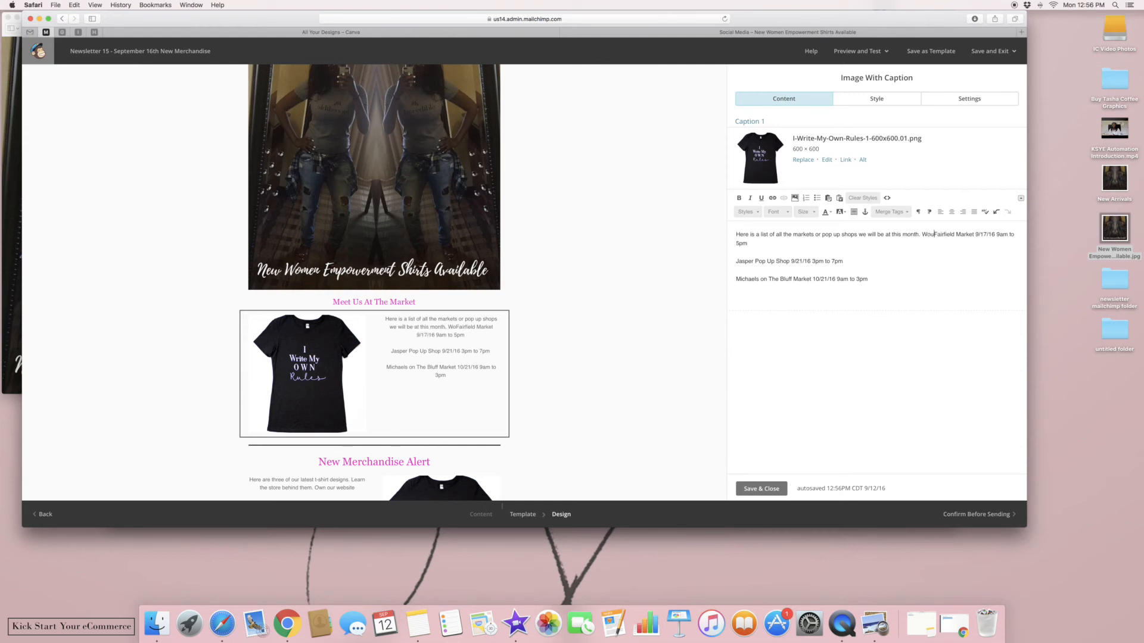
text( see you there)
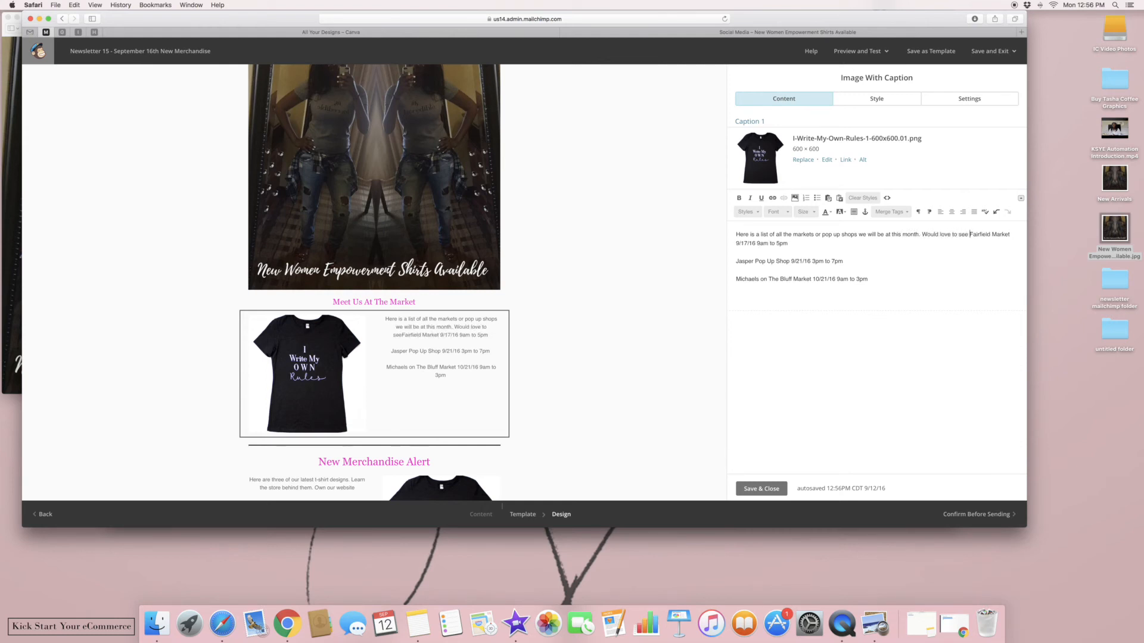
text(. As a)
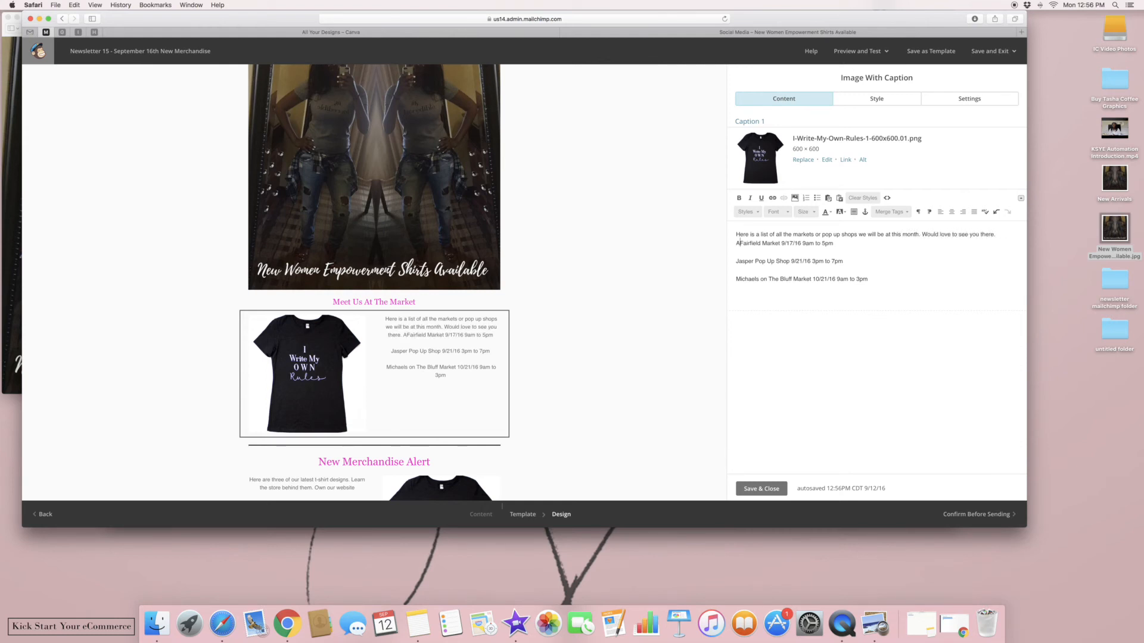
text(lways we)
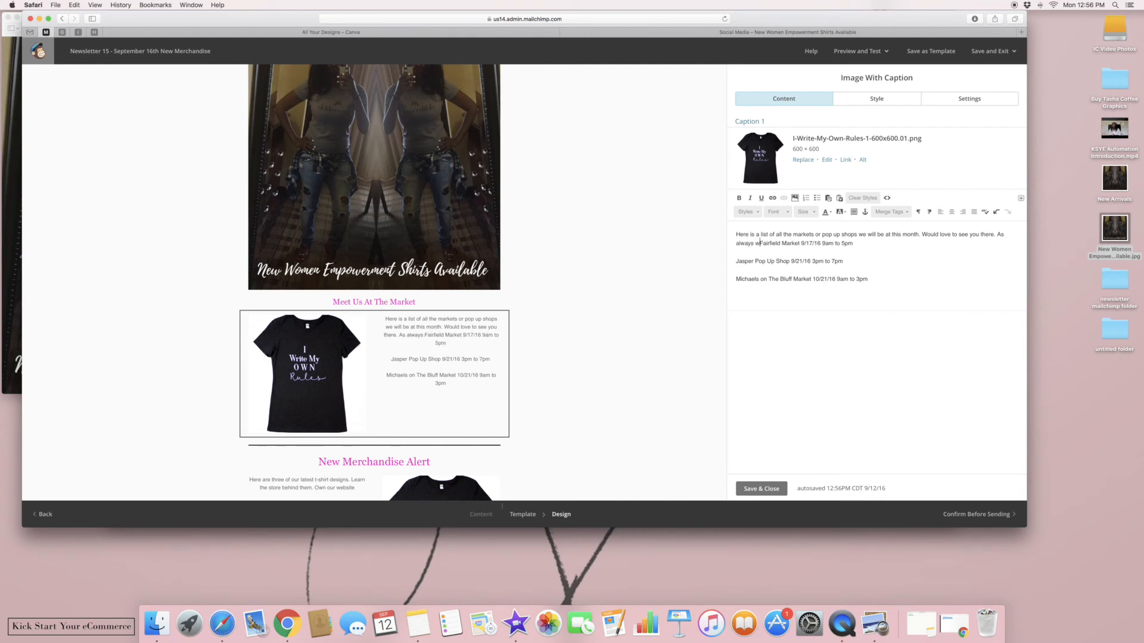
key(BackSpace)
text(hen you )
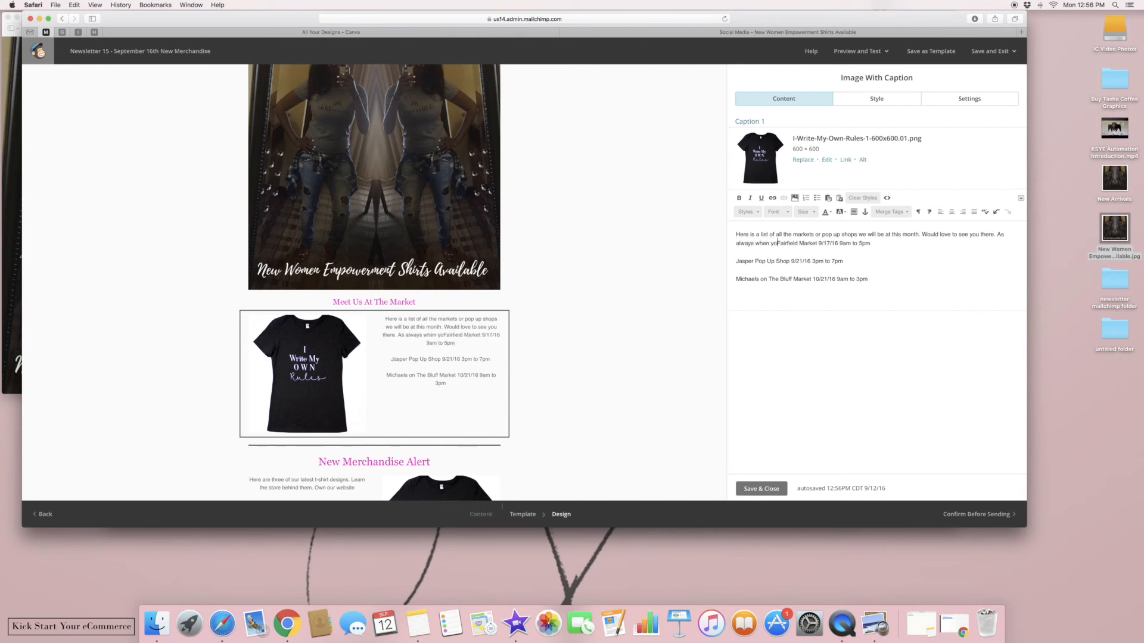
text(show us this )
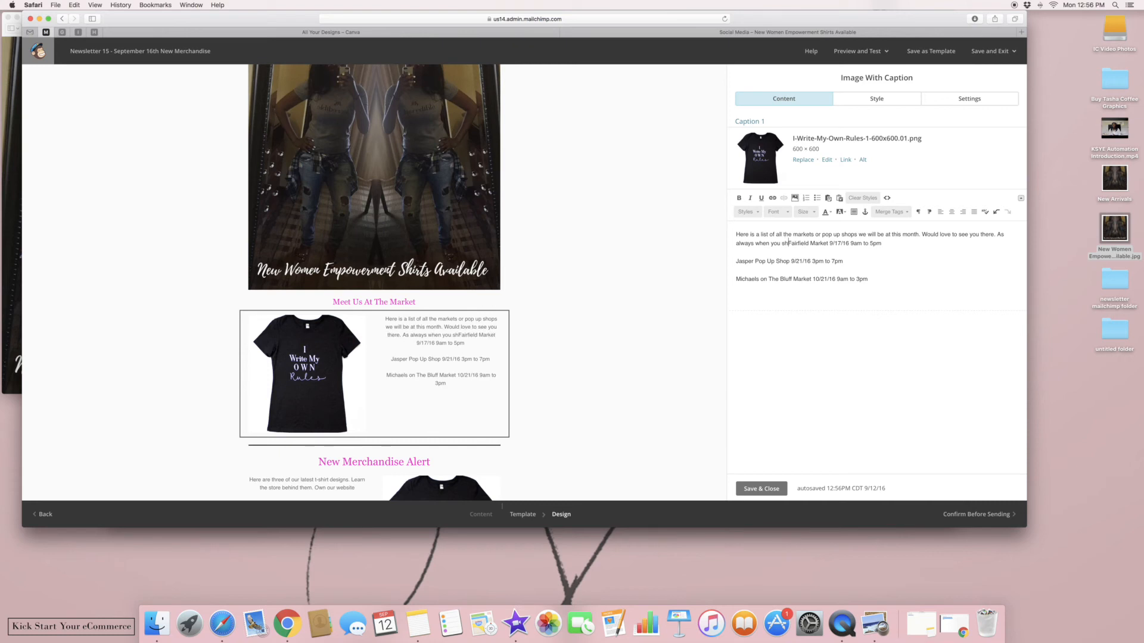
text(email we will give you 10% off your order)
key(Return)
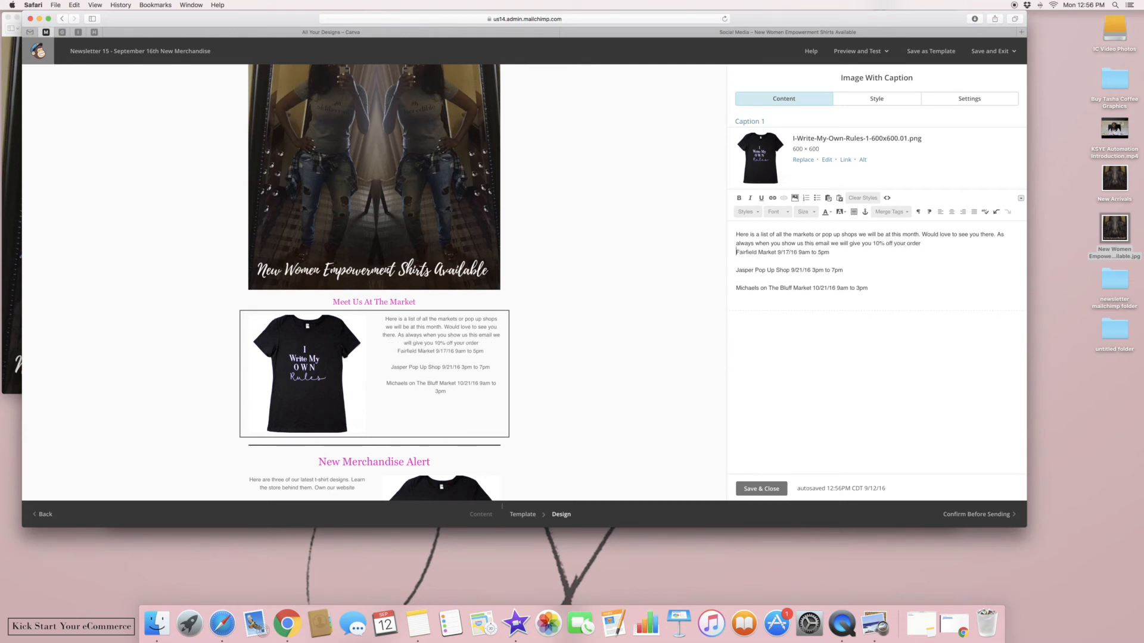
key(Return)
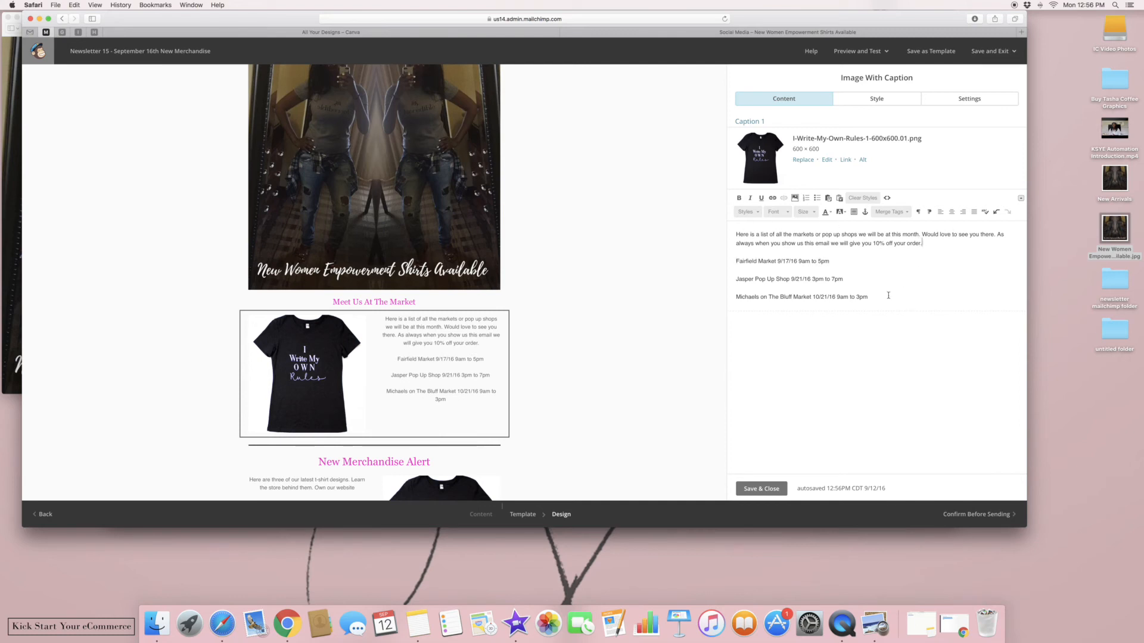
Colour the Fairfield, Jasper and Michaels market lines with custom pink #ff0099
drag(884, 294, 736, 260)
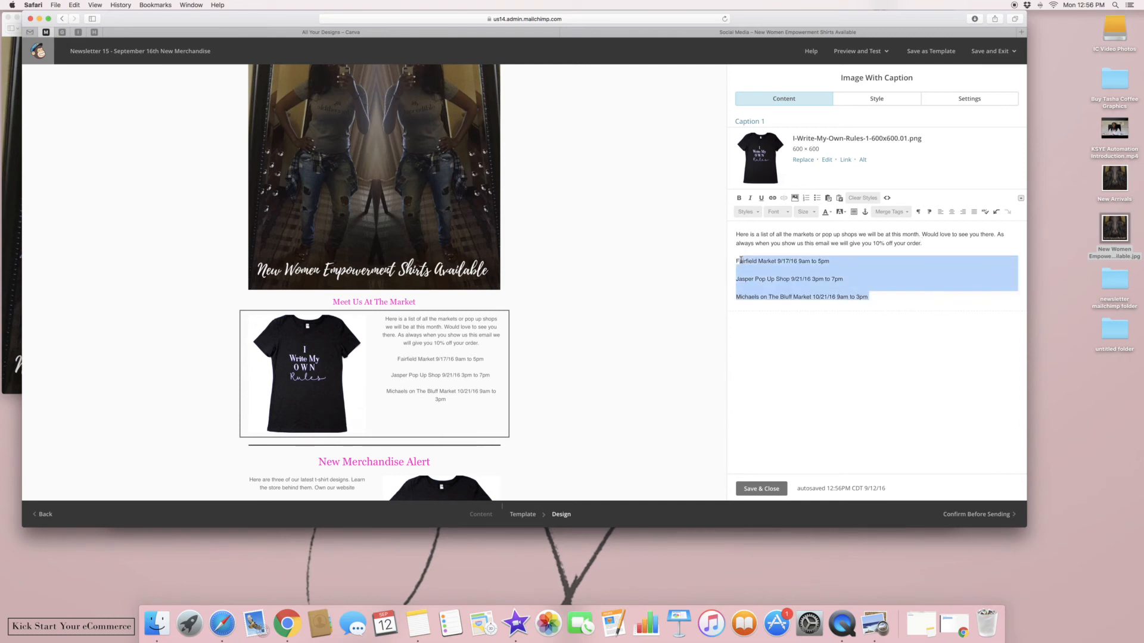
click(828, 212)
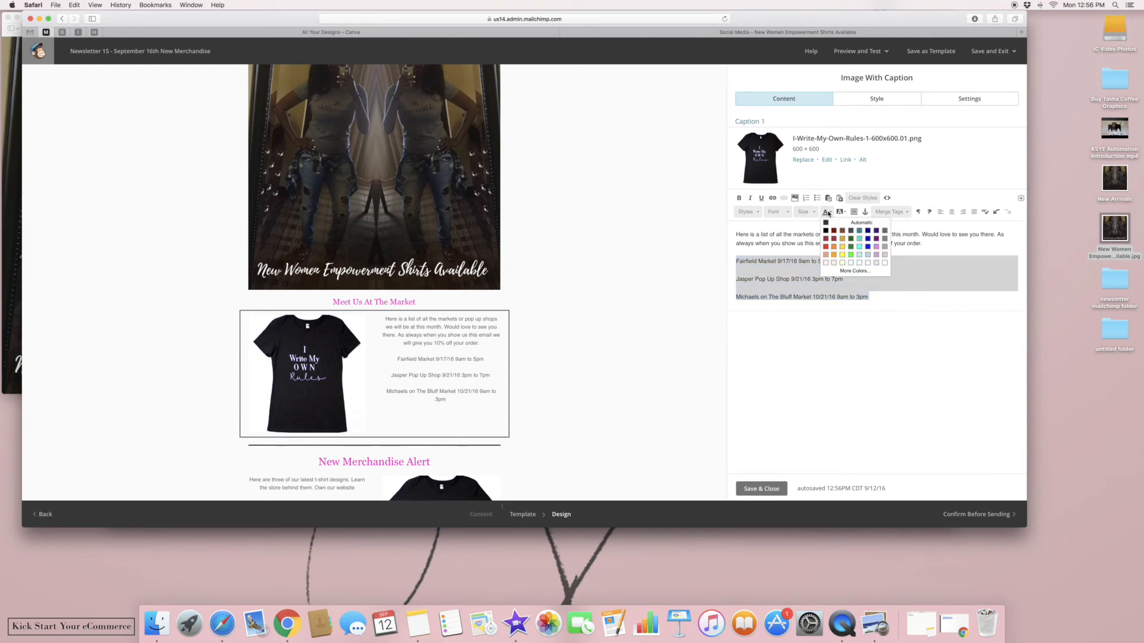
click(855, 271)
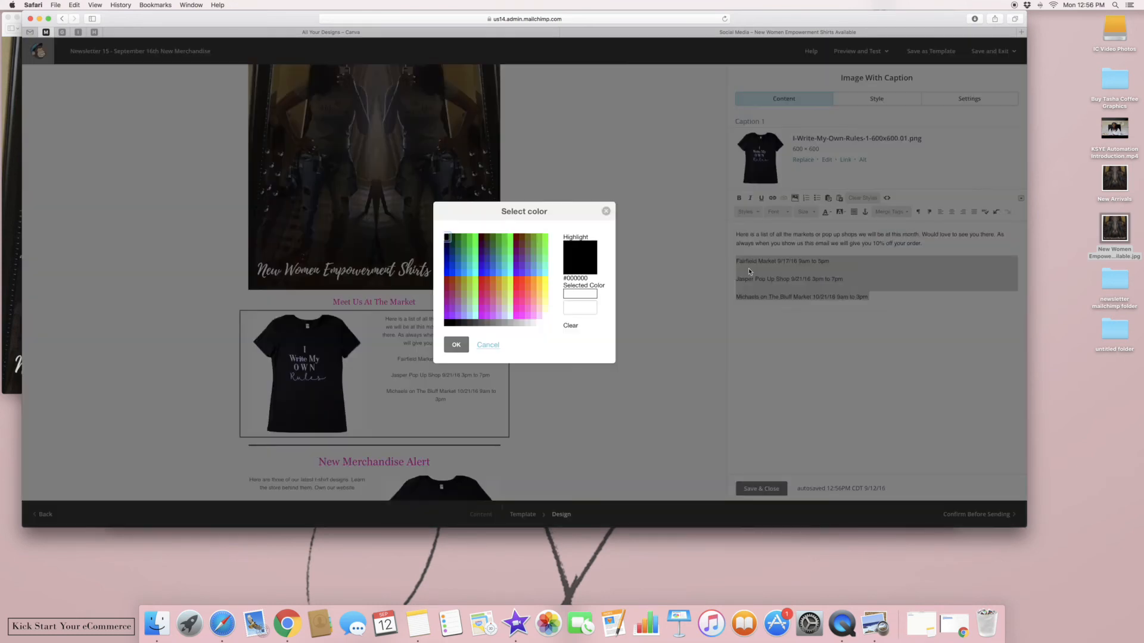
click(516, 302)
click(456, 348)
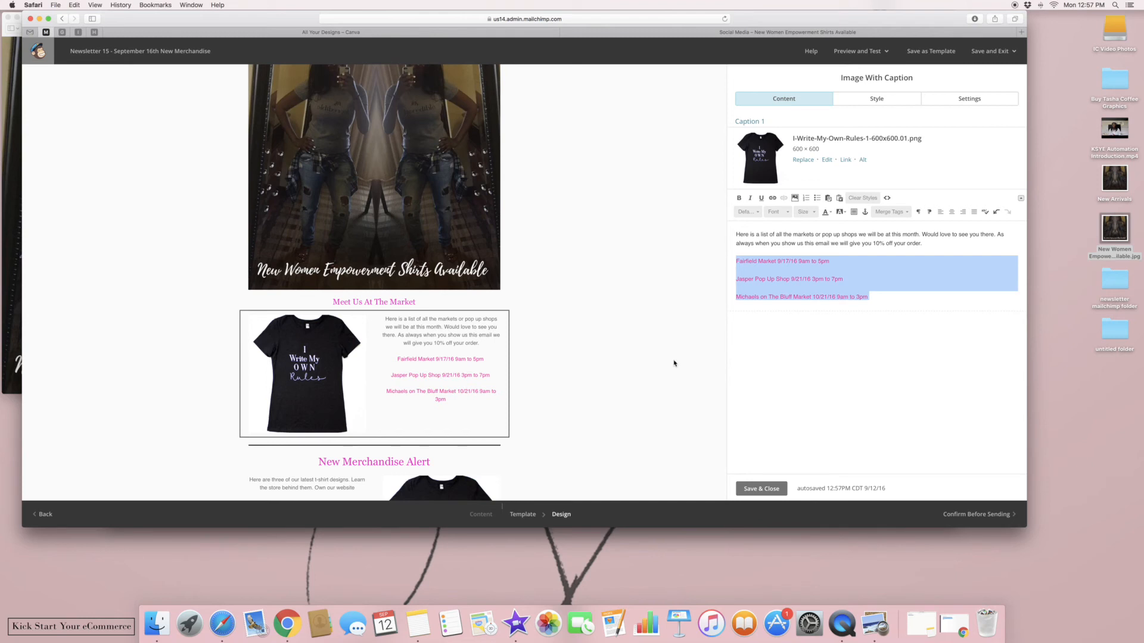
Save the caption and move the New Women Empowerment Shirts banner directly under the logo
click(760, 490)
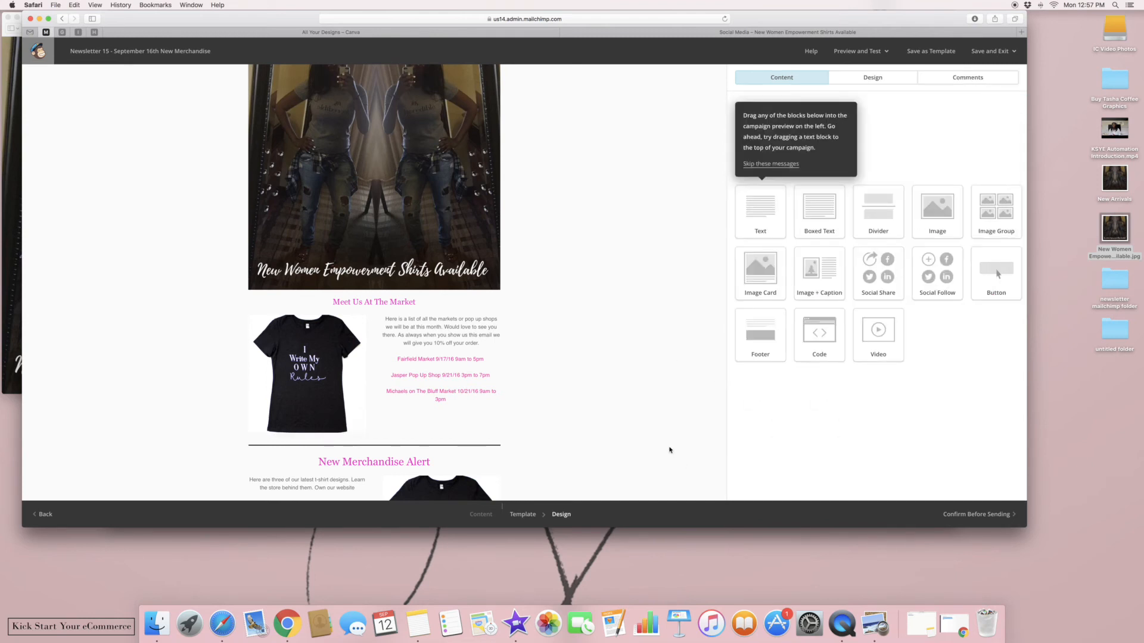
scroll(669, 449, down, 5)
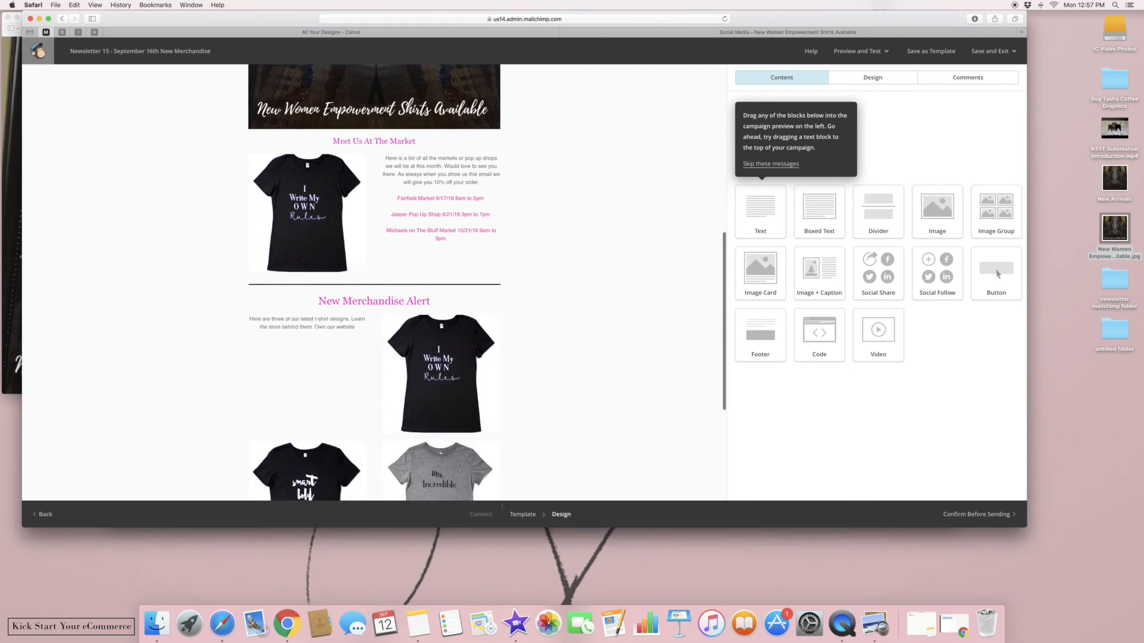
scroll(374, 283, down, 2)
scroll(374, 283, up, 2)
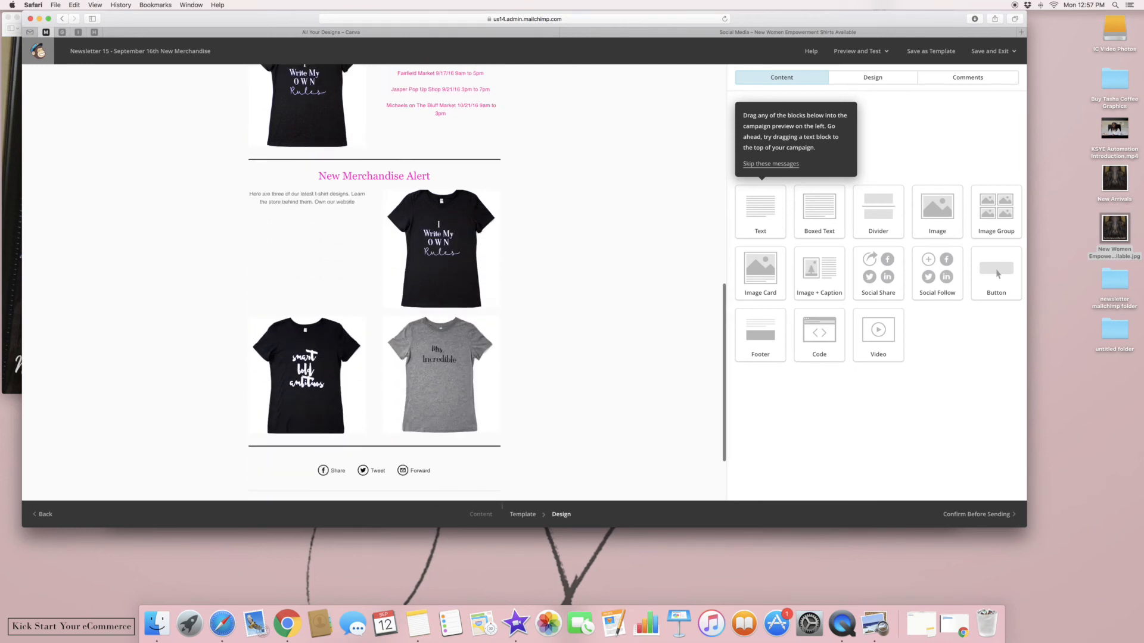
scroll(374, 283, up, 10)
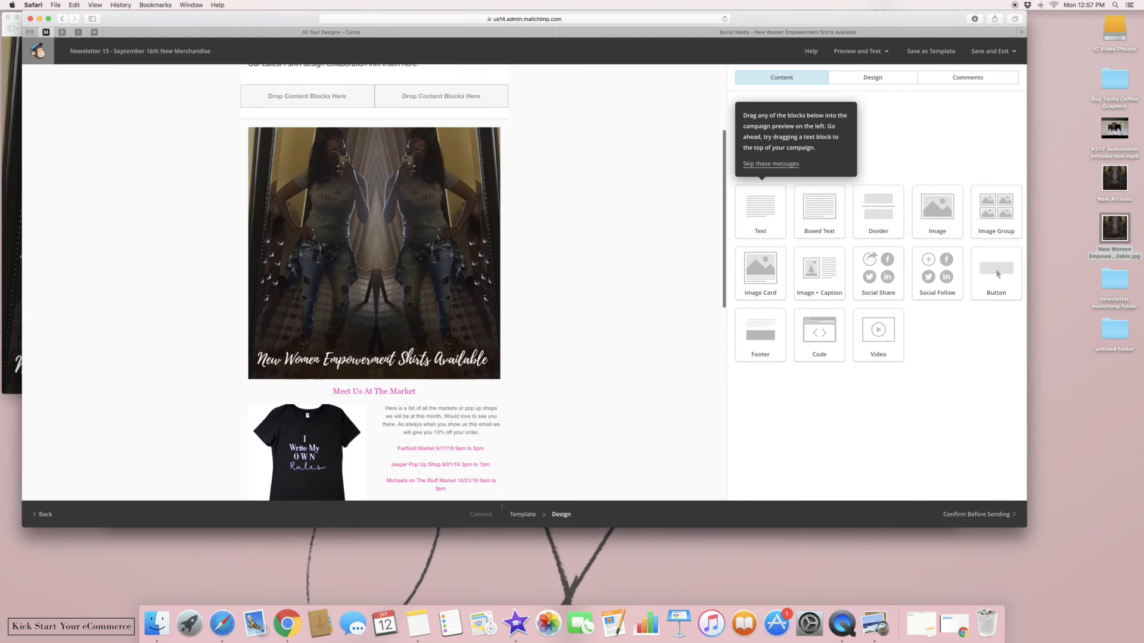
mouse_move(453, 174)
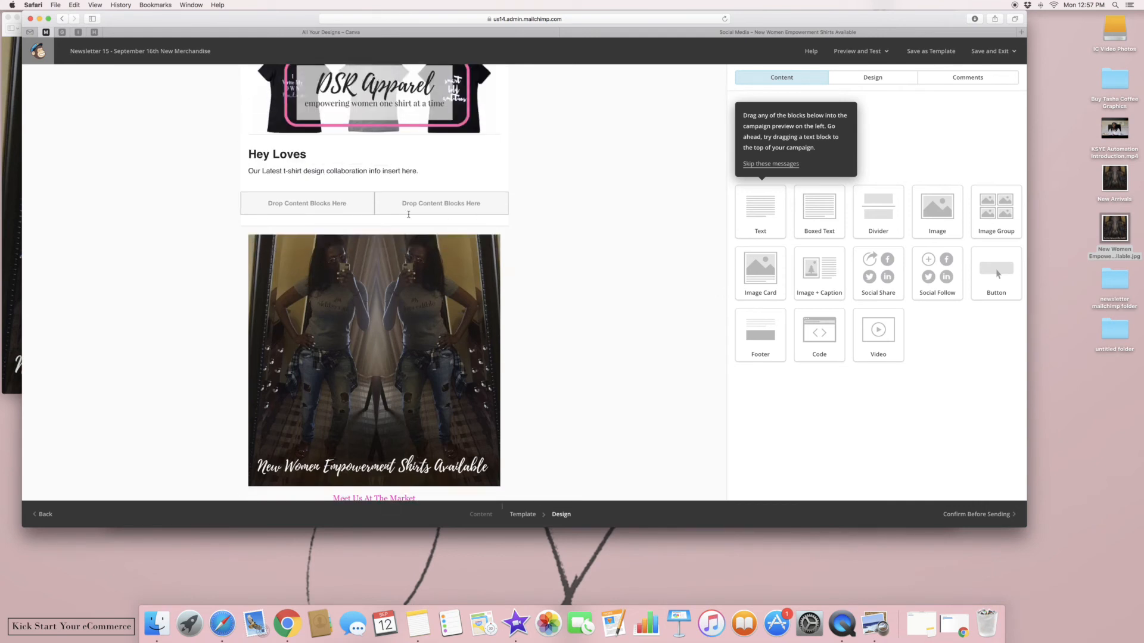
drag(247, 242, 315, 191)
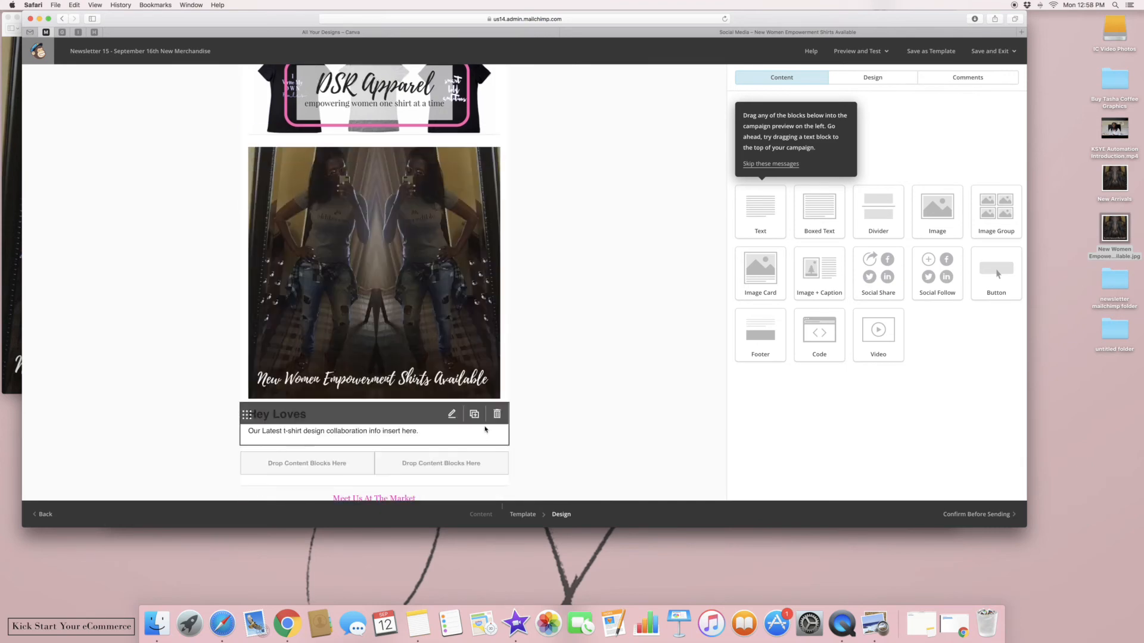
Delete the Hey Loves text block
click(499, 416)
click(430, 324)
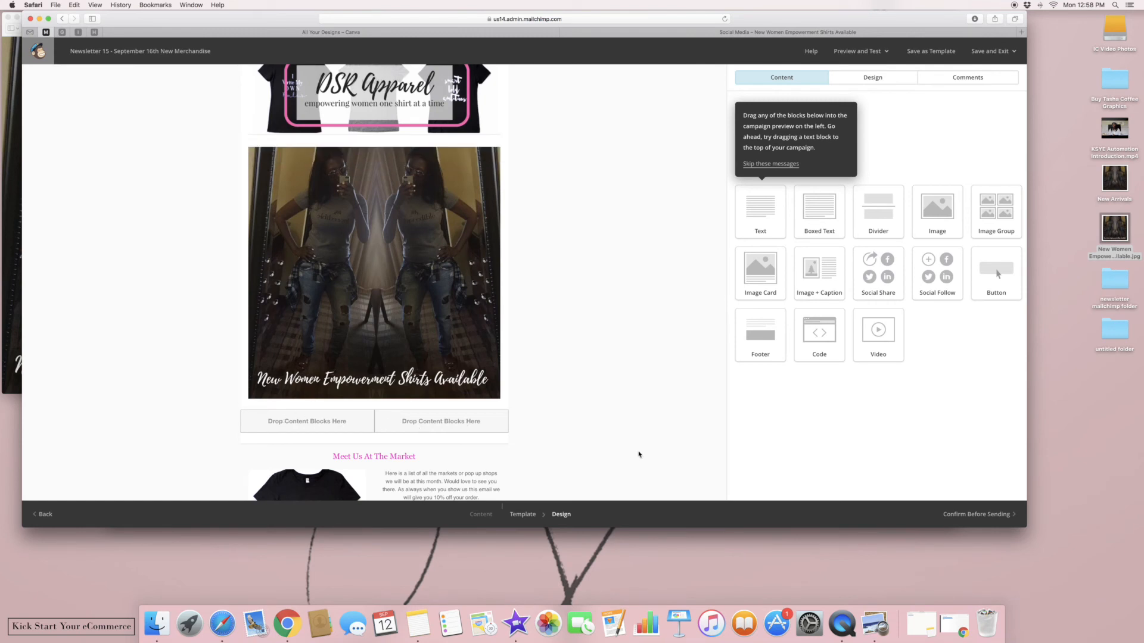
scroll(639, 455, down, 2)
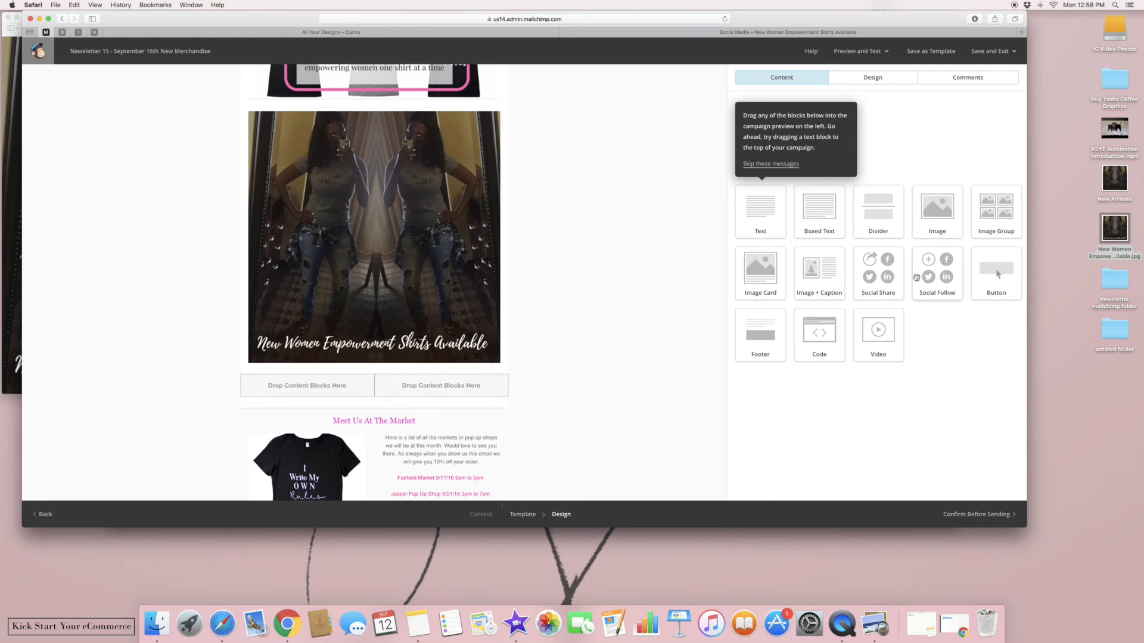
Add Social Share and Social Follow blocks to the two columns, with black outlined follow icons
drag(887, 281, 292, 386)
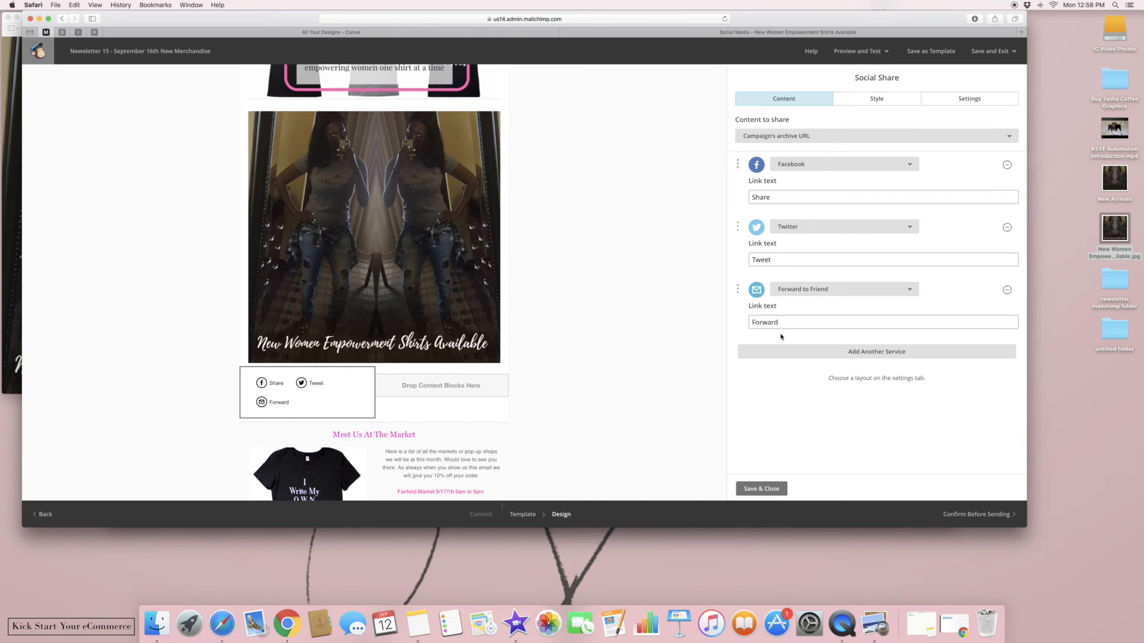
click(762, 489)
drag(938, 274, 408, 387)
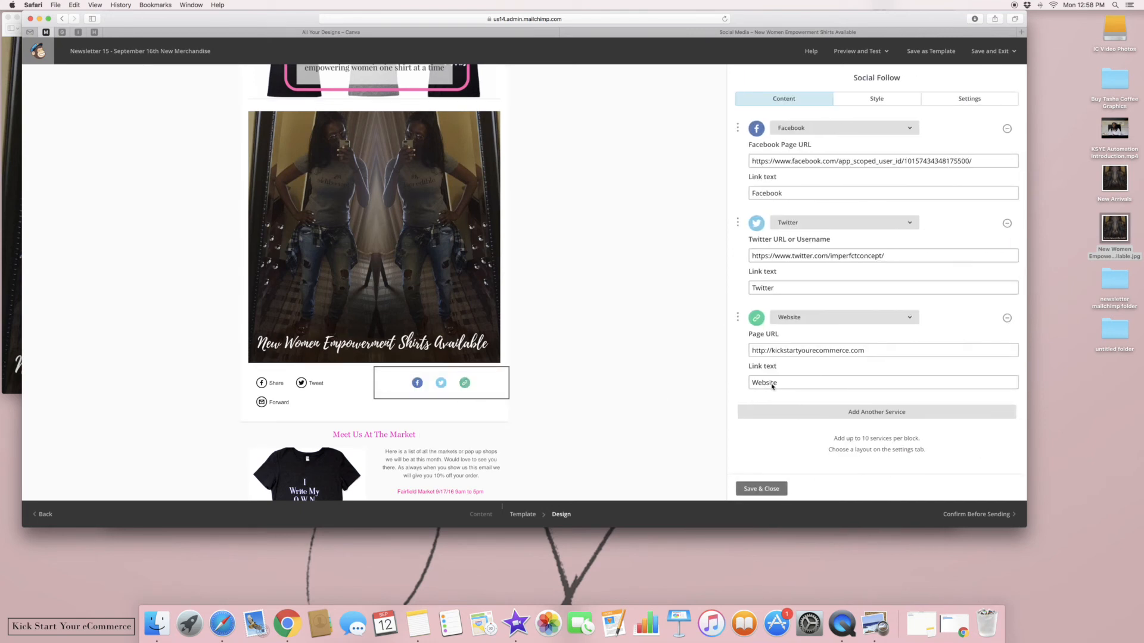
click(895, 101)
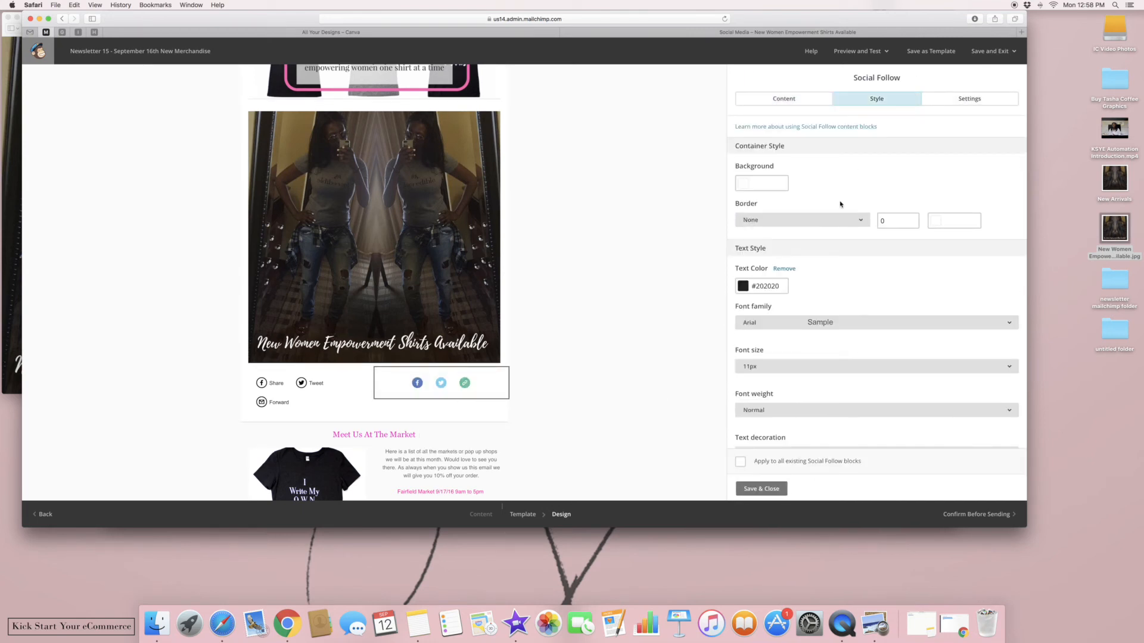
click(965, 101)
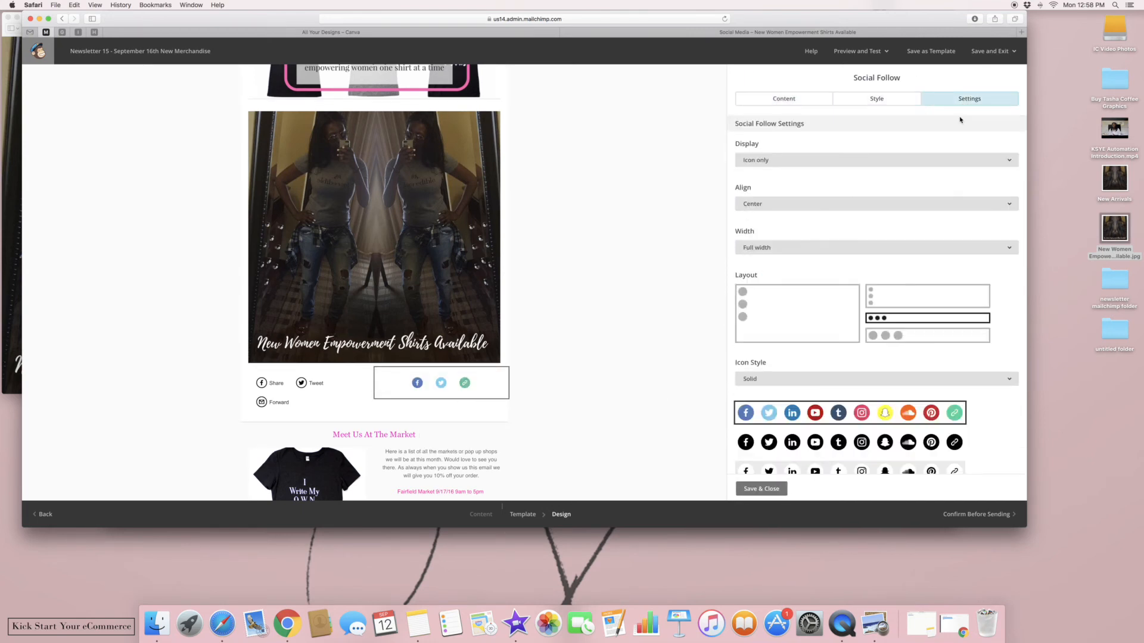
click(870, 443)
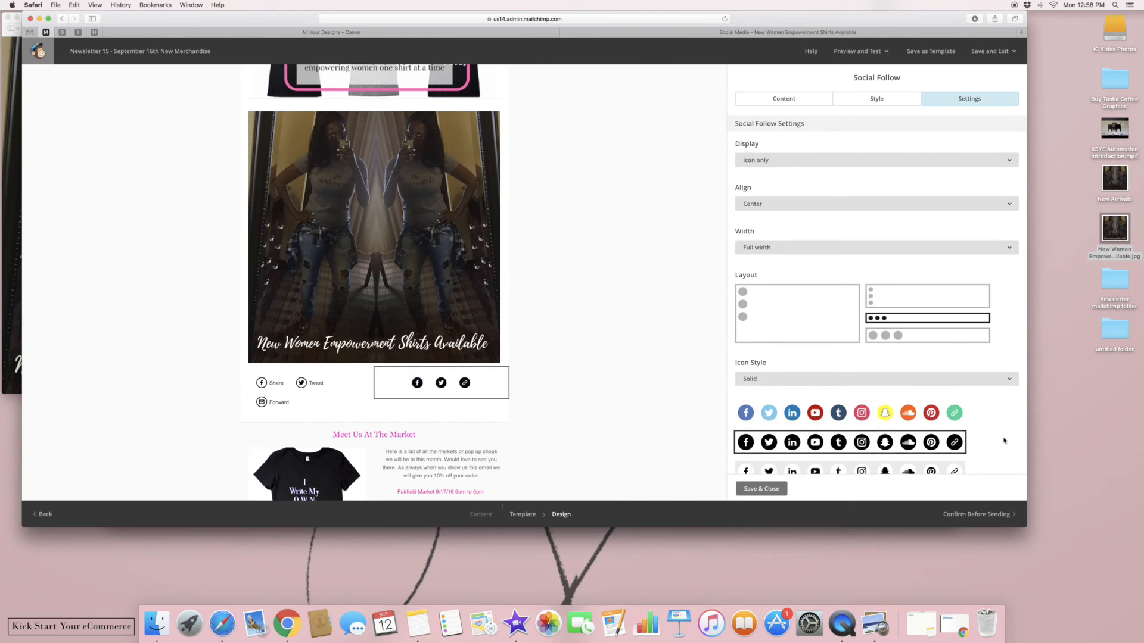
scroll(876, 297, down, 2)
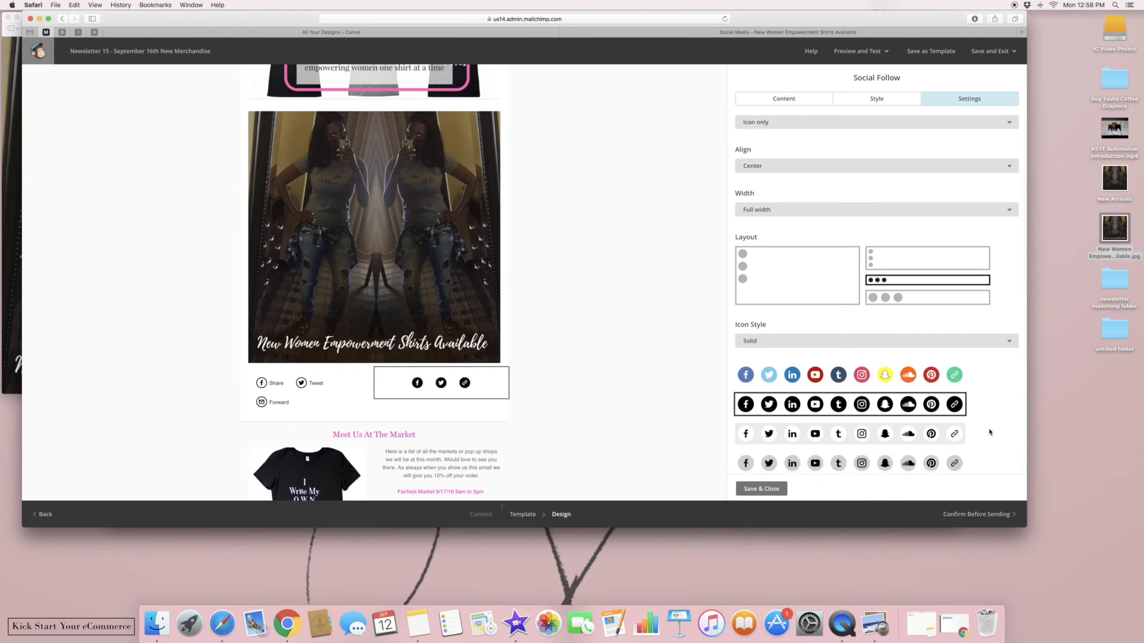
click(930, 341)
click(904, 379)
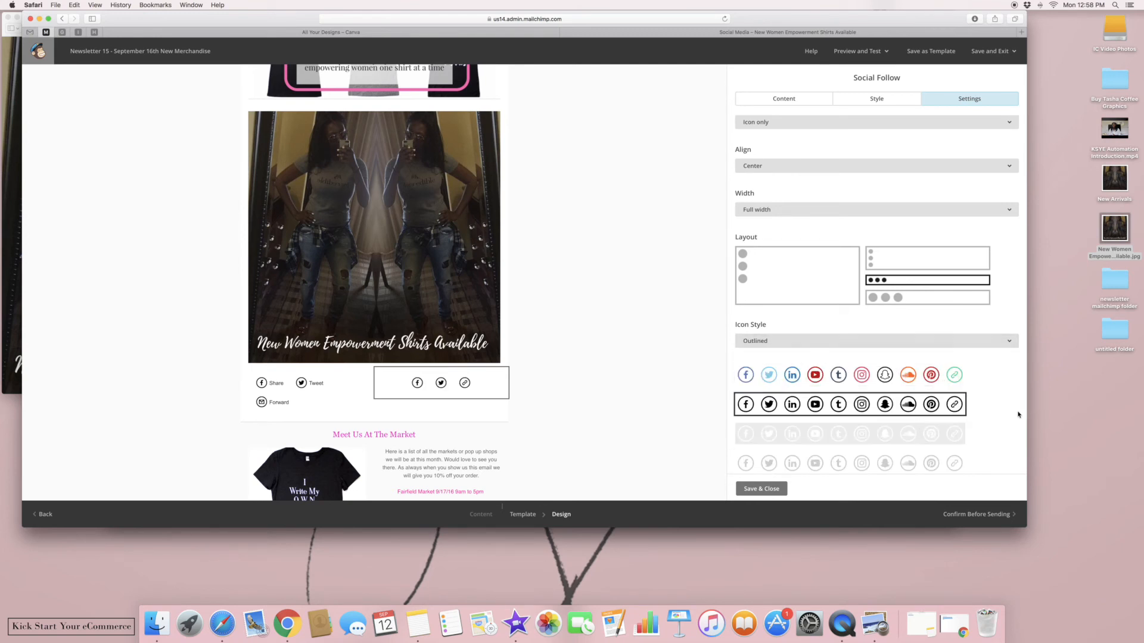
Add an Email link to the follow icons and remove the RSS service
click(819, 98)
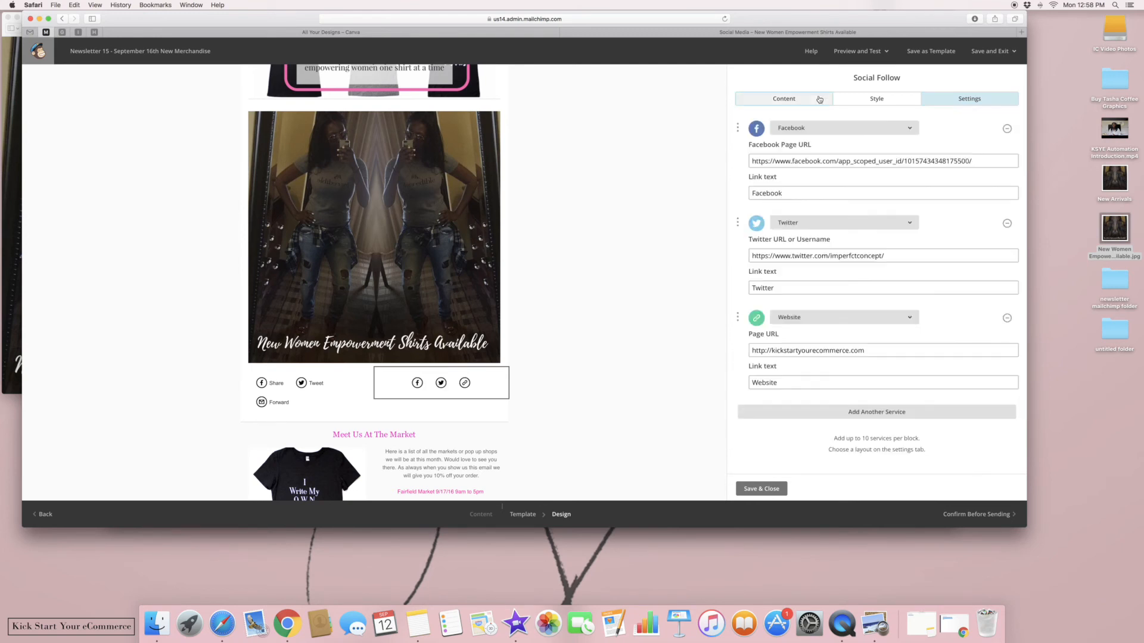
click(796, 417)
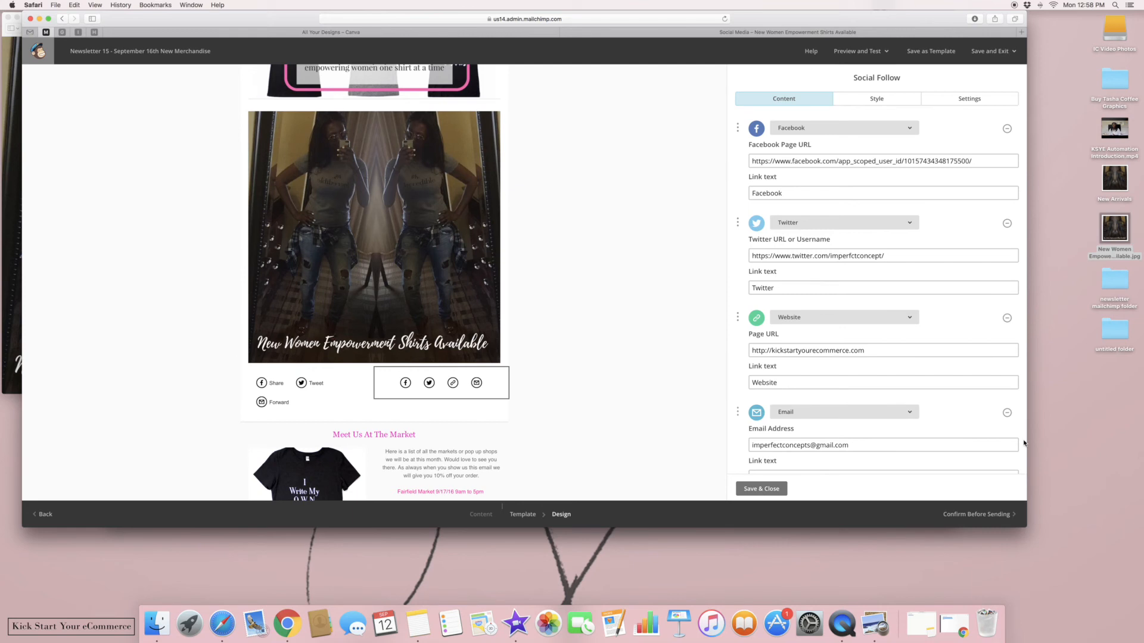
scroll(1024, 443, down, 3)
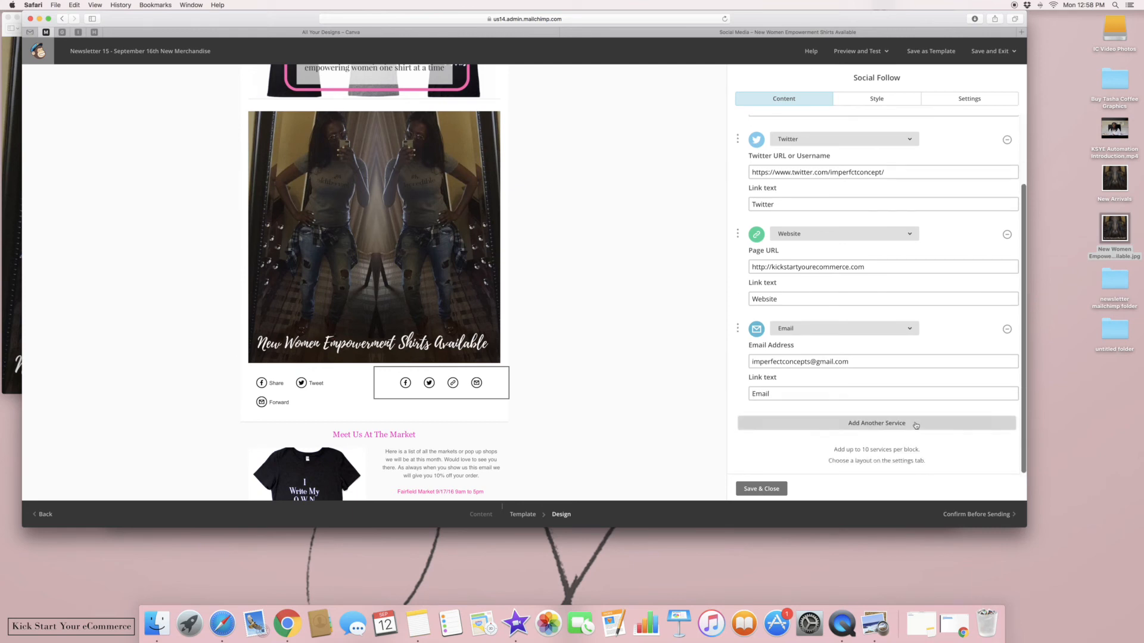
click(916, 424)
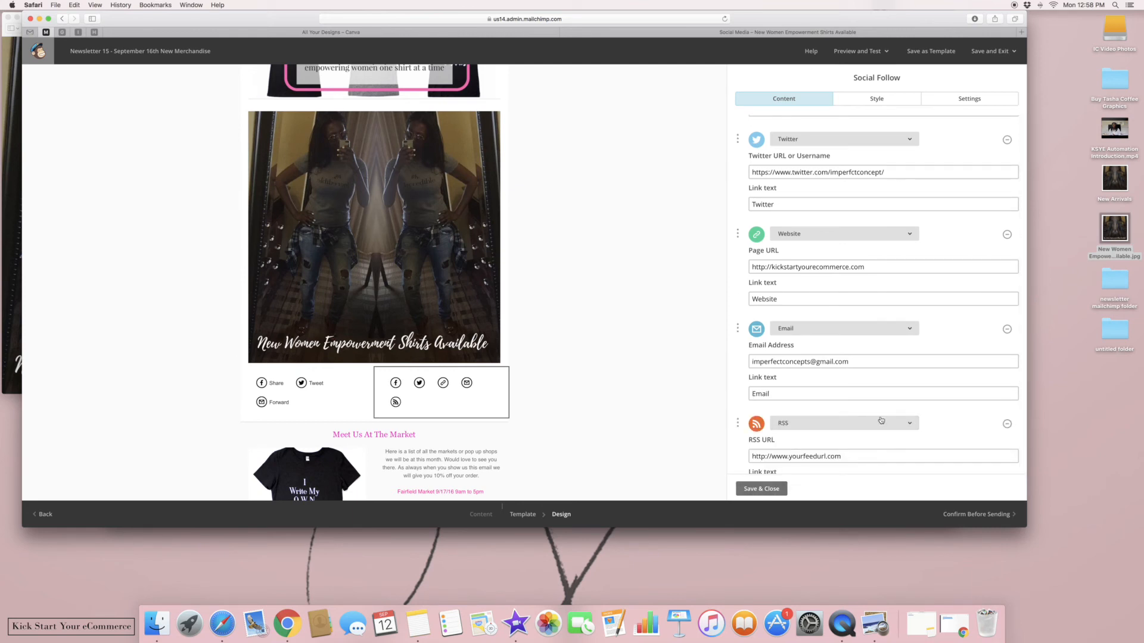
click(1006, 424)
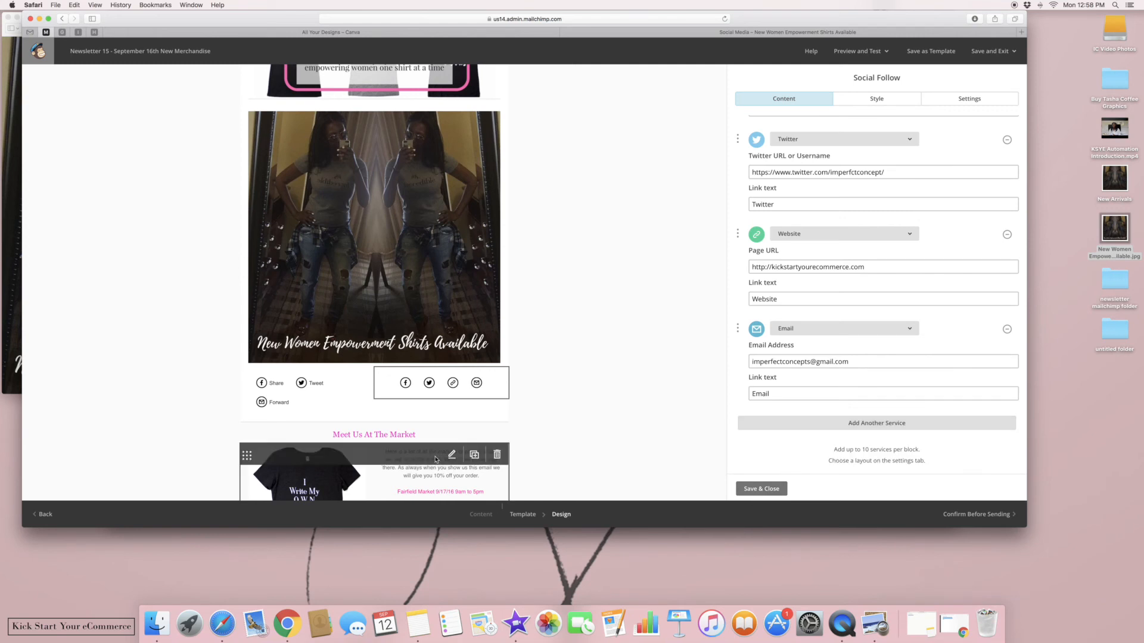
click(762, 489)
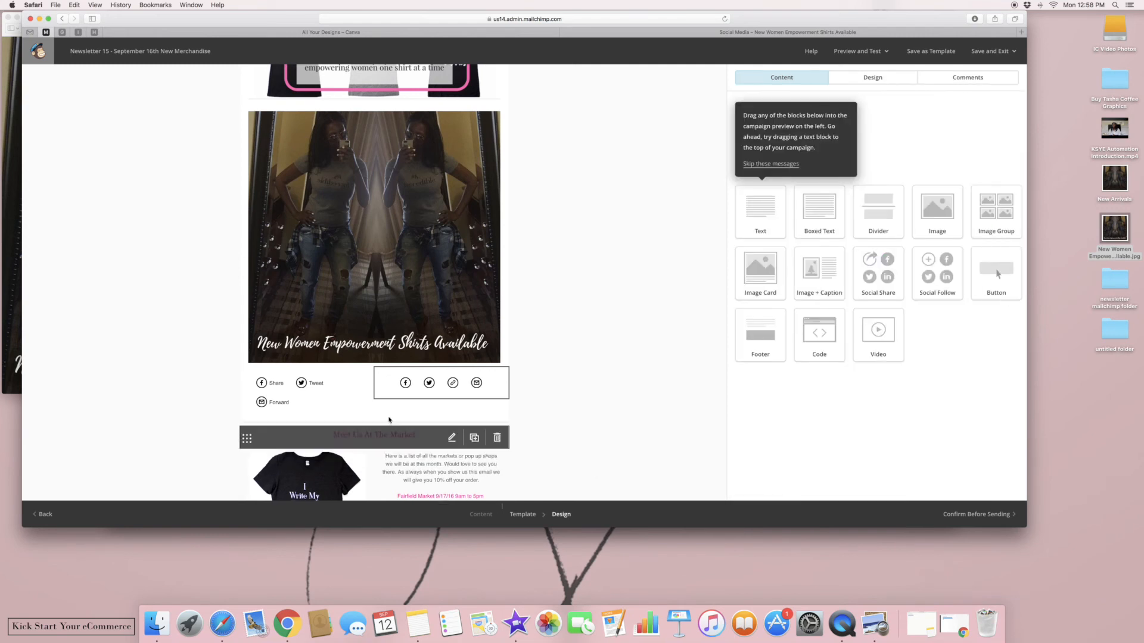
Remove Facebook from the share links, leaving Tweet and Forward, and add a text block above
click(306, 403)
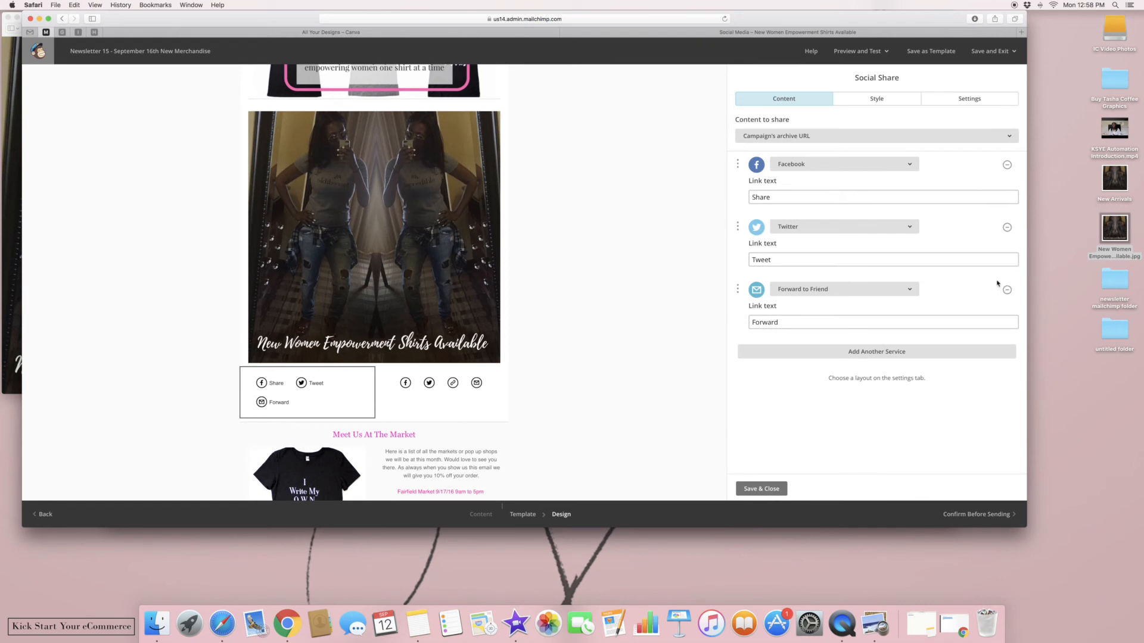
click(1008, 165)
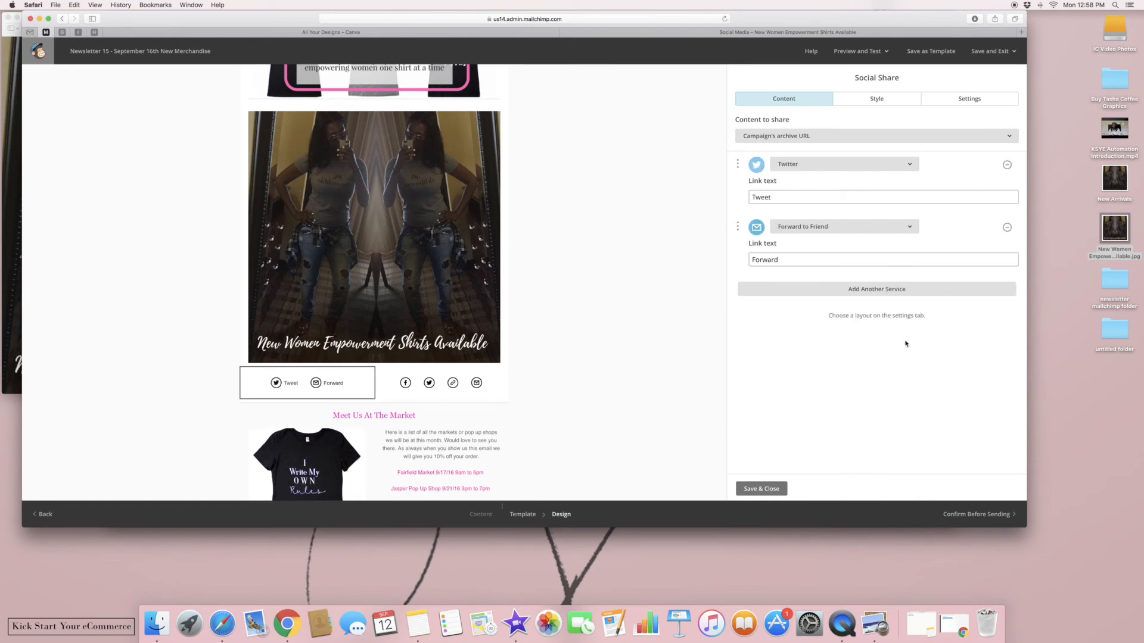
click(761, 489)
drag(761, 209, 381, 376)
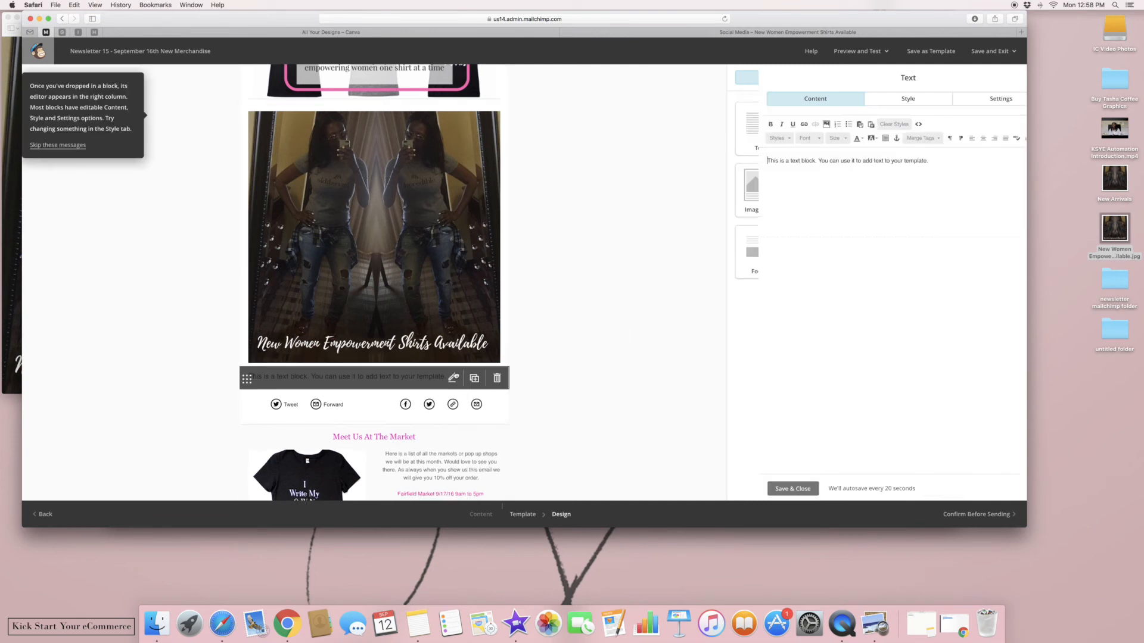
Replace the text block with a centred 'Share Our Newsletters With Your Friends or Follow Us Yourself'
key(super+a)
text(Share )
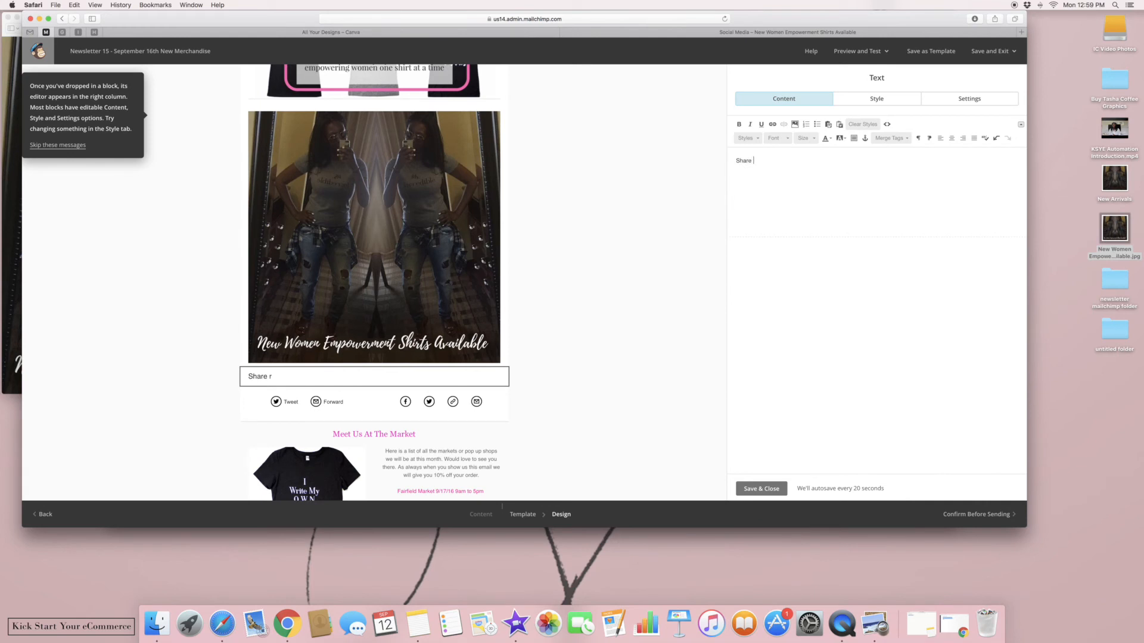
text(Our Newsletters With Your Friends or Follow Us Yourself)
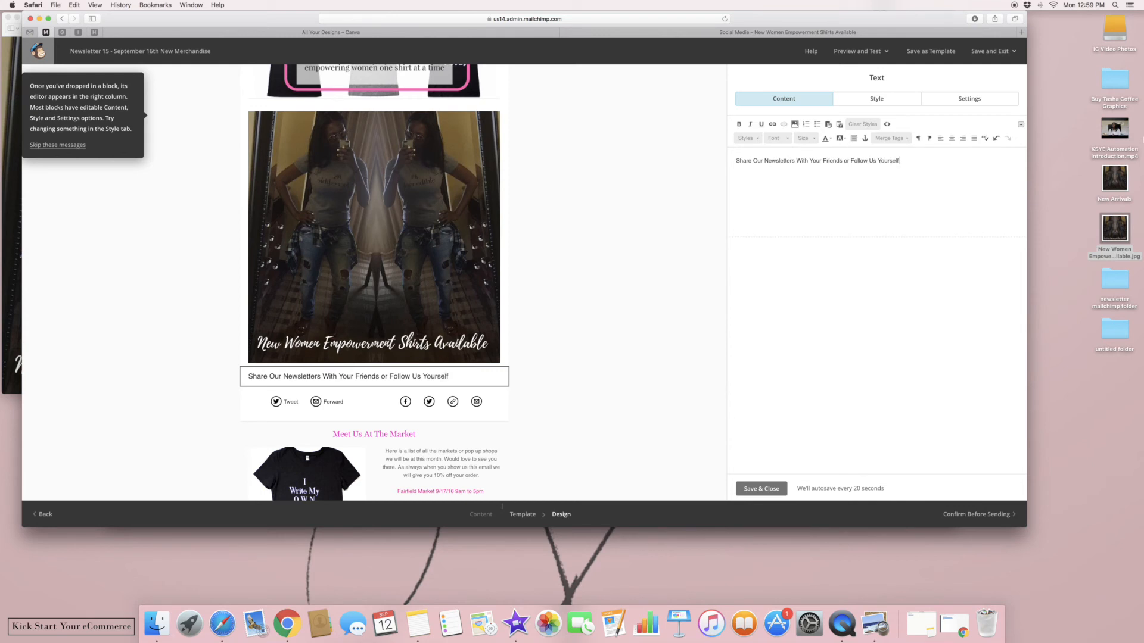
triple_click(912, 160)
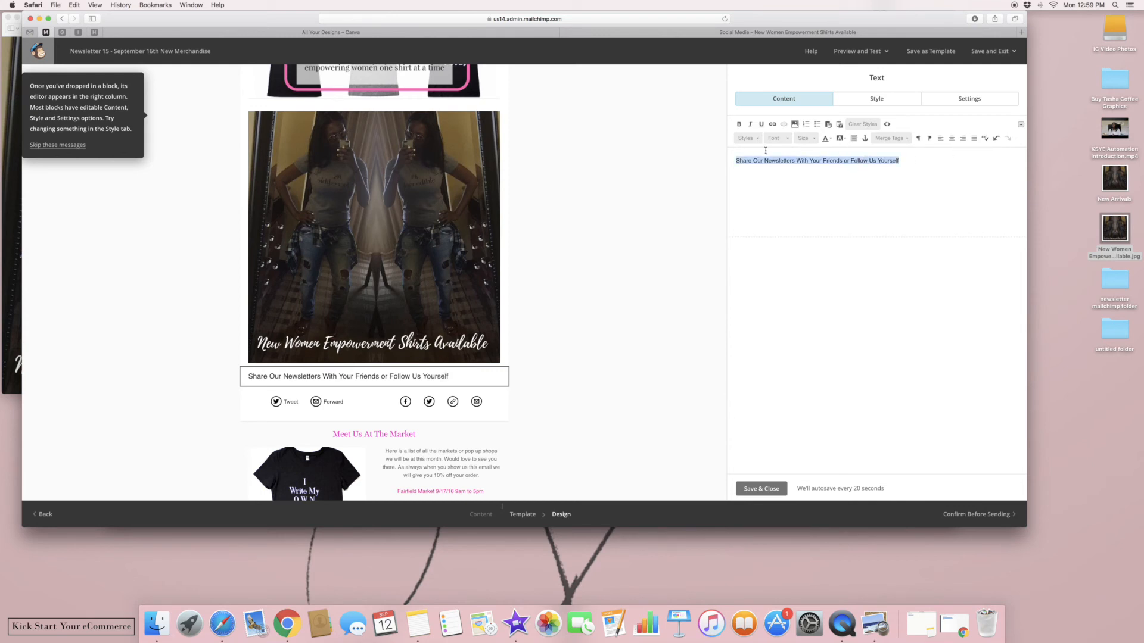
click(951, 139)
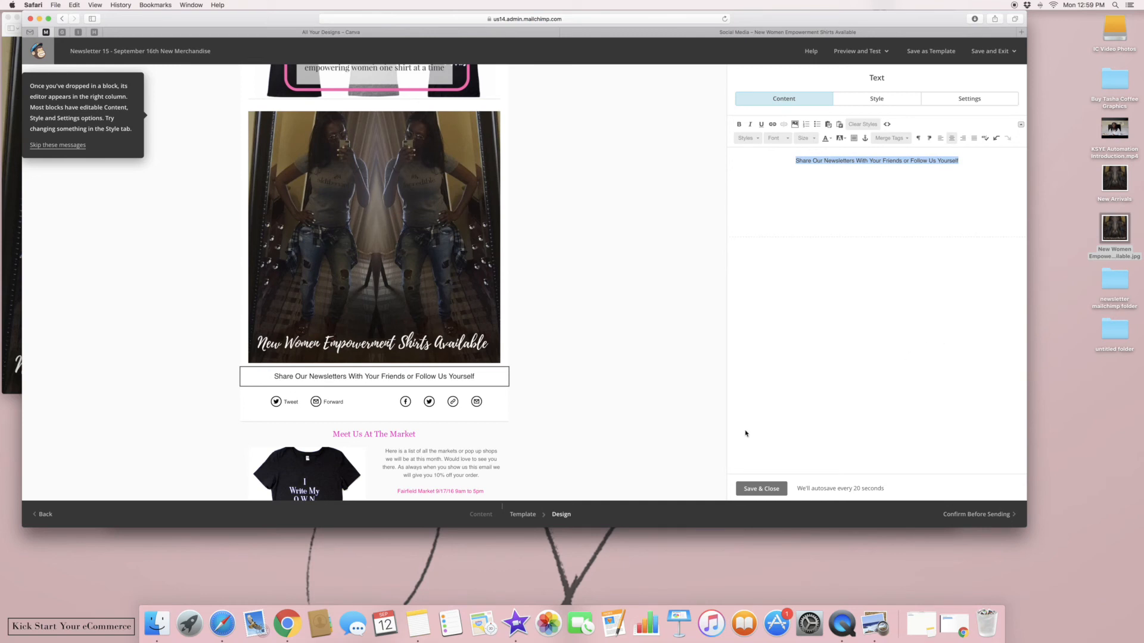
click(761, 489)
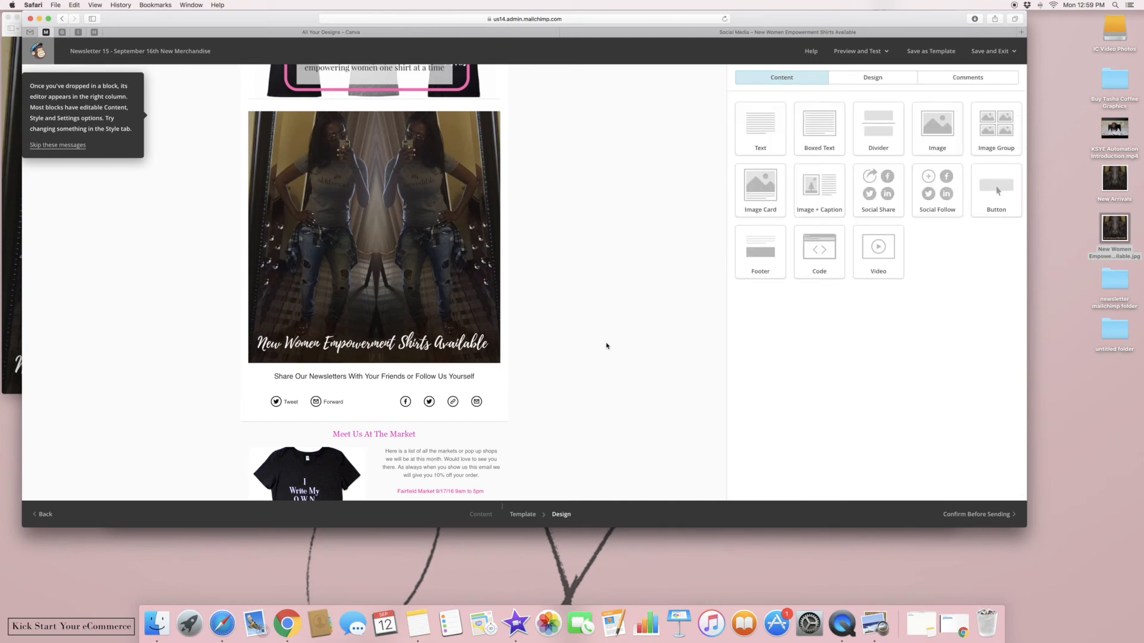
Close both shirt images' link dialogs without adding links and save the image group
scroll(606, 346, down, 3)
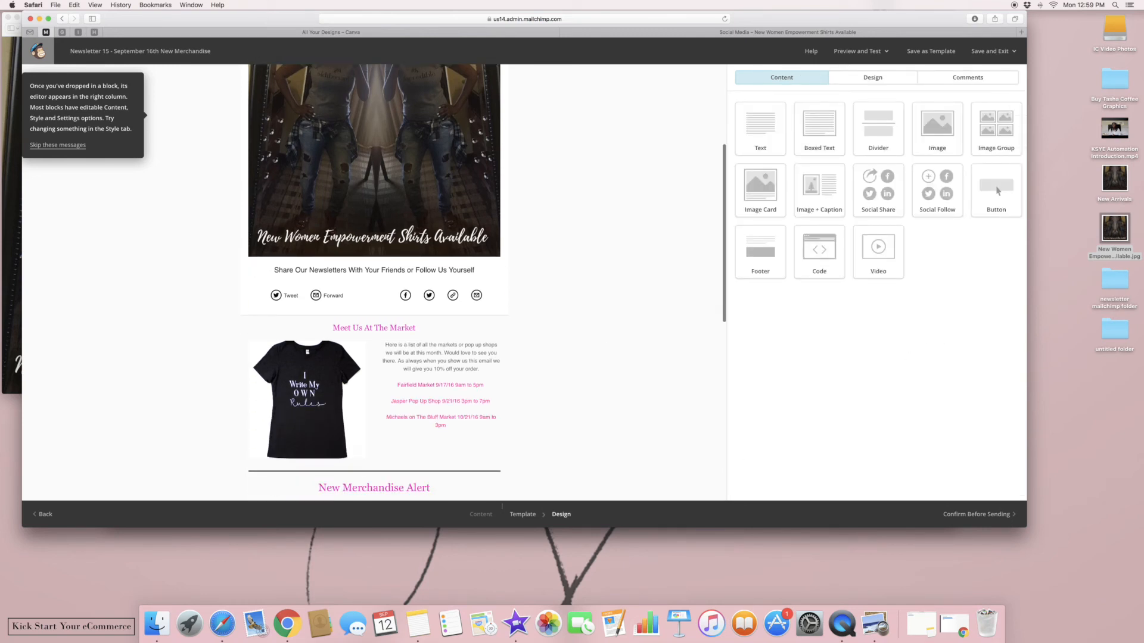
scroll(607, 345, down, 10)
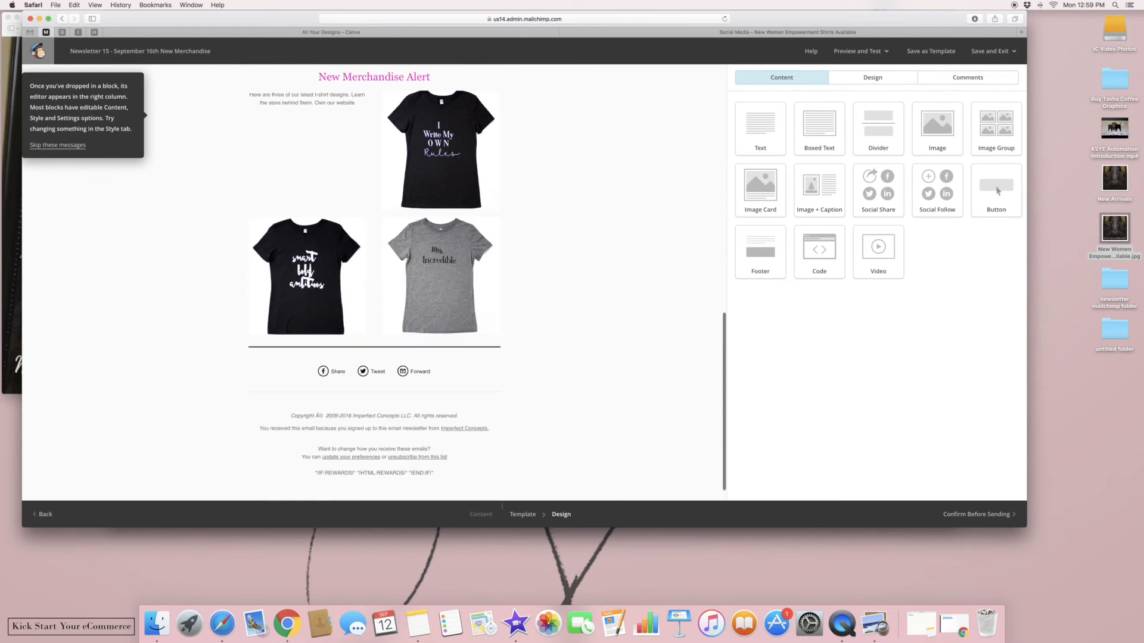
scroll(606, 346, down, 1)
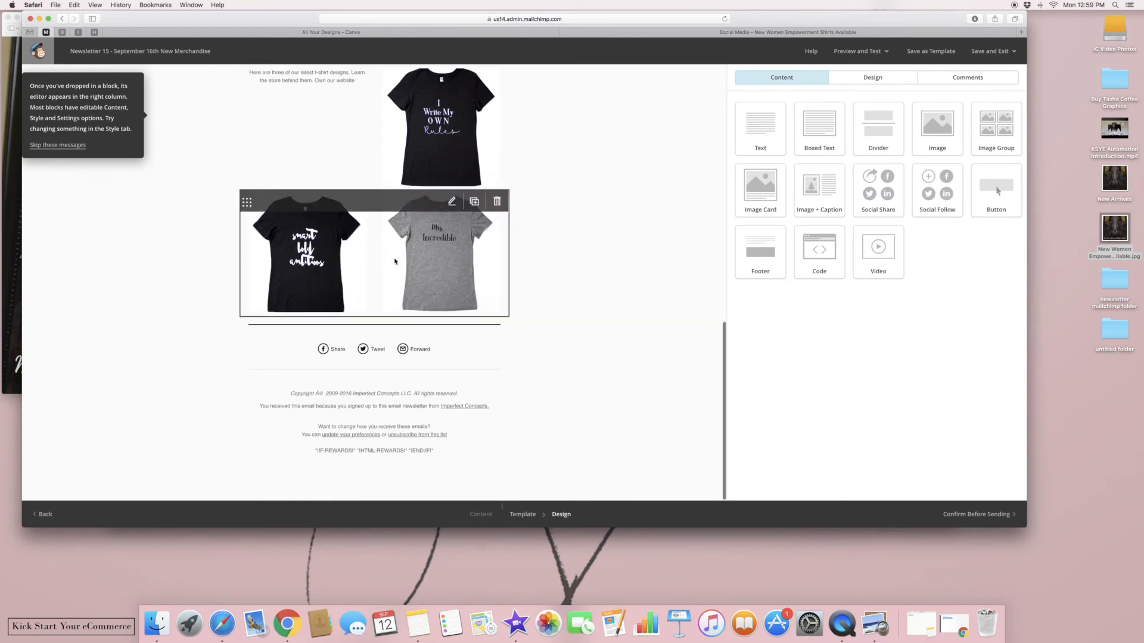
click(459, 262)
click(859, 148)
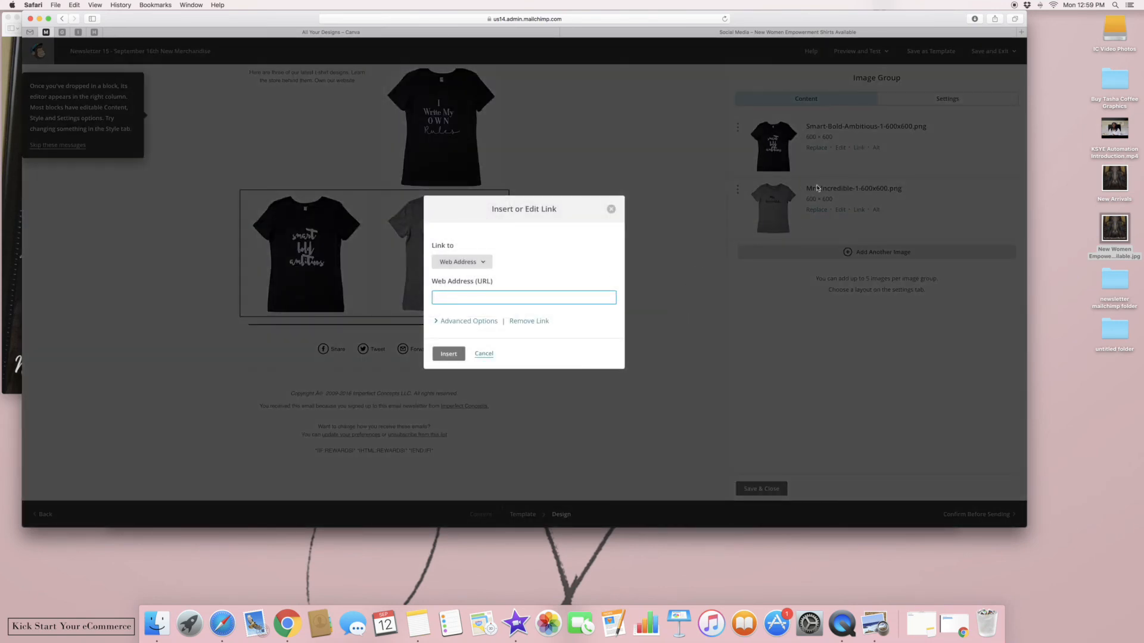
click(611, 210)
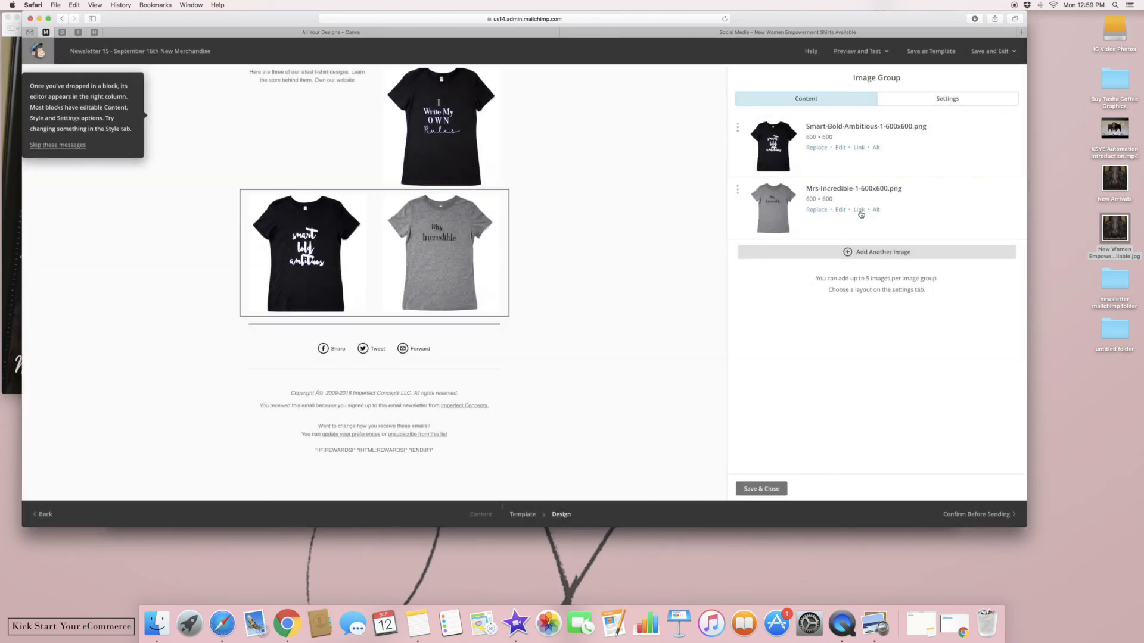
click(858, 210)
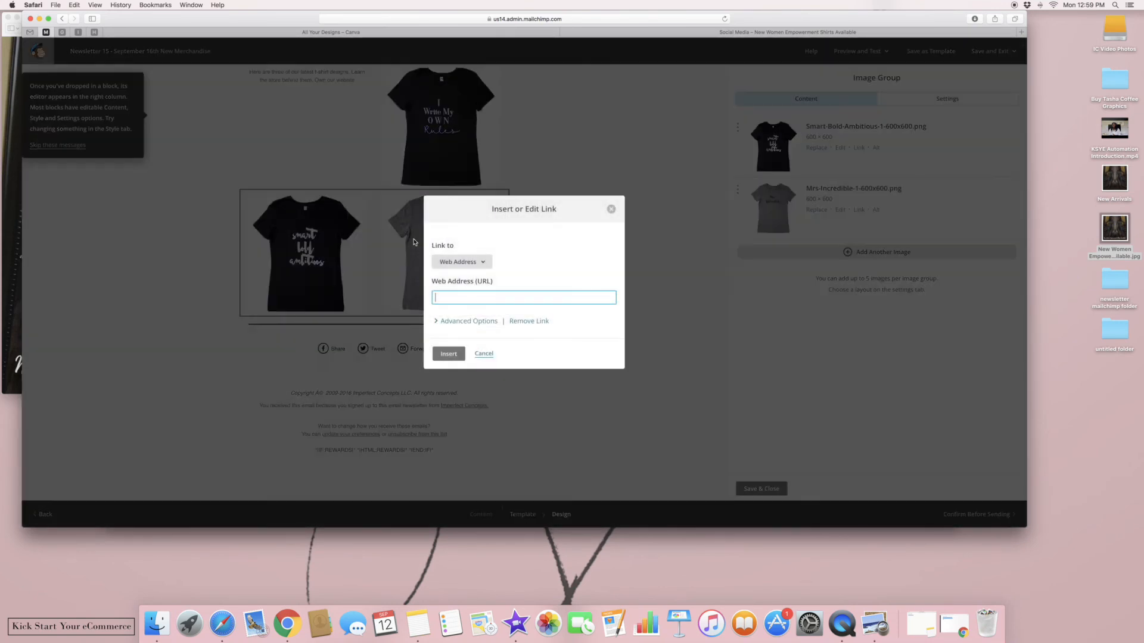
click(611, 210)
click(763, 489)
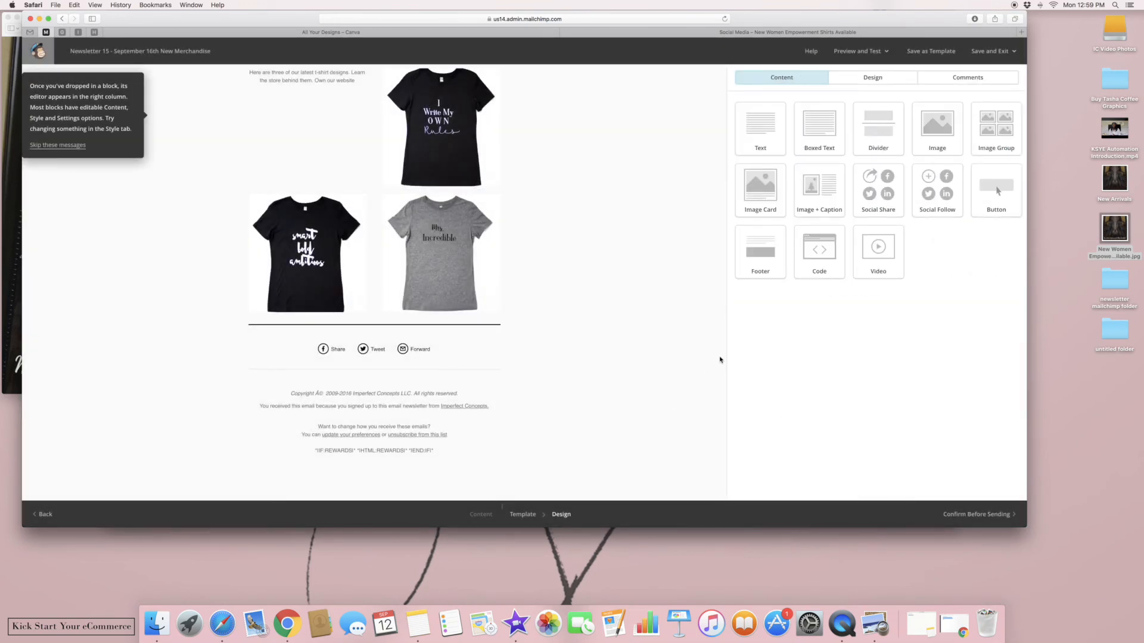
Scroll through the draft from the logo down to the New Merchandise Alert shirts
scroll(719, 360, up, 5)
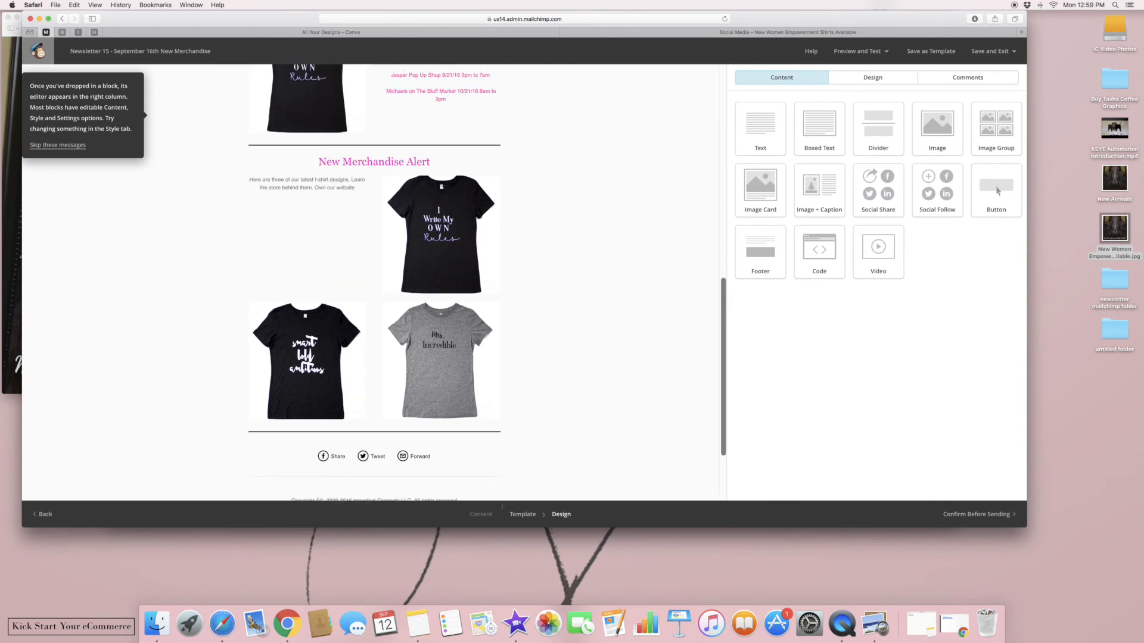
scroll(374, 280, up, 9)
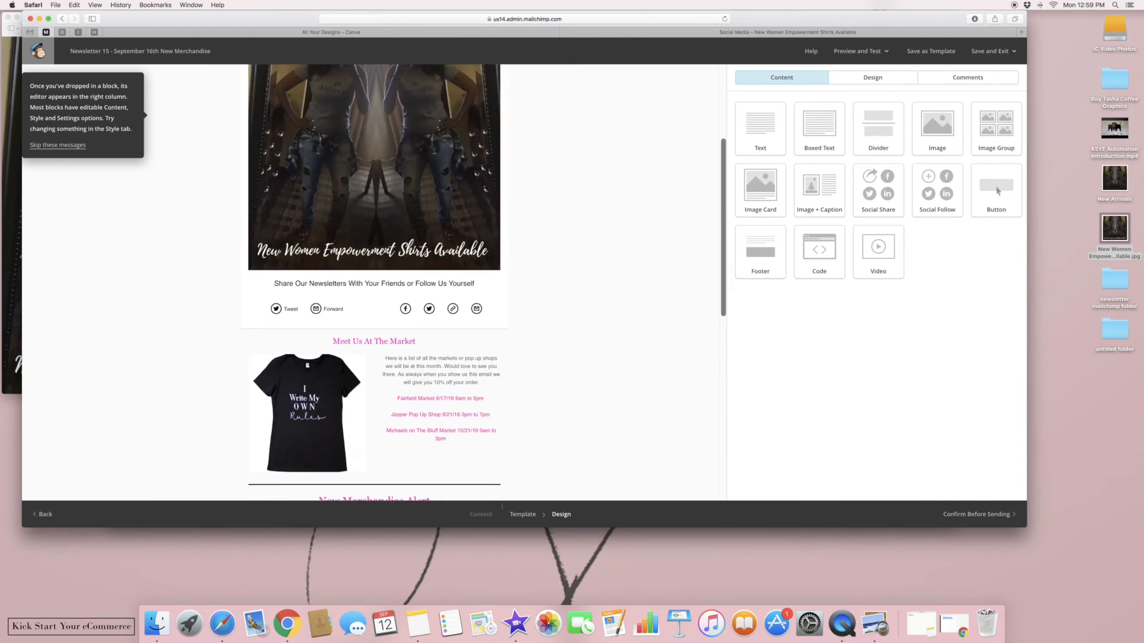
scroll(374, 280, up, 3)
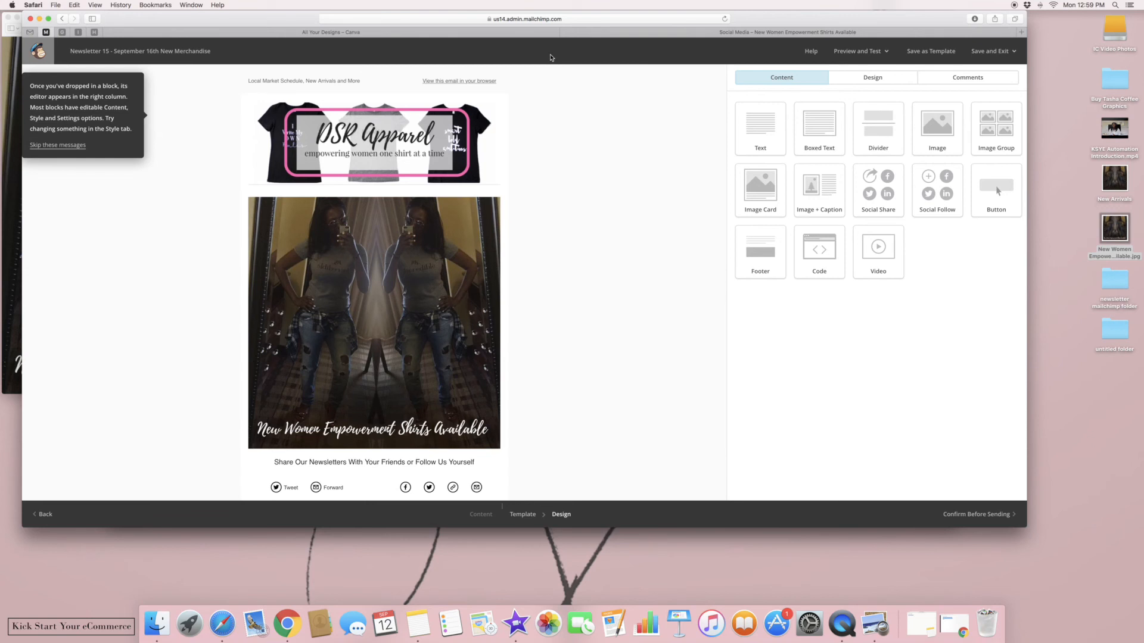
mouse_move(292, 83)
scroll(603, 146, down, 10)
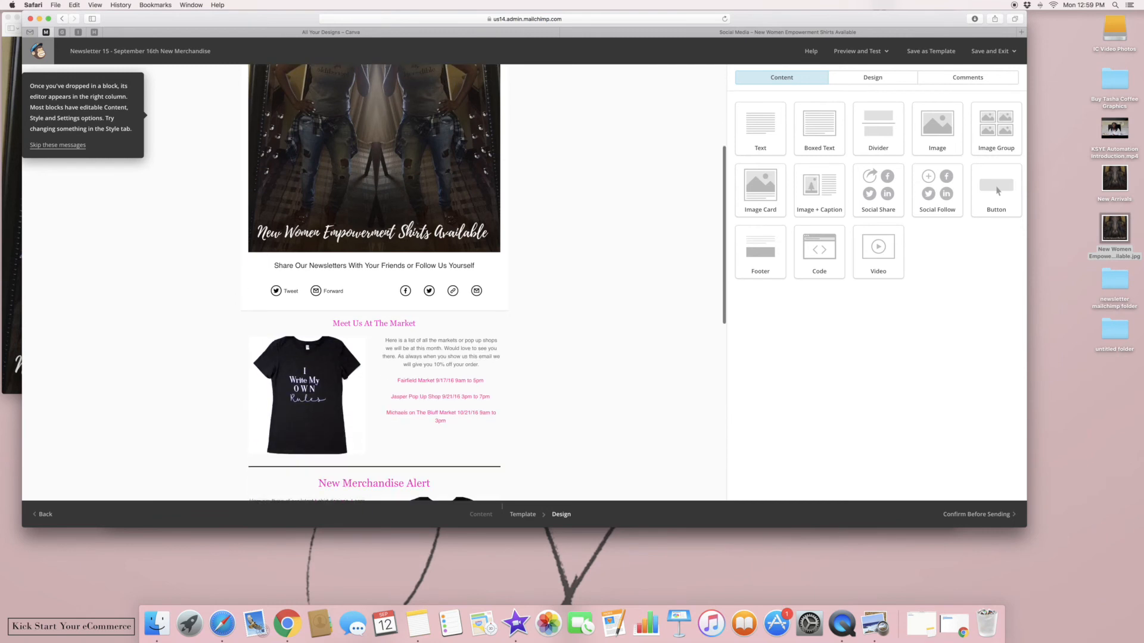
scroll(374, 283, down, 10)
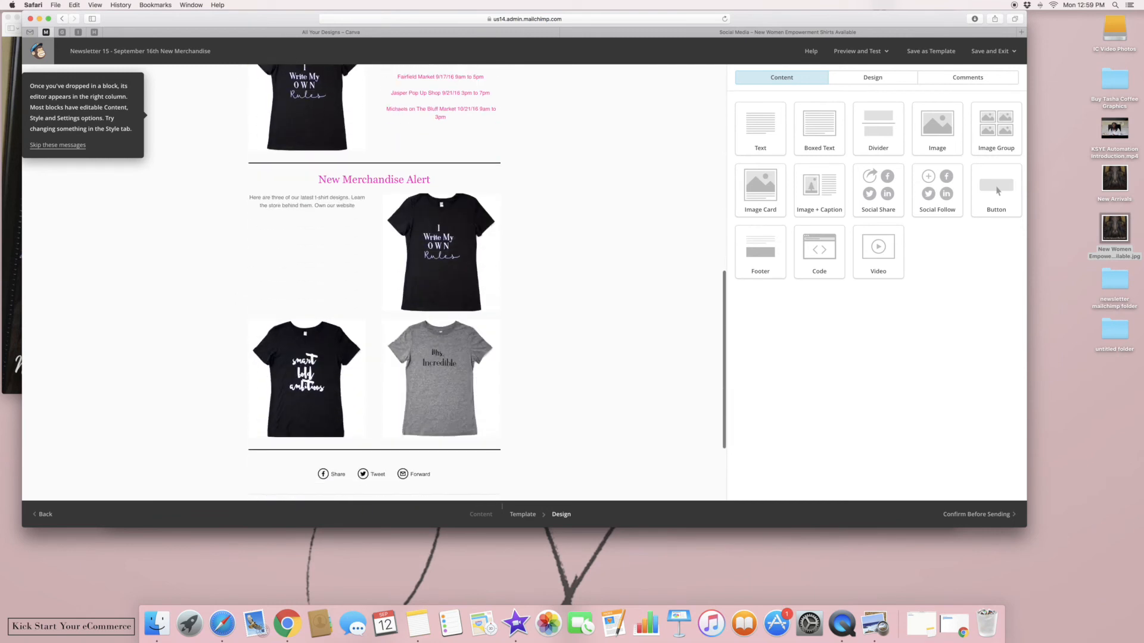
scroll(466, 154, down, 1)
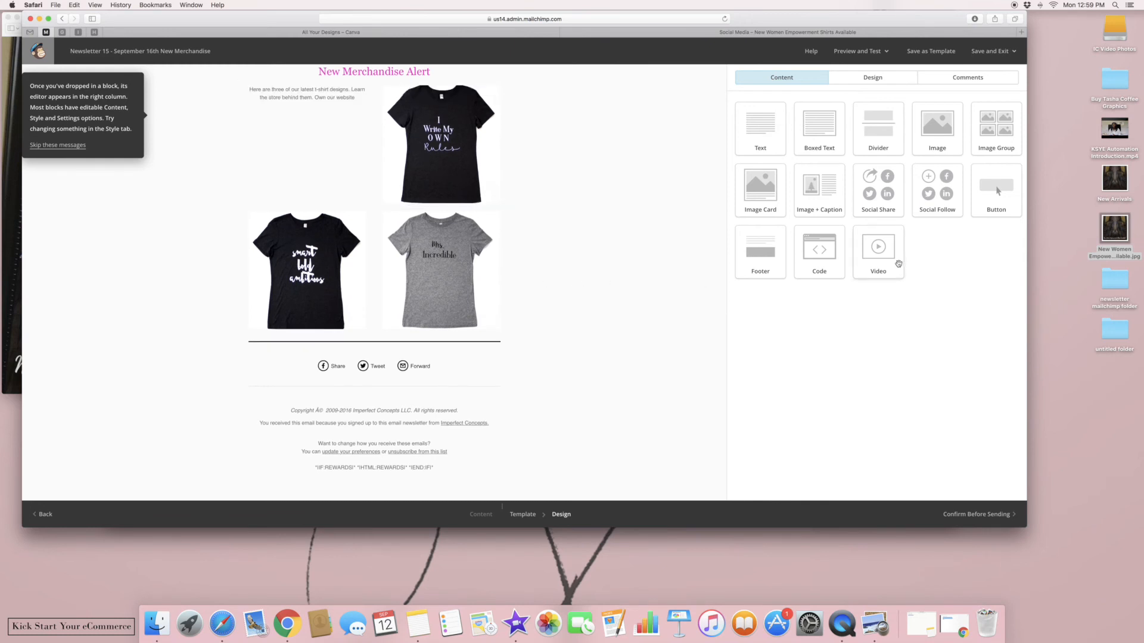
Add a 'Shop Our Cool T-shirt Line' button with pink #fc0fc0 background below the shirt images
drag(987, 190, 409, 336)
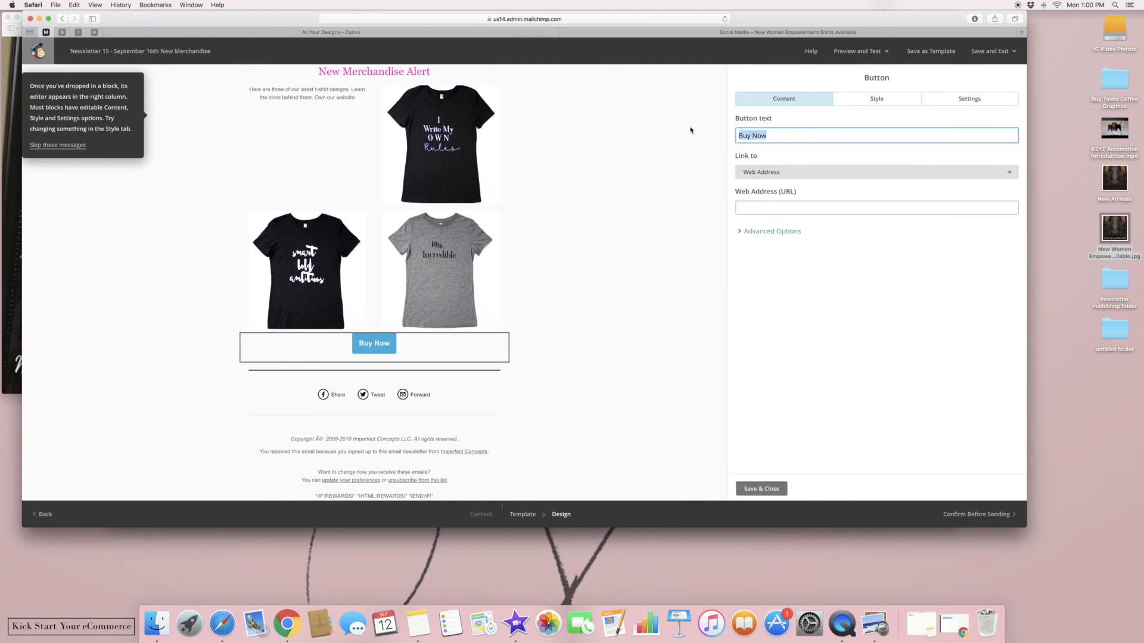
text(Shop )
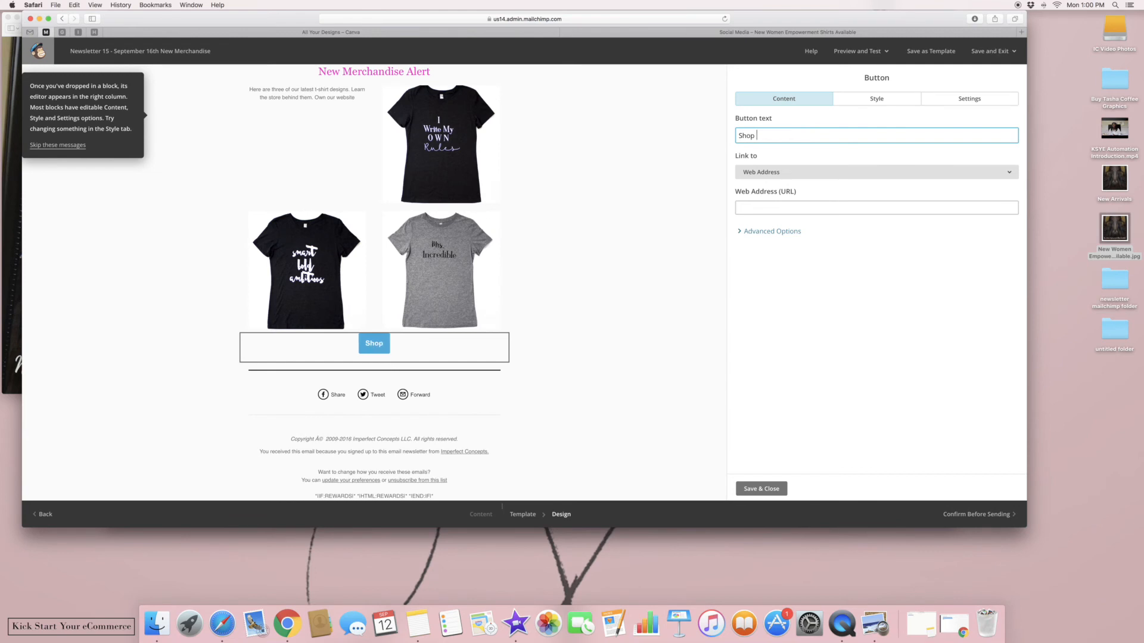
text(Our Cool Tshi)
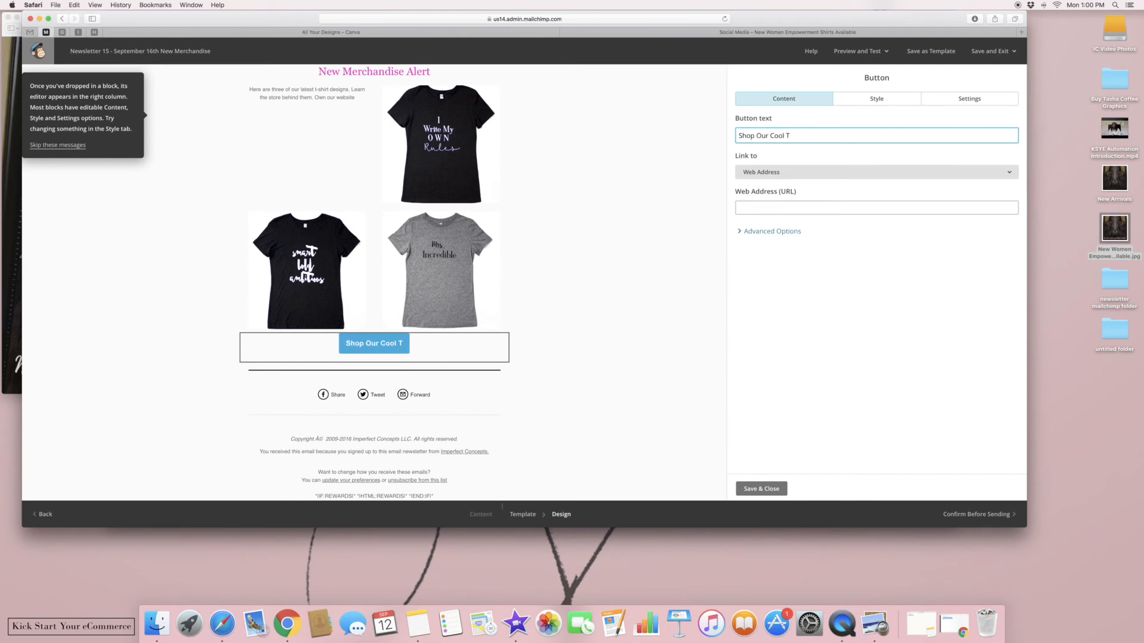
key(BackSpace)
key(BackSpace)
key(BackSpace)
text(-shirt Line)
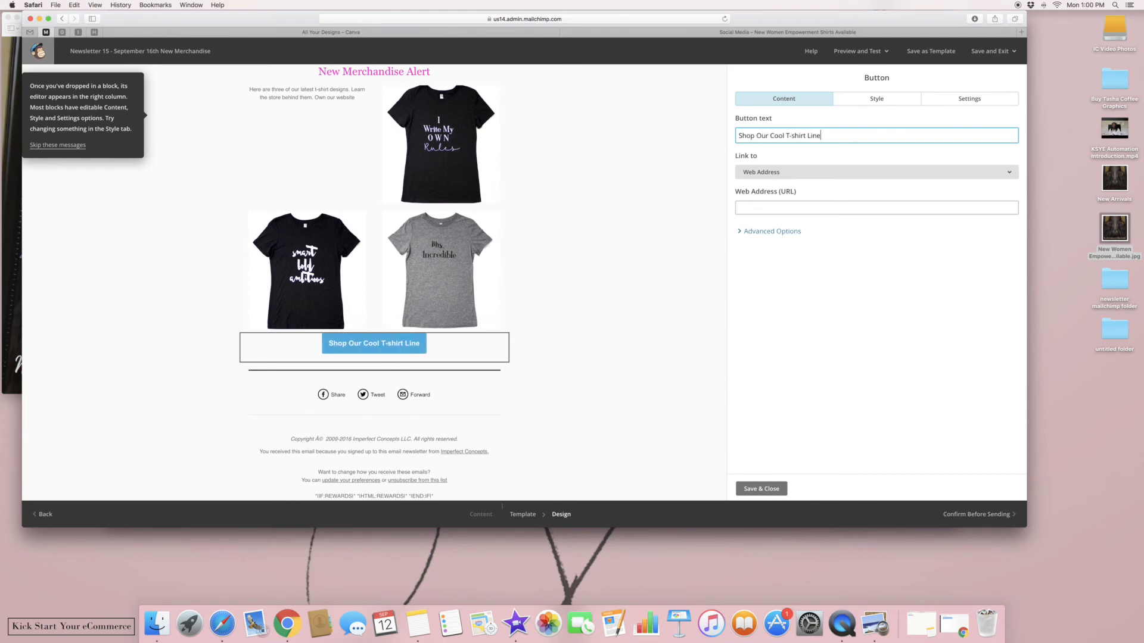
click(858, 99)
click(748, 269)
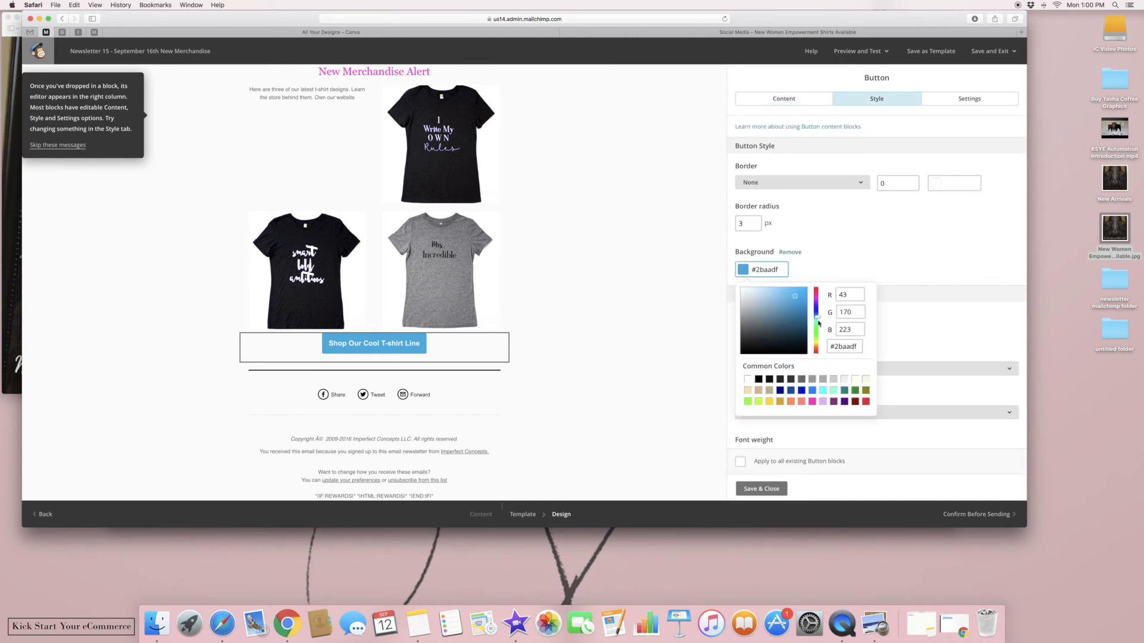
click(812, 402)
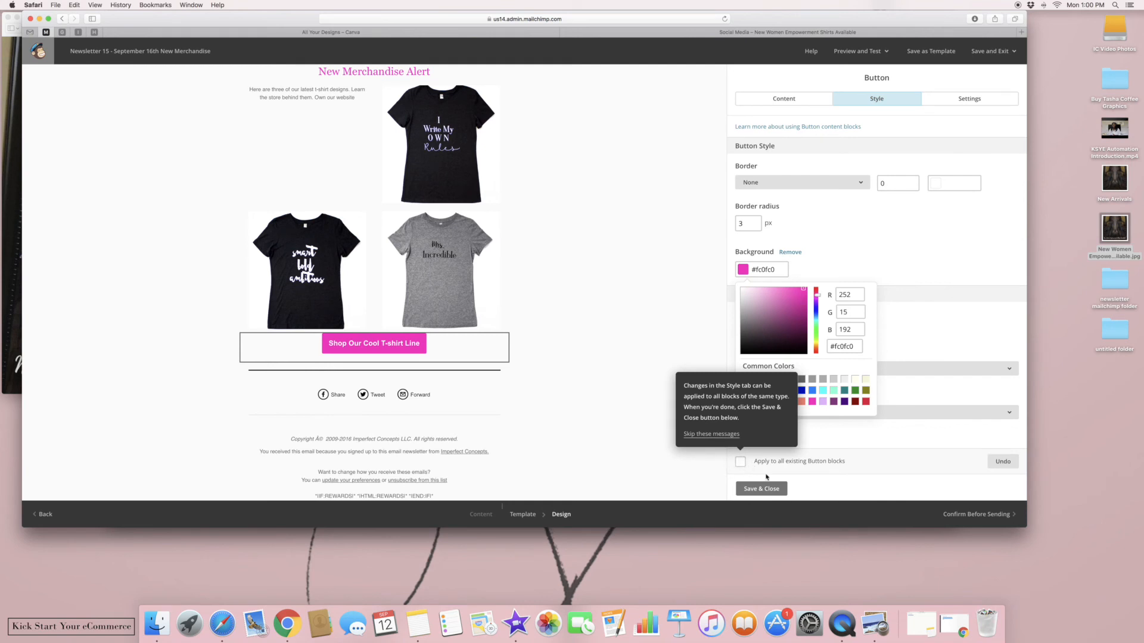
click(761, 489)
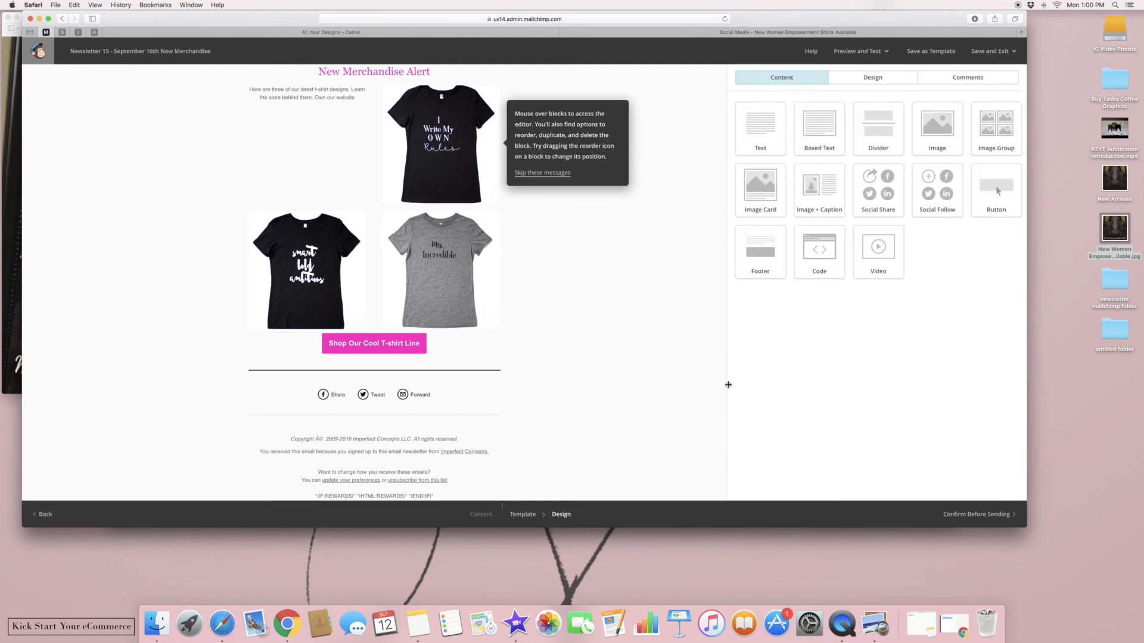
click(406, 344)
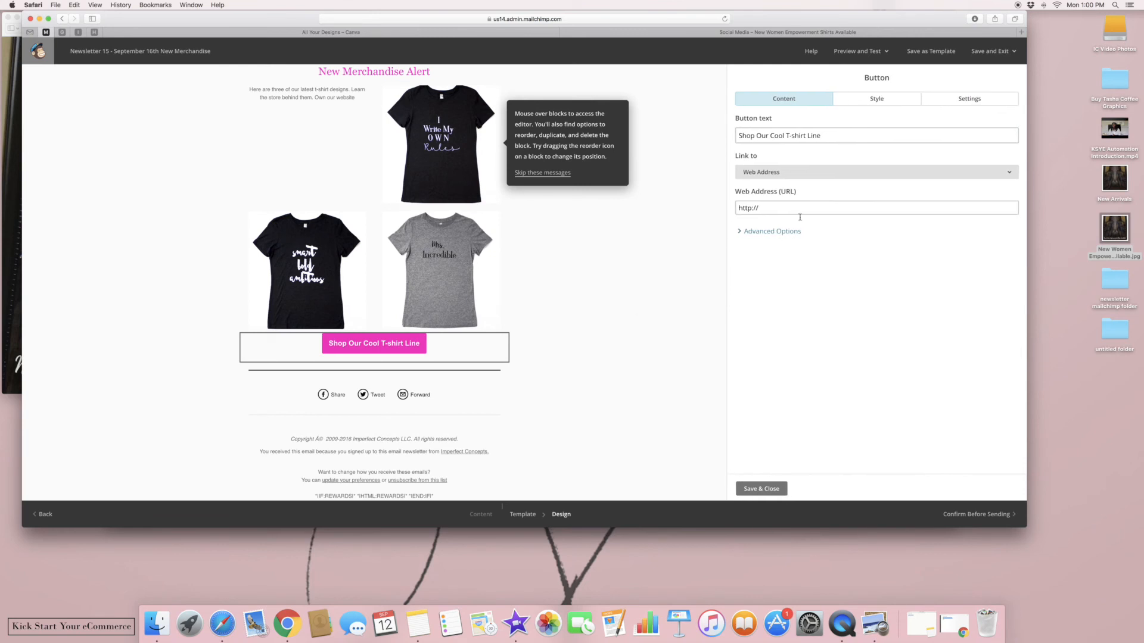
click(761, 488)
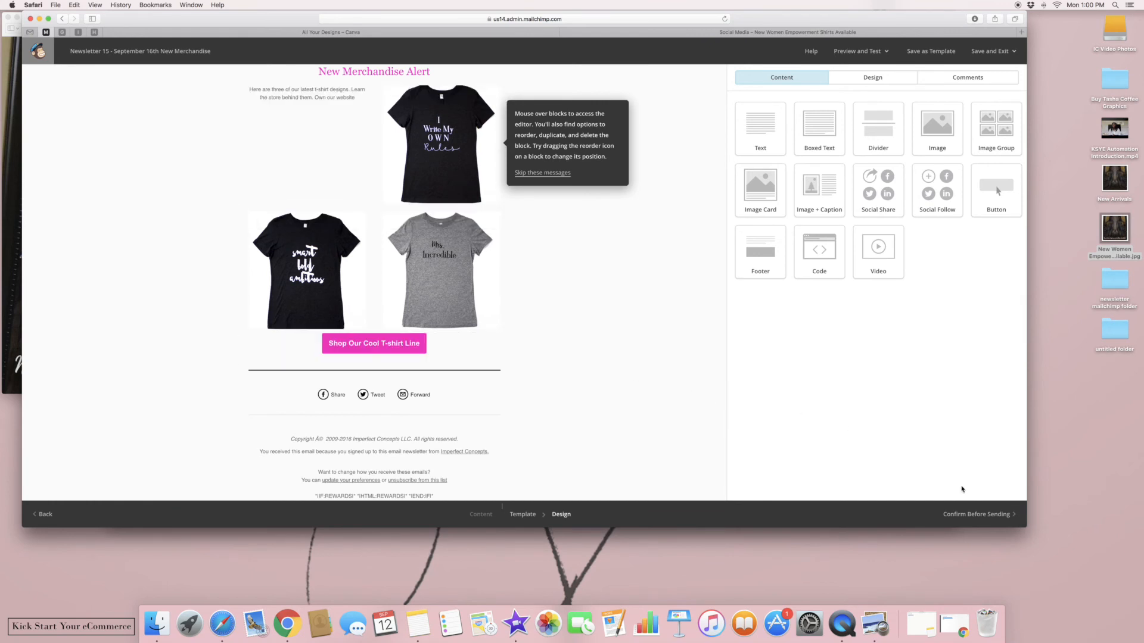
Proceed to the Confirm Before Sending checklist and review it
click(980, 520)
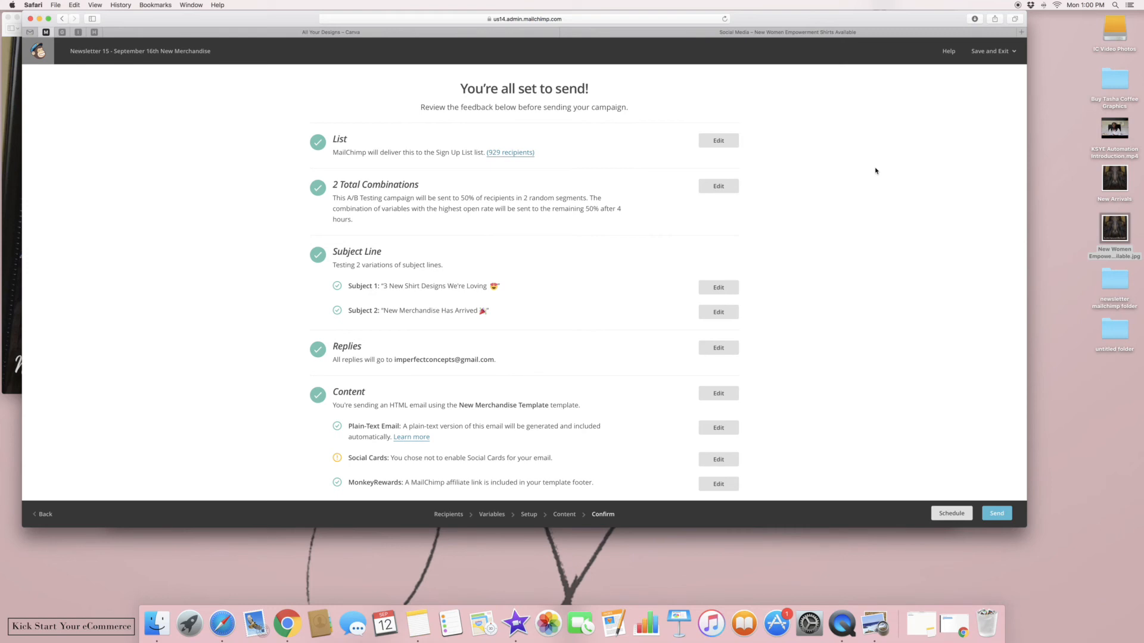
scroll(875, 171, down, 1)
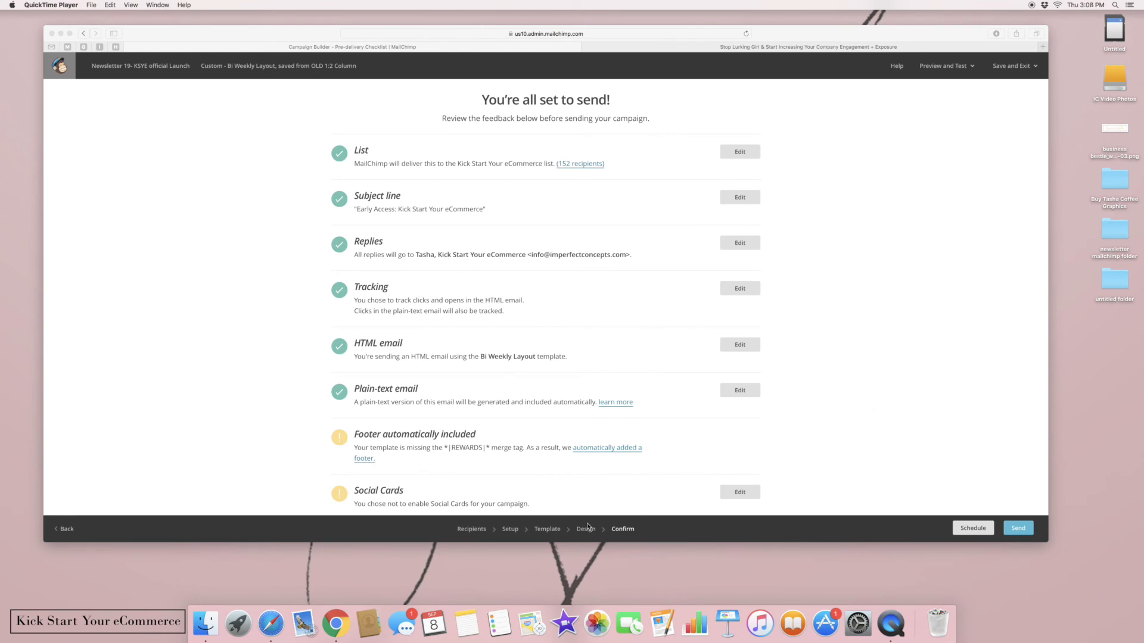
Return through setup and template to the email design step and review the layout
click(508, 532)
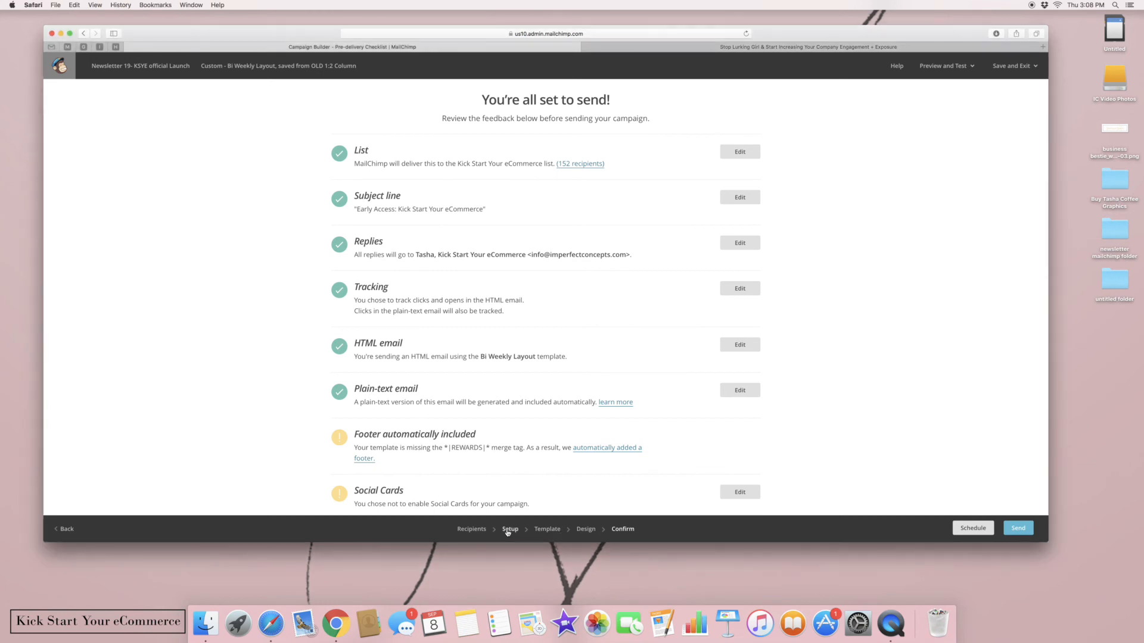
click(507, 532)
click(543, 531)
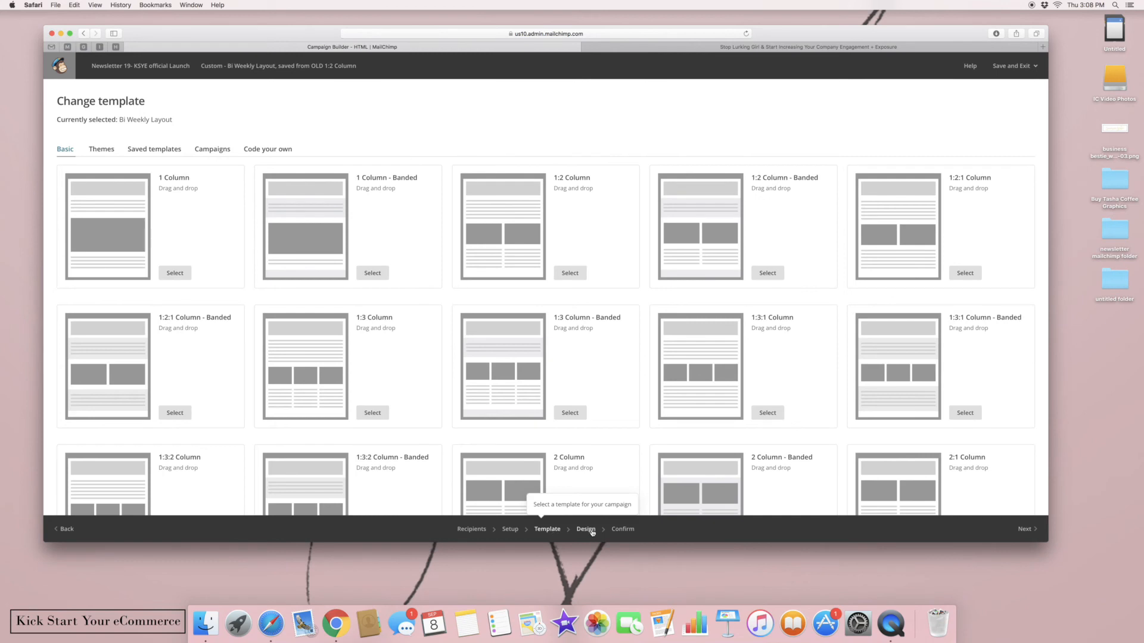
click(593, 533)
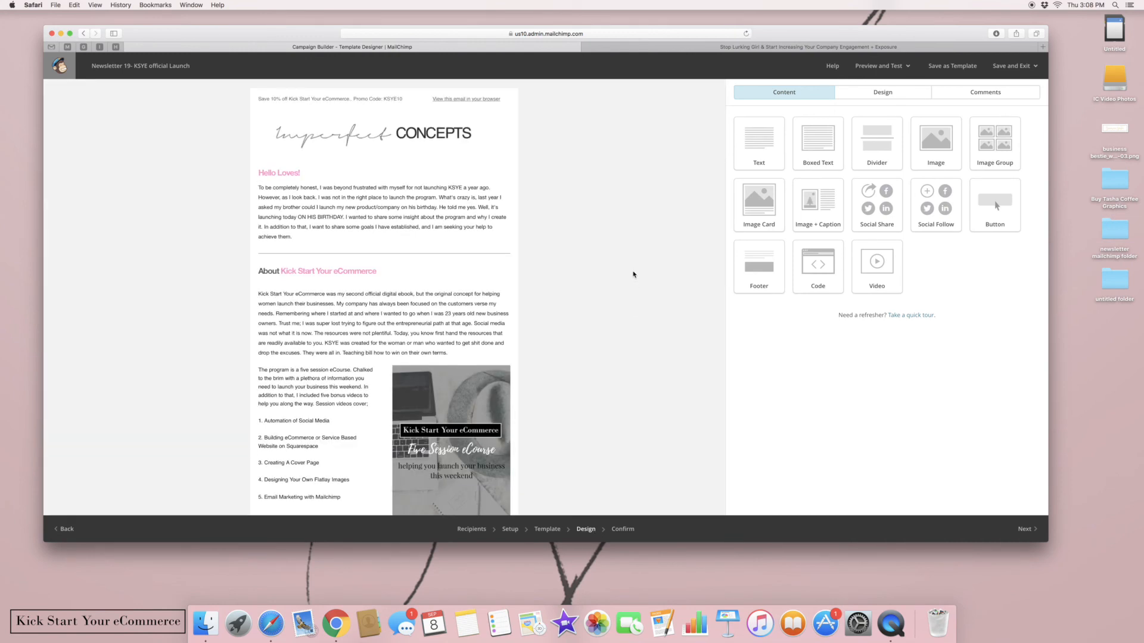
scroll(633, 274, down, 5)
scroll(634, 275, down, 12)
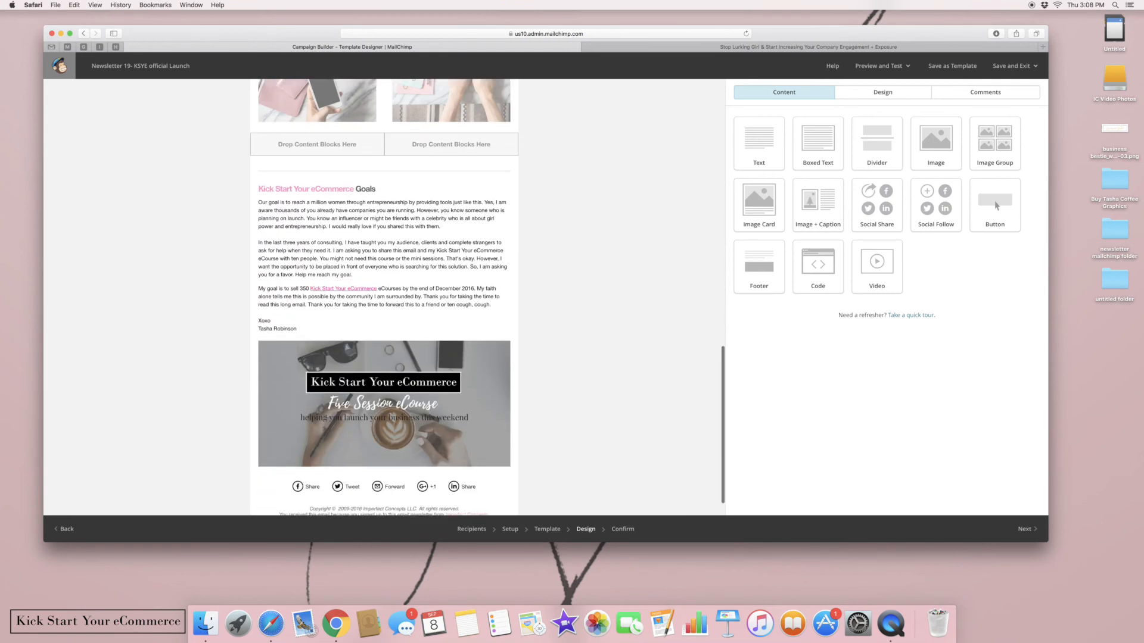
scroll(633, 274, down, 3)
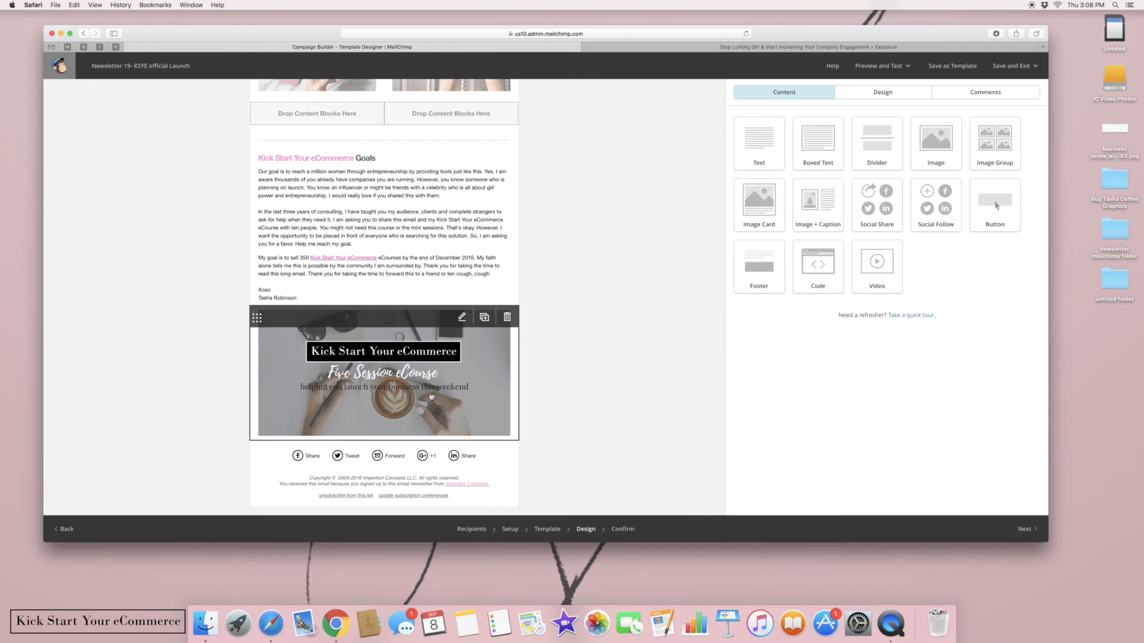
scroll(610, 276, up, 4)
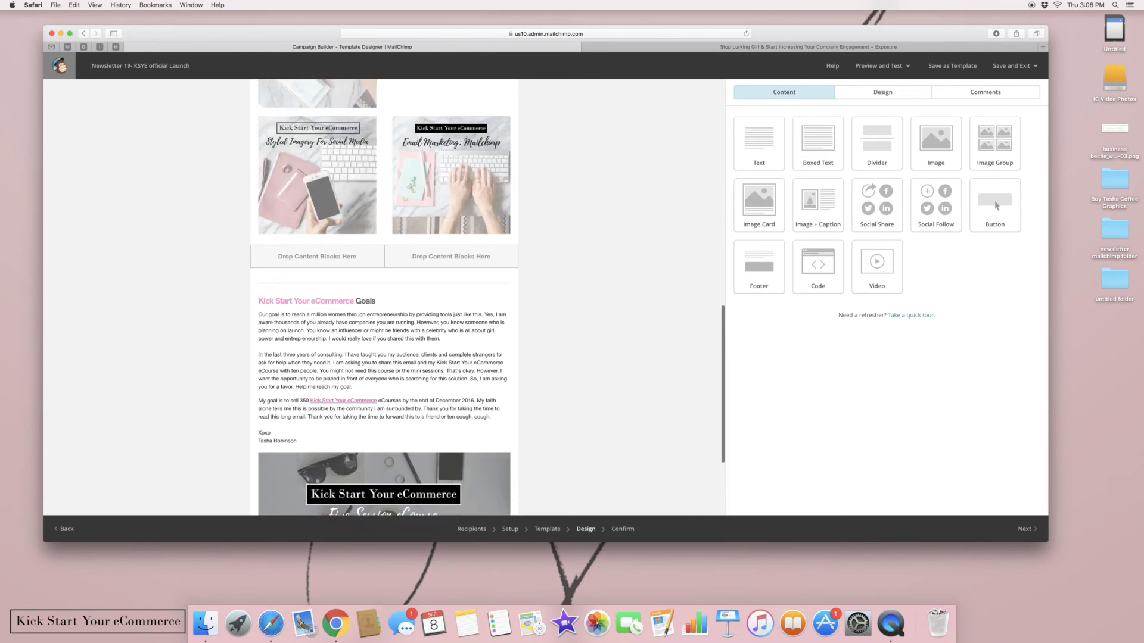
scroll(488, 298, down, 4)
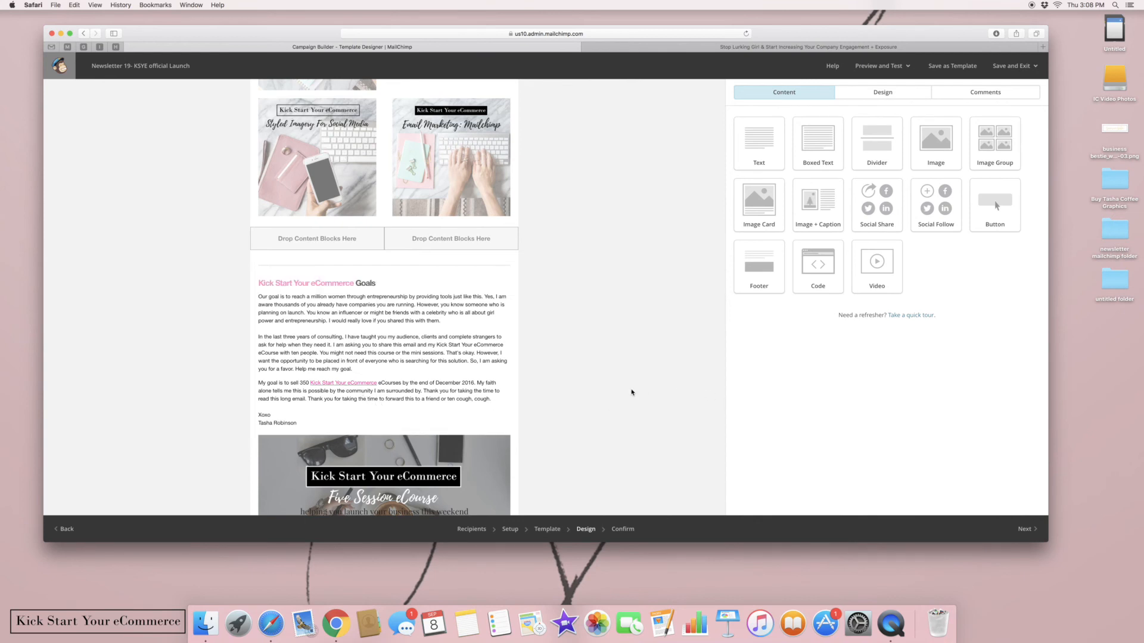
scroll(632, 392, up, 10)
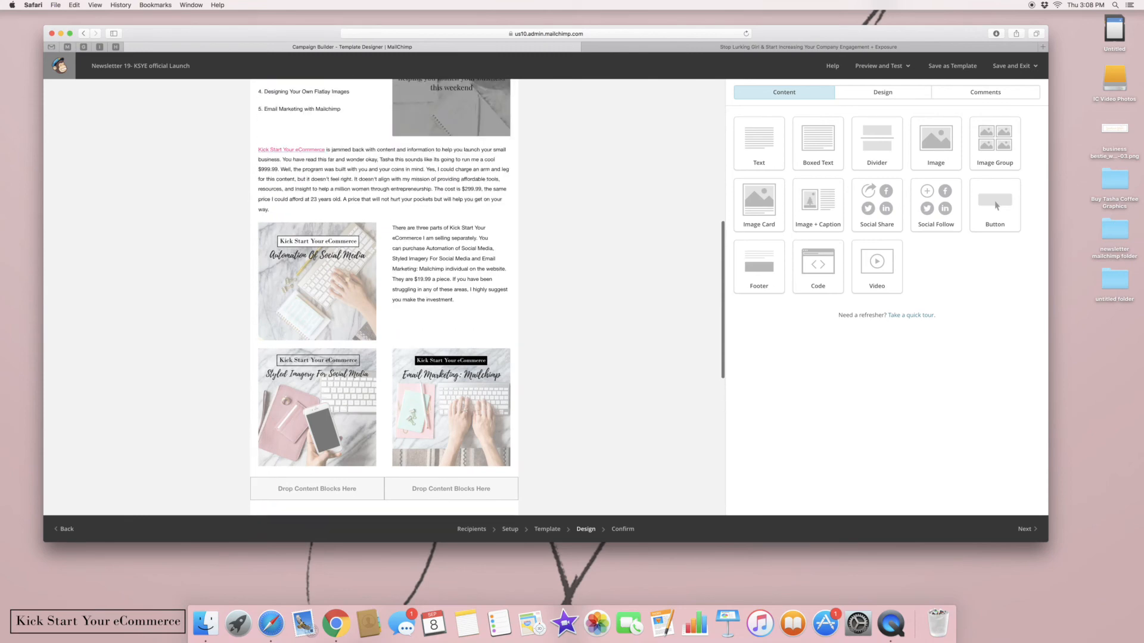
scroll(632, 392, up, 10)
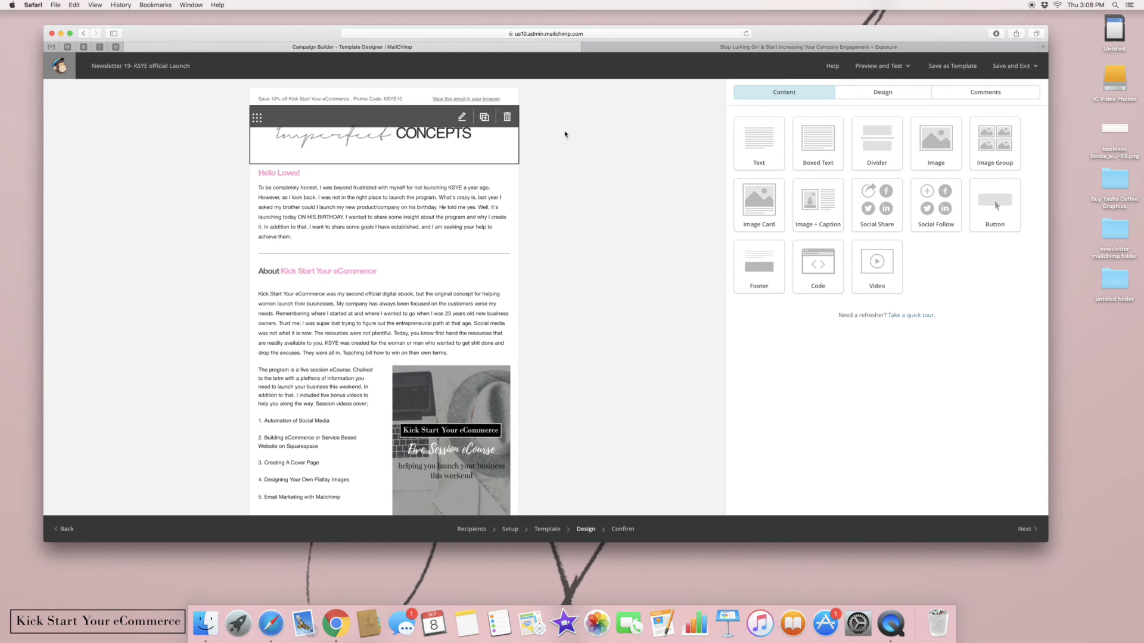
Edit the preheader promo text, then enter preview mode from Preview and Test
click(507, 153)
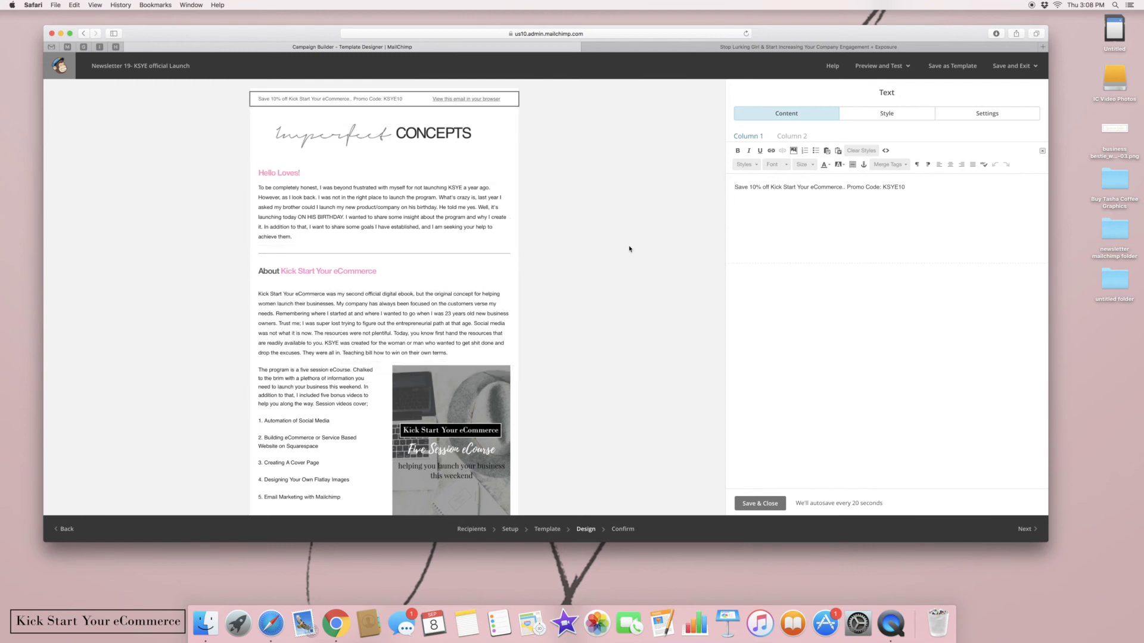
click(893, 67)
click(845, 88)
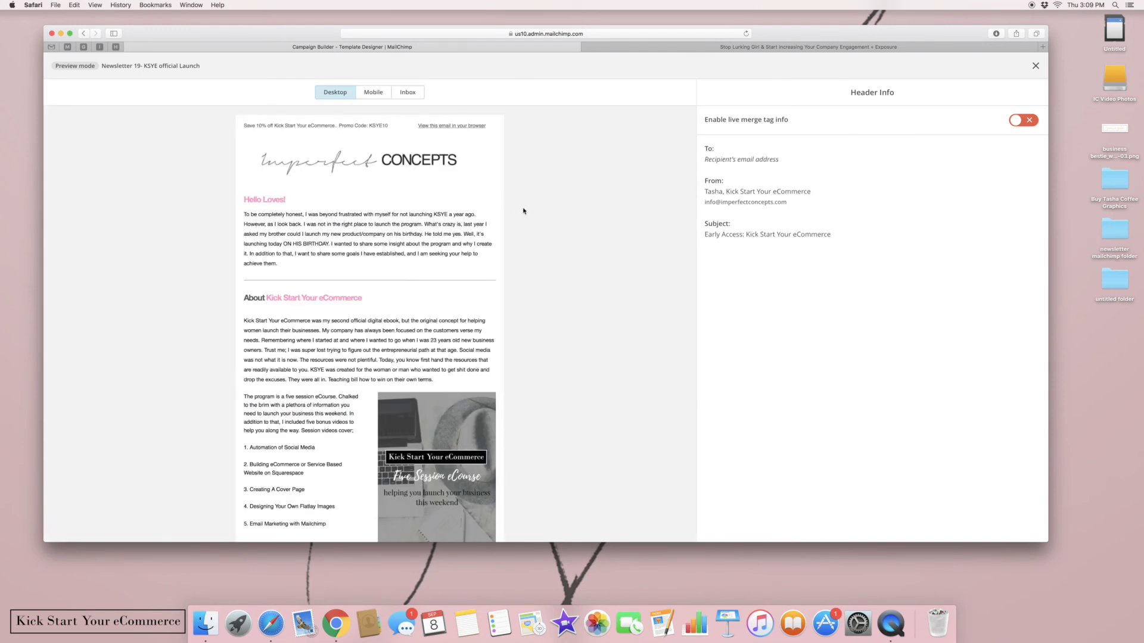
Scroll through the whole newsletter in the Desktop preview
scroll(466, 325, down, 5)
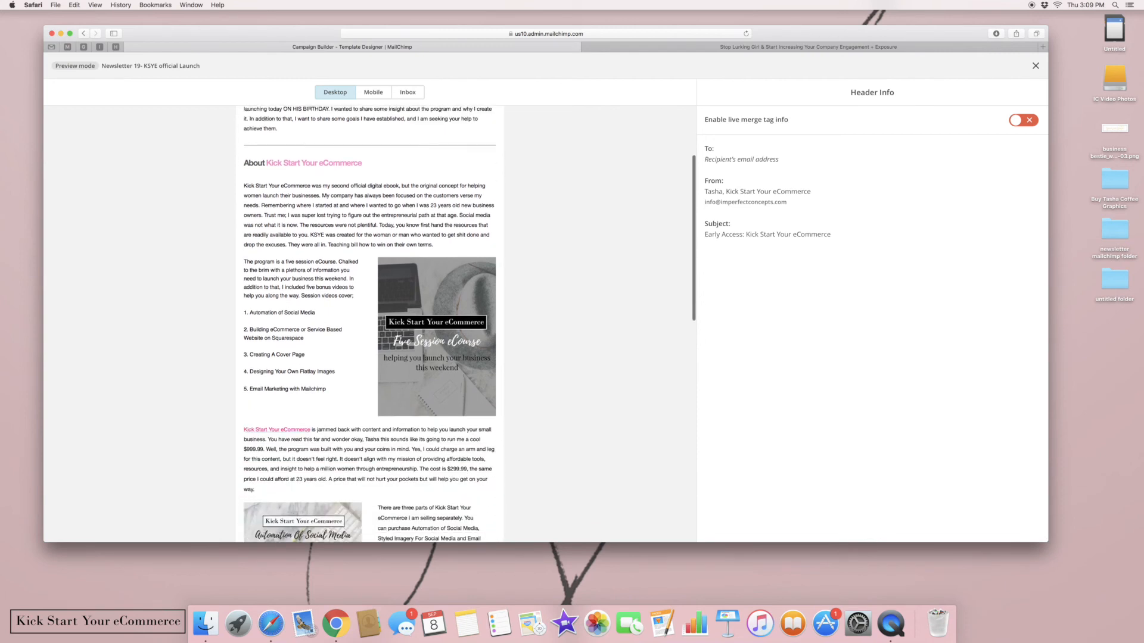
scroll(467, 325, down, 5)
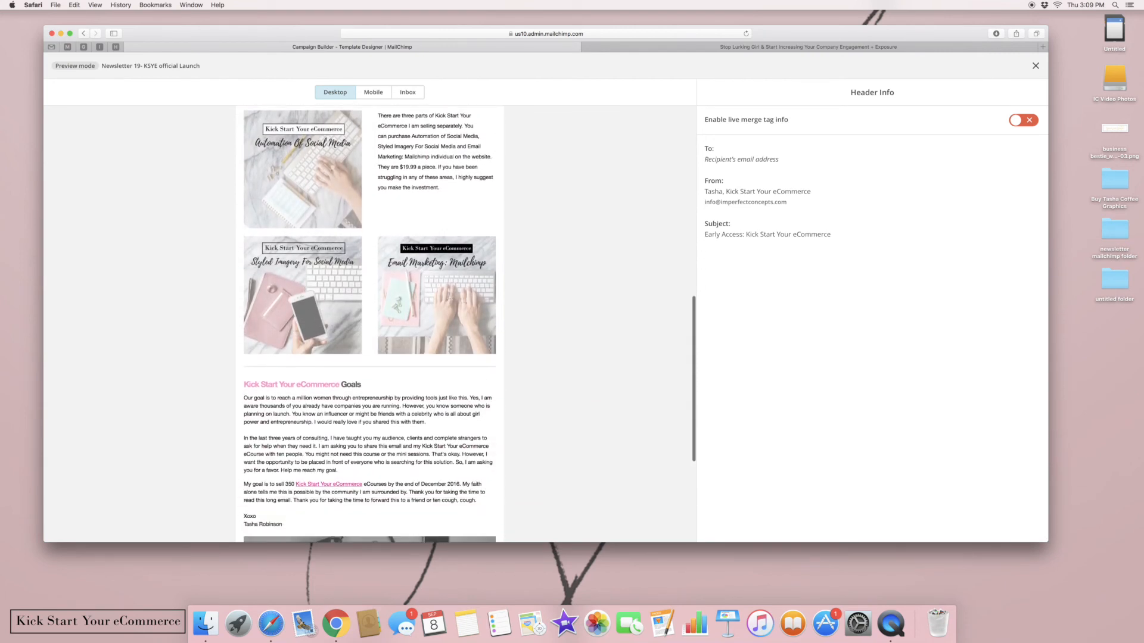
scroll(423, 221, up, 9)
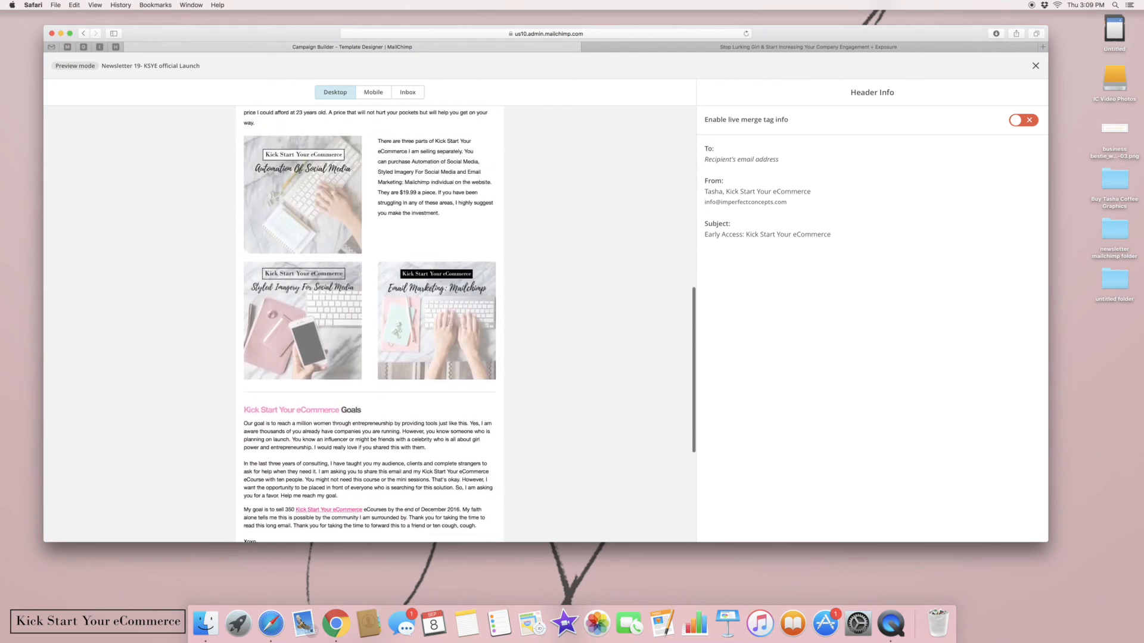
scroll(369, 325, up, 5)
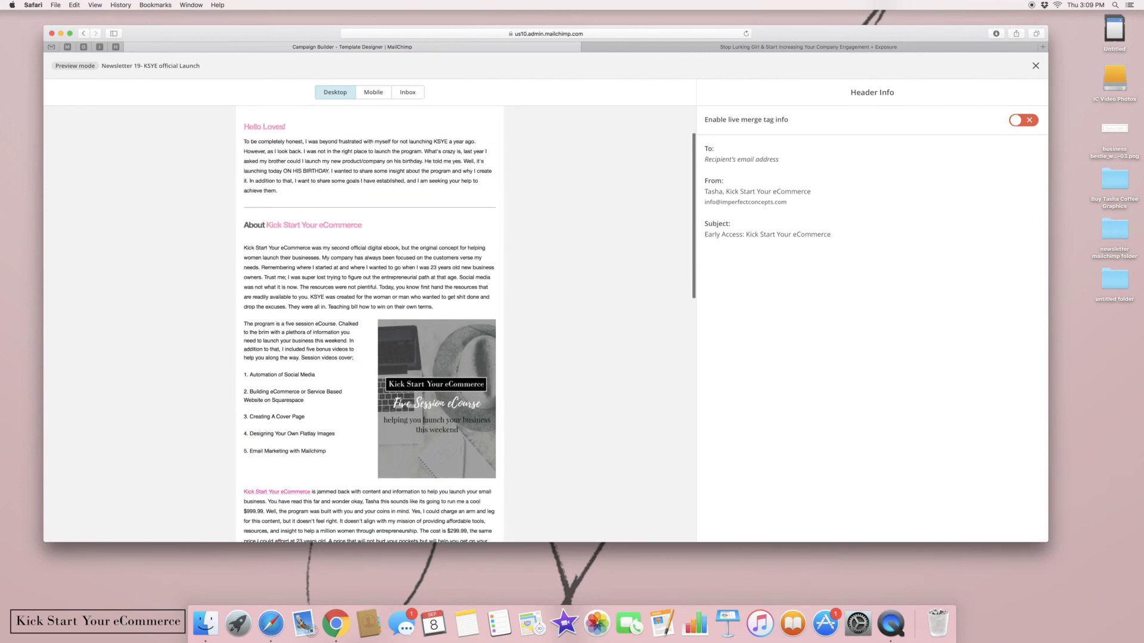
Switch to the Mobile preview and scroll the phone layout down to the unsubscribe footer
click(371, 91)
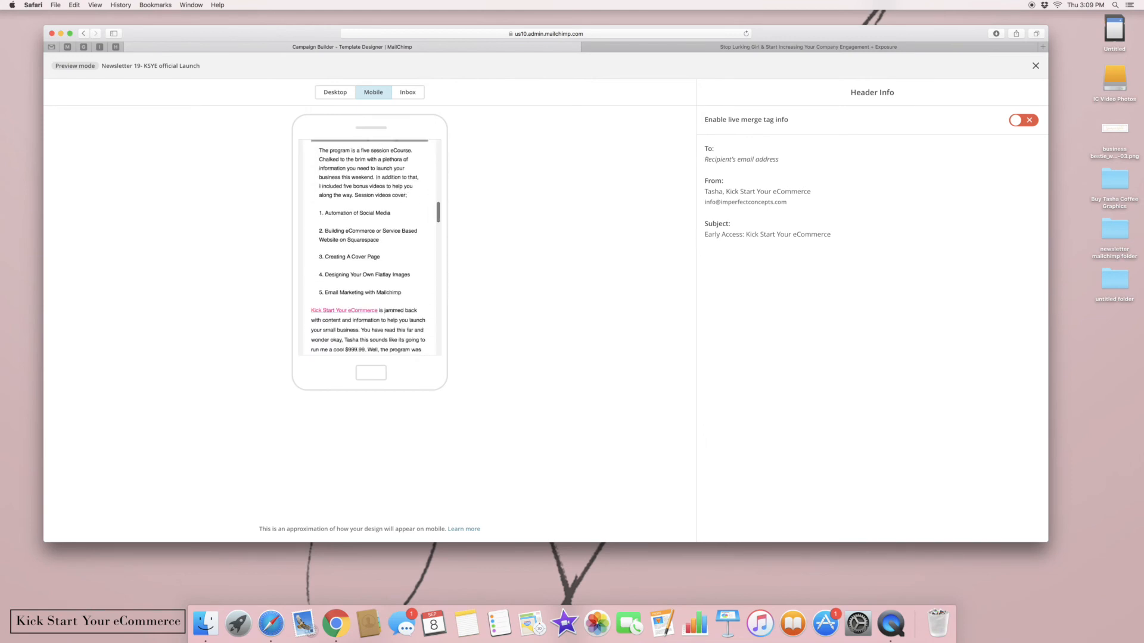
scroll(370, 247, down, 15)
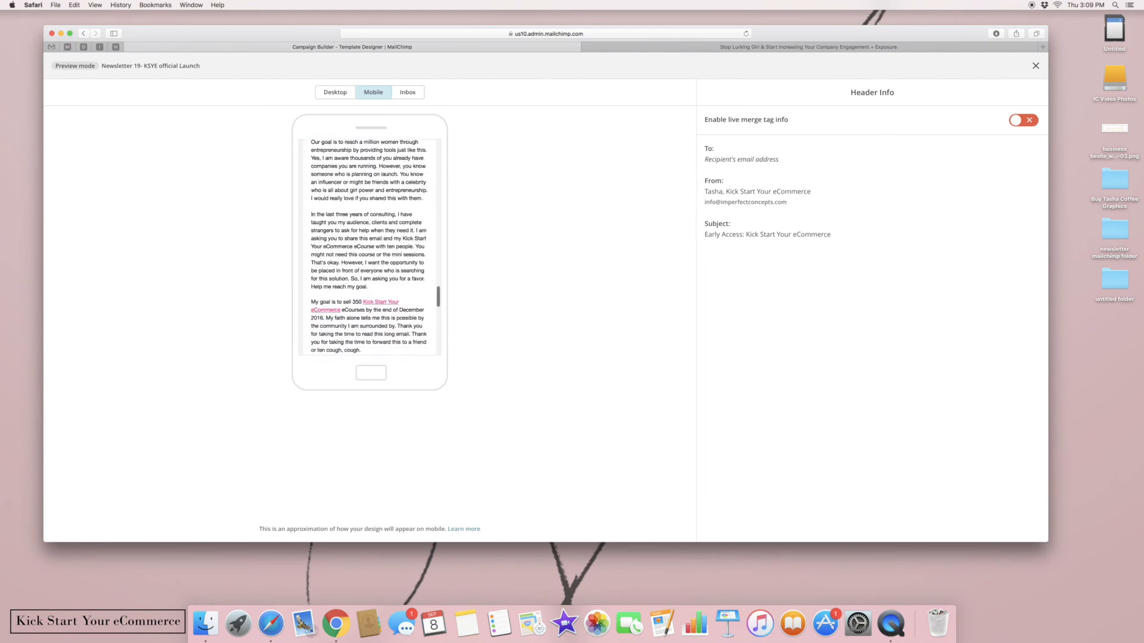
scroll(370, 247, down, 15)
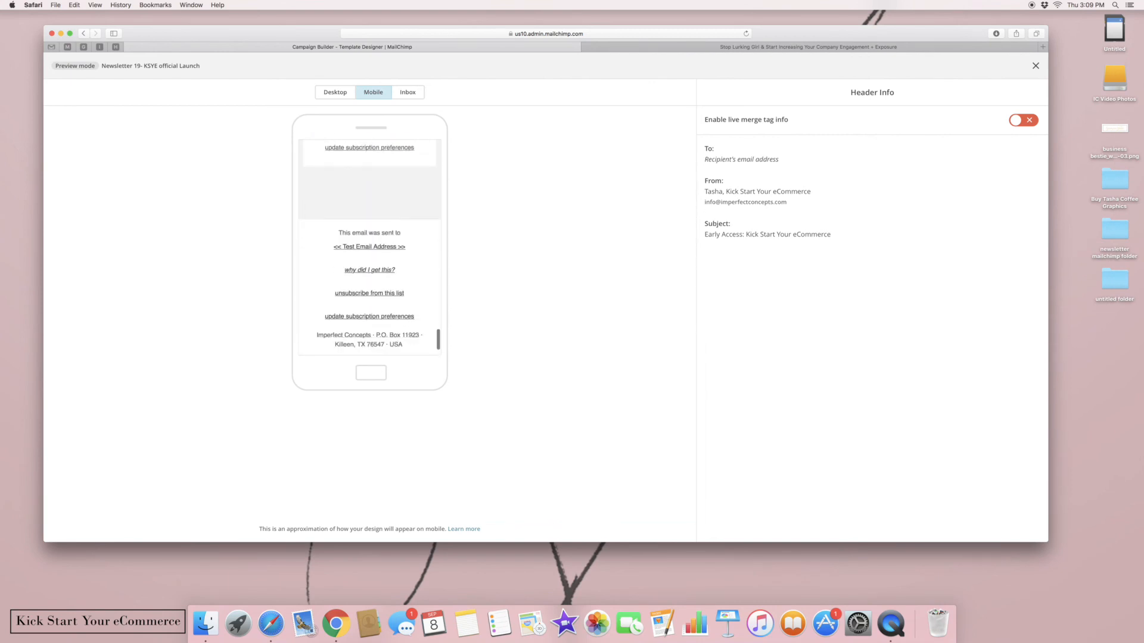
scroll(369, 247, down, 1)
Read through the archived Stop Lurking Girl email, then open its Past Issues campaign archive
click(748, 46)
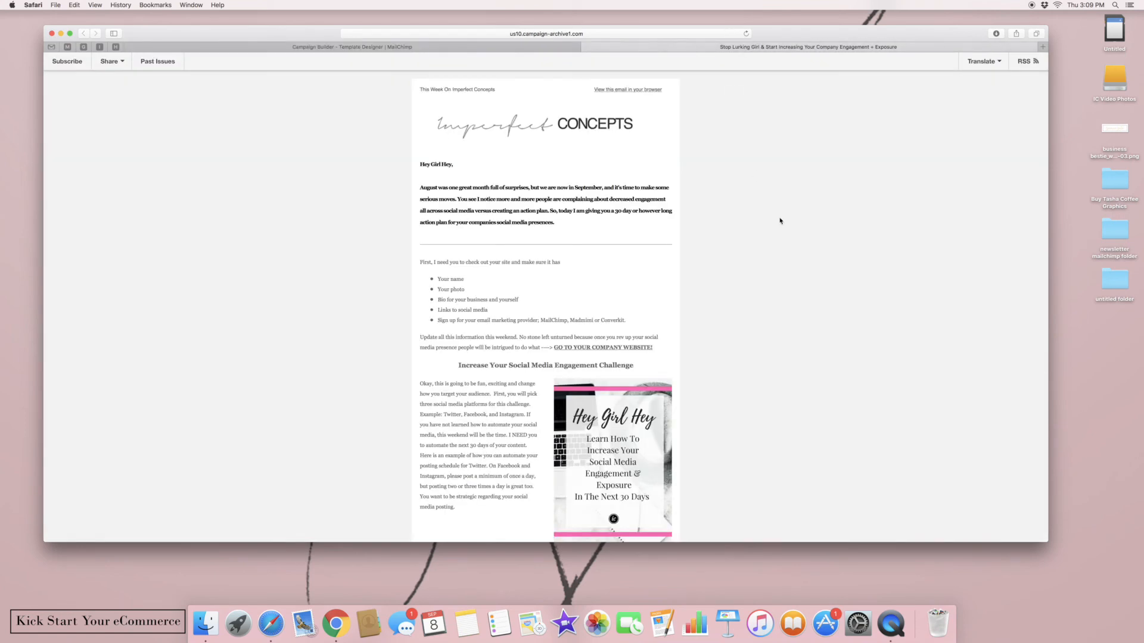
scroll(780, 221, down, 10)
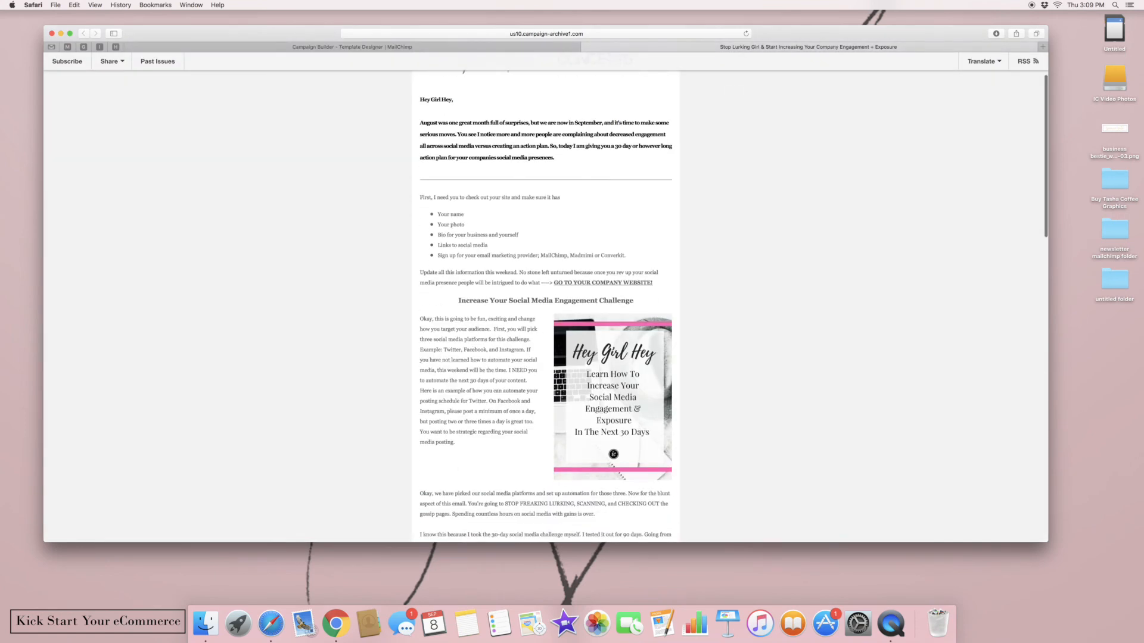
scroll(545, 307, down, 15)
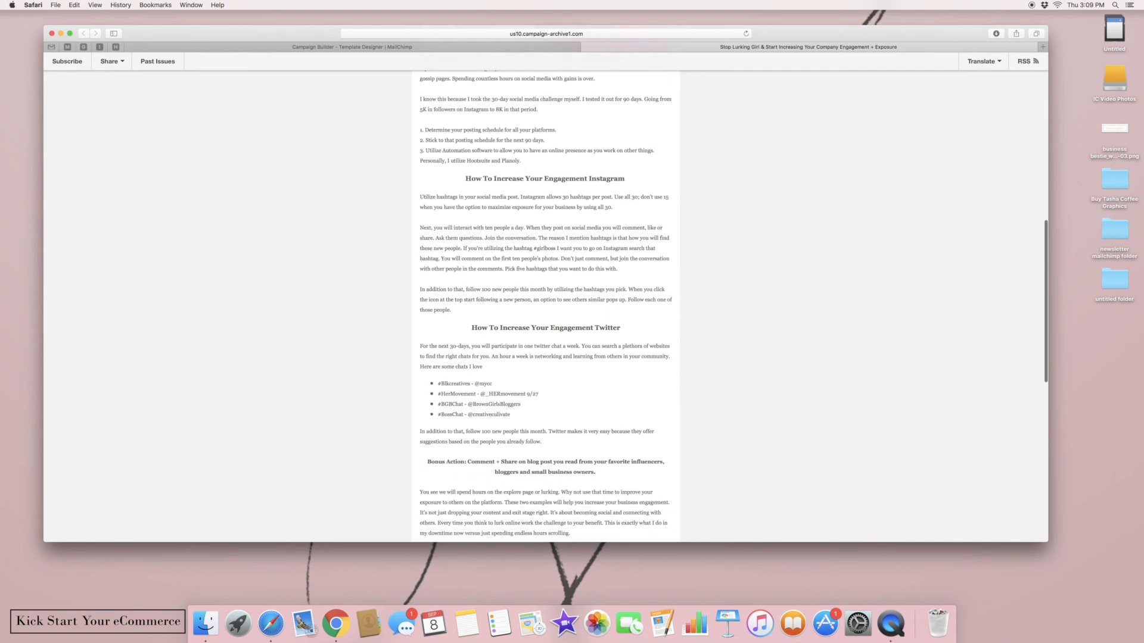
scroll(546, 307, down, 6)
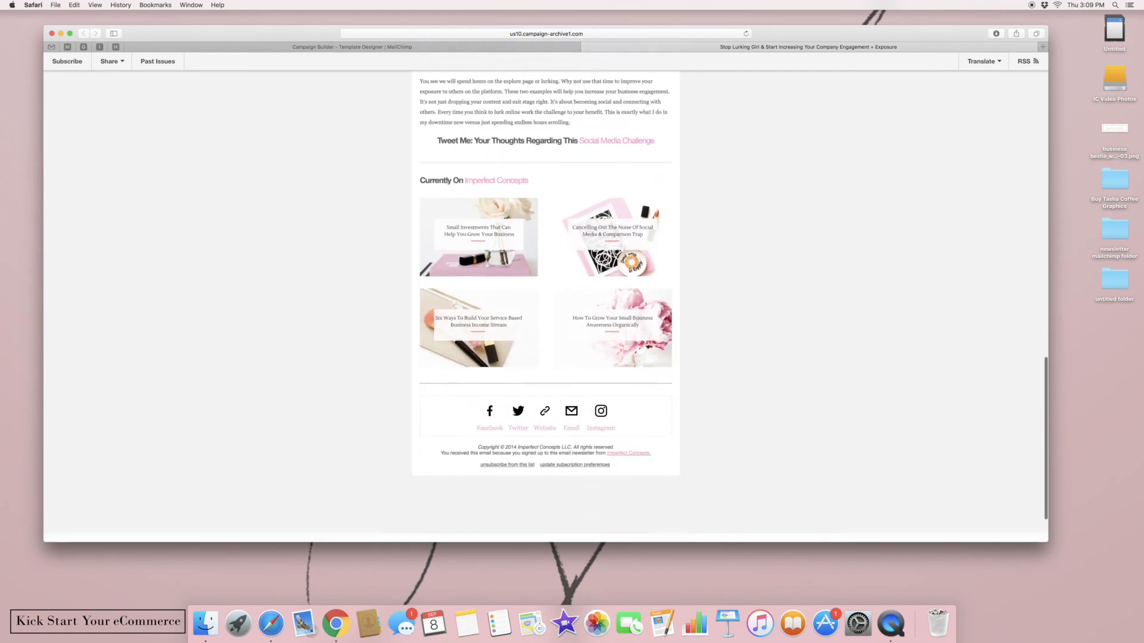
scroll(546, 307, up, 15)
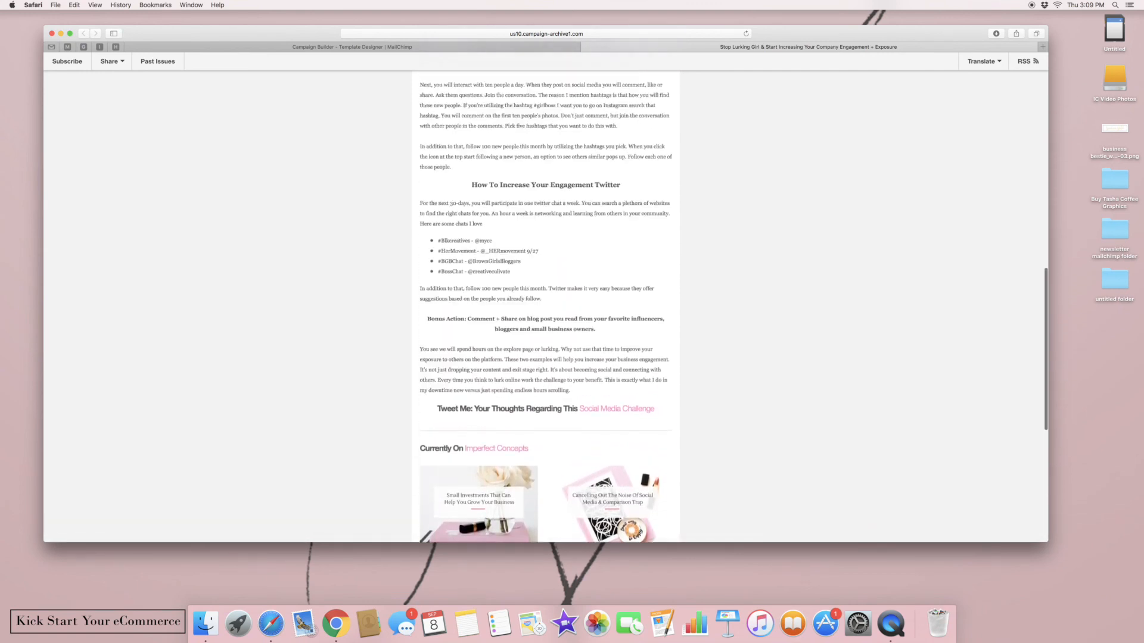
scroll(546, 307, up, 16)
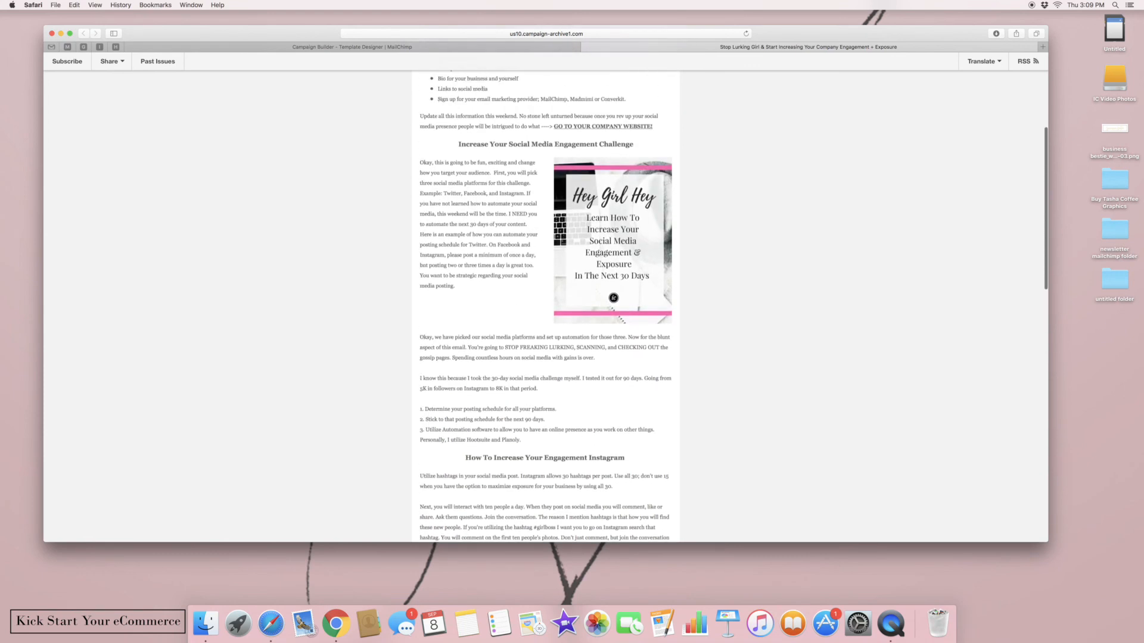
scroll(545, 307, up, 1)
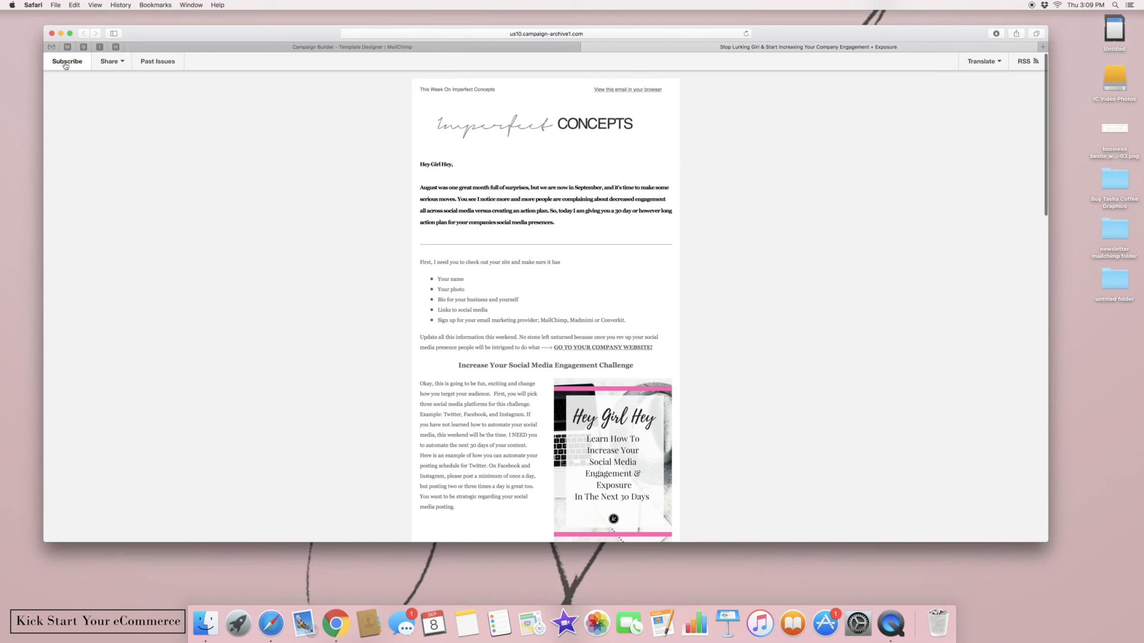
click(153, 63)
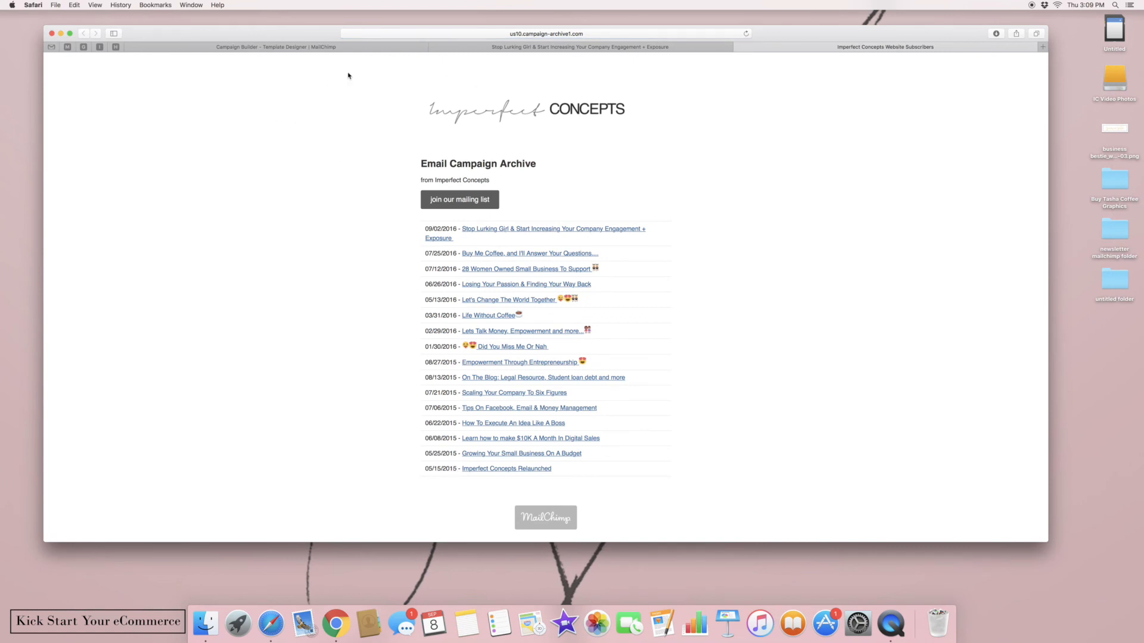
Close the Imperfect Concepts campaign archive tab to get back to the Dashboard
click(740, 46)
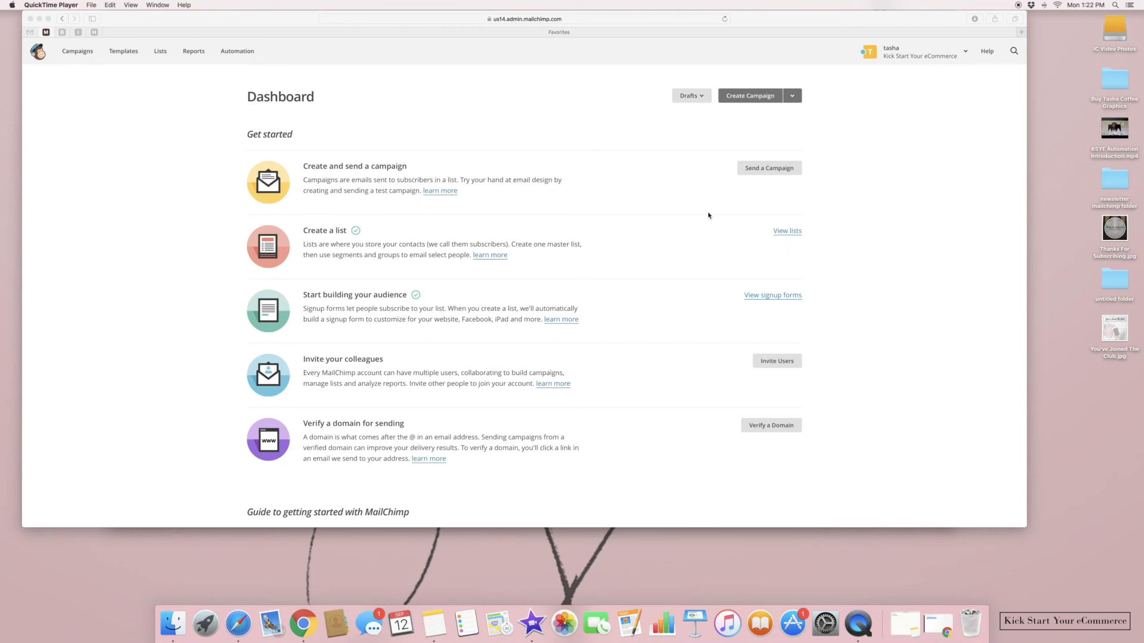
Open Sign Up List from Lists and display its Signup forms options
click(160, 52)
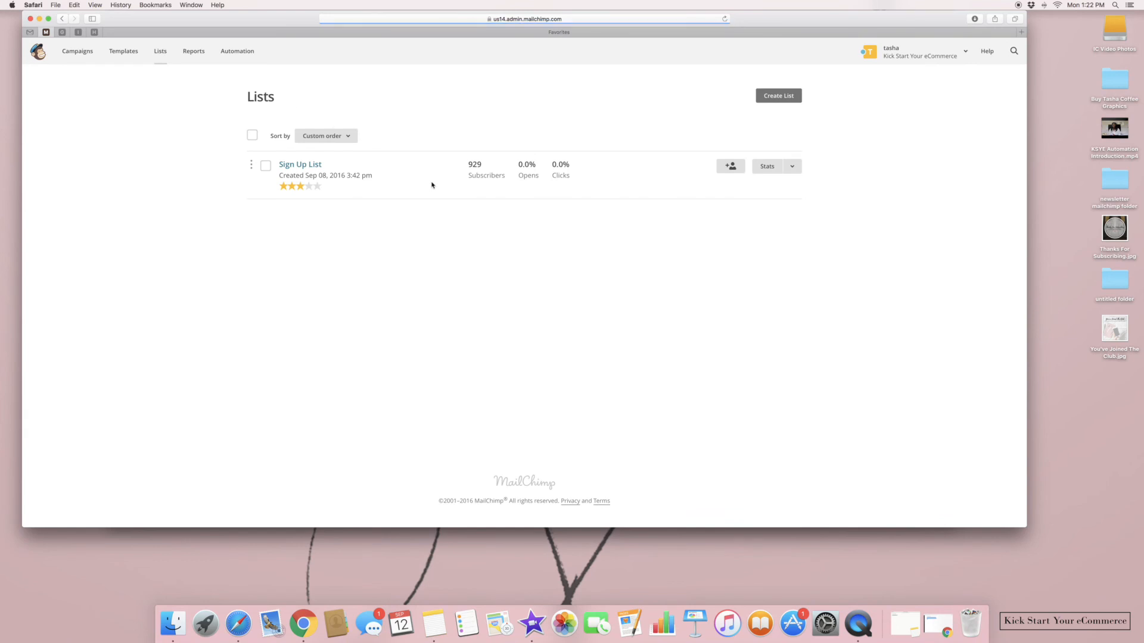
click(306, 170)
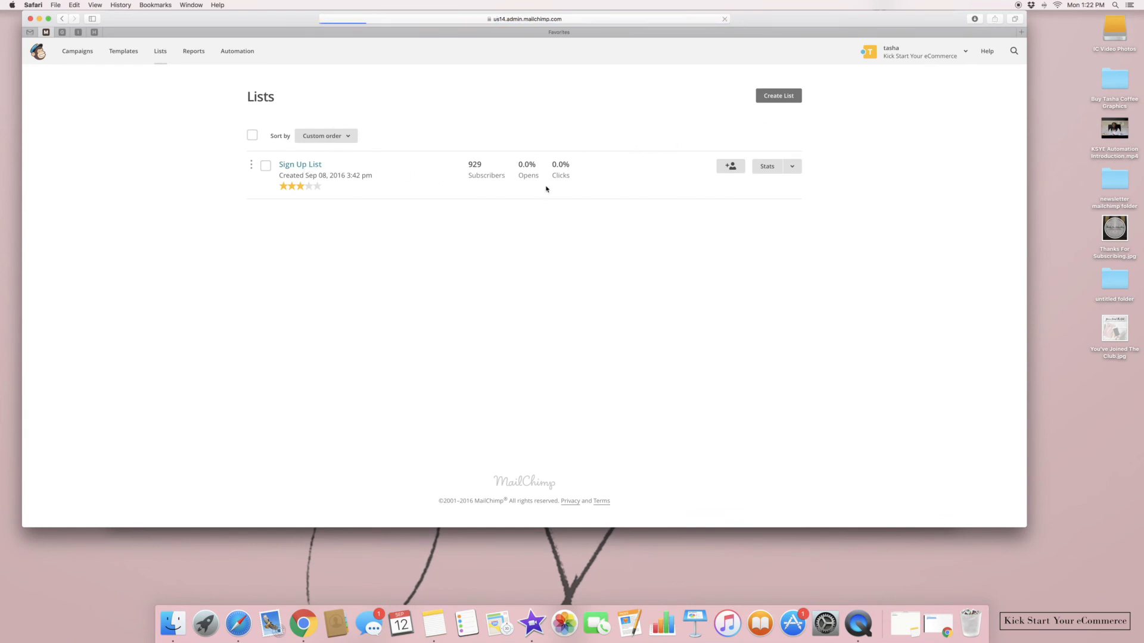
click(482, 143)
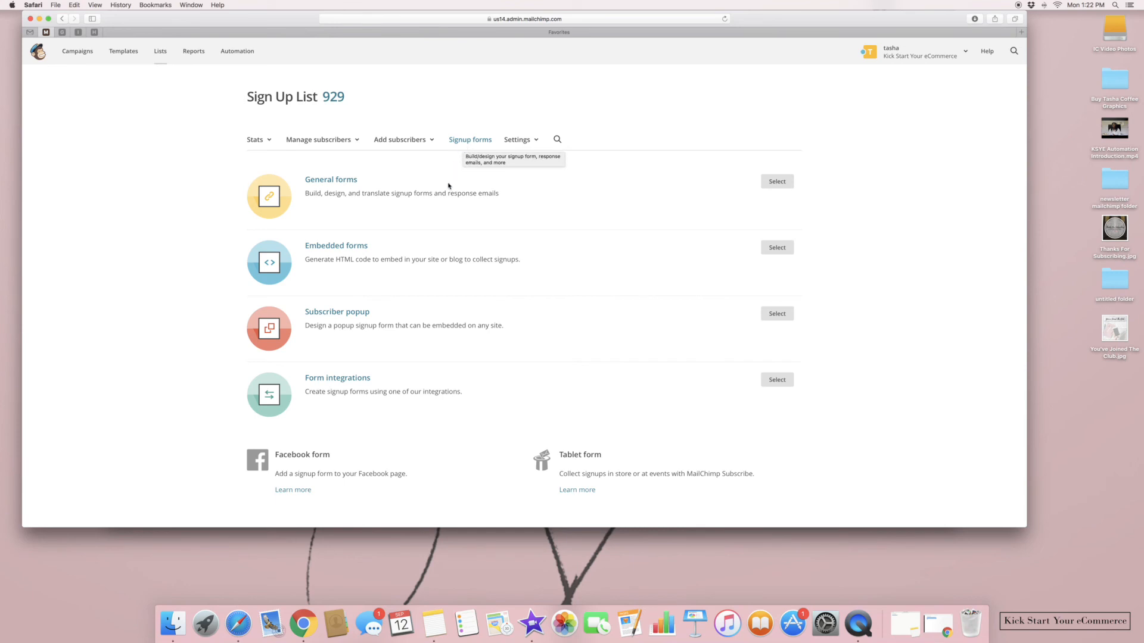
Open the General forms builder on the Signup form and start editing its intro message
click(777, 181)
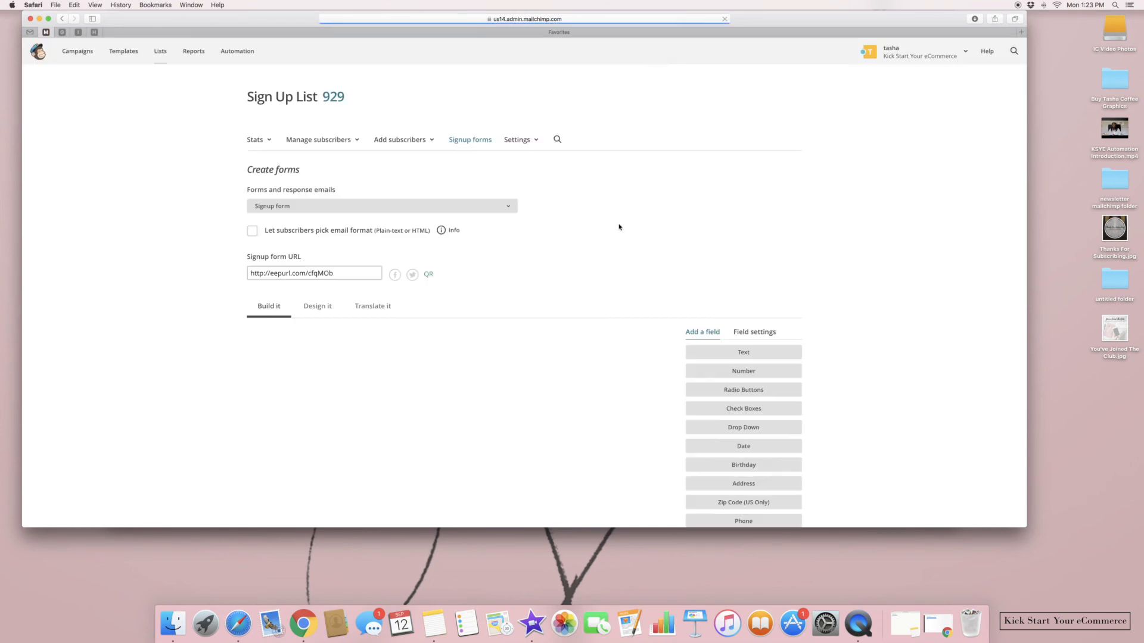
click(459, 209)
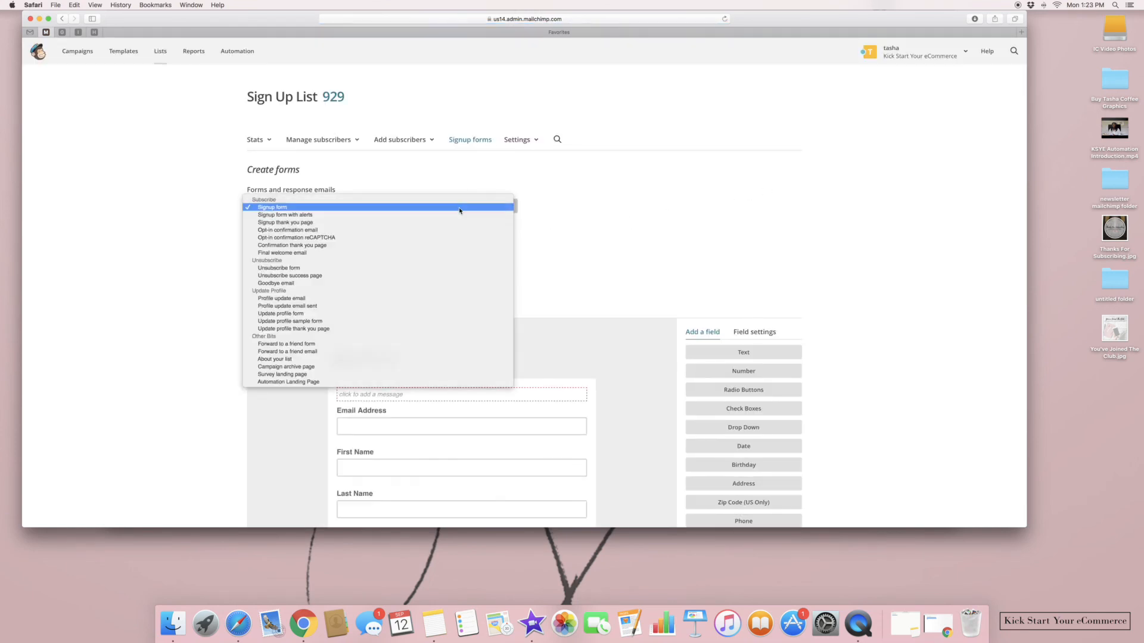
click(462, 208)
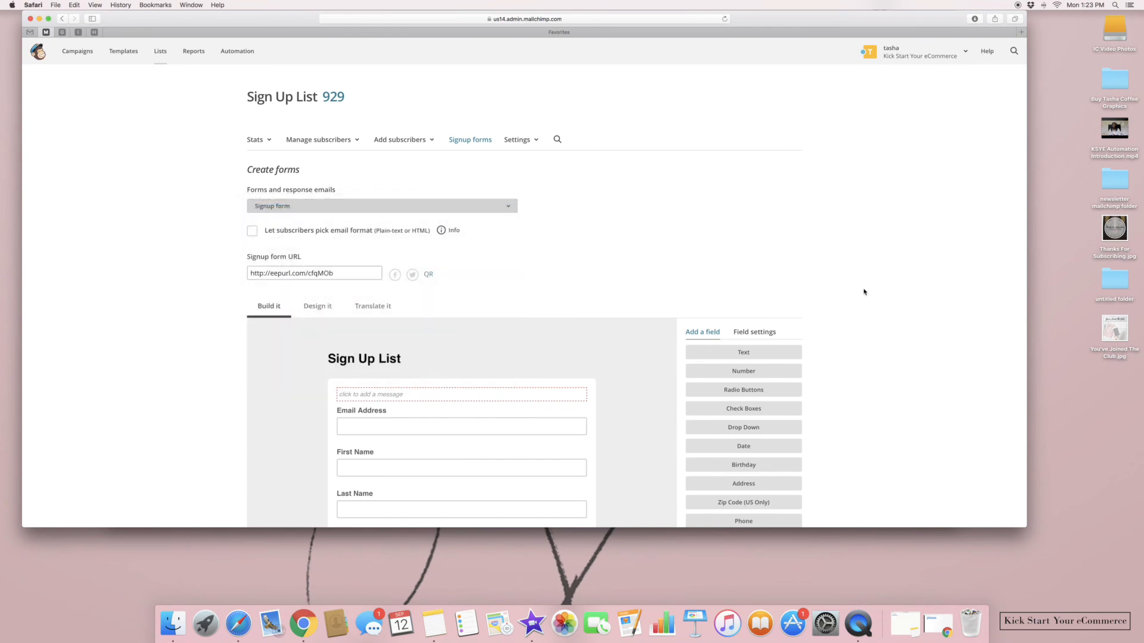
scroll(721, 254, down, 3)
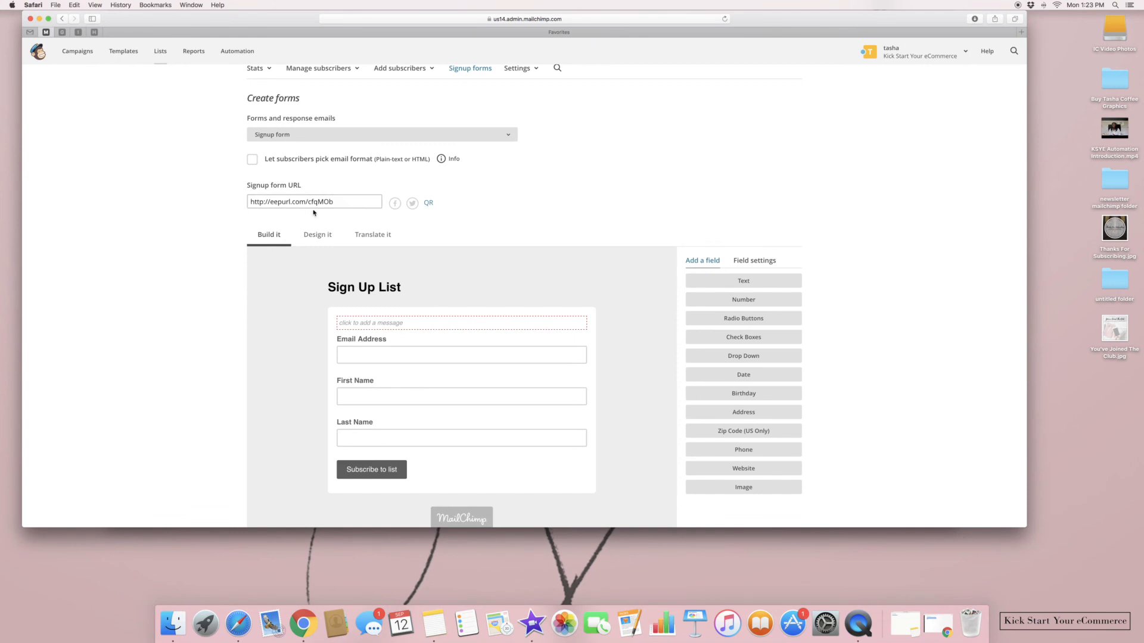
click(329, 244)
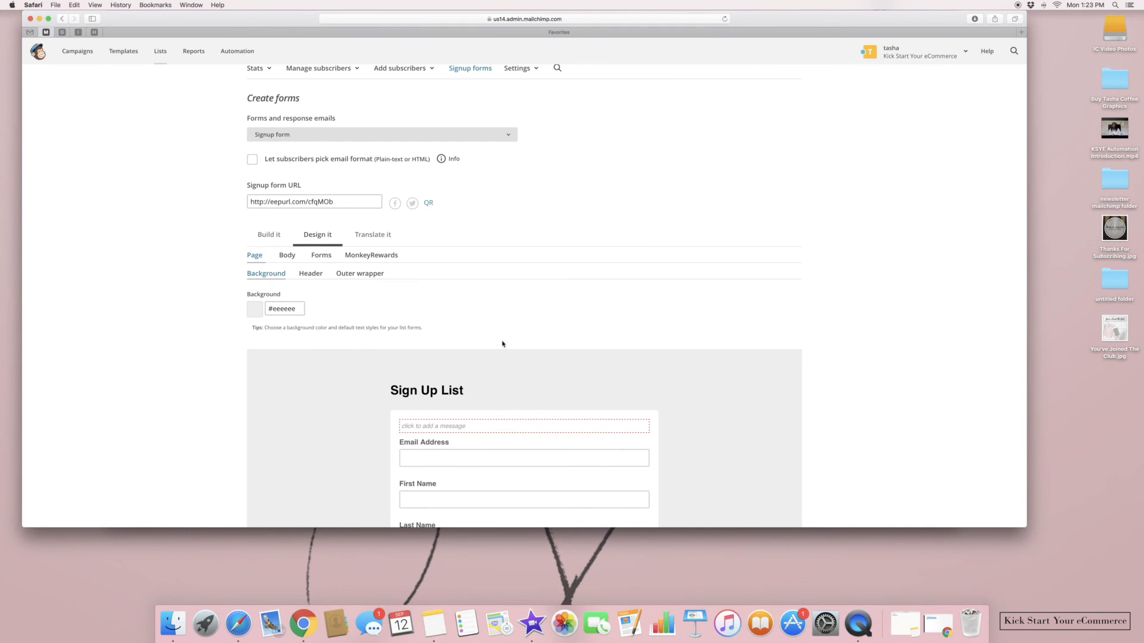
click(254, 238)
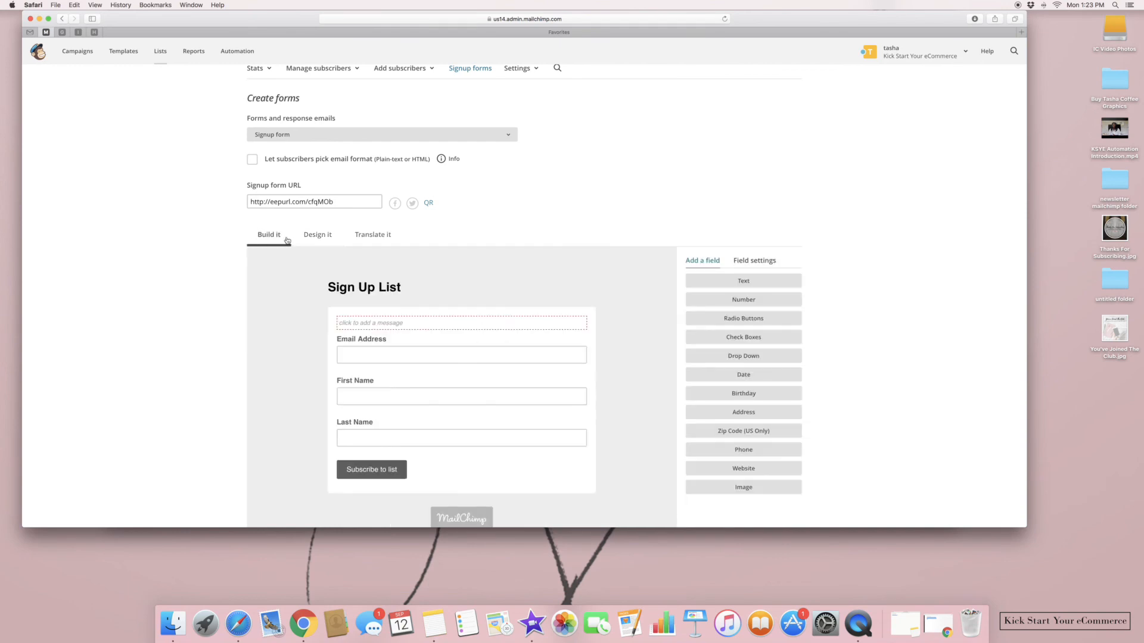
click(317, 237)
click(266, 240)
click(403, 324)
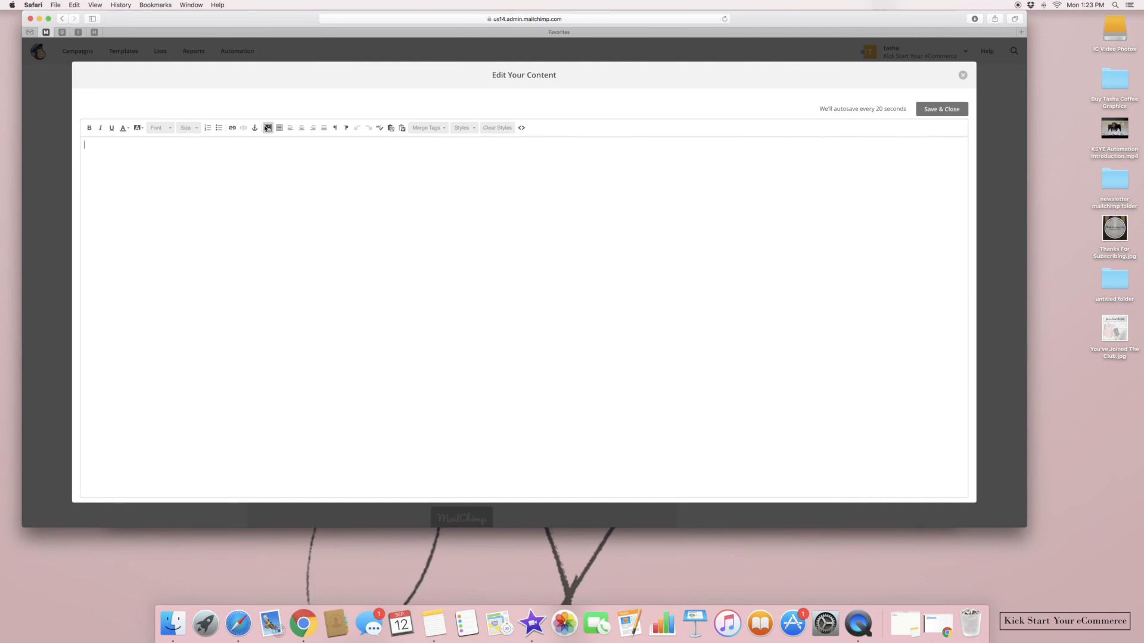
Insert the DSR Apparel banner 3.jpg at the top of the signup form and save
click(266, 128)
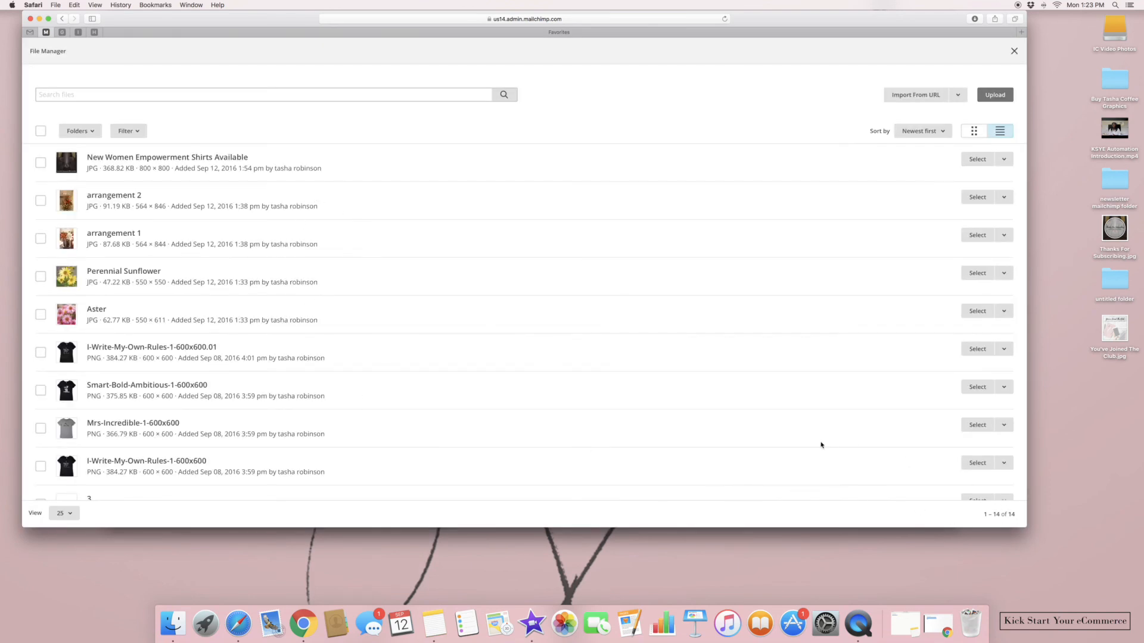
scroll(821, 445, down, 5)
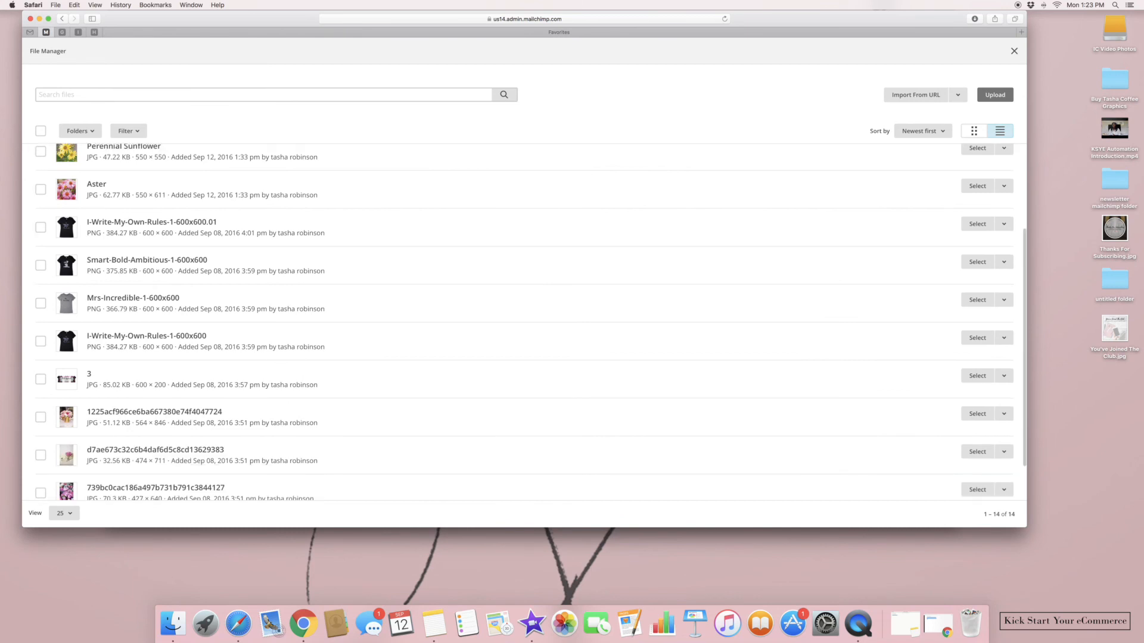
click(41, 379)
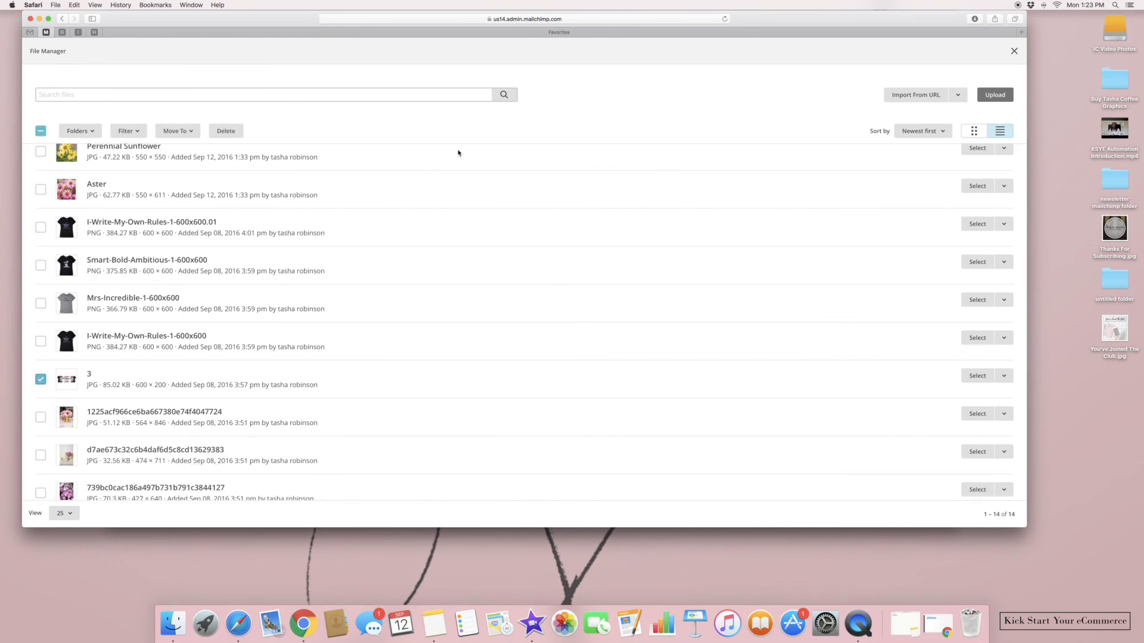
click(994, 93)
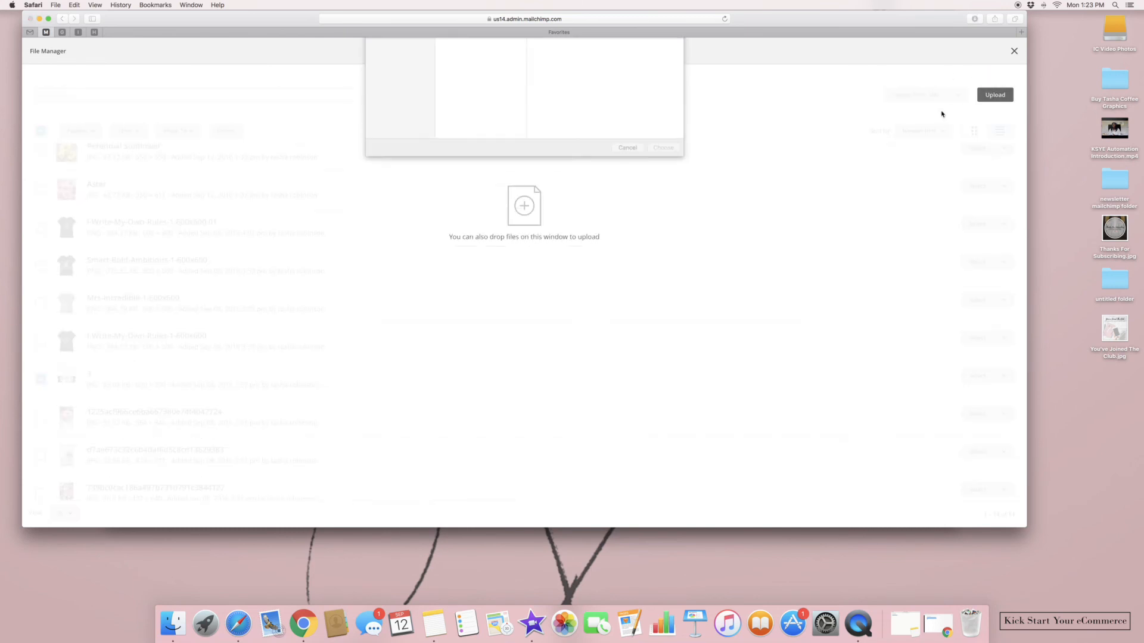
click(628, 224)
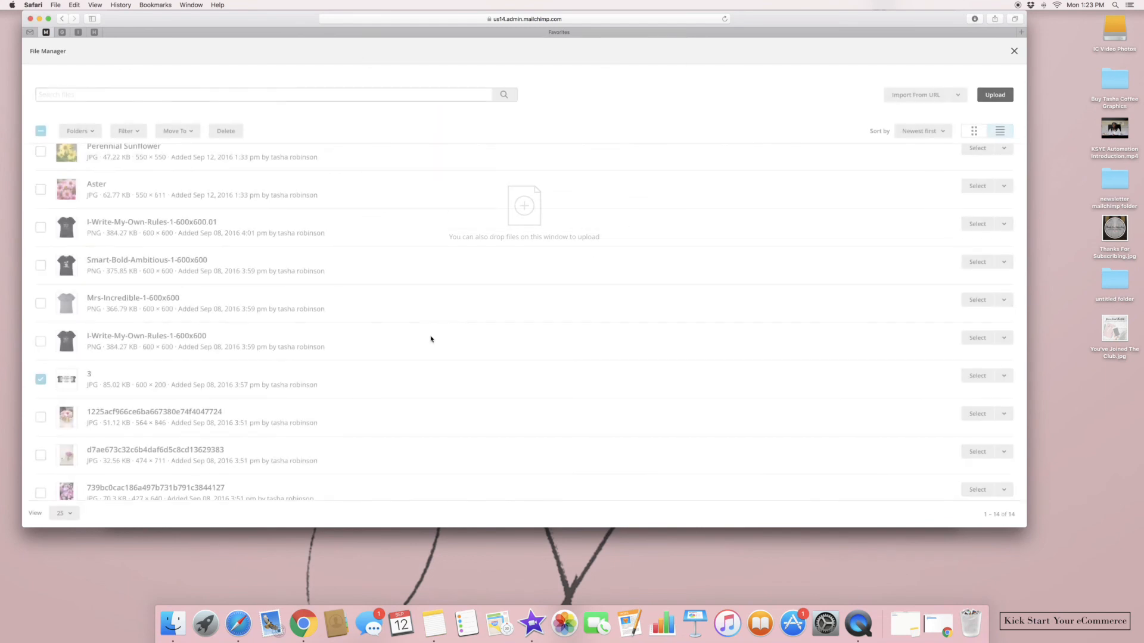
click(976, 380)
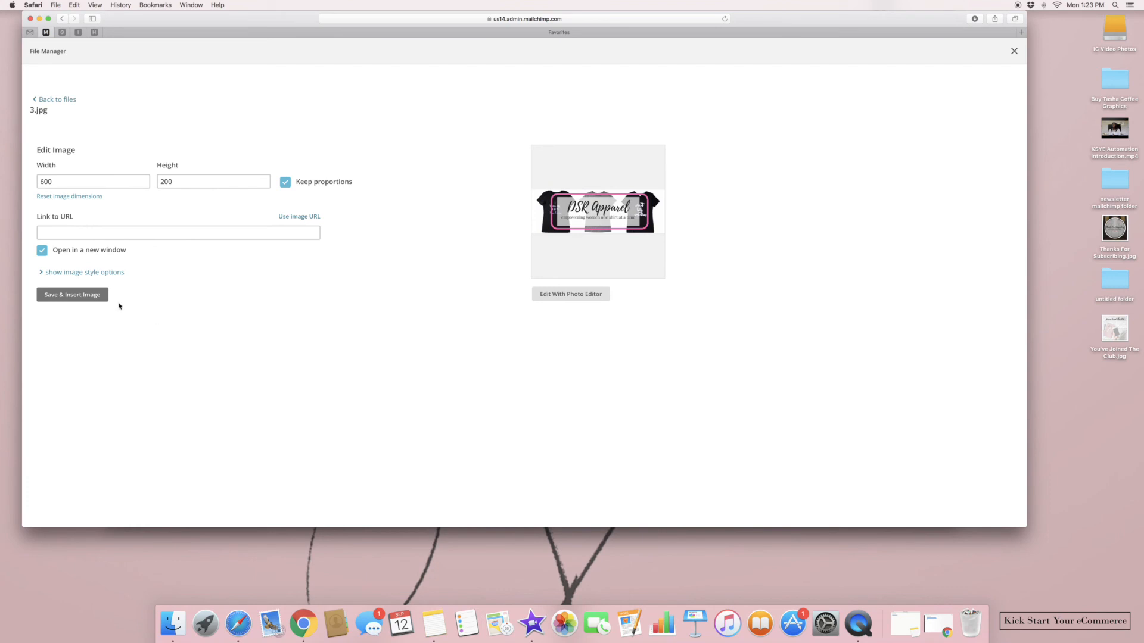
click(91, 299)
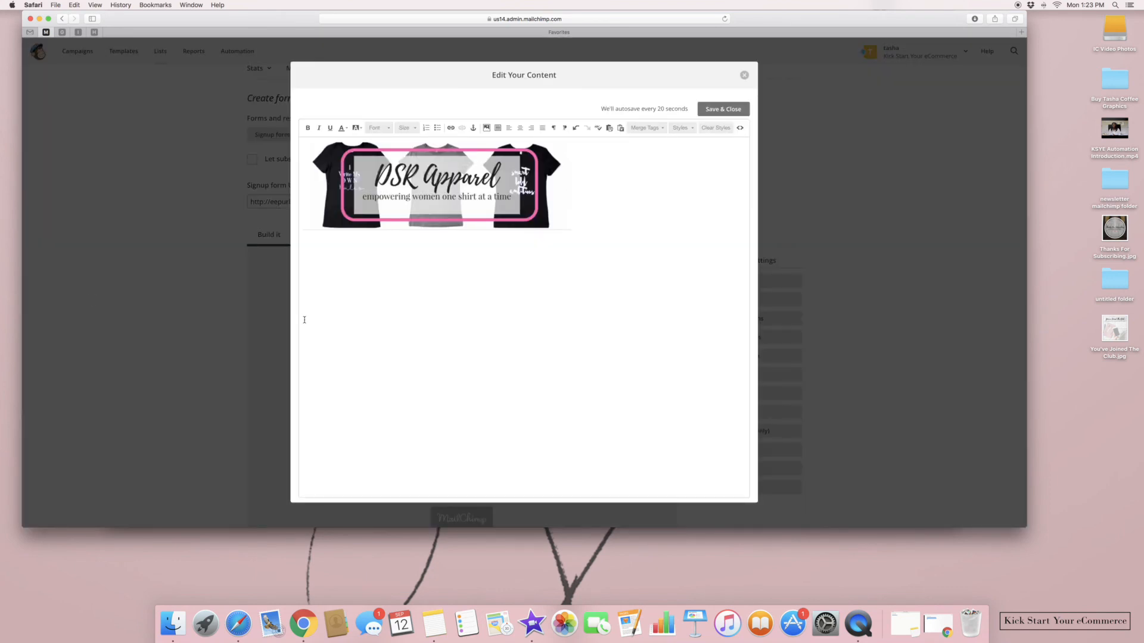
click(723, 109)
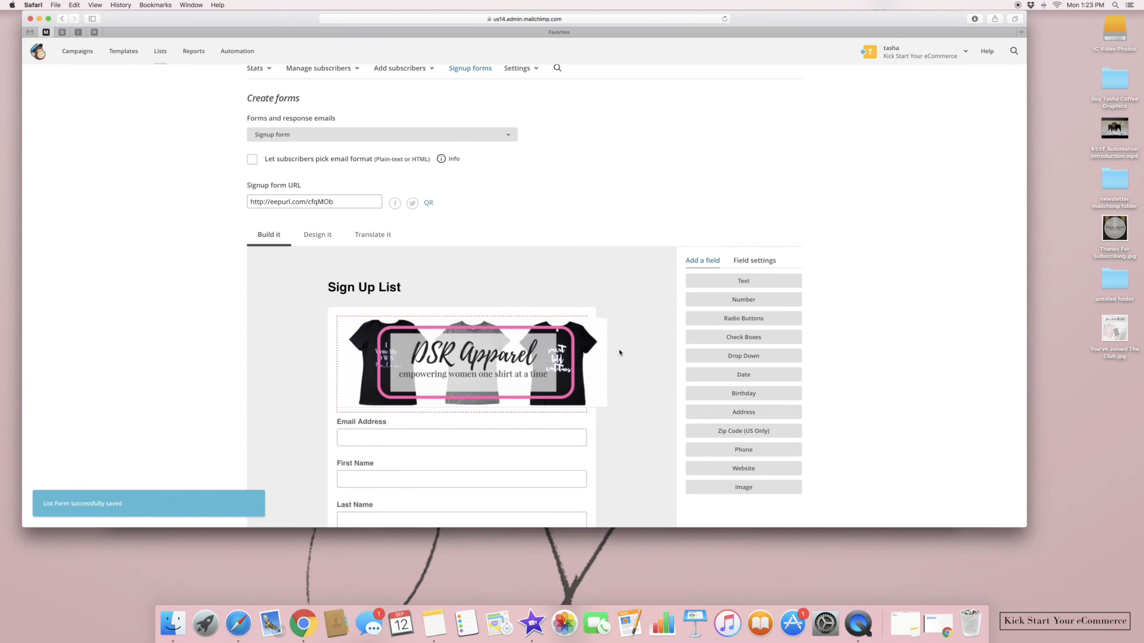
On Design it, set the signup form's Page Background colour to white #ffffff
click(316, 236)
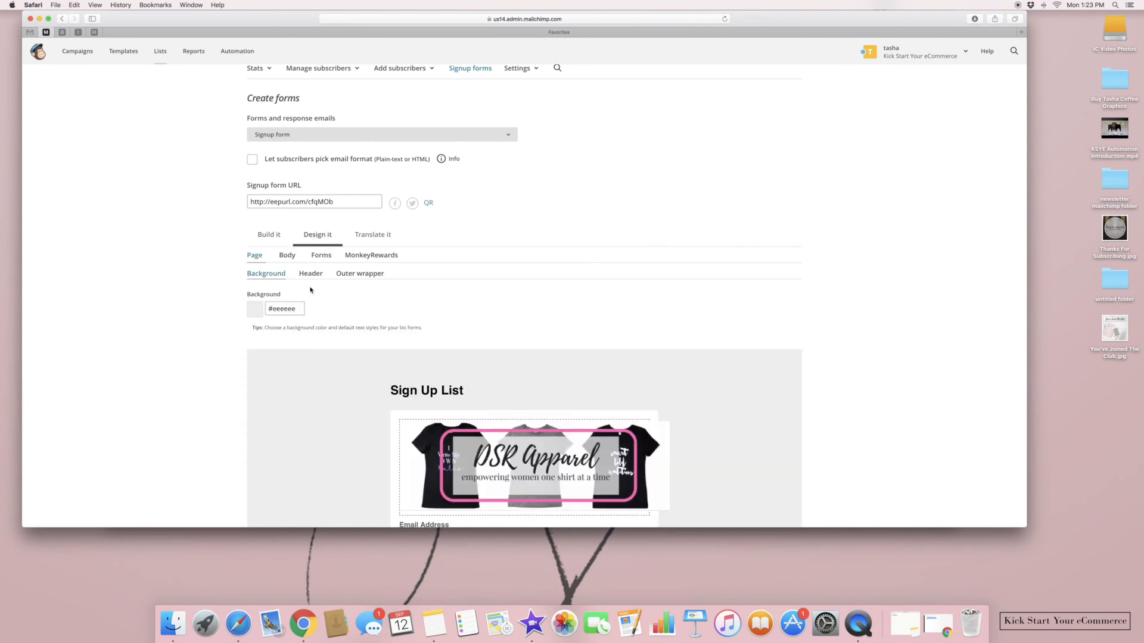
click(276, 309)
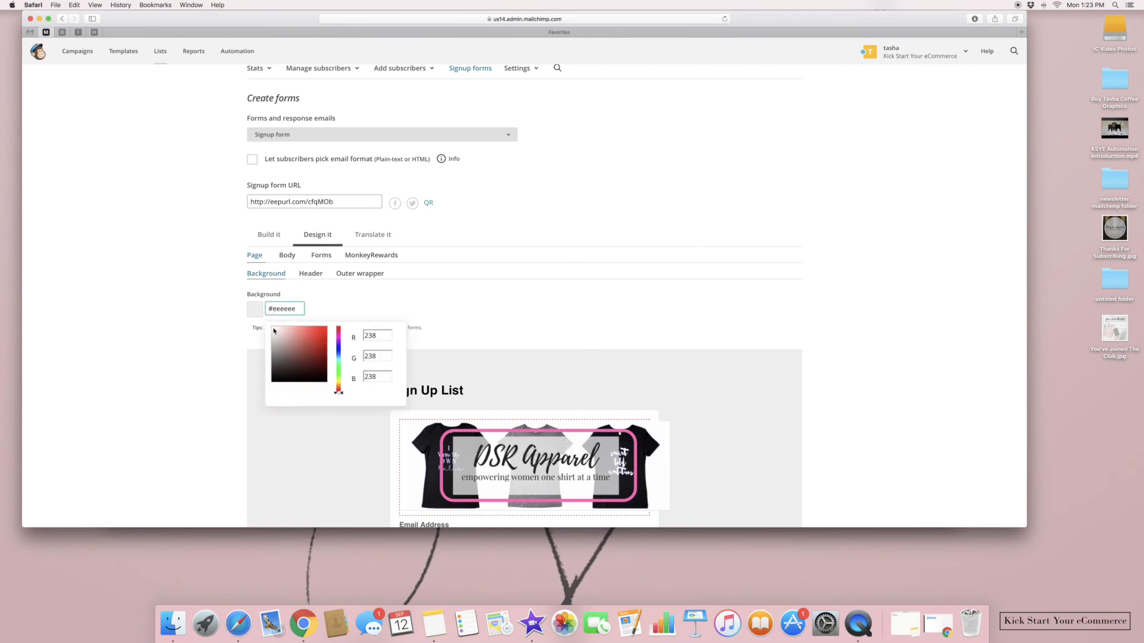
click(272, 330)
click(901, 315)
scroll(929, 325, down, 5)
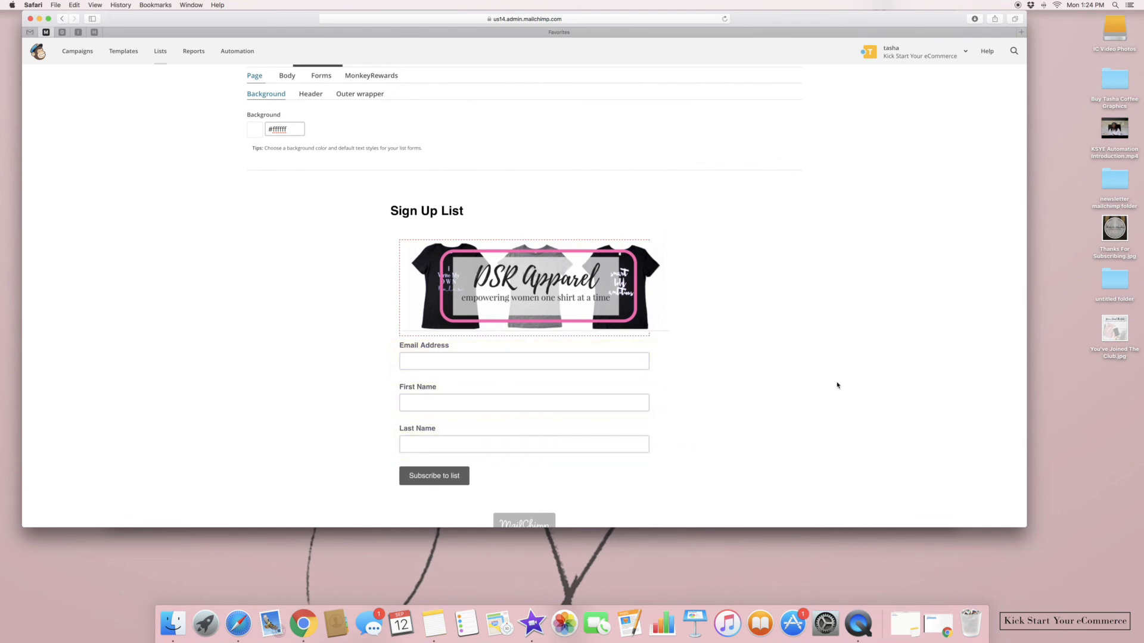
scroll(837, 386, up, 3)
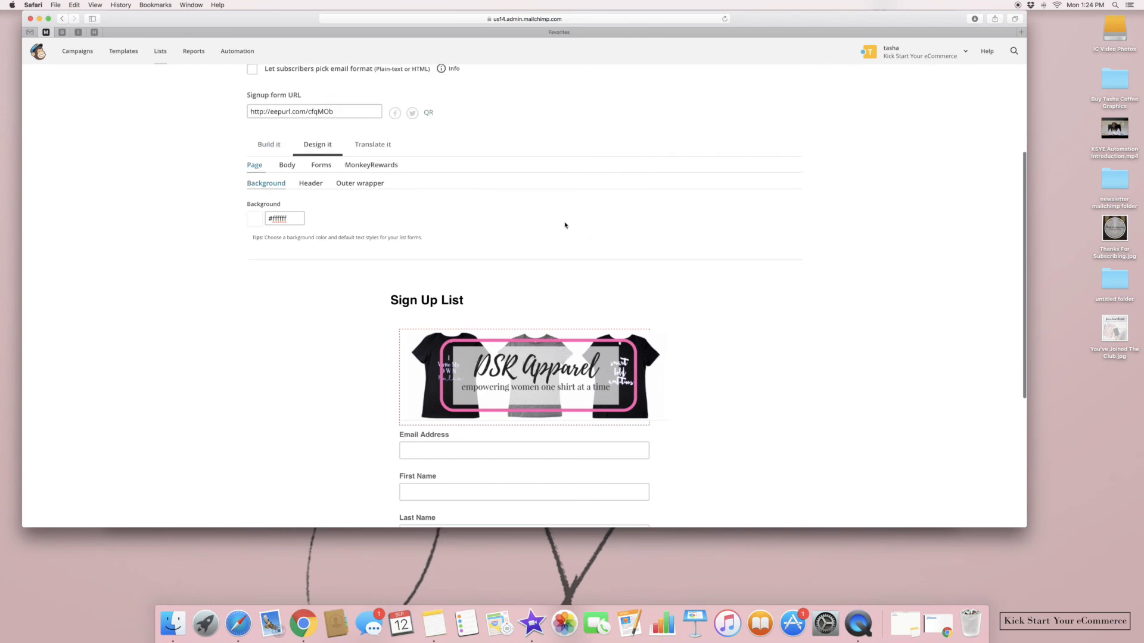
Return to Build it and review the Email Address field settings
click(319, 167)
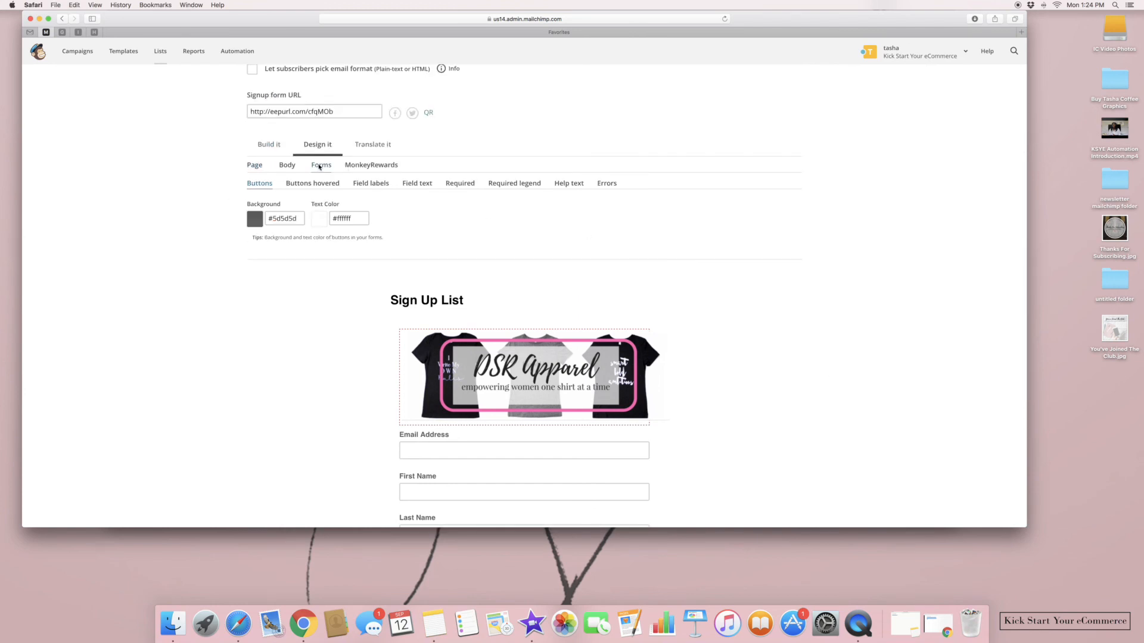
click(279, 150)
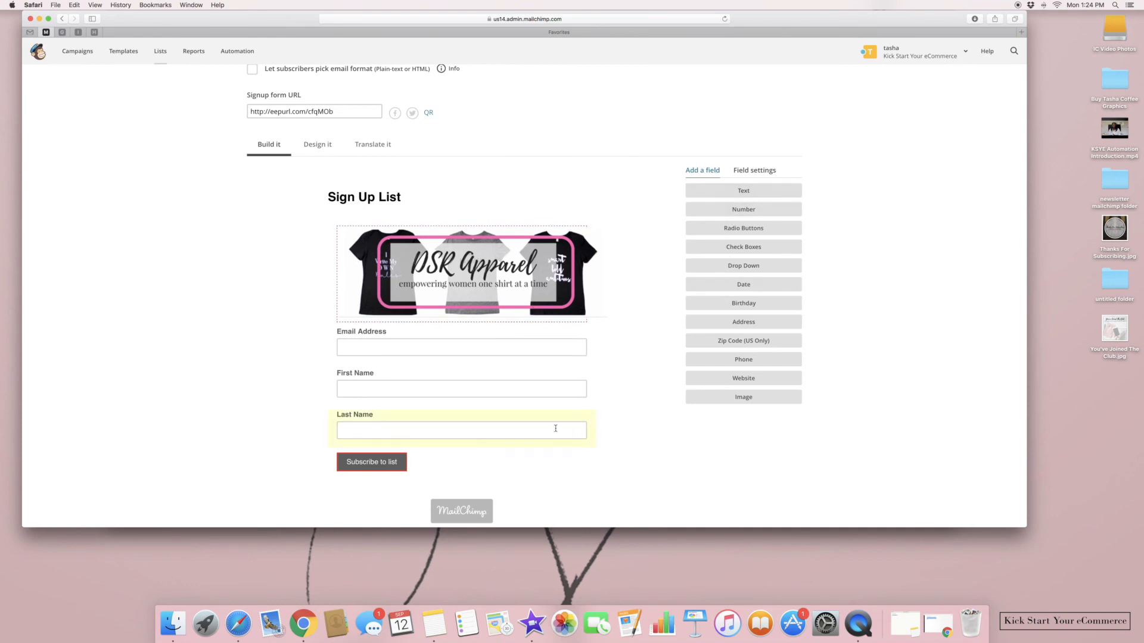
scroll(743, 344, up, 1)
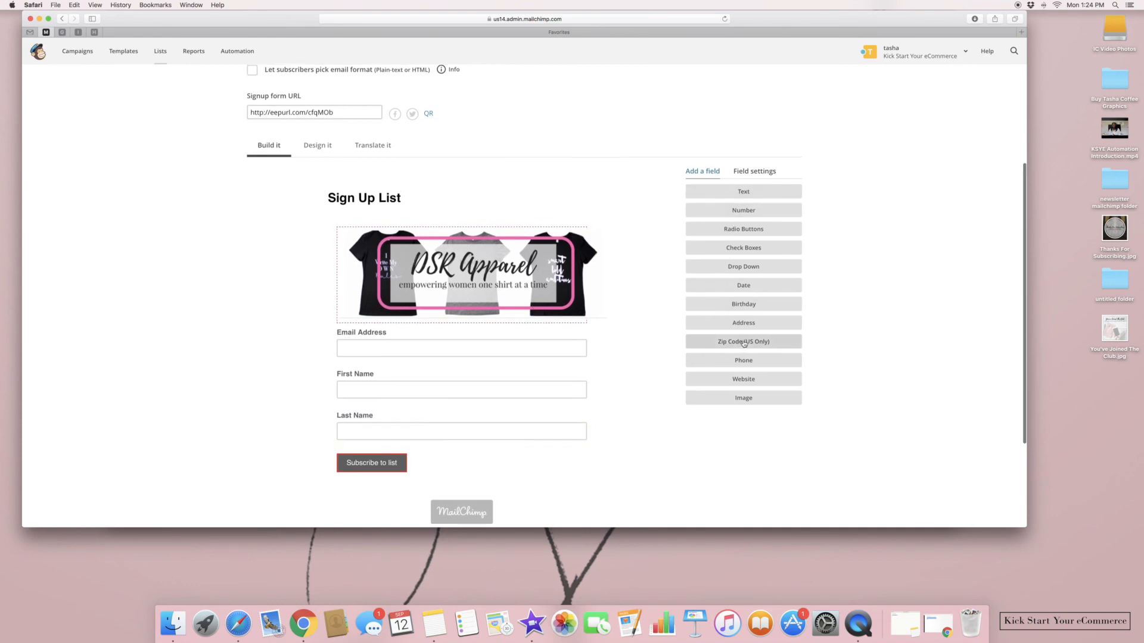
scroll(743, 345, up, 1)
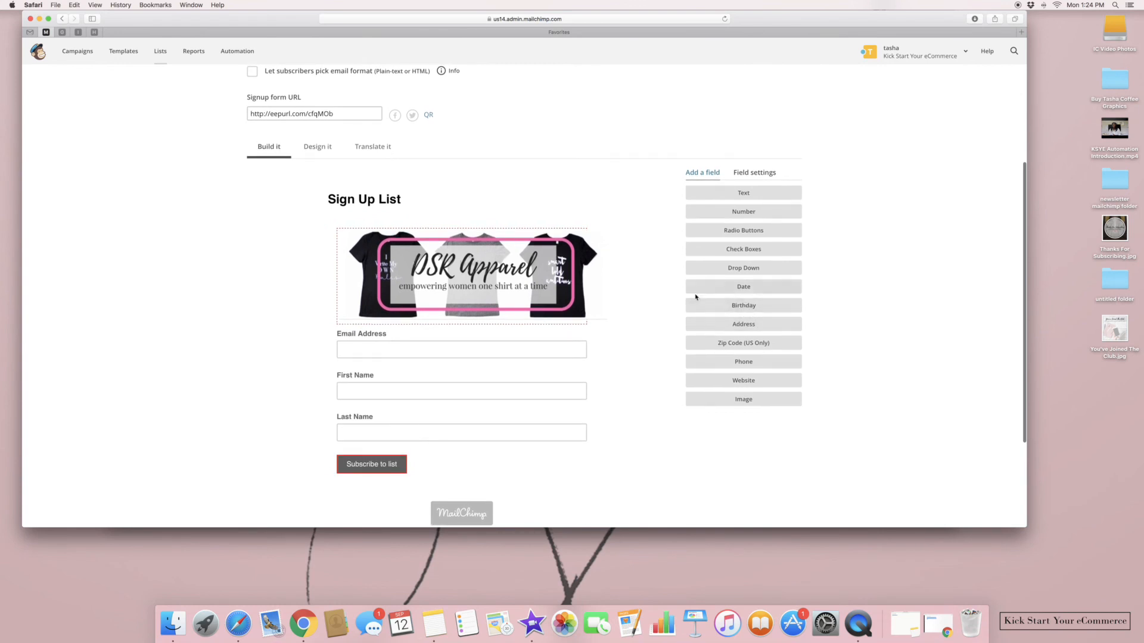
click(753, 173)
click(715, 171)
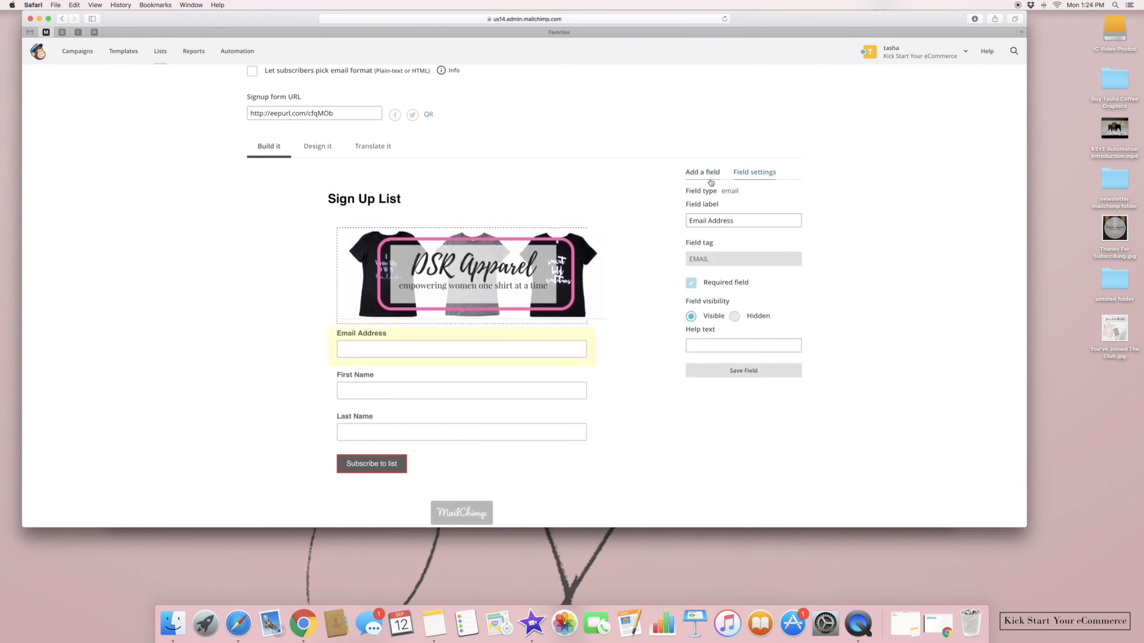
Tick 'Let subscribers pick email format (Plain-text or HTML)' to add a Preferred format field
scroll(476, 348, down, 1)
scroll(476, 348, up, 1)
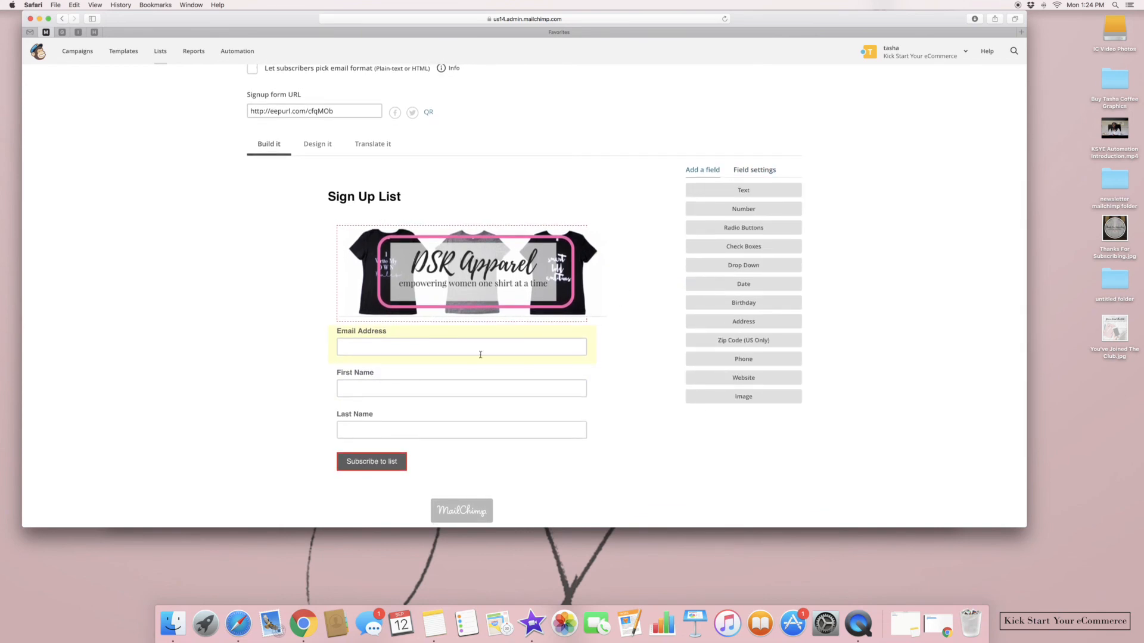
scroll(617, 411, down, 2)
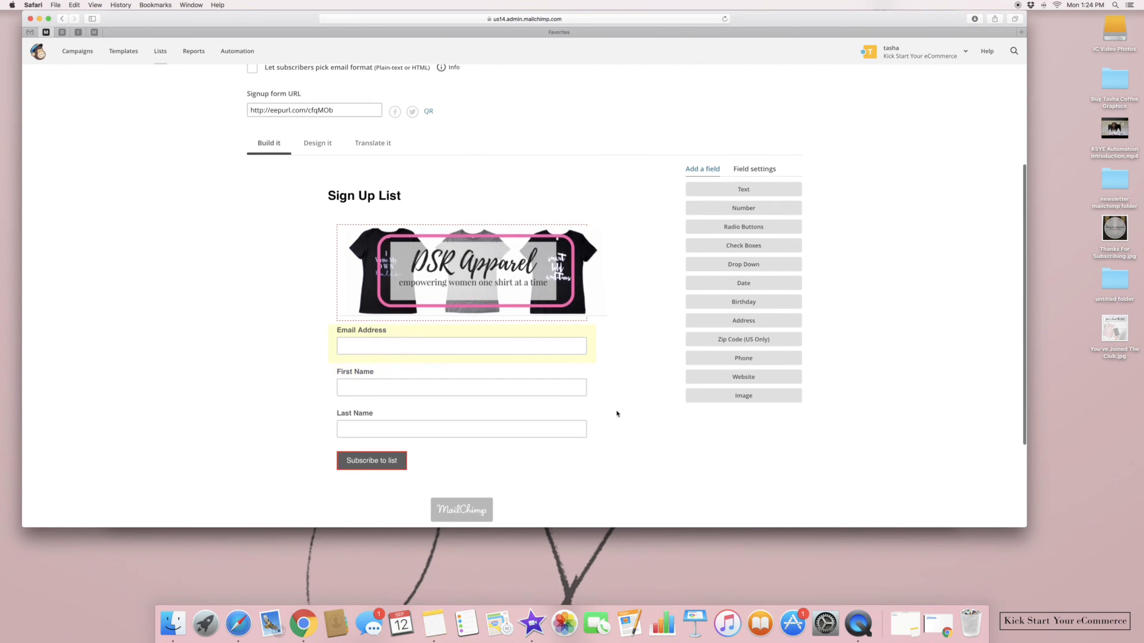
scroll(581, 406, down, 5)
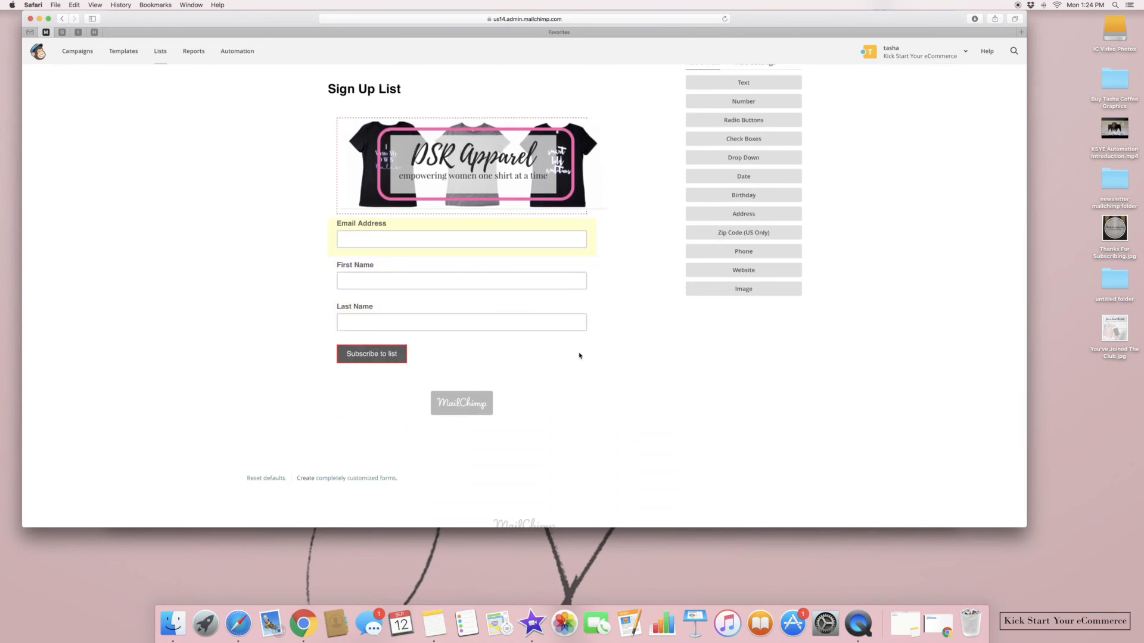
scroll(579, 356, up, 6)
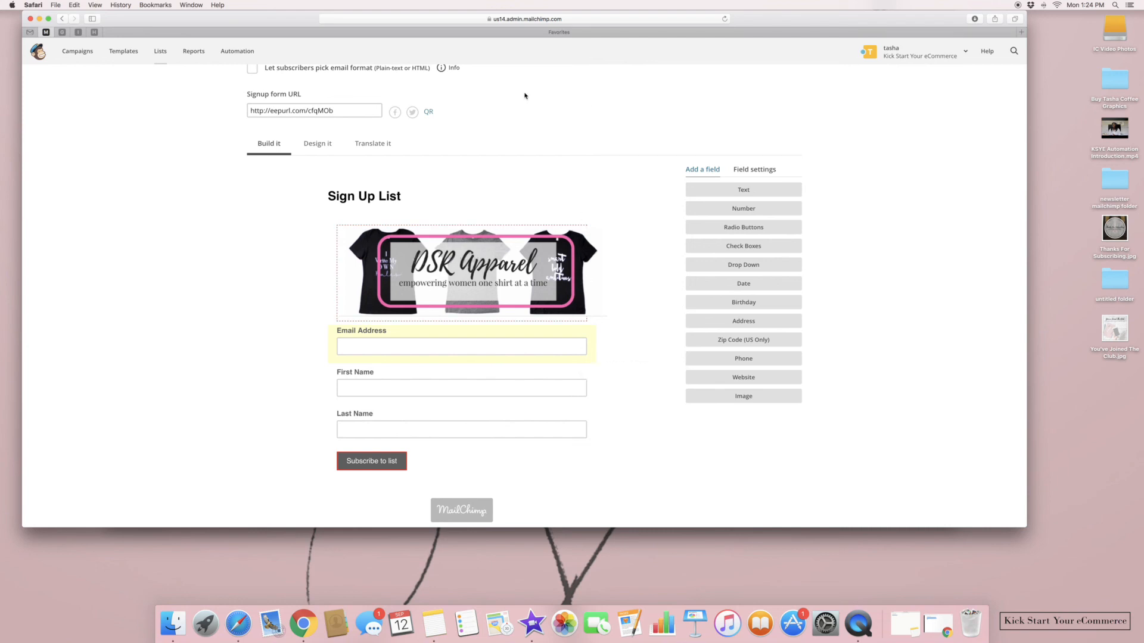
scroll(524, 96, up, 2)
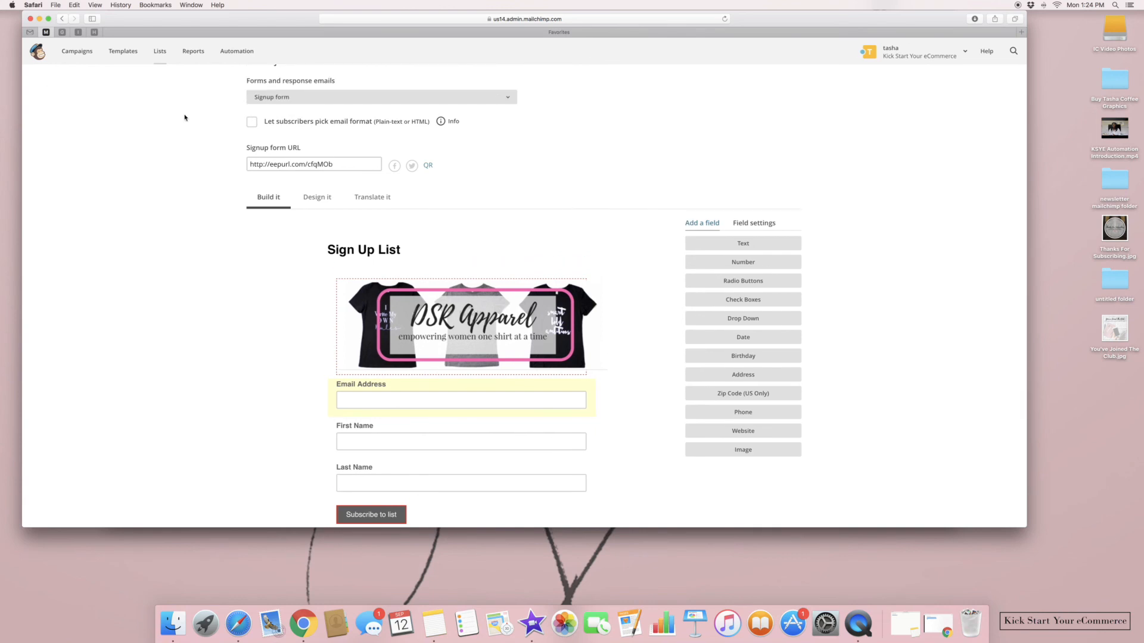
click(249, 122)
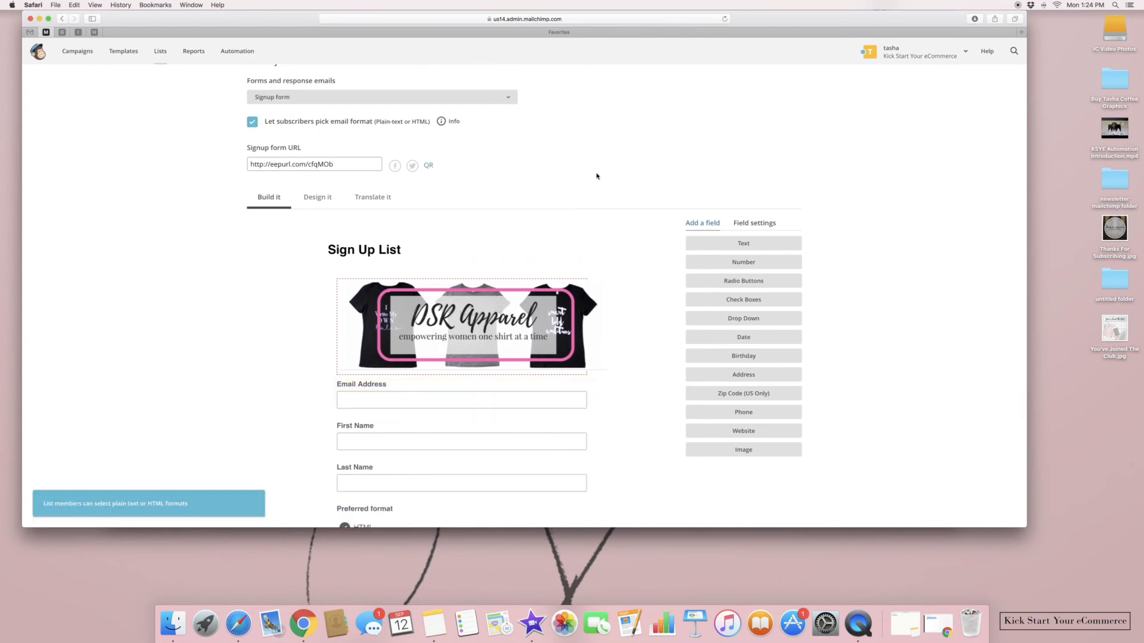
scroll(509, 146, up, 3)
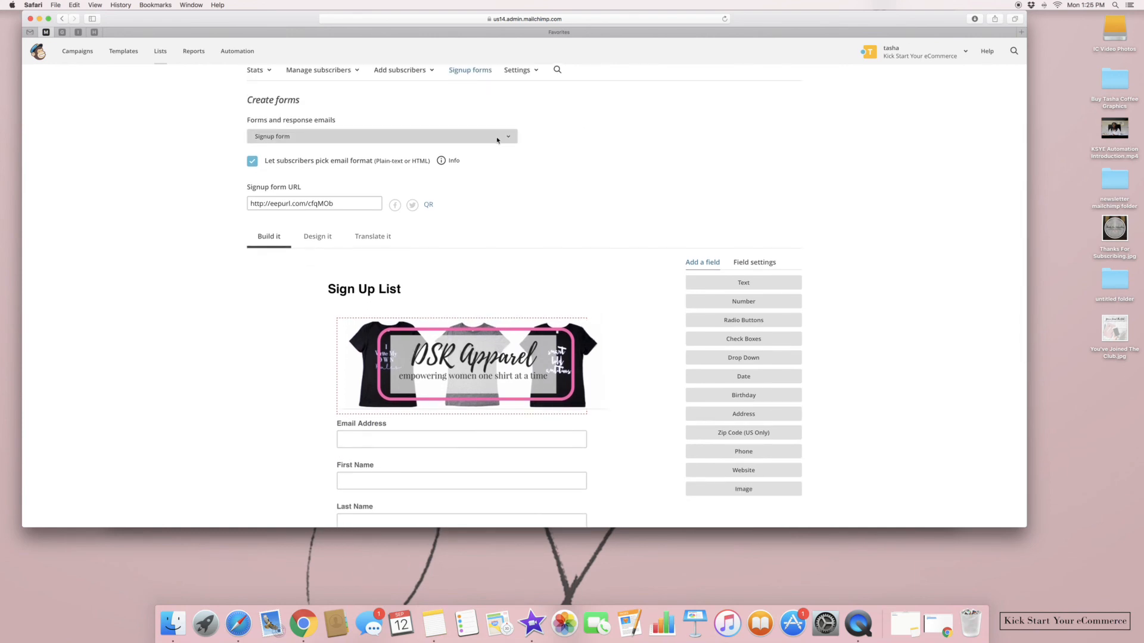
Switch to the Signup thank you page and show its Design it settings
click(498, 141)
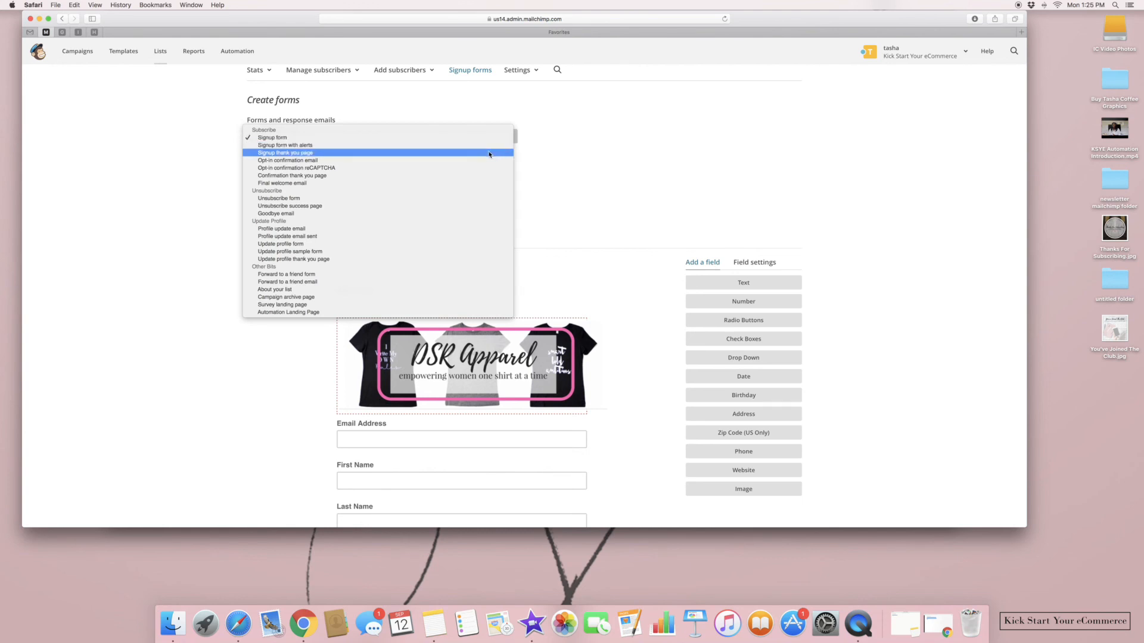
click(489, 154)
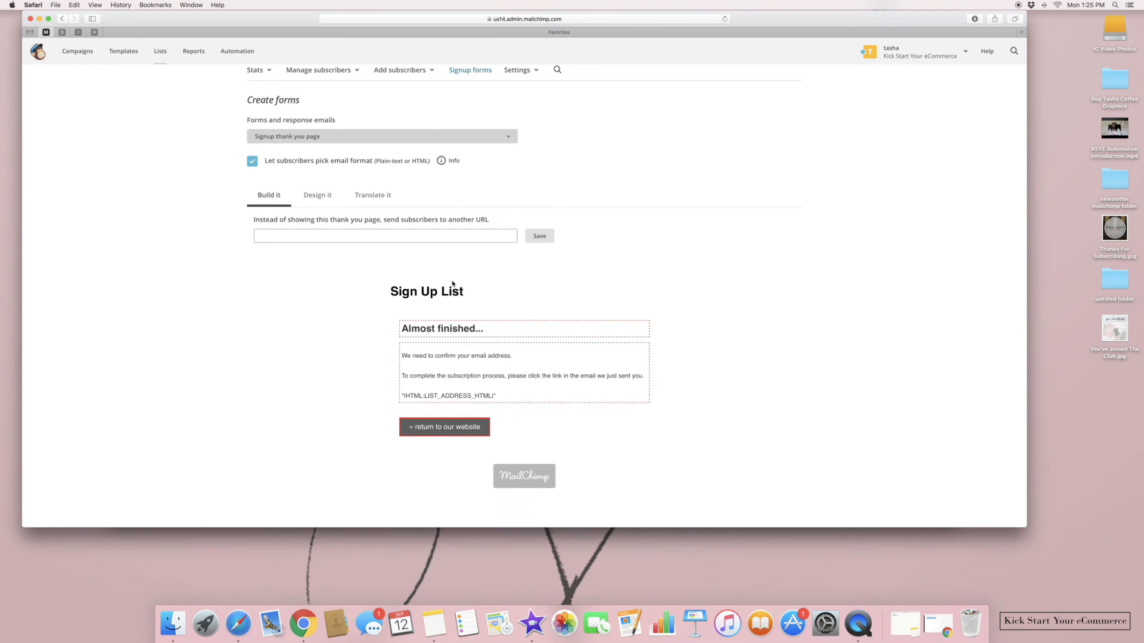
click(328, 207)
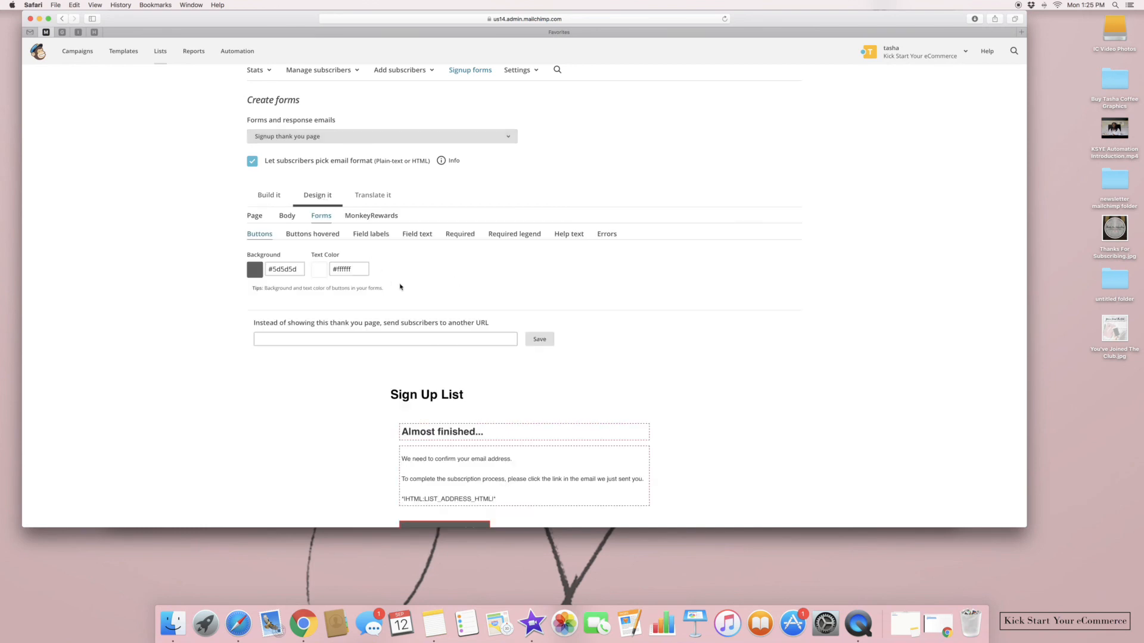
Insert the DSR Apparel banner 3.jpg above the thank-you page heading
click(506, 434)
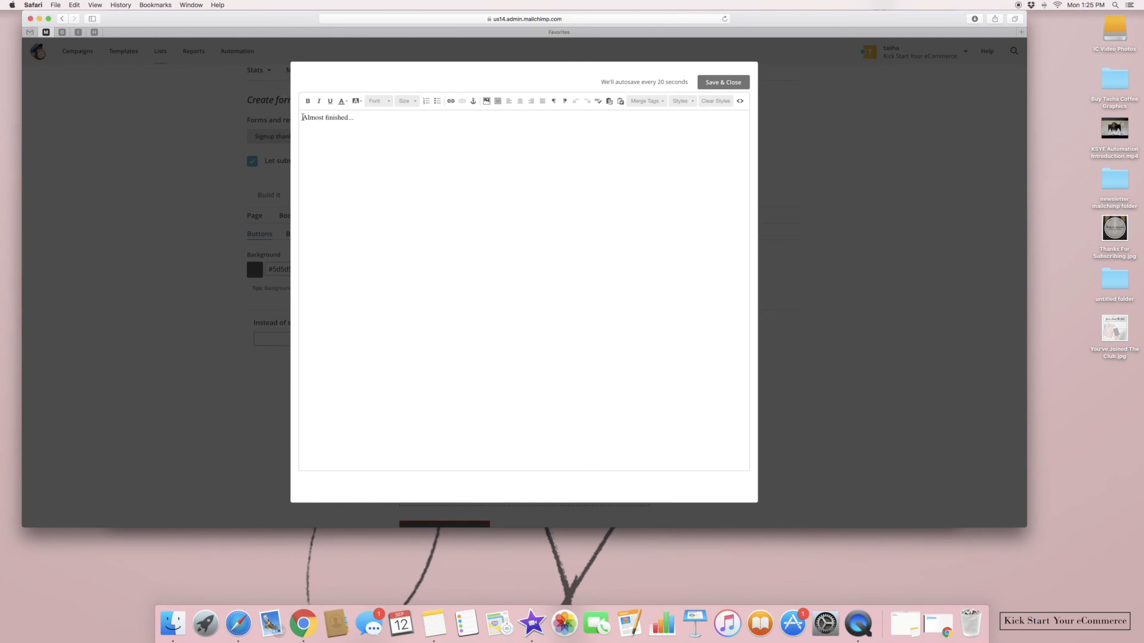
key(Return)
click(487, 101)
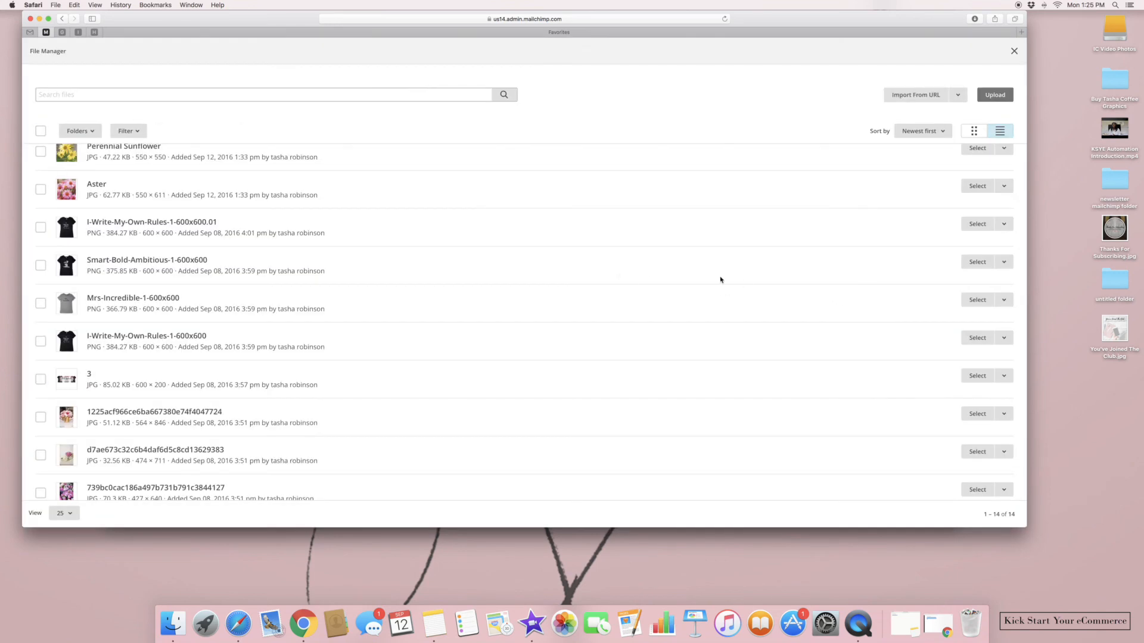
click(41, 379)
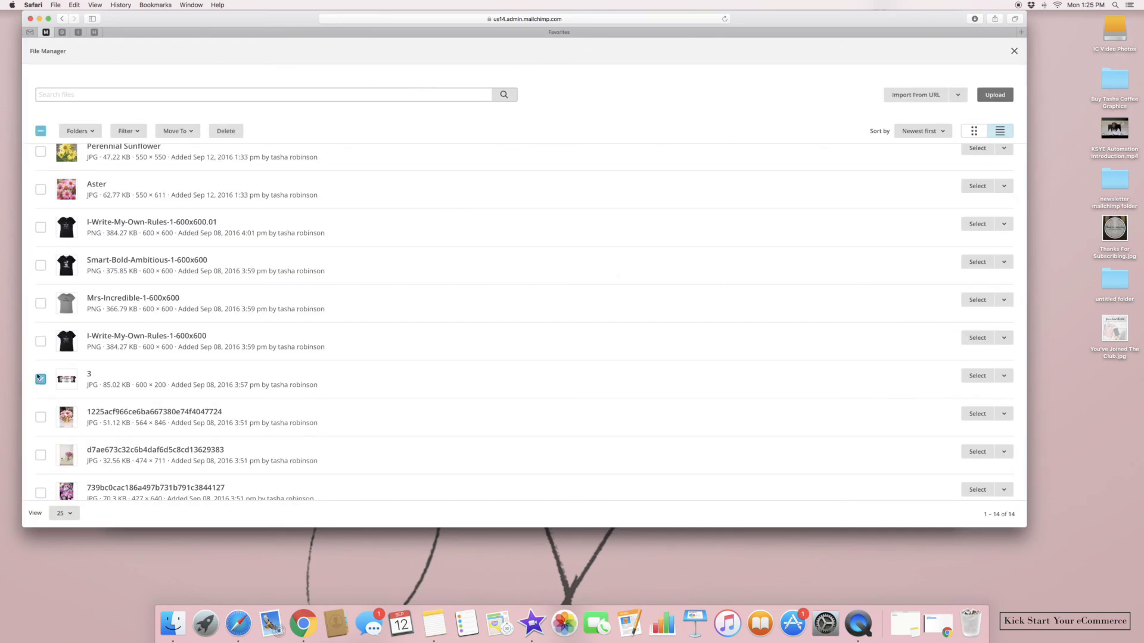
click(978, 416)
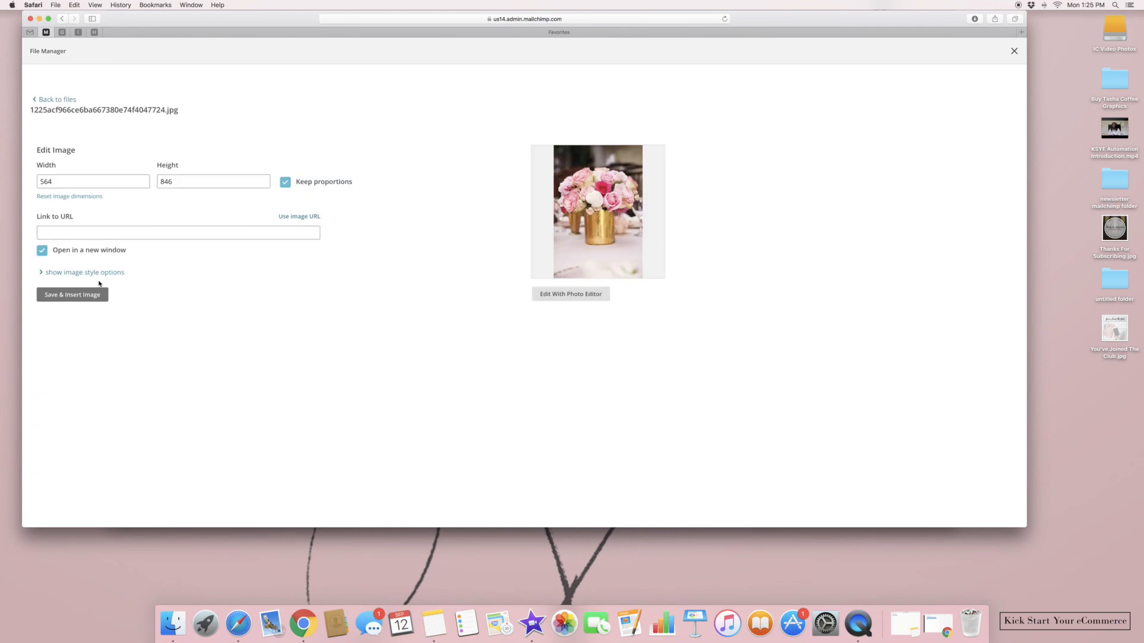
click(45, 99)
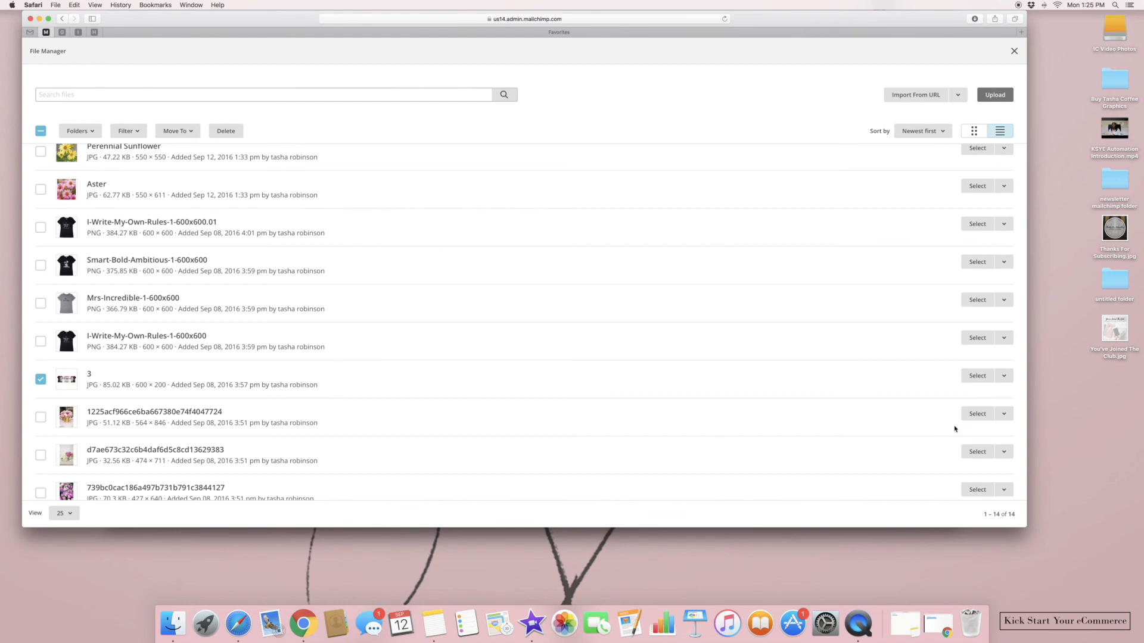
click(975, 377)
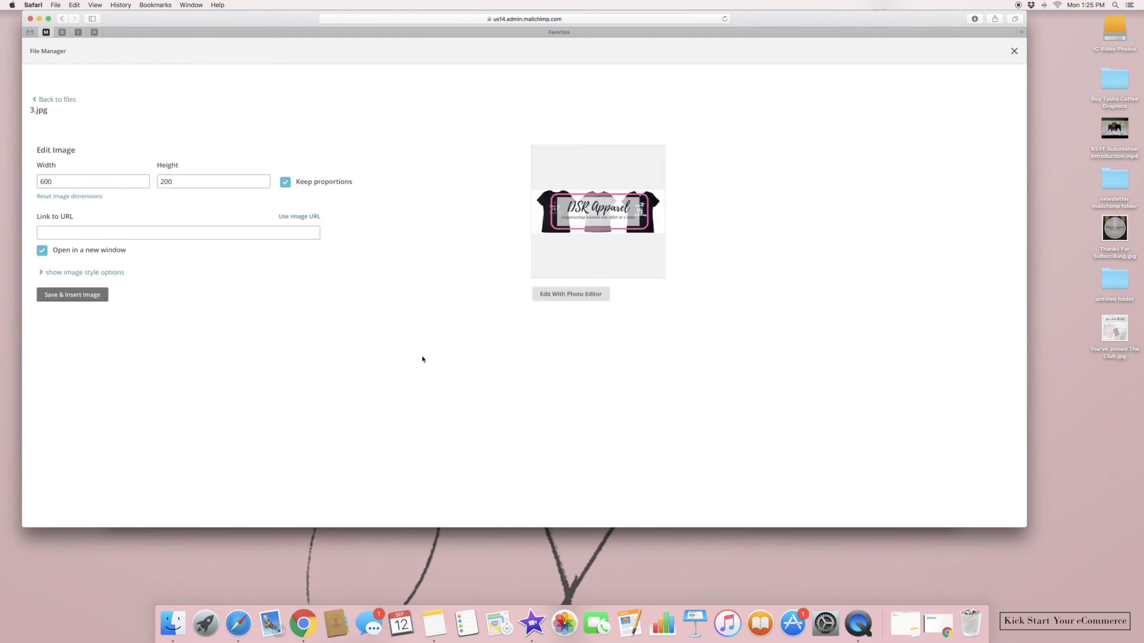
click(76, 297)
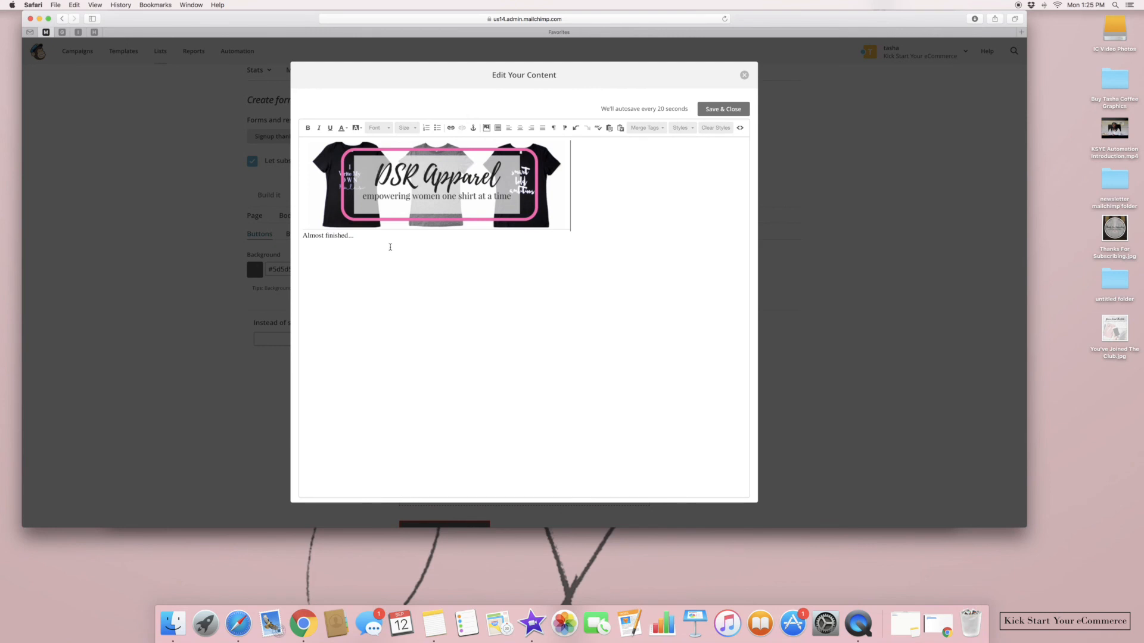
Replace 'Almost finished...' with "You're Almost At The Finish Line..." and save the content
drag(359, 236, 302, 235)
key(BackSpace)
text(You're Almost At The Finish Line...)
click(716, 109)
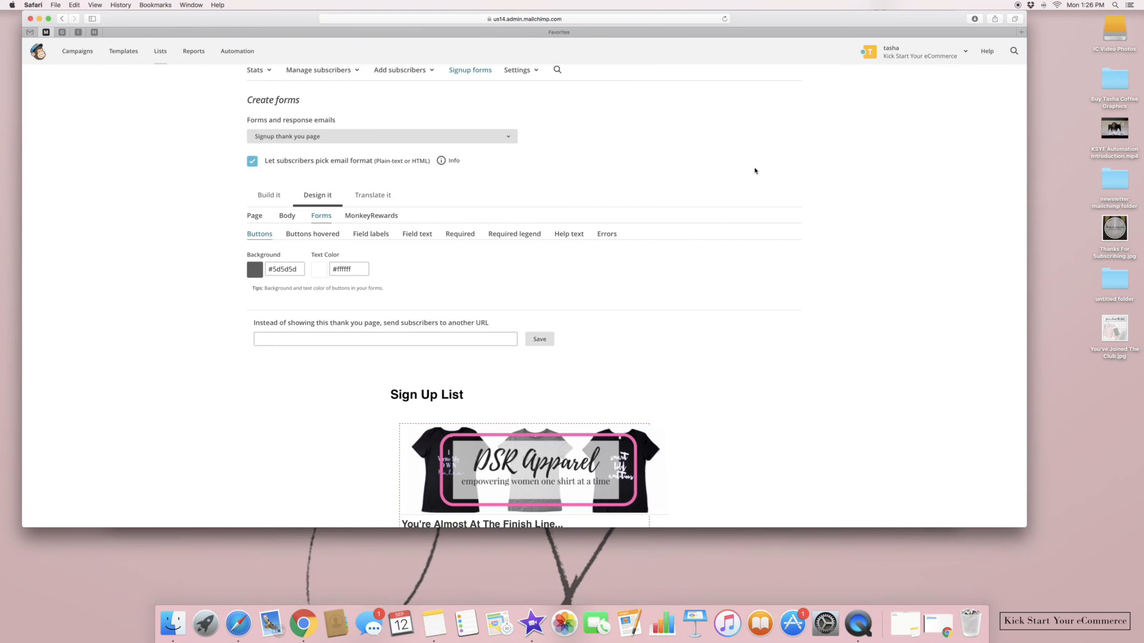
Scroll back up the Sign Up List thank-you page and expand the Forms and response emails dropdown
scroll(764, 141, down, 5)
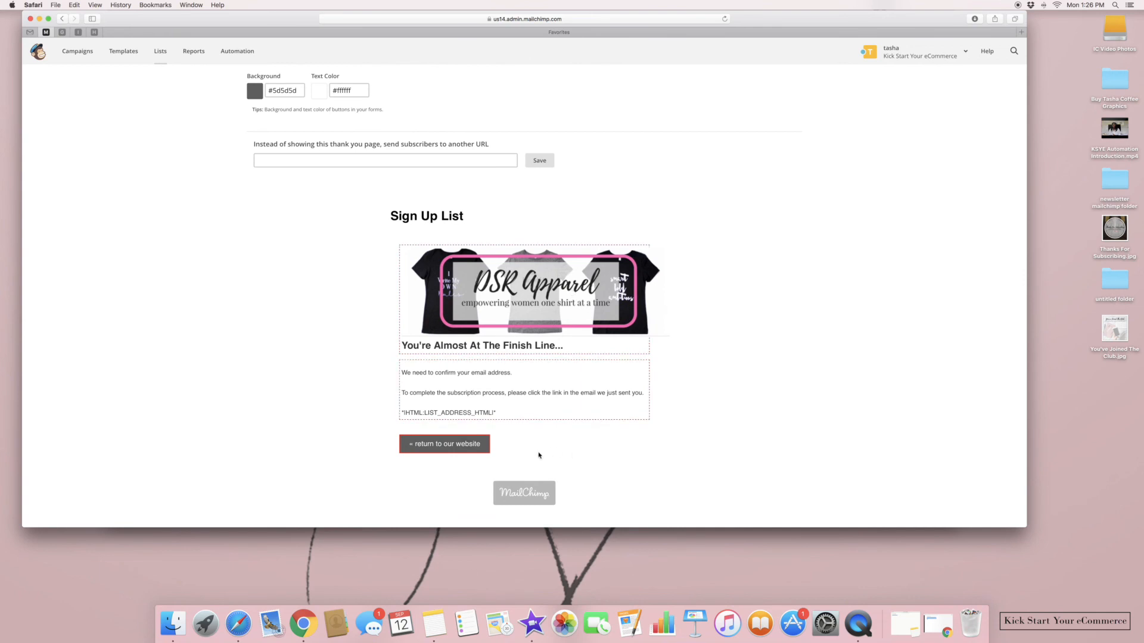
scroll(766, 326, up, 3)
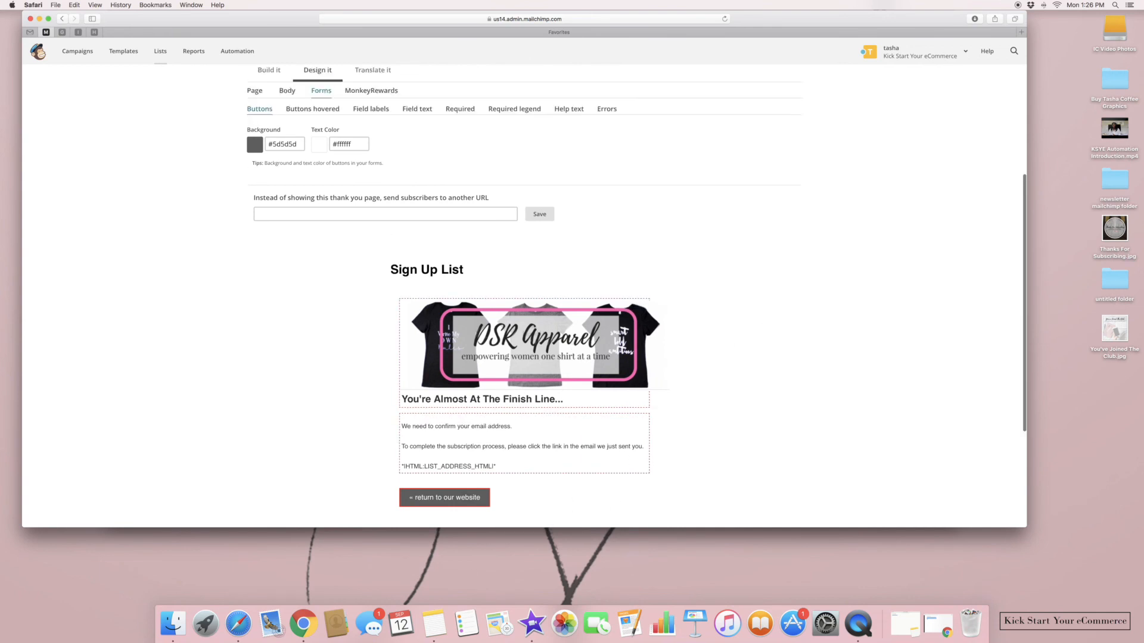
scroll(637, 297, up, 5)
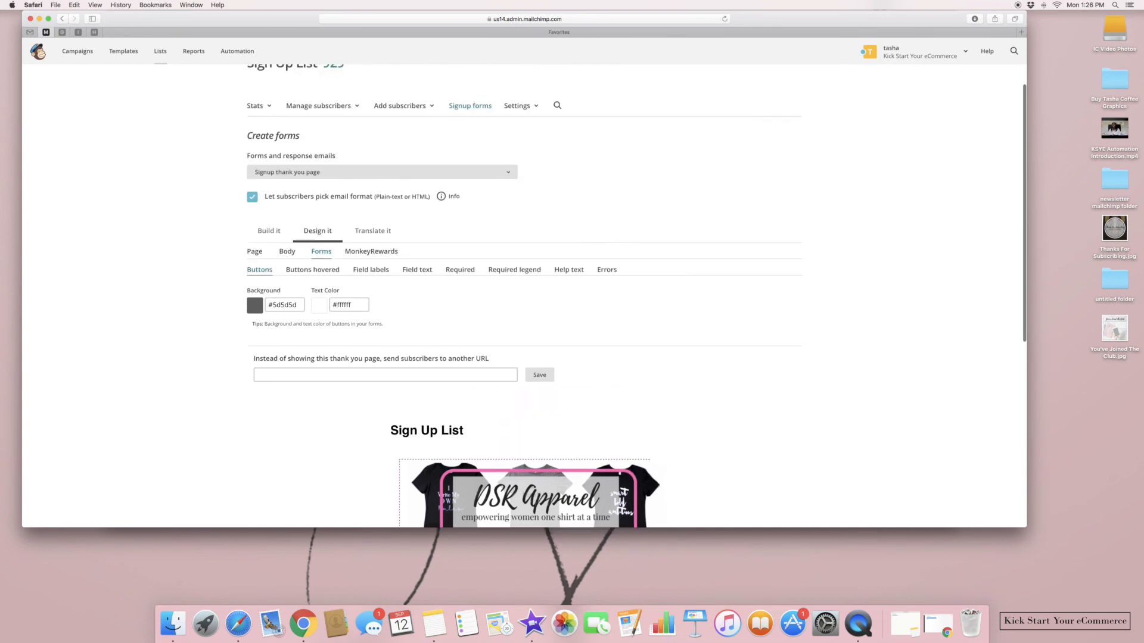
click(455, 173)
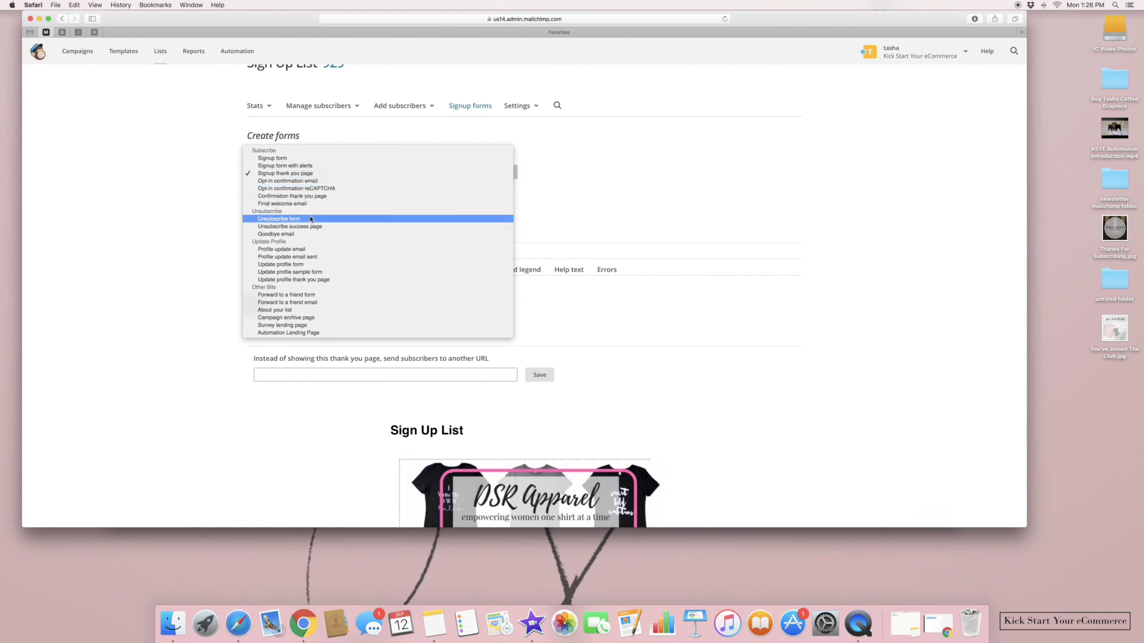
Switch to the Final welcome email and review its 'Sign Up List: Subscription Confirmed' preview
click(382, 203)
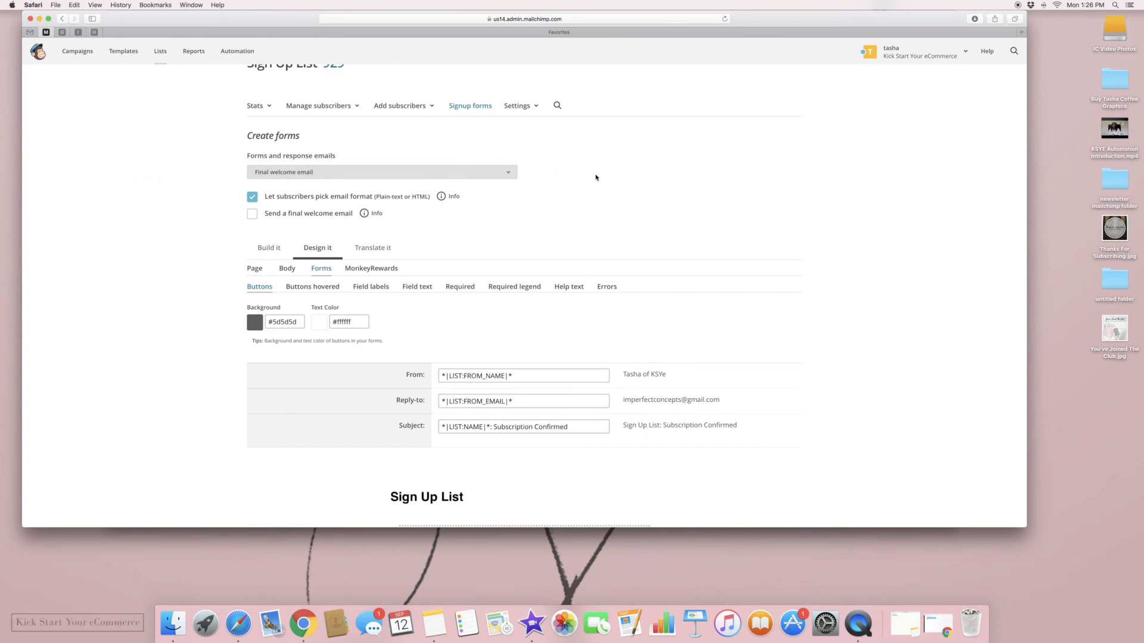
scroll(595, 176, down, 3)
scroll(523, 209, down, 5)
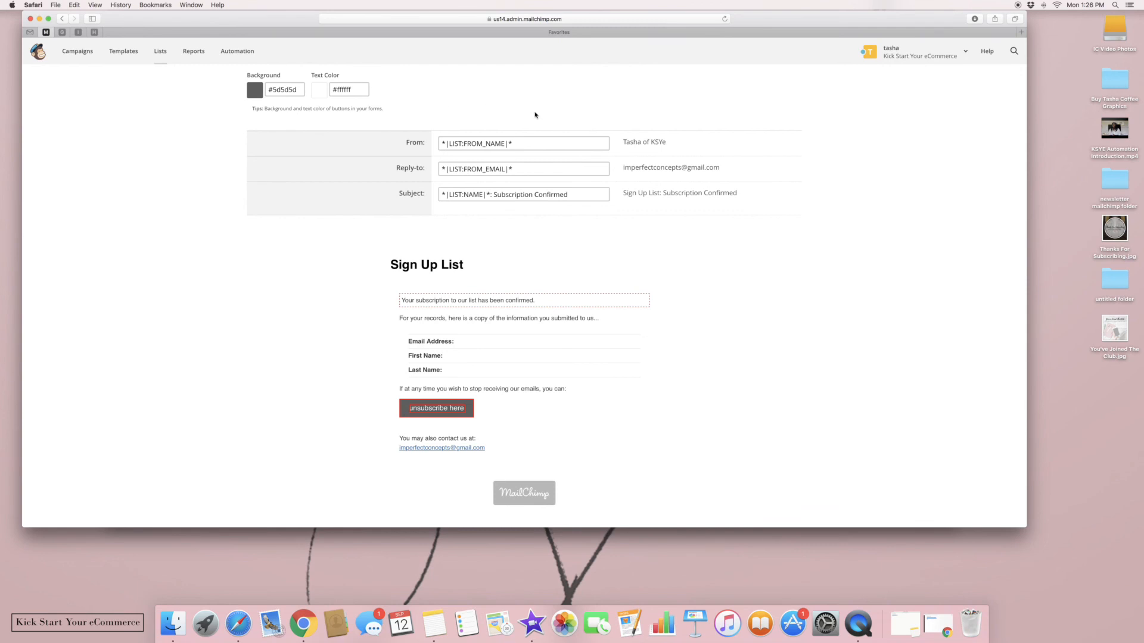
scroll(535, 115, up, 3)
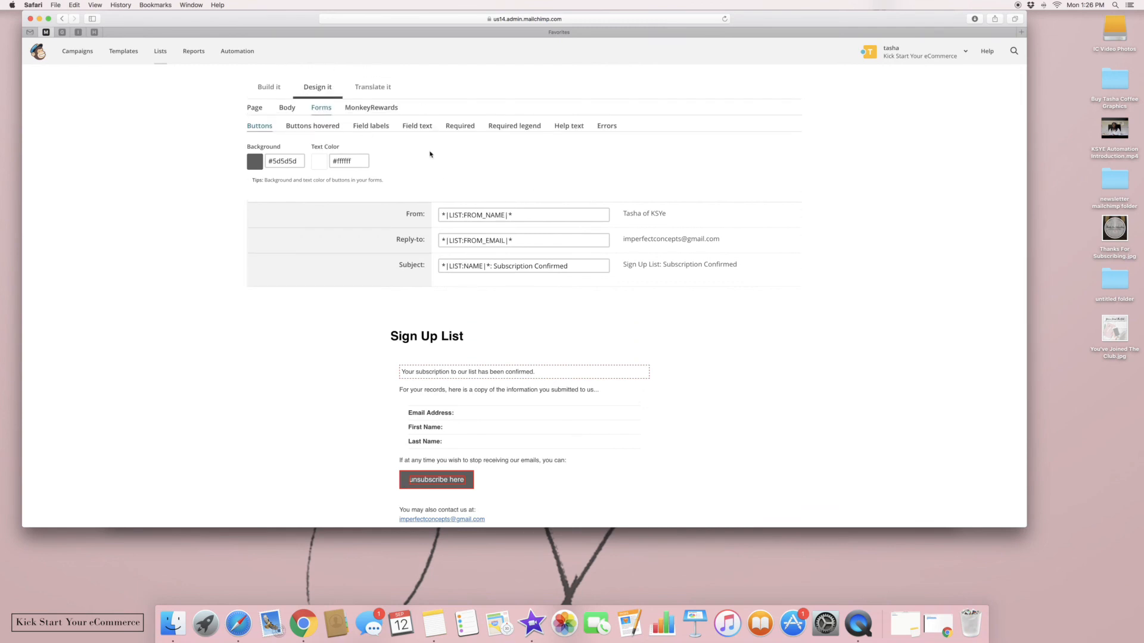
Upload You've Joined The Club.jpg from the Desktop into the confirmation message block
mouse_move(436, 337)
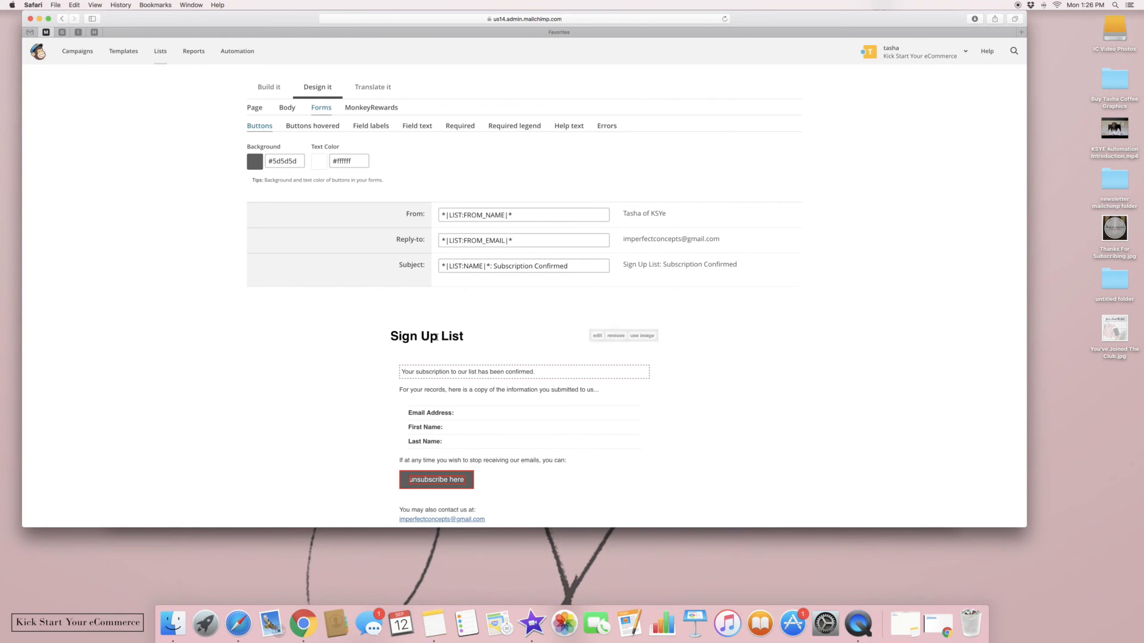
mouse_move(576, 371)
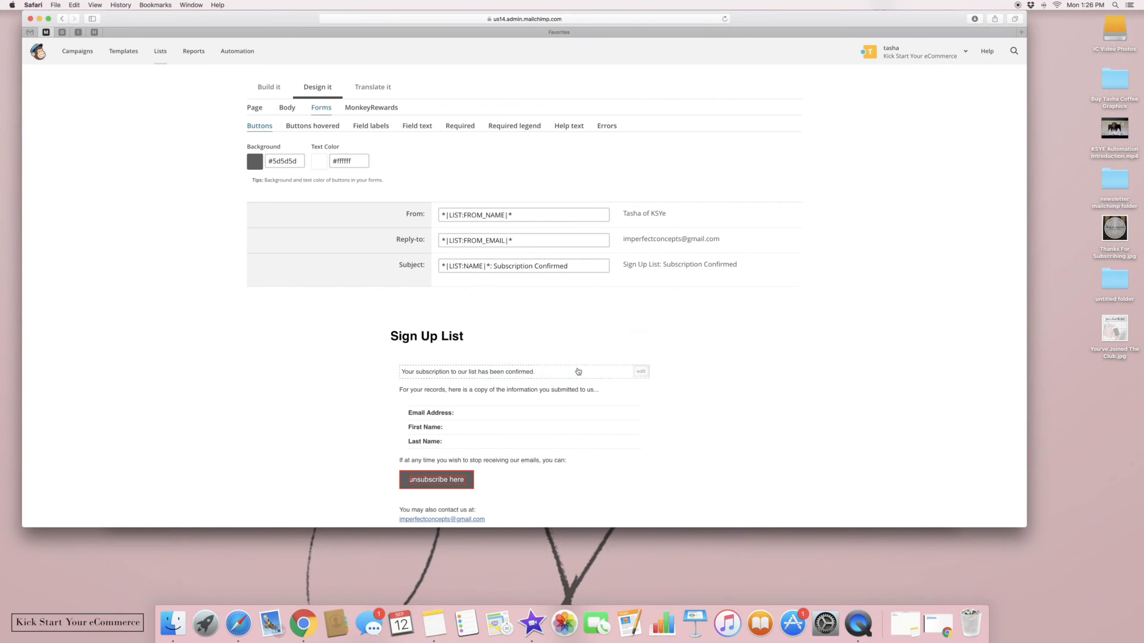
click(640, 374)
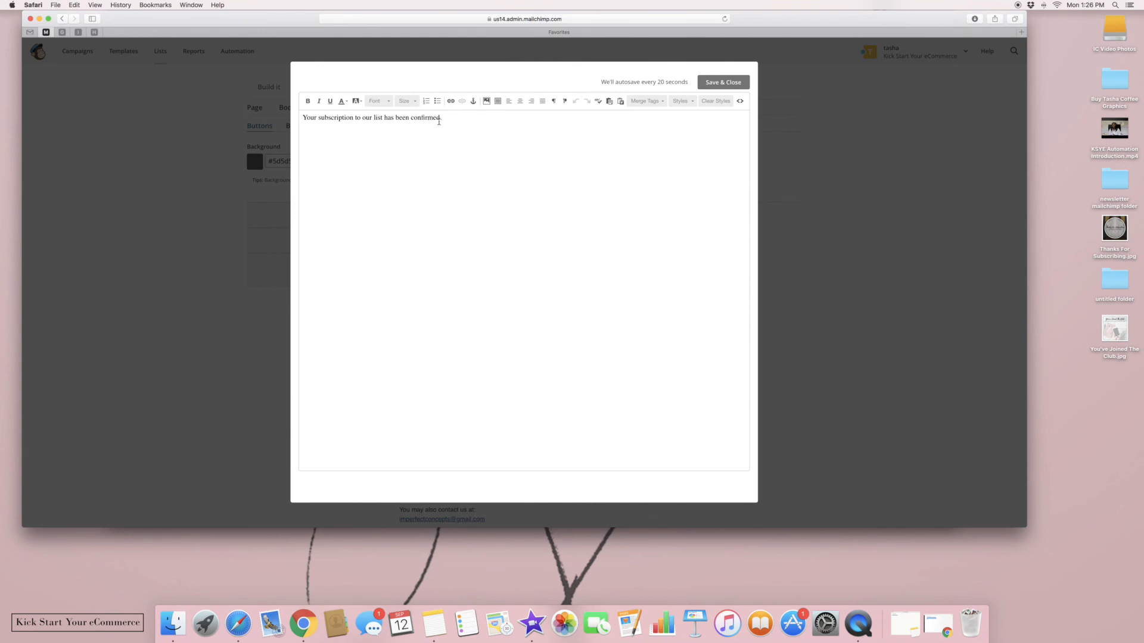
click(487, 103)
click(993, 95)
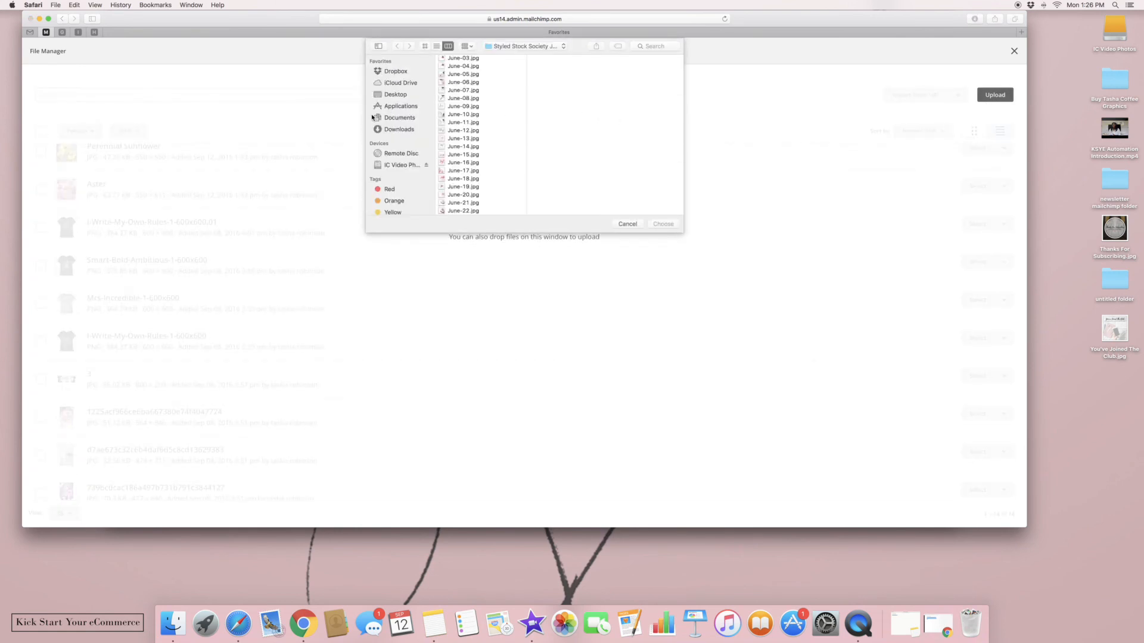
click(395, 95)
click(480, 99)
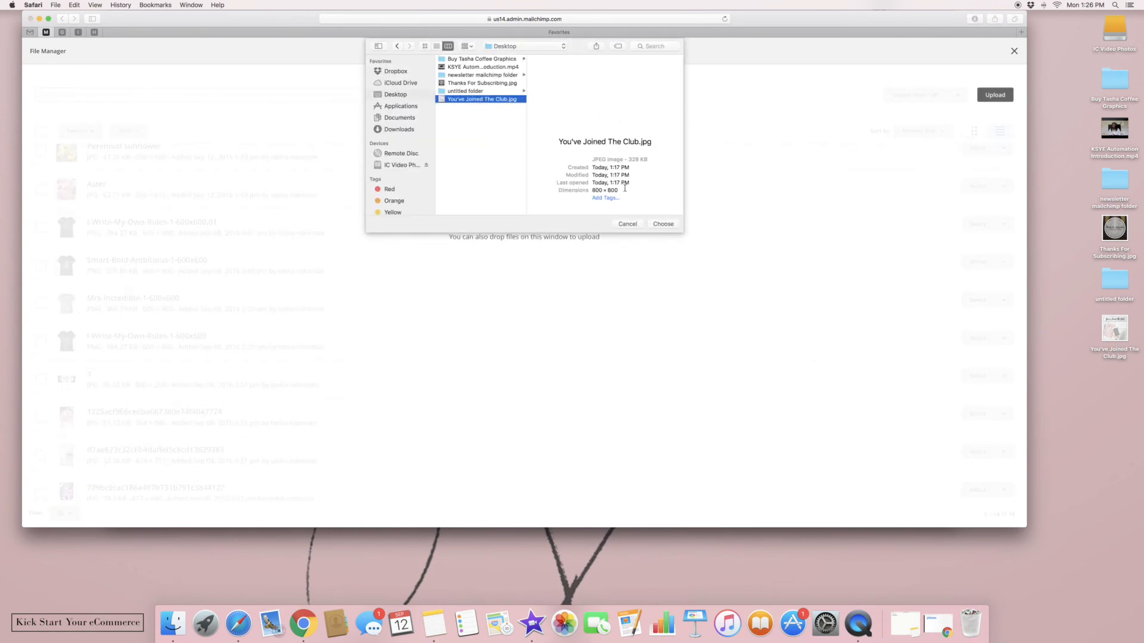
click(663, 224)
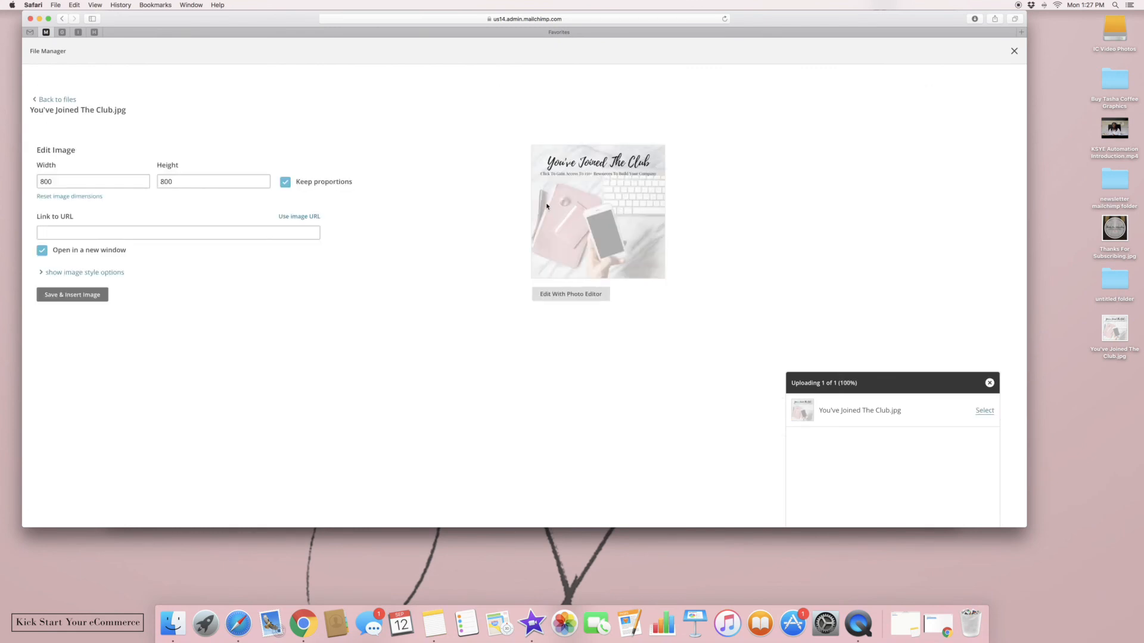
click(139, 228)
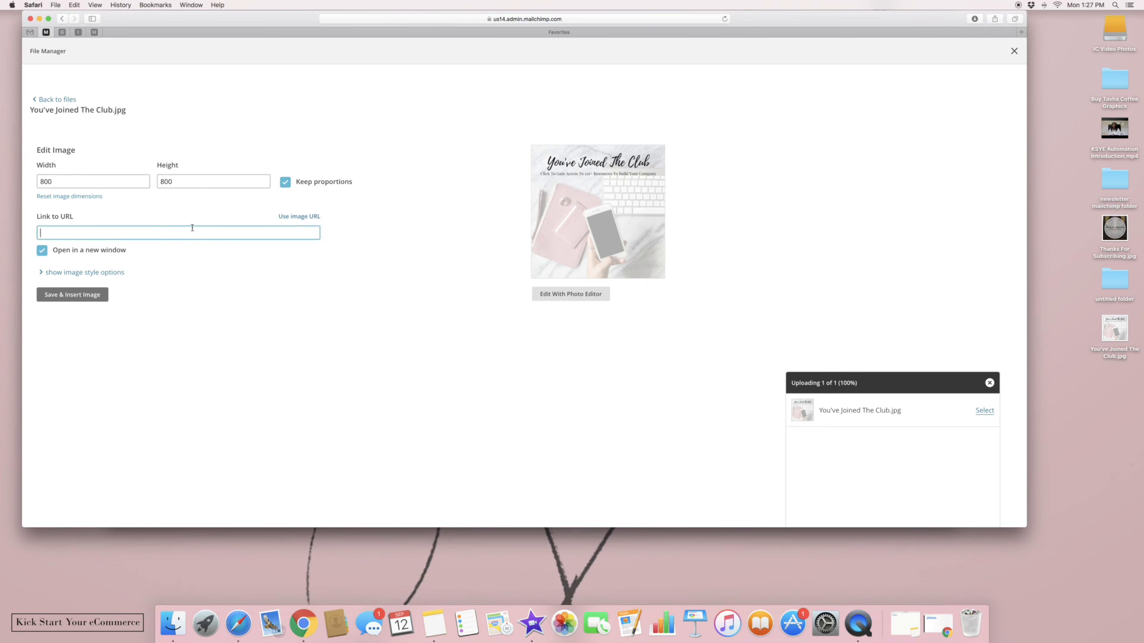
text(www.imperfecto)
key(BackSpace)
text(concepts.com/joinclu b)
key(BackSpace)
key(BackSpace)
click(70, 296)
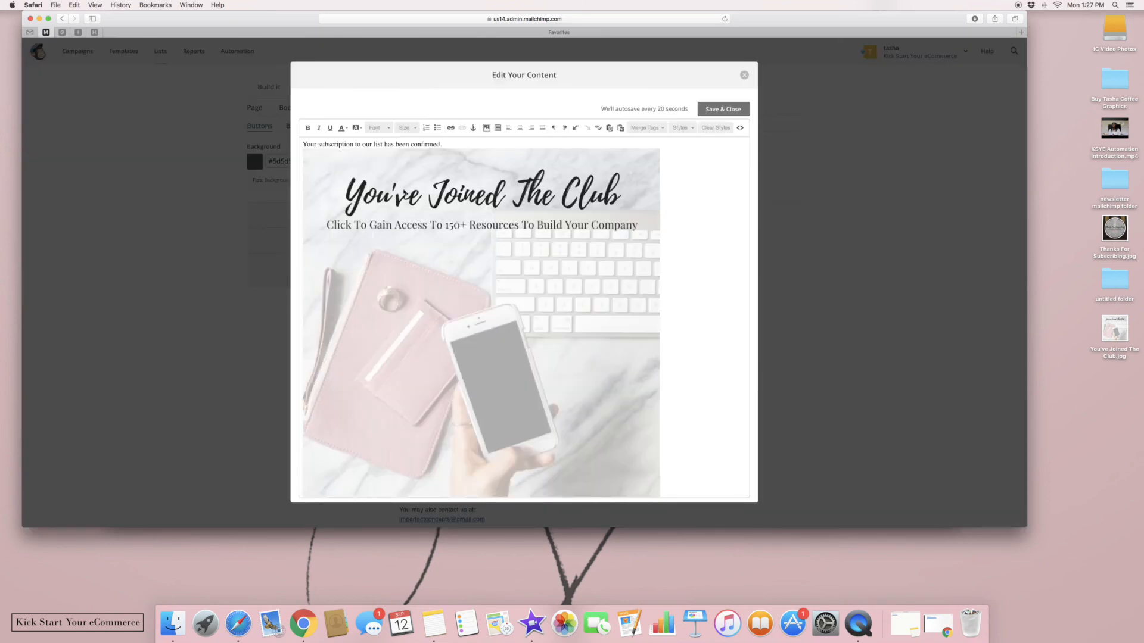
Replace the confirmation sentence with 'Thank you so much for joining Kick Start Your eCommerce newsletter list.'
drag(453, 144, 276, 135)
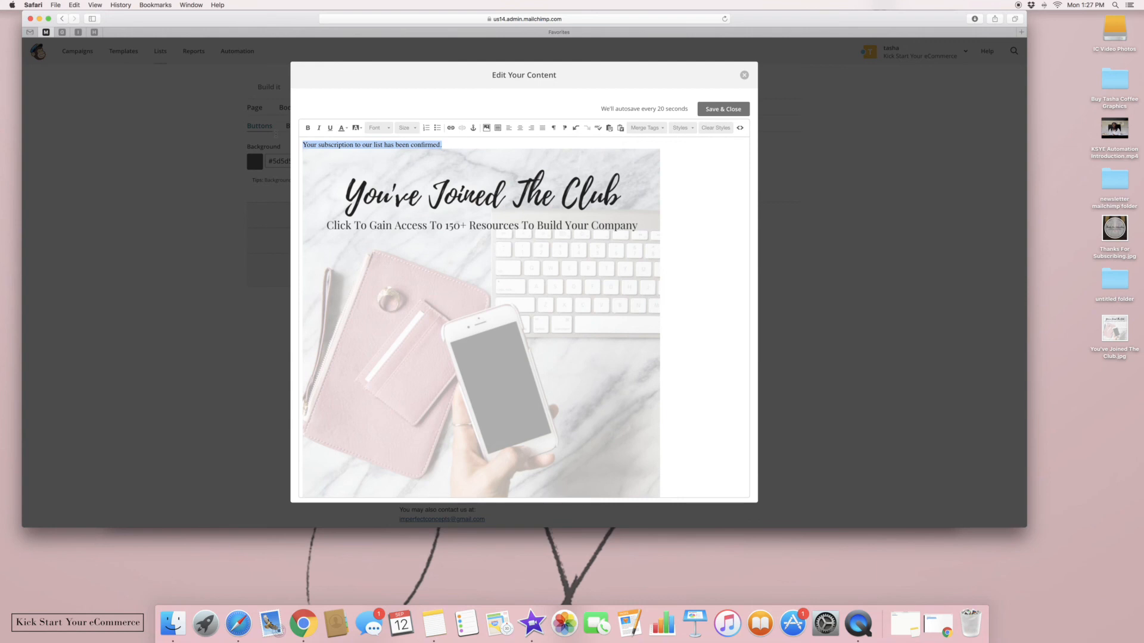
text(Thank yo)
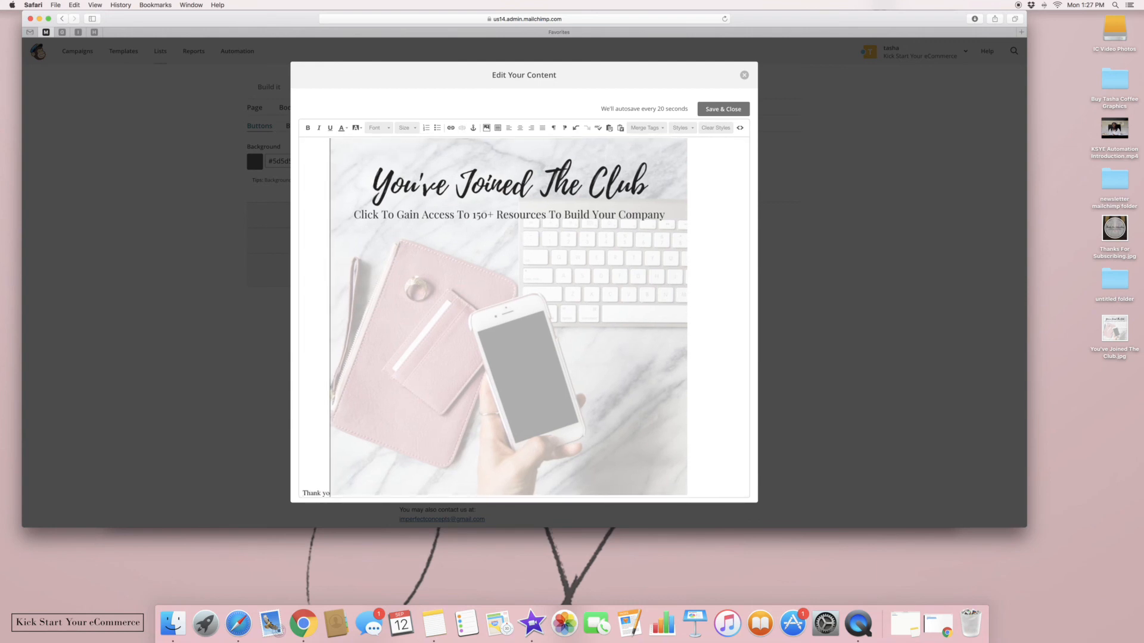
text(u so much!)
key(Return)
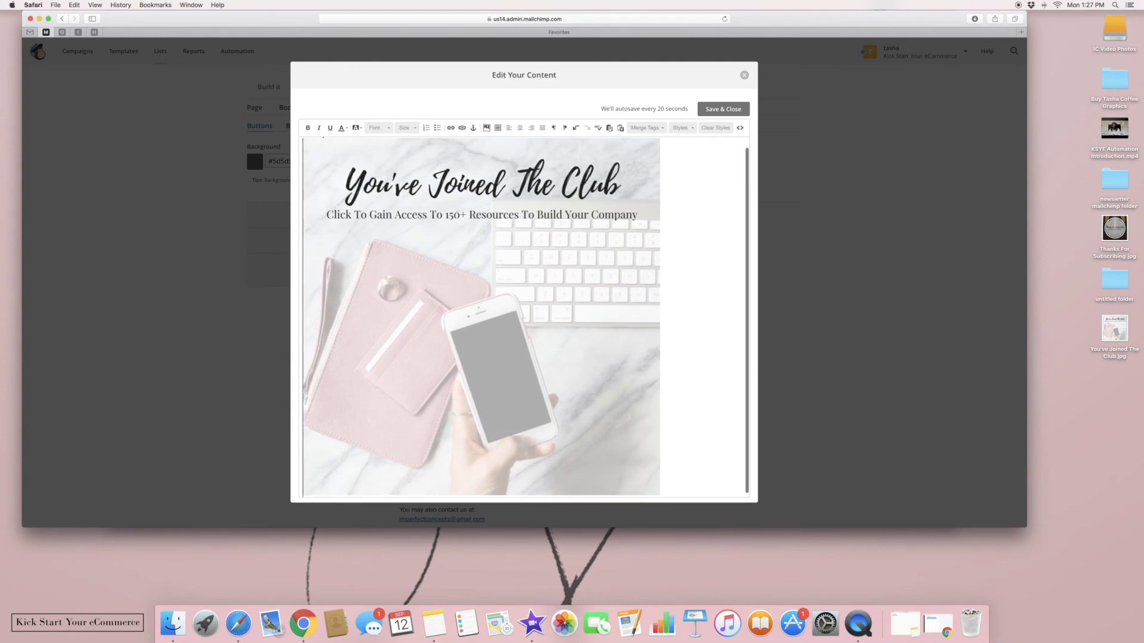
click(739, 193)
key(Up)
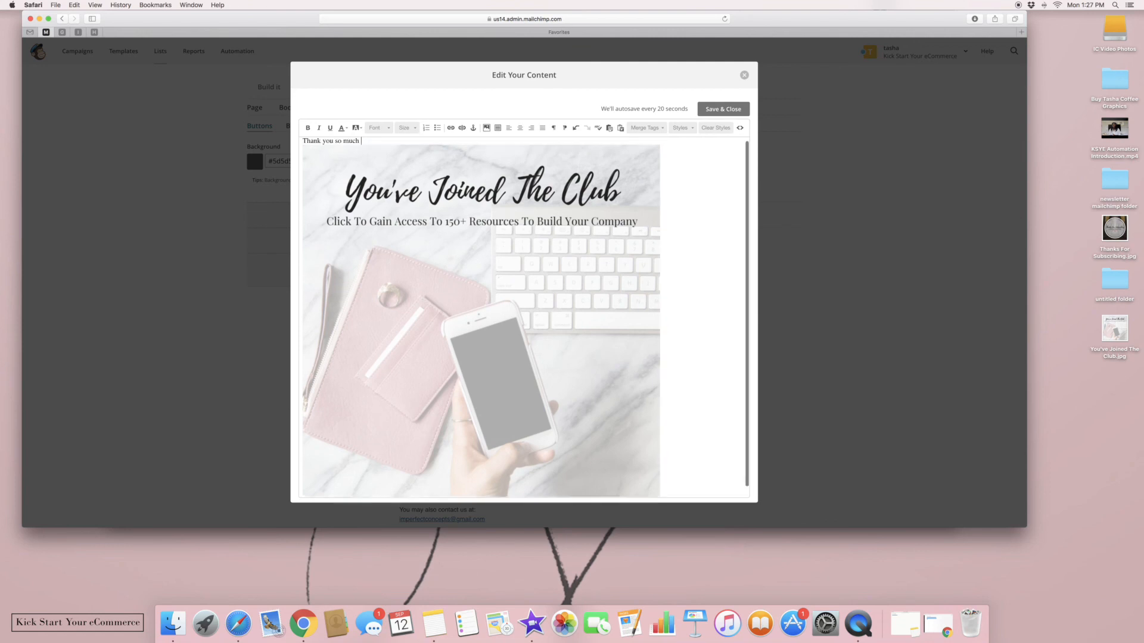
click(426, 127)
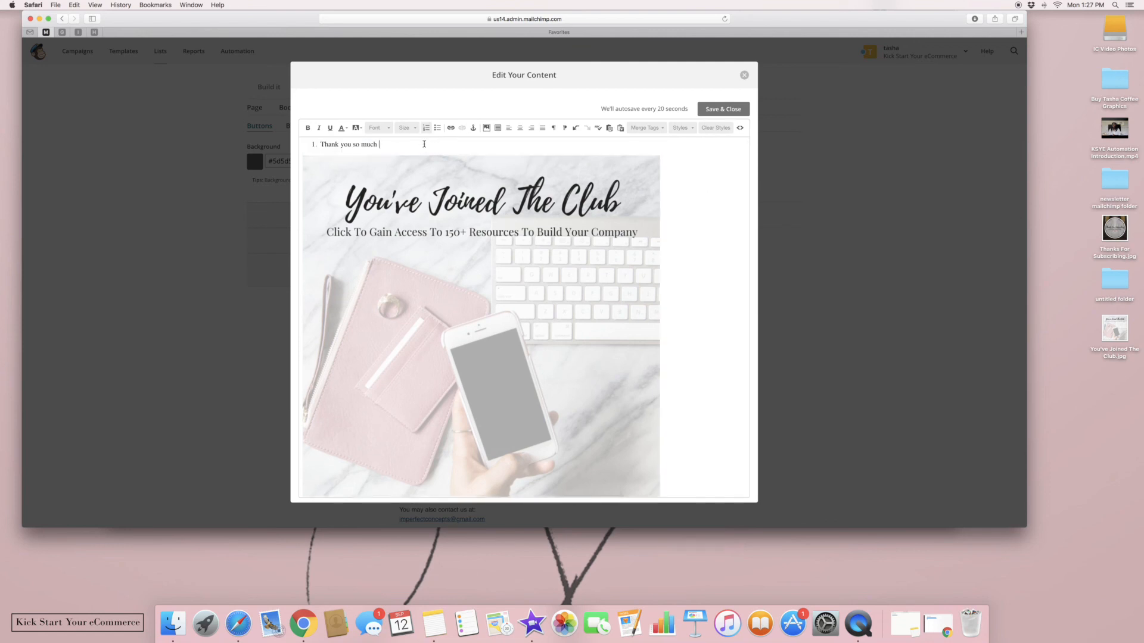
click(426, 128)
text(for joining )
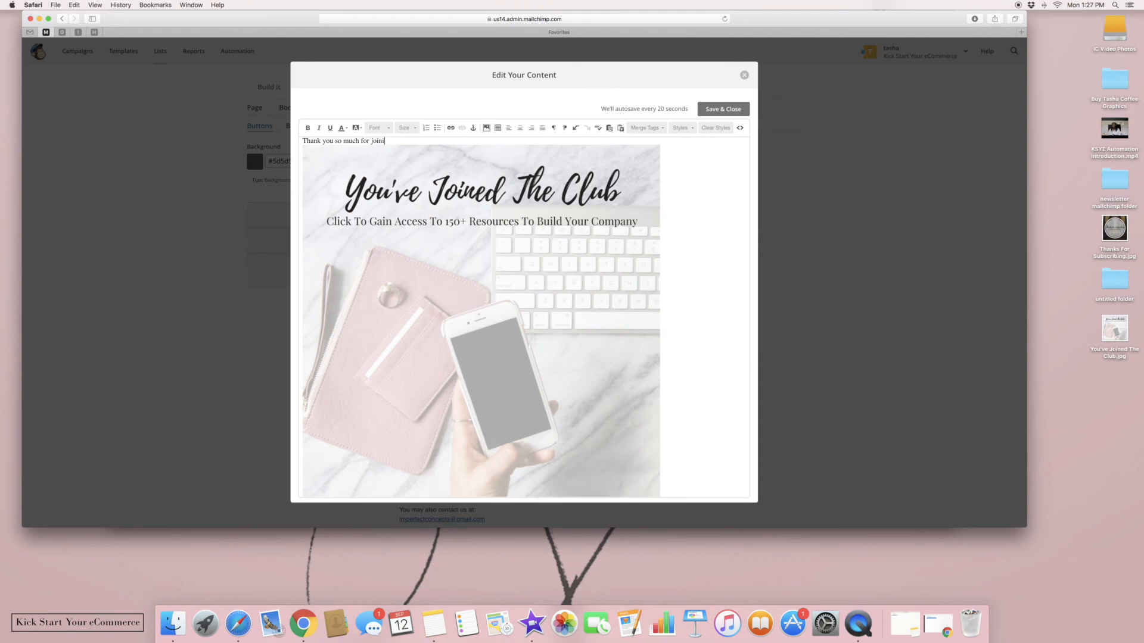
text(Kick Stary)
key(BackSpace)
text(t Your eCommerce newsletter list.)
click(741, 112)
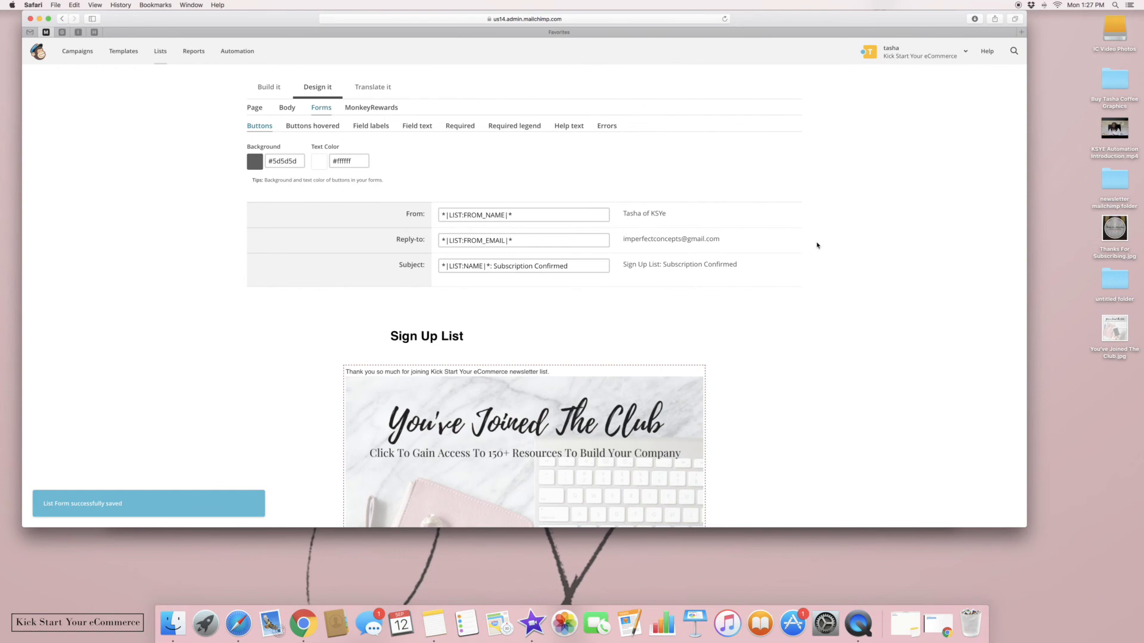
scroll(784, 266, down, 10)
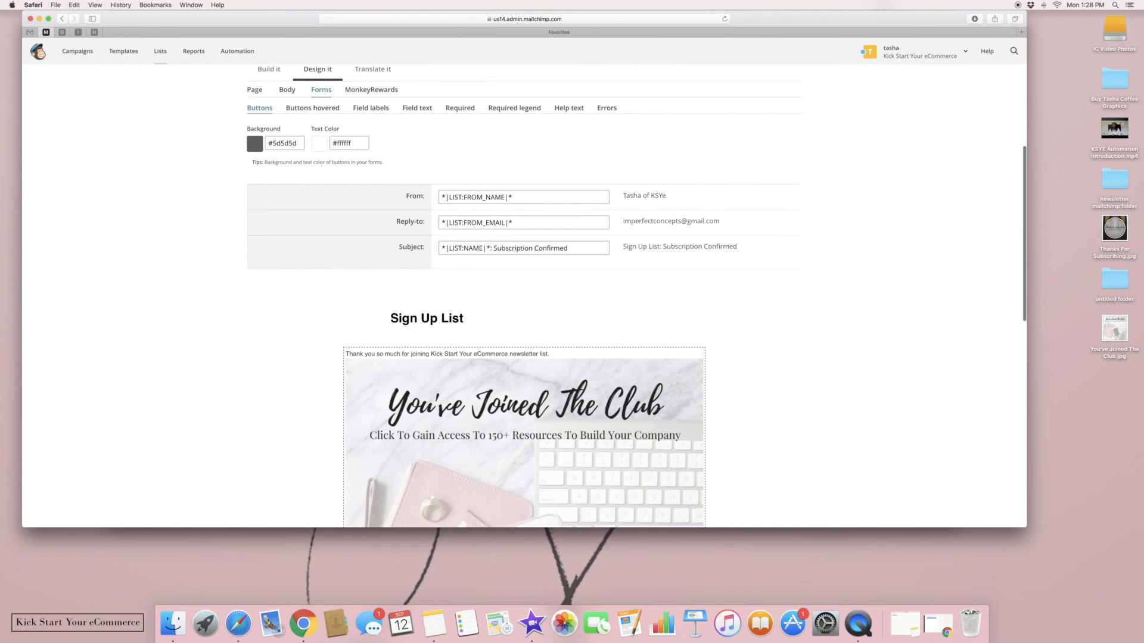
scroll(524, 298, down, 6)
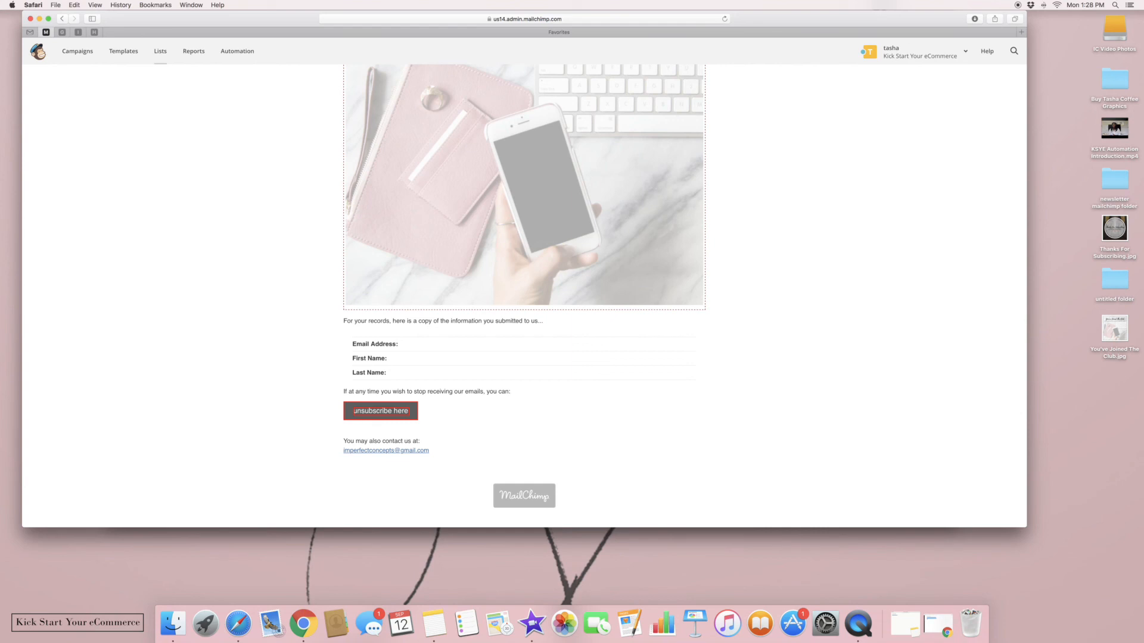
scroll(828, 320, down, 1)
scroll(524, 298, up, 10)
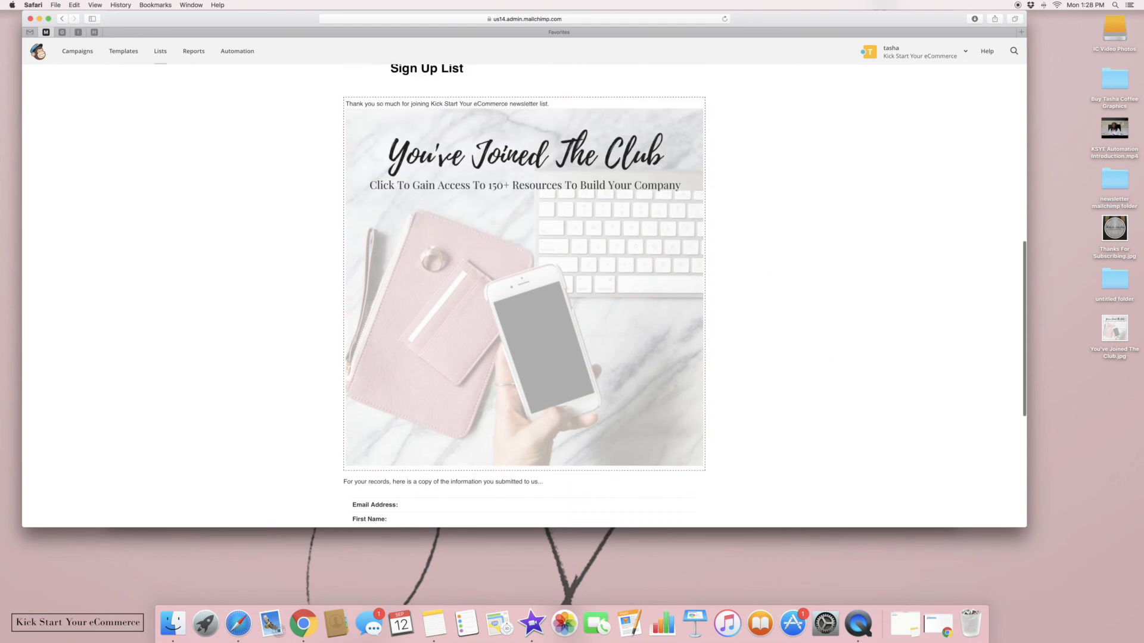
scroll(524, 298, up, 5)
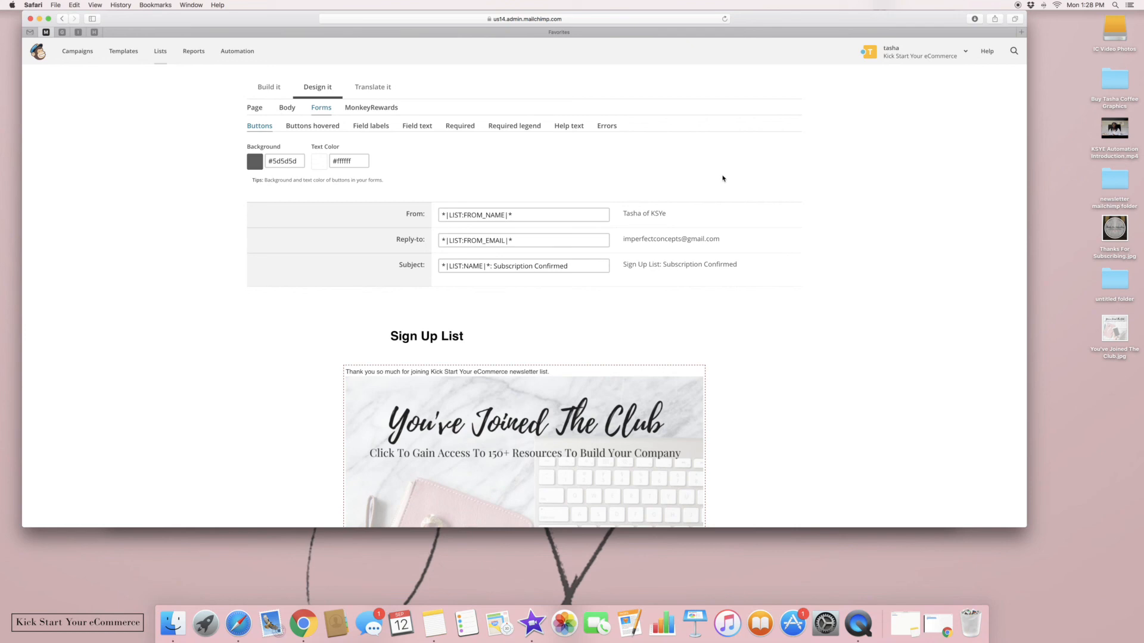
Delete the You've Joined The Club image from the thank-you message block
mouse_move(640, 393)
click(691, 370)
click(531, 215)
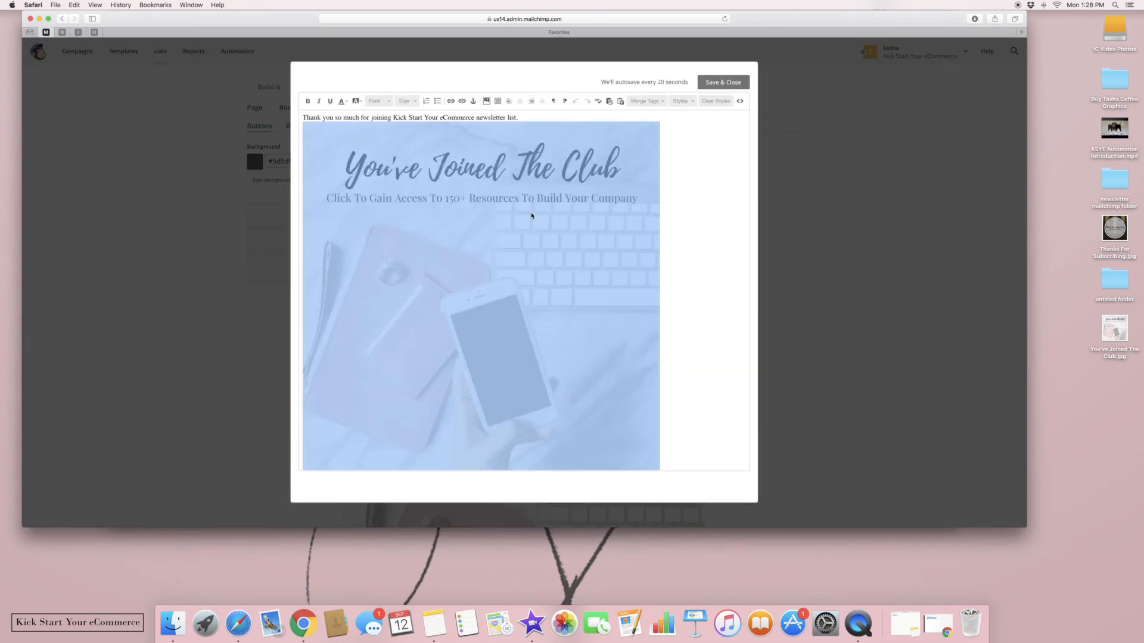
key(BackSpace)
click(1113, 227)
drag(1113, 227, 616, 236)
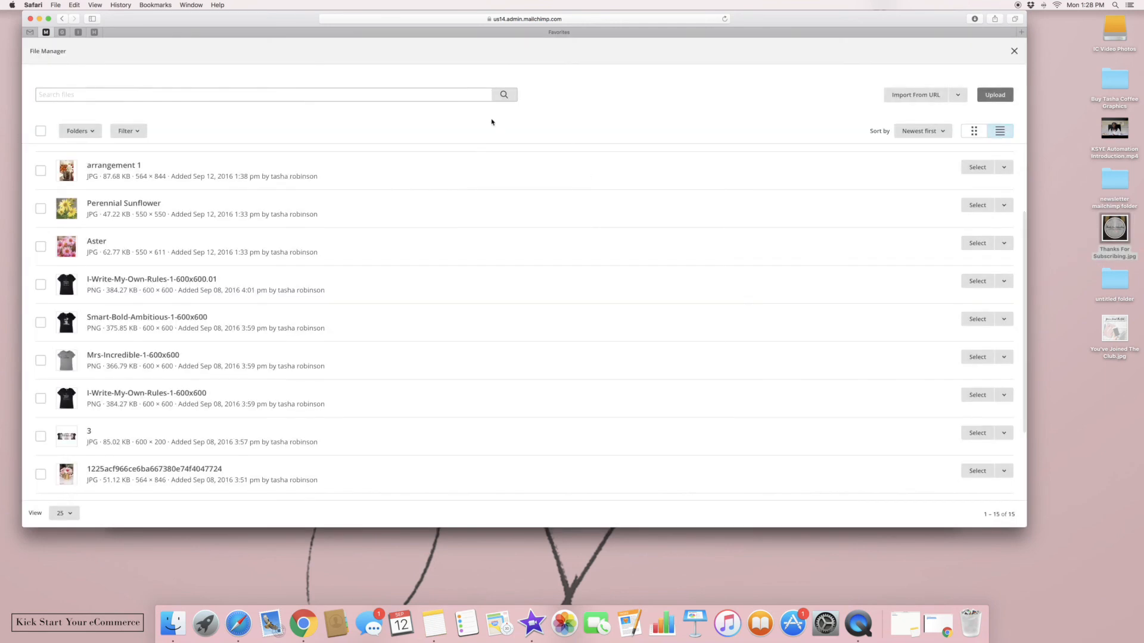
Upload Thanks For Subscribing.jpg, insert it beneath the thank-you line, and save the content
click(989, 95)
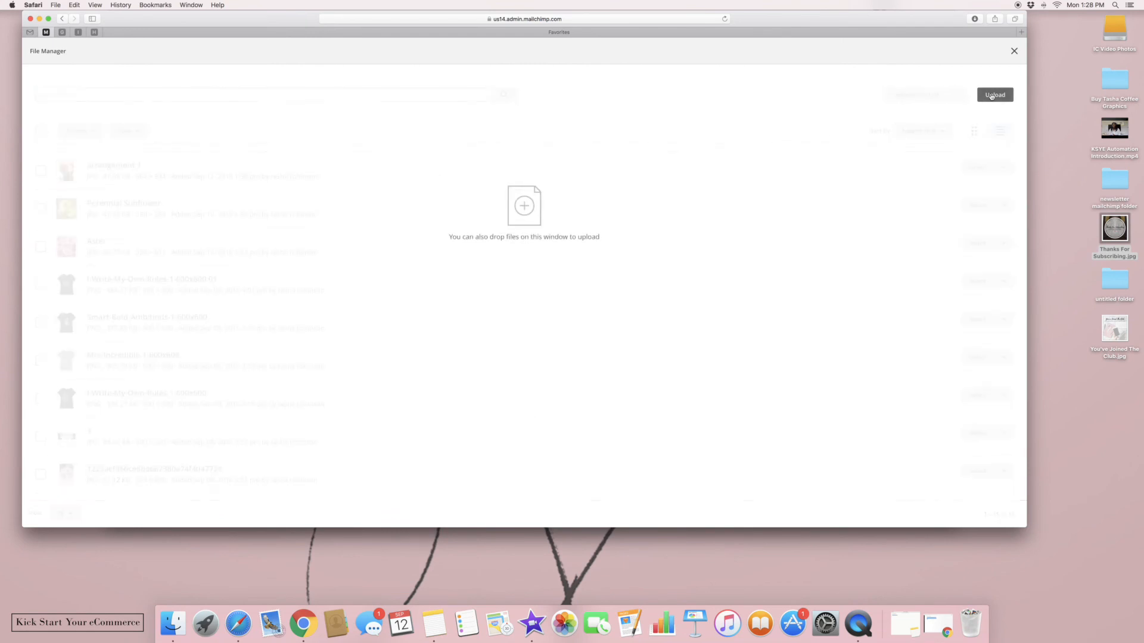
click(475, 83)
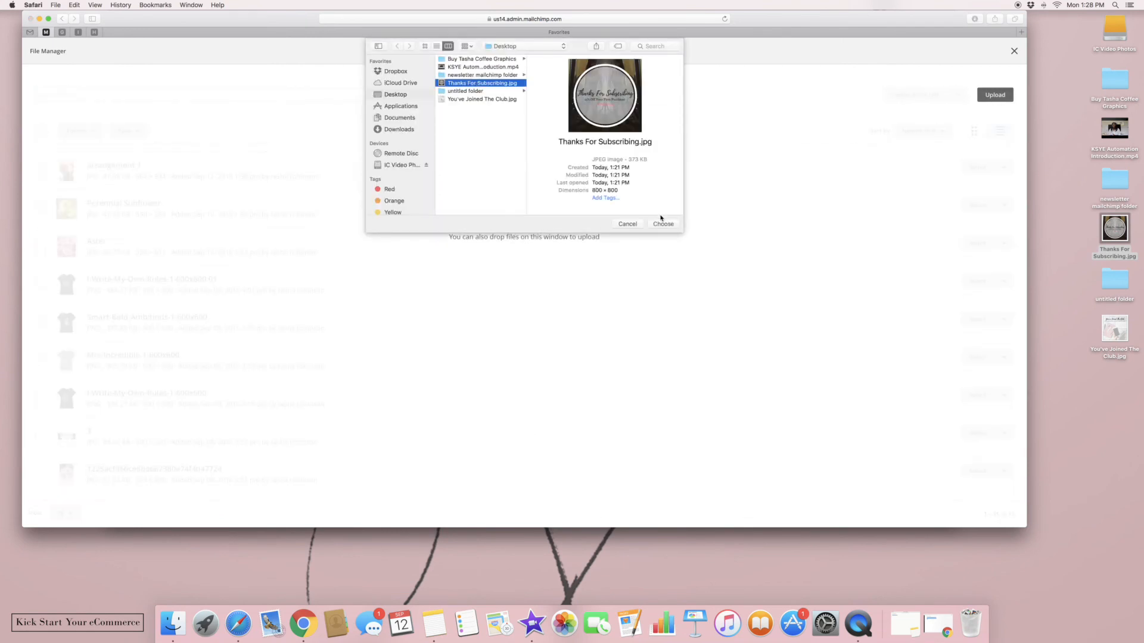
click(663, 224)
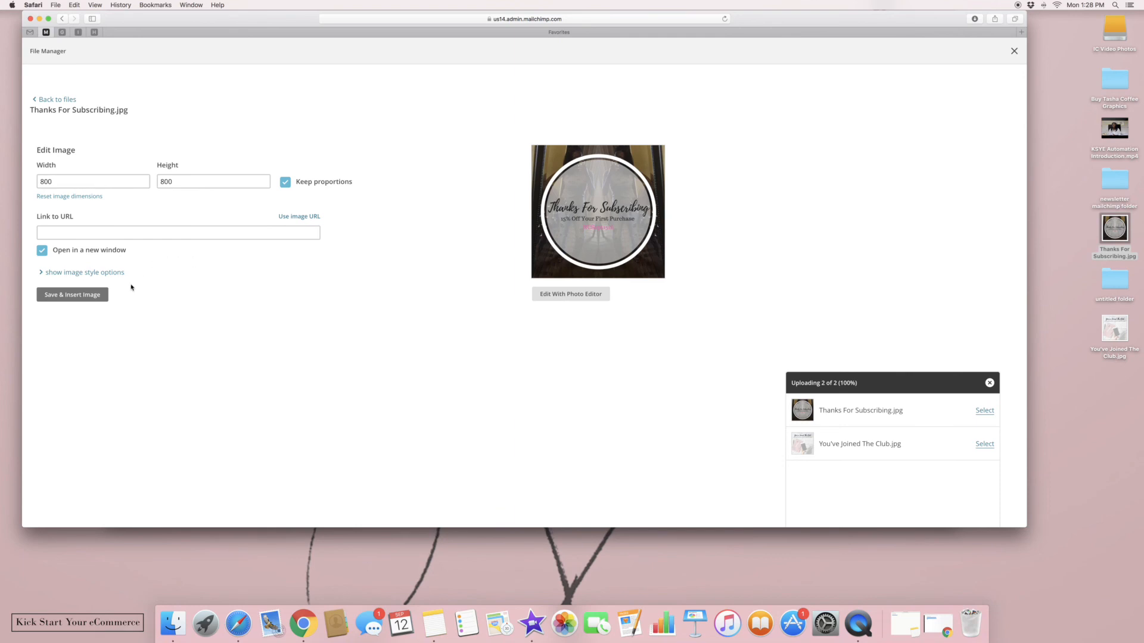
click(100, 294)
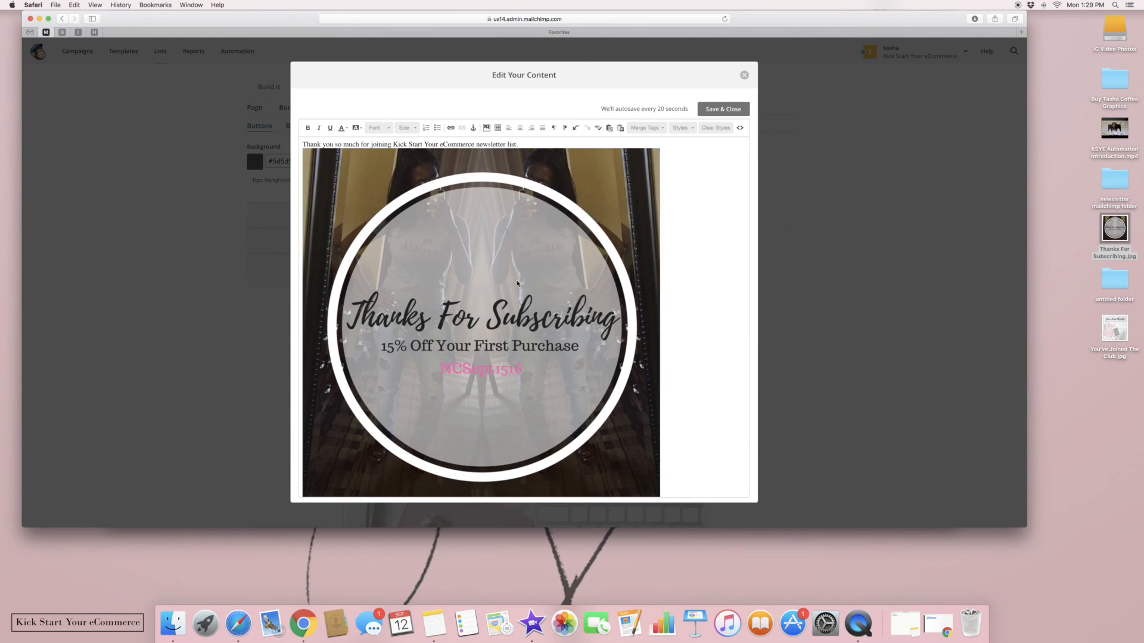
scroll(517, 284, down, 1)
click(734, 107)
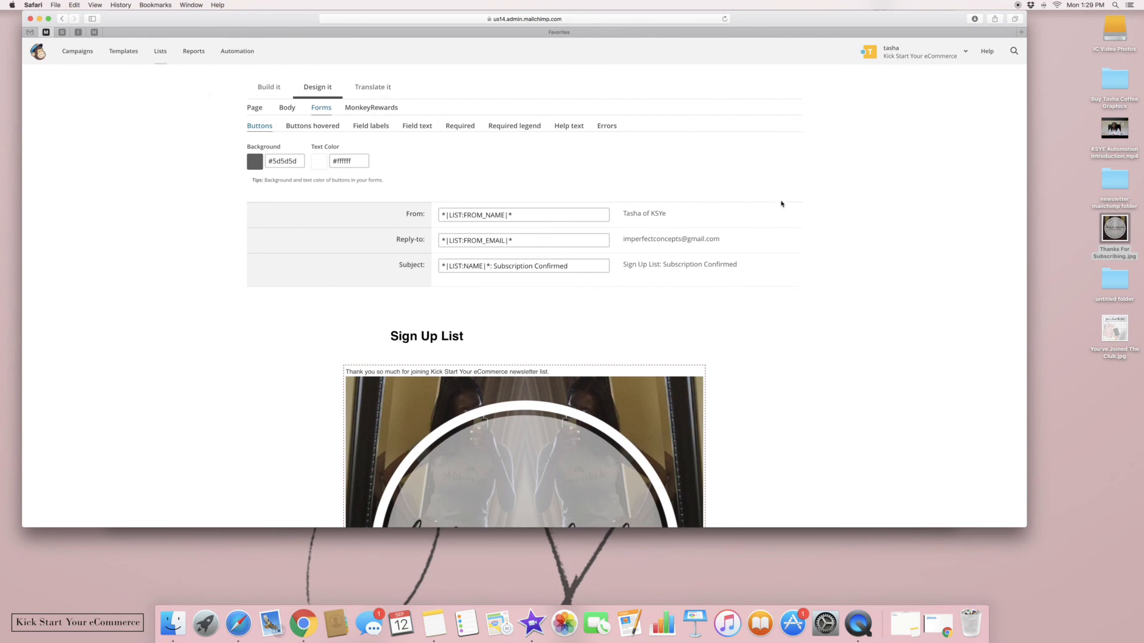
Leave the email editor through Campaigns and return to the account dashboard
scroll(780, 206, up, 5)
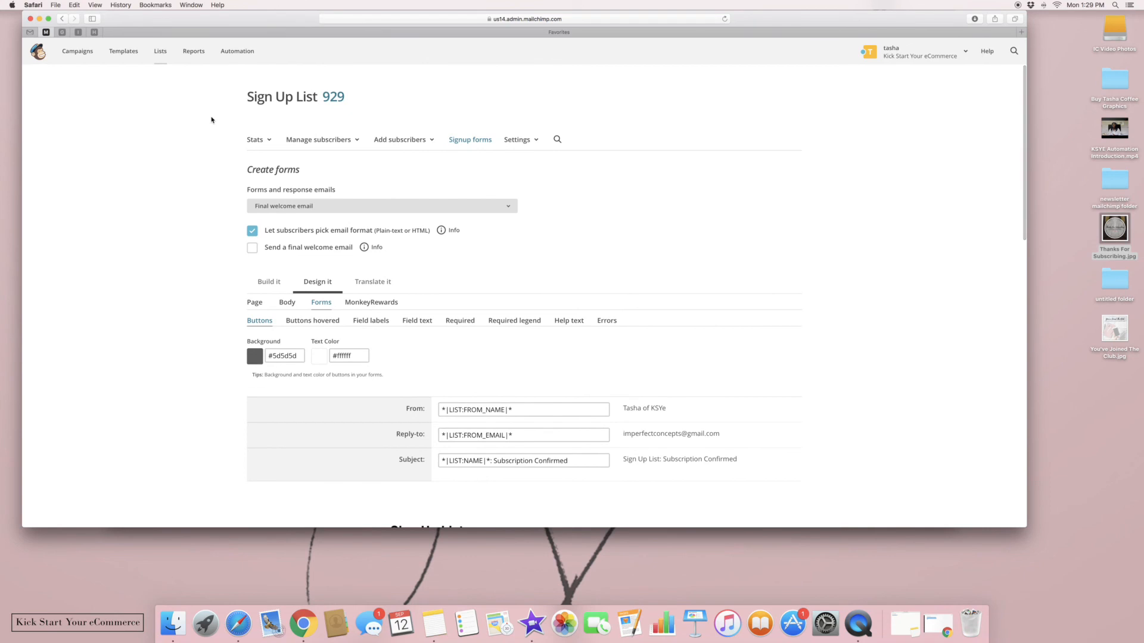
click(76, 54)
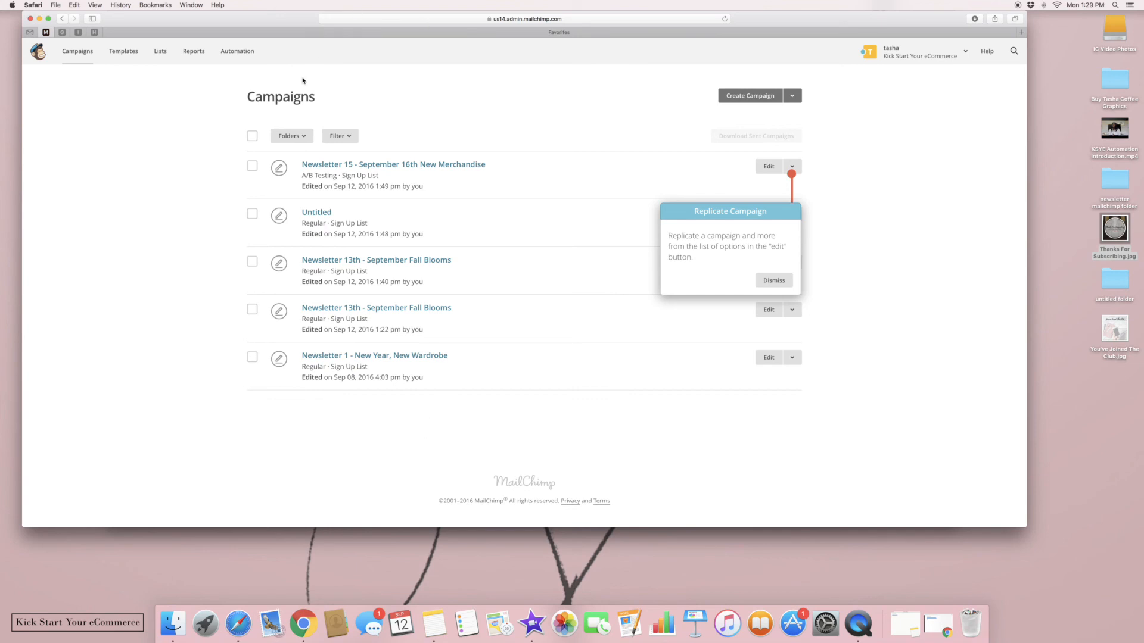
click(40, 53)
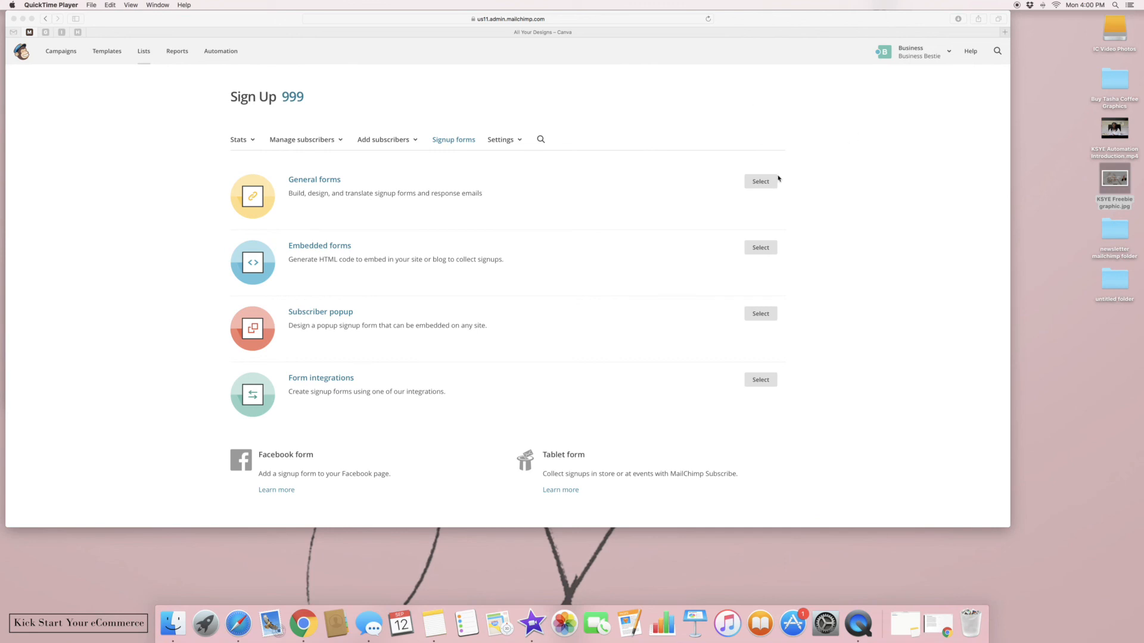
Open the General forms builder and scroll through the Business Bestie-bannered signup form
click(758, 188)
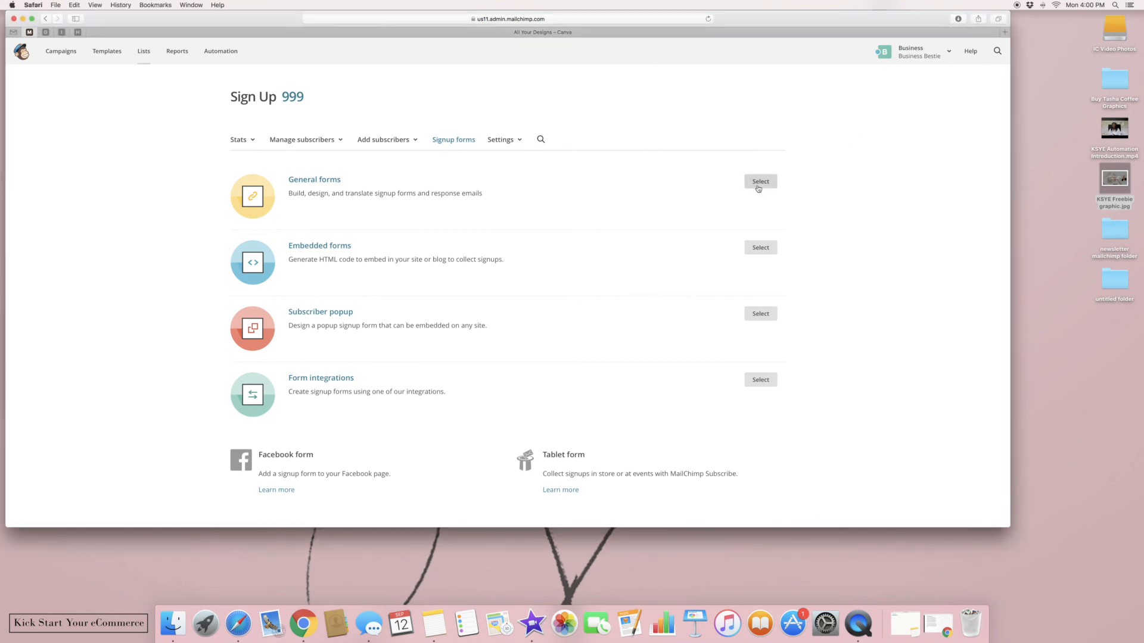
click(758, 188)
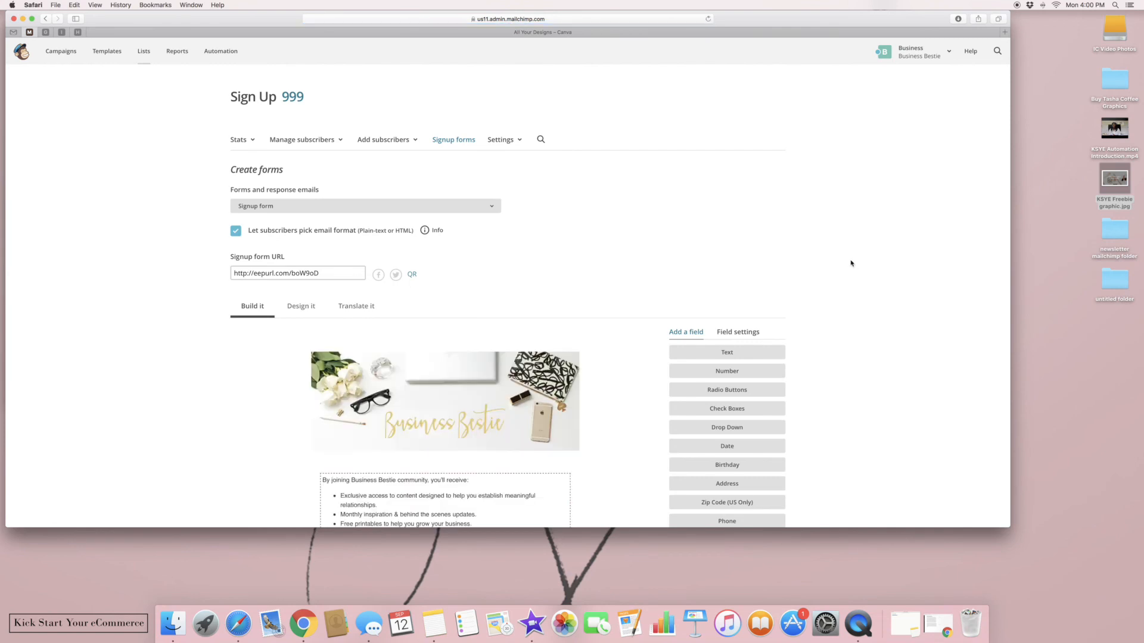
scroll(850, 260, down, 5)
scroll(620, 301, down, 3)
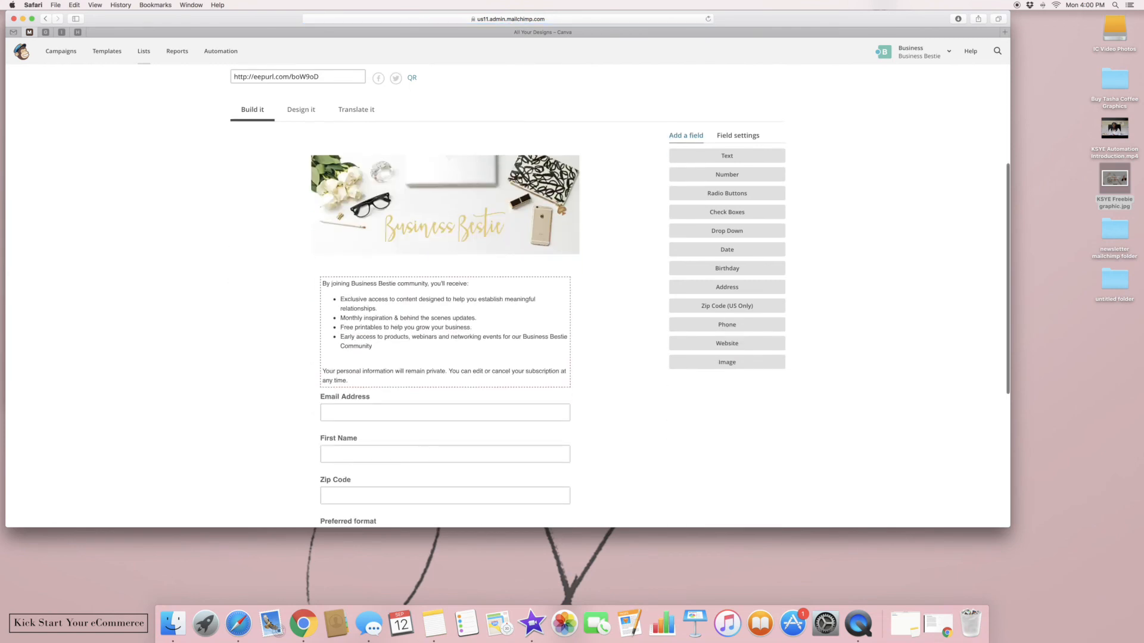
scroll(620, 298, up, 5)
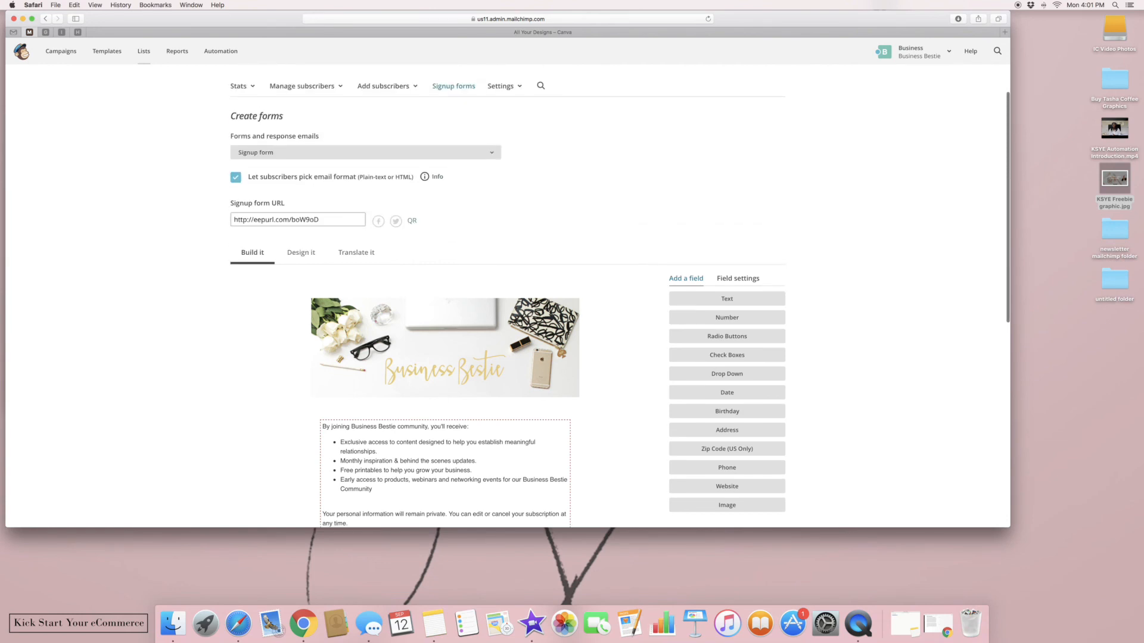
scroll(620, 298, down, 1)
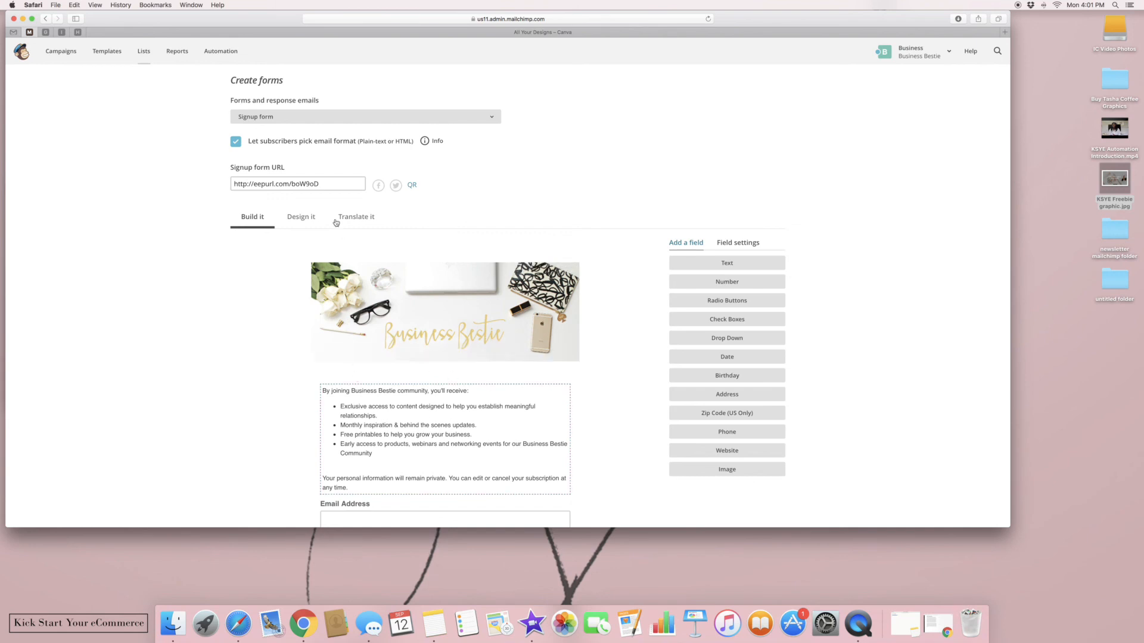
Review the Signup thank you page, Confirmation thank you page, then Final welcome email in turn
click(294, 118)
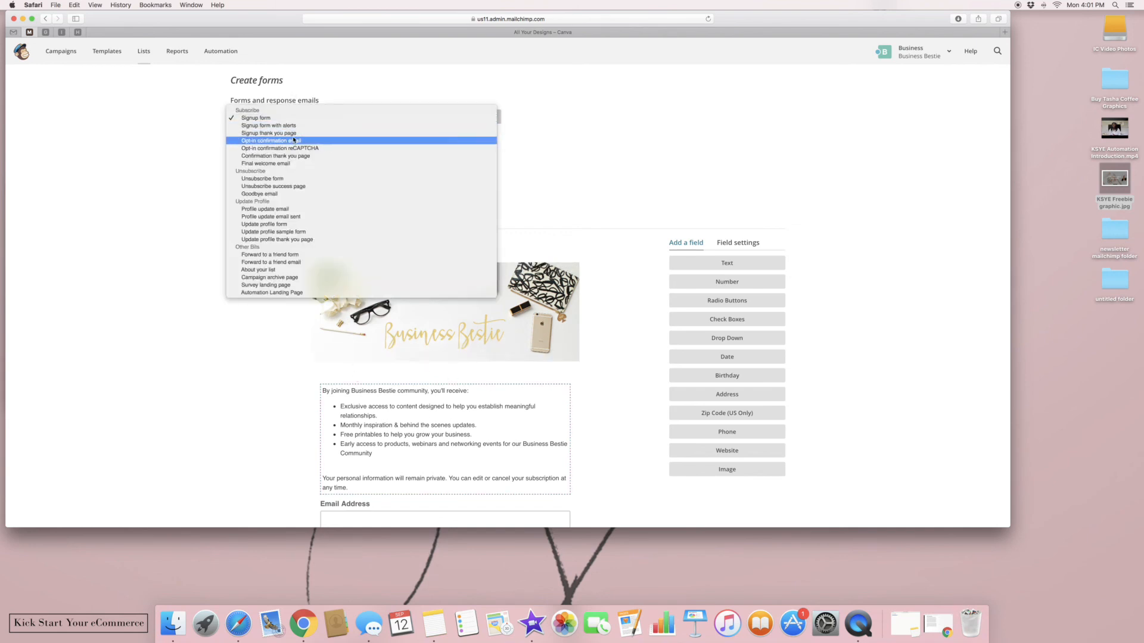
click(294, 133)
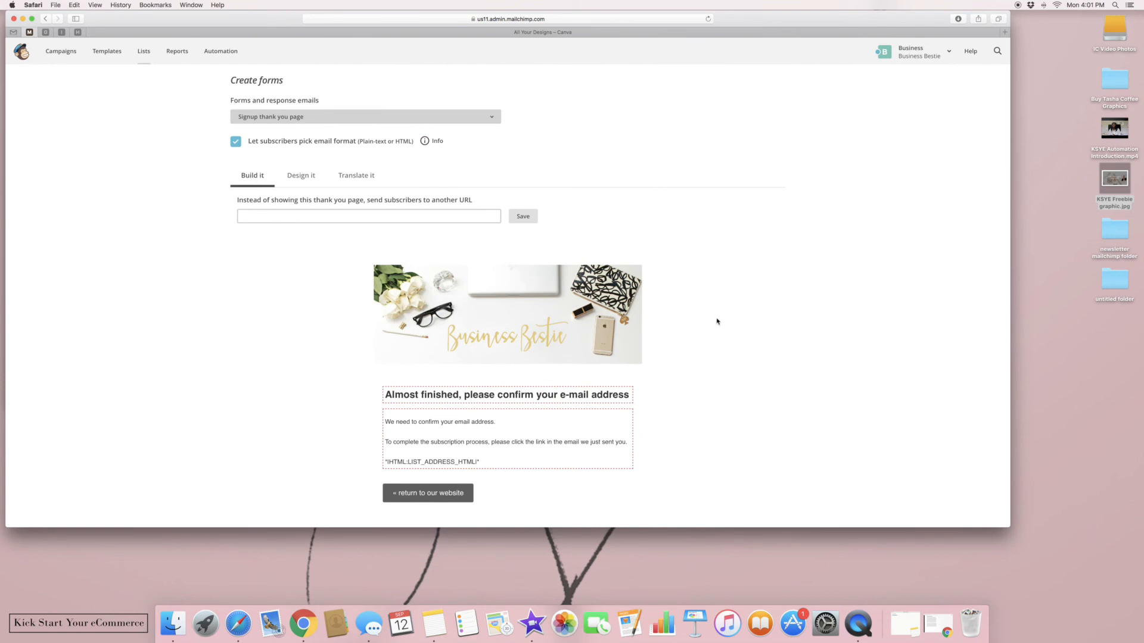
click(485, 118)
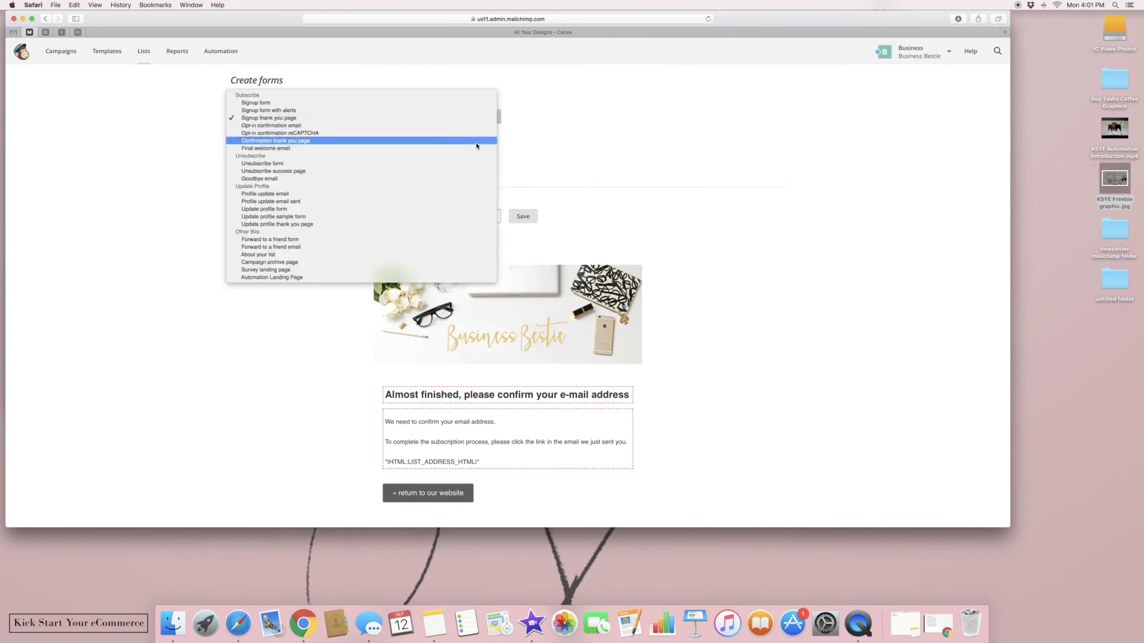
click(476, 143)
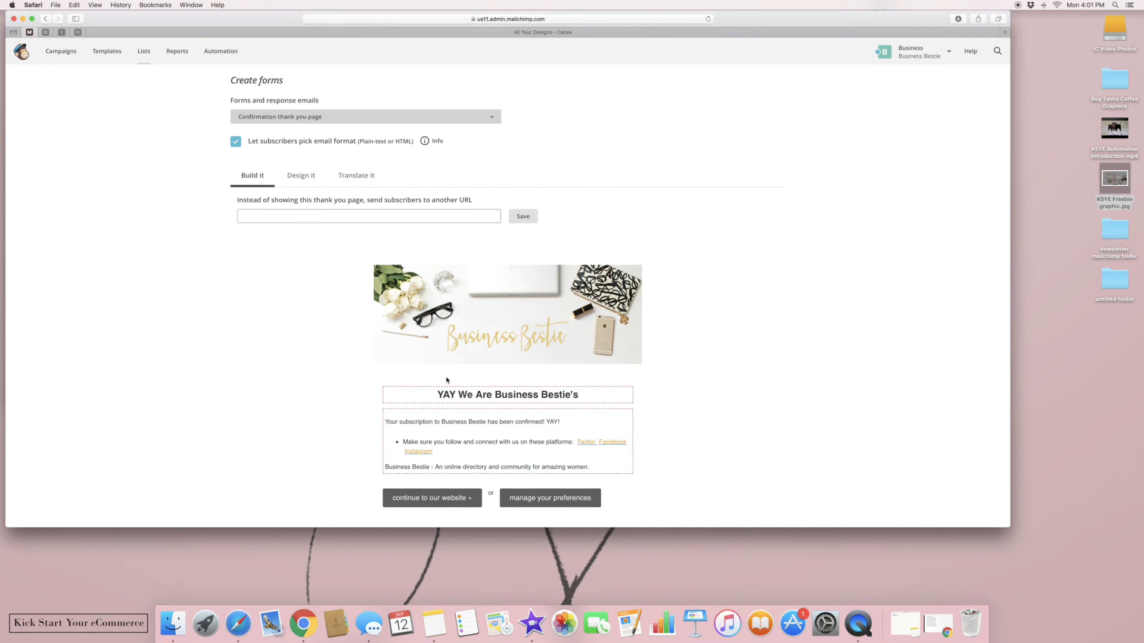
click(443, 117)
click(441, 126)
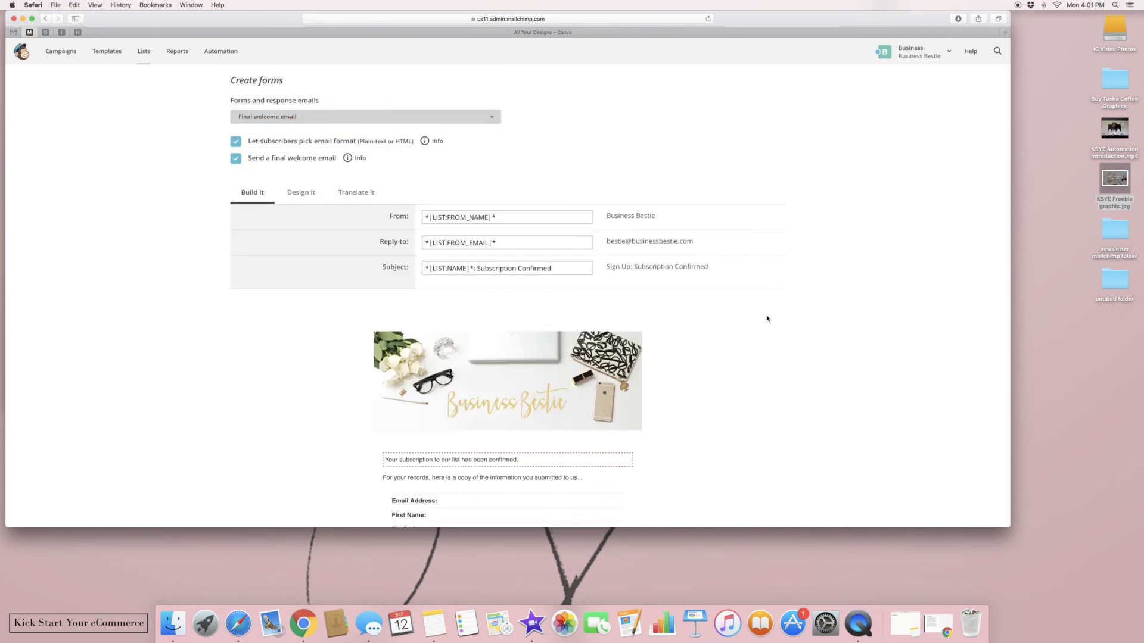
scroll(768, 319, down, 5)
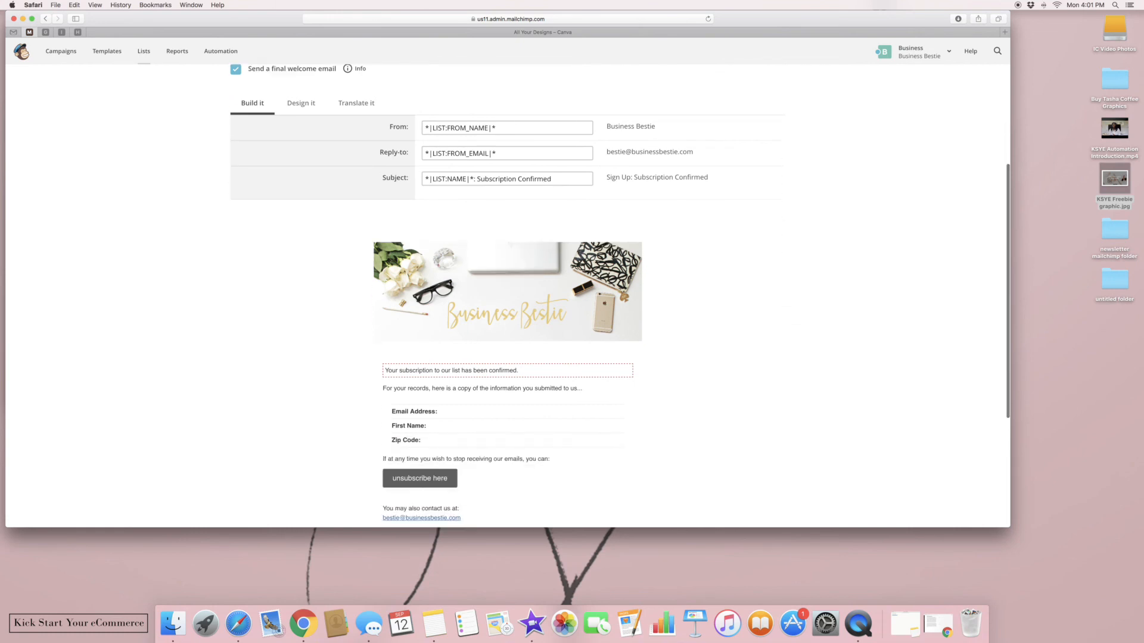
scroll(507, 298, down, 3)
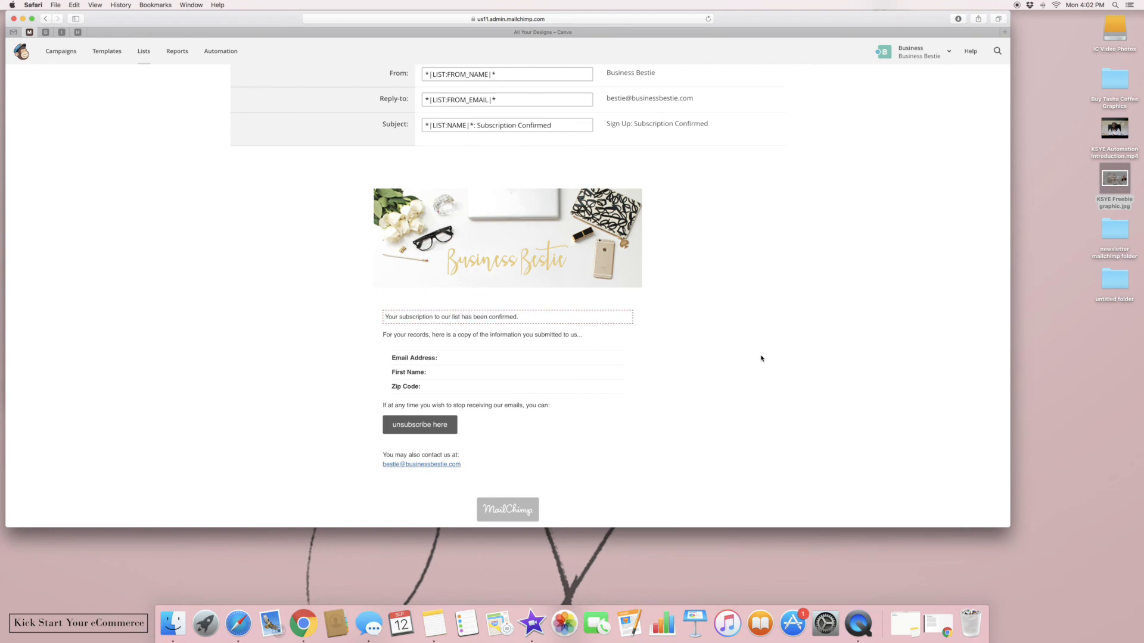
scroll(802, 359, up, 8)
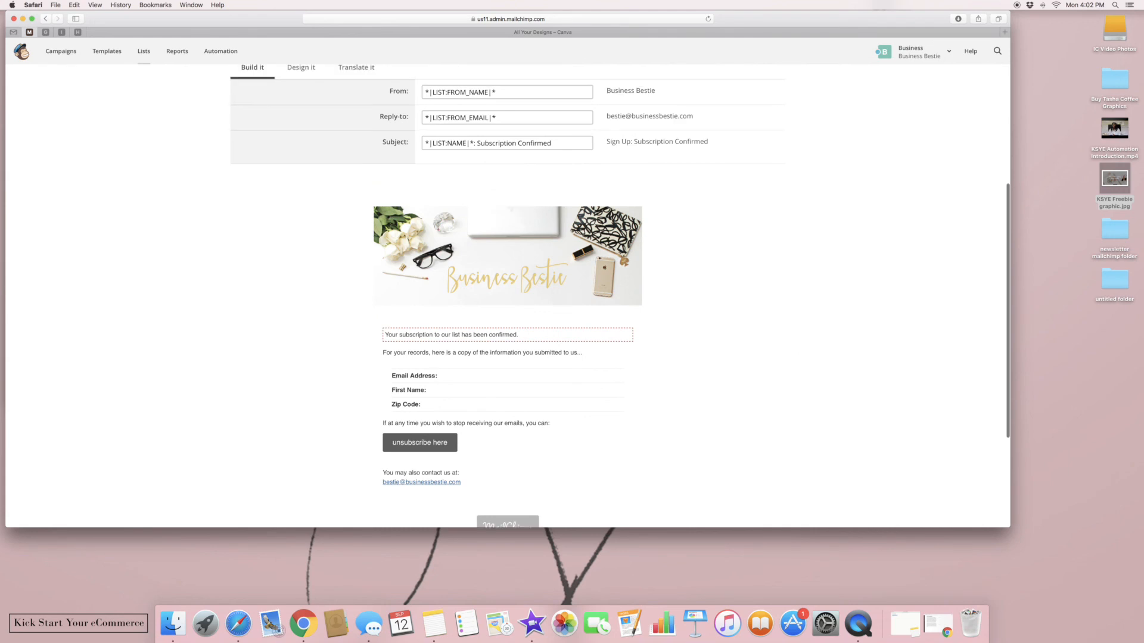